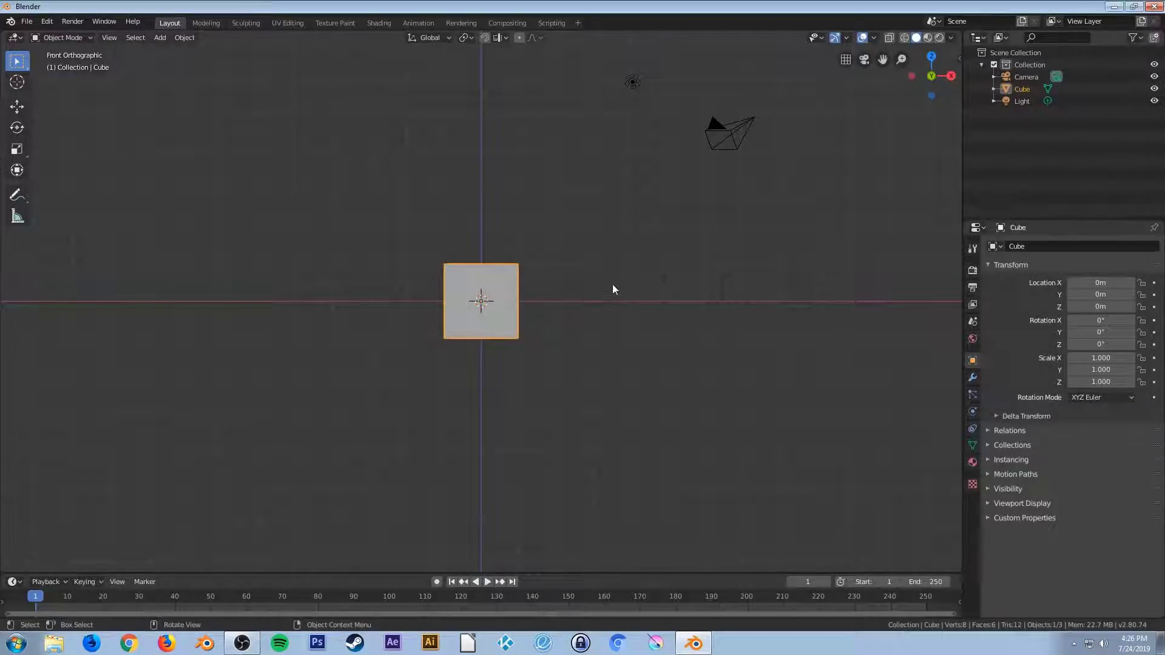
middle_drag(612, 284, 588, 340)
key(KP_1)
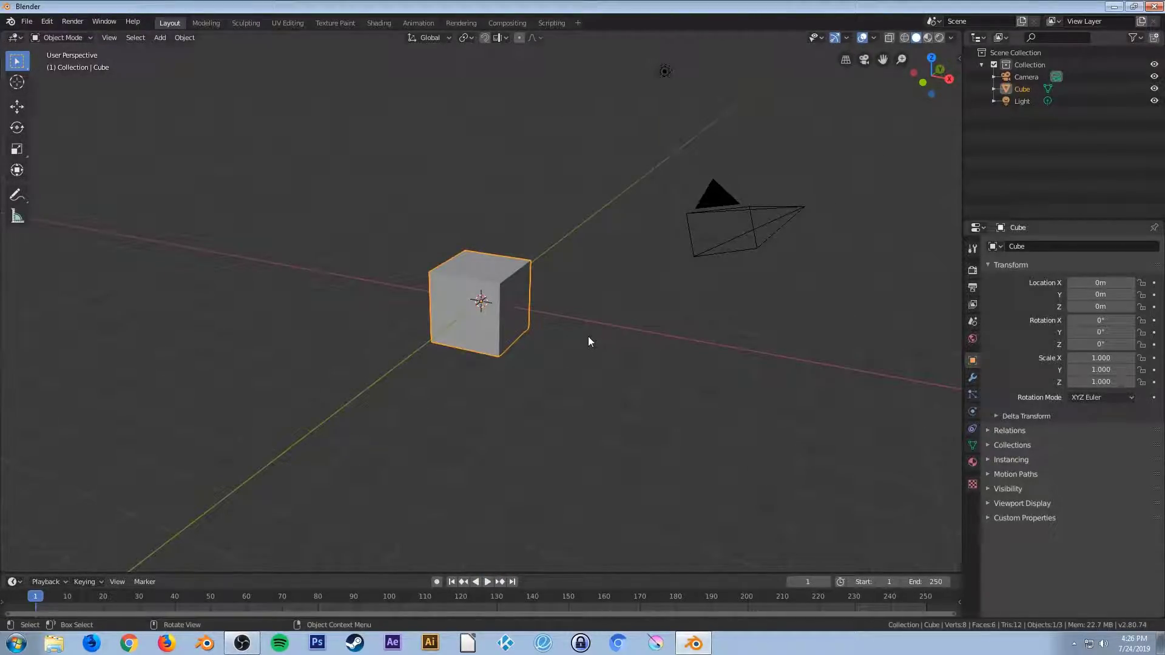
key(KP_1)
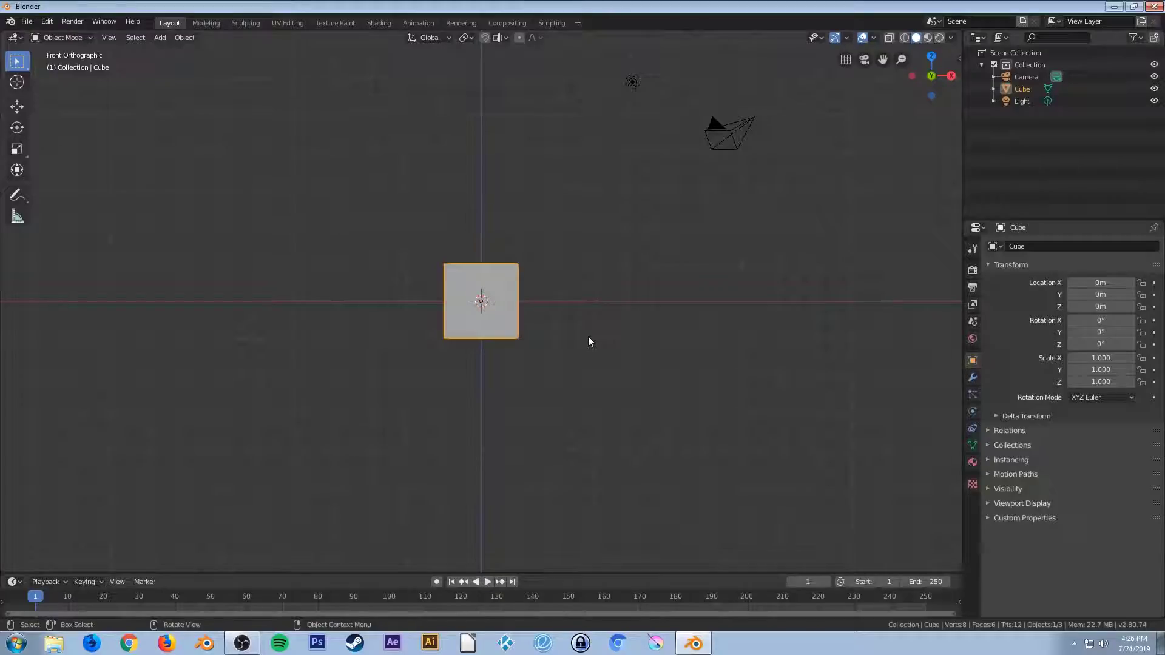
key(KP_3)
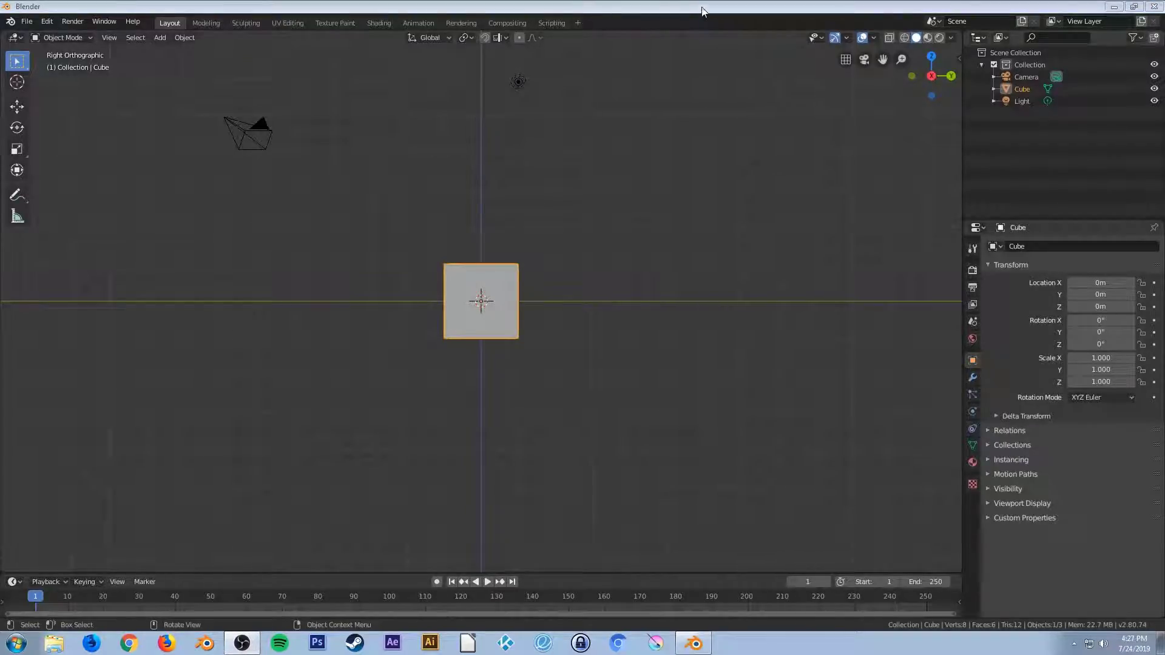
click(702, 11)
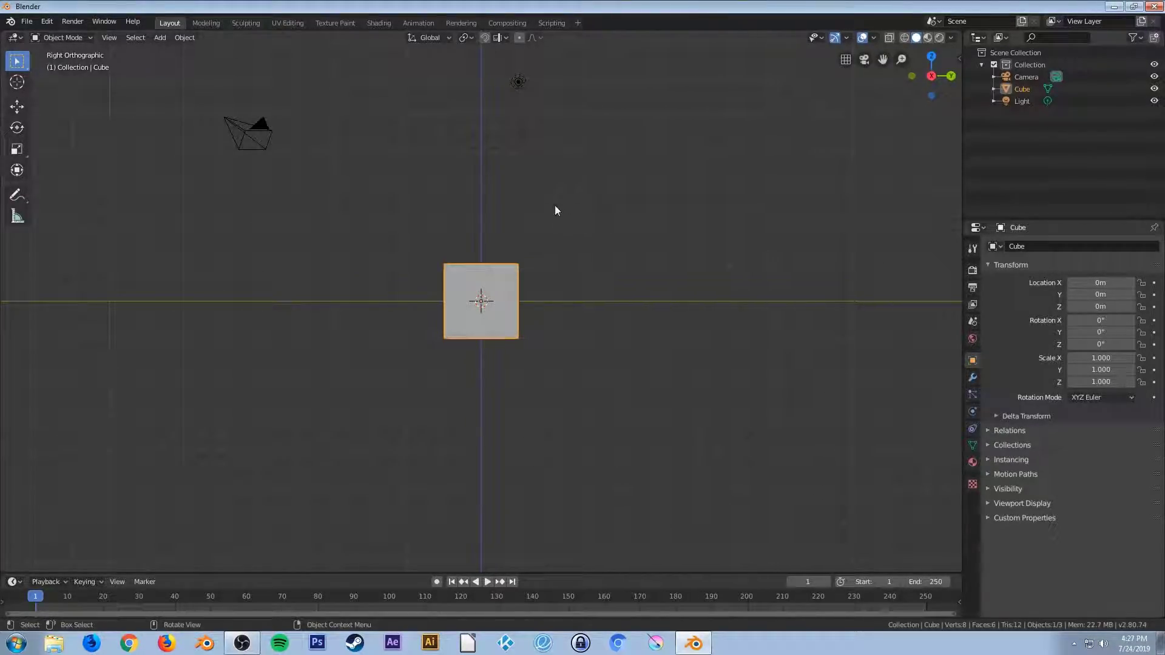
Delete all the default objects in the scene: the cube, camera and light
middle_drag(442, 193, 477, 235)
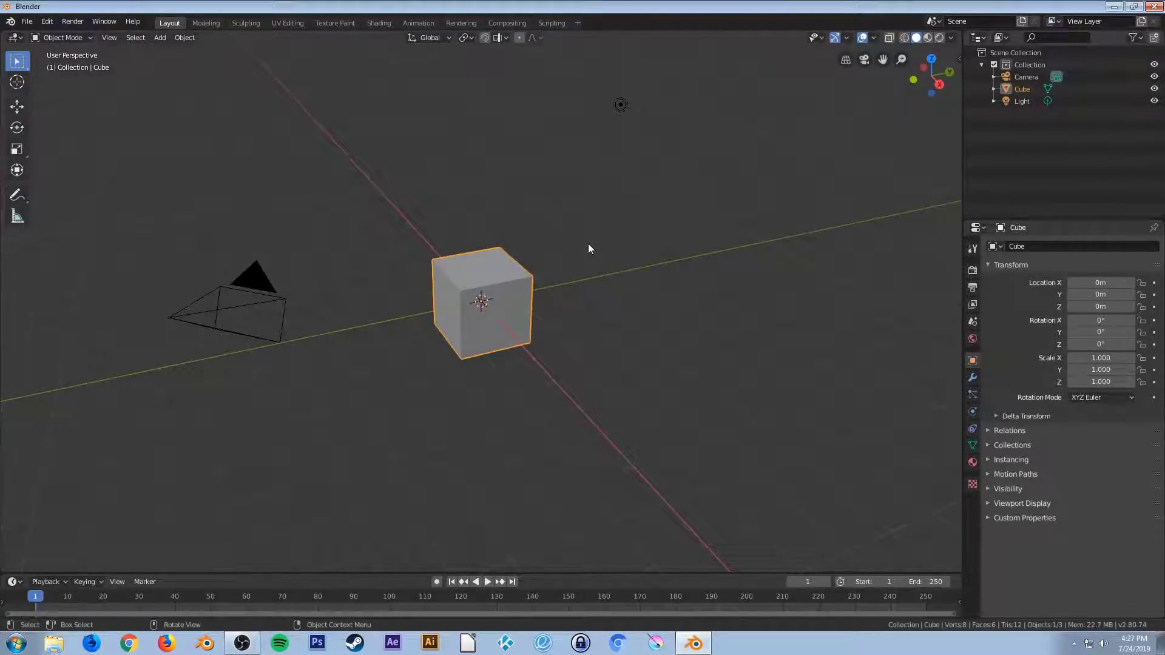
key(a)
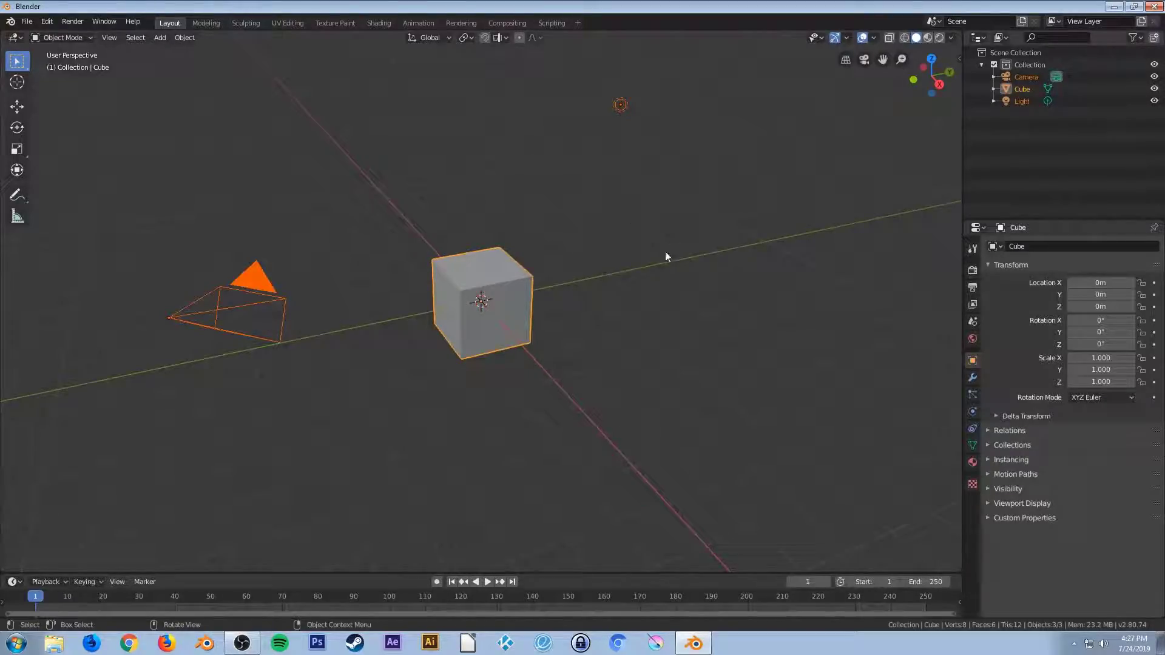
key(x)
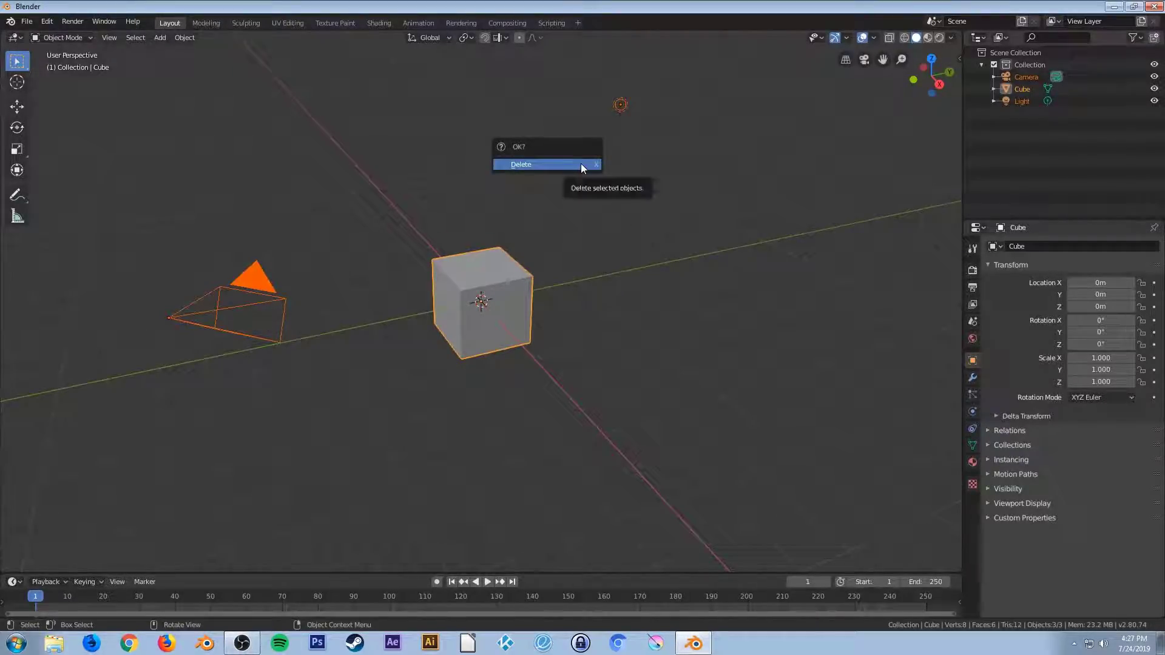
click(581, 165)
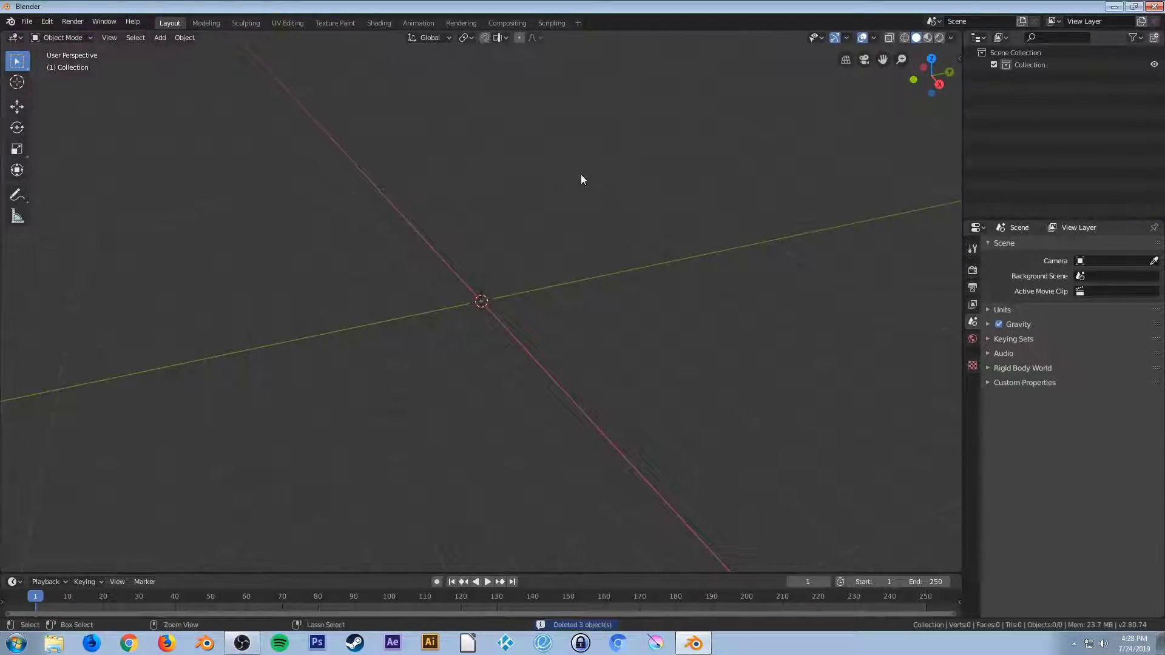
Save the scene in the 11_Photograph_Tutorial folder under the file name photographs
key(ctrl+s)
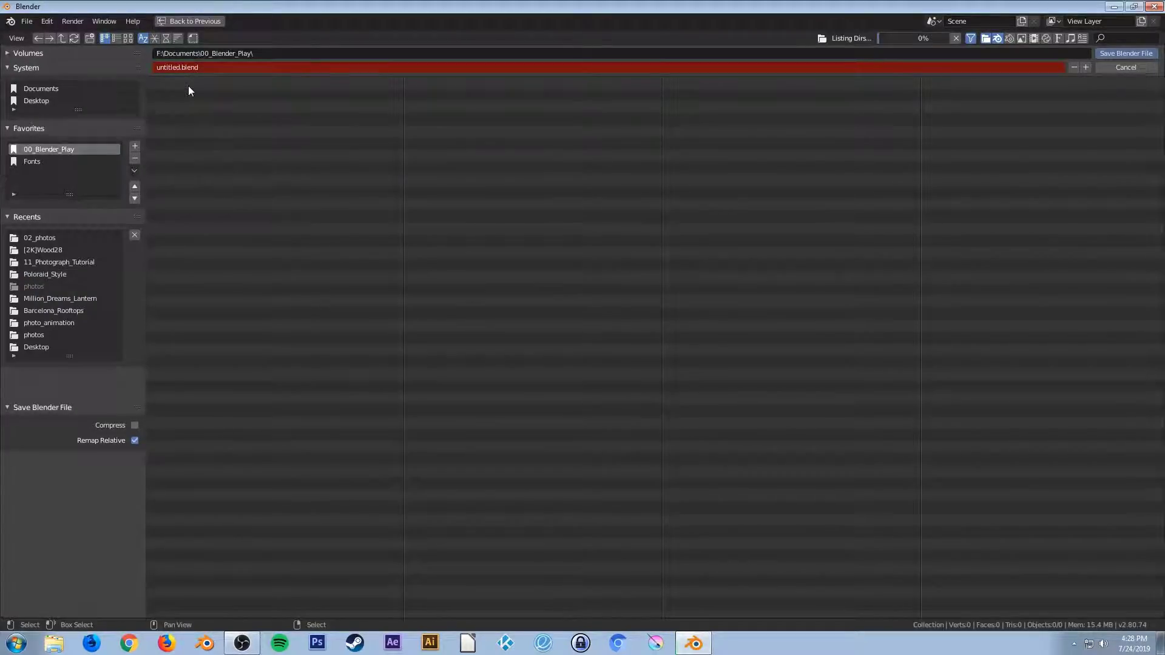
click(188, 86)
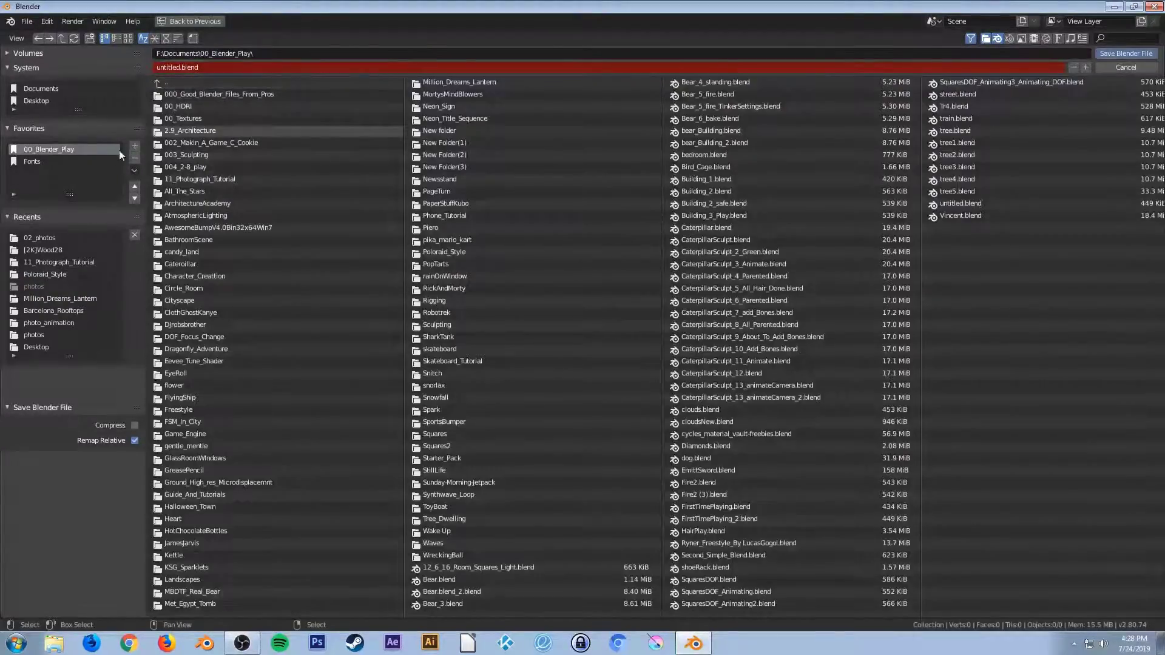
click(220, 178)
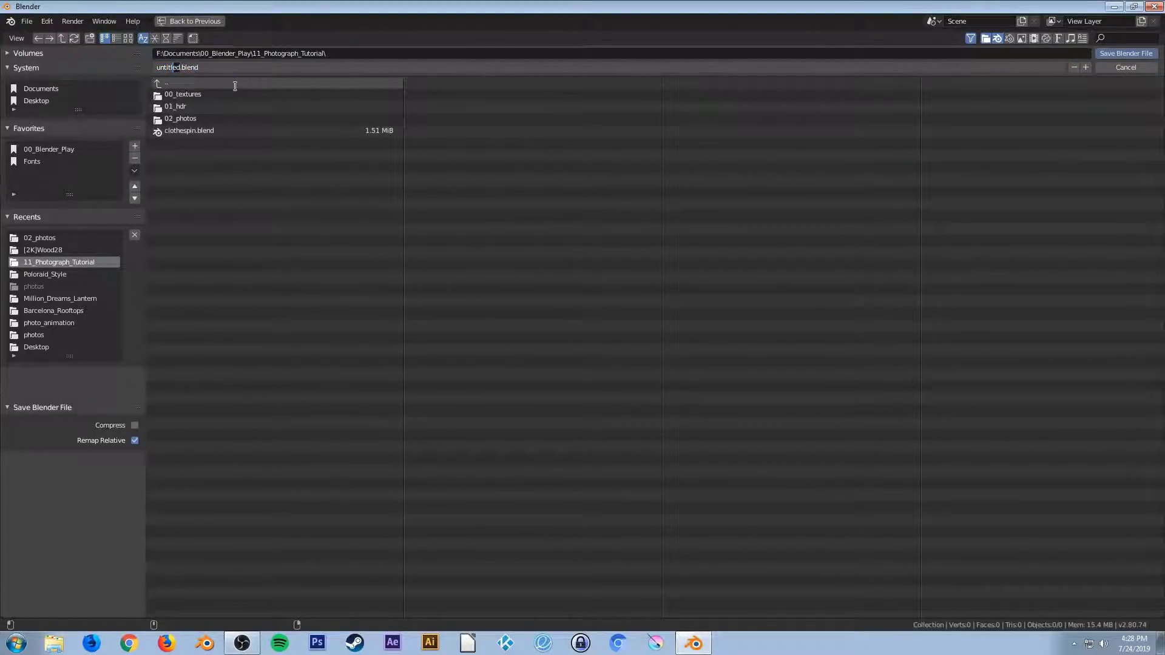
text(photographs)
key(Return)
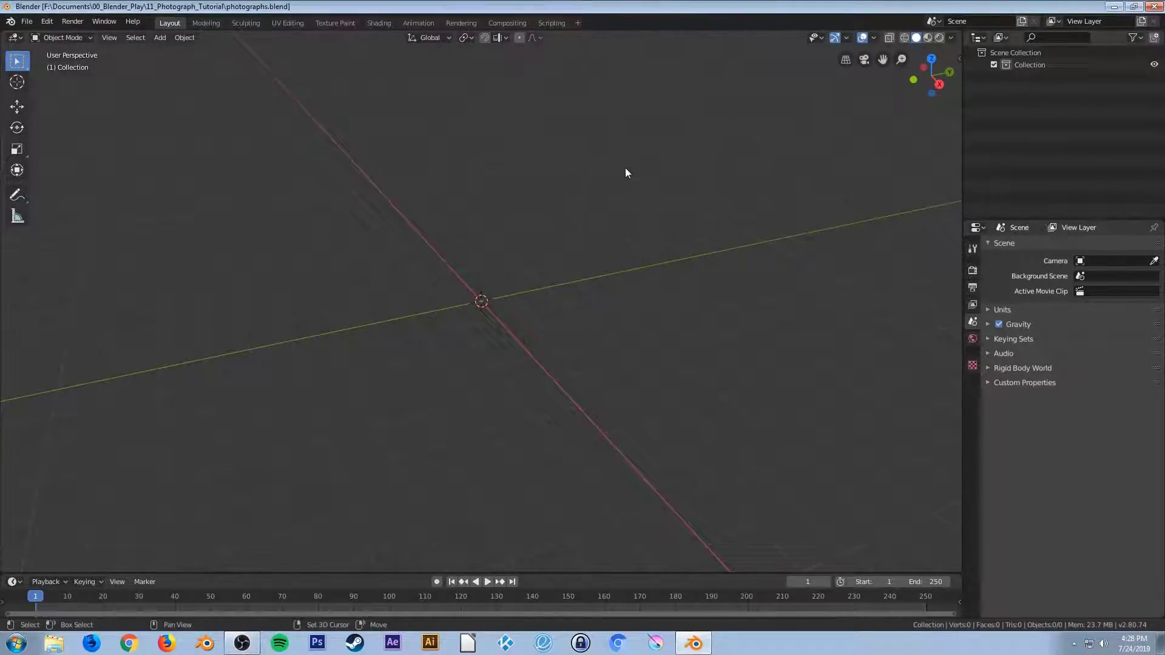
Add a mesh plane at the world origin
key(shift+a)
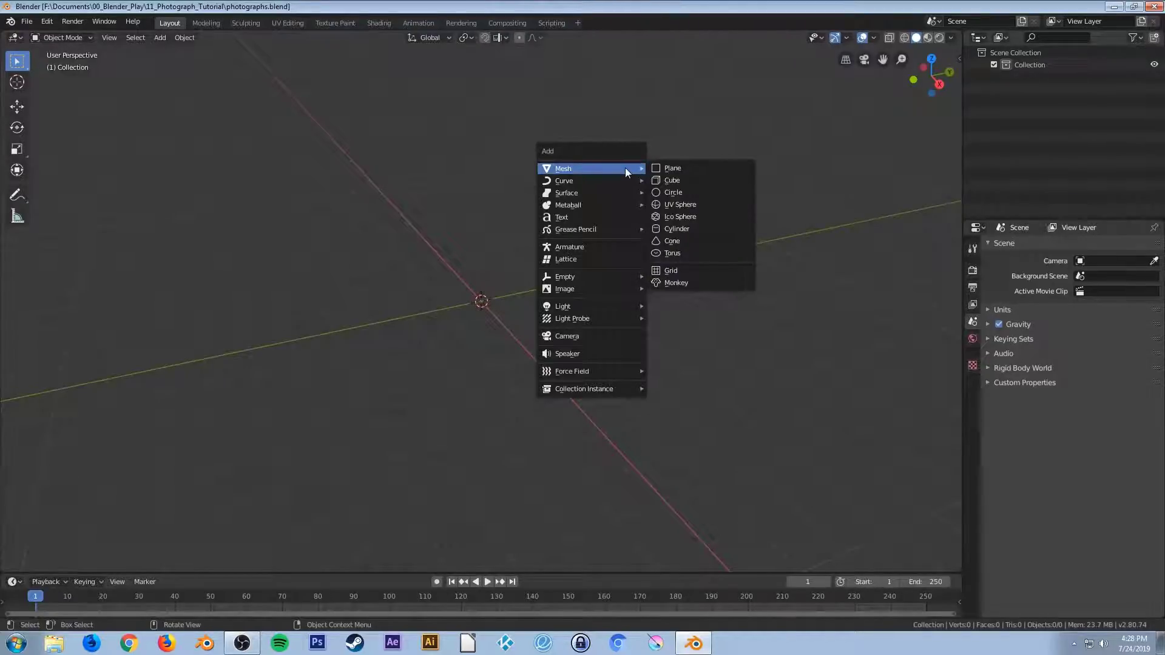
click(671, 167)
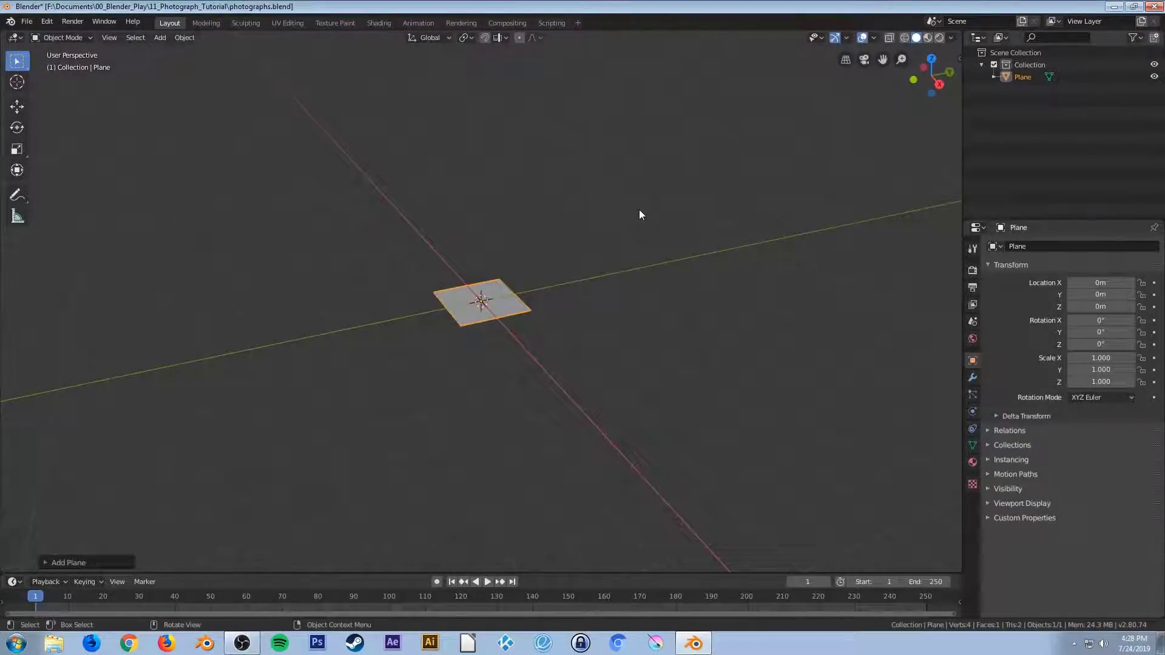
key(KP_7)
scroll(547, 297, up, 5)
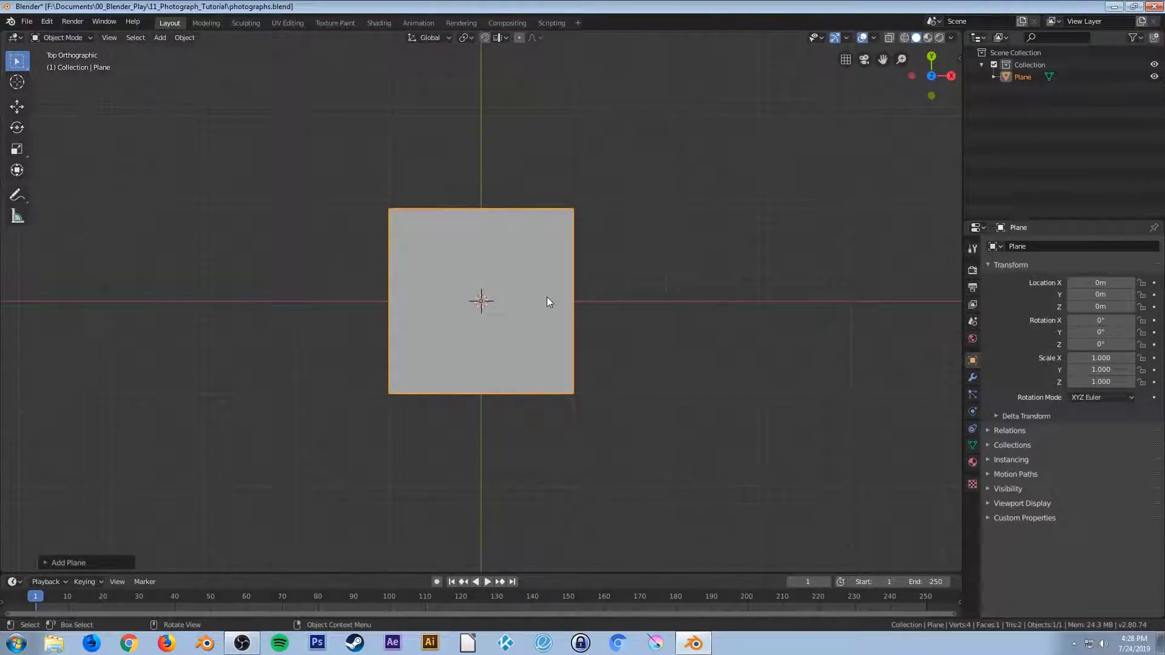
Cut two loops across the plane parallel to the Y axis and scale them apart along X, close to the side edges
key(Tab)
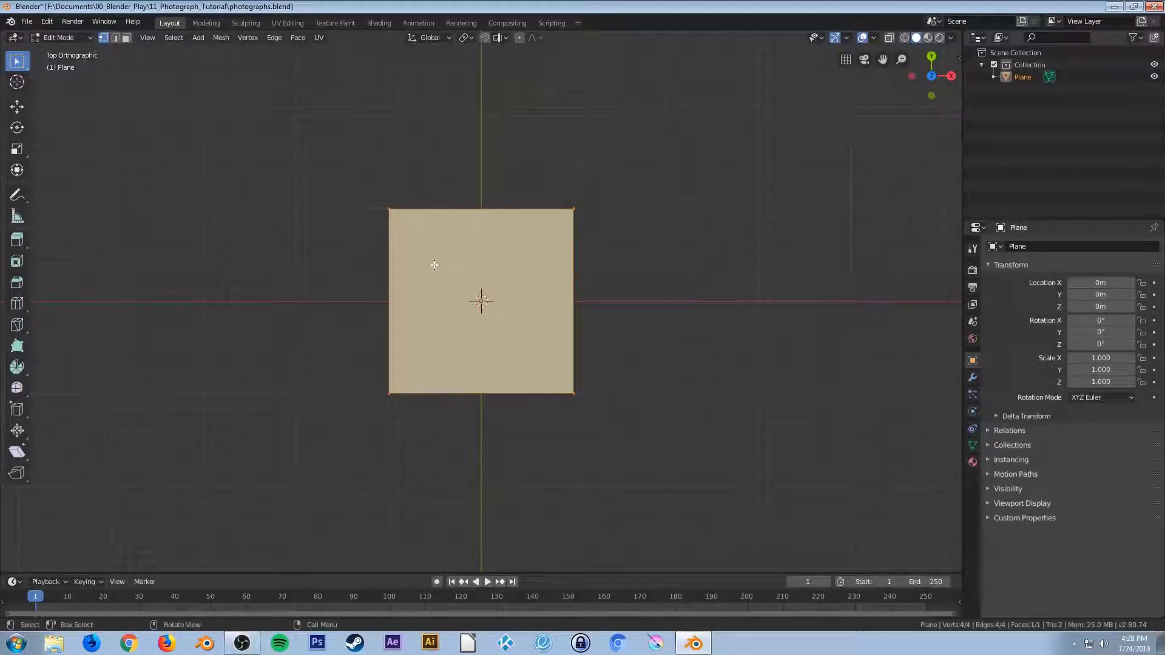
key(ctrl+r)
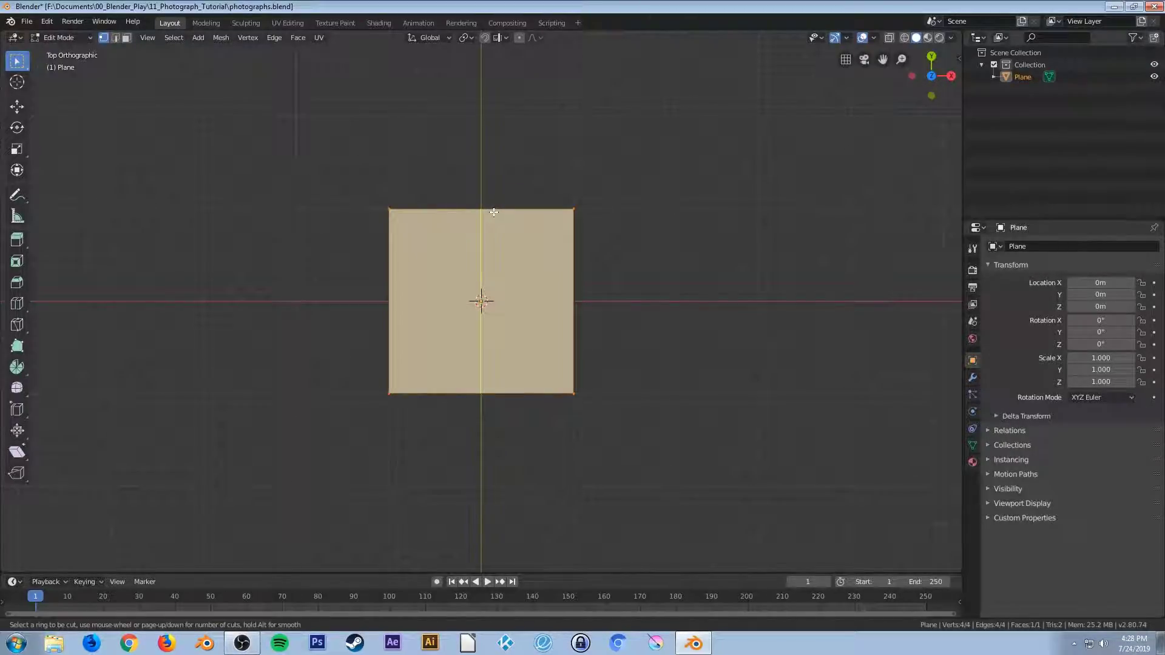
scroll(494, 212, up, 1)
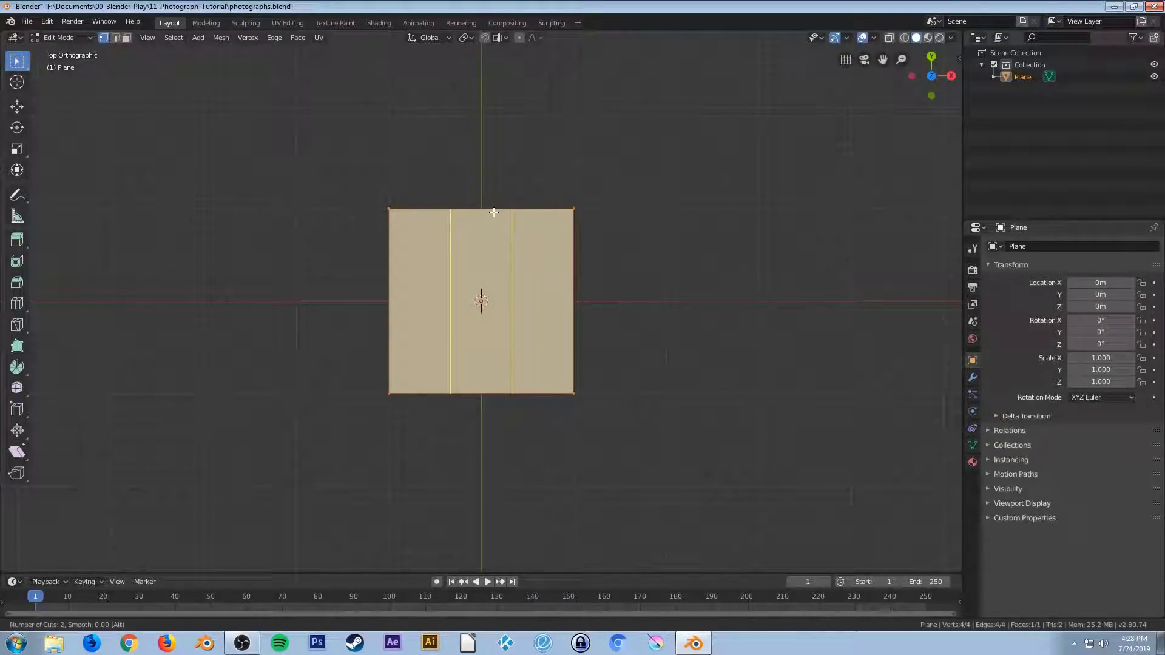
click(494, 212)
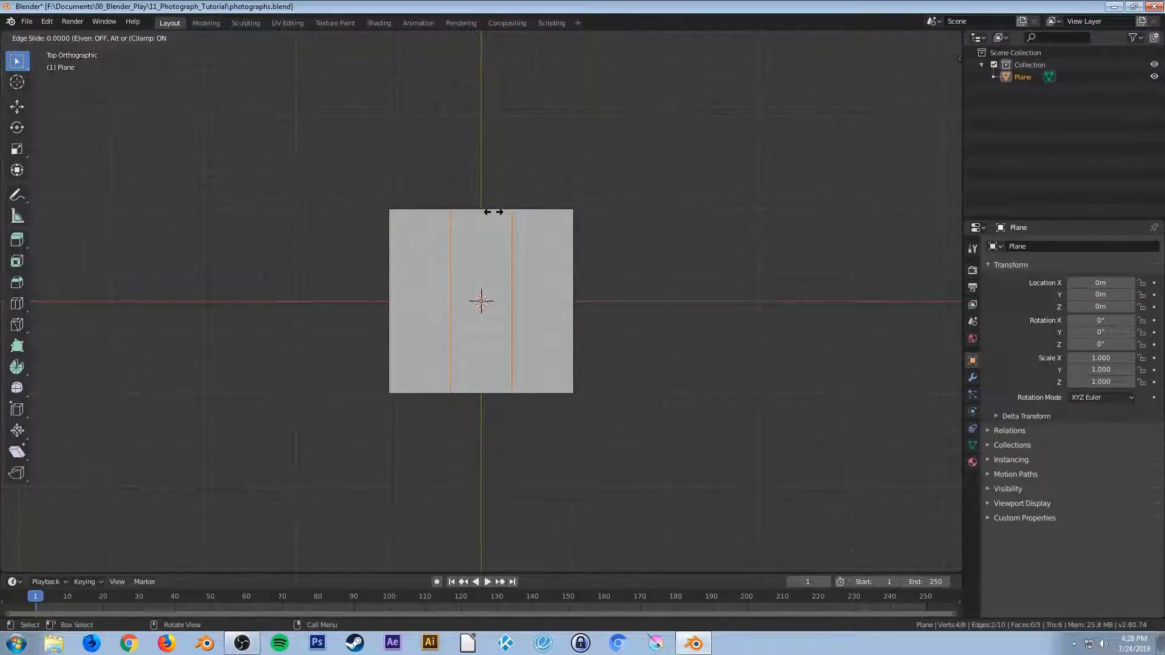
right_click(494, 212)
key(s)
key(x)
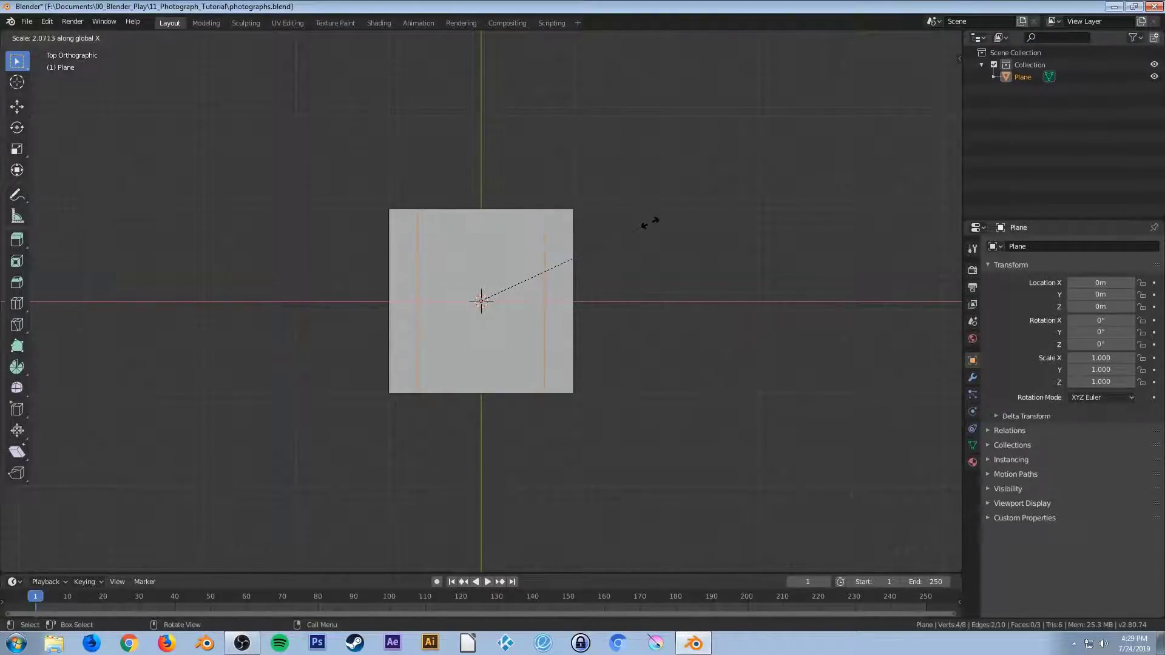
click(695, 214)
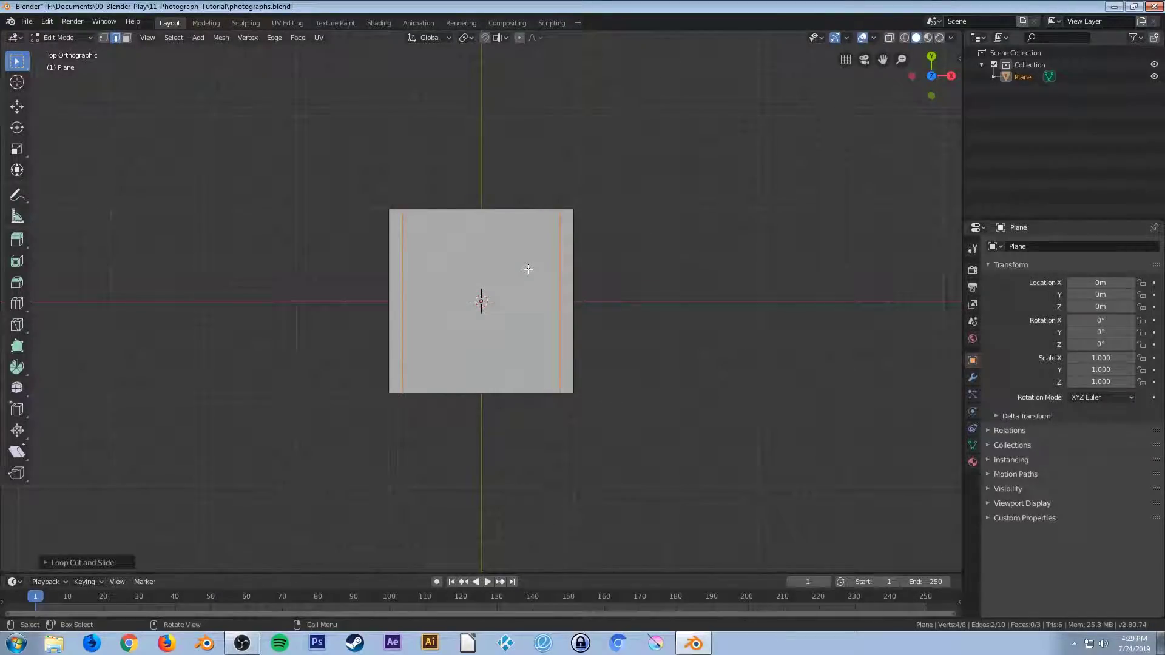
Cut two loops across the plane parallel to the X axis, scaled apart about 2.6 along Y, and save the file
key(ctrl+r)
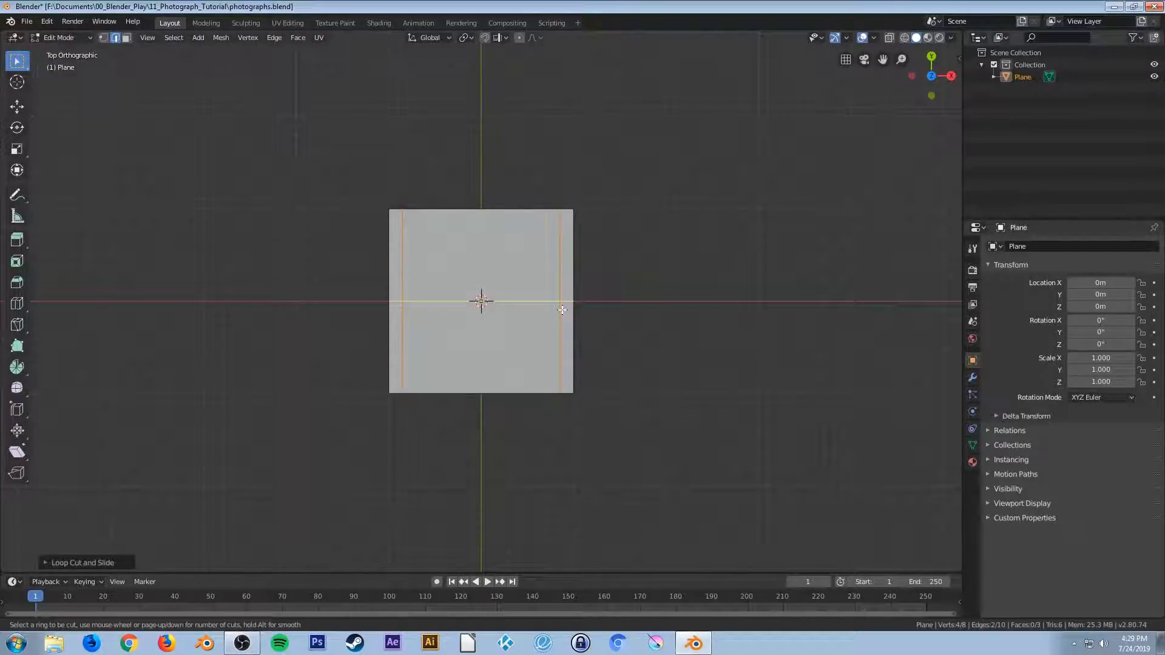
scroll(562, 310, up, 1)
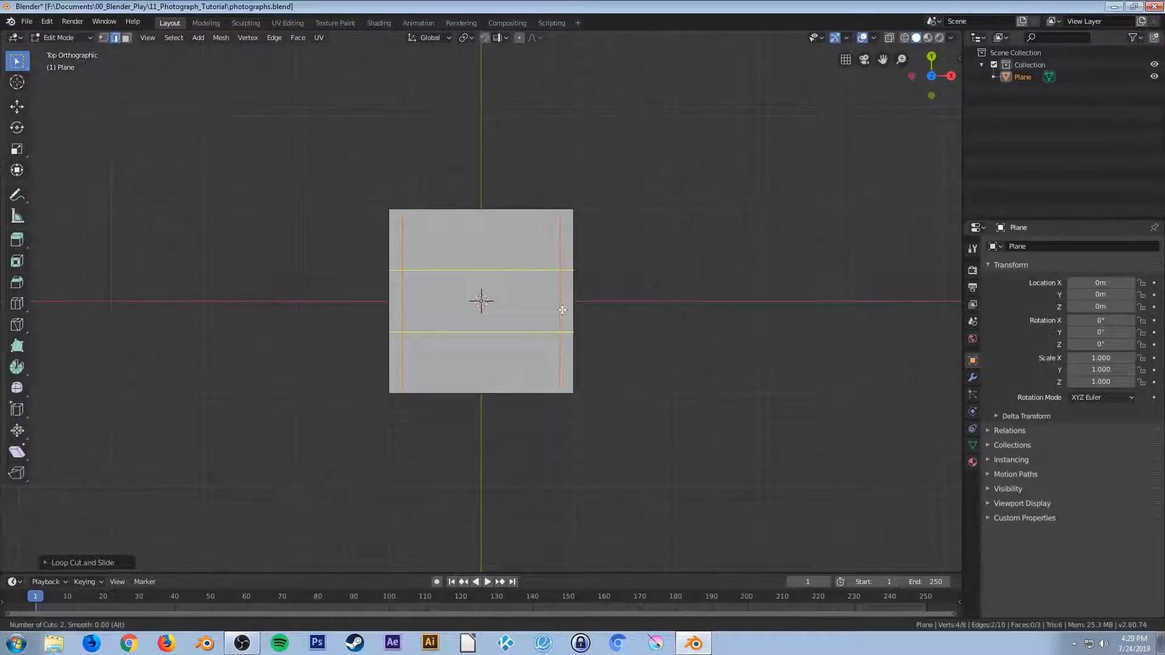
click(562, 310)
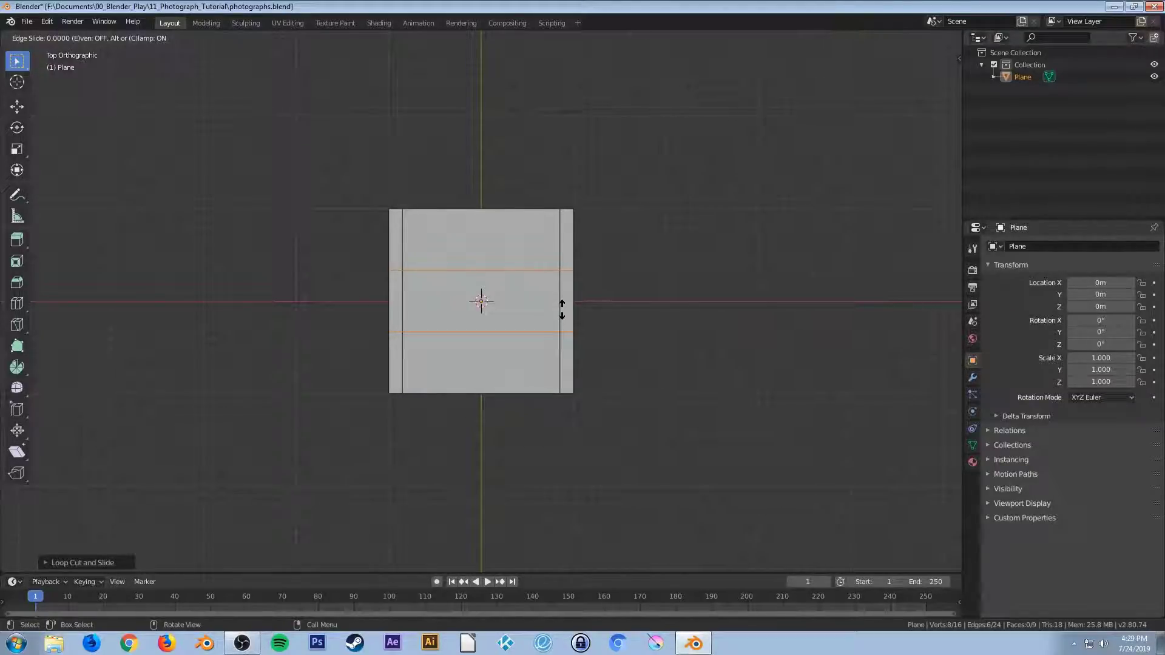
key(s)
key(y)
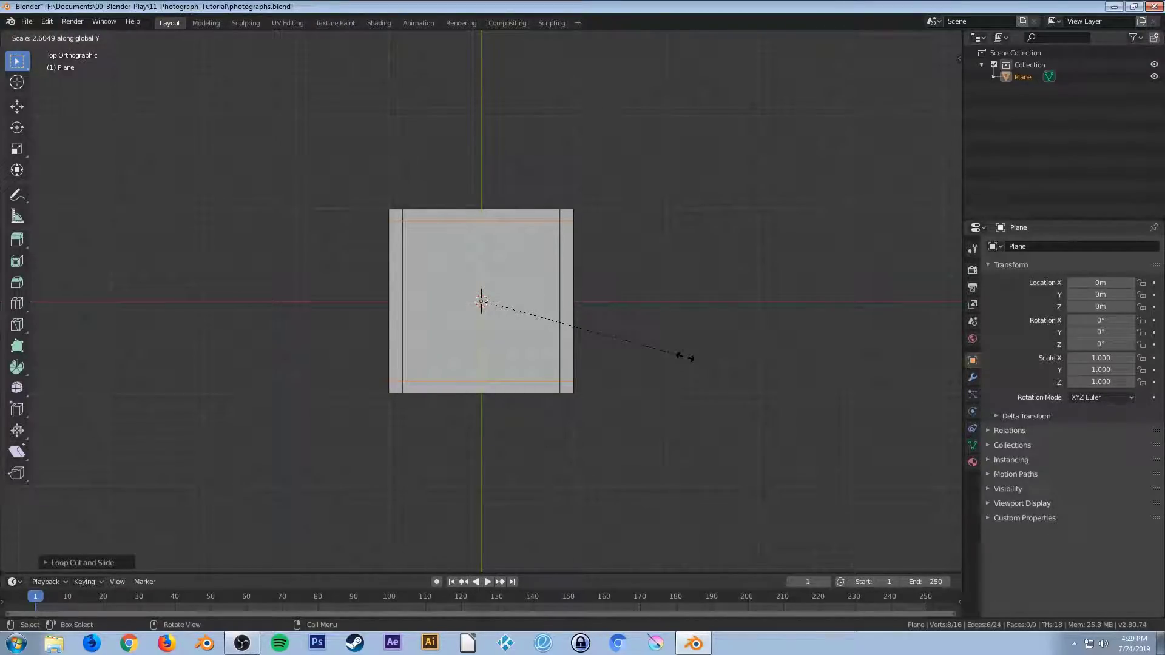
click(686, 357)
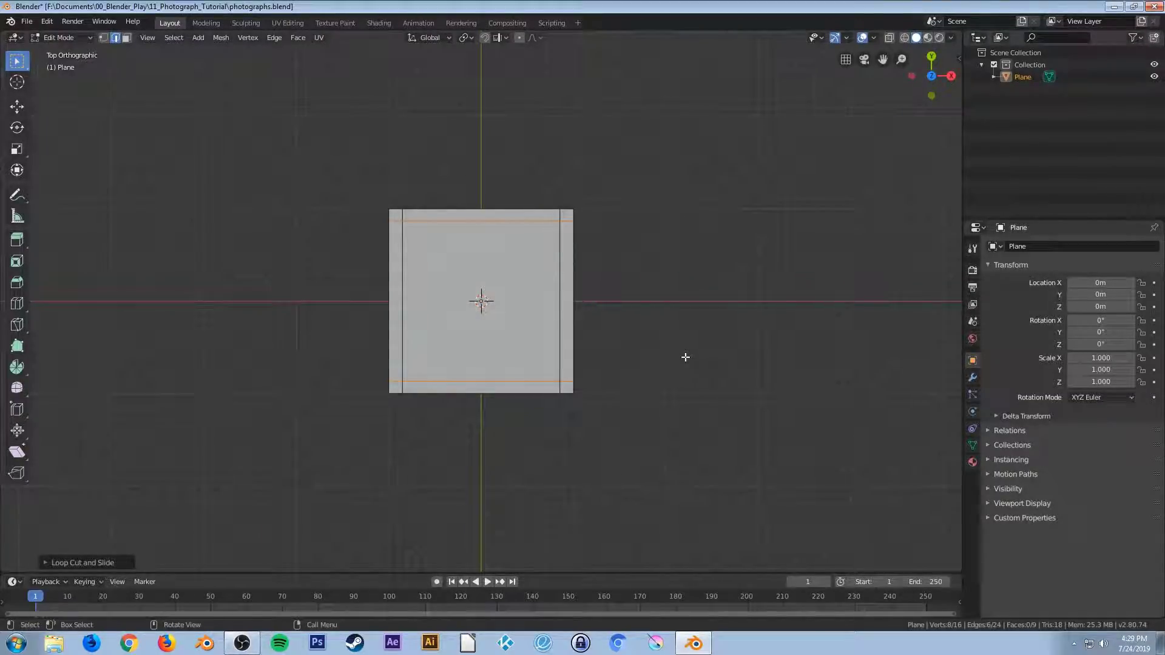
key(ctrl+s)
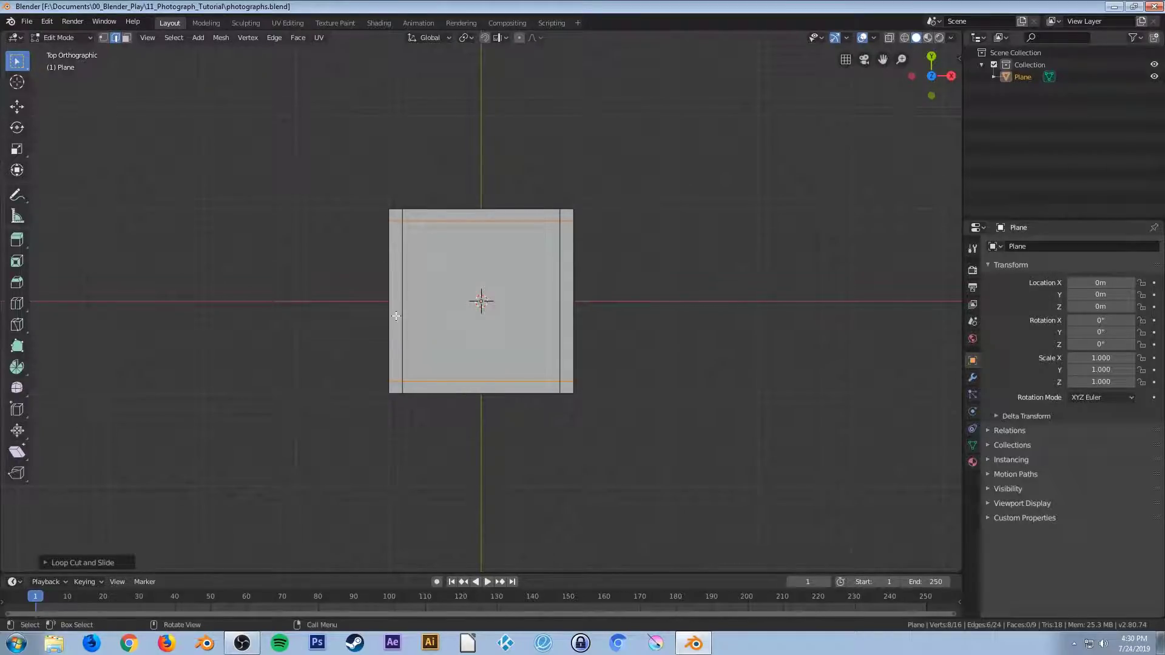
drag(369, 388, 619, 463)
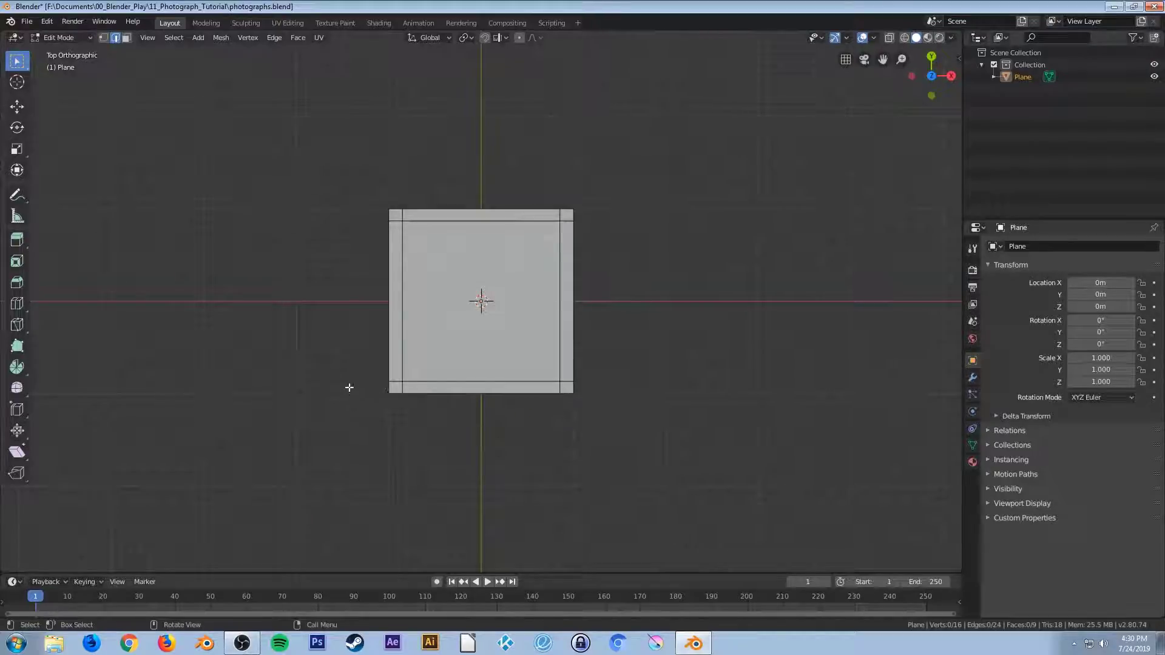
drag(366, 385, 632, 475)
click(103, 38)
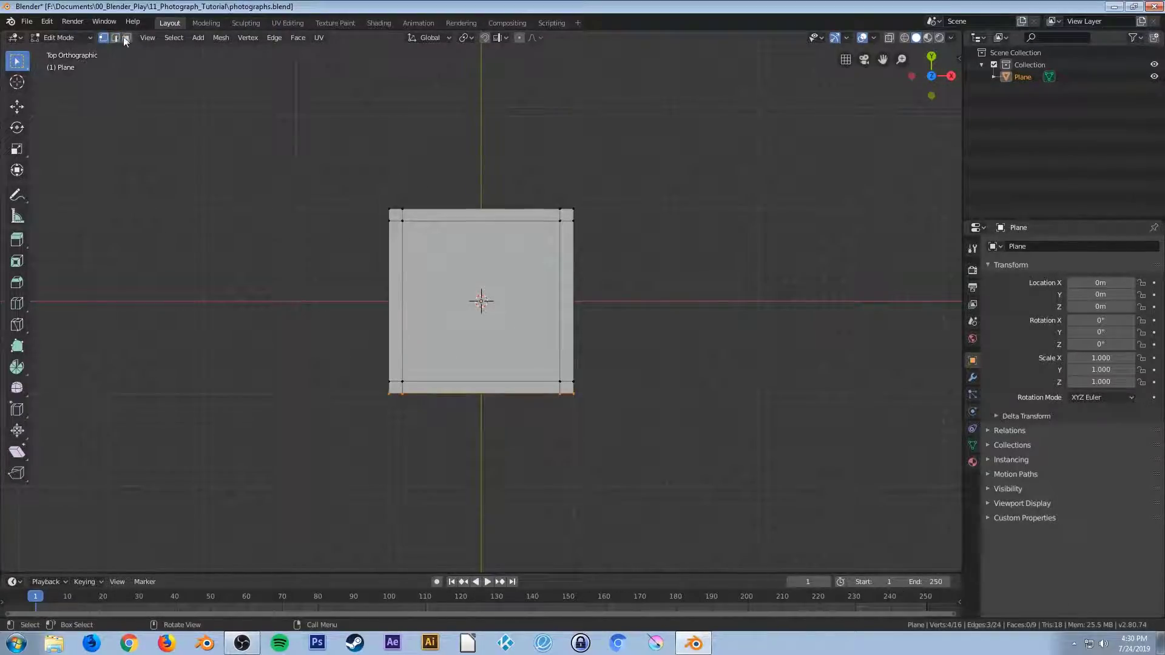
click(115, 38)
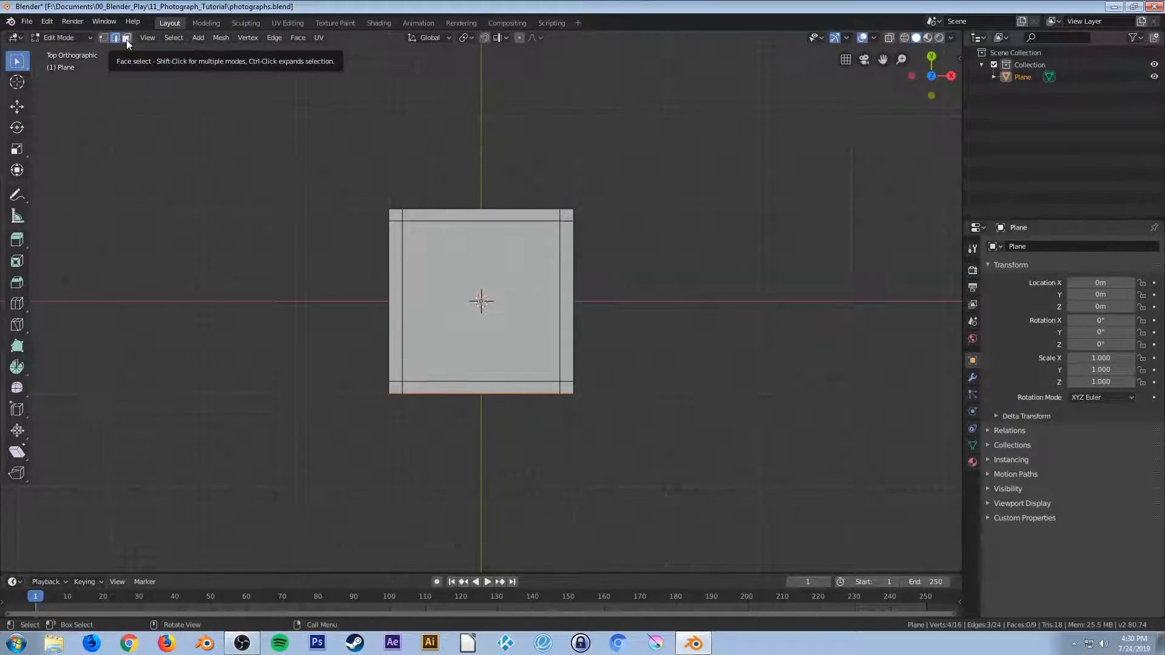
click(126, 39)
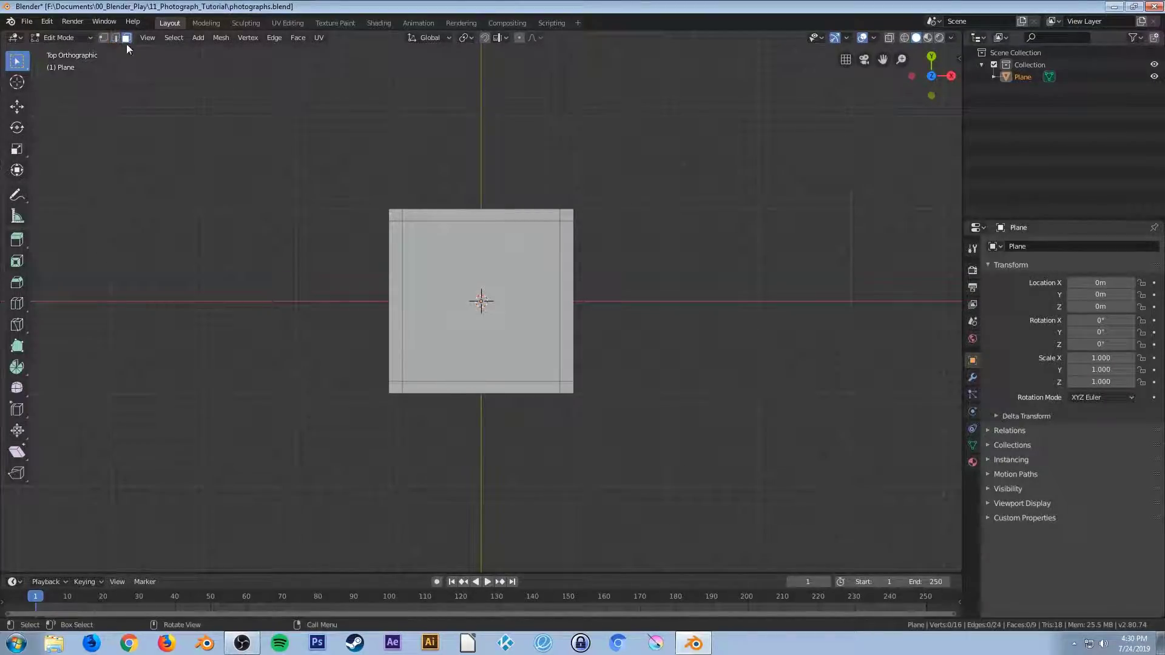
Move the plane's lower row of vertices about 0.4 m in the negative Y direction to widen that border, and save the file
click(105, 38)
drag(358, 427, 603, 389)
key(g)
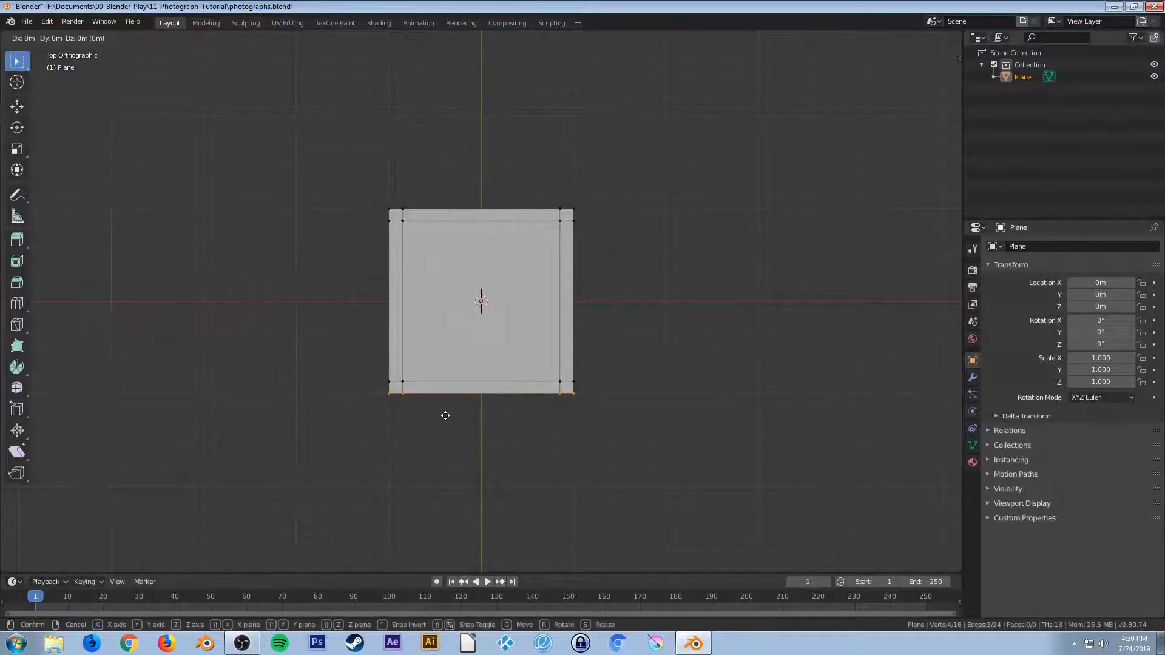
key(y)
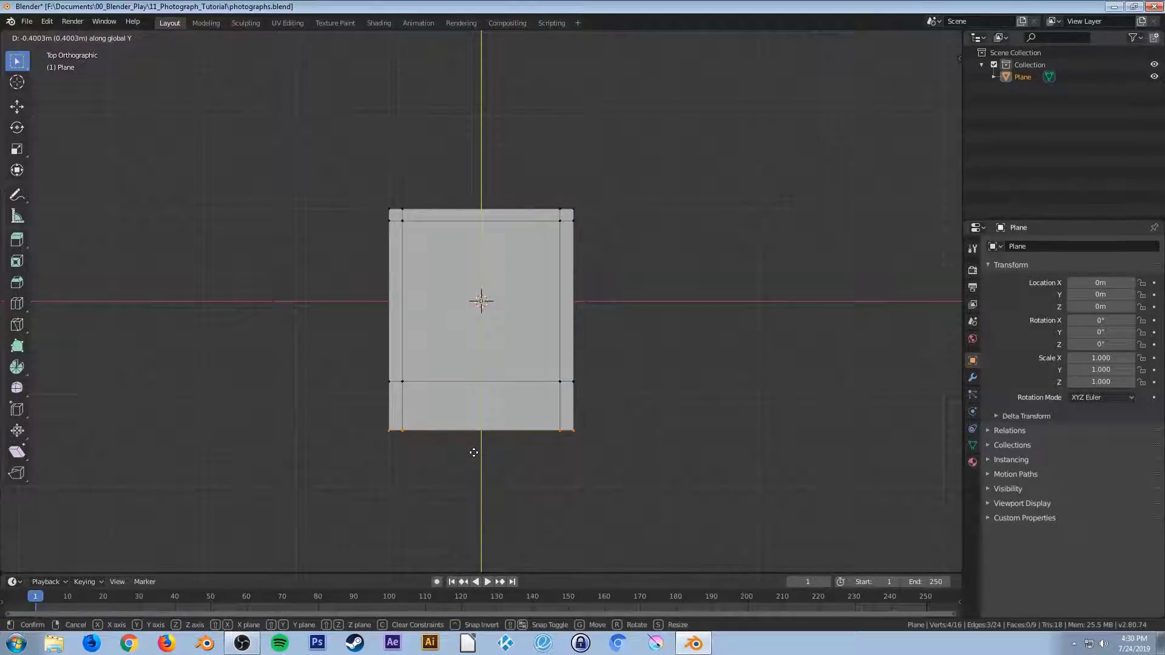
click(474, 454)
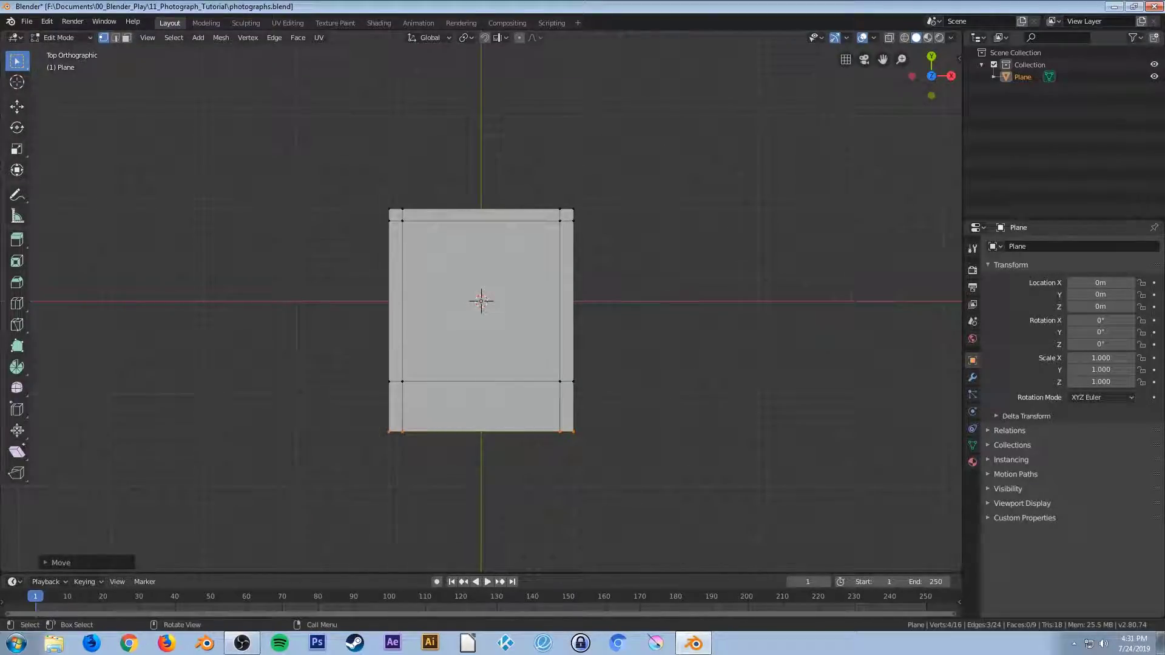
key(ctrl+s)
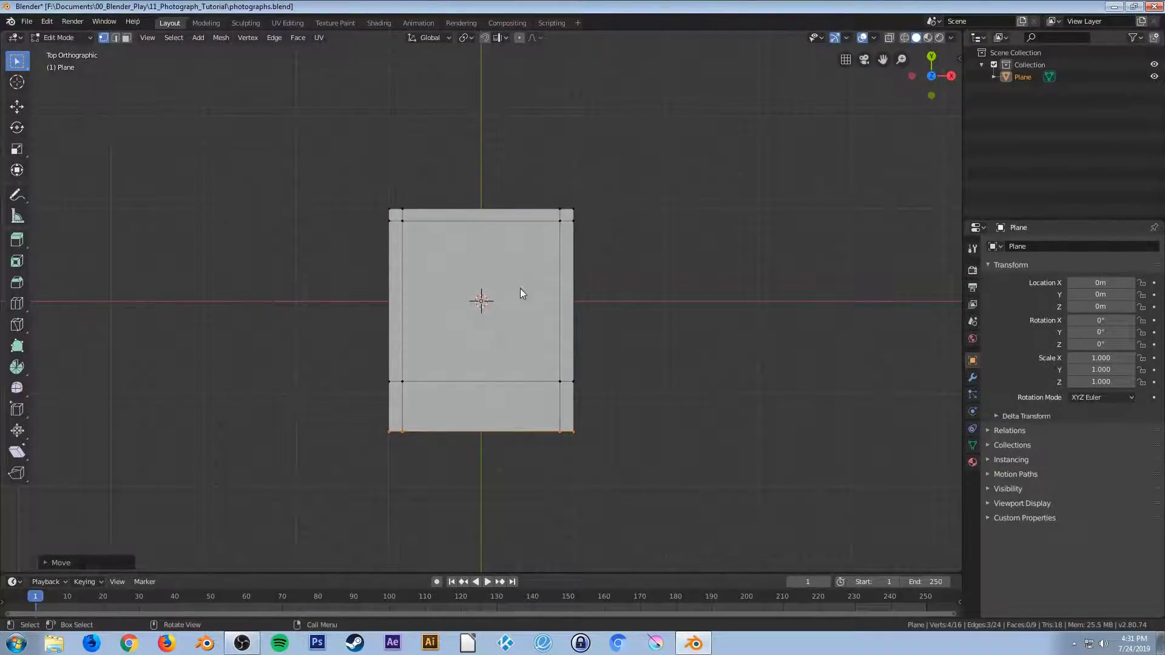
Leave mesh editing, create a new material on the plane, and show the material's preview
key(Tab)
middle_drag(582, 362, 533, 310)
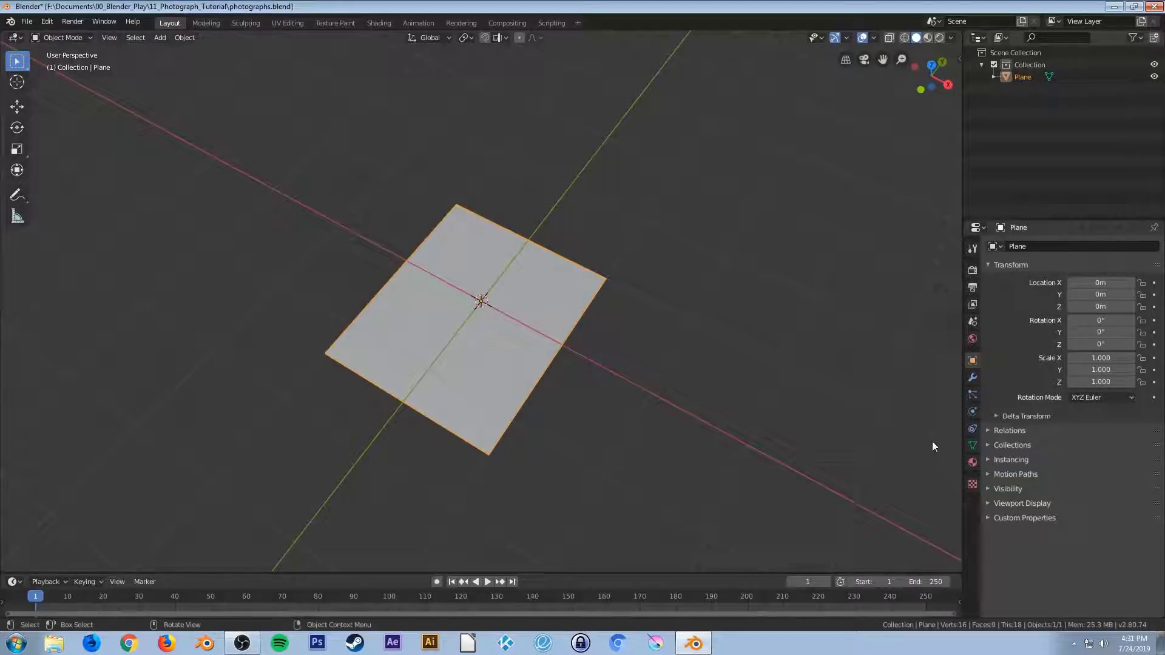
click(973, 463)
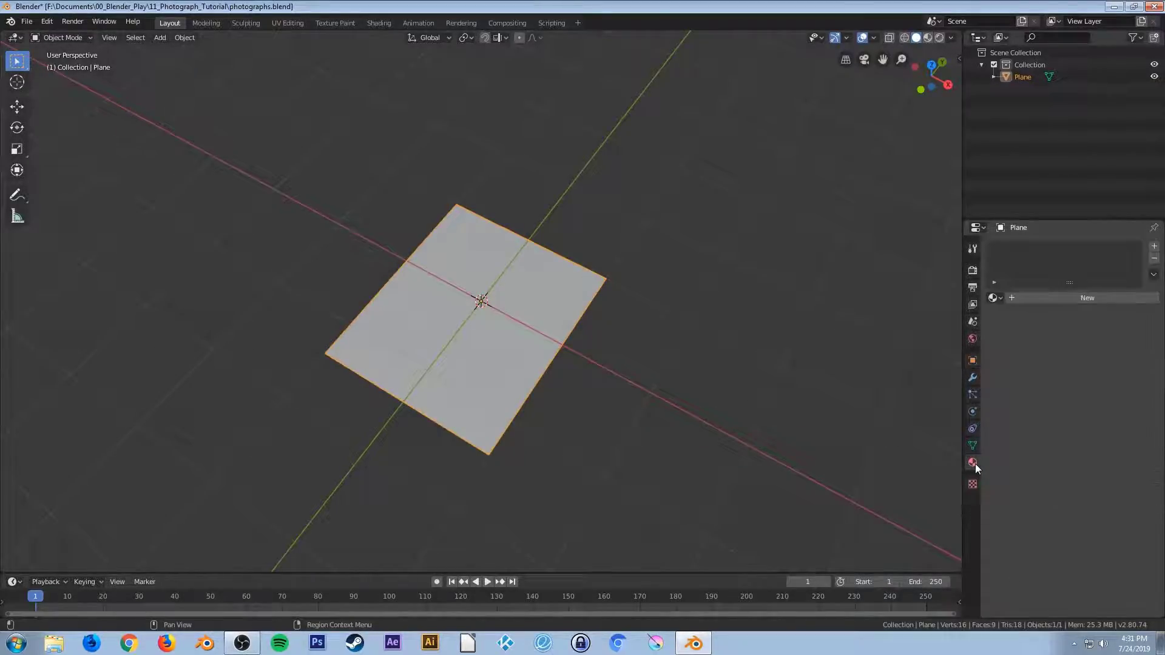
click(1052, 301)
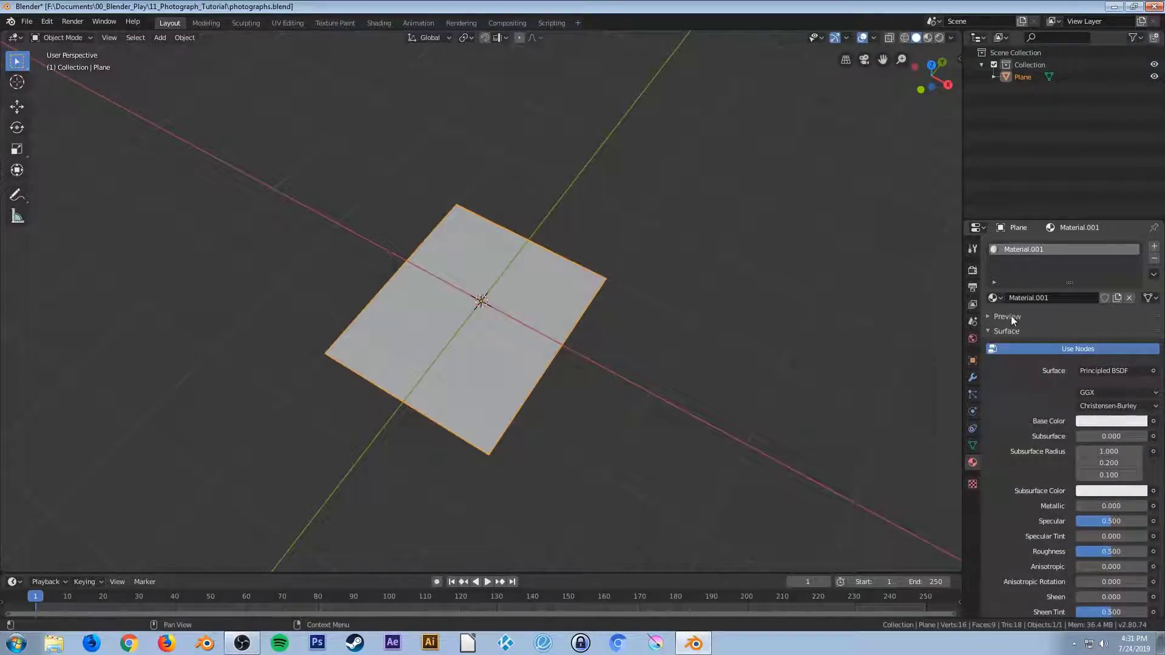
click(1012, 316)
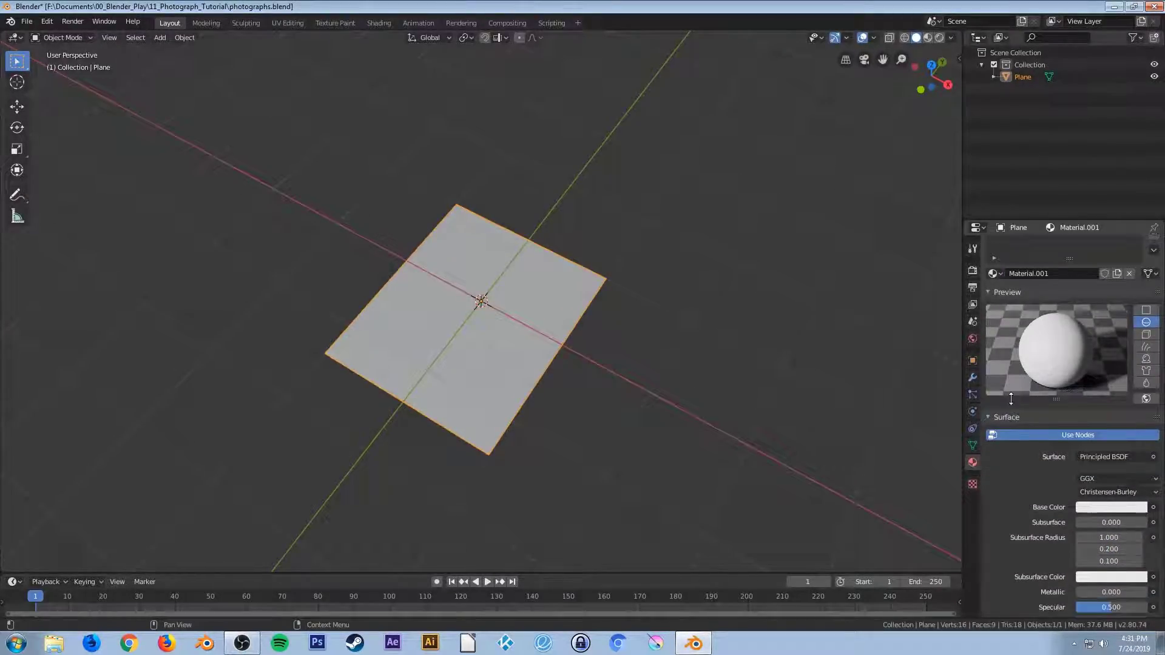
Lower the material's roughness to about 0.092 for a glossy paper finish
scroll(1019, 462, down, 2)
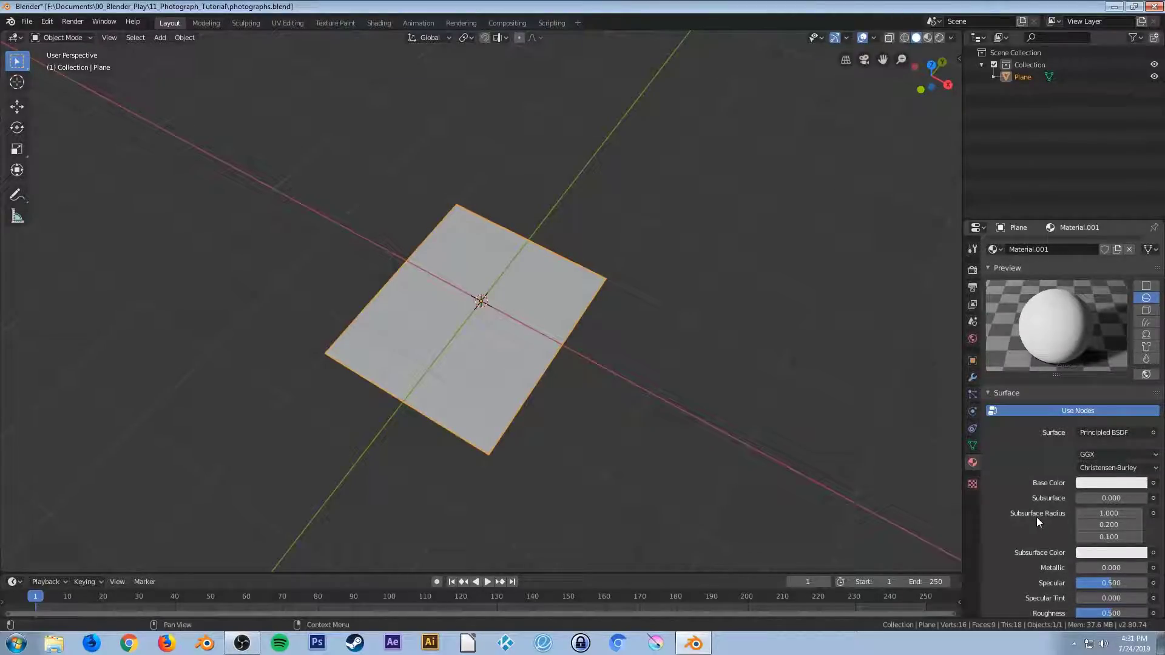
scroll(1036, 517, down, 1)
drag(1108, 585, 1089, 588)
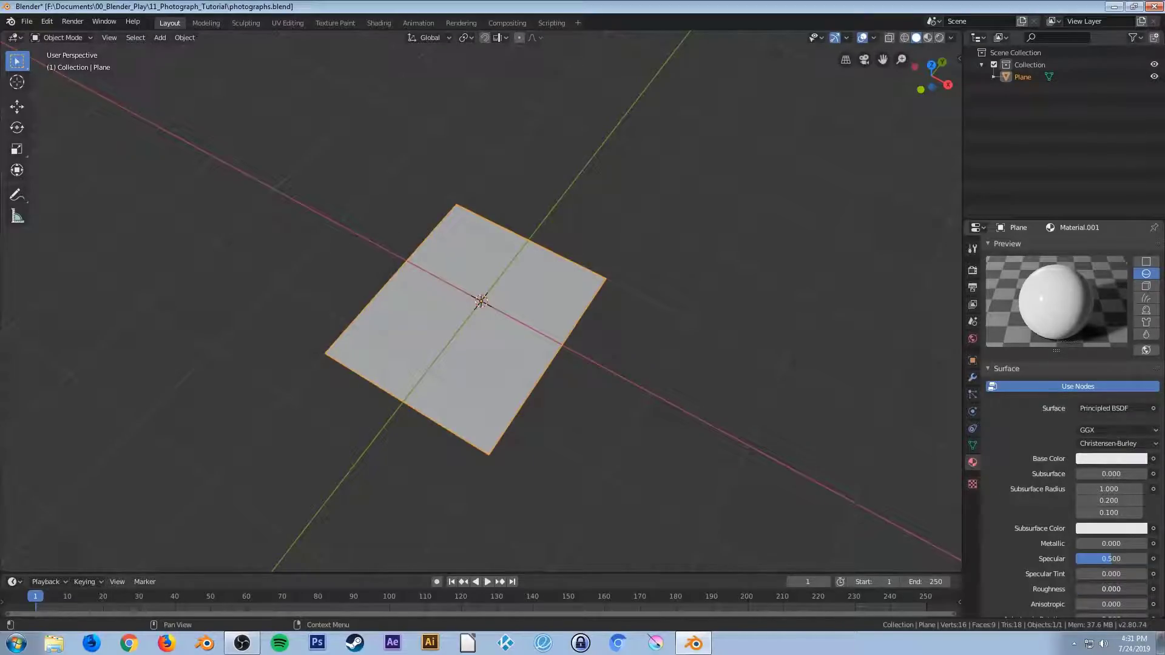
drag(1111, 589, 1120, 590)
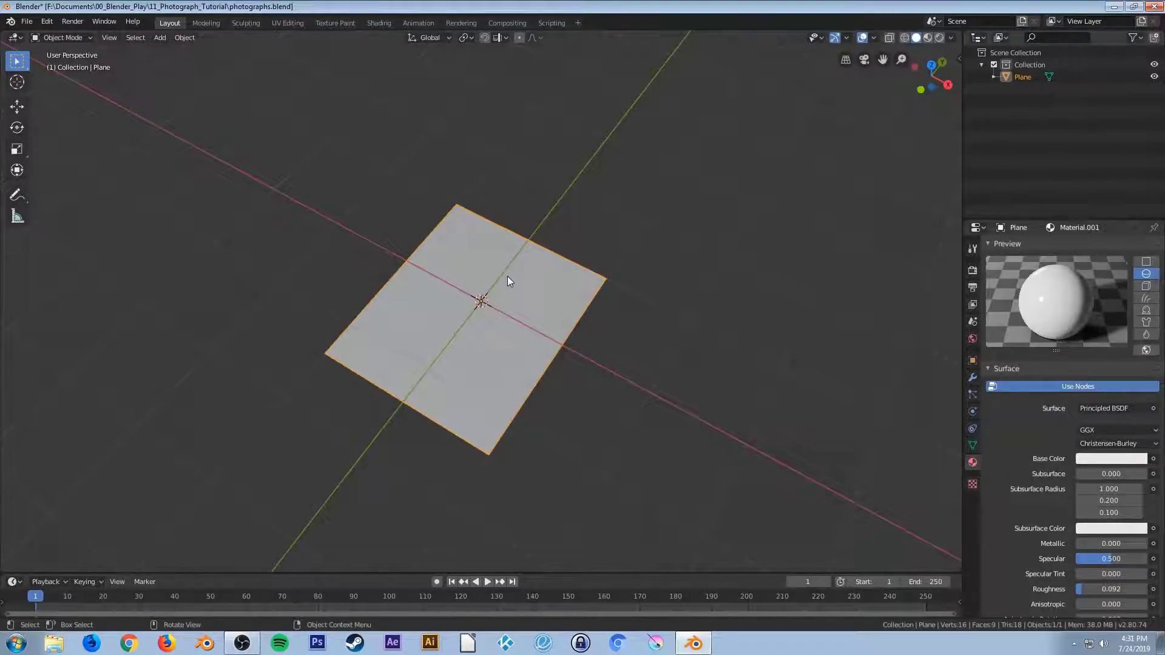
Switch the viewport shading to Look Dev and inspect the glossy reflections on the plane from low angles
key(z)
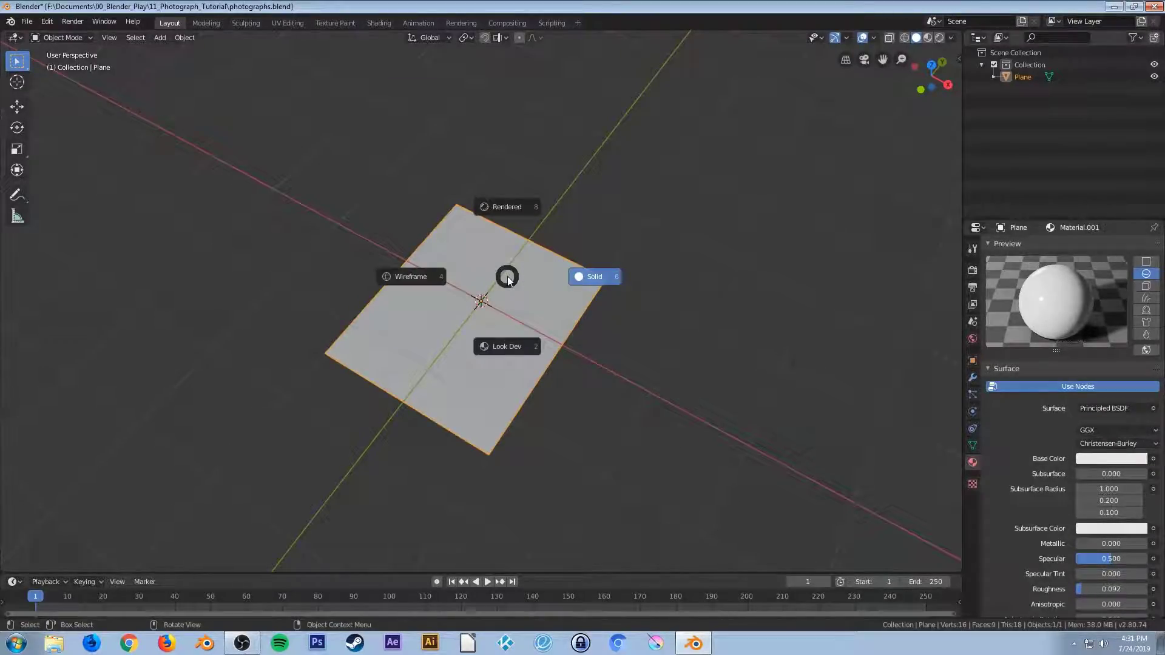
click(512, 349)
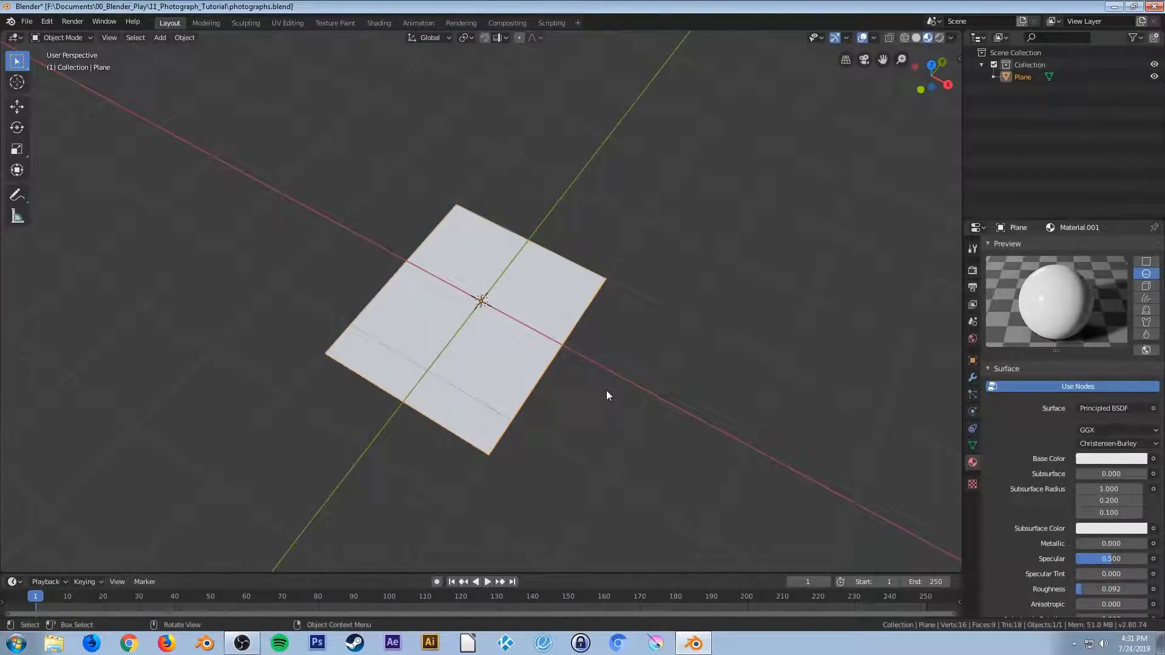
middle_drag(606, 391, 460, 334)
scroll(467, 354, up, 5)
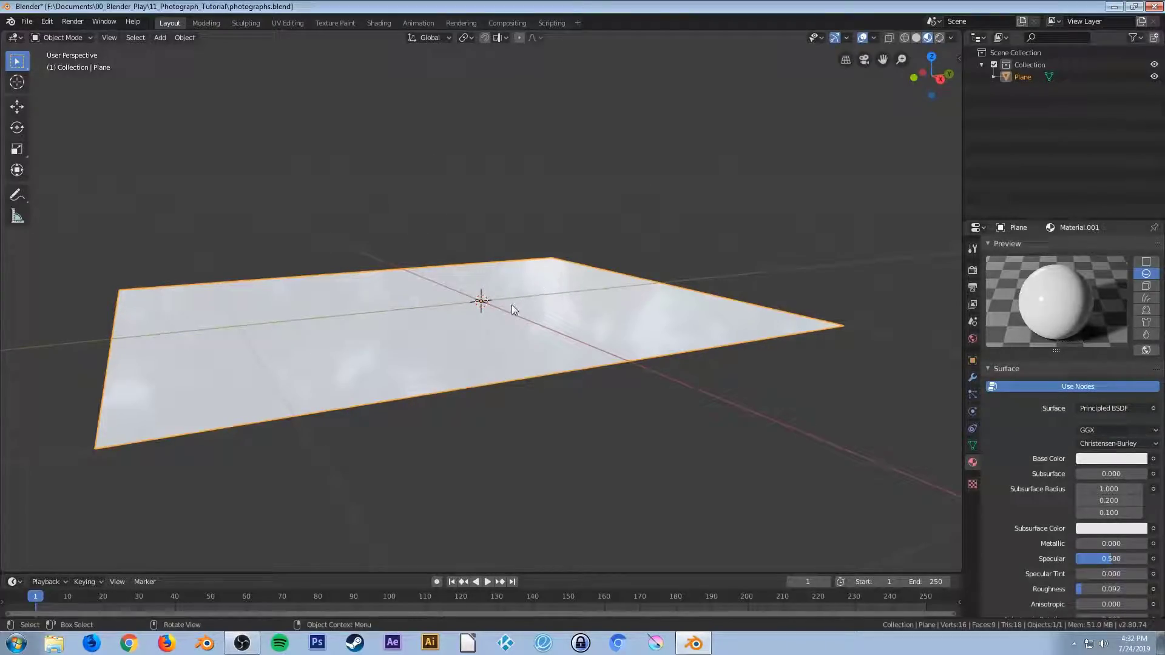
mouse_move(435, 336)
middle_down()
mouse_move(453, 354)
mouse_move(452, 342)
middle_up()
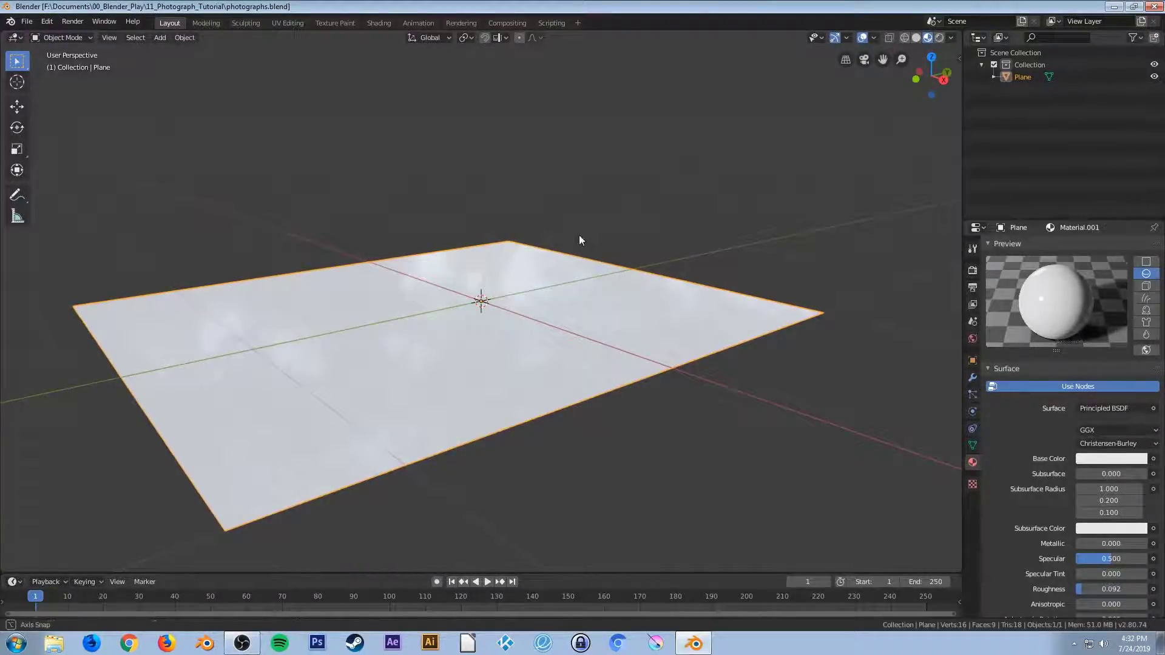
middle_drag(579, 235, 591, 280)
middle_drag(547, 315, 567, 336)
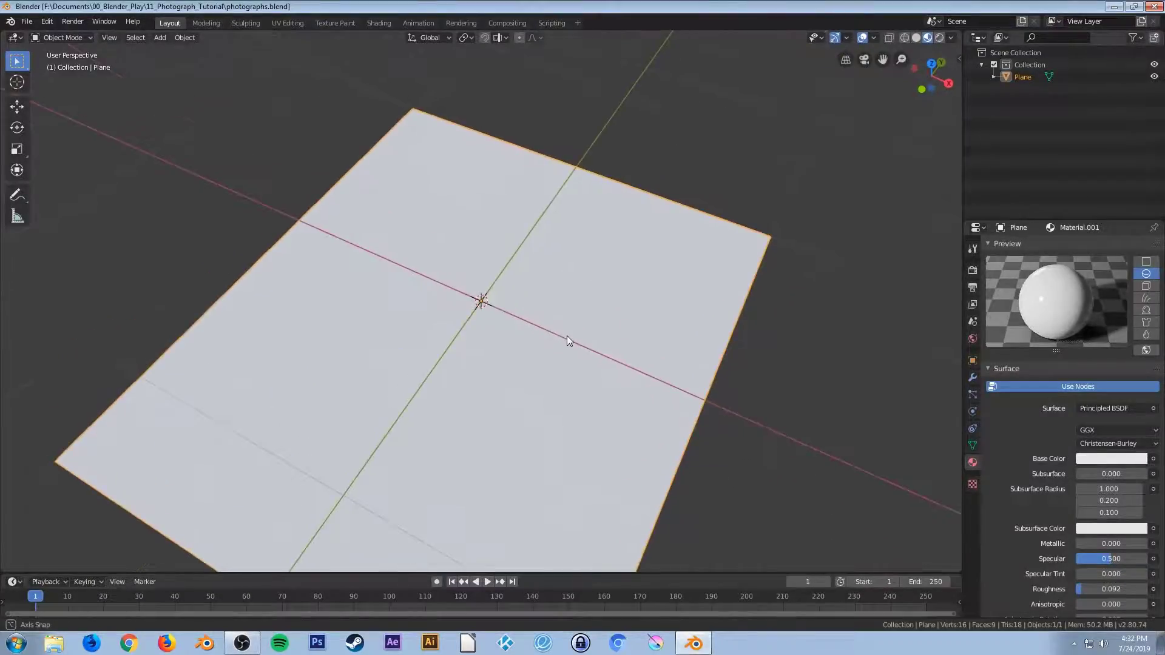
Select the plane's large central face in face mode, working from the top view in Edit Mode
key(KP_7)
scroll(582, 336, up, 1)
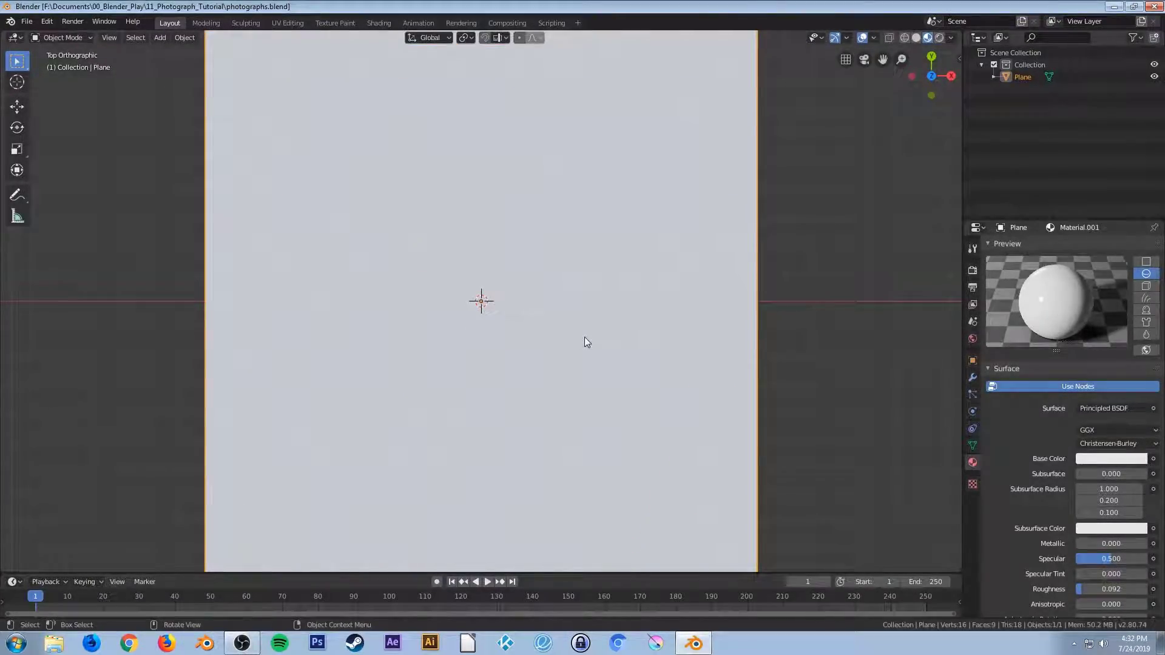
scroll(584, 337, down, 2)
key(Tab)
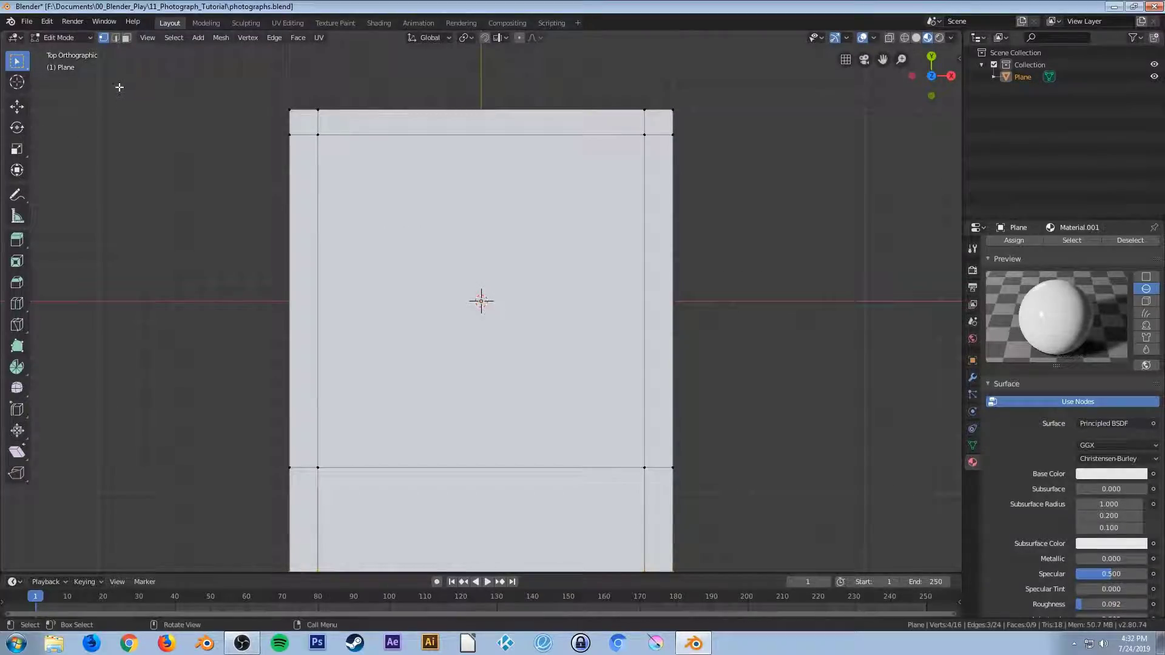
click(127, 39)
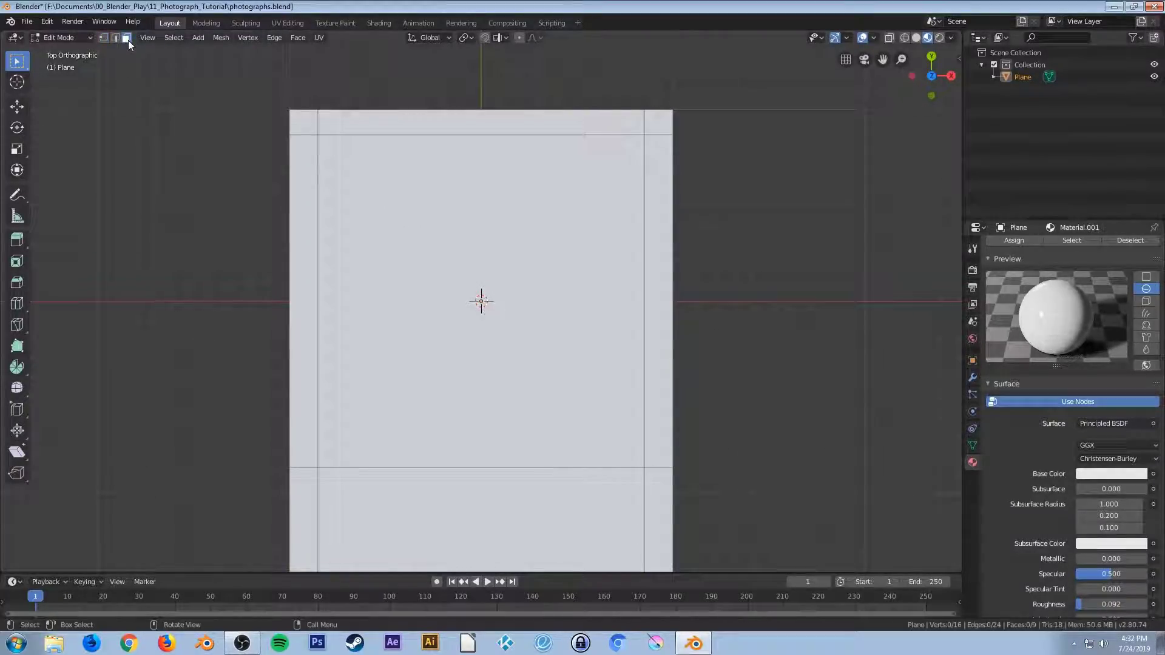
click(542, 301)
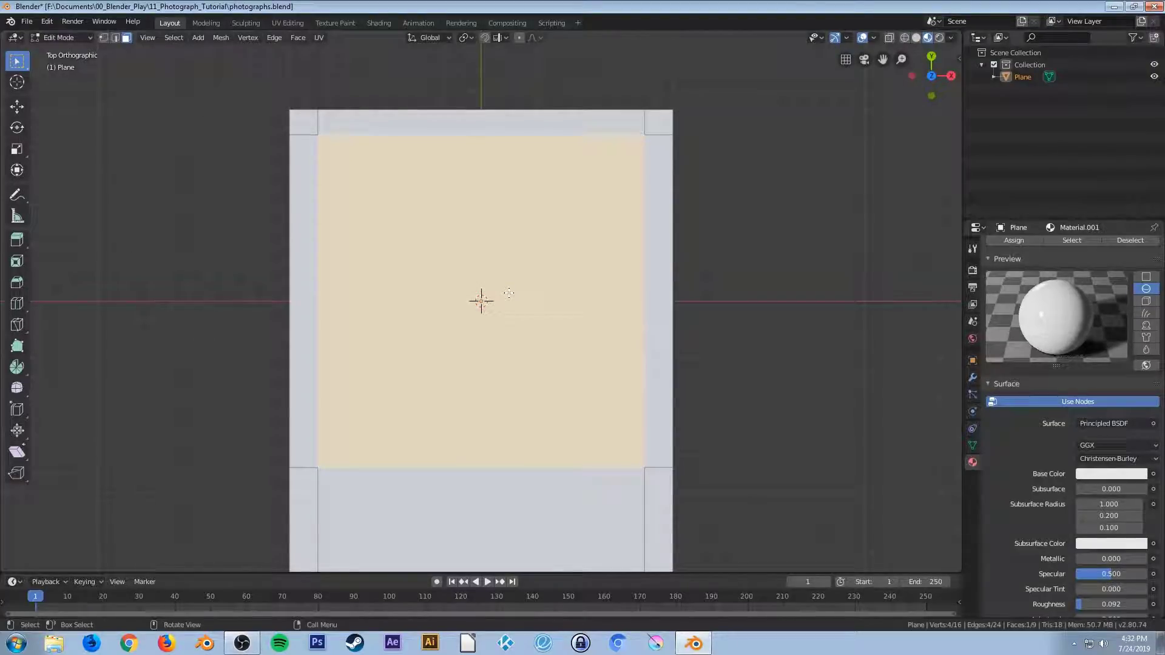
Add a second material slot with a new material and assign it to the selected central face
scroll(1061, 362, up, 2)
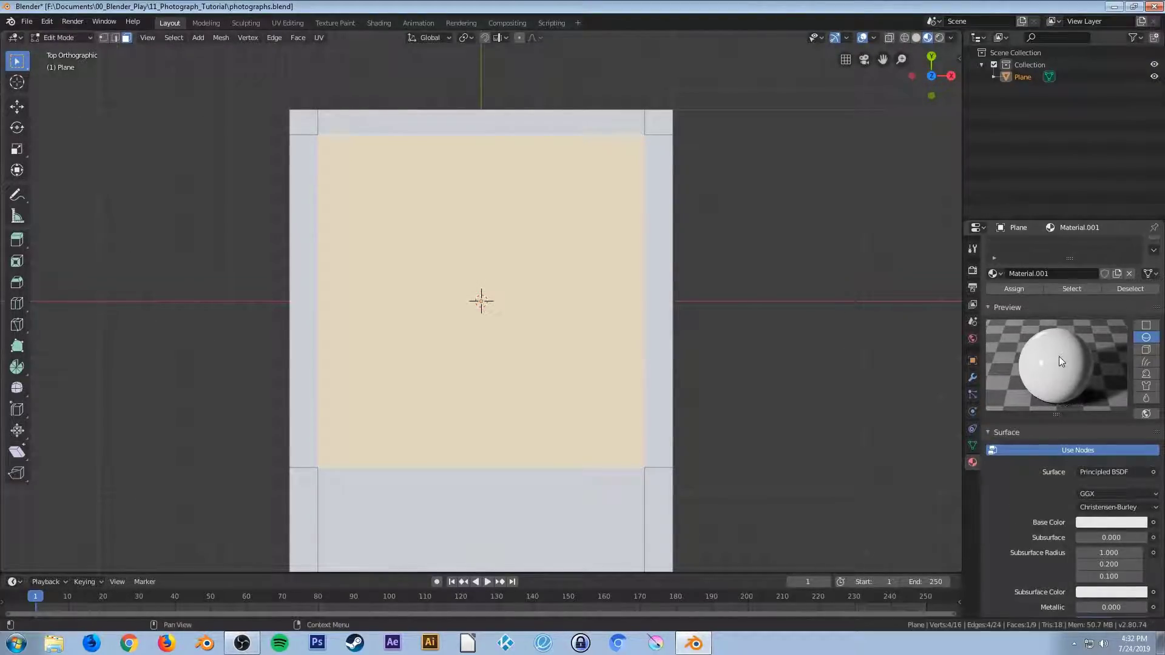
scroll(1058, 357, up, 1)
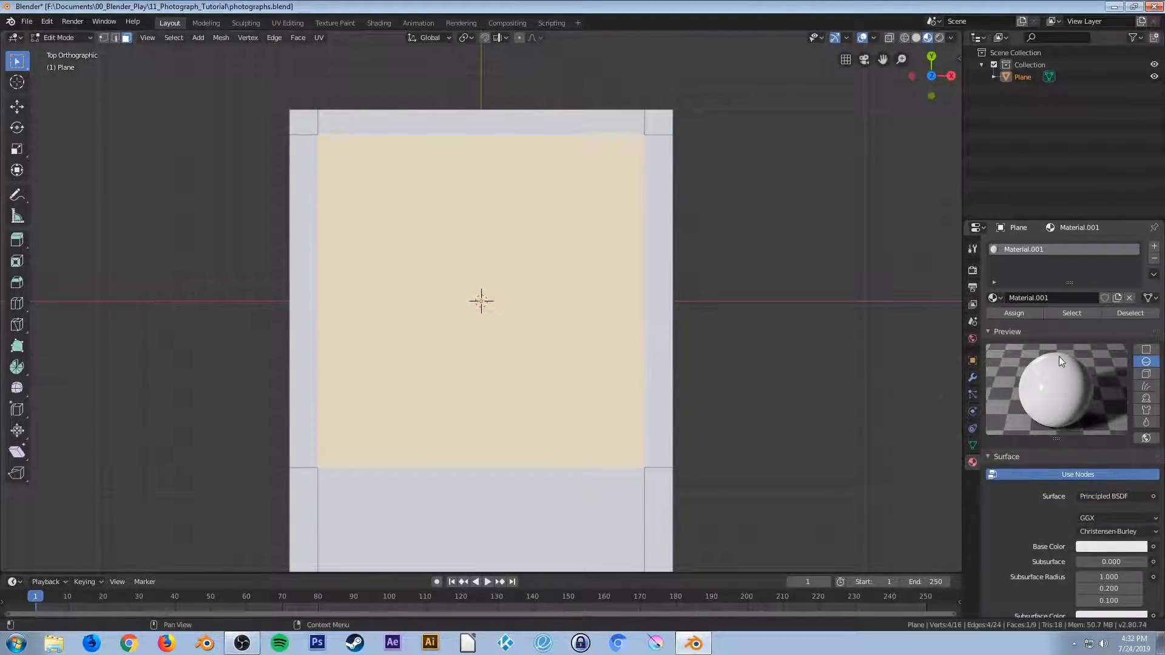
click(1154, 247)
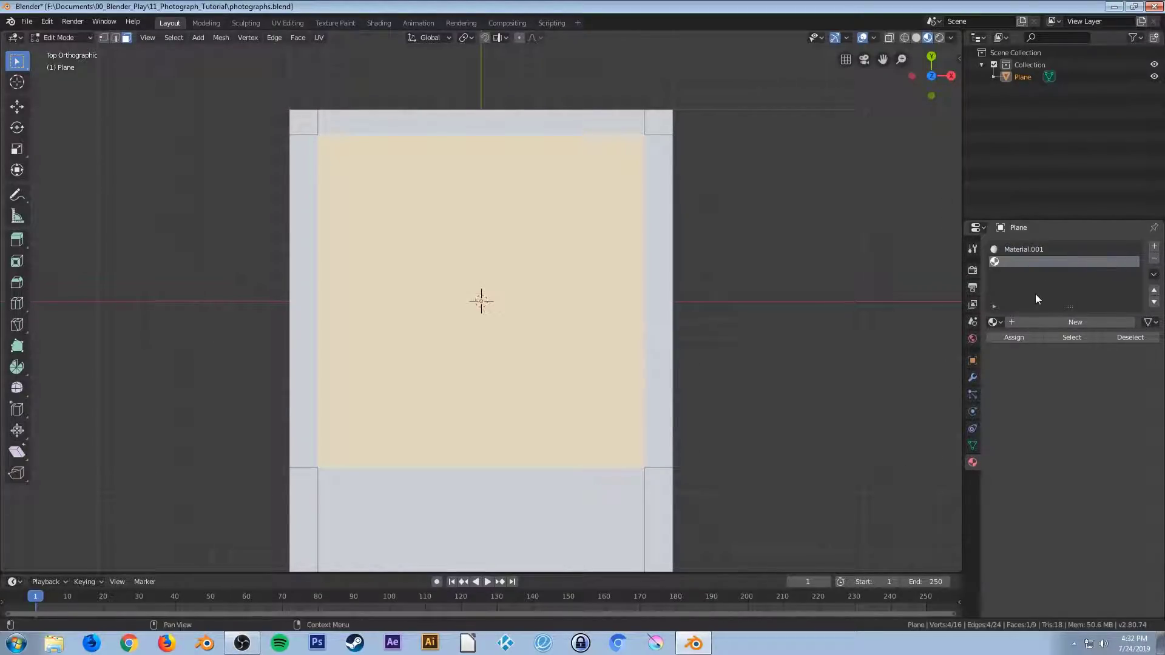
click(1051, 322)
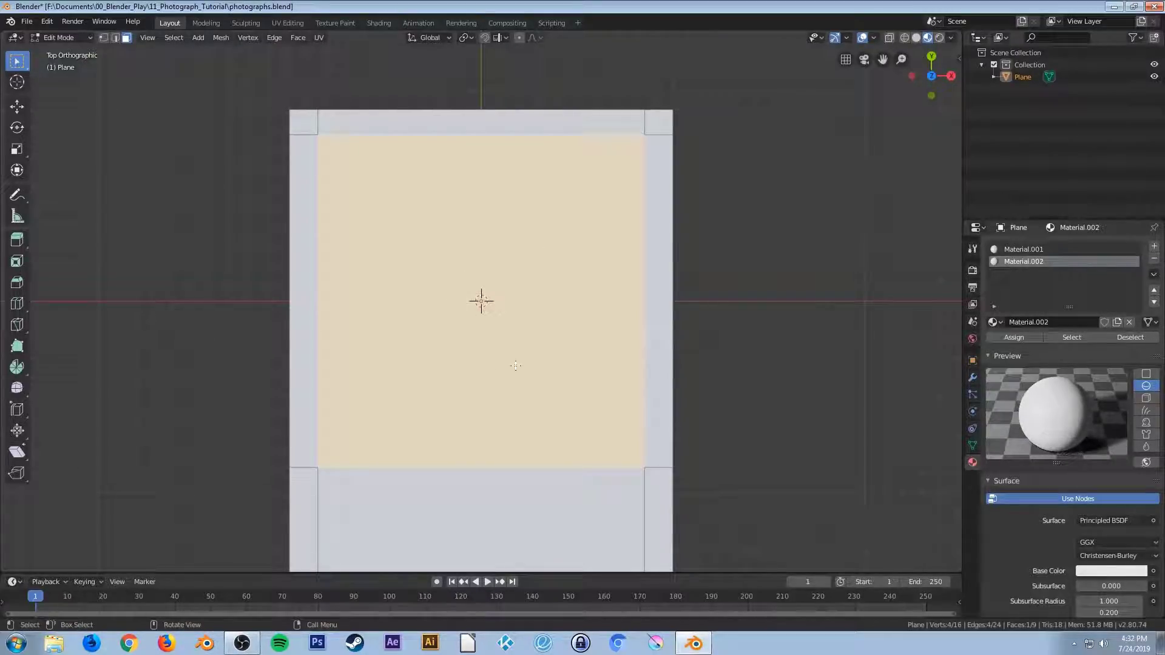
click(1007, 337)
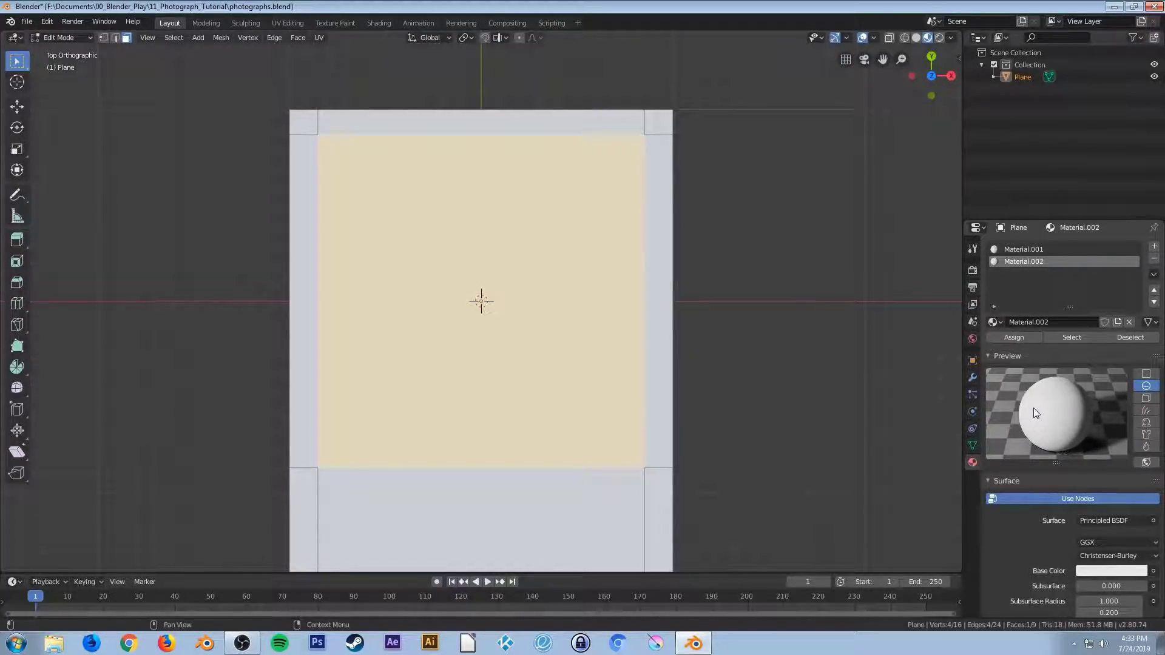
Connect an Image Texture to the Base Color of the central face's material
scroll(1032, 410, down, 3)
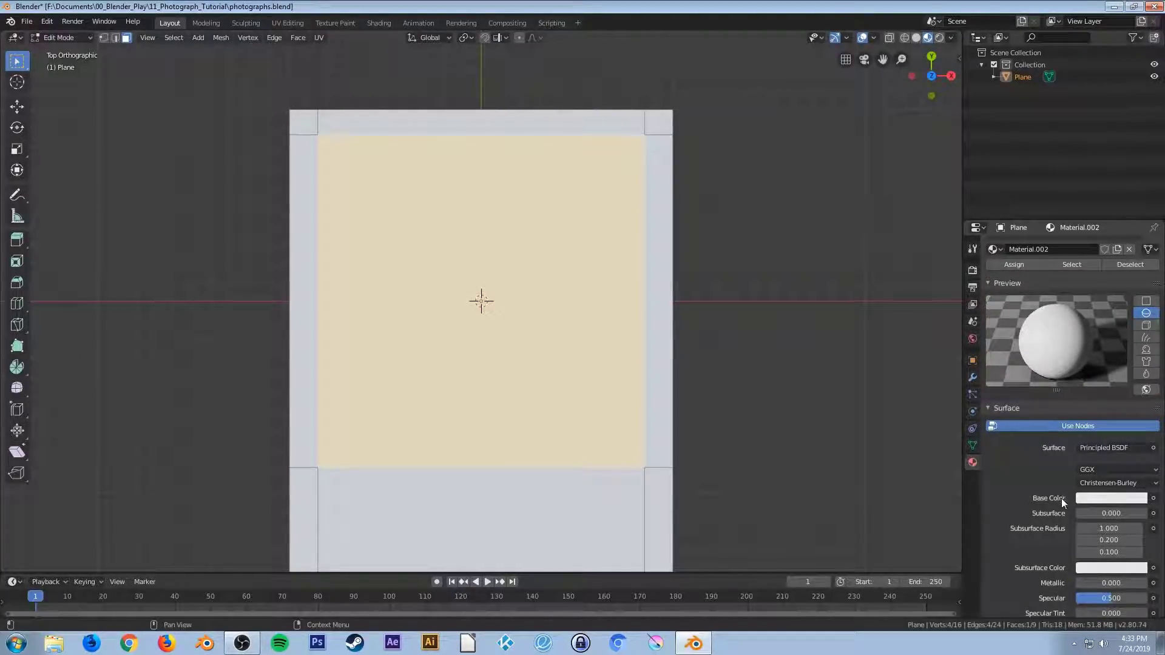
click(1153, 499)
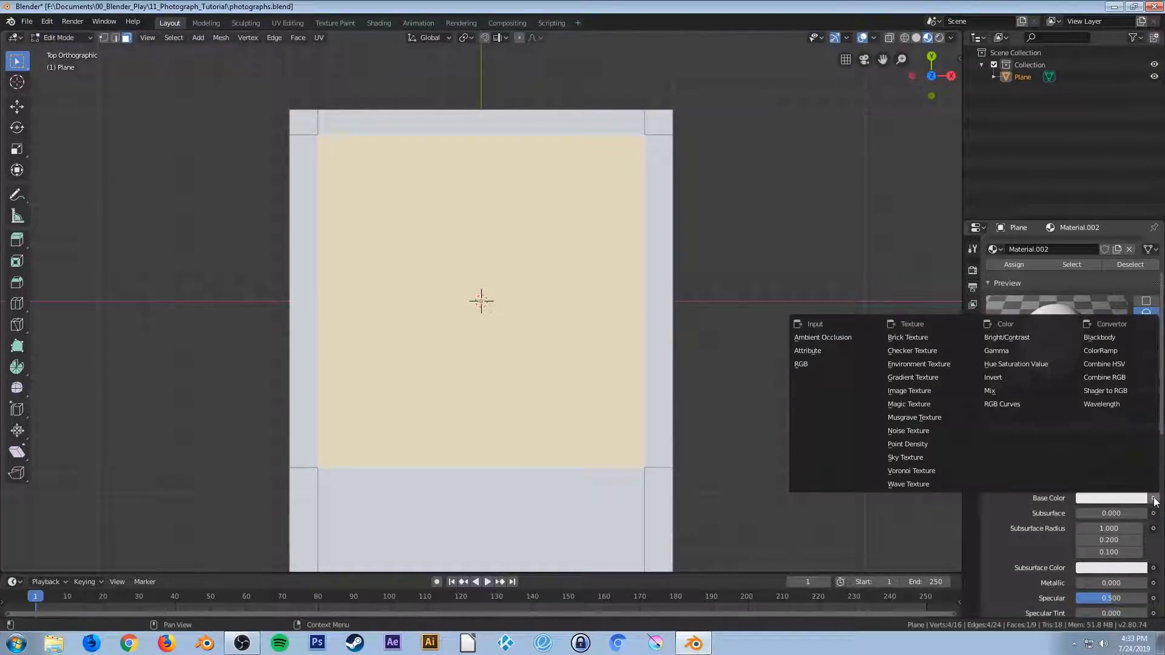
click(913, 391)
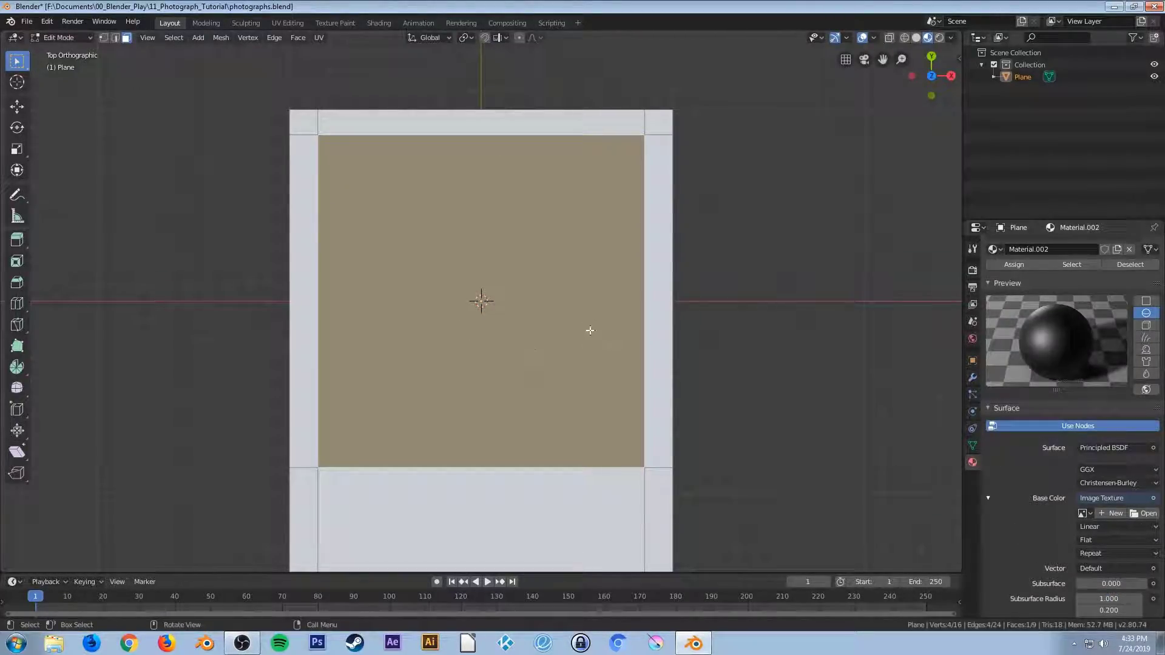
Load children-817365_1920.jpg from the 02_photos folder as the texture image, browsing the files as thumbnails
click(1141, 513)
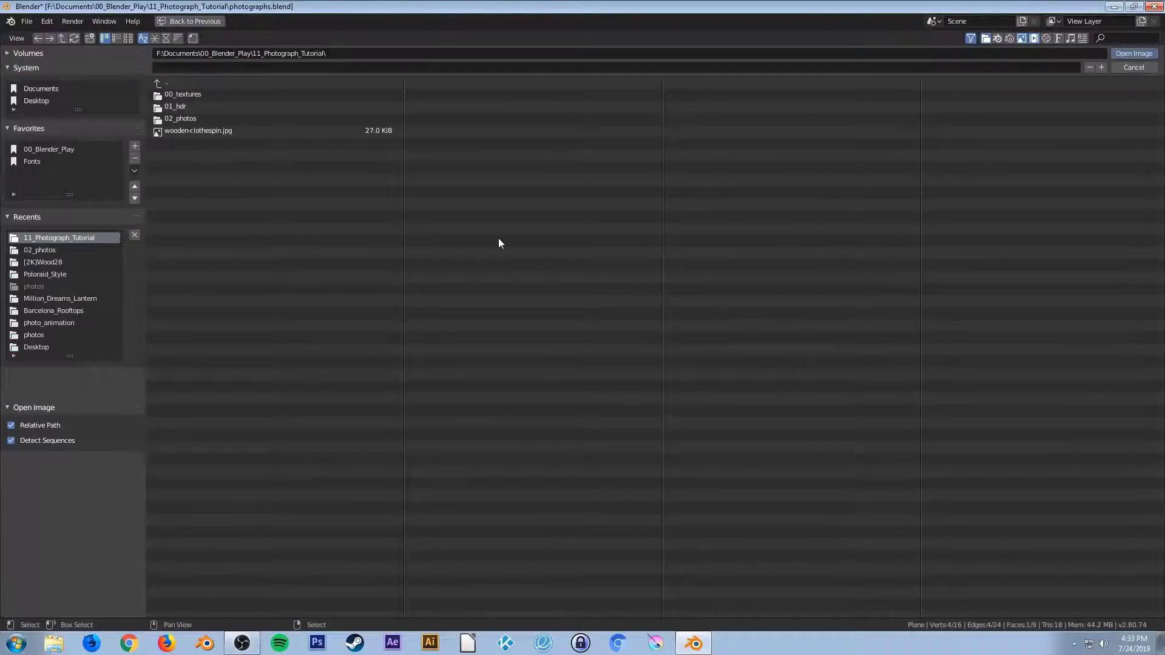
click(193, 118)
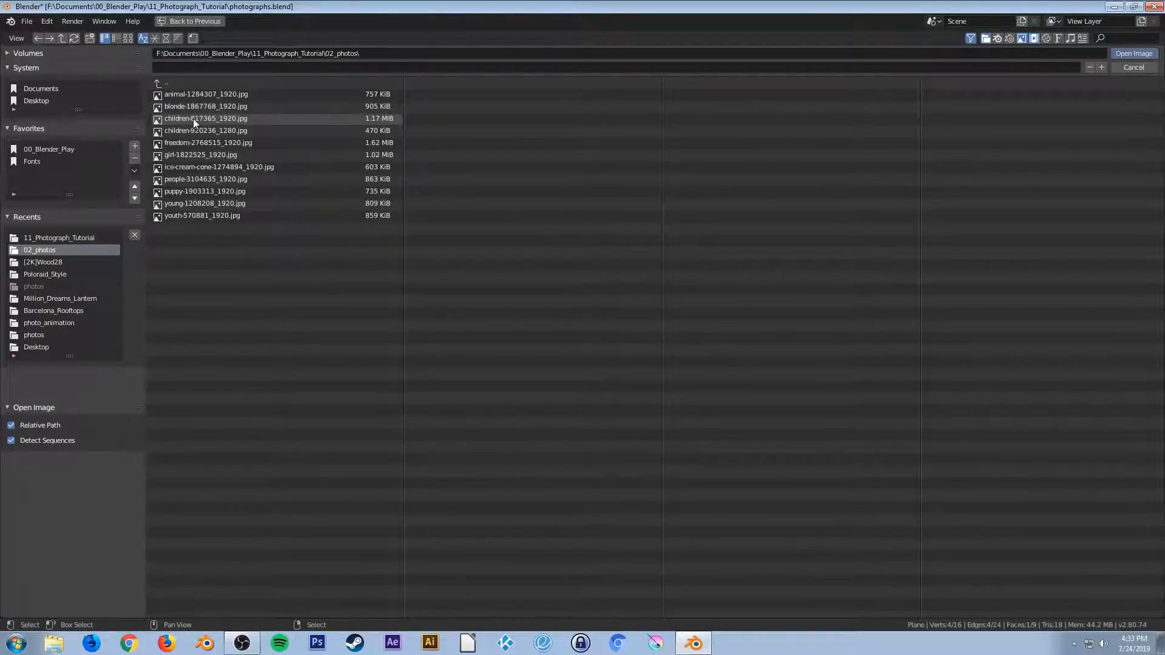
click(128, 38)
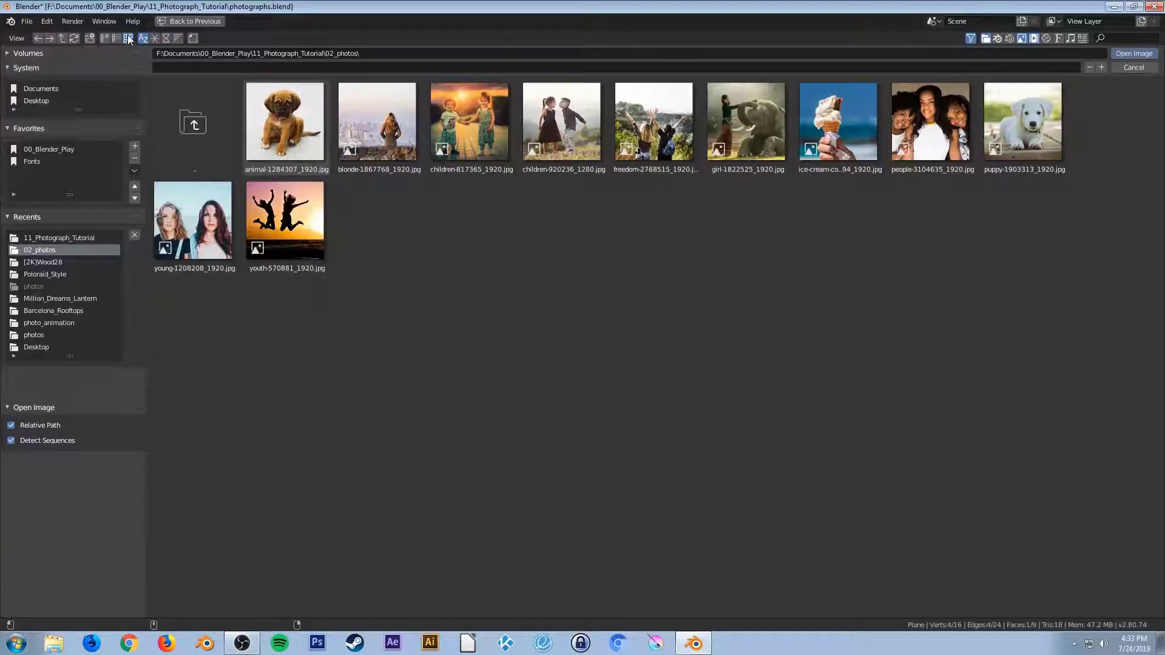
double_click(478, 125)
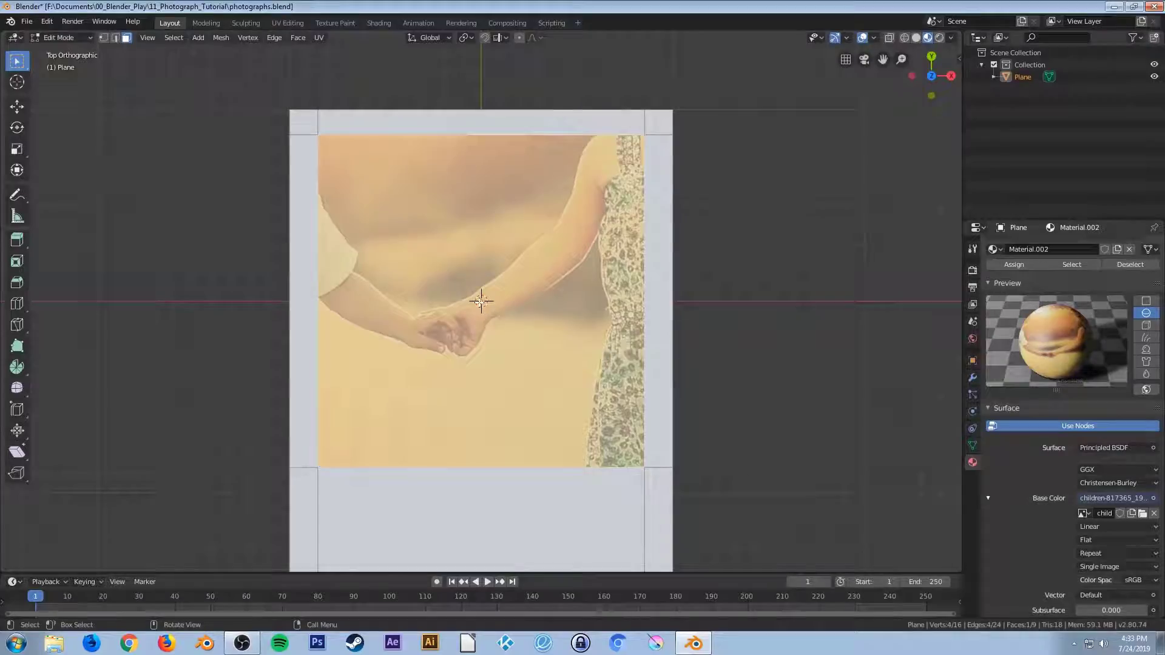
In the UV Editing workspace, scale the central face's UVs up until they nearly fill the whole photo
click(287, 23)
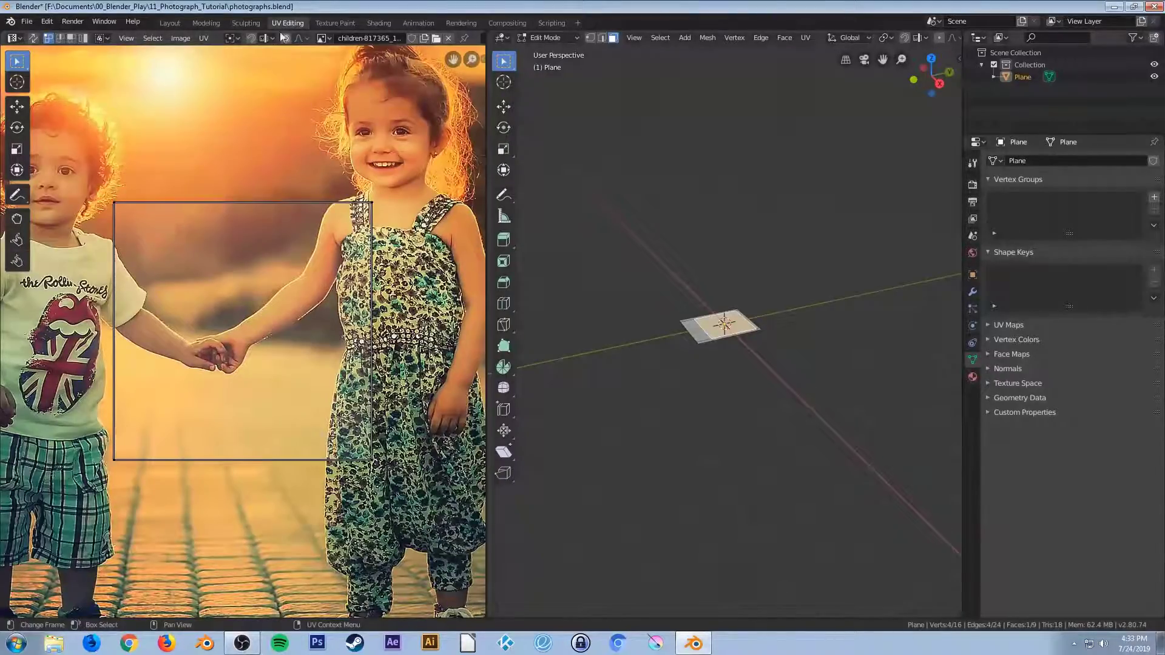
scroll(309, 314, down, 3)
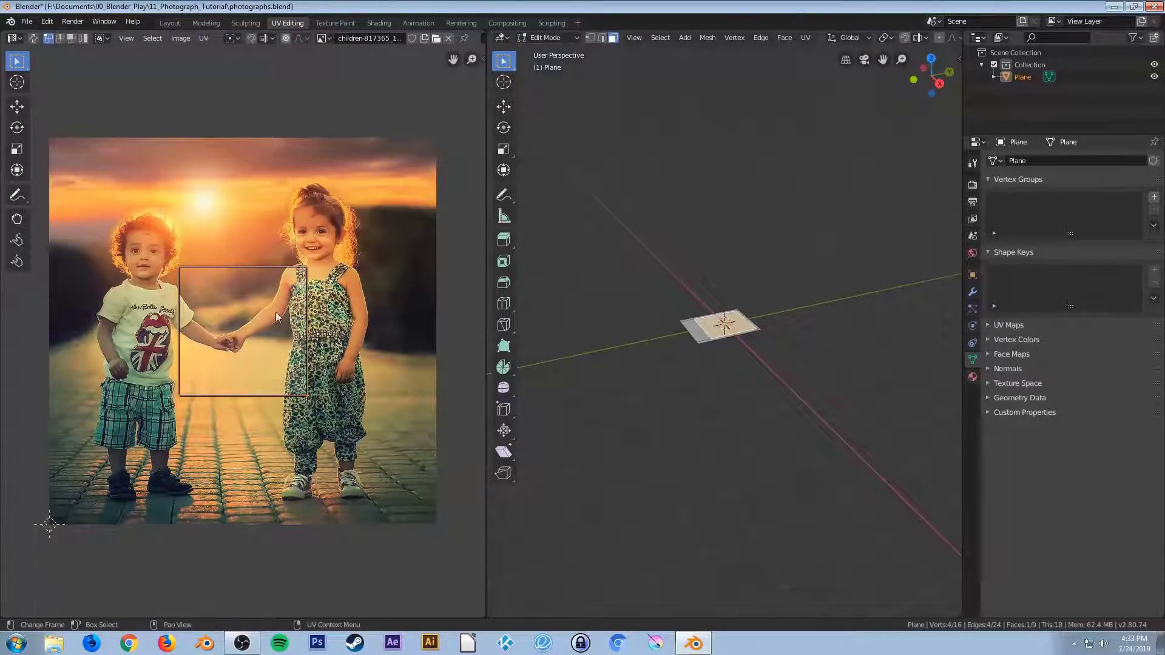
key(s)
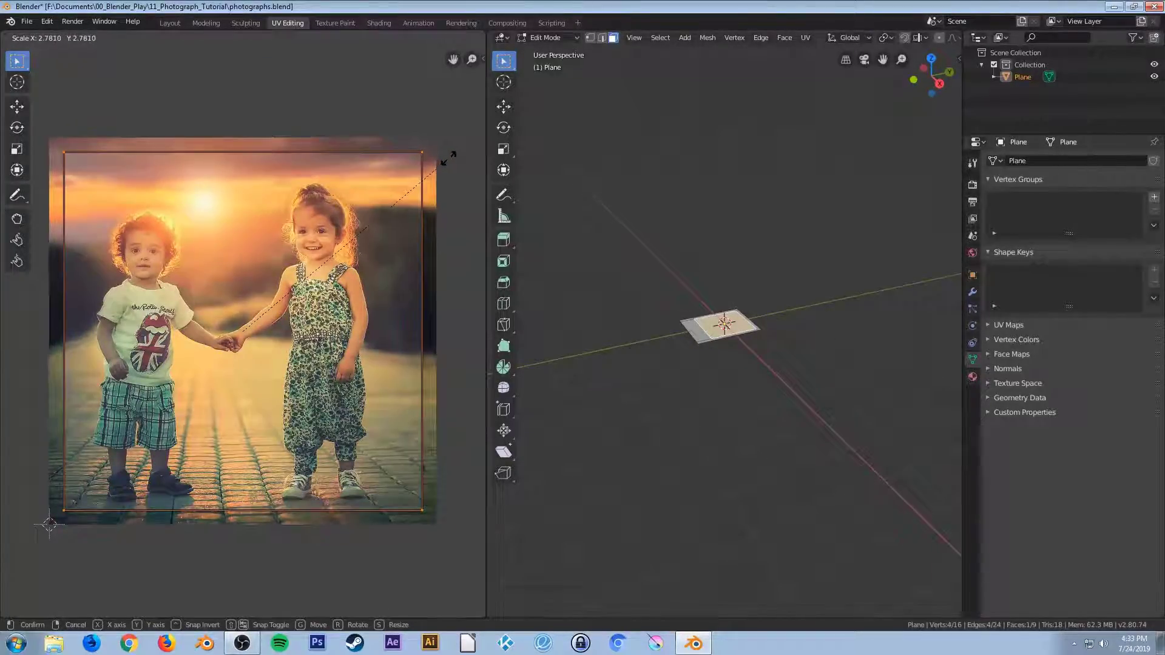
click(457, 153)
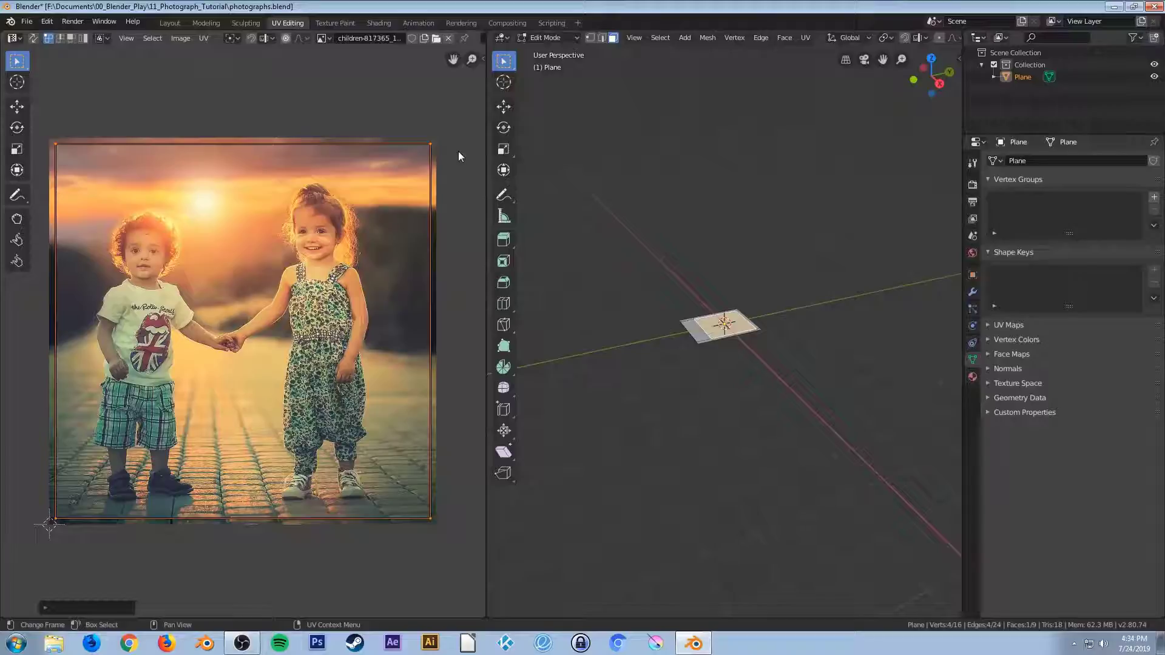
Switch the 3D viewport to Look Dev shading to preview the photo texture on the plane, and return to Object Mode
scroll(713, 353, up, 5)
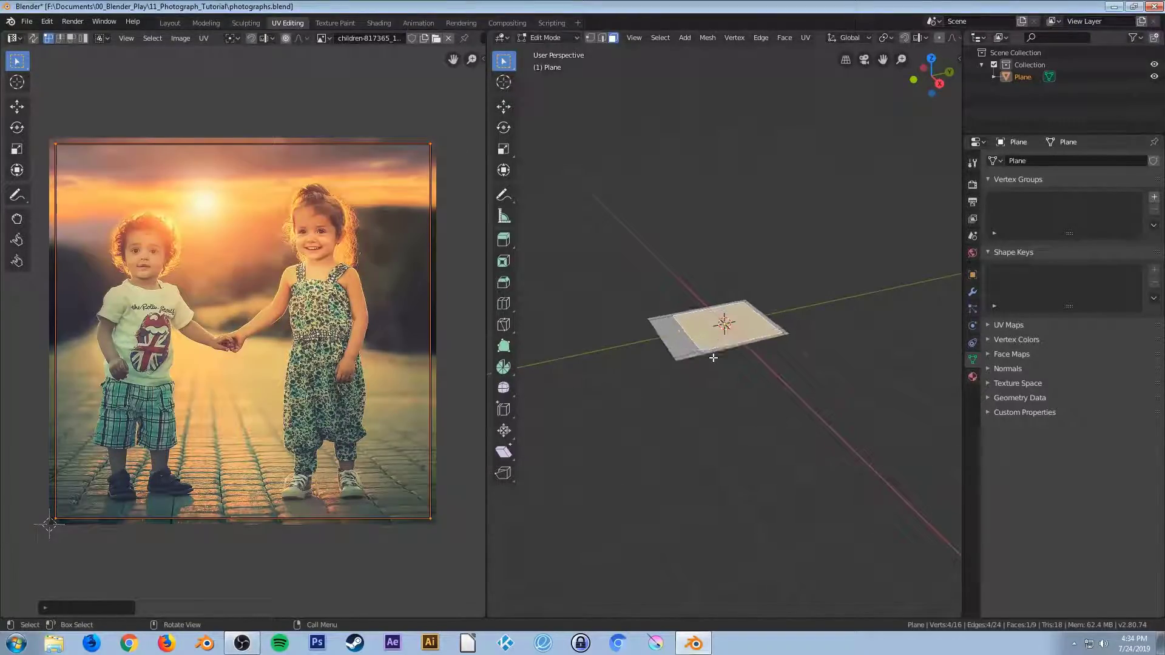
scroll(631, 384, up, 1)
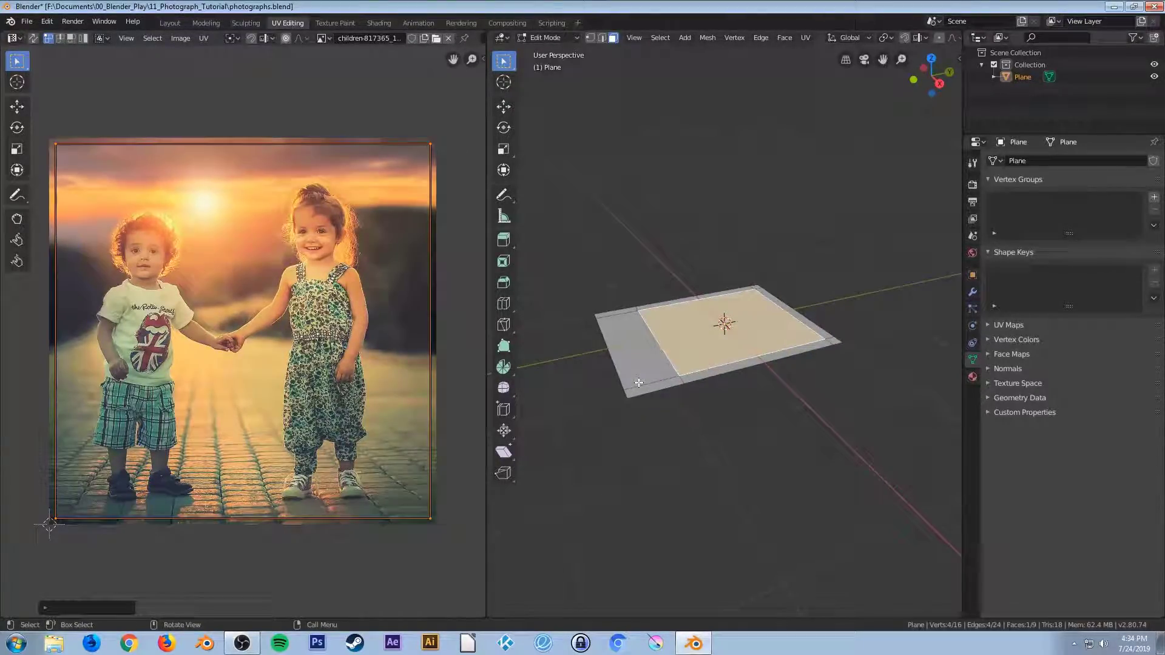
key(z)
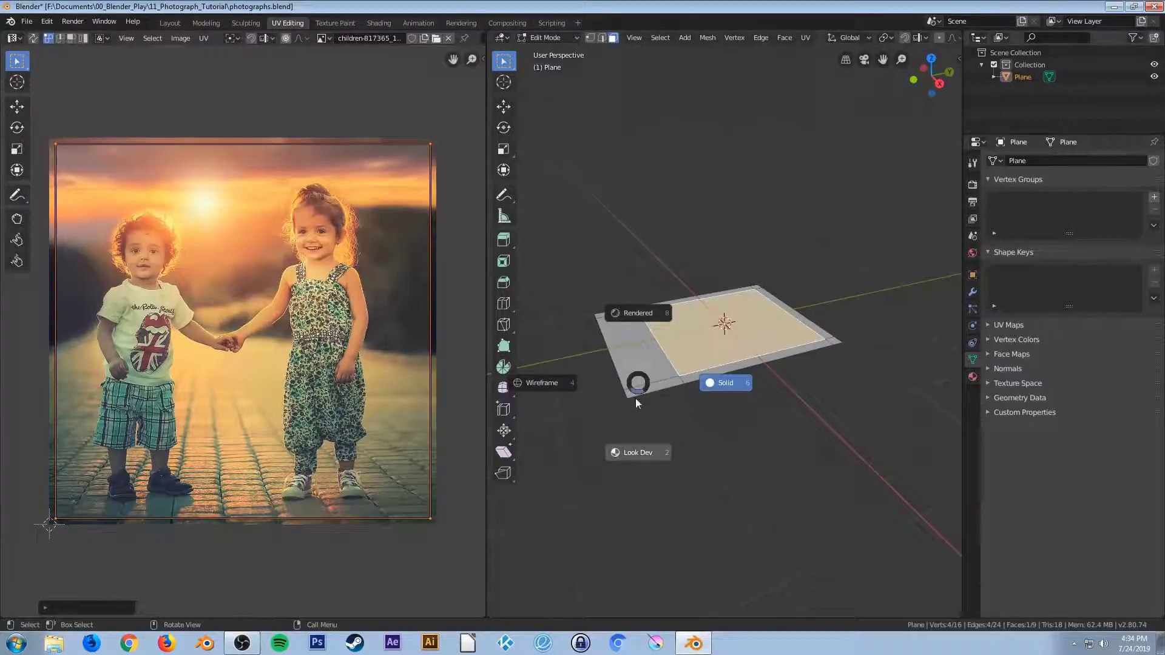
click(634, 460)
middle_drag(712, 371, 779, 418)
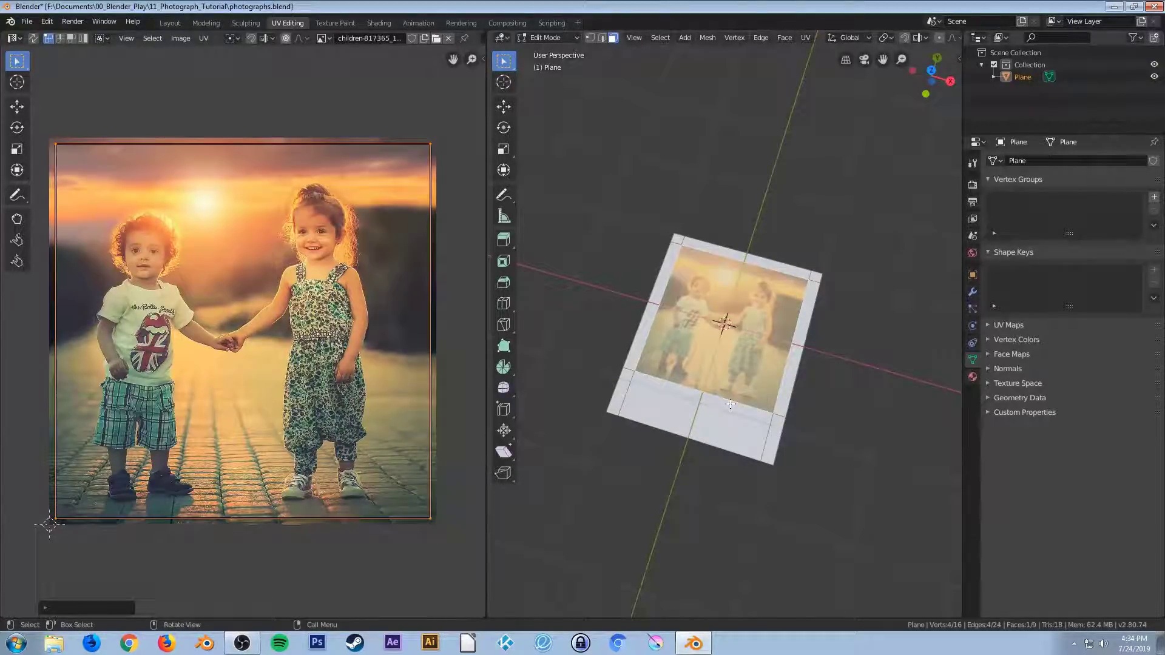
key(Tab)
middle_drag(740, 408, 731, 378)
scroll(728, 384, down, 4)
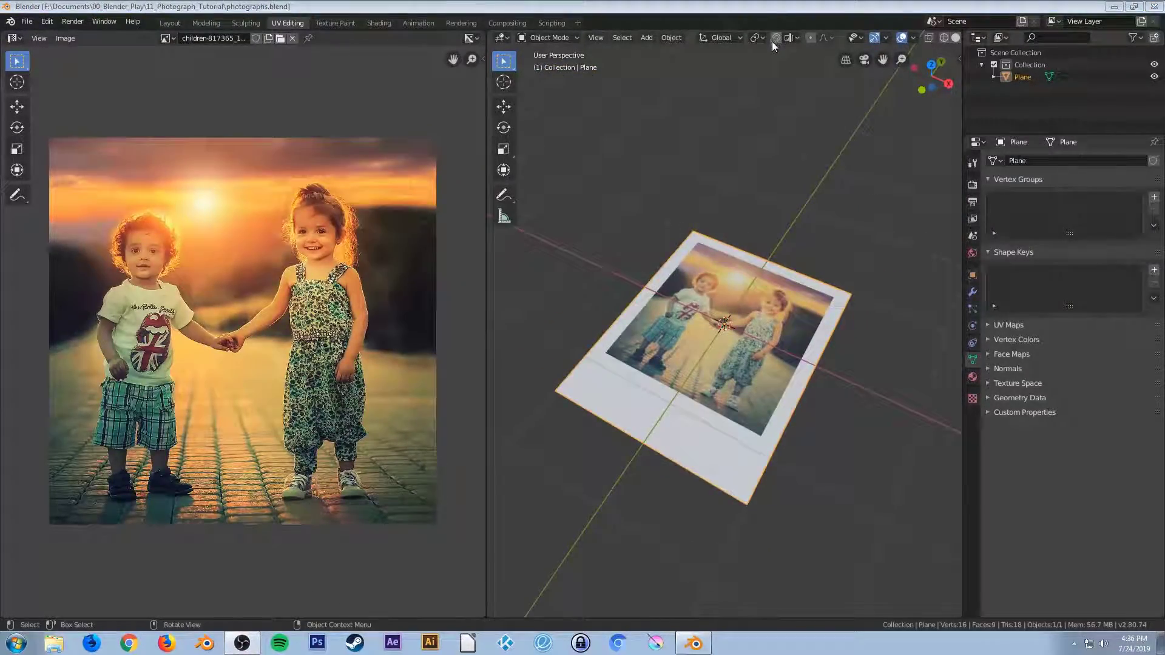
Add a Solidify modifier with the default 0.01 m thickness to the photograph plane and save the file
middle_drag(705, 286, 758, 237)
middle_drag(700, 358, 745, 348)
click(973, 292)
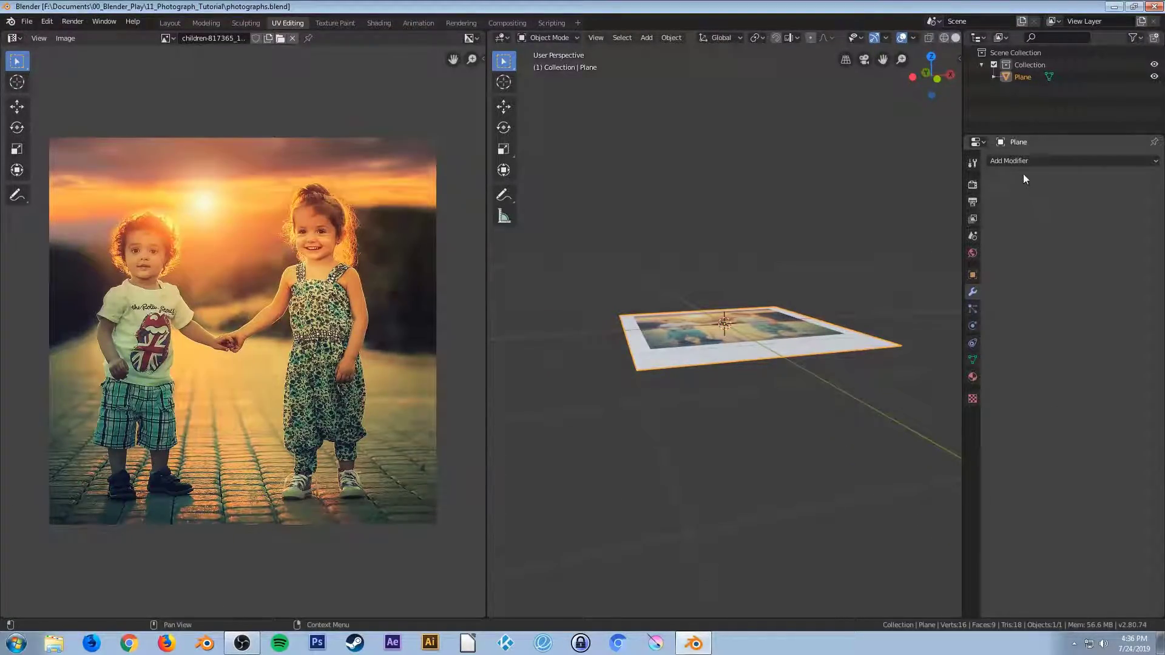
click(1021, 162)
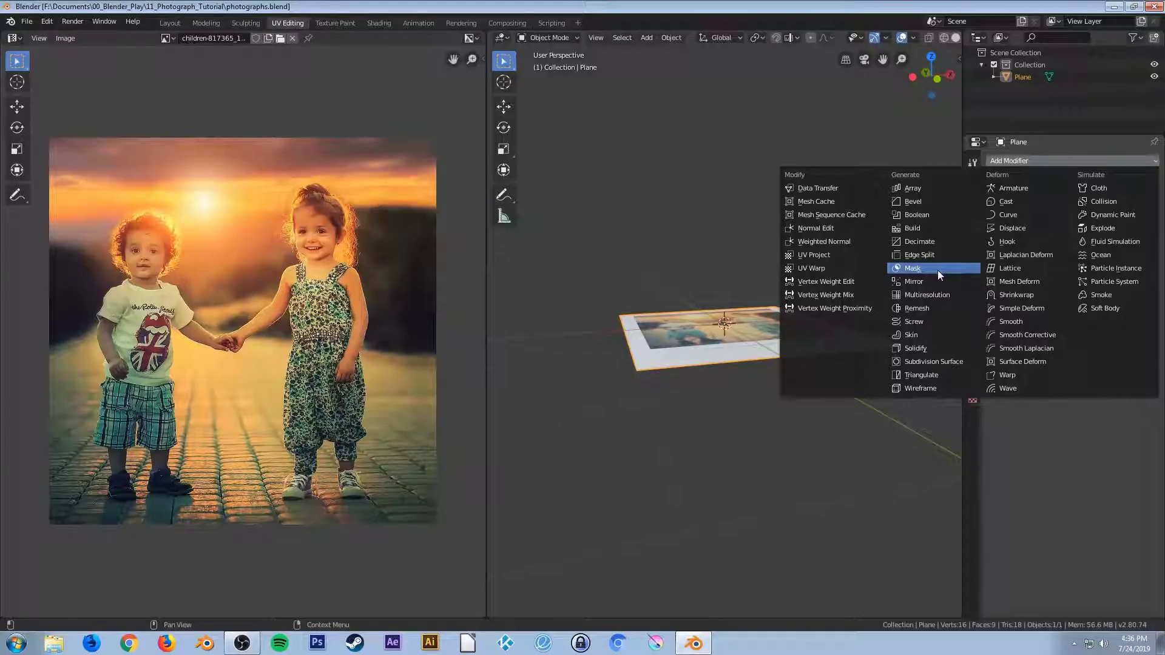
click(926, 347)
scroll(655, 392, up, 4)
middle_drag(656, 394, 765, 383)
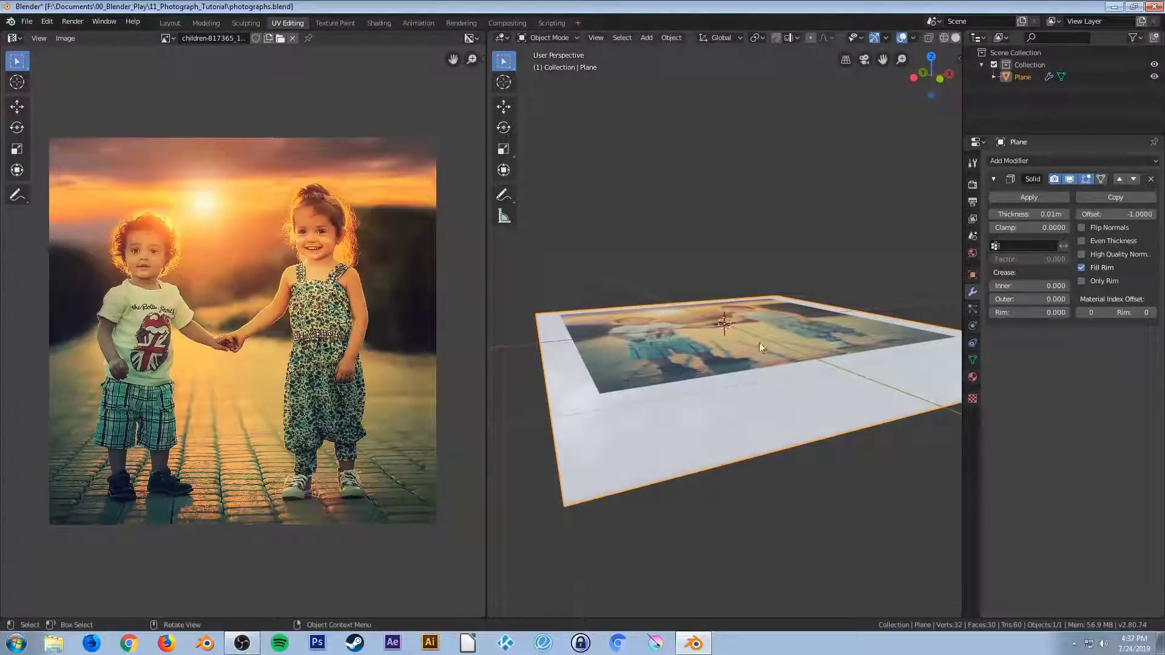
key(ctrl+s)
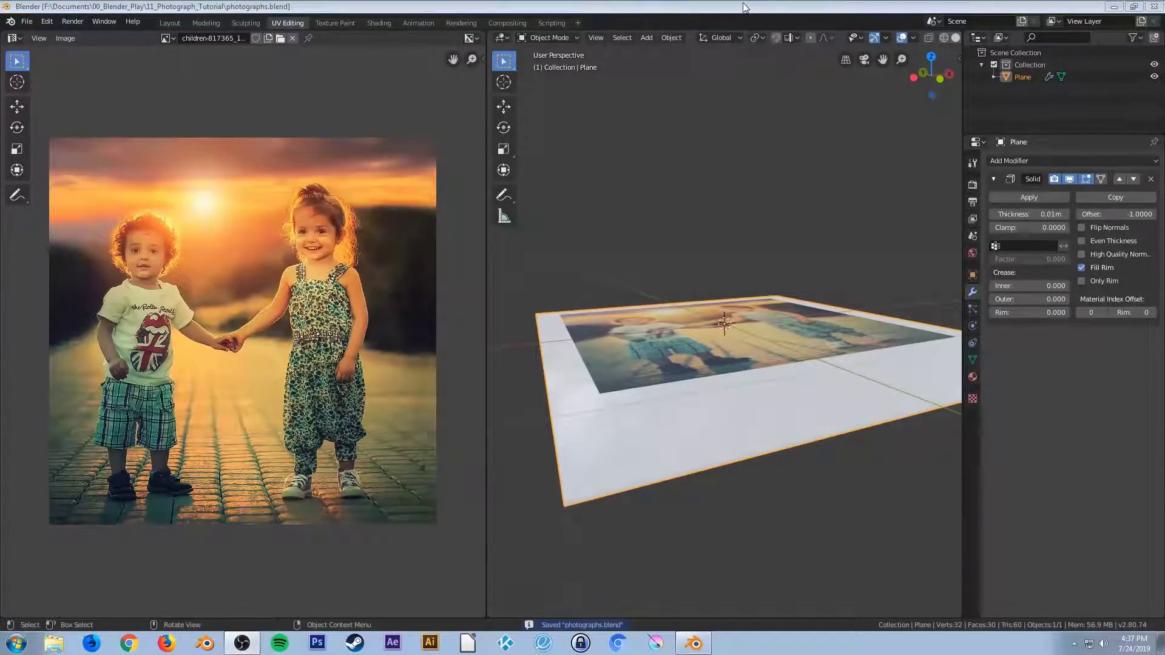
From the top view in Edit Mode, add 12 evenly spaced vertical loop cuts through the photo area without sliding them
middle_drag(686, 293, 666, 370)
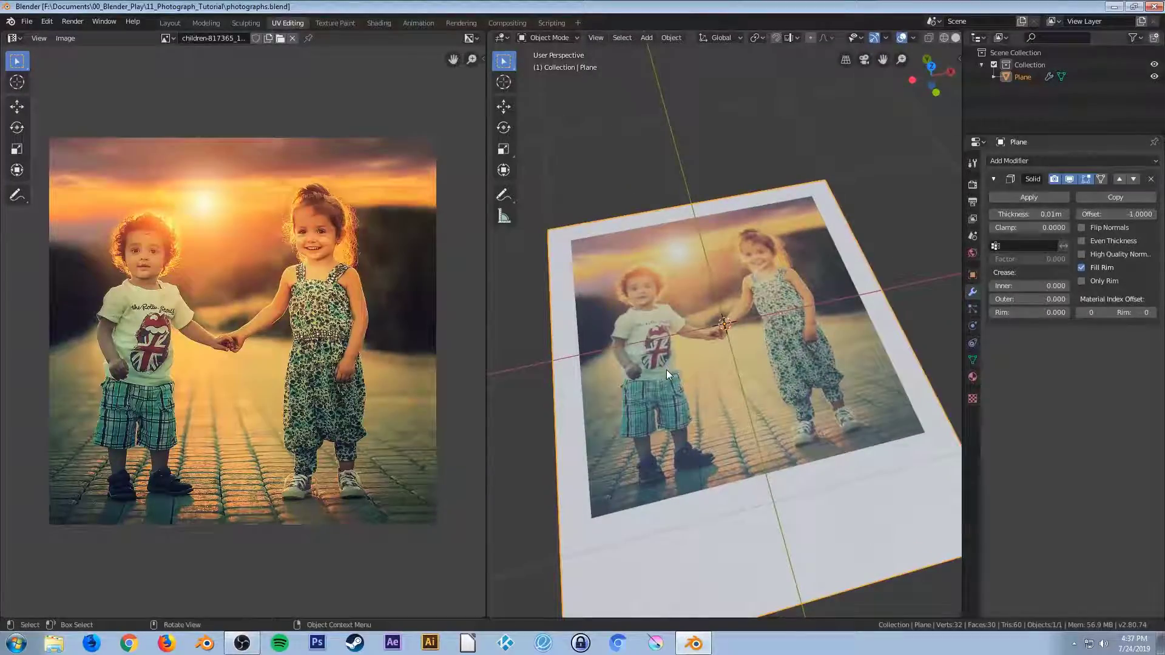
key(KP_7)
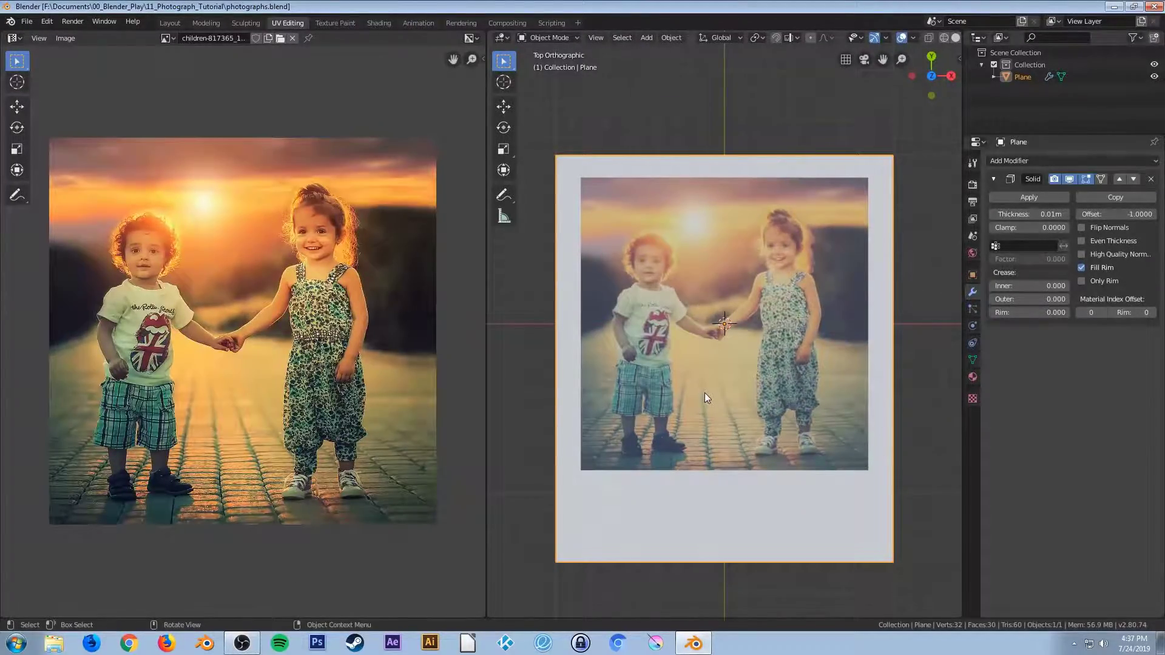
key(Tab)
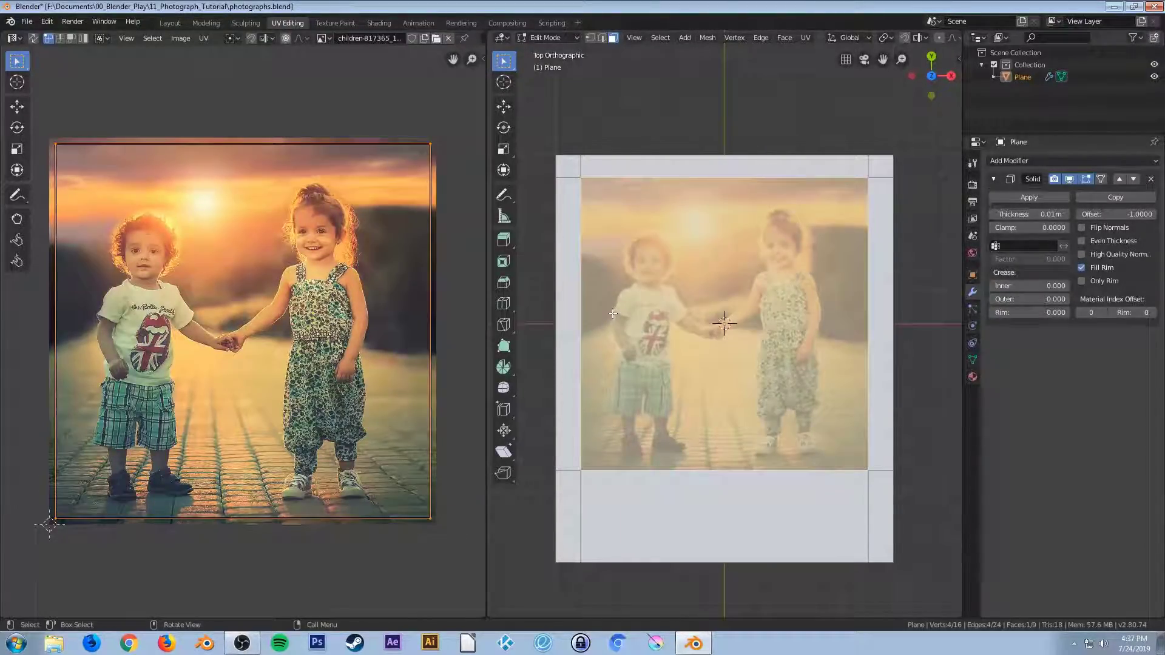
key(ctrl+r)
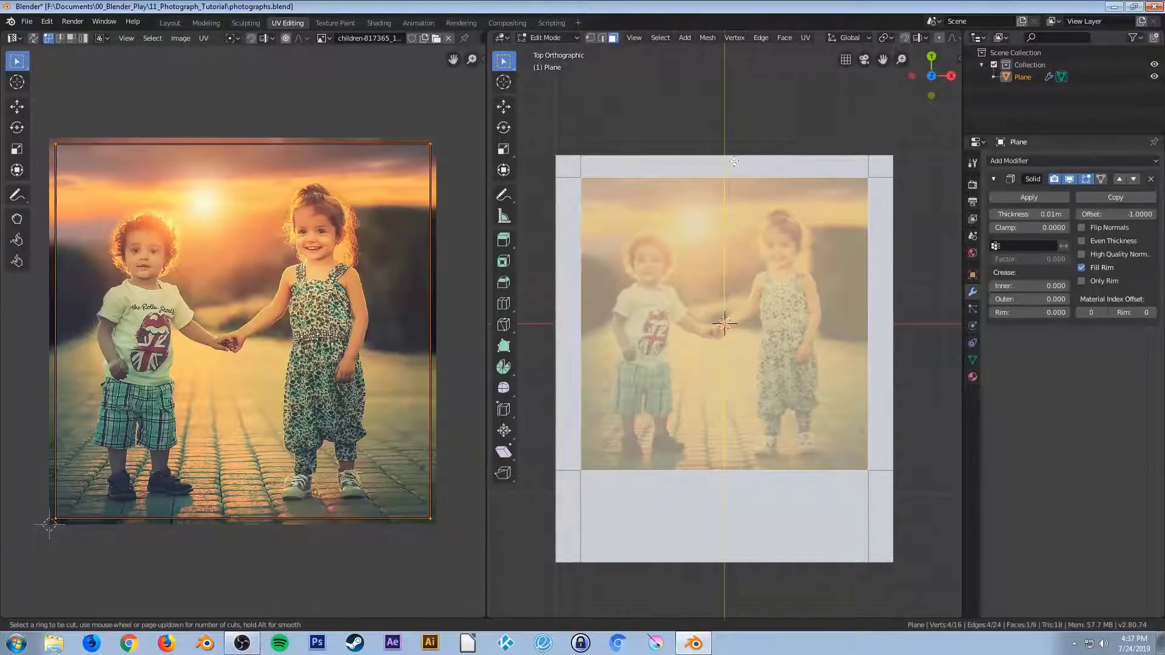
scroll(733, 162, up, 4)
scroll(733, 162, up, 2)
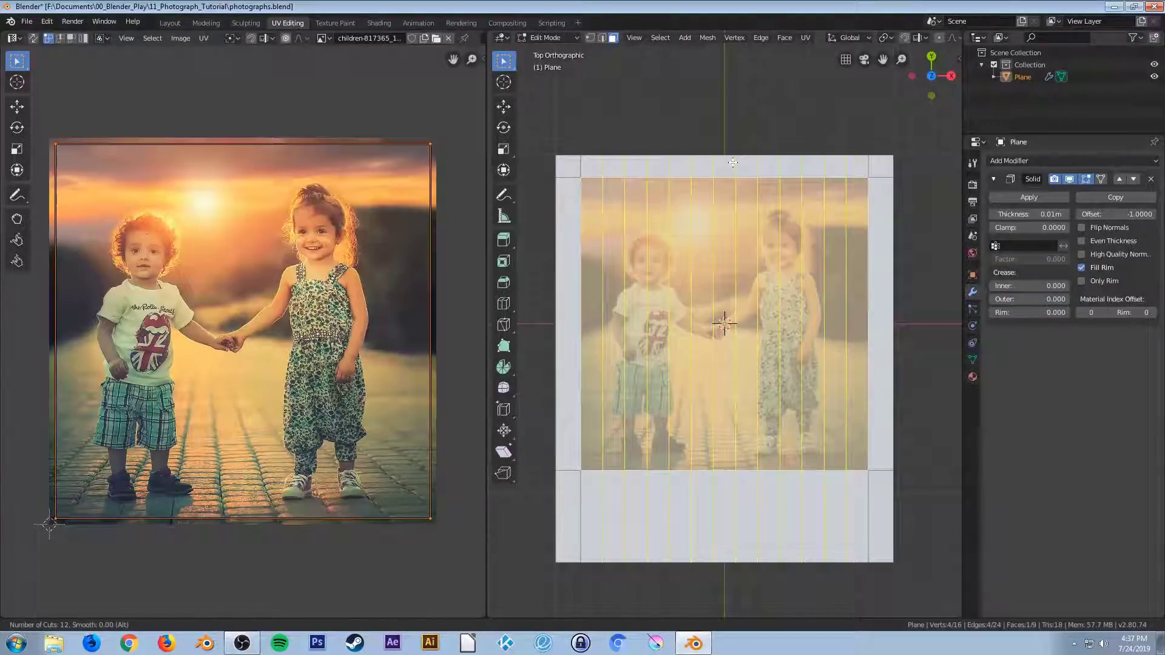
click(733, 162)
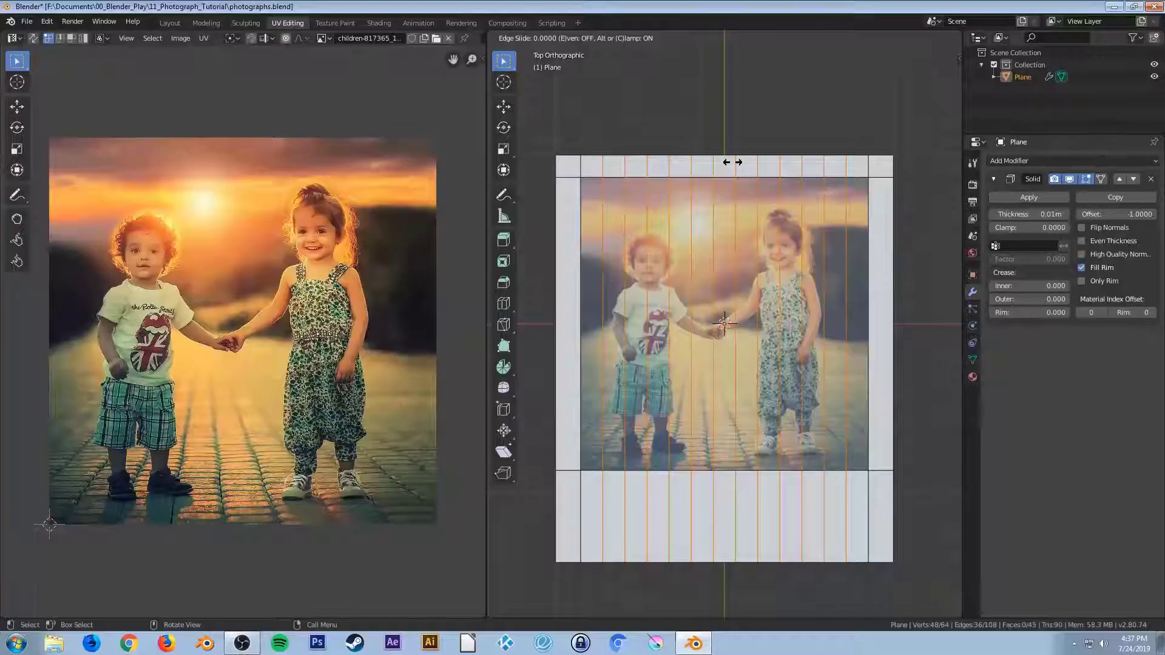
right_click(733, 162)
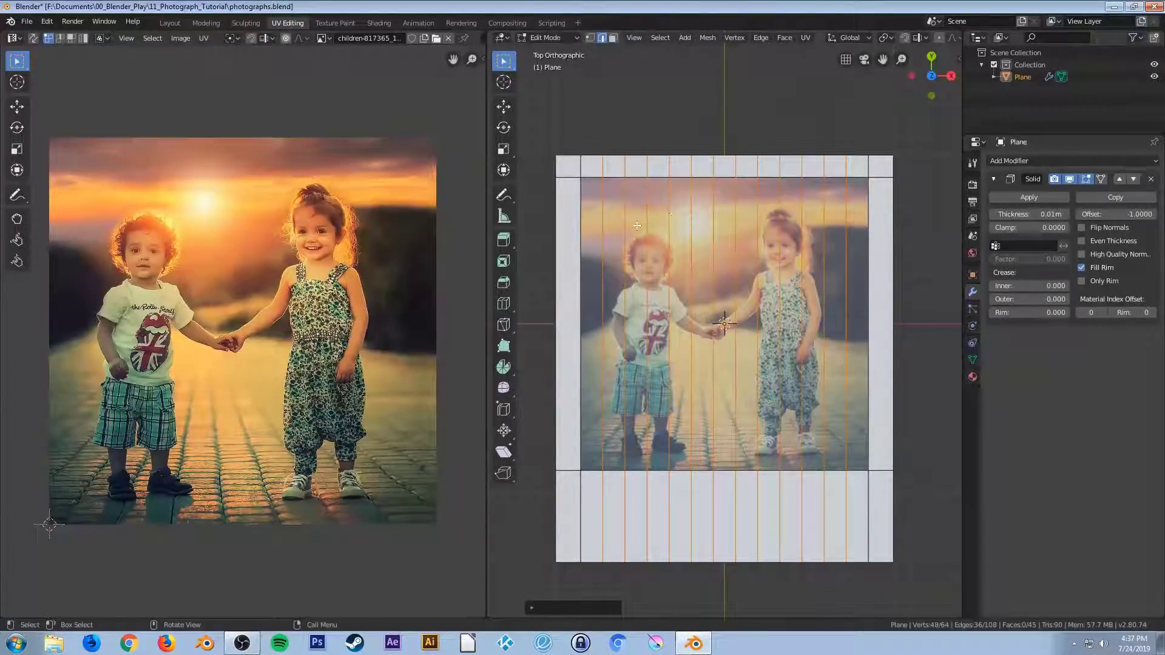
Add 13 evenly spaced horizontal loop cuts across the photo area without sliding them
key(ctrl+r)
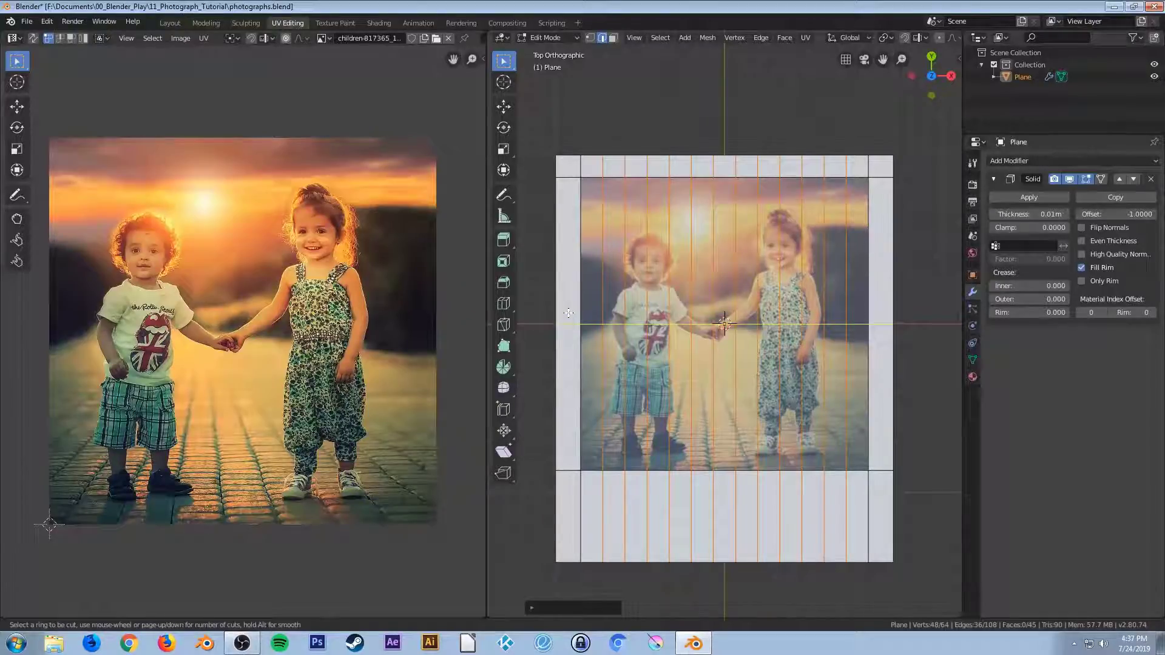
scroll(568, 313, up, 15)
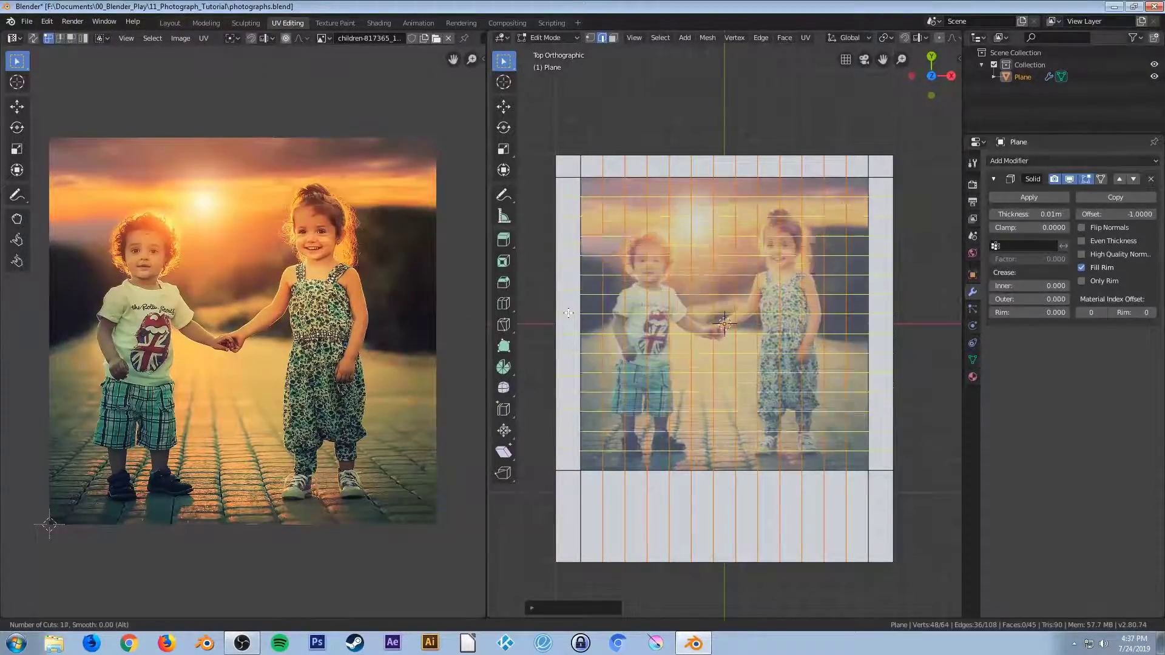
scroll(569, 313, down, 2)
scroll(569, 313, down, 1)
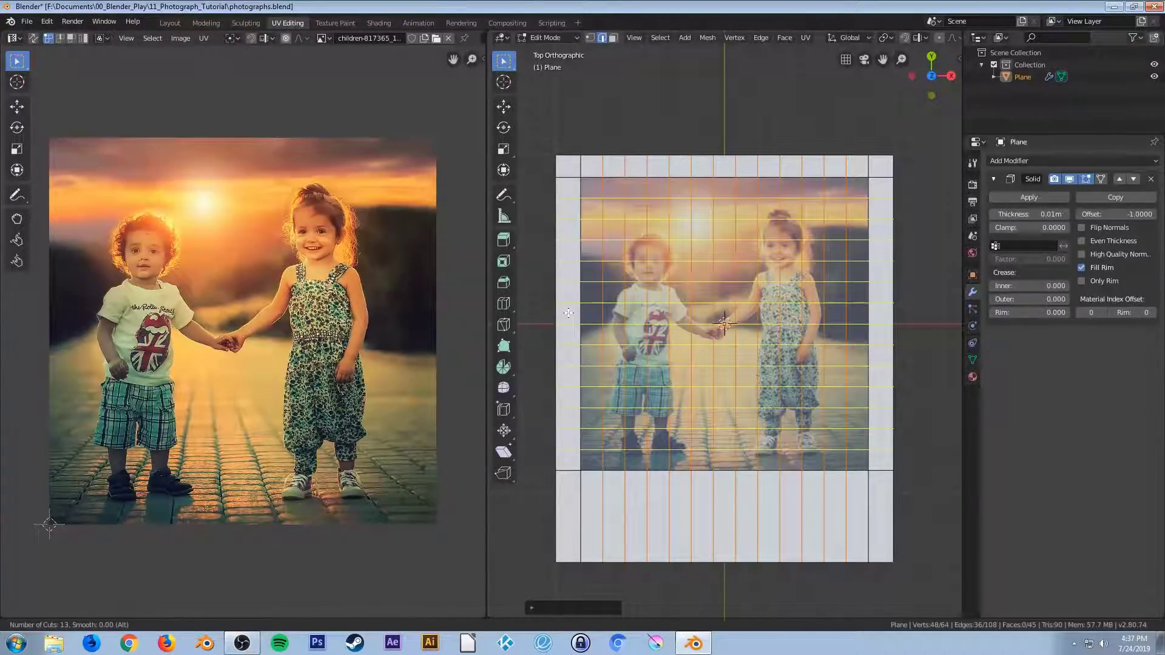
click(568, 313)
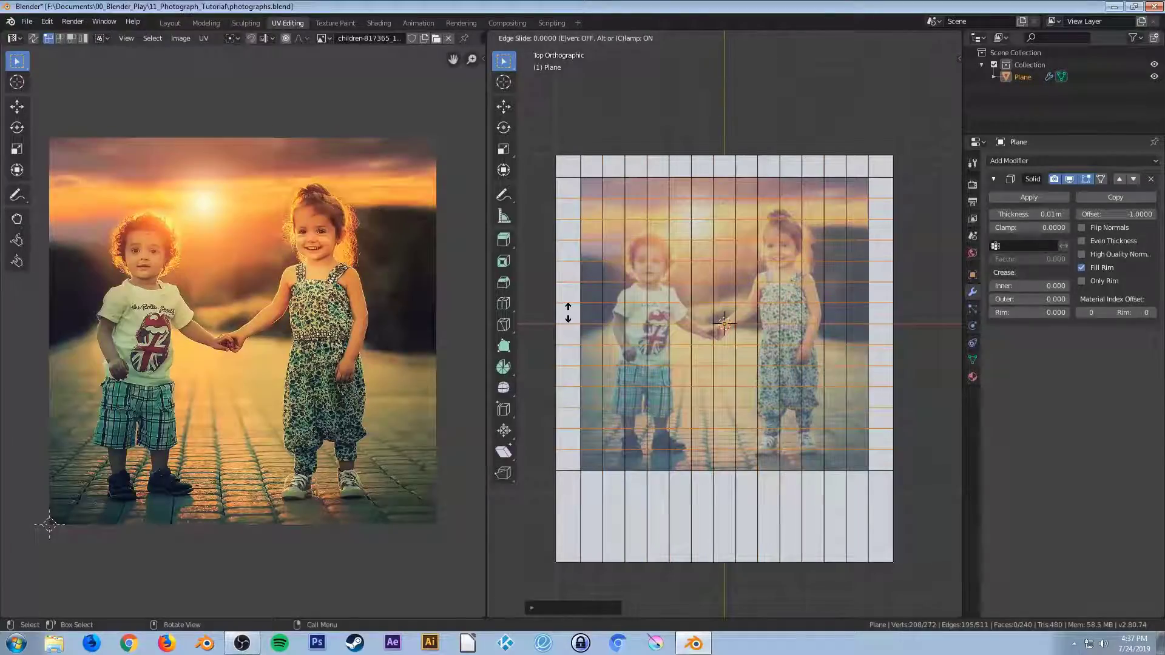
right_click(569, 313)
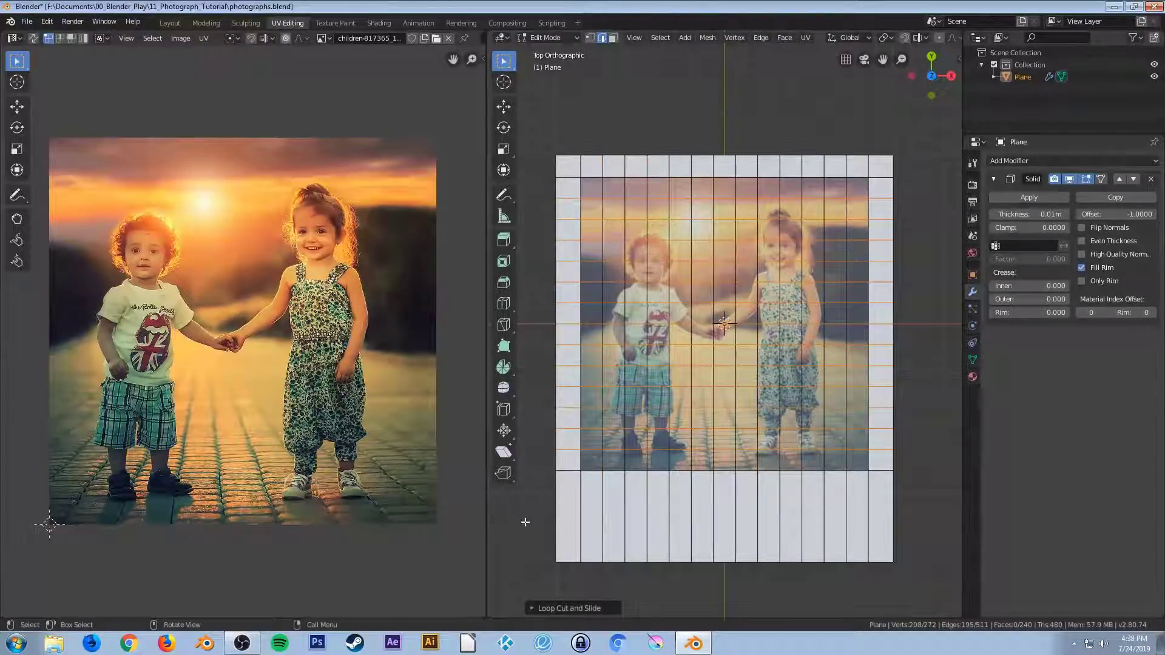
Try five horizontal loop cuts across the wide lower border and undo them
key(ctrl+r)
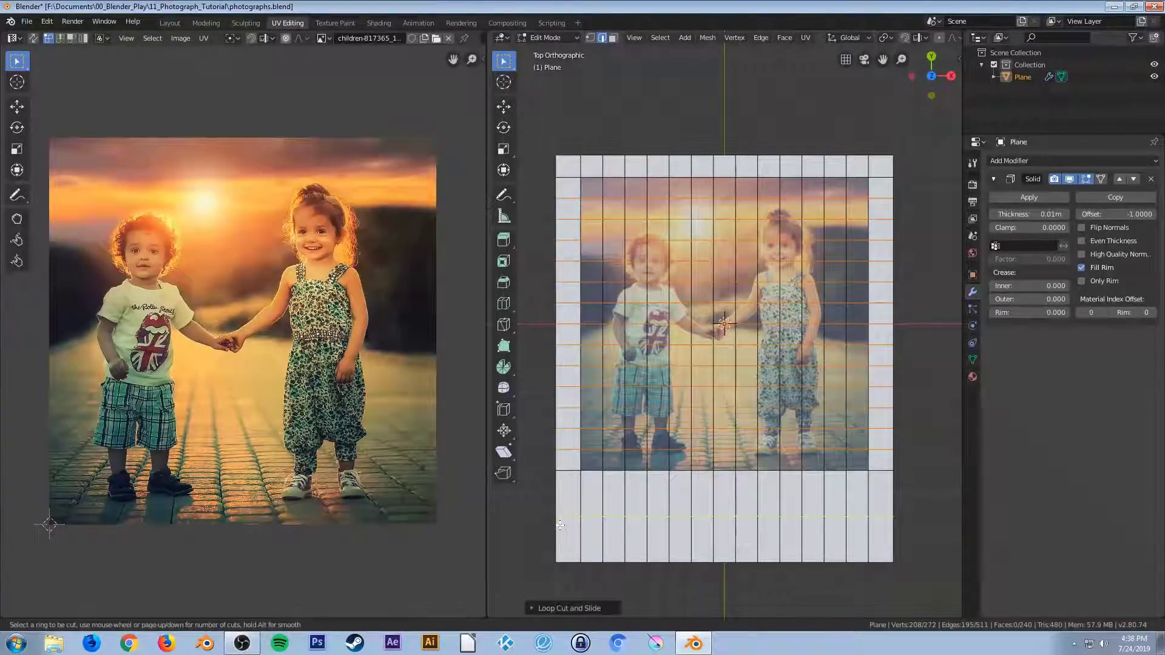
scroll(557, 530, up, 1)
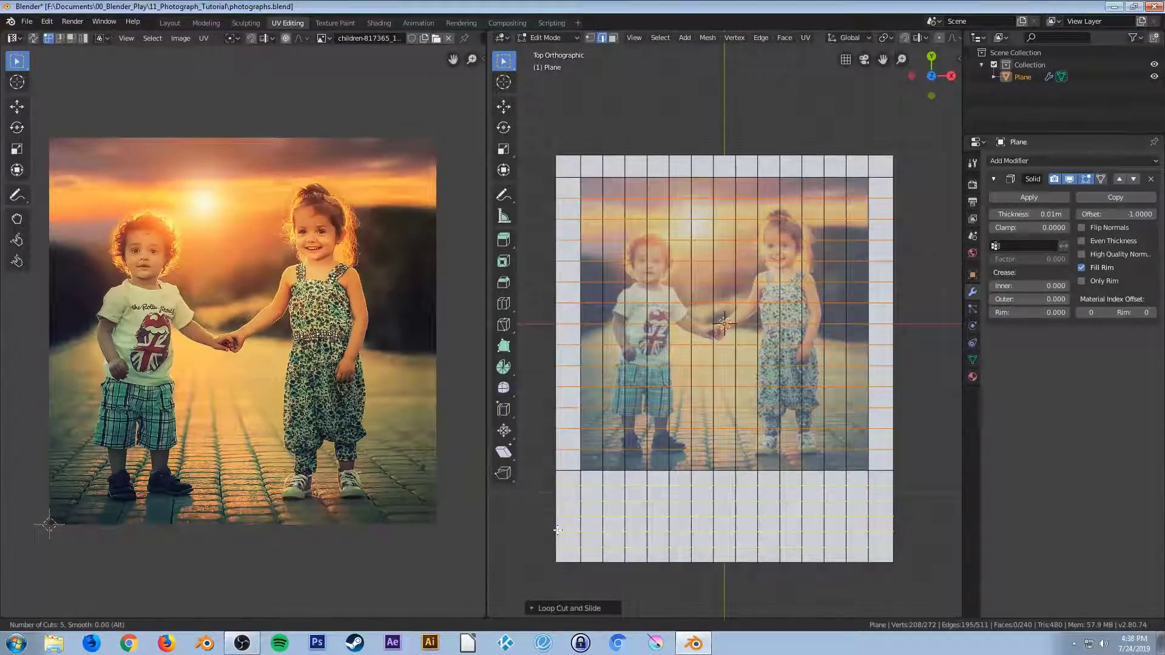
click(557, 530)
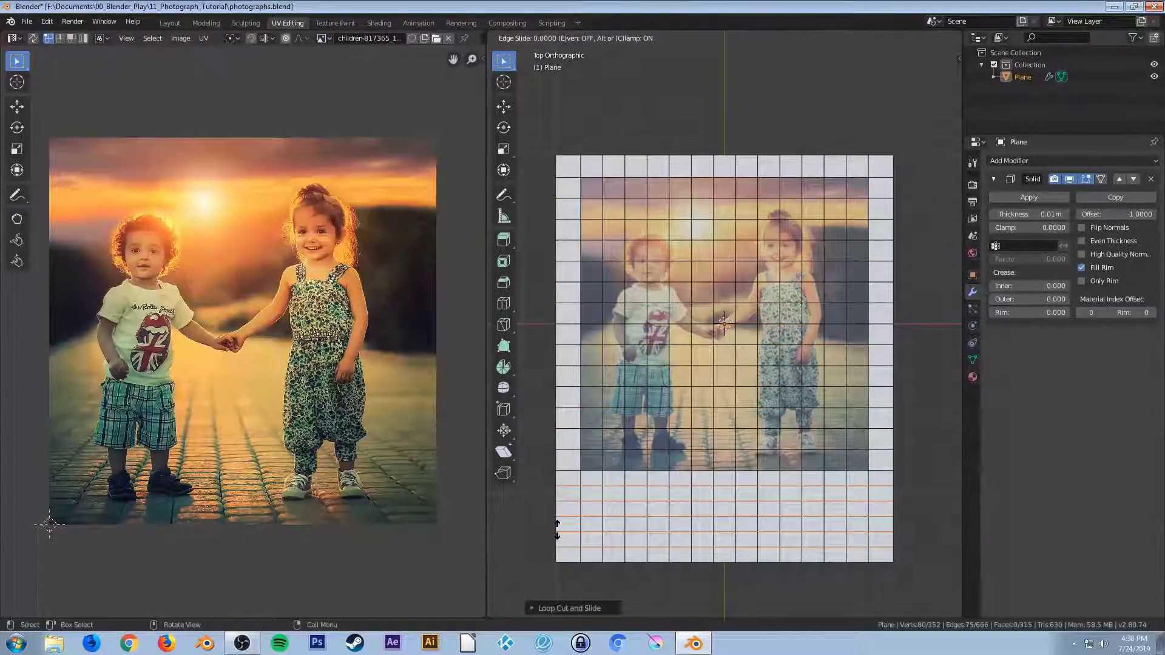
click(557, 530)
key(ctrl+z)
Add four evenly spaced horizontal loop cuts across the wide lower border and save the file
key(ctrl+r)
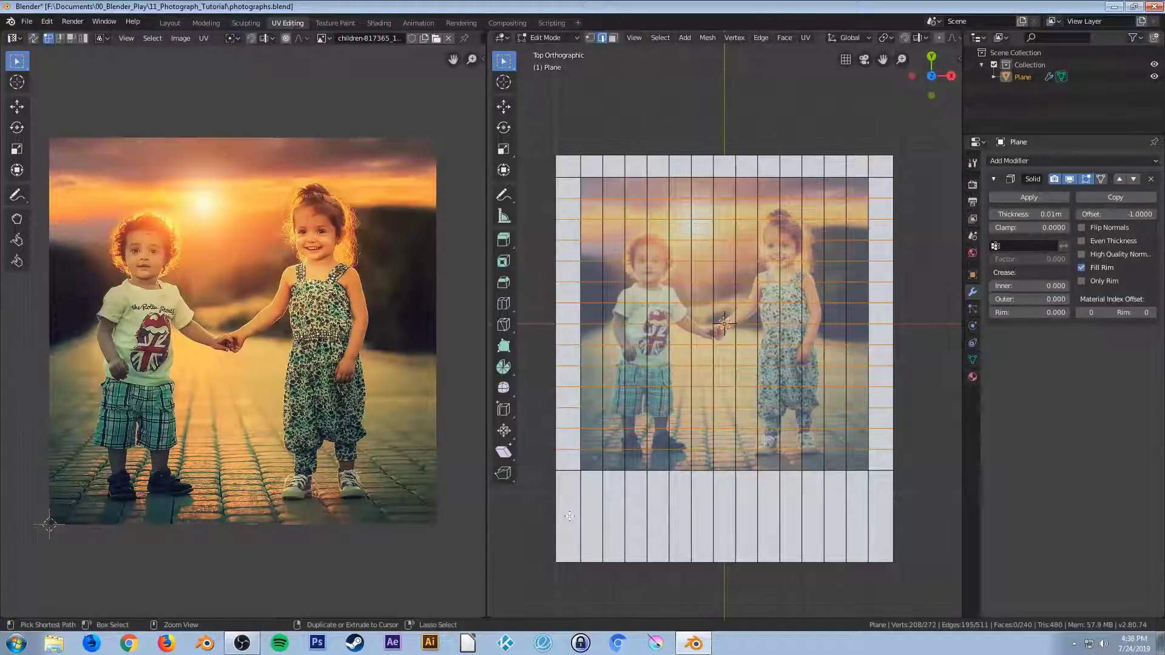
scroll(561, 518, up, 1)
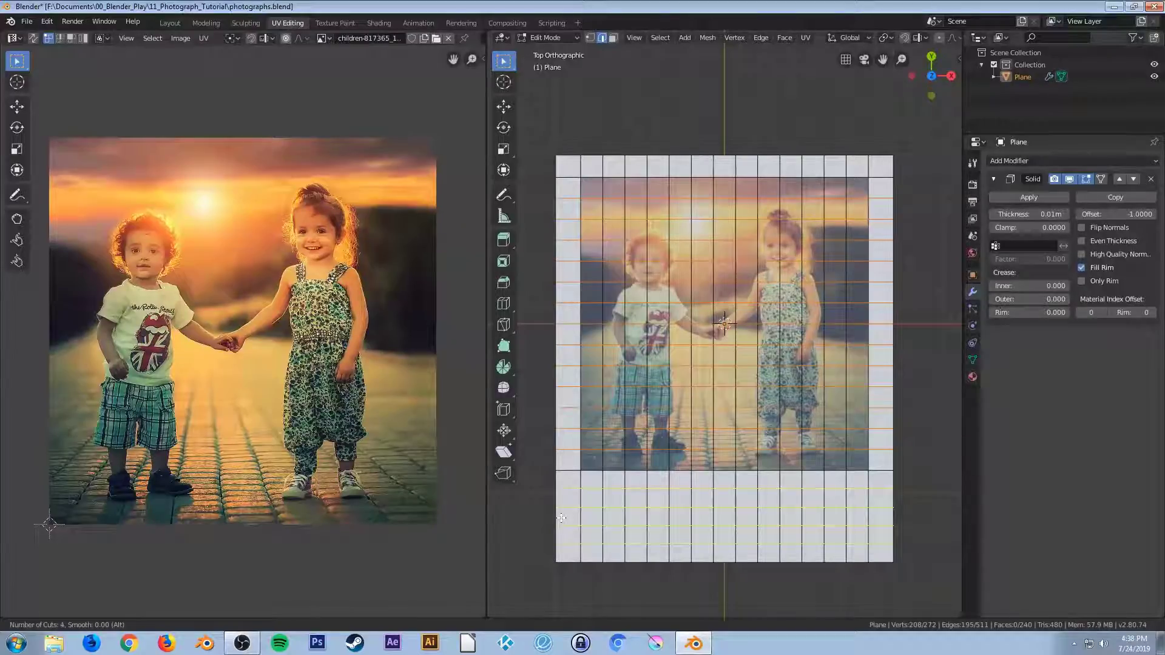
click(561, 518)
right_click(561, 518)
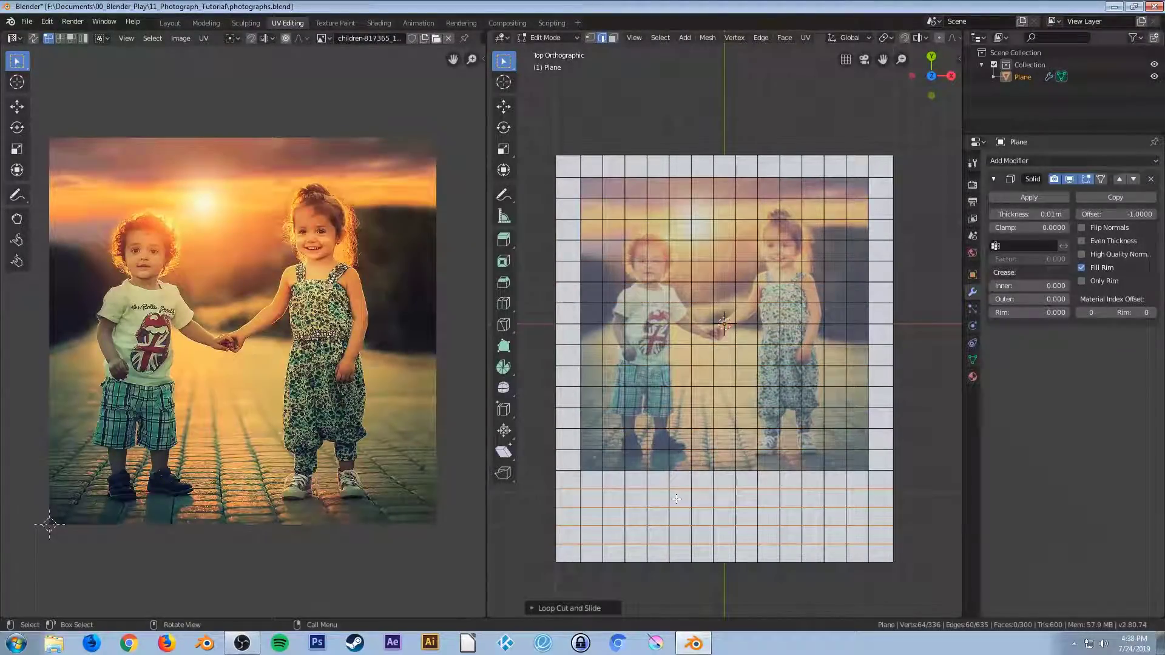
key(Tab)
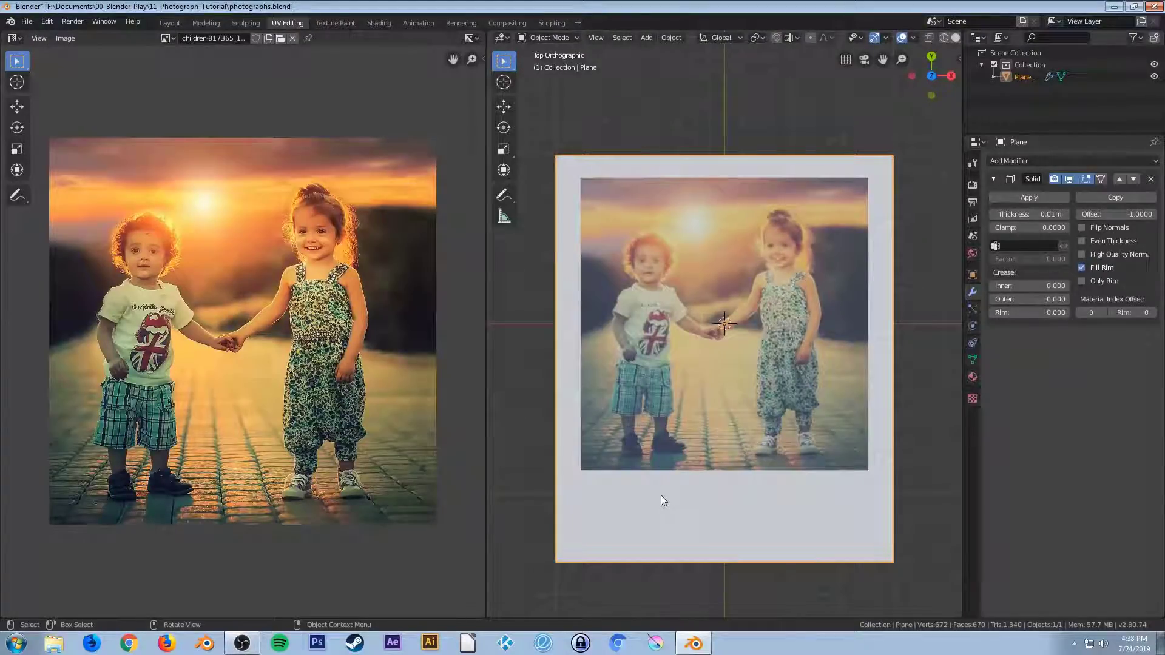
key(Tab)
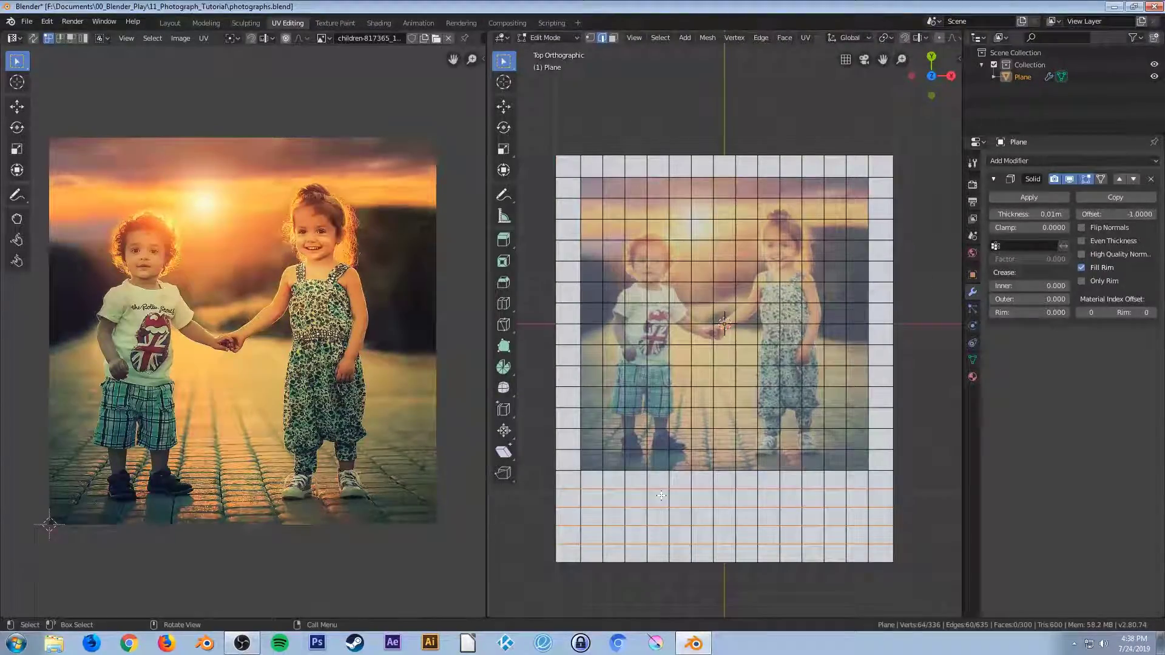
key(ctrl+s)
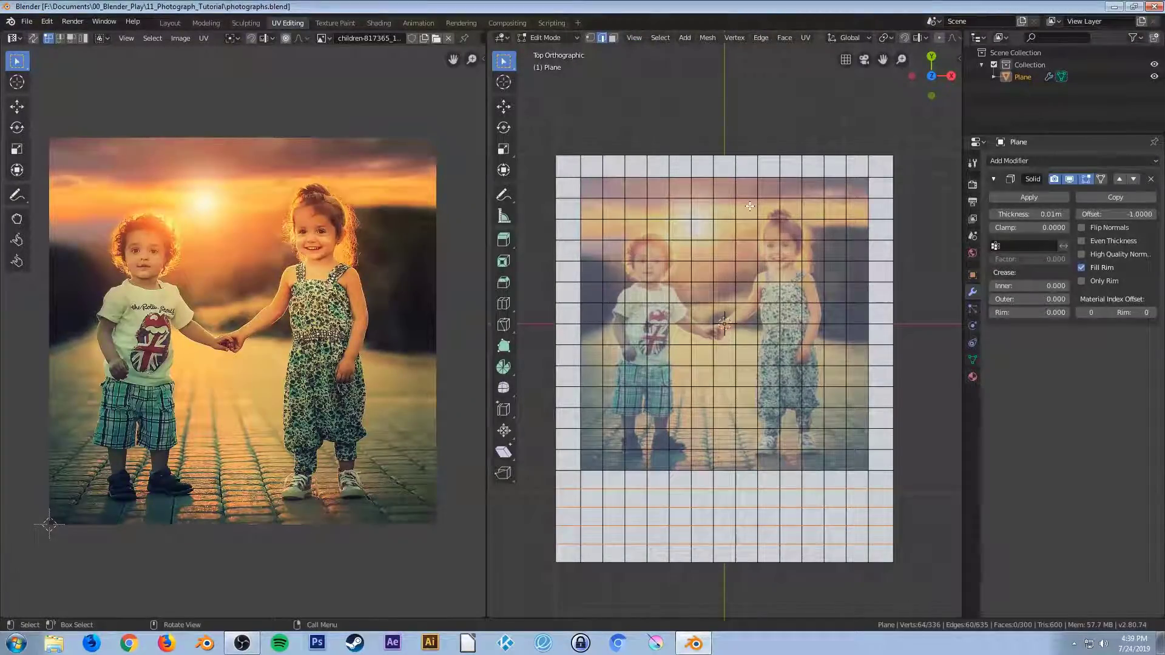
In Object Mode, add a Subdivision Surface modifier below the Solidify modifier and set its viewport subdivisions to 2
key(Tab)
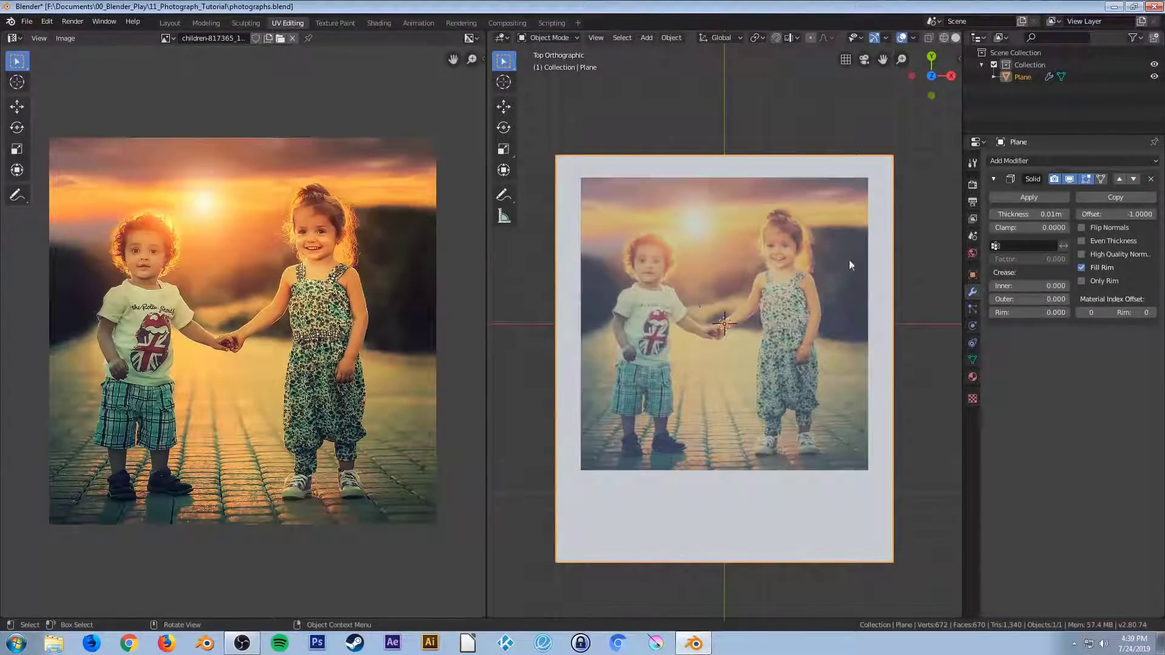
click(994, 179)
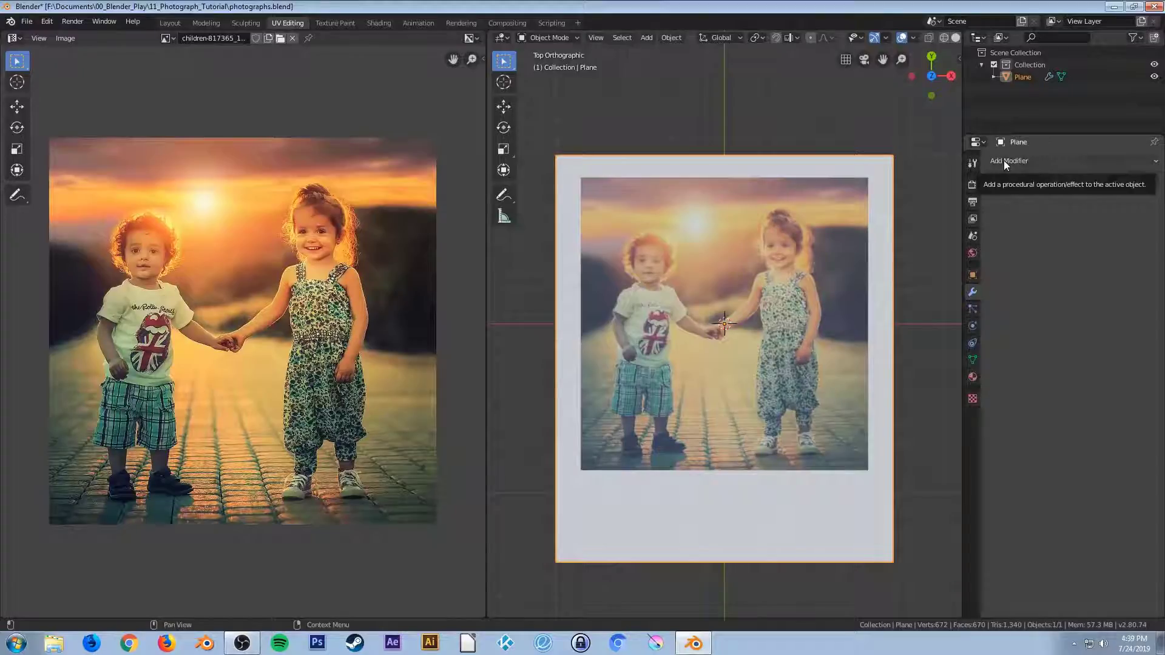
click(1004, 160)
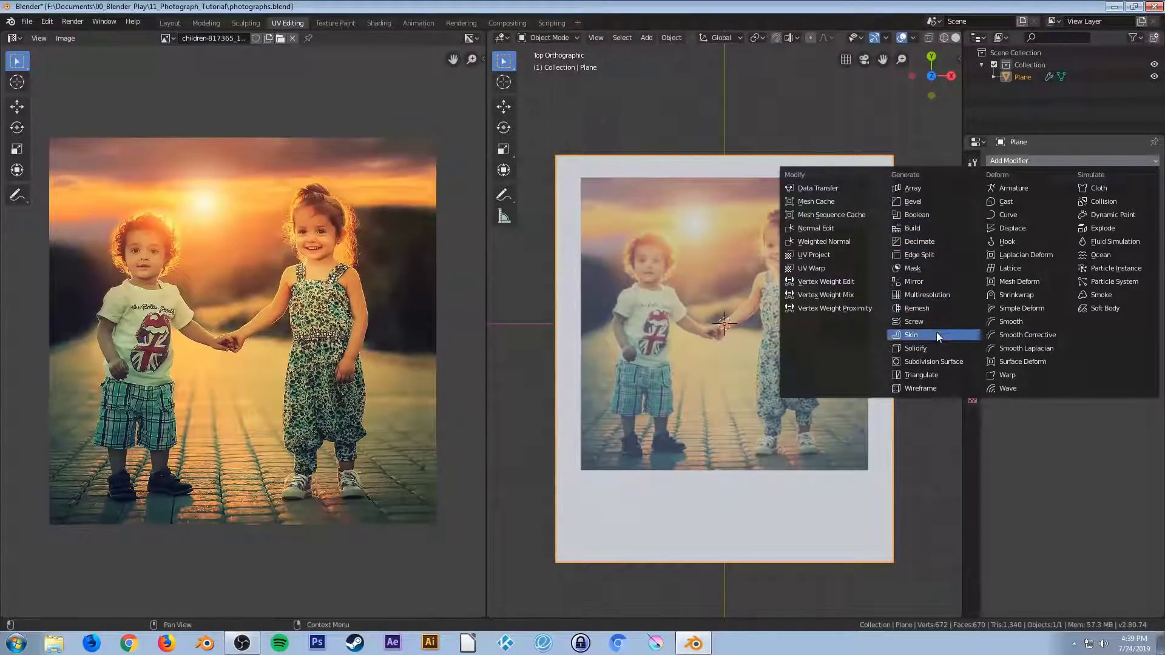
click(924, 363)
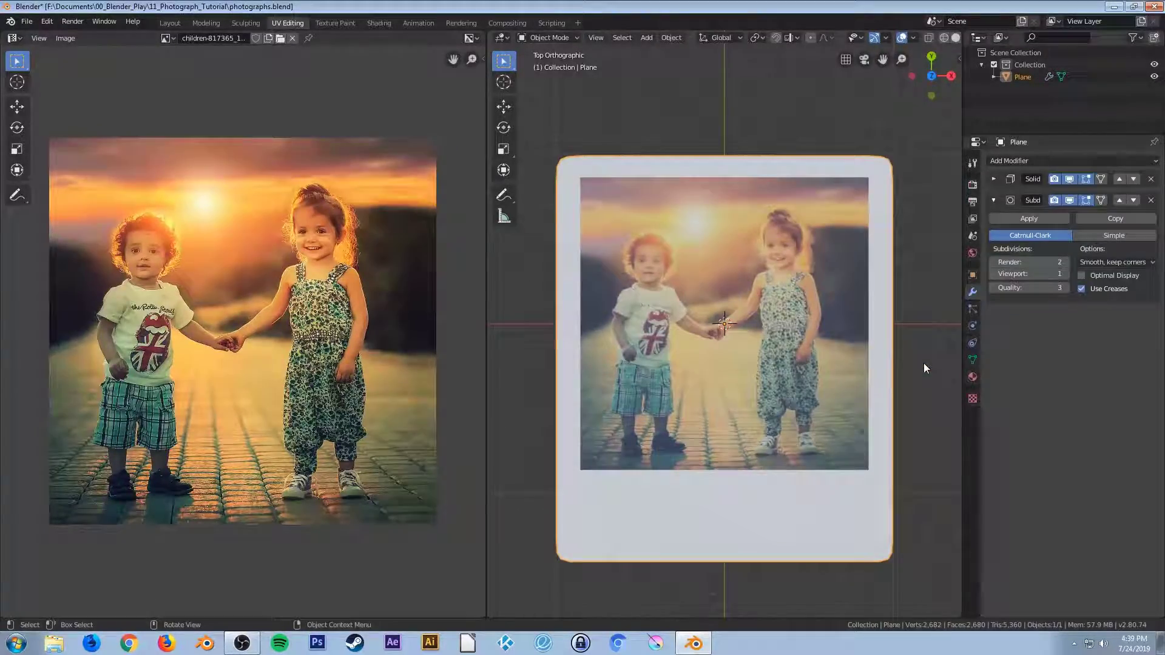
click(1065, 274)
middle_drag(628, 299, 647, 281)
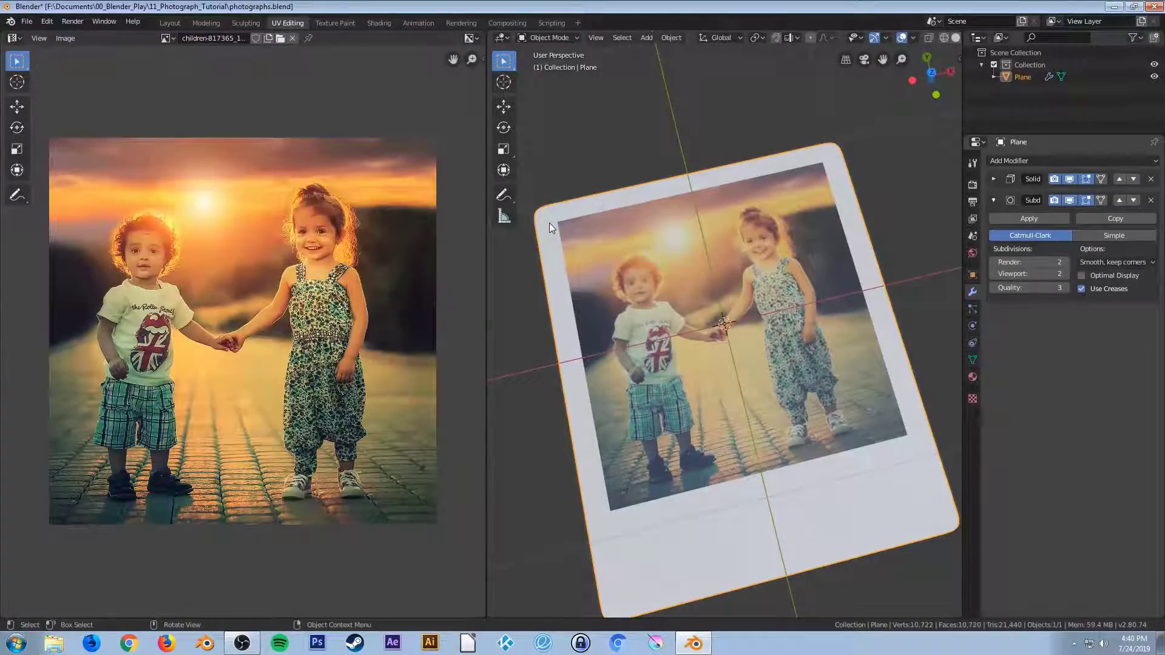
Set the Solidify modifier's thickness to 0.02 m and save the file
key(Tab)
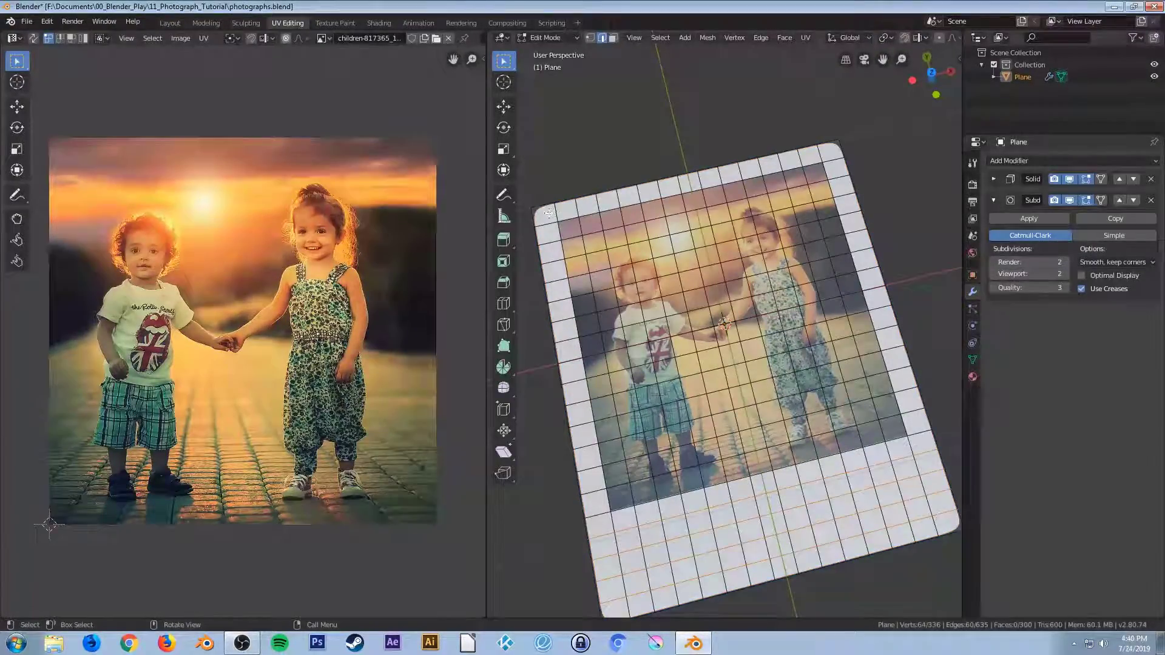
key(Tab)
middle_drag(535, 219, 584, 178)
middle_drag(652, 286, 676, 312)
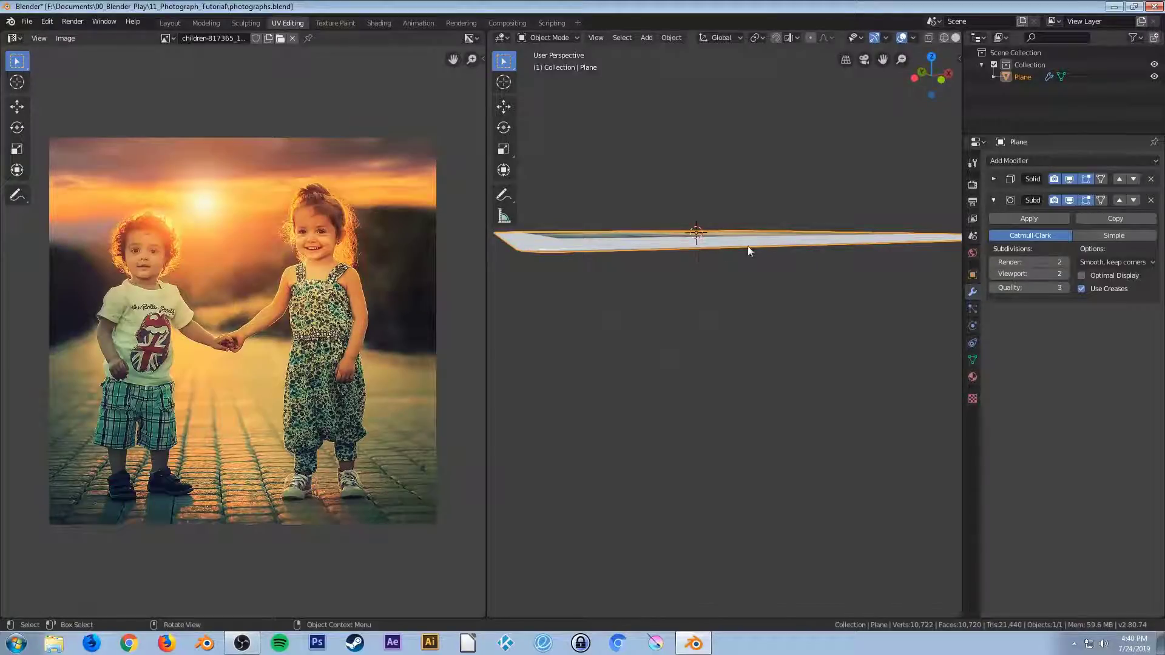
click(994, 180)
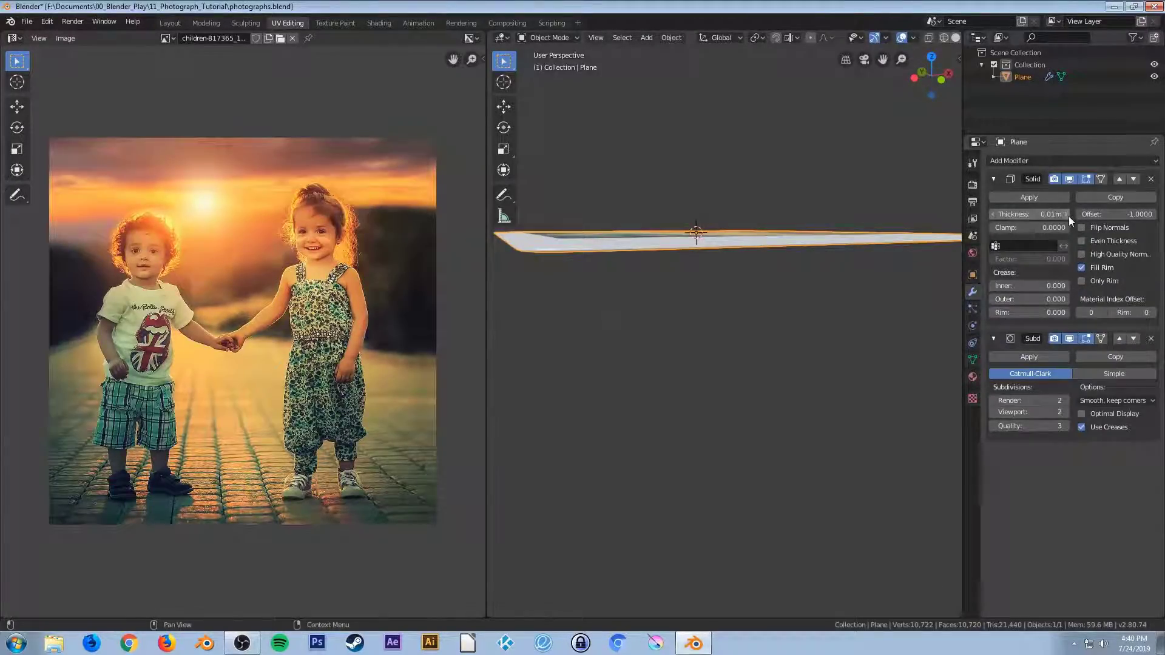
middle_drag(566, 330, 613, 411)
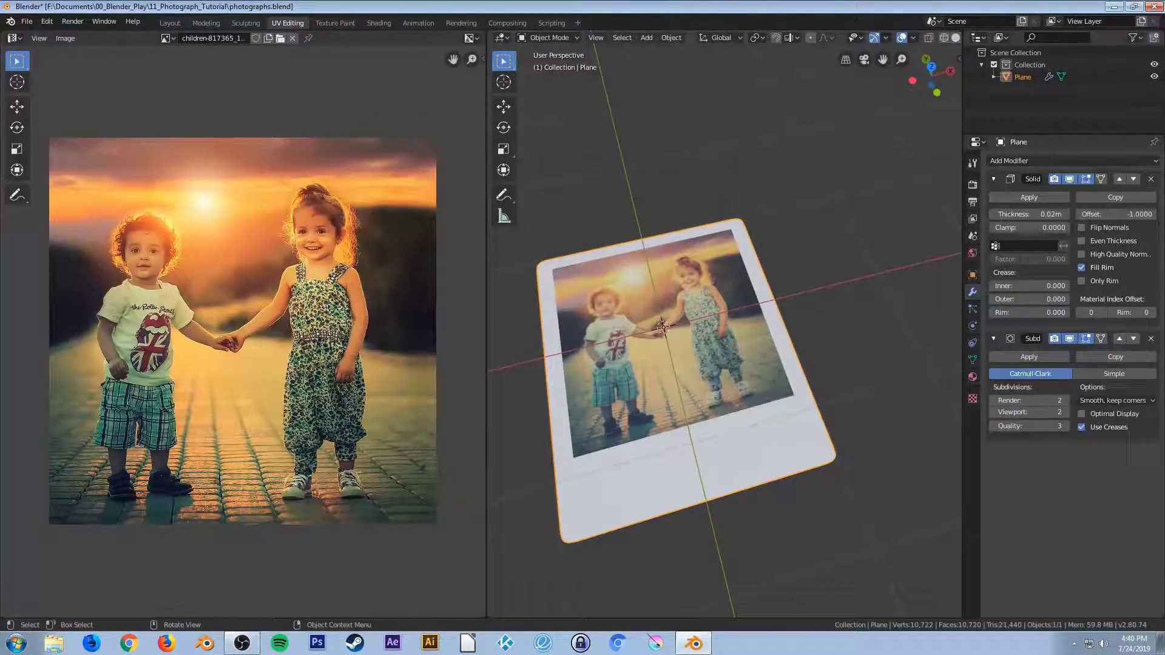
key(ctrl+s)
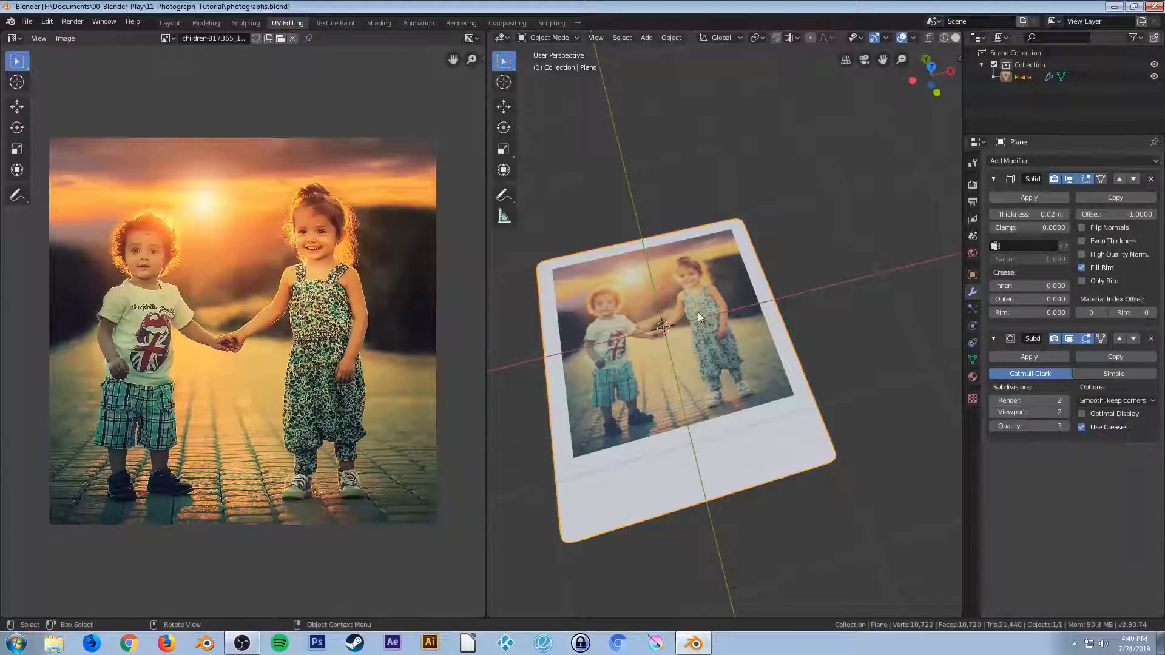
In the Layout workspace's top view, edit the mesh in vertex selection mode and select only one vertex near the photo's upper-left corner
middle_drag(675, 341, 653, 296)
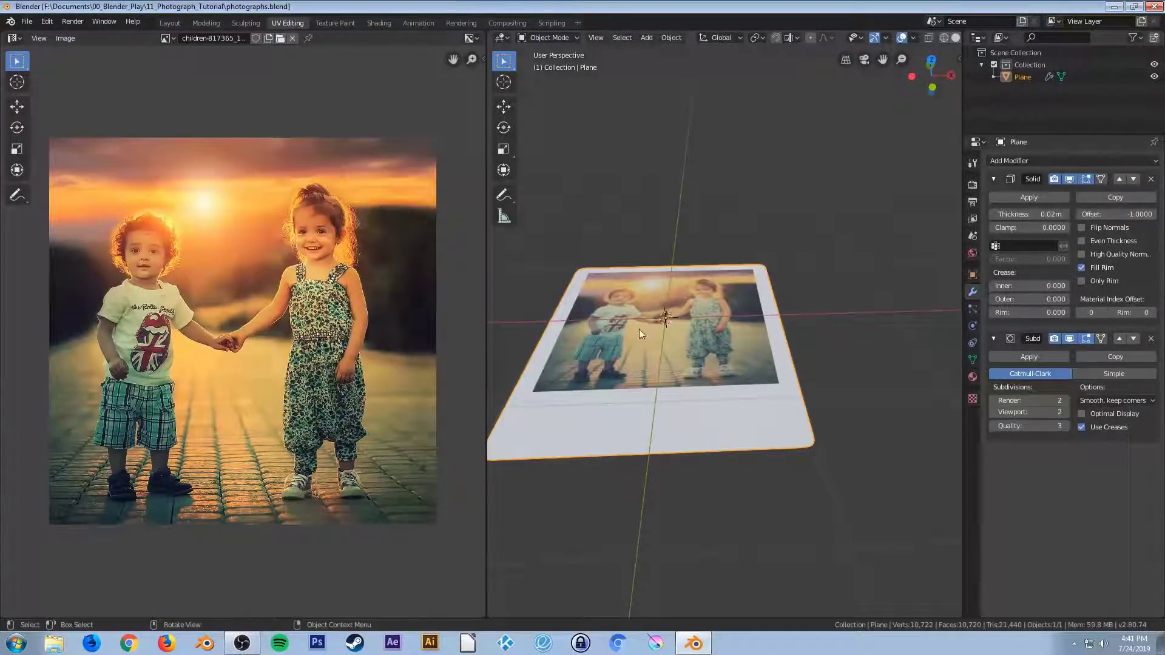
key(Tab)
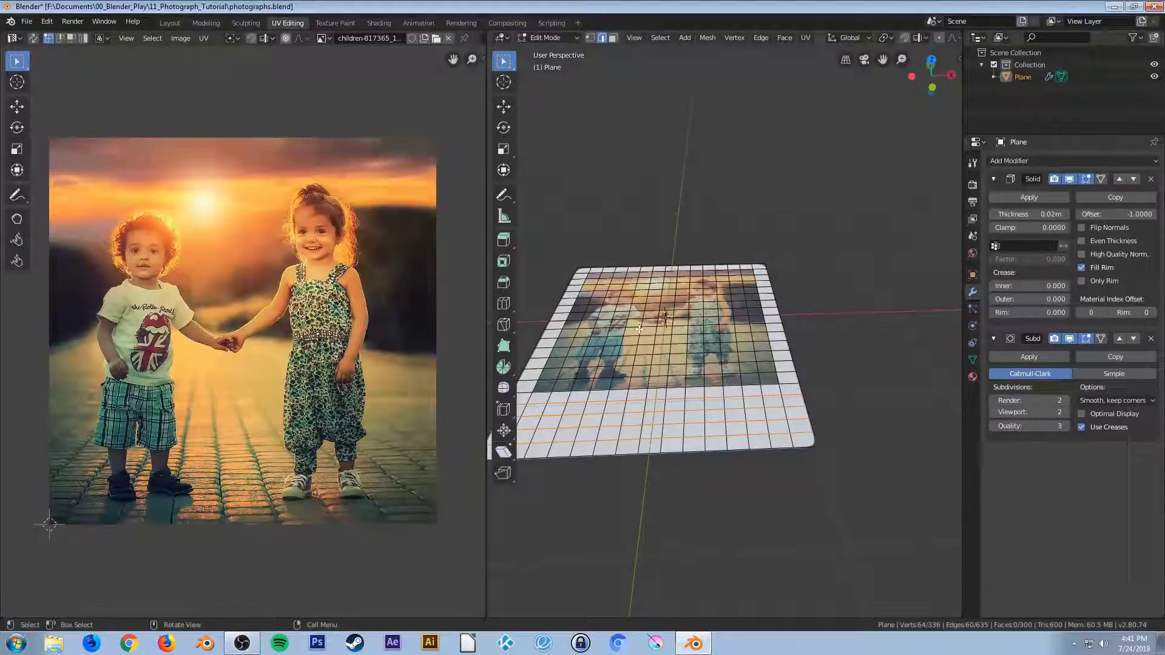
click(590, 40)
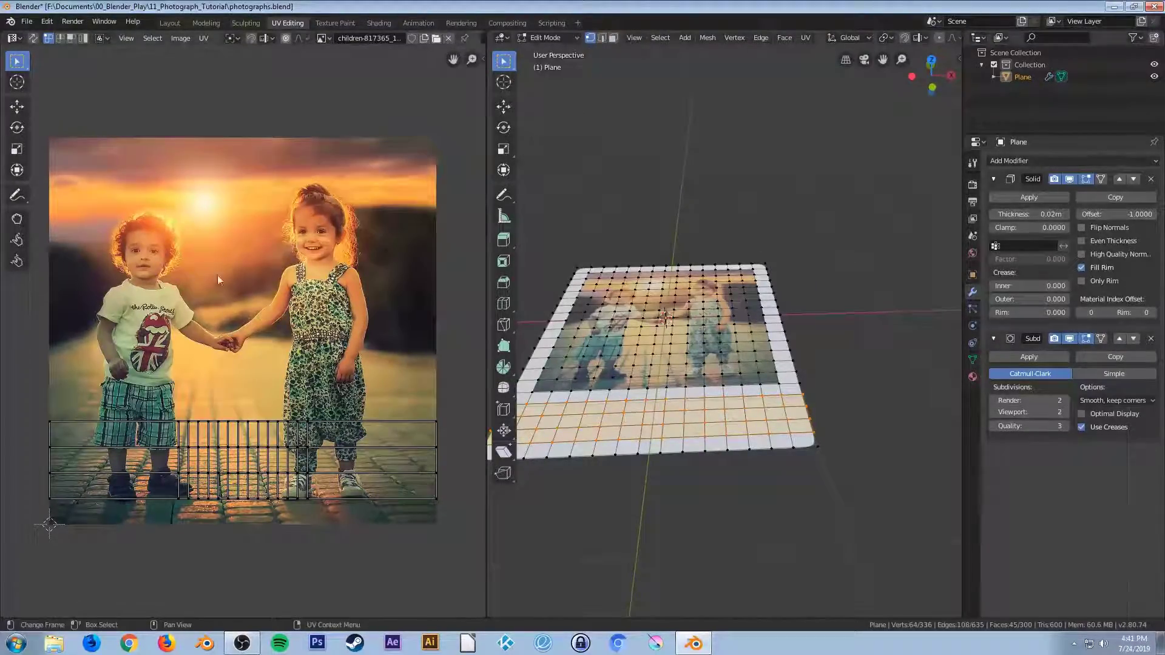
click(164, 23)
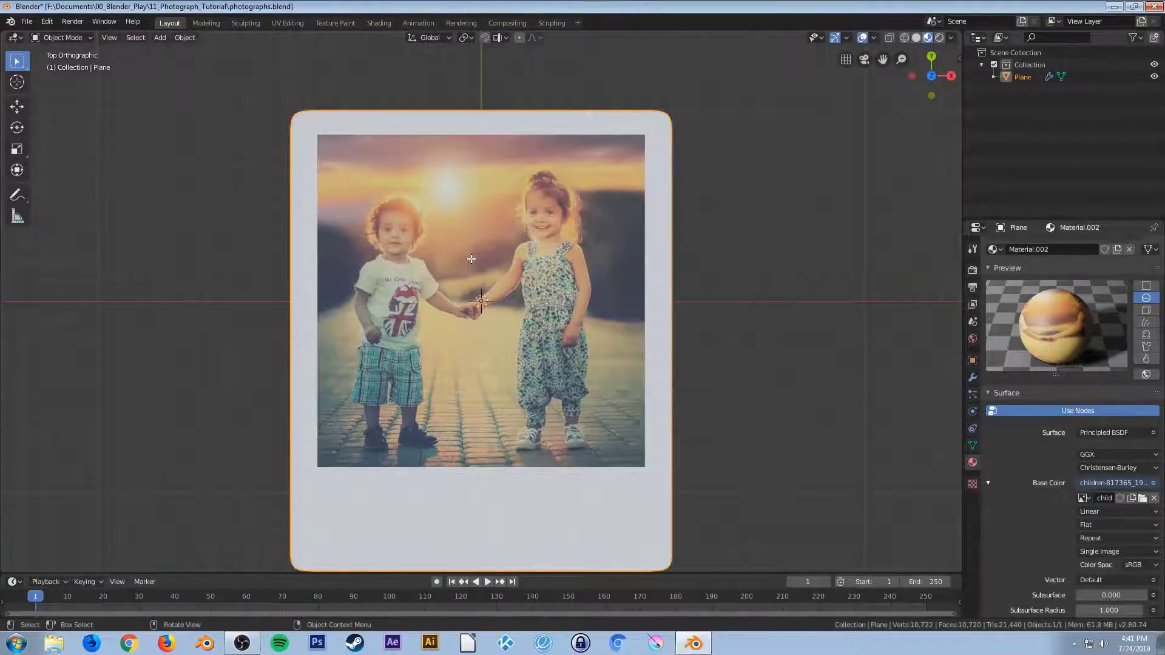
key(Tab)
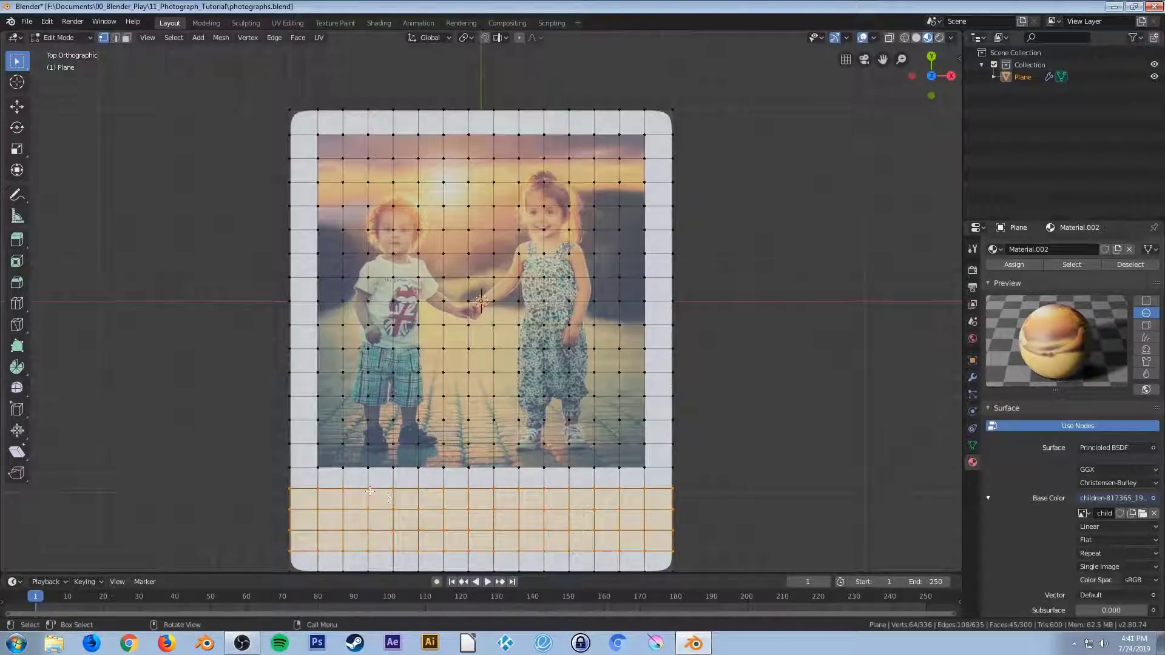
key(a)
key(alt+a)
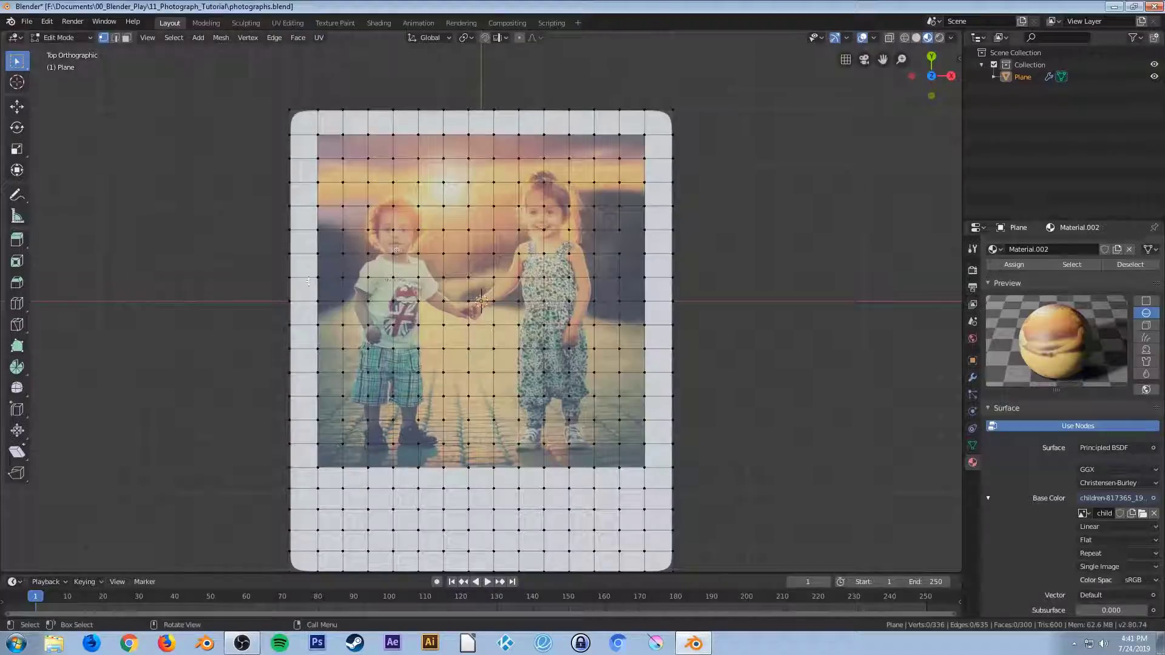
shift+middle_drag(256, 291, 286, 274)
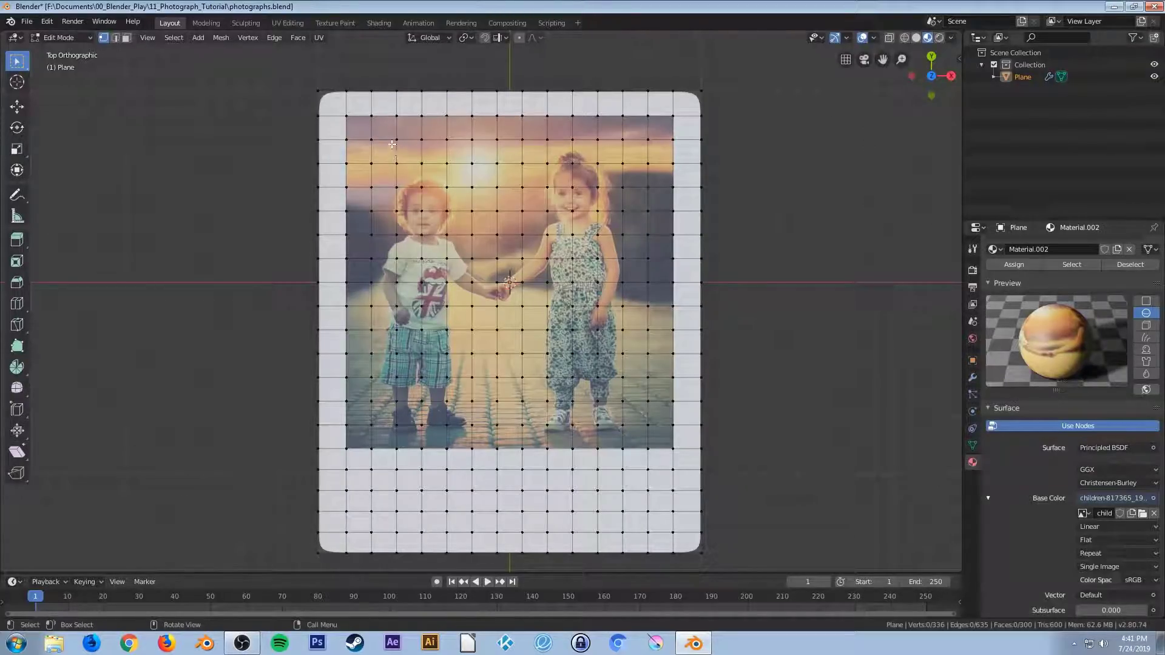
click(372, 140)
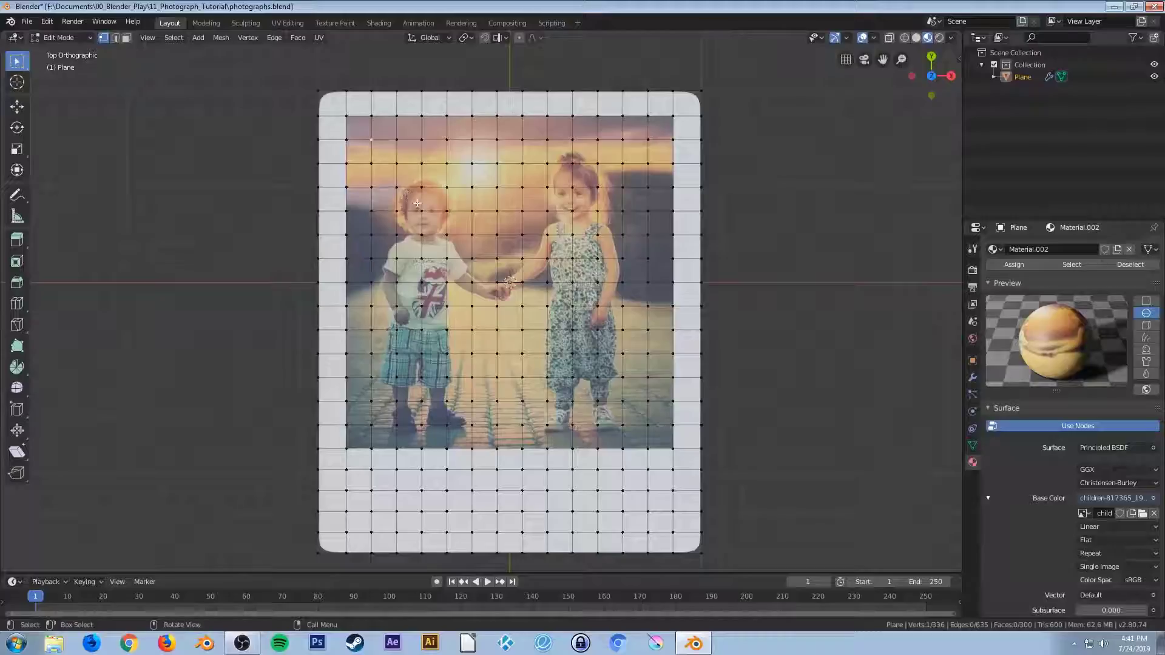
Try raising the selected vertex along Z in the right view without proportional editing
key(KP_3)
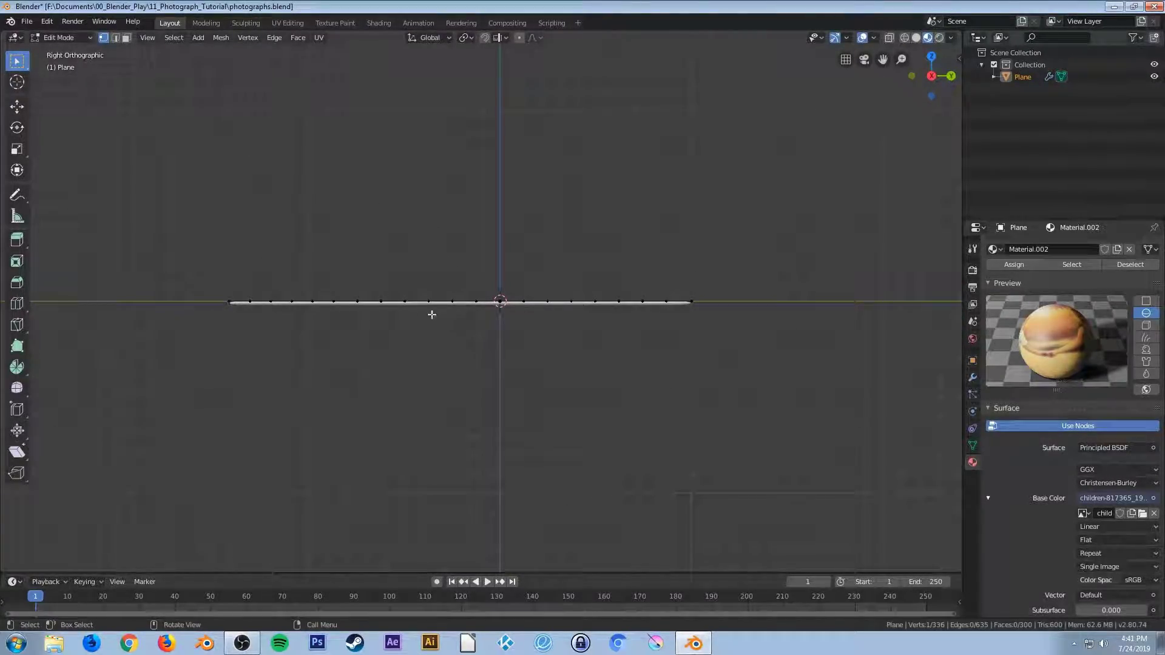
key(g)
key(z)
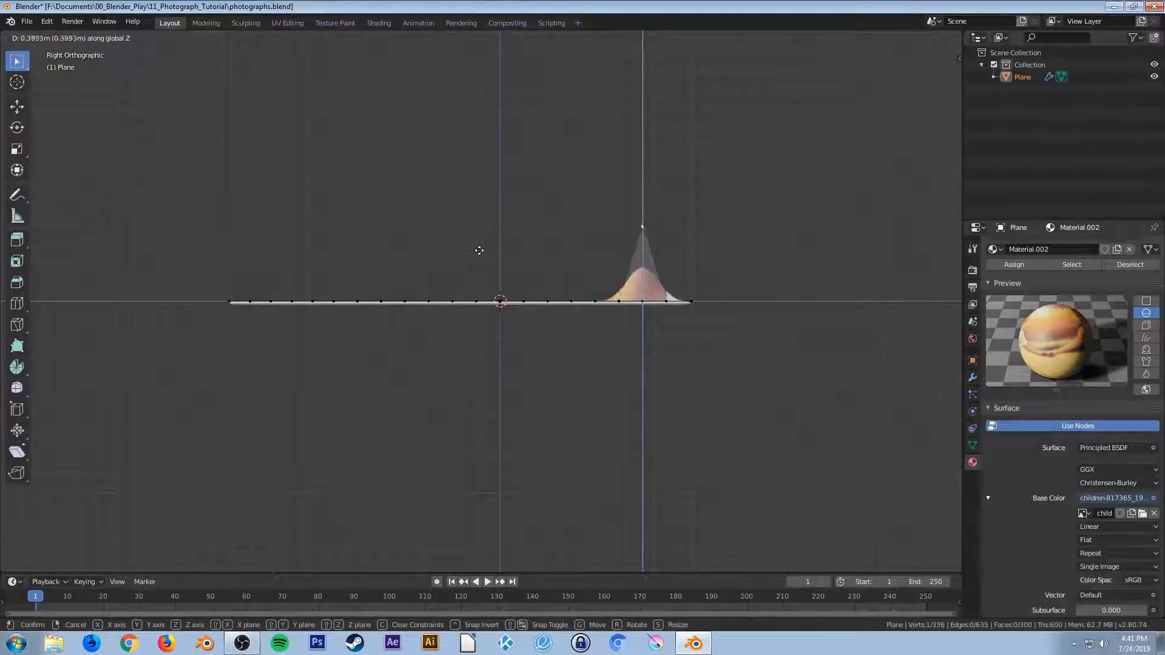
right_click(479, 251)
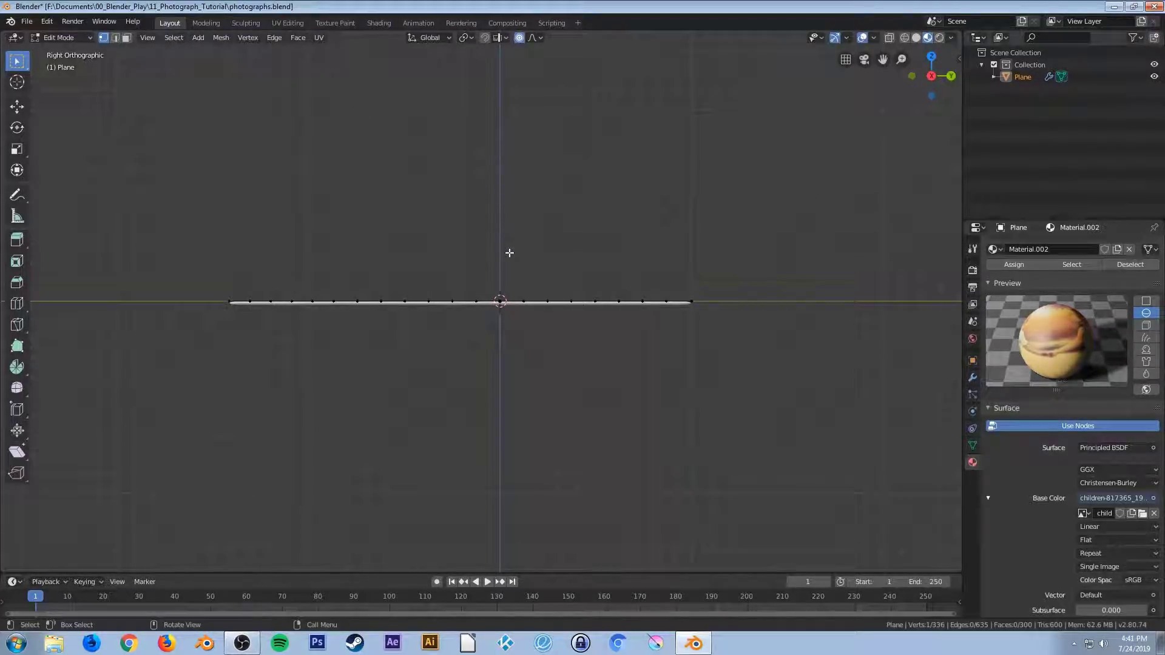
Try raising the vertex along Z with smooth proportional editing, reducing the influence size to 0.62
key(g)
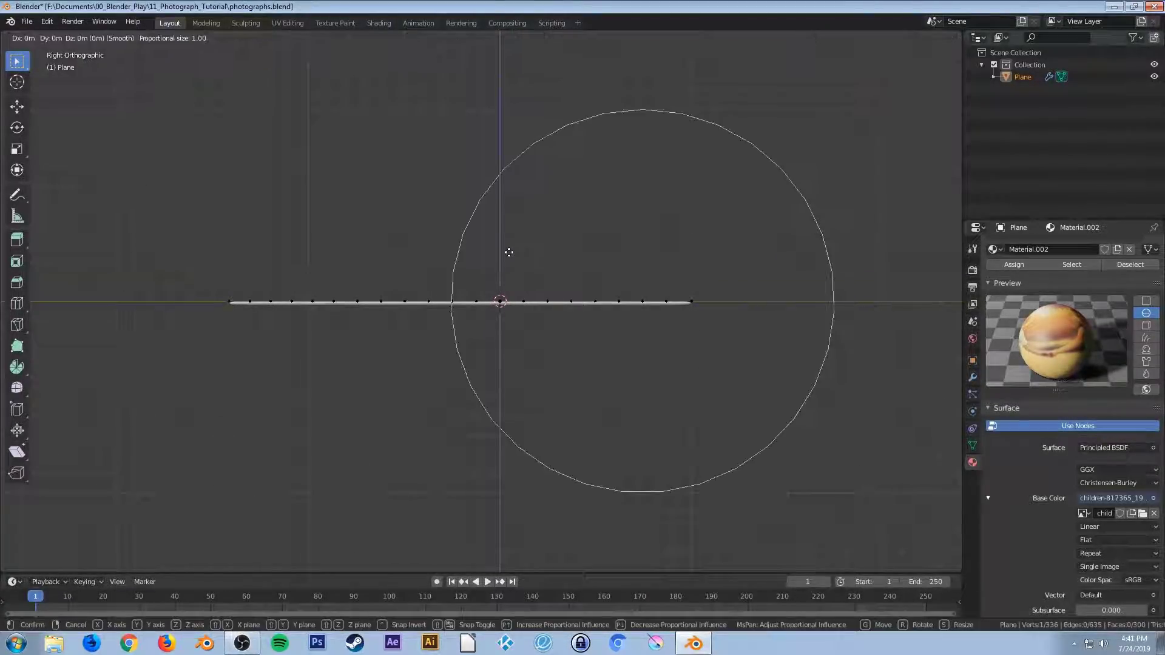
key(z)
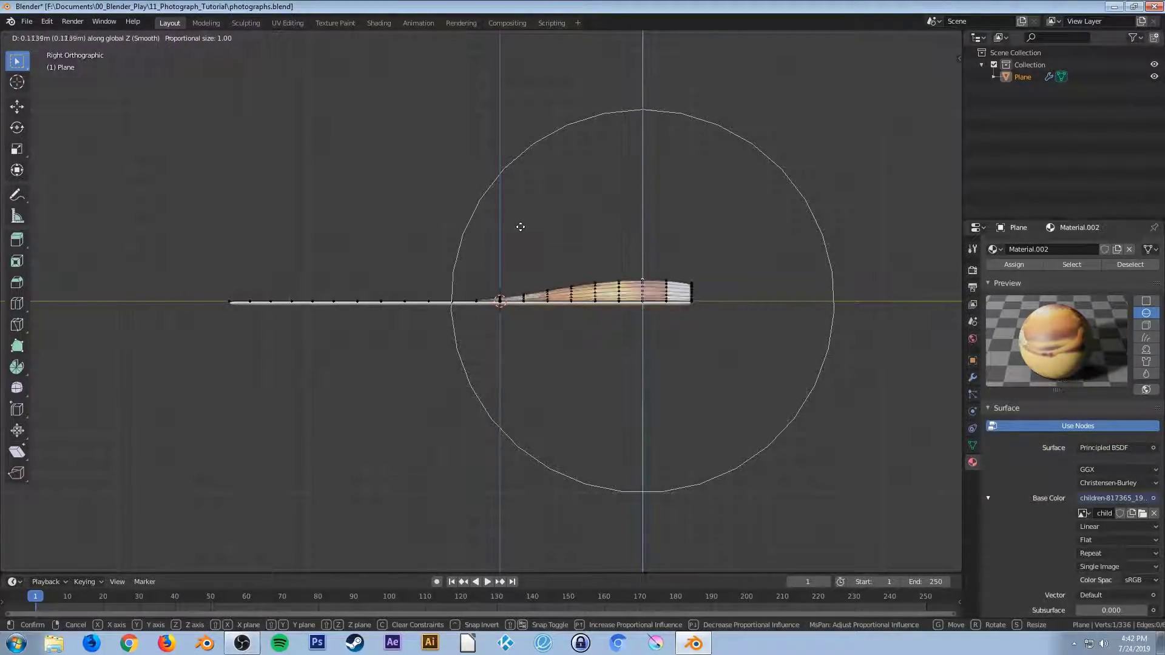
scroll(521, 228, up, 4)
scroll(520, 226, up, 2)
scroll(520, 226, down, 1)
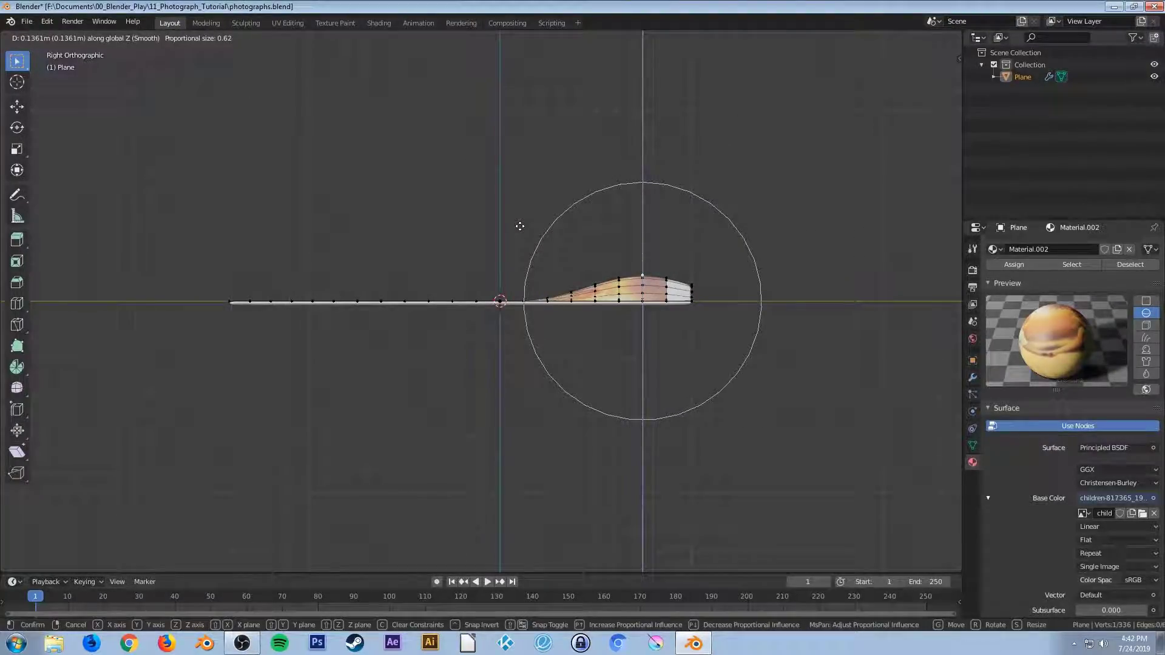
right_click(520, 226)
Try raising the vertex along Z in a perspective view while enlarging and shrinking the proportional influence
middle_drag(494, 227, 559, 278)
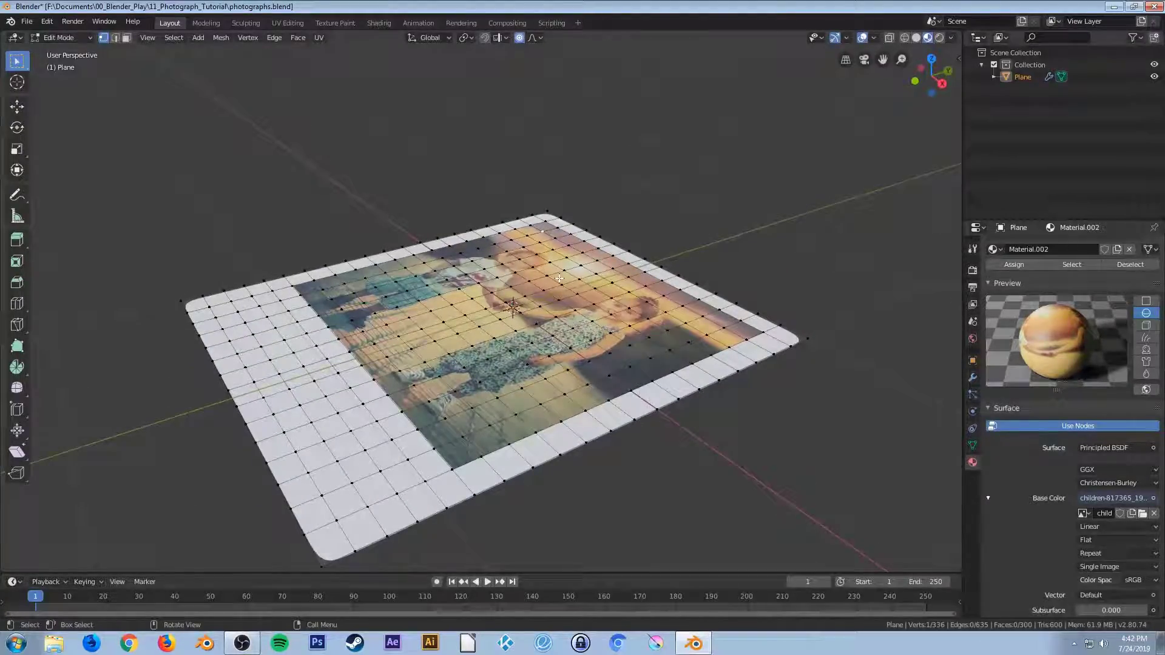
key(g)
key(z)
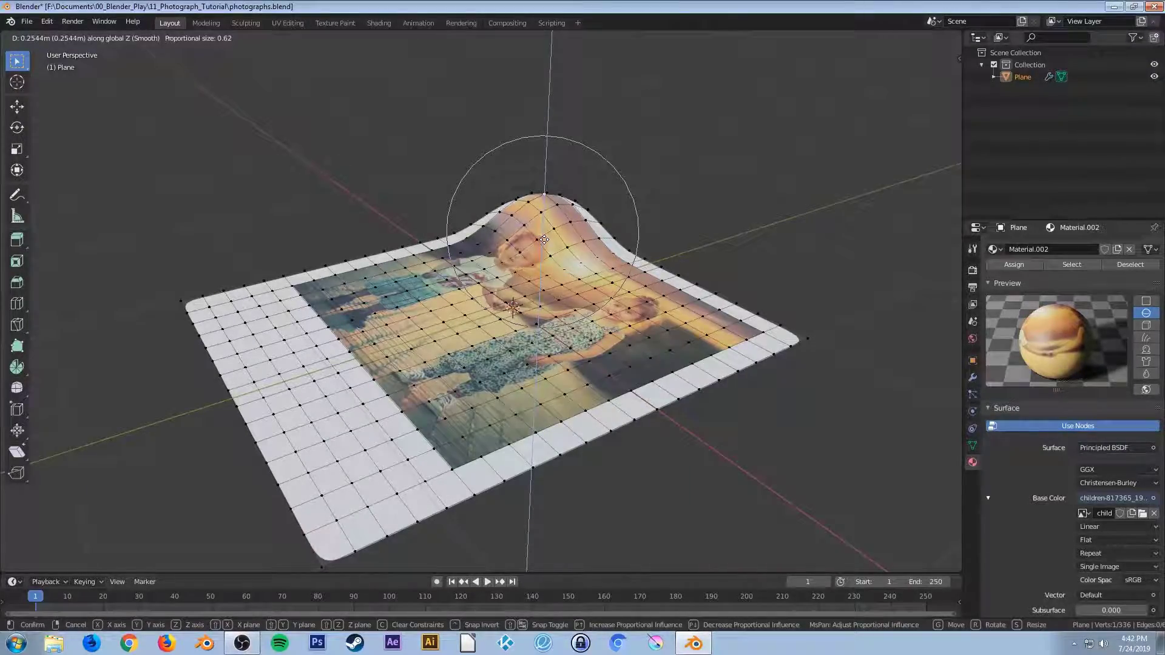
scroll(545, 239, up, 2)
scroll(545, 240, down, 7)
scroll(544, 239, up, 5)
scroll(544, 240, down, 3)
scroll(545, 240, down, 3)
scroll(544, 239, up, 1)
right_click(544, 240)
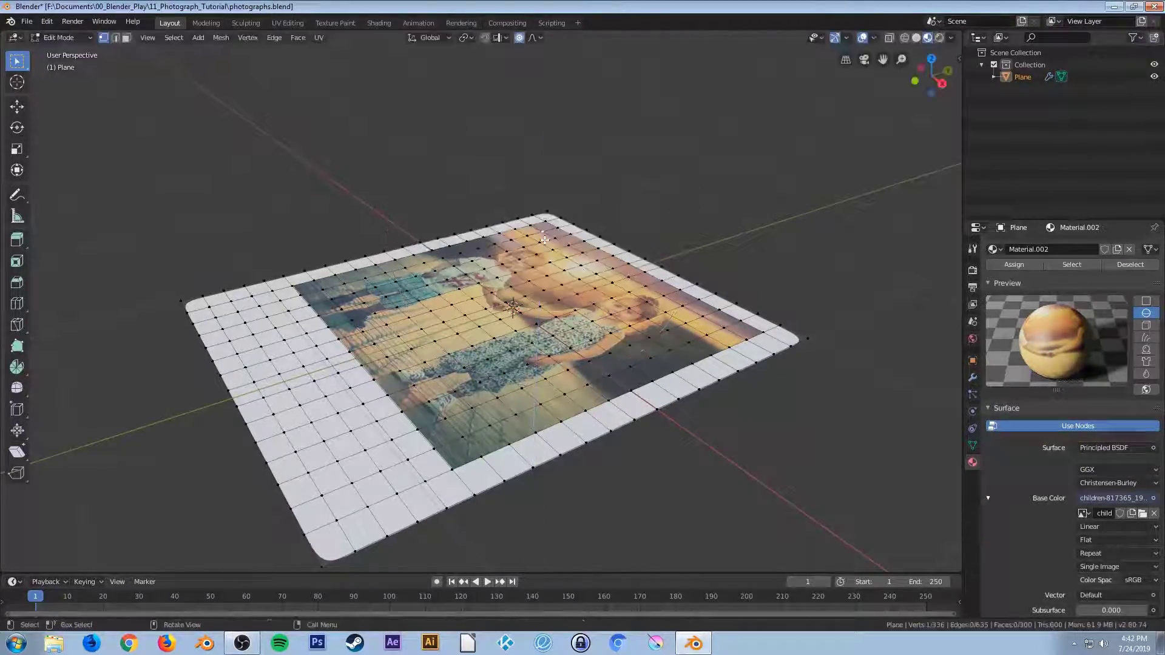
In the right view, raise the vertex near the photo's upper-left corner about 0.03 m along Z with smooth proportional size 1.00
key(KP_3)
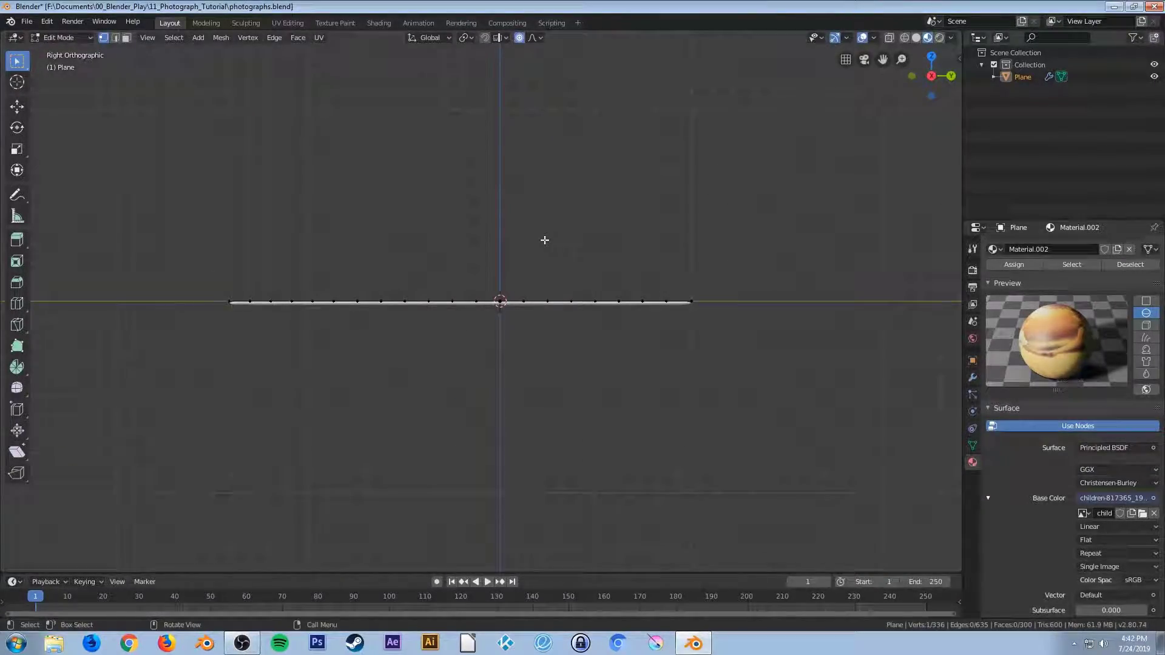
key(g)
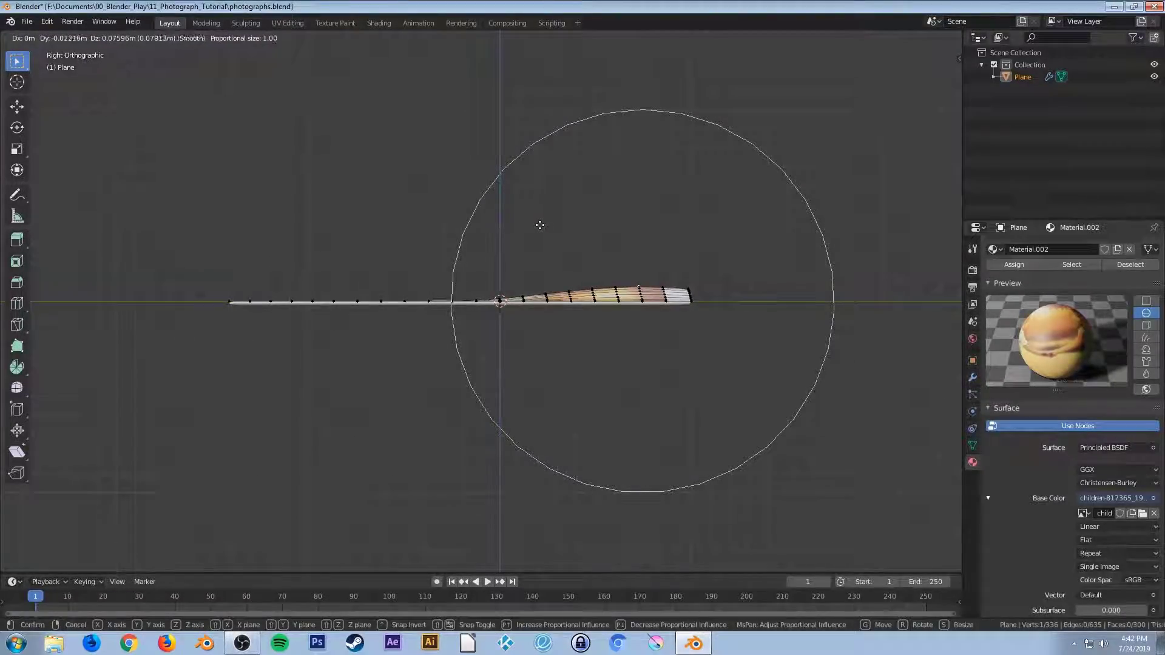
key(z)
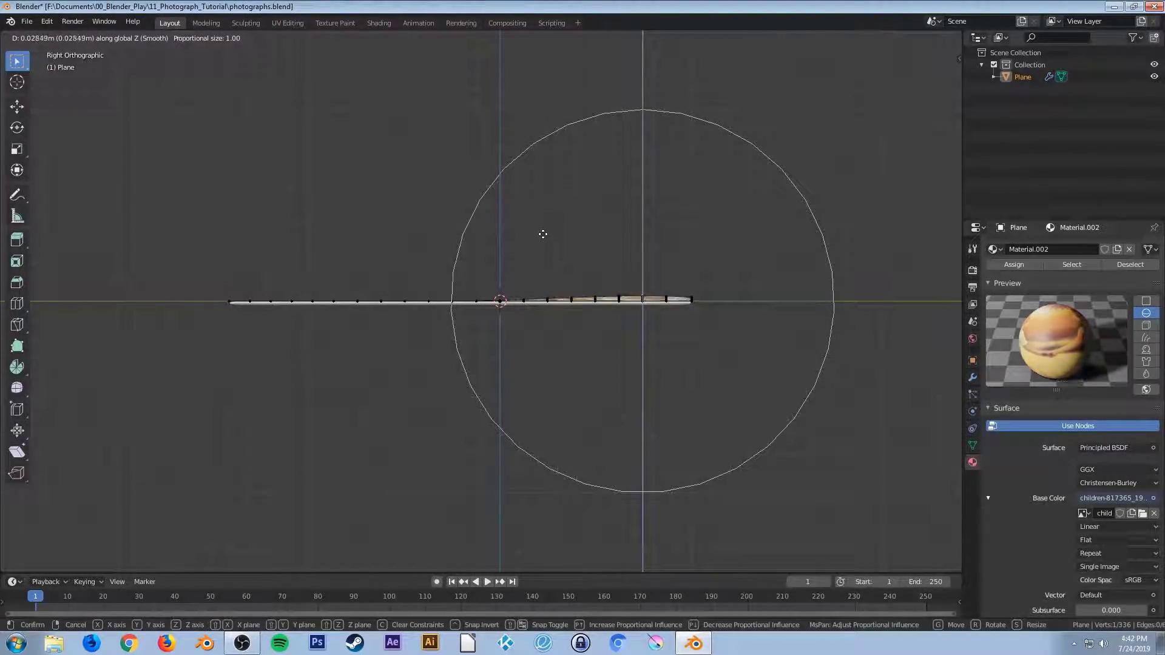
click(543, 234)
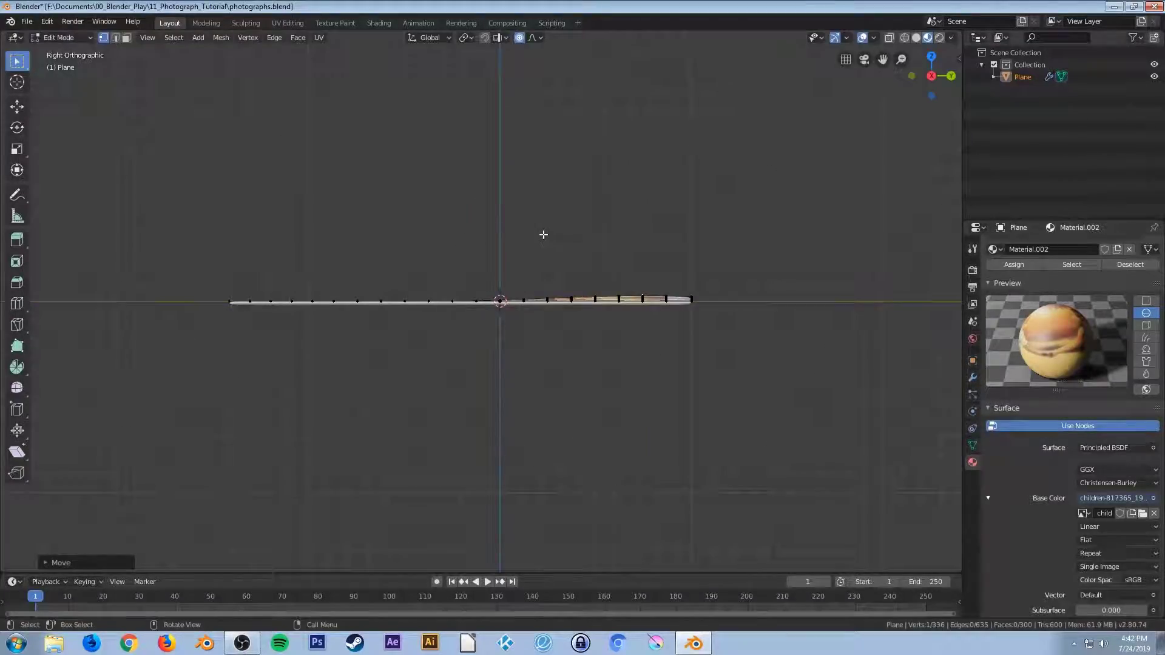
middle_drag(418, 262, 538, 321)
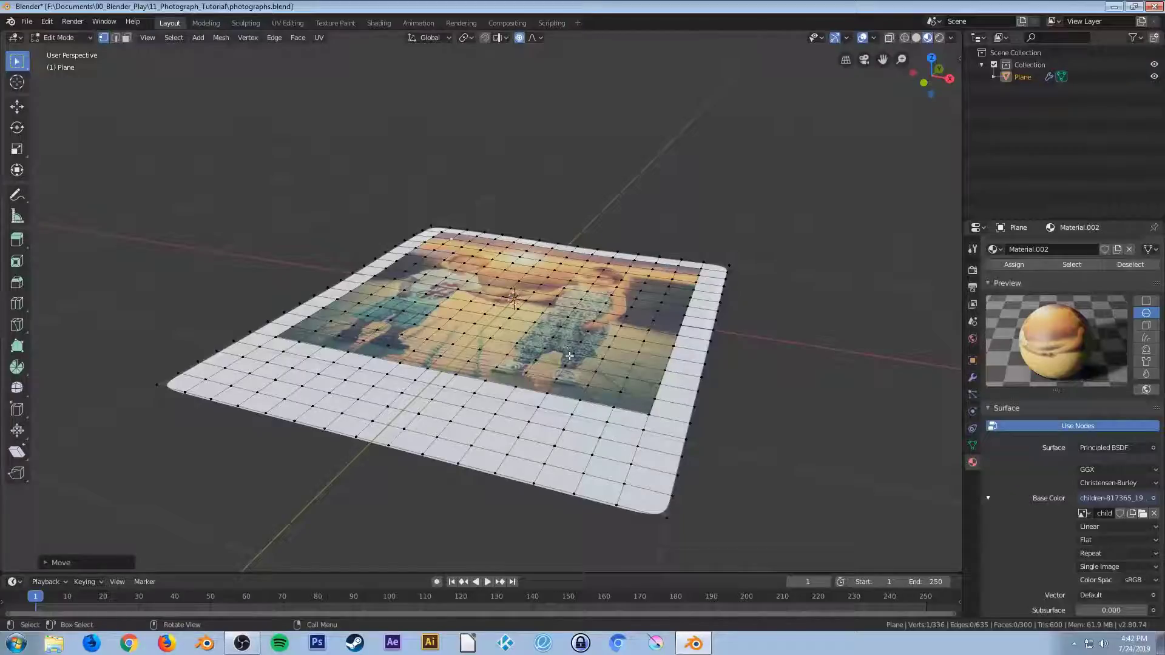
Select a vertex near the photo's lower-right corner and raise it about 0.04 m along Z with proportional size 1.00
key(ctrl+z)
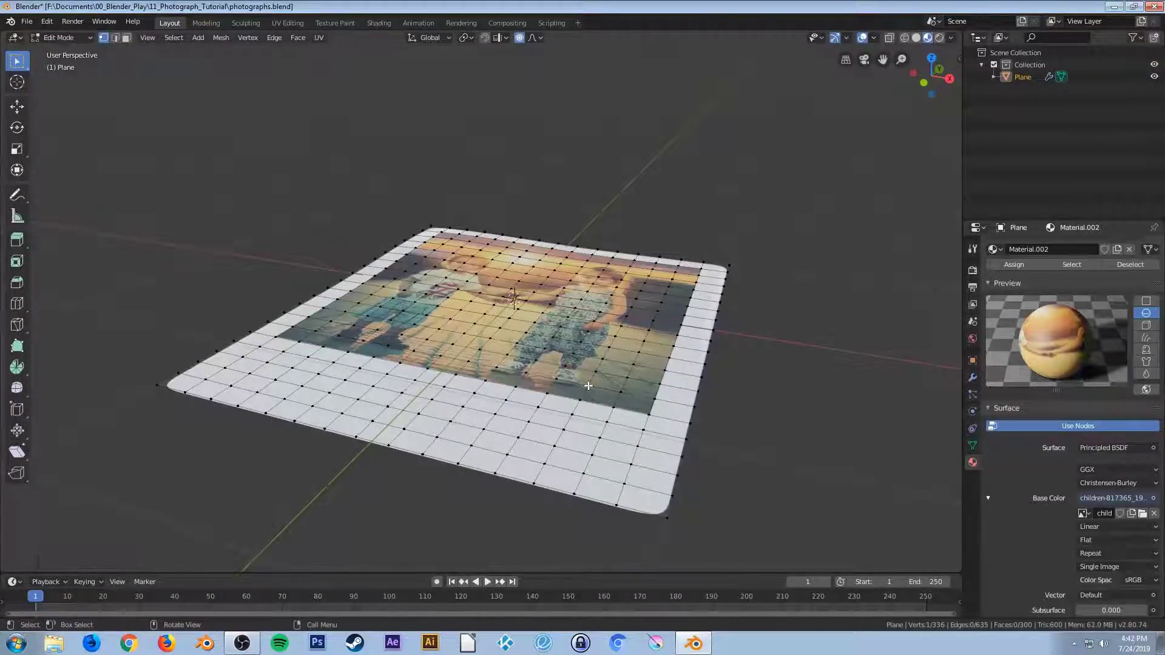
key(KP_3)
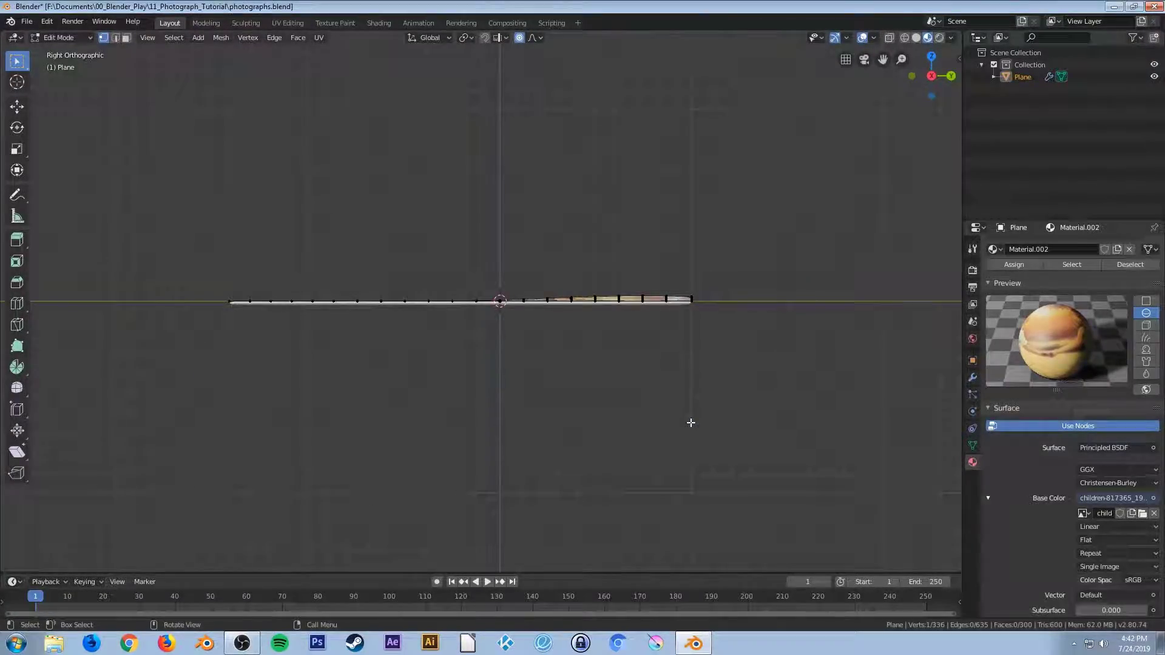
key(g)
key(z)
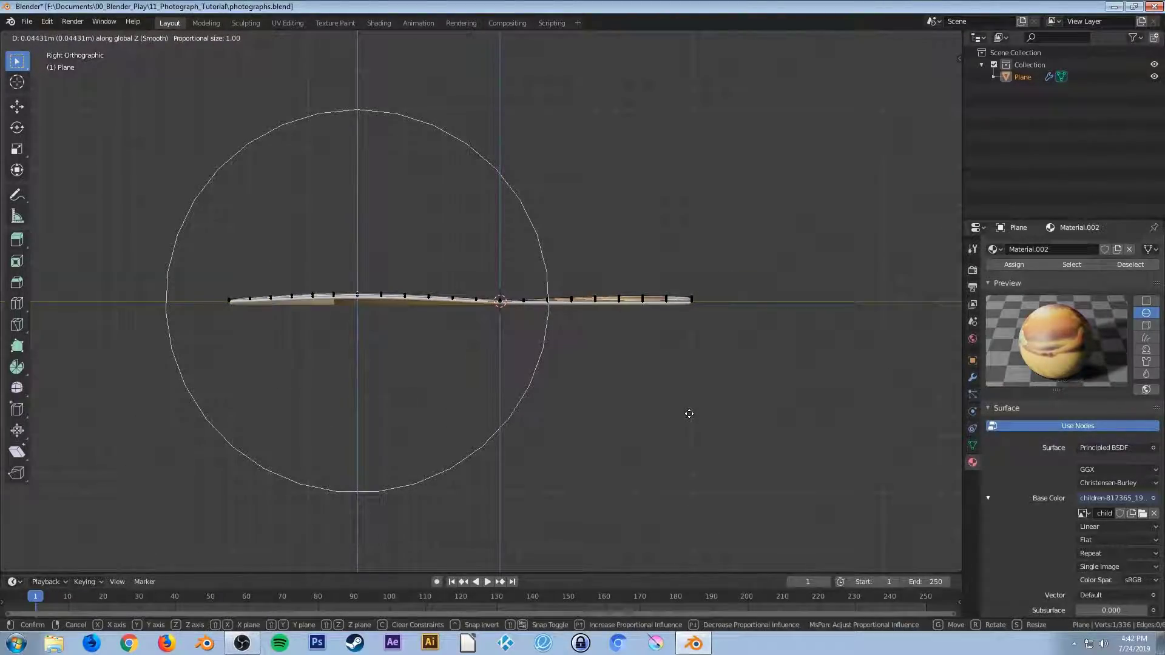
click(689, 414)
middle_drag(507, 352, 601, 406)
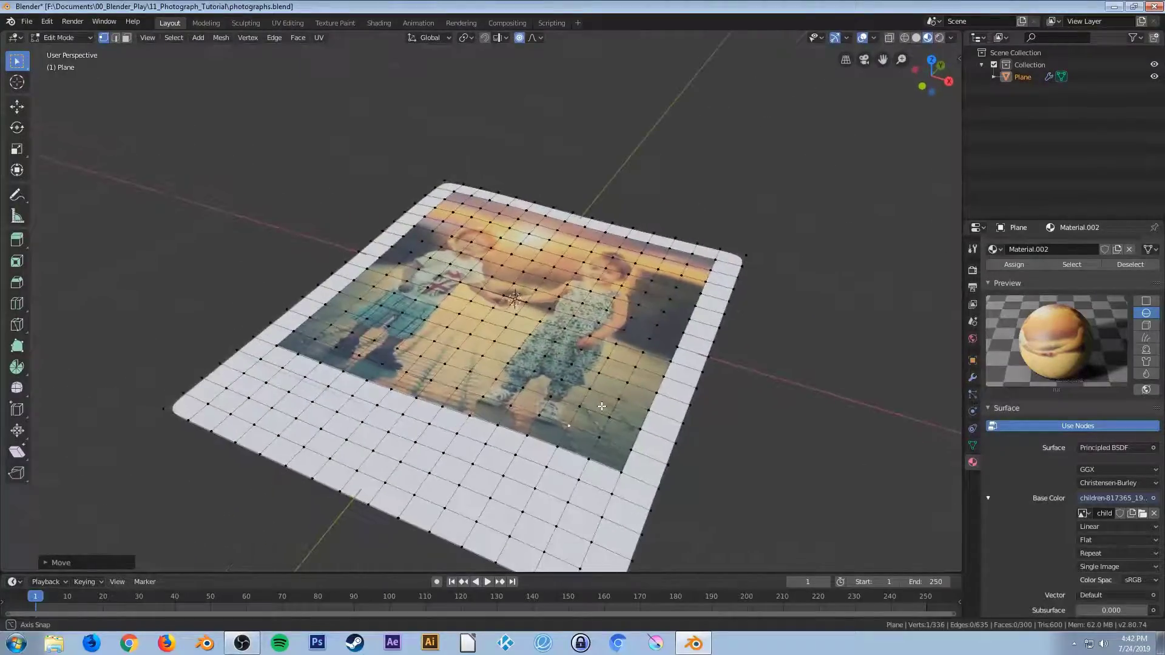
Select a vertex in the photo's lower-left image area and adjust its height along Z, reducing the smooth proportional size to 0.51
click(399, 351)
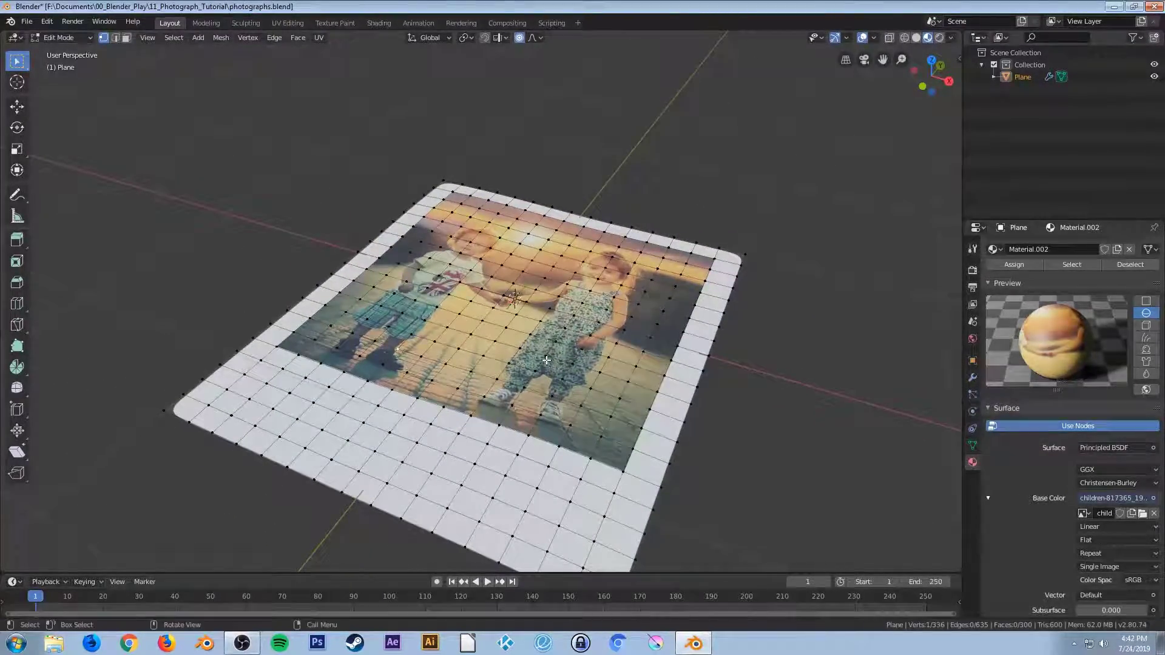
key(KP_3)
middle_drag(546, 360, 573, 347)
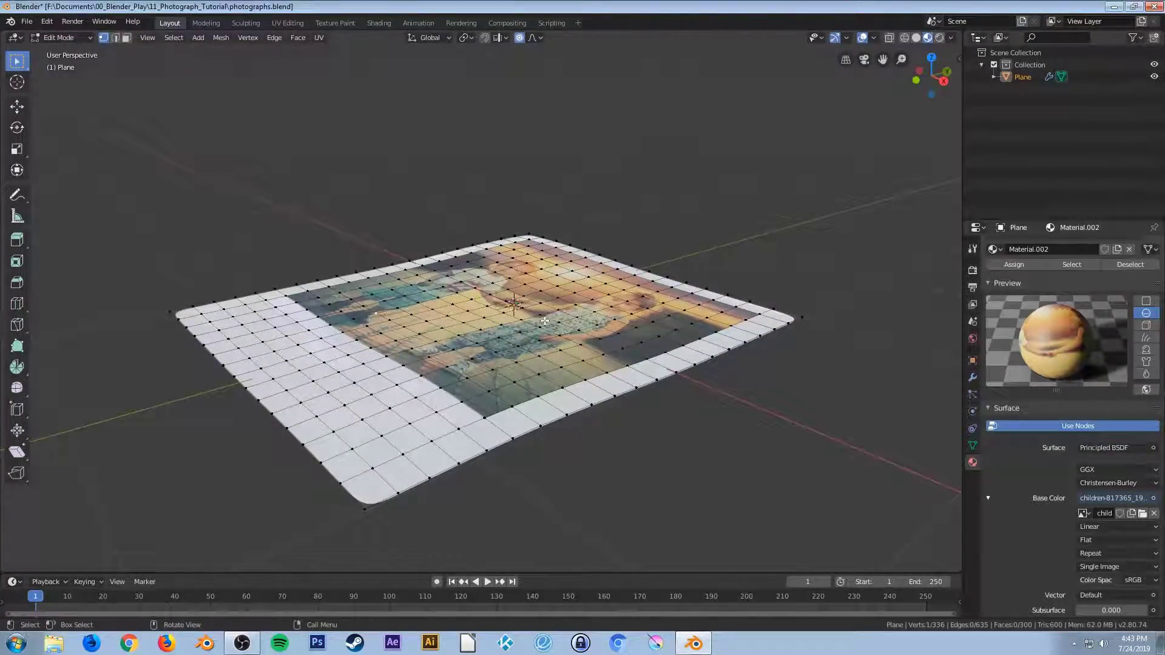
key(KP_3)
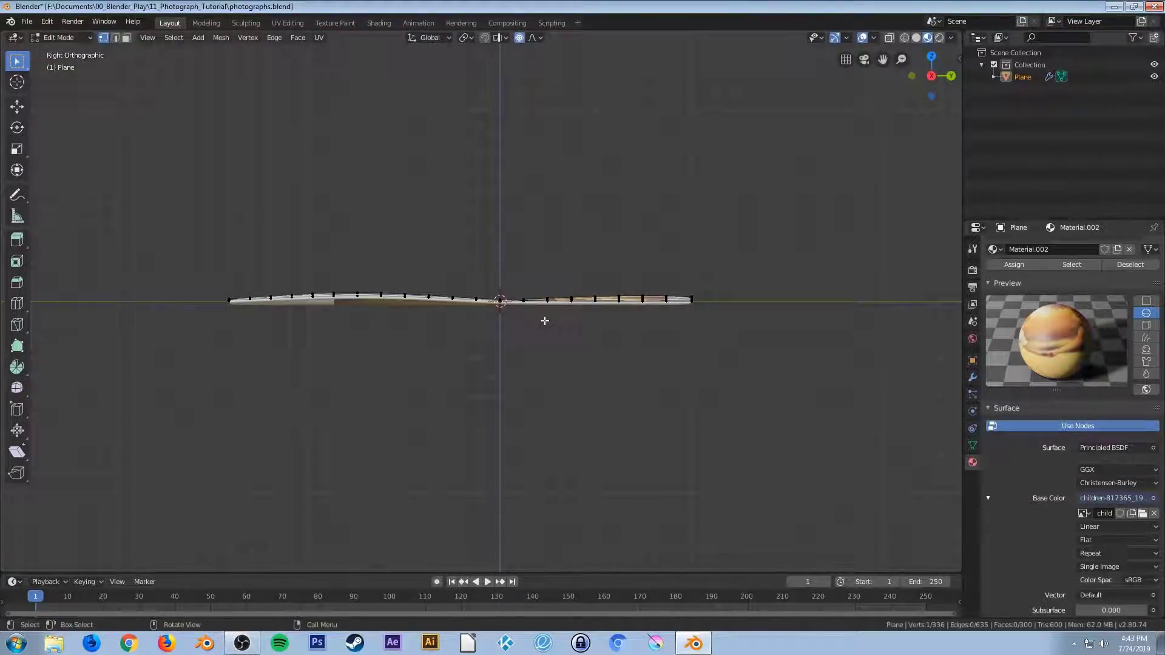
key(g)
key(z)
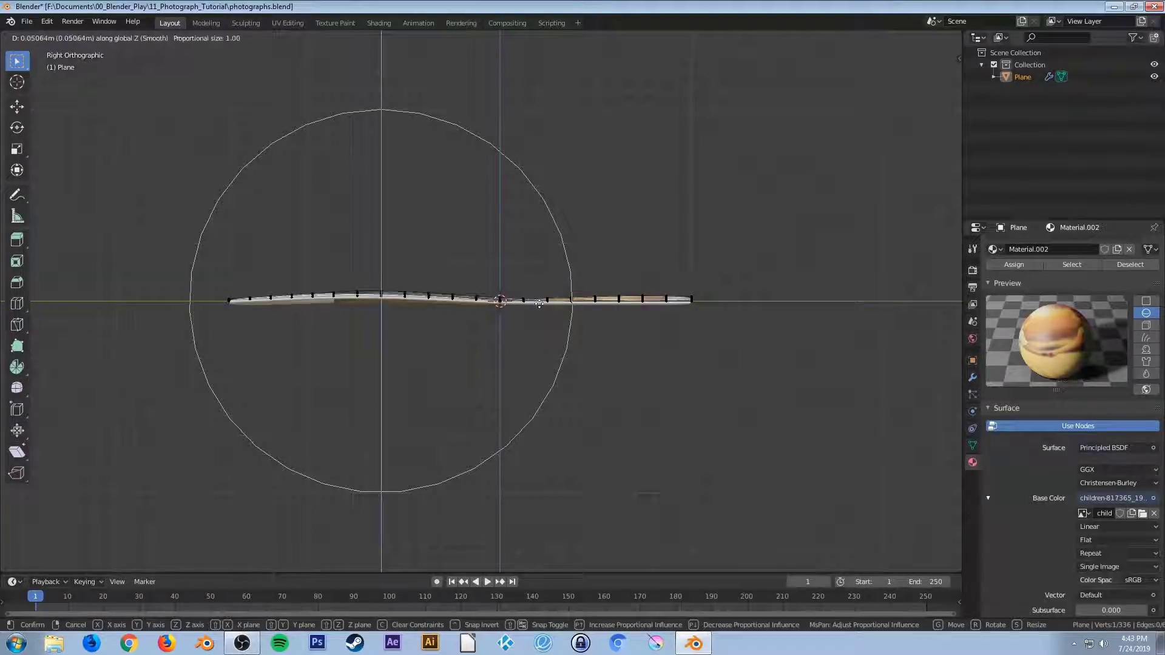
scroll(527, 278, up, 3)
scroll(527, 278, up, 2)
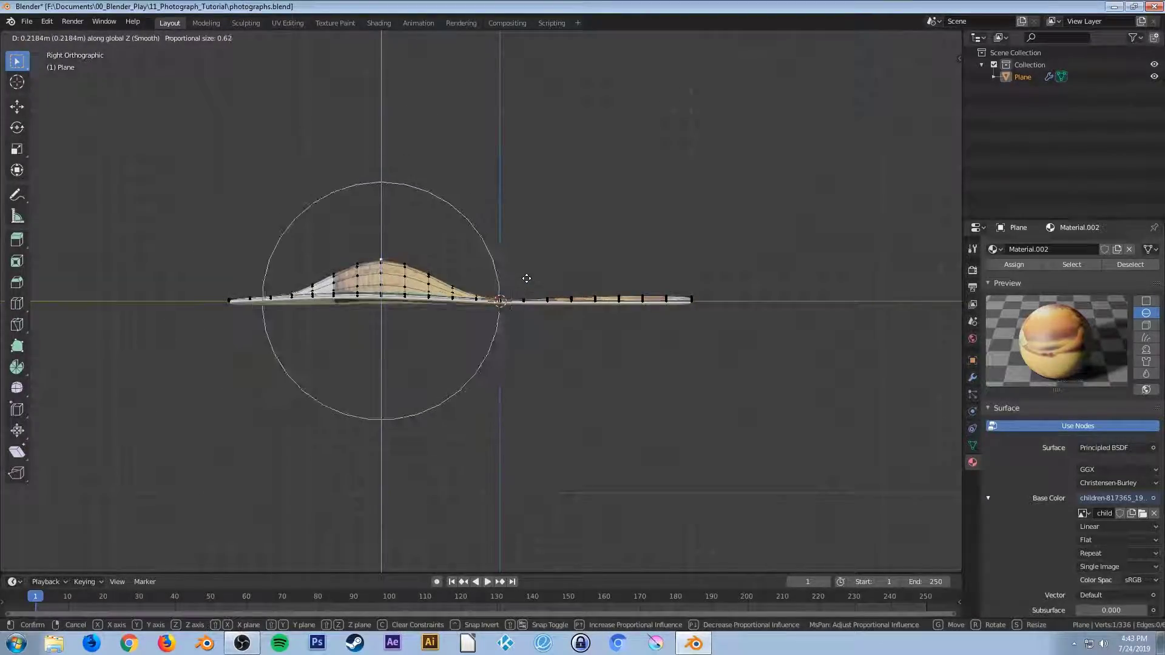
scroll(527, 279, up, 2)
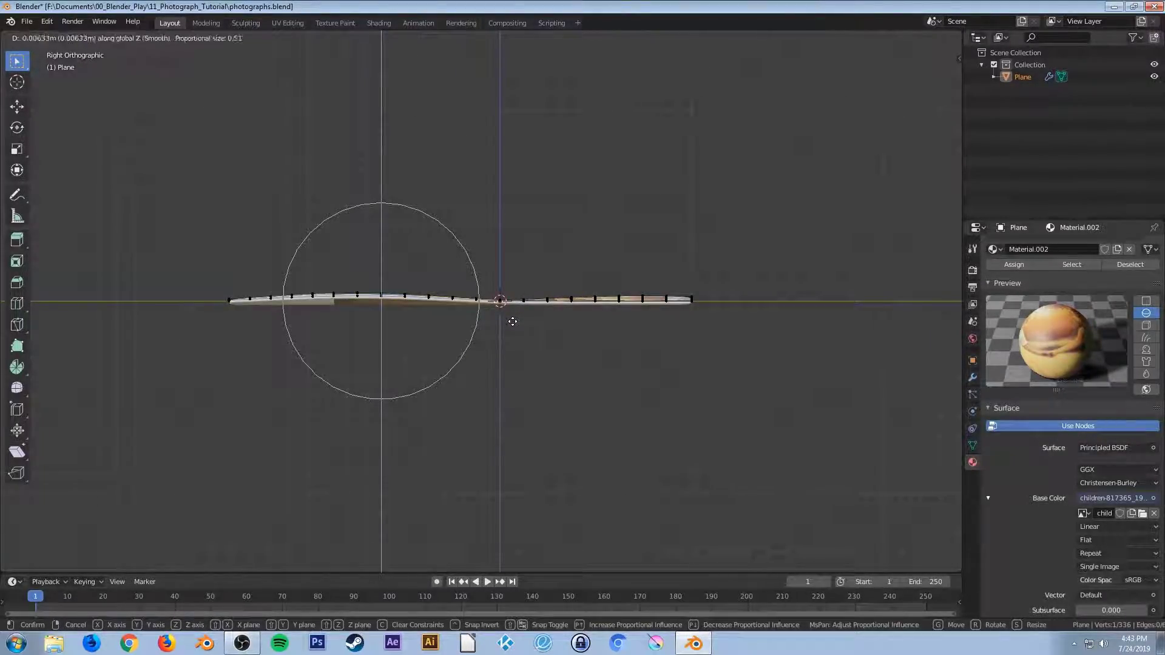
click(511, 318)
In a perspective view, raise the selected vertex about 0.04 m along Z with smooth proportional size 0.51
middle_drag(512, 318, 532, 289)
key(g)
key(z)
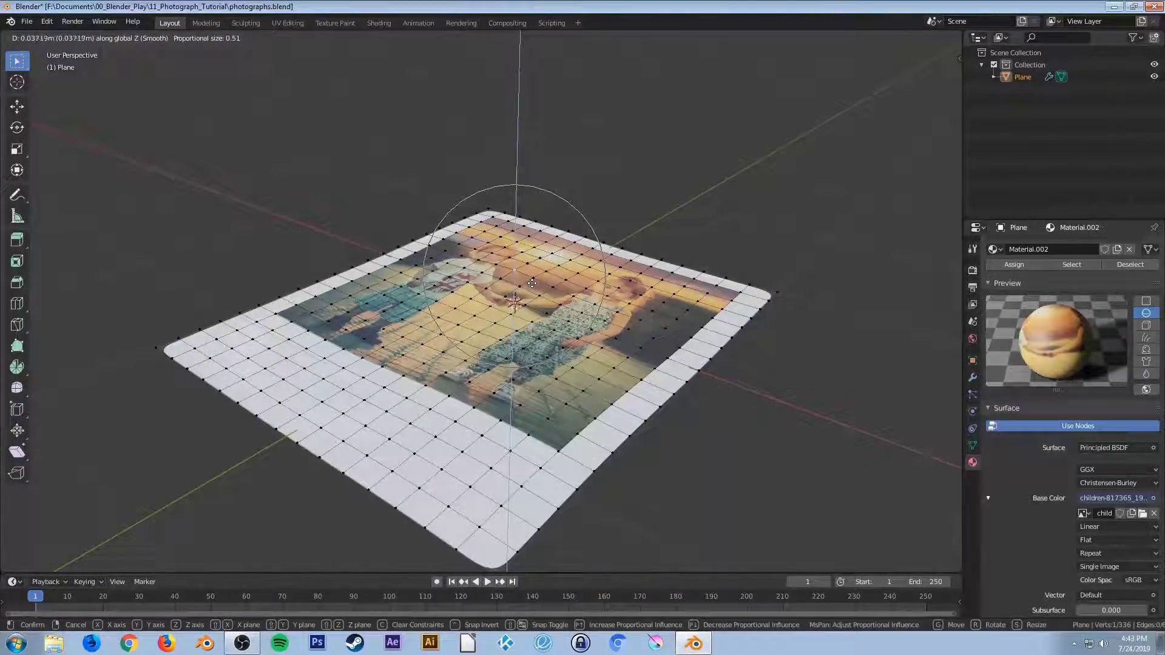
click(555, 281)
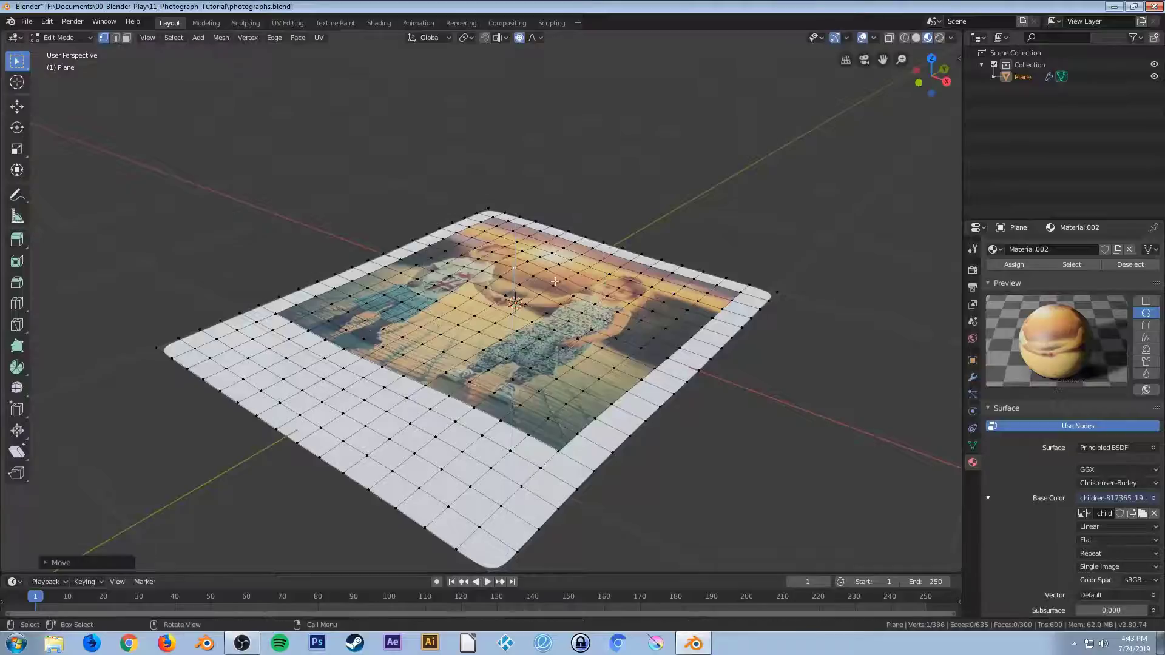
Raise a vertex near the photo's upper-right image area about 0.04 m along Z with smooth proportional size 0.51
click(675, 295)
key(g)
key(z)
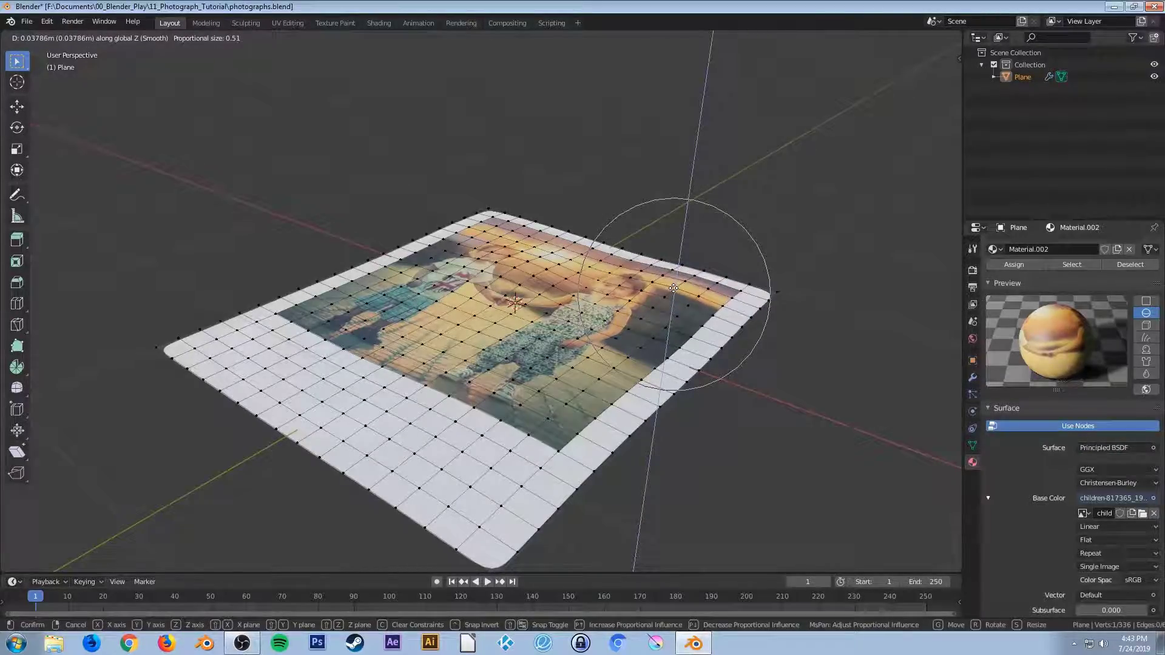
click(673, 283)
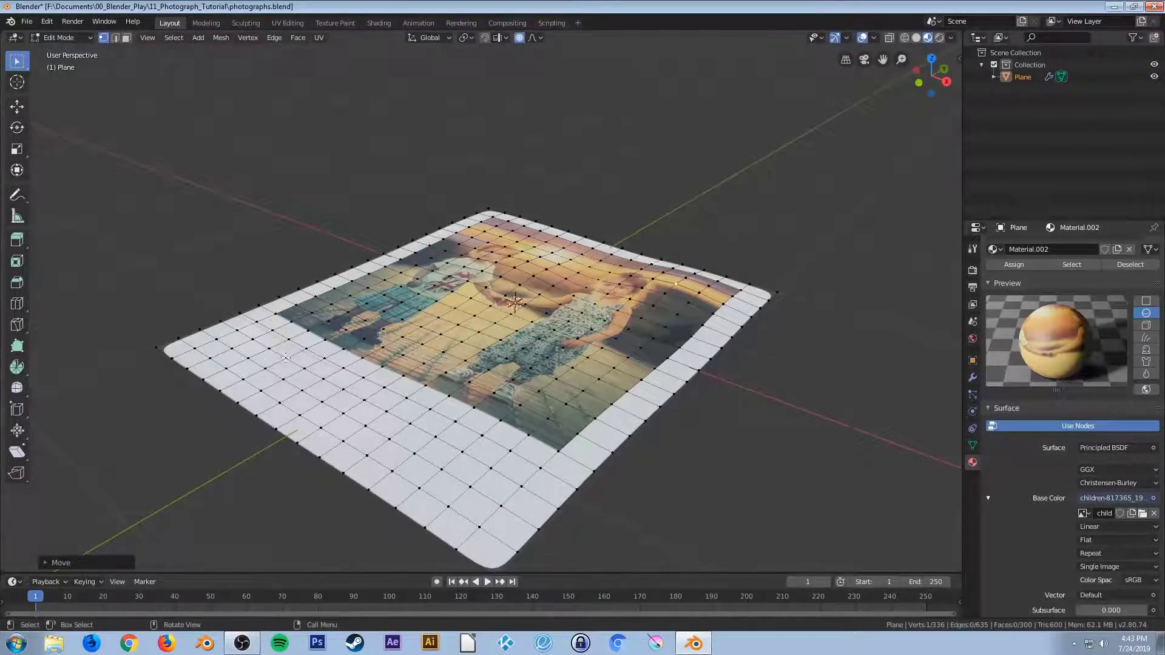
Raise a vertex in the wide white border near the photo's lower-left corner about 0.02 m along Z with proportional size 0.51
click(251, 358)
key(g)
key(z)
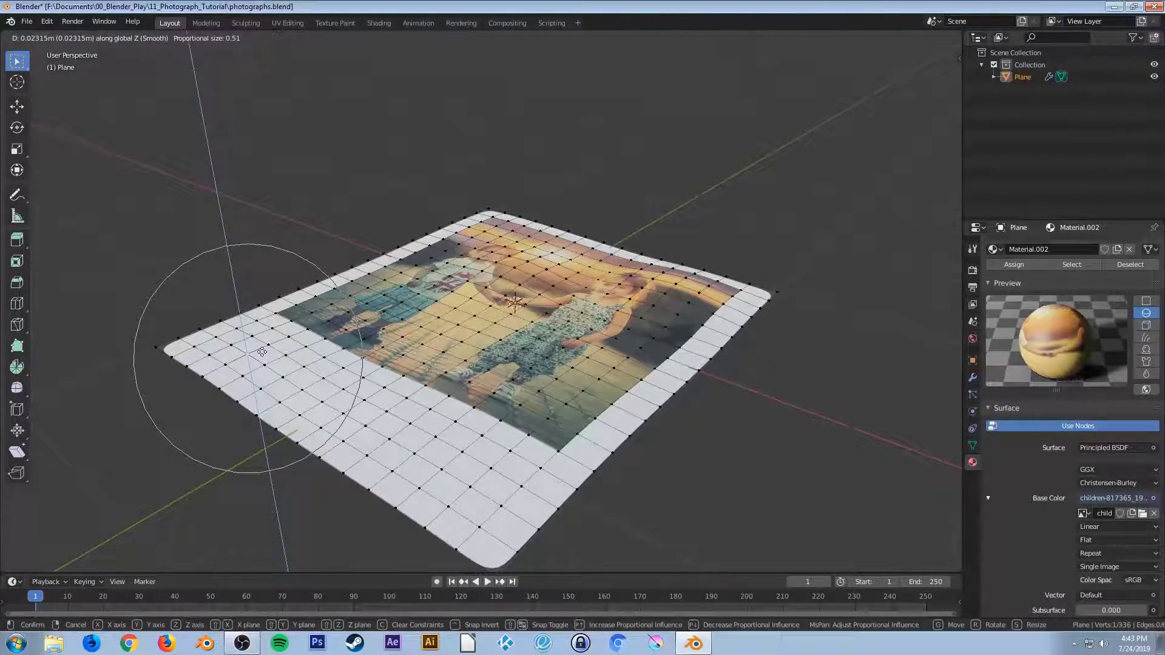
click(259, 351)
Return to Object Mode, examine the bent photo from several angles and save the file
middle_drag(258, 352, 403, 290)
key(Tab)
scroll(490, 345, up, 3)
mouse_move(494, 347)
middle_down()
mouse_move(479, 353)
mouse_move(503, 349)
middle_up()
middle_drag(803, 341, 498, 321)
middle_drag(471, 391, 549, 436)
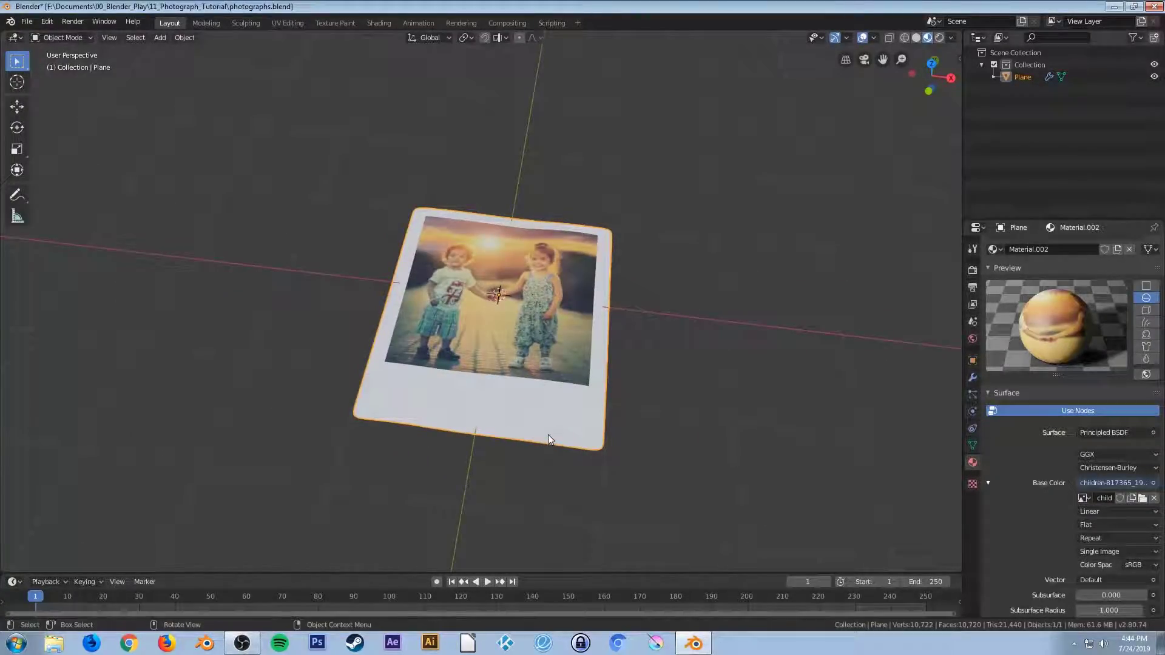
key(ctrl+s)
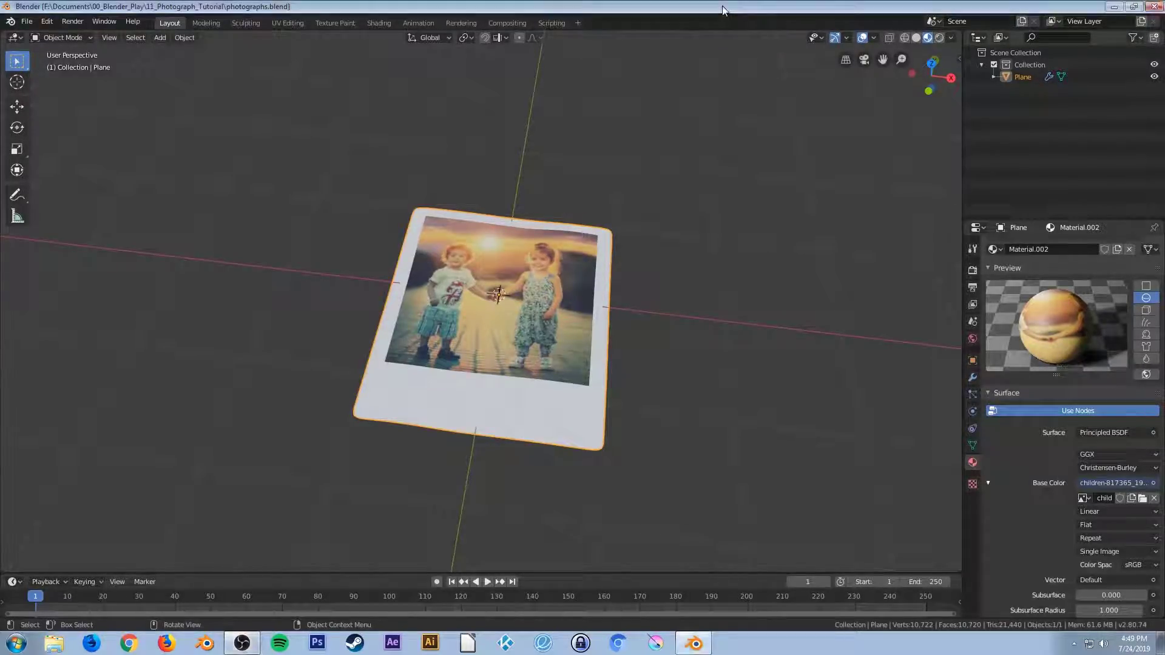
In the top view, duplicate the photo and place the copy about -2.55 m along X
click(555, 308)
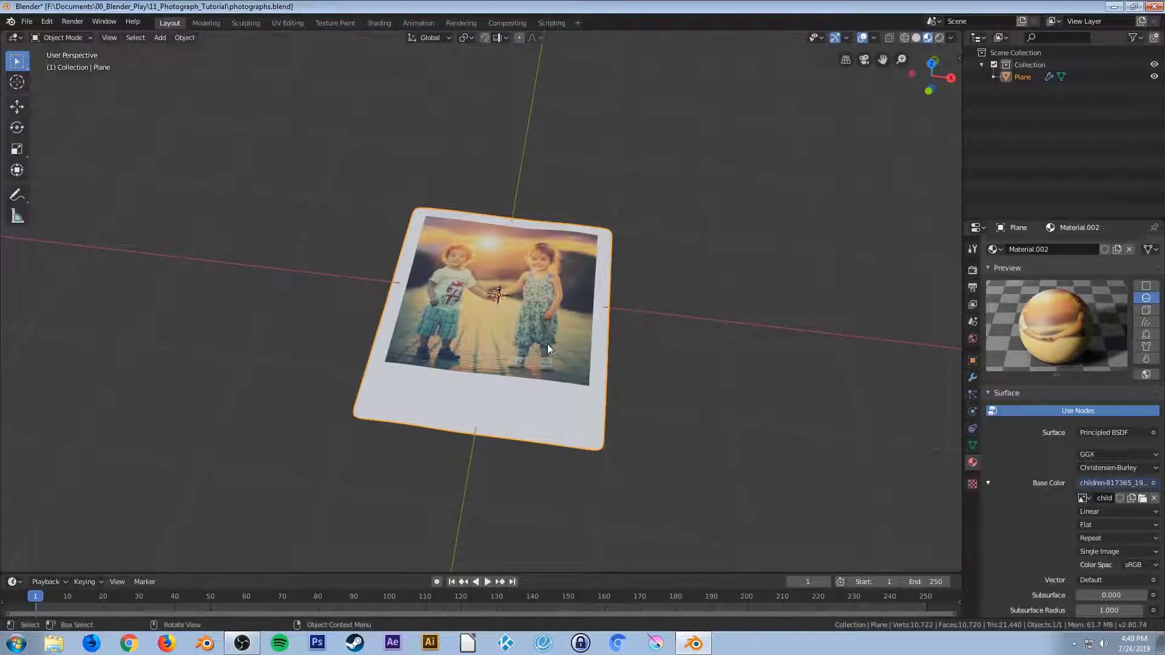
key(KP_7)
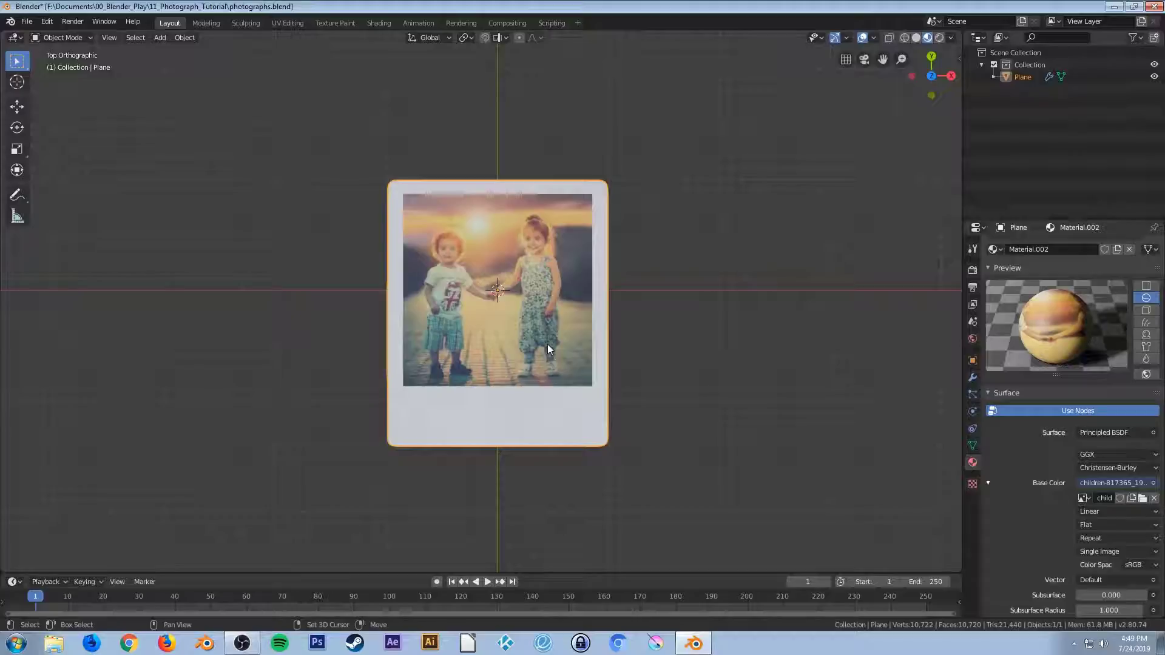
key(shift+d)
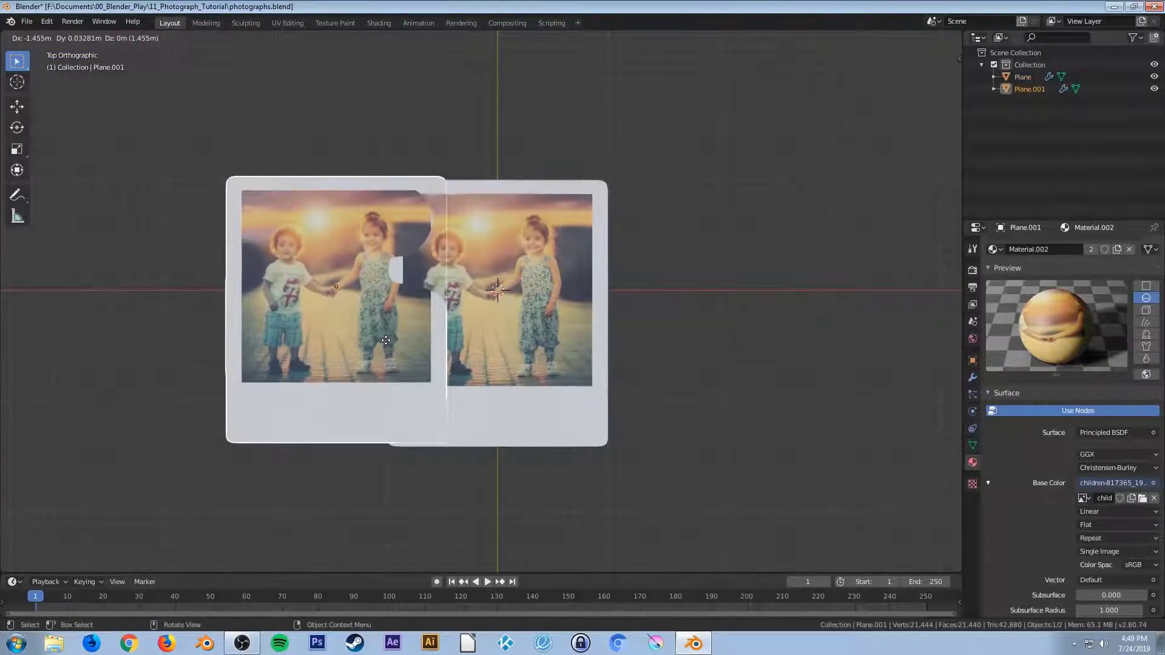
key(x)
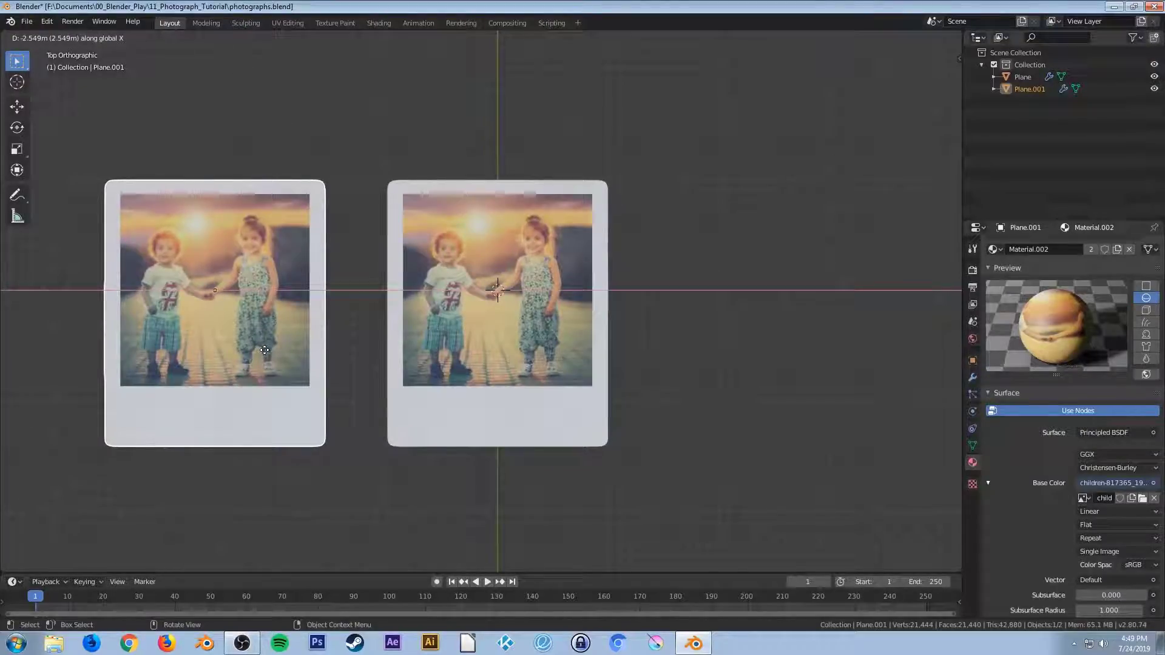
click(265, 350)
shift+middle_drag(257, 346, 464, 332)
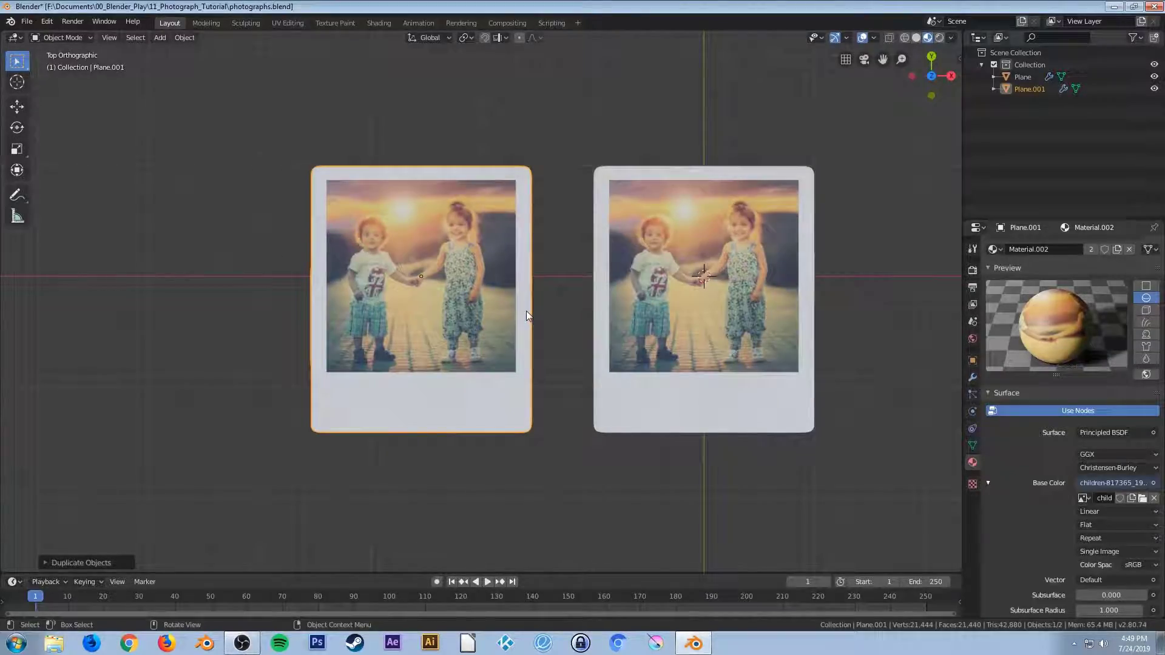
Give the copy its own separate photo material and replace its base color image with blonde-1867768_1920.jpg
scroll(1080, 399, up, 3)
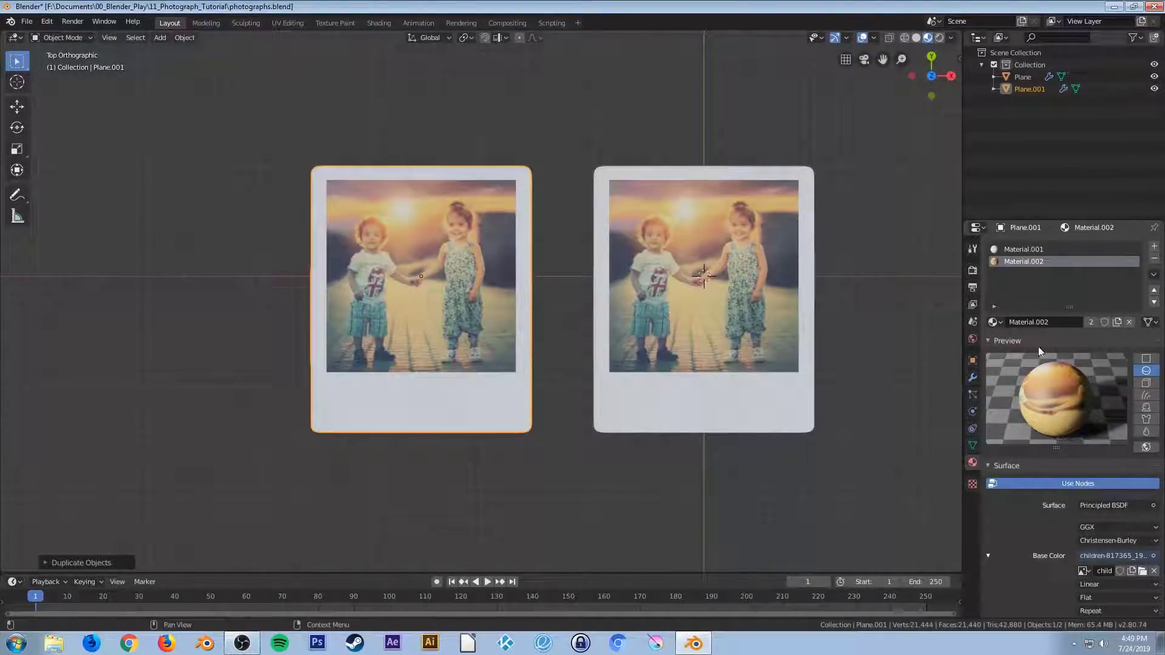
click(1117, 322)
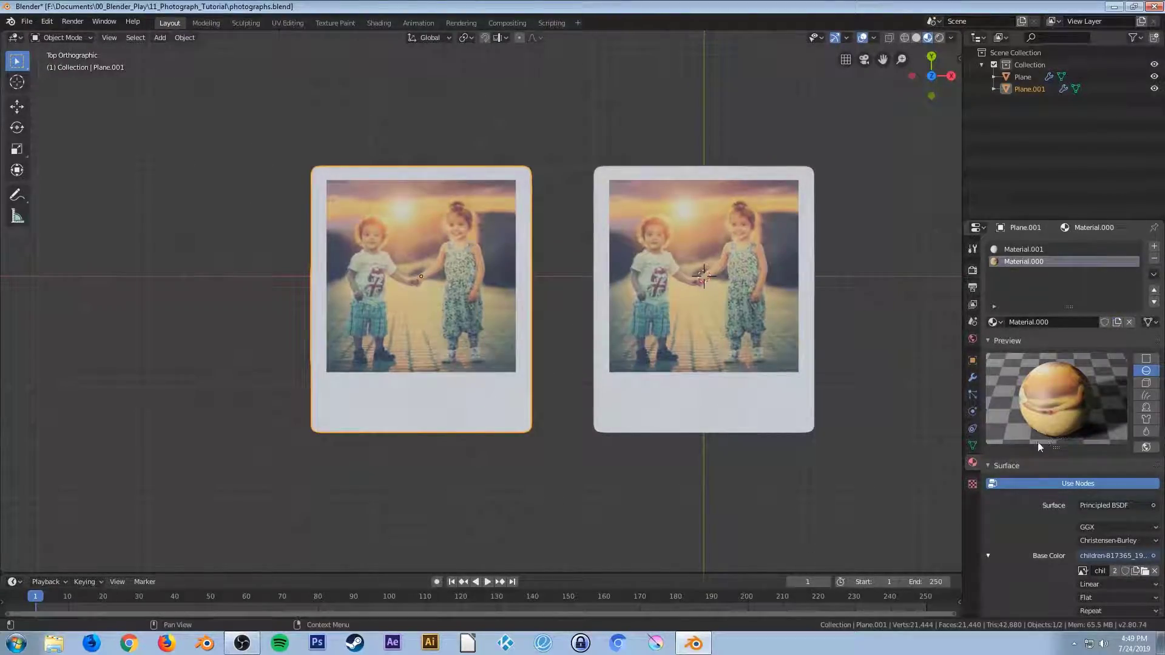
click(1145, 572)
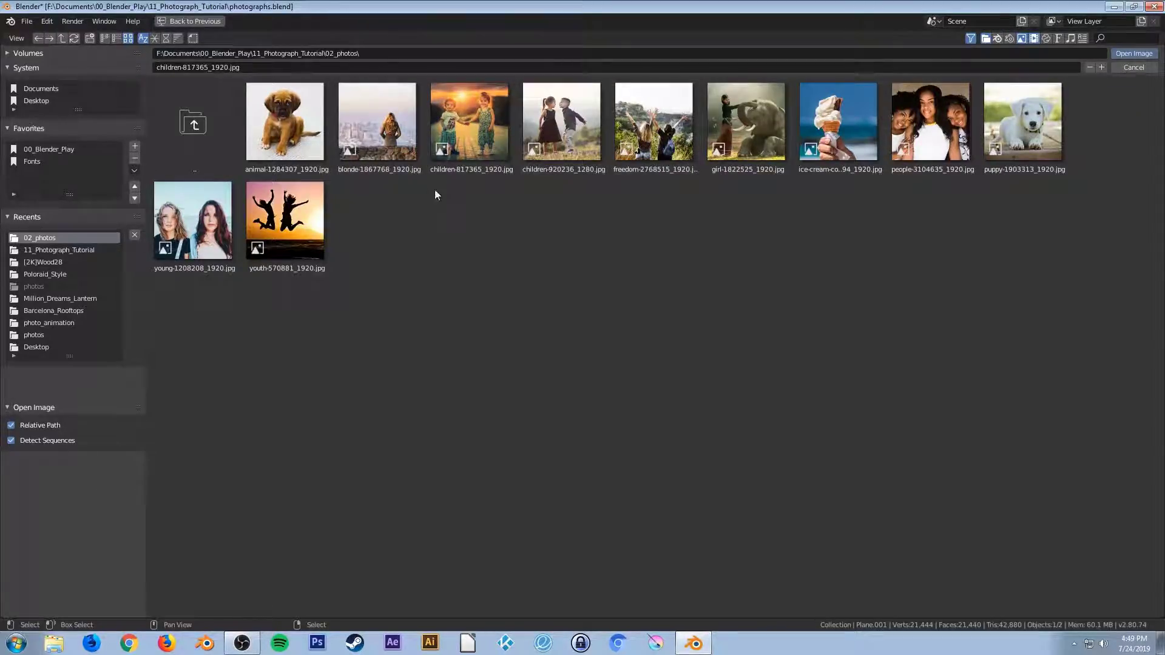
double_click(377, 123)
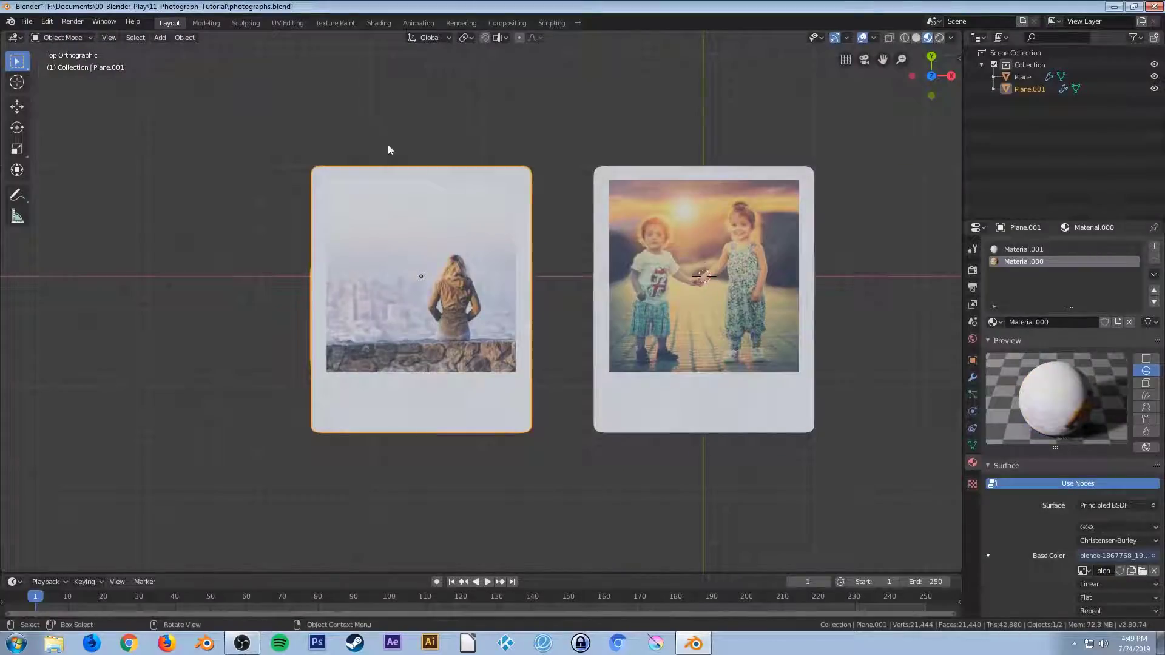
Duplicate the blonde photo farther along negative X and give the copy a separate material using the image animal-1284307_1920.jpg
shift+middle_drag(421, 295, 522, 296)
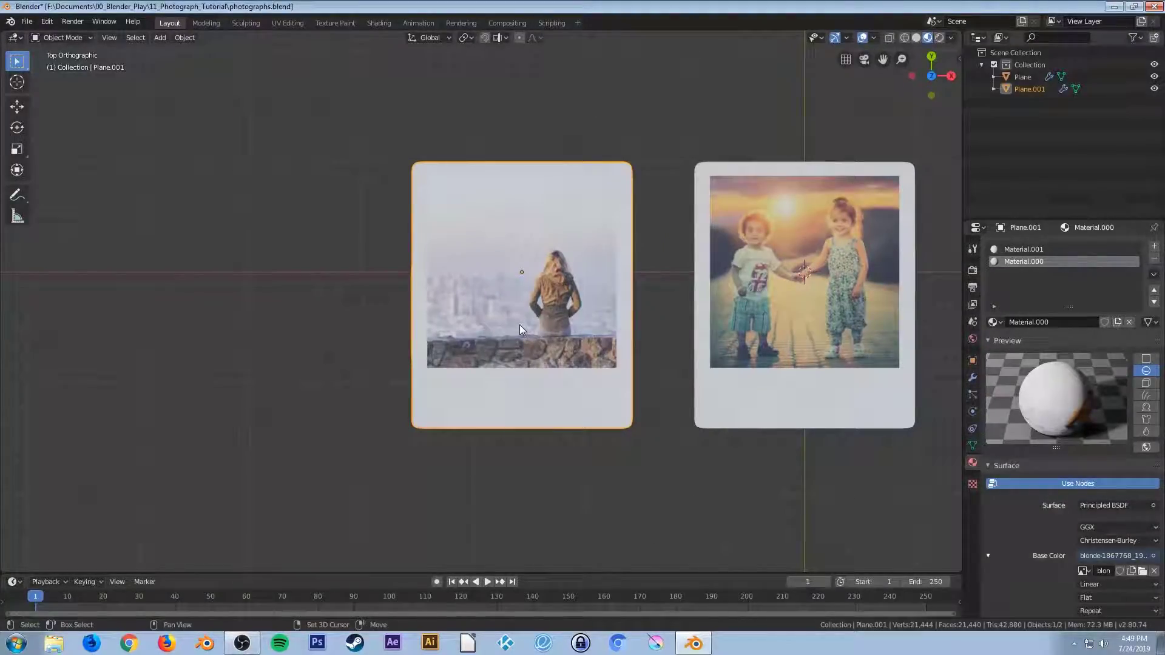
key(shift+d)
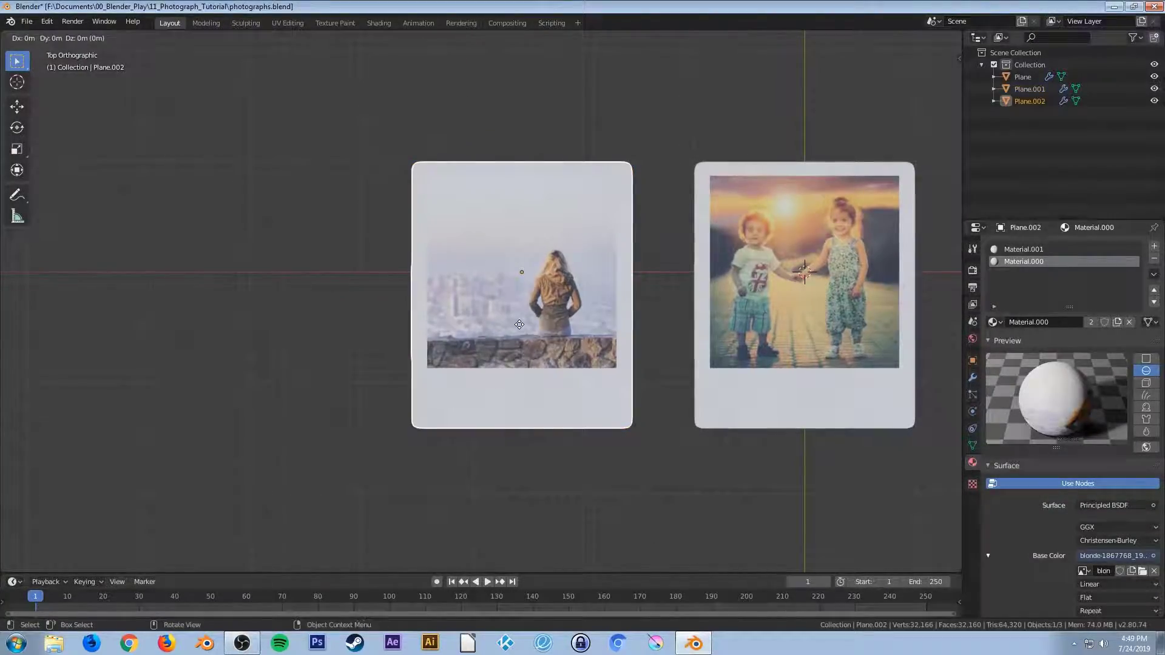
click(371, 321)
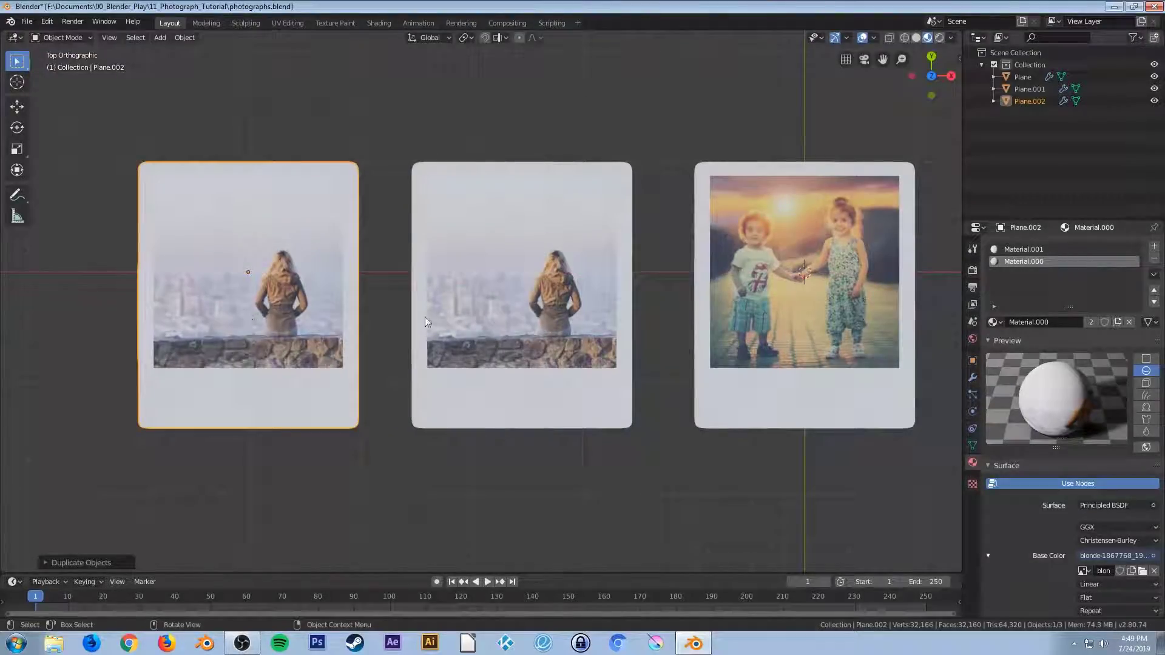
click(1116, 323)
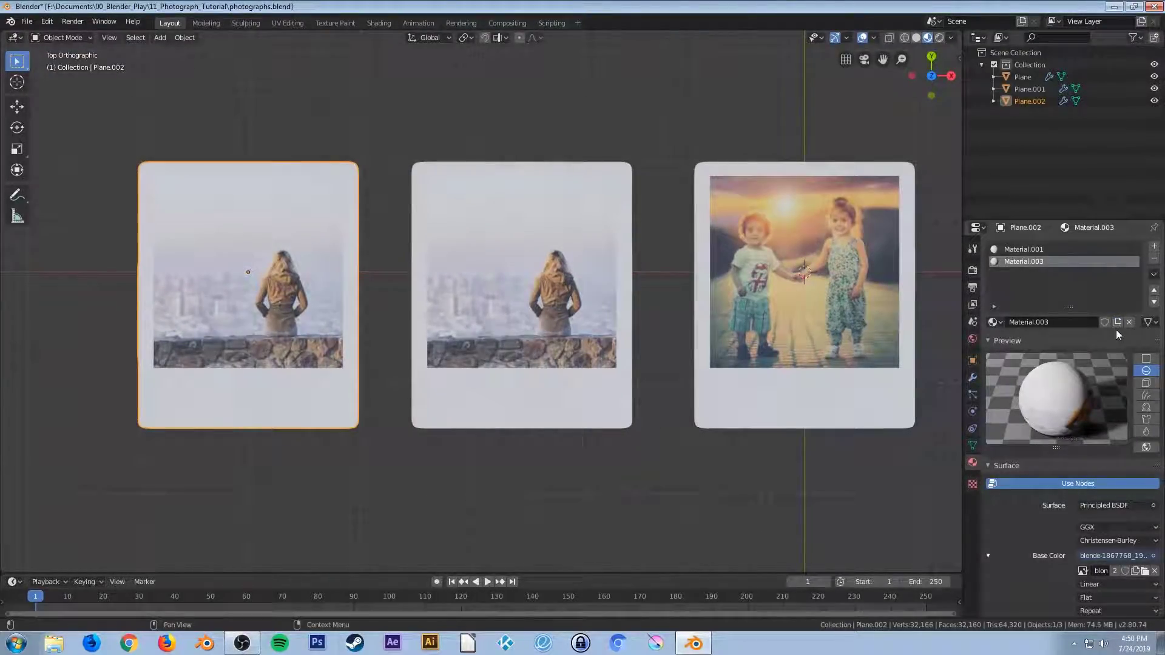
click(1144, 572)
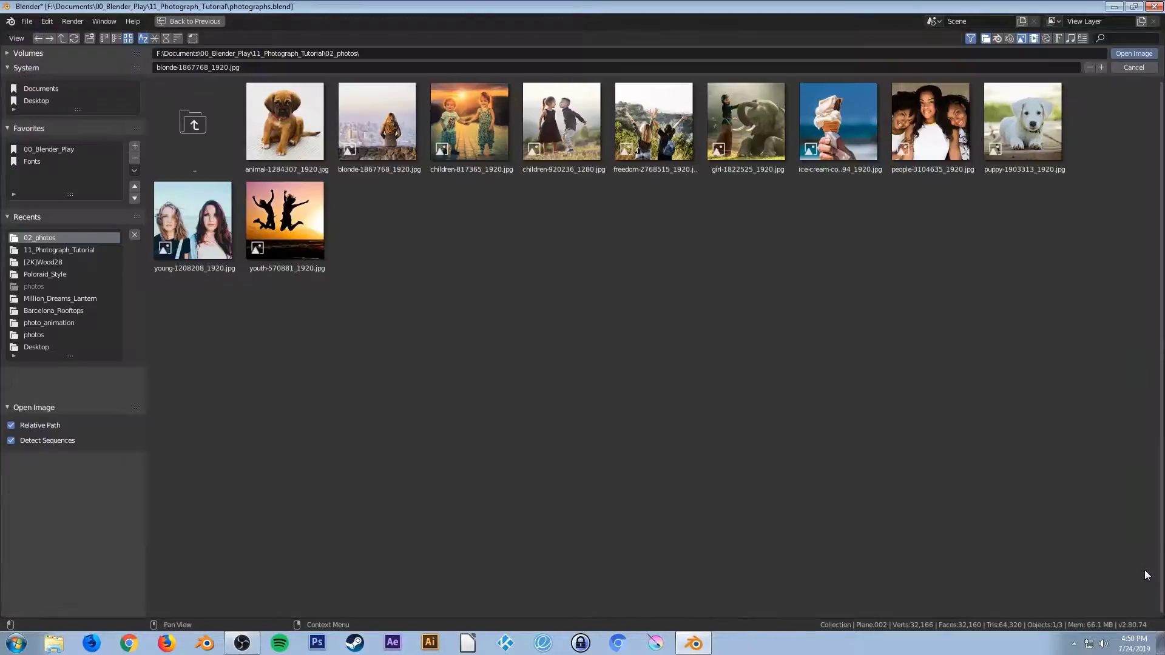
double_click(295, 140)
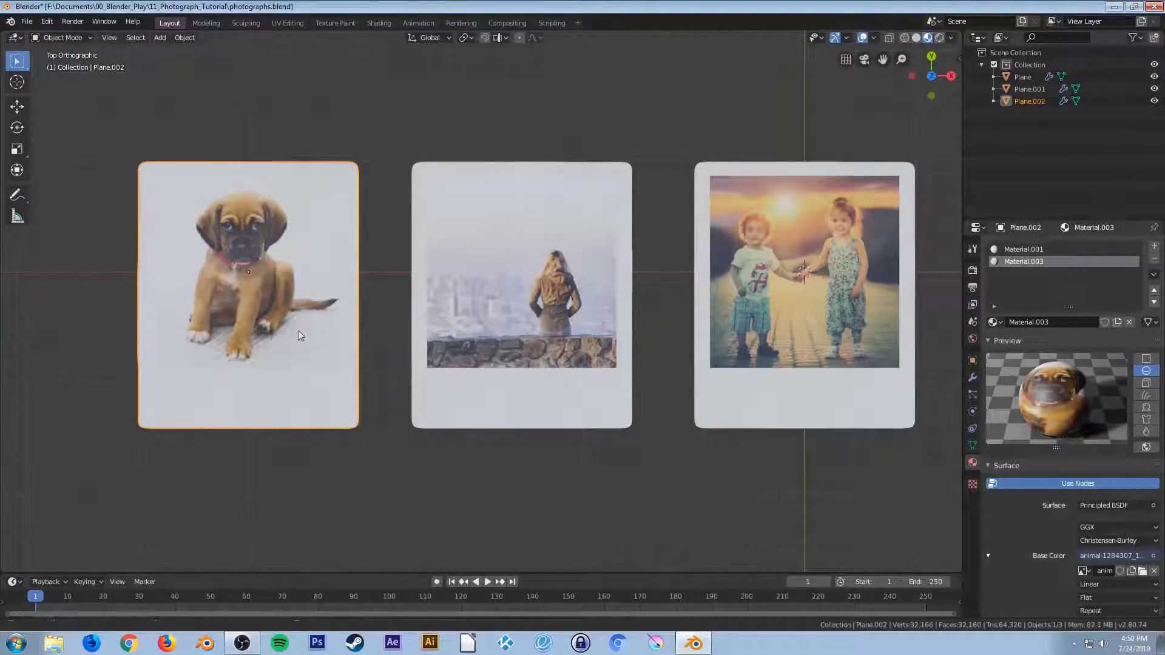
Duplicate the puppy photo farther along negative X and give the copy a separate material using the image girl-1822525_1920.jpg
shift+middle_drag(297, 330, 583, 343)
key(shift+d)
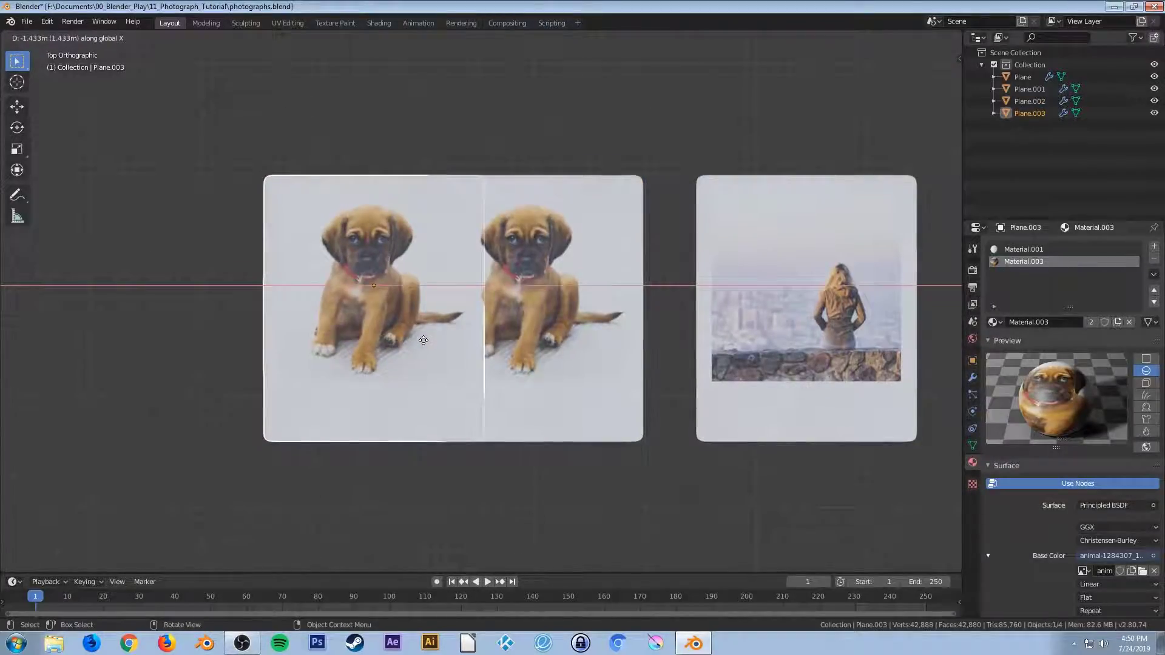
click(356, 353)
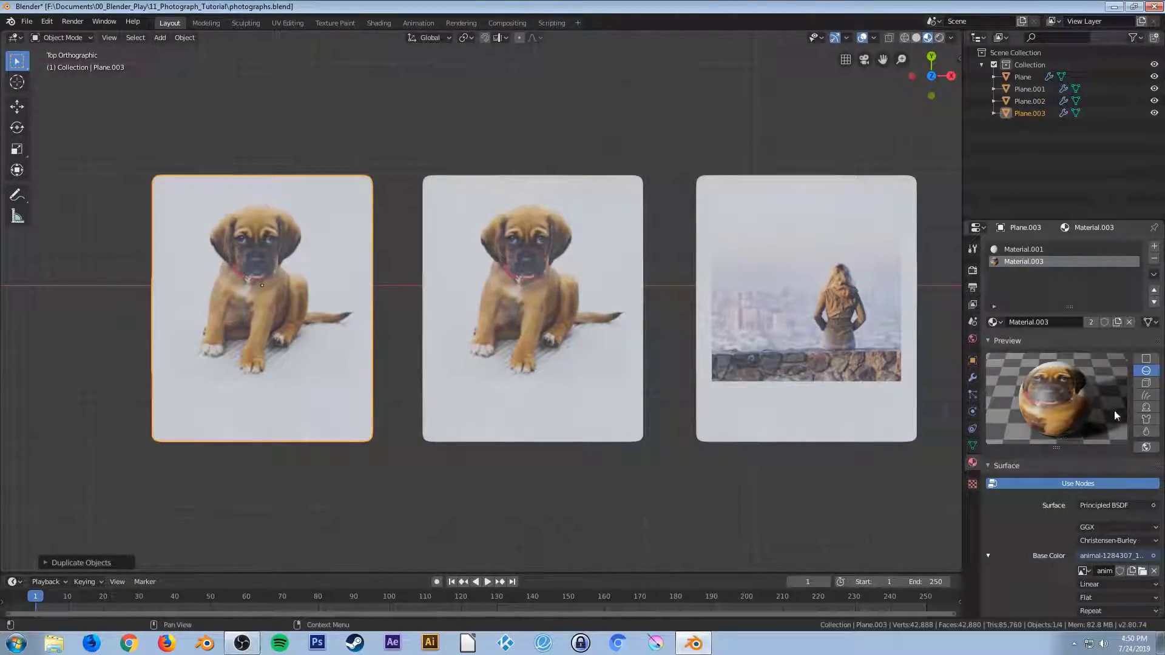
click(1118, 323)
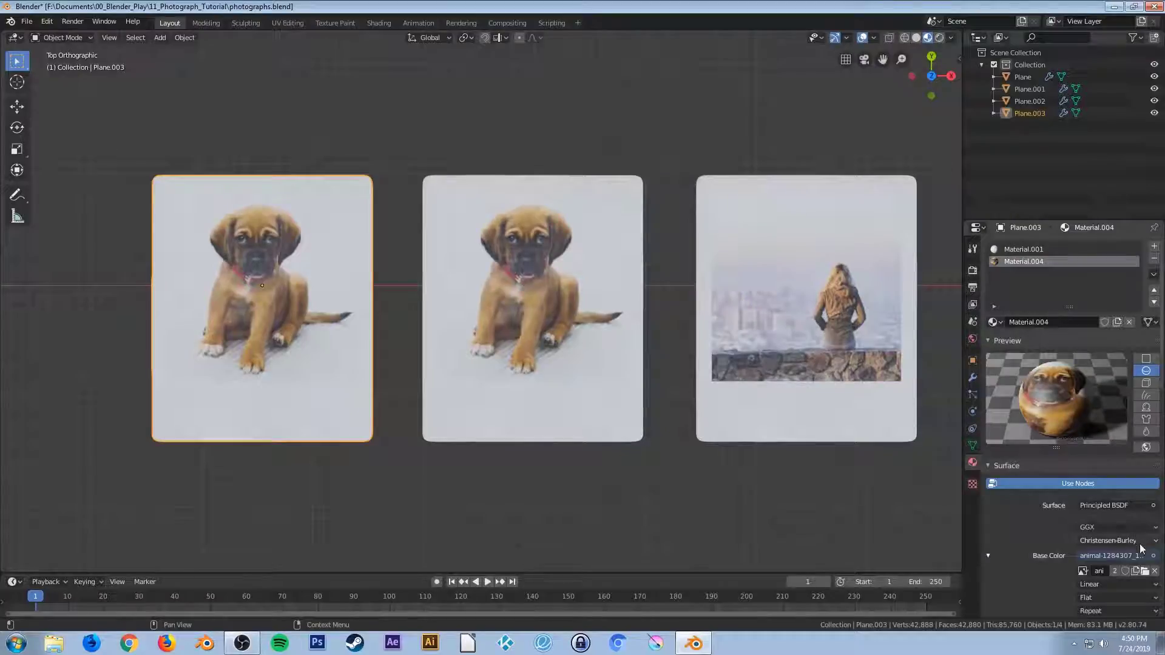
click(1144, 571)
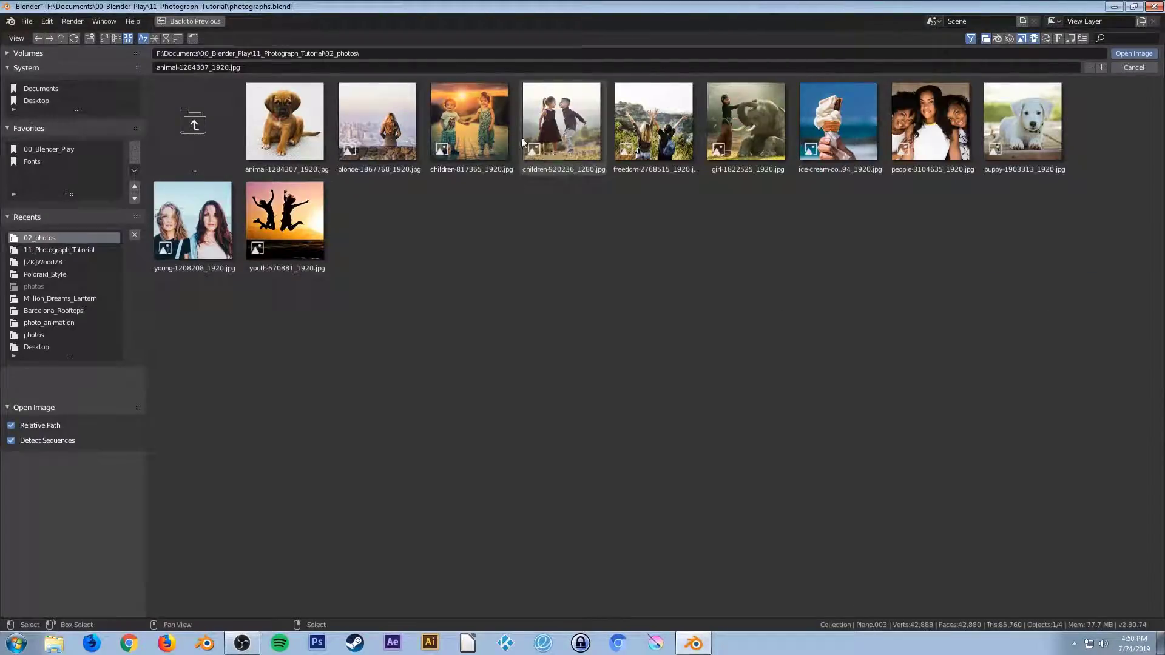
double_click(752, 112)
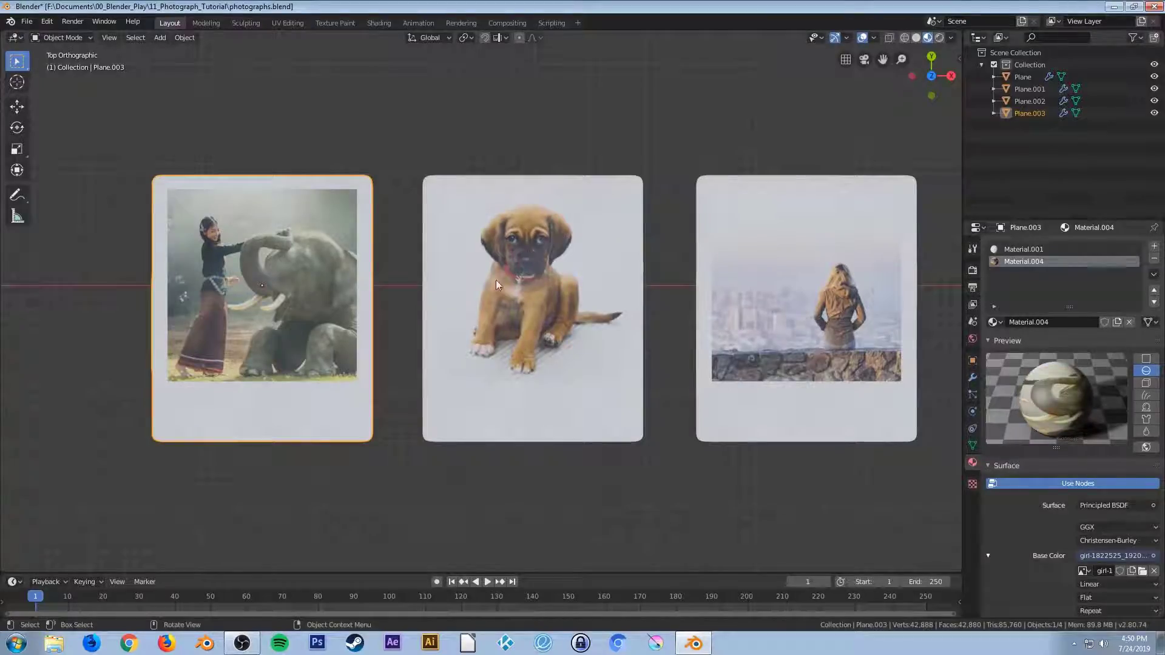
Duplicate the elephant photo along negative X as the fifth photo in the row
scroll(470, 329, down, 3)
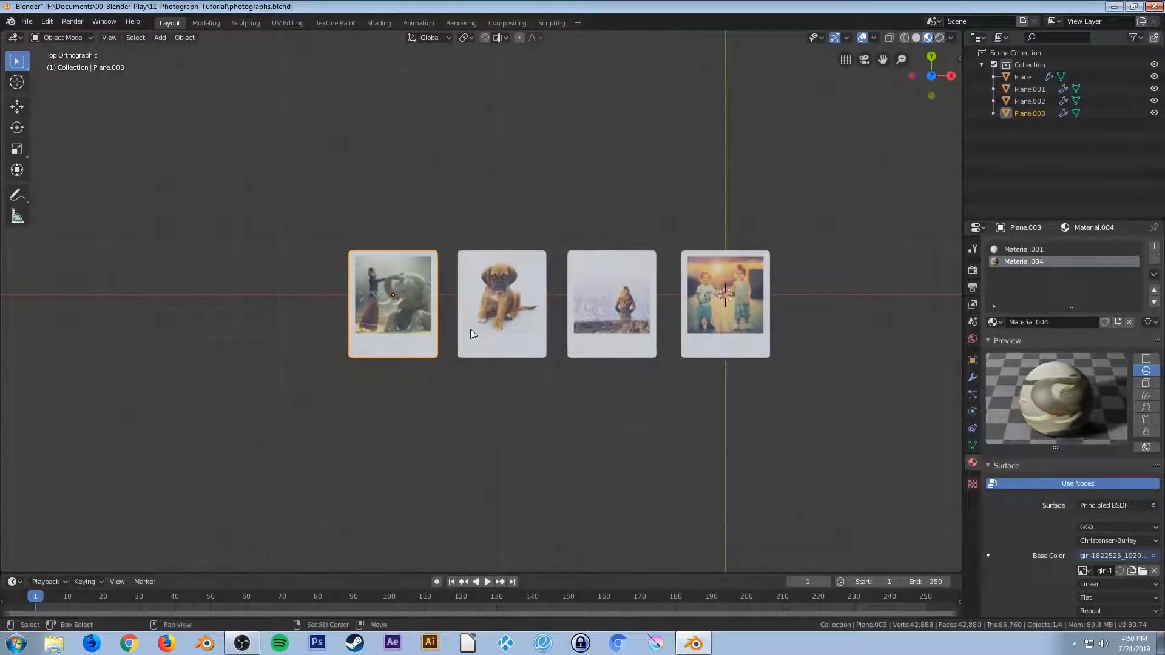
key(shift+d)
key(x)
click(299, 328)
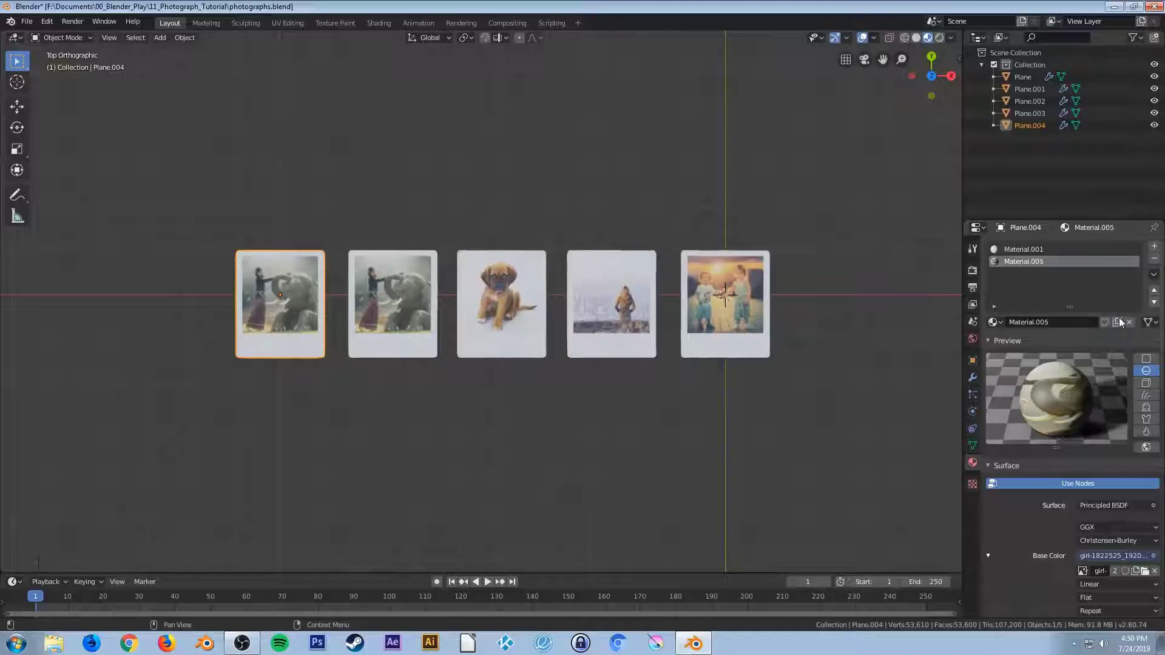
Replace the base color image of the fifth photo's material with children-920236_1280.jpg
click(1143, 571)
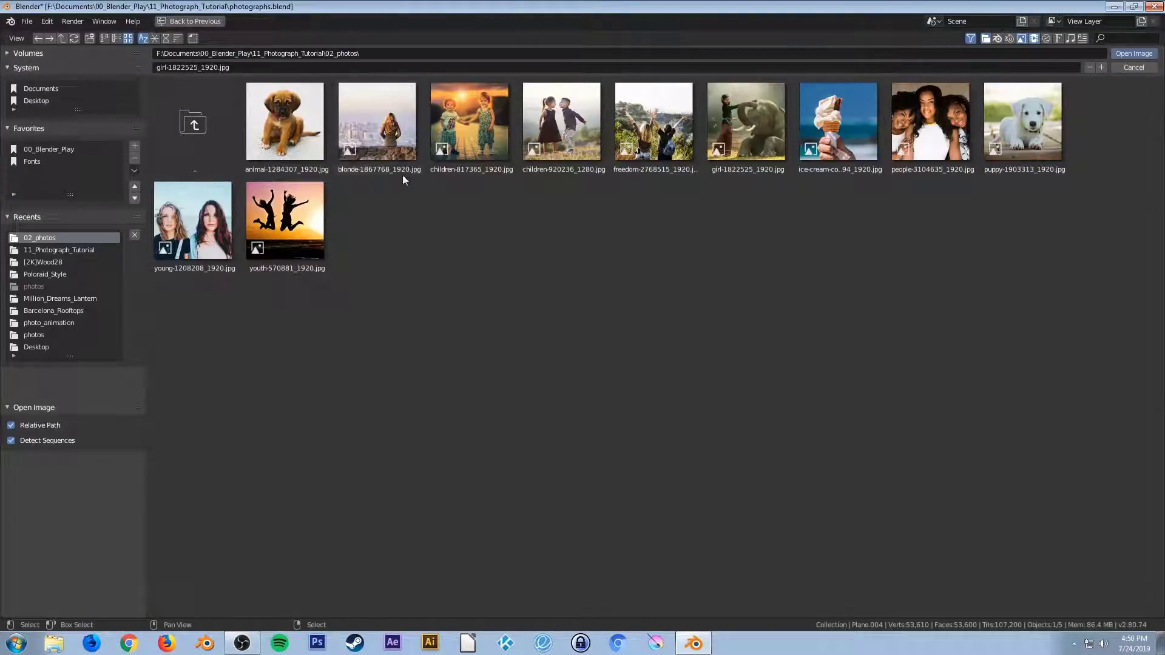
double_click(276, 118)
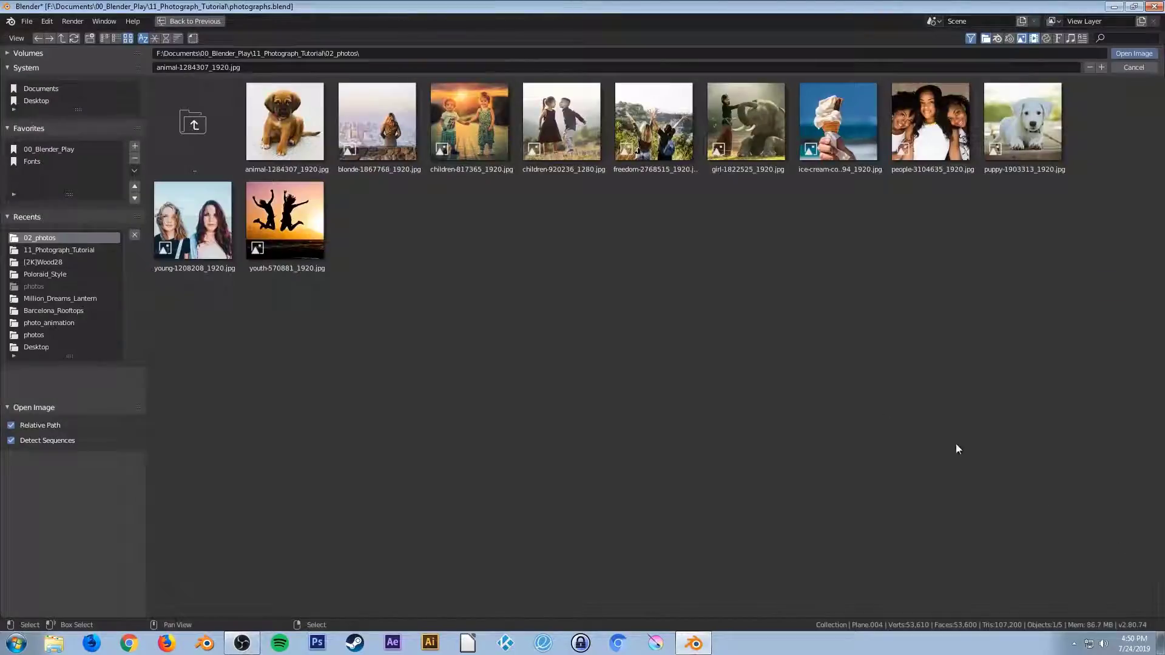
click(1145, 571)
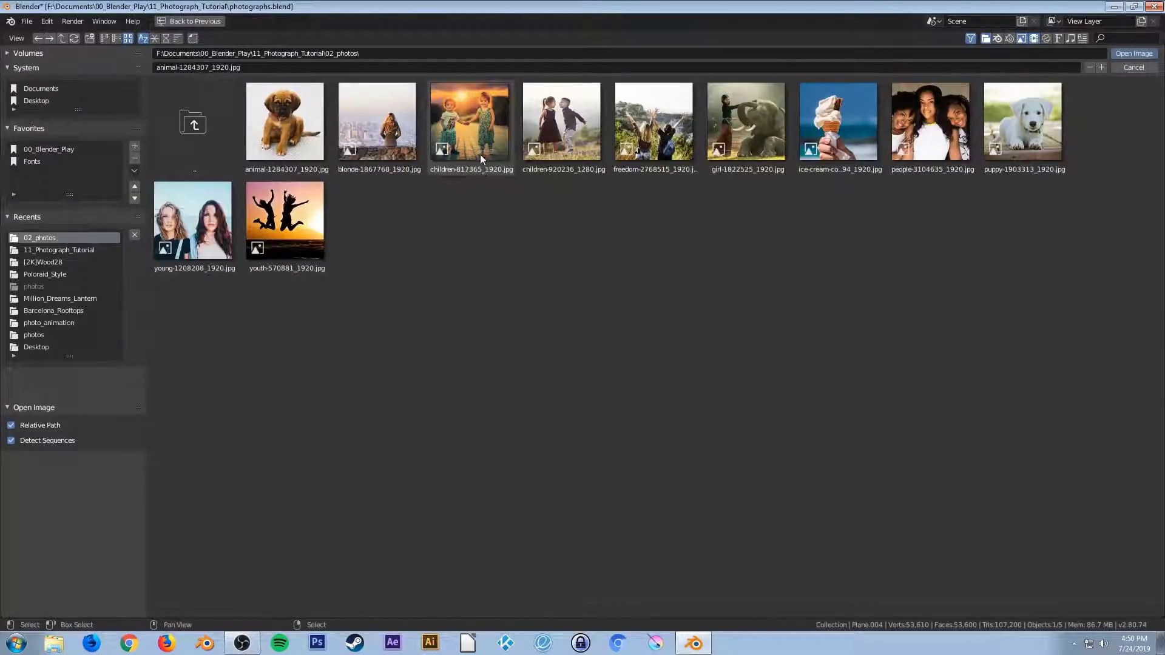
double_click(559, 130)
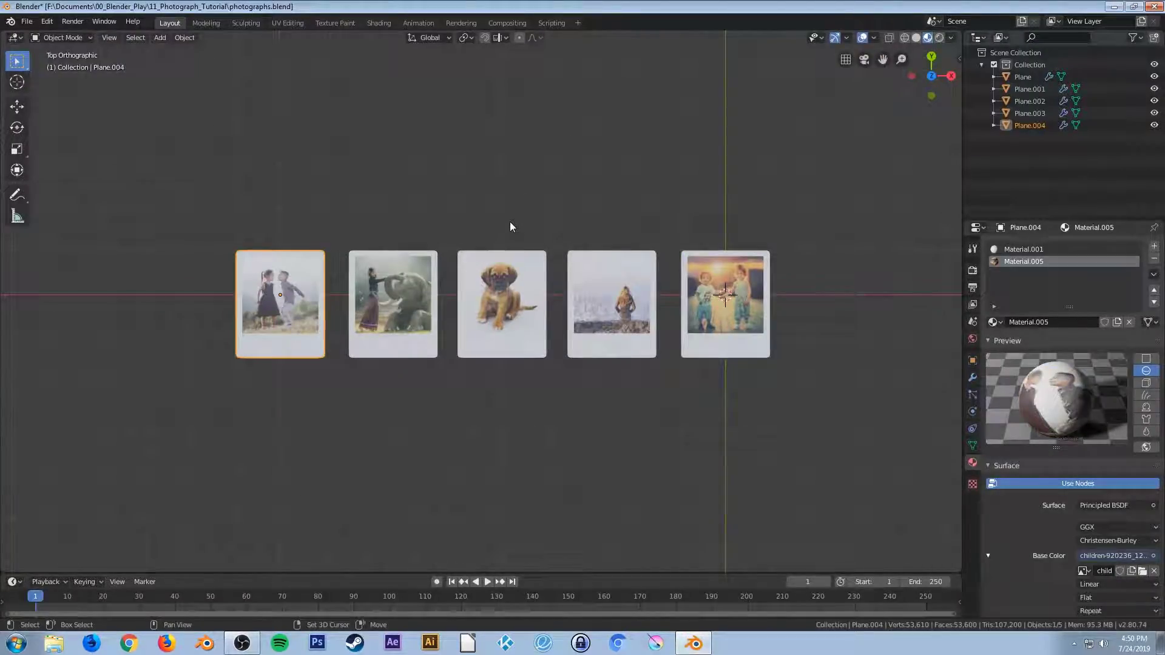
Duplicate the fifth photo farther along negative X and give the copy a separate material using the image ice-cream-cone-1274894_1920.jpg
key(shift+d)
key(x)
click(394, 219)
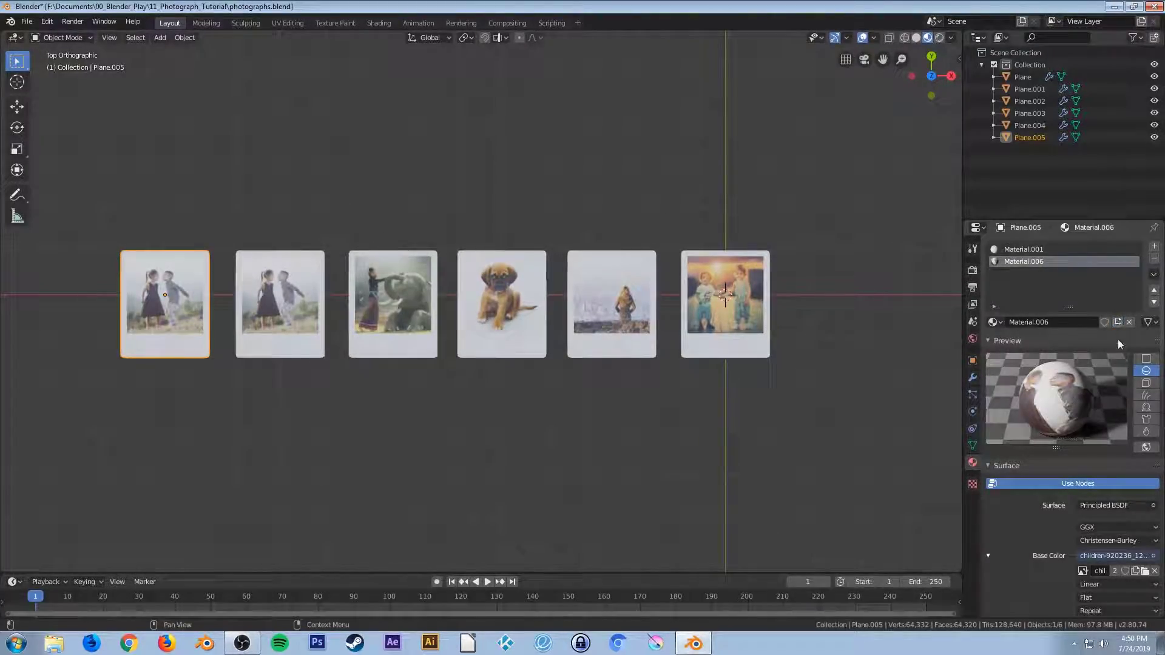
click(1144, 572)
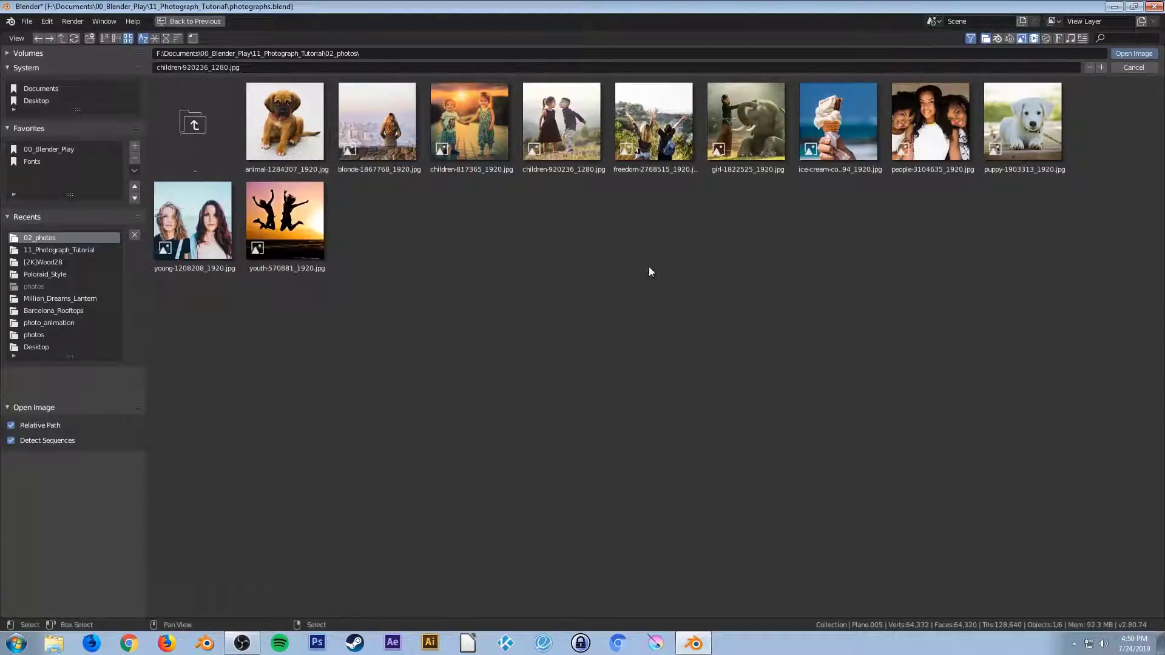
click(832, 131)
double_click(831, 128)
Duplicate the ice cream photo farther along negative X and give the copy a separate material using the image people-3104635_1920.jpg
shift+middle_drag(446, 307, 526, 309)
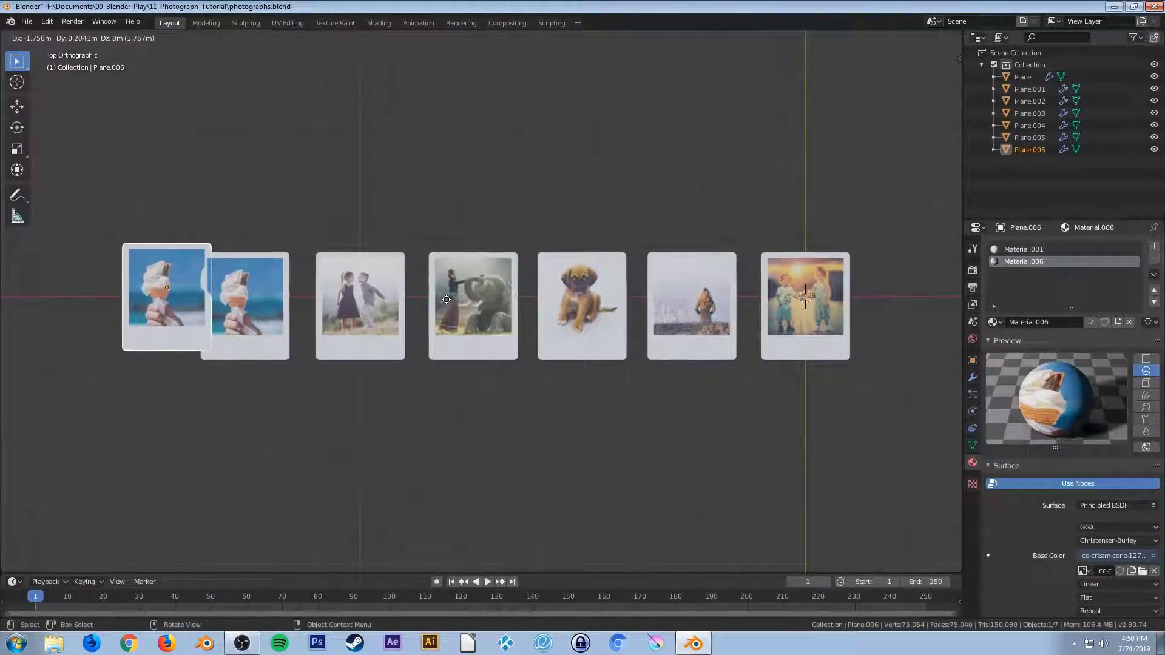
click(426, 305)
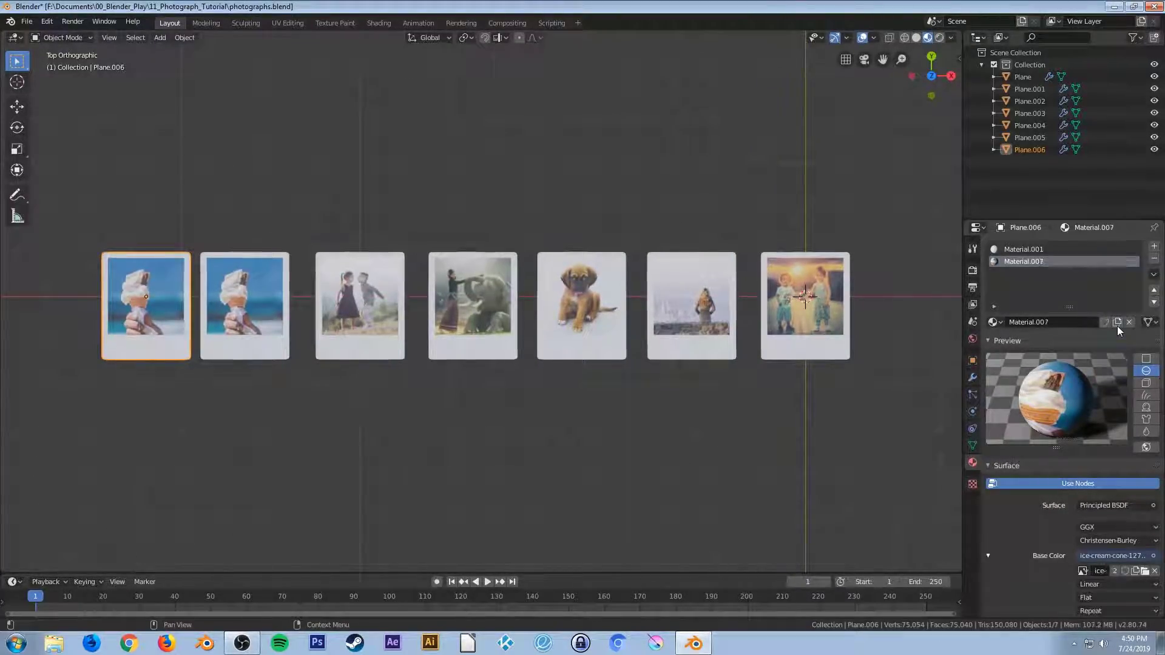
click(1143, 572)
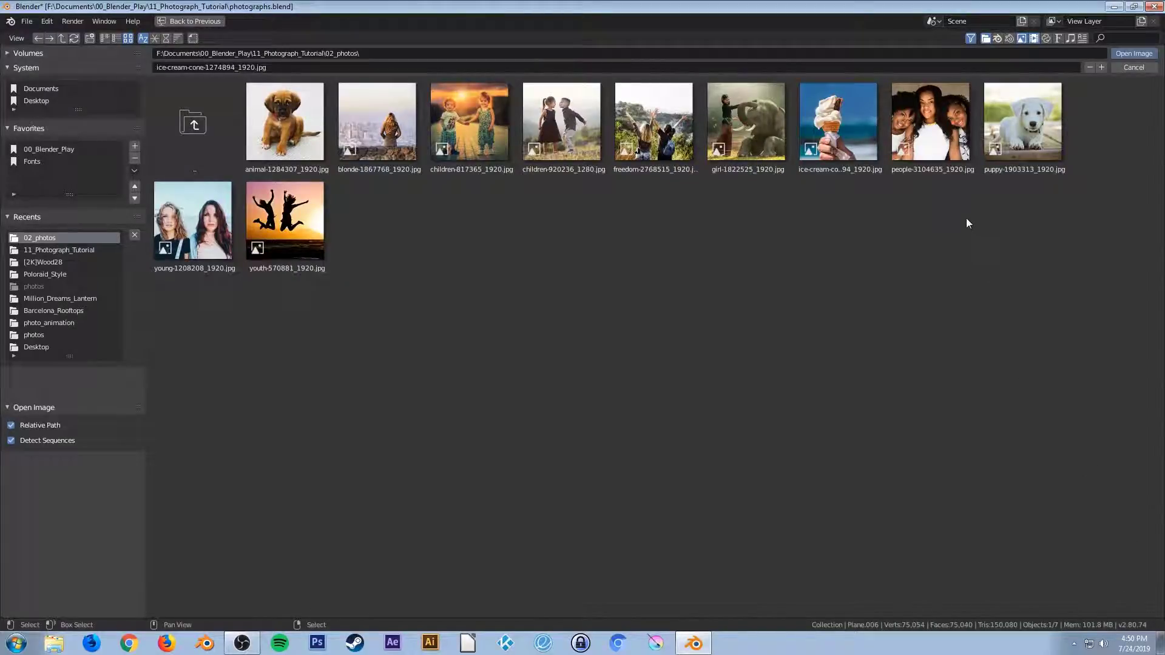
double_click(923, 123)
Duplicate the people photo farther along negative X and give the copy a separate material using the image puppy-1903313_1920.jpg
scroll(543, 285, down, 1)
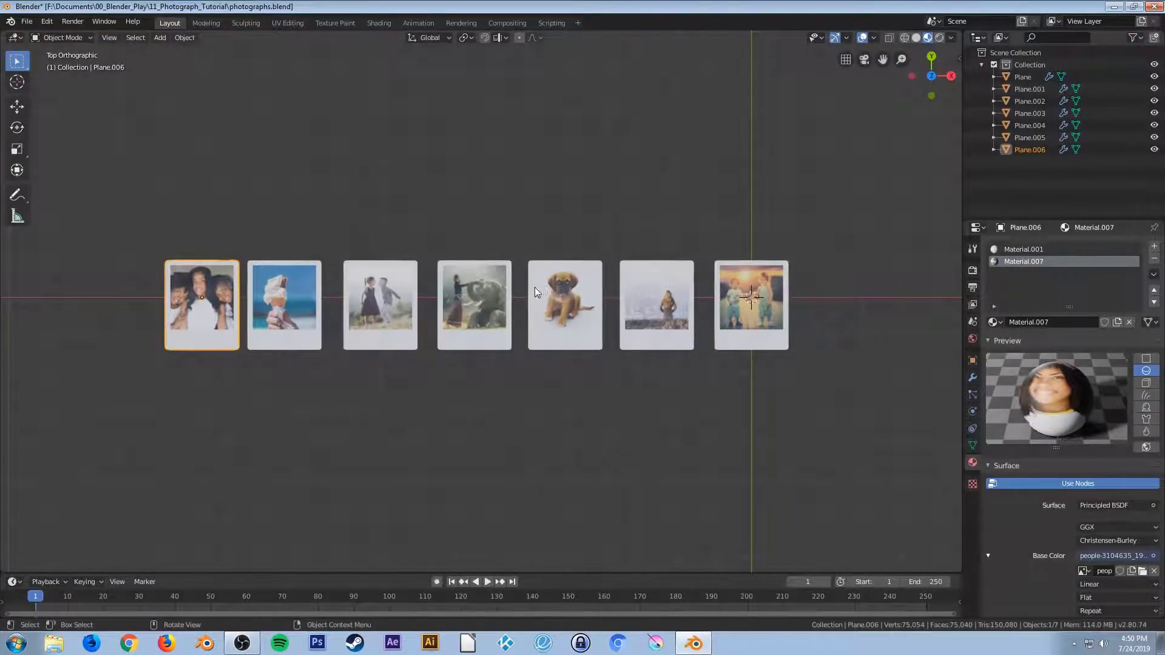
key(shift+d)
key(x)
click(440, 290)
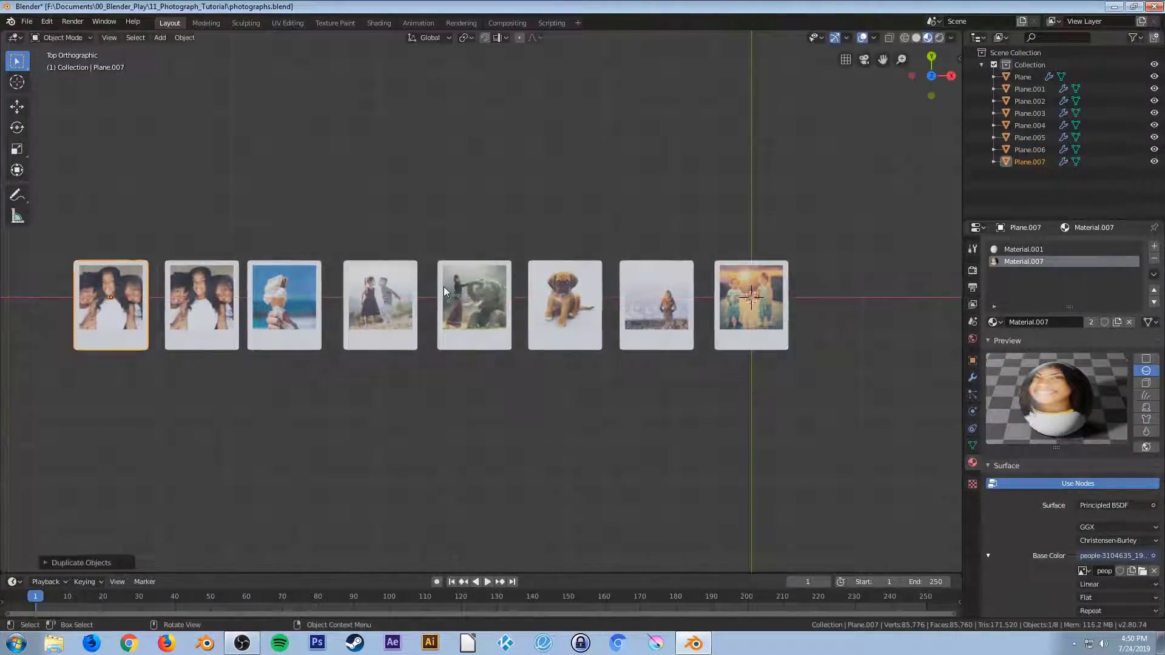
shift+middle_drag(427, 310, 589, 315)
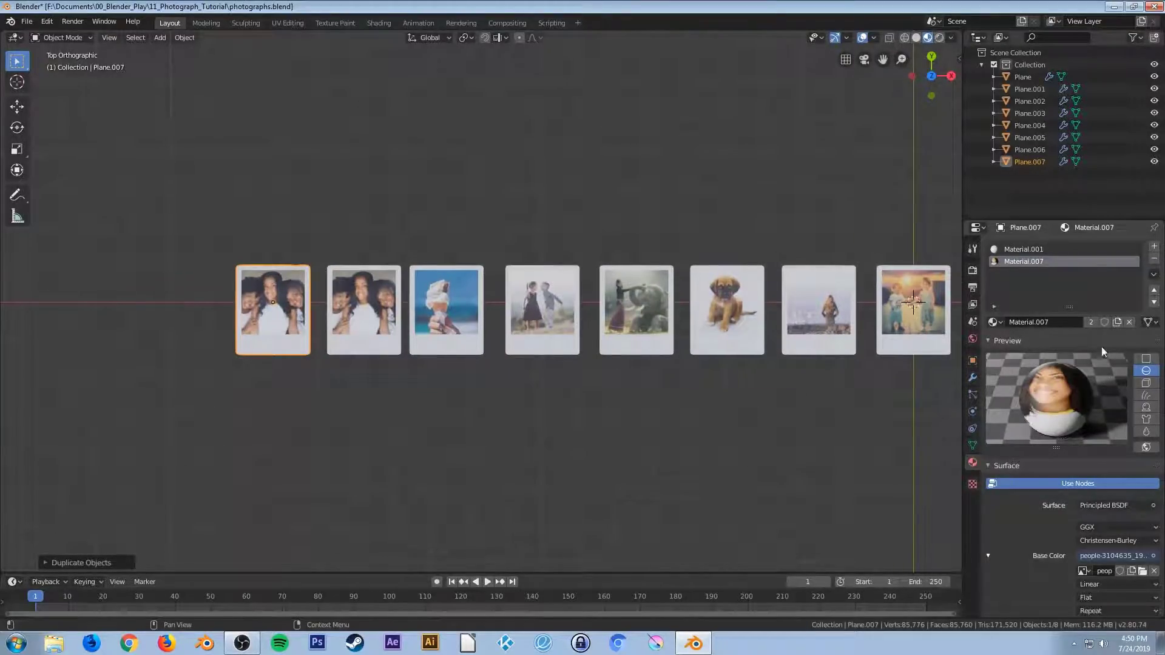
click(1117, 322)
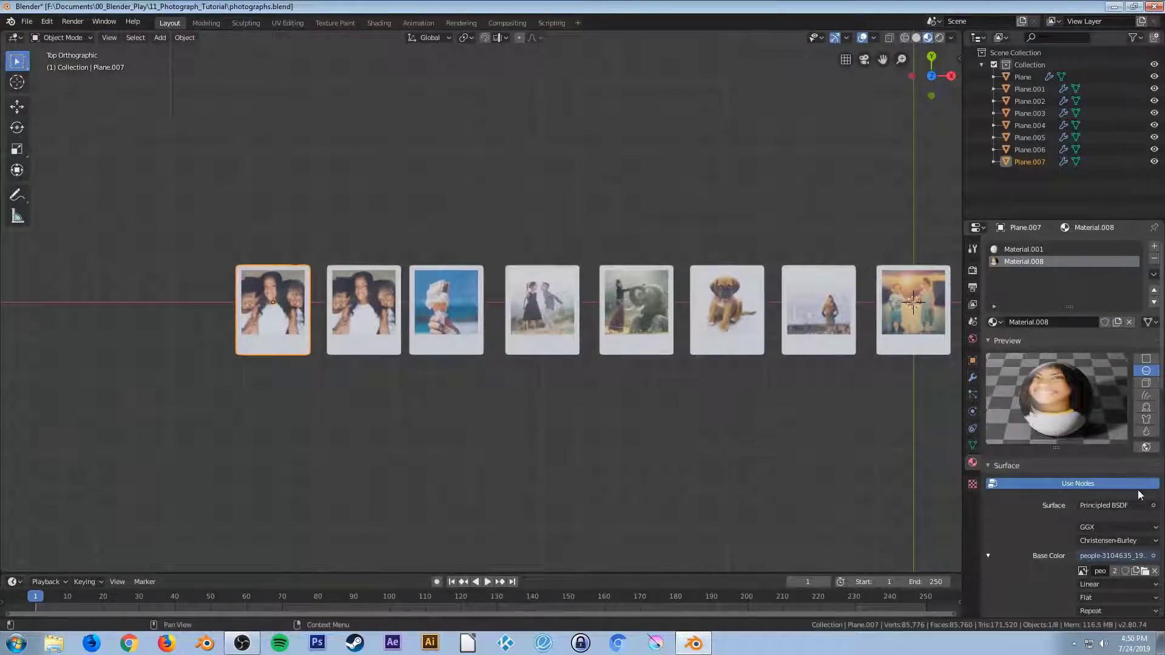
click(1142, 571)
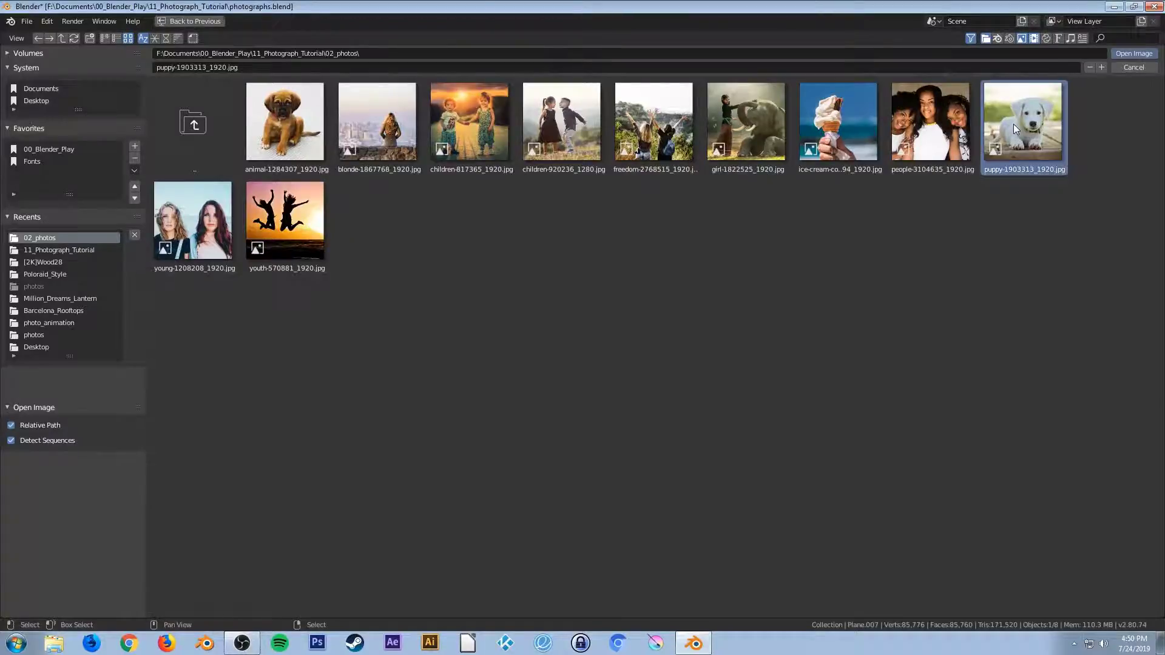
double_click(1013, 124)
Duplicate the white puppy photo along negative X and give the copy a separate material using the image young-1208208_1920.jpg
key(shift+d)
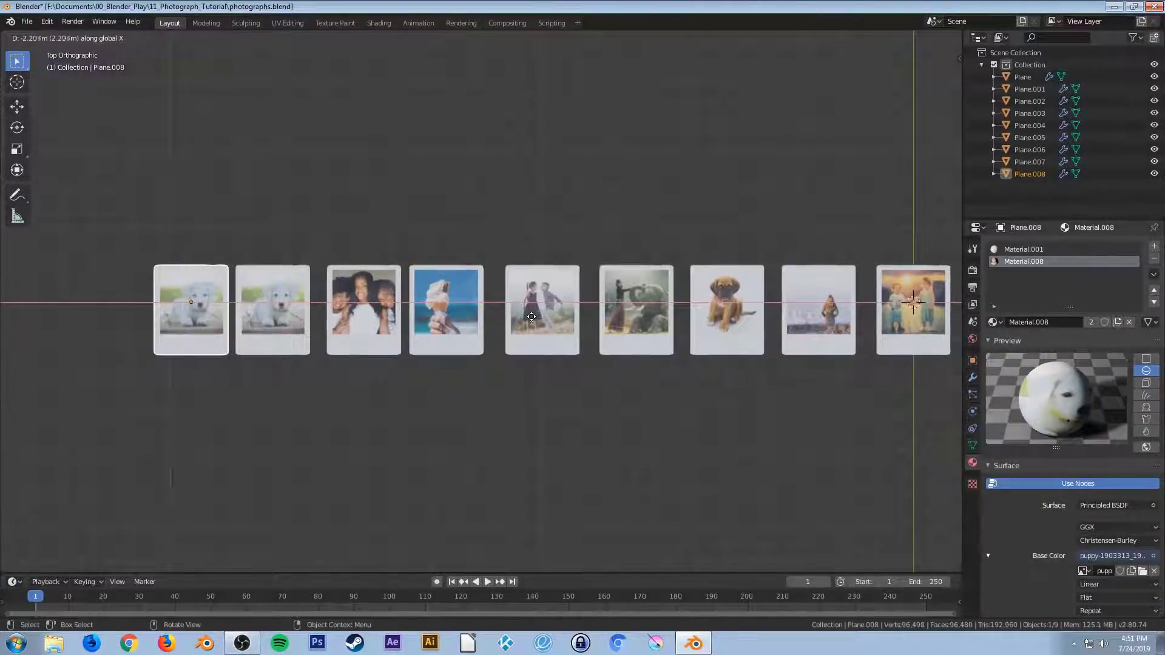
click(528, 321)
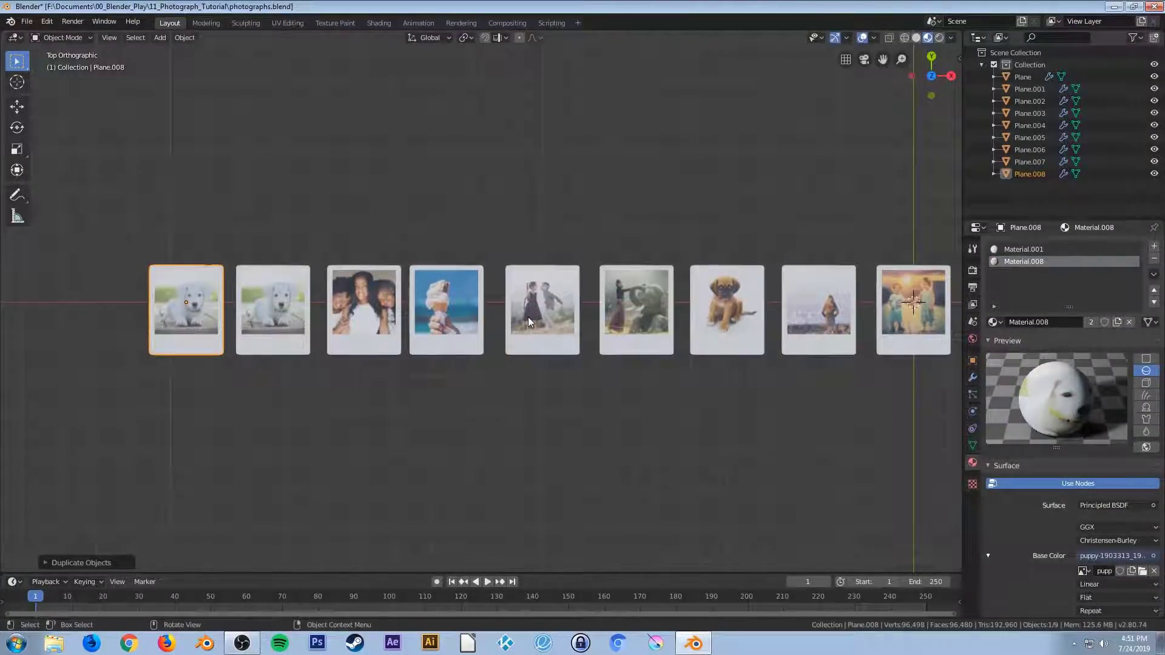
click(1117, 322)
click(1146, 570)
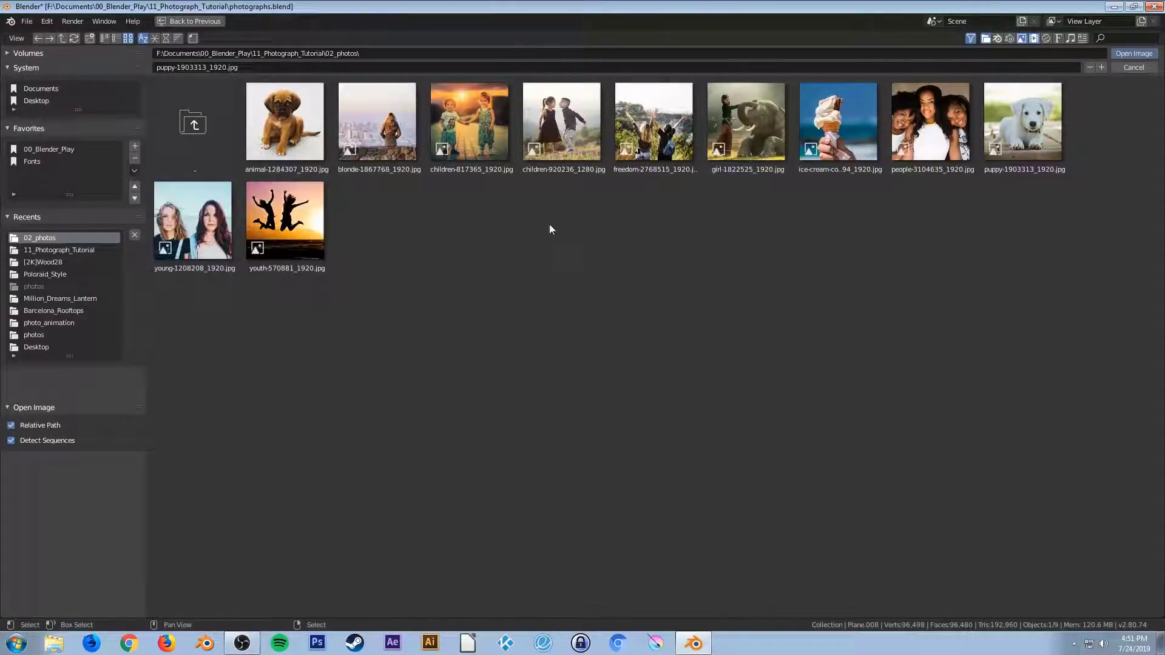
double_click(206, 221)
Duplicate the photo of the two young women along negative X and give the copy a separate material using the image youth-570881_1920.jpg
scroll(487, 325, down, 2)
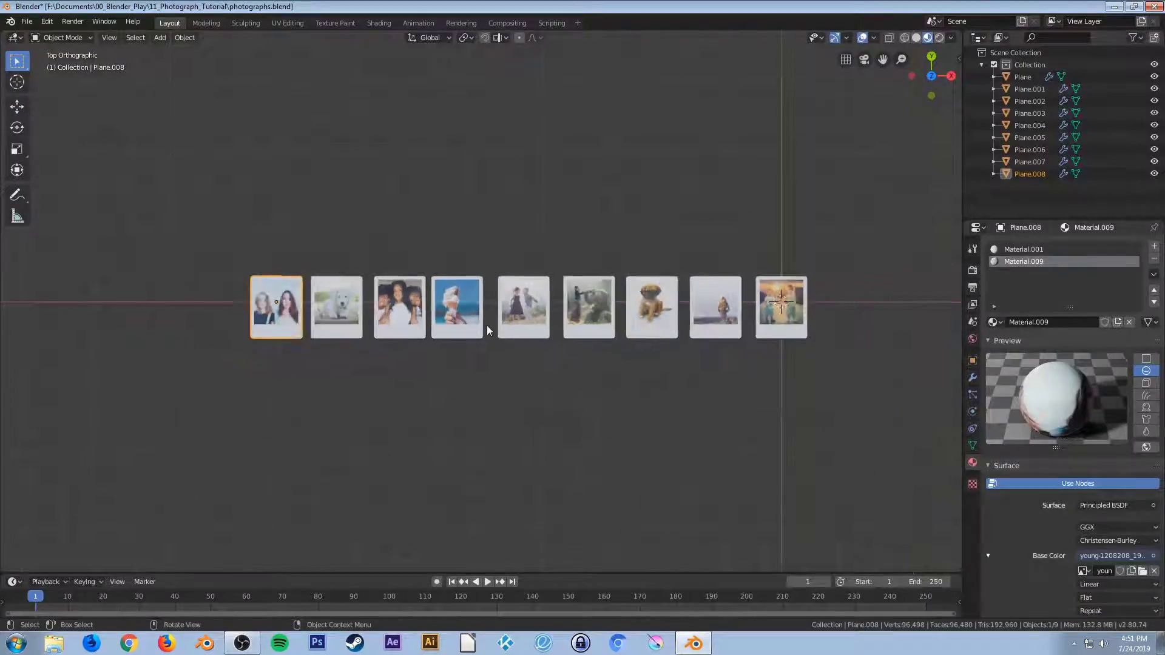
scroll(487, 326, up, 1)
key(shift+d)
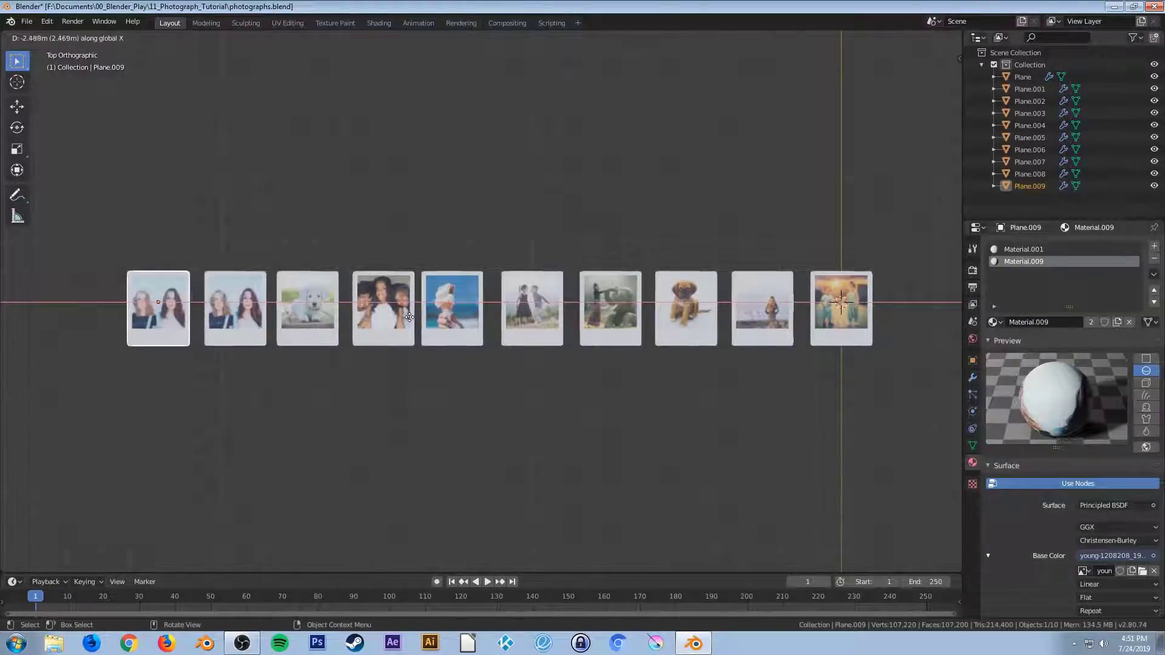
key(Return)
click(1113, 325)
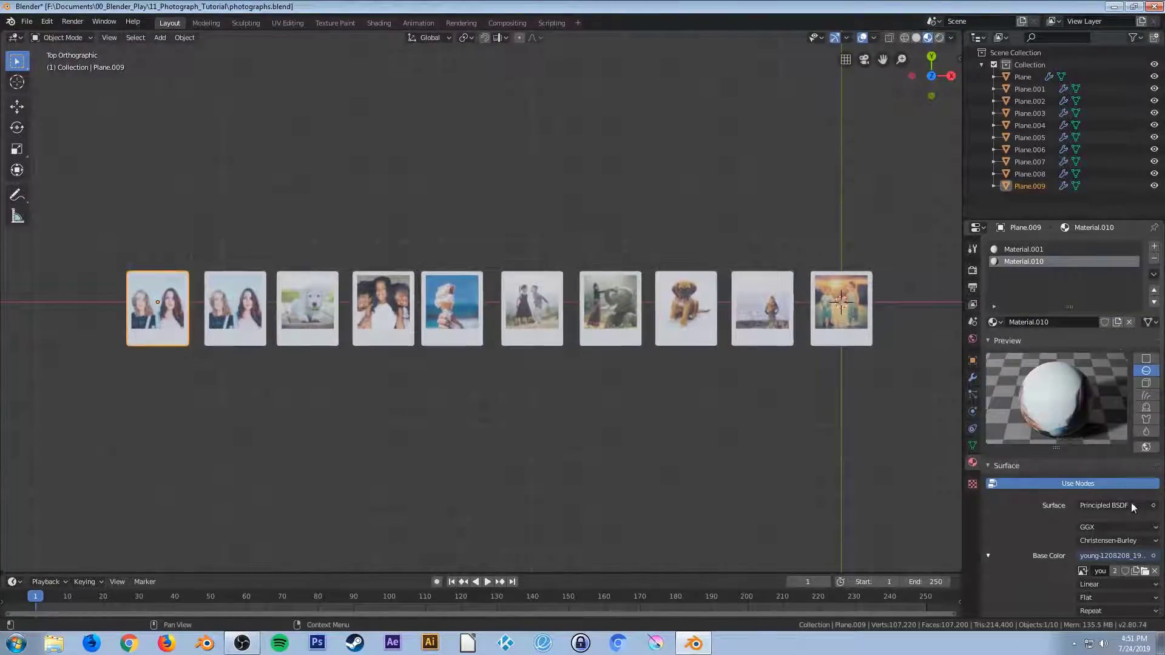
click(1143, 571)
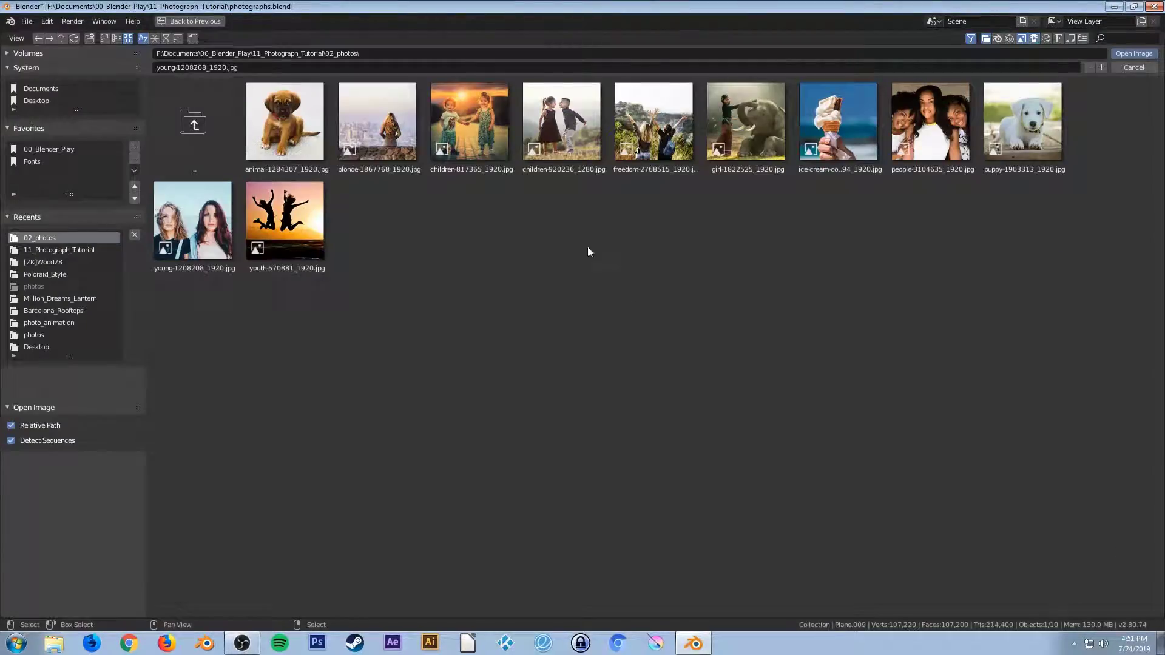
double_click(304, 205)
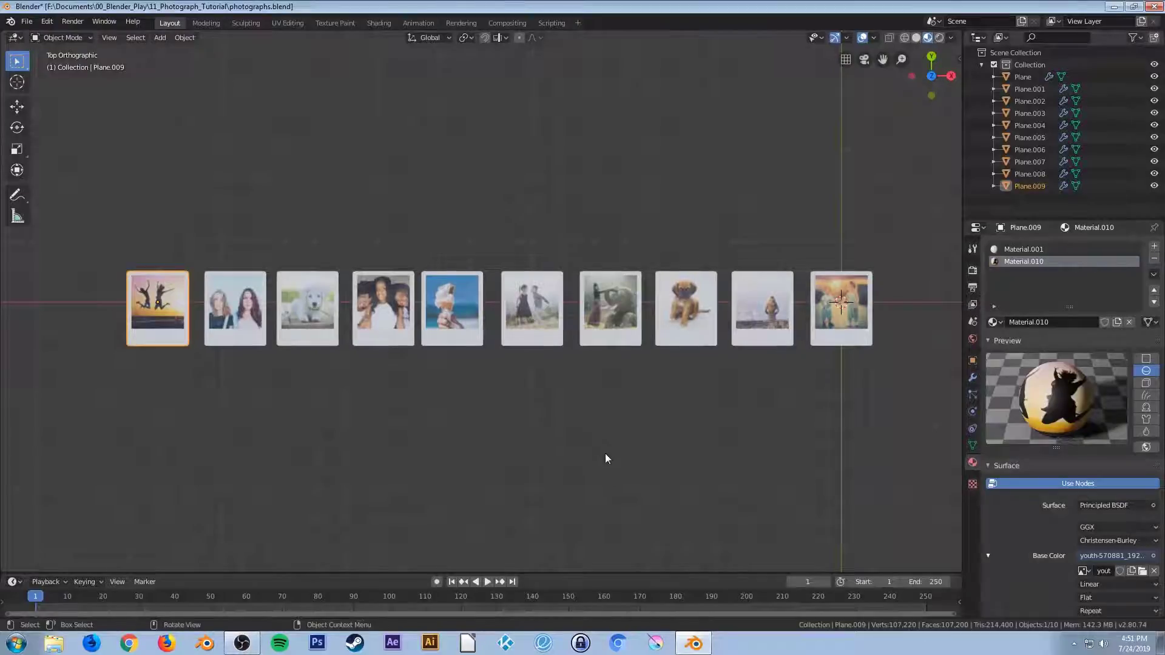
Raise a vertex near the hand in the ice cream photo's mesh slightly along Z, using smooth proportional editing with size 0.51
shift+middle_drag(679, 434, 676, 431)
key(KP_5)
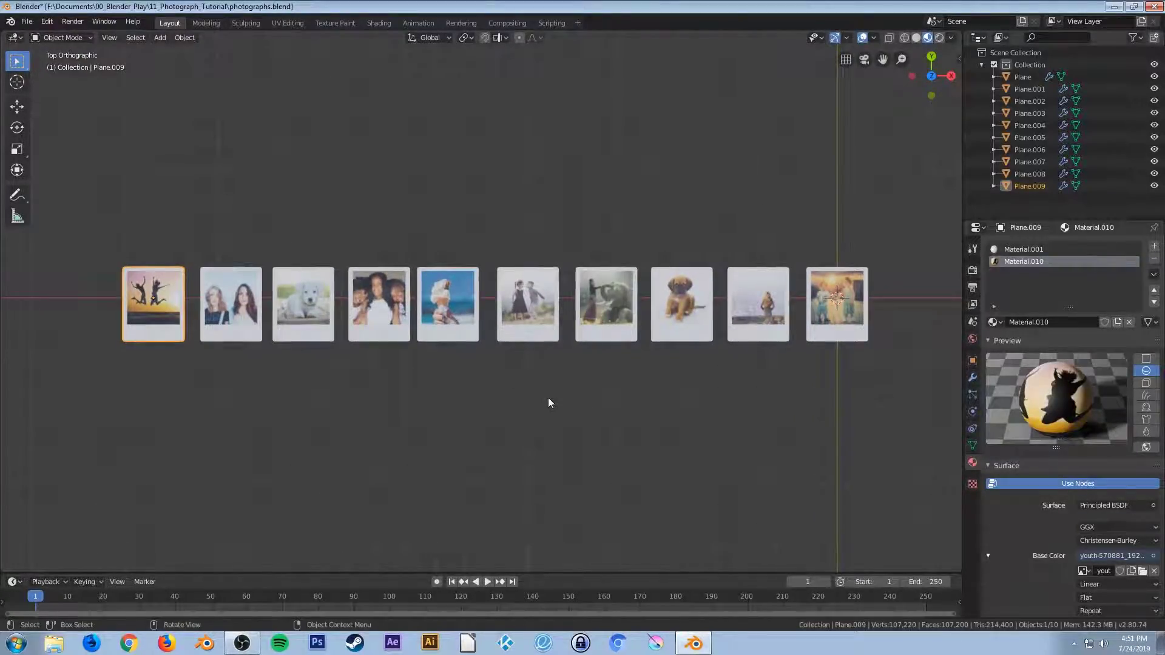
middle_drag(537, 363, 551, 312)
scroll(537, 321, up, 2)
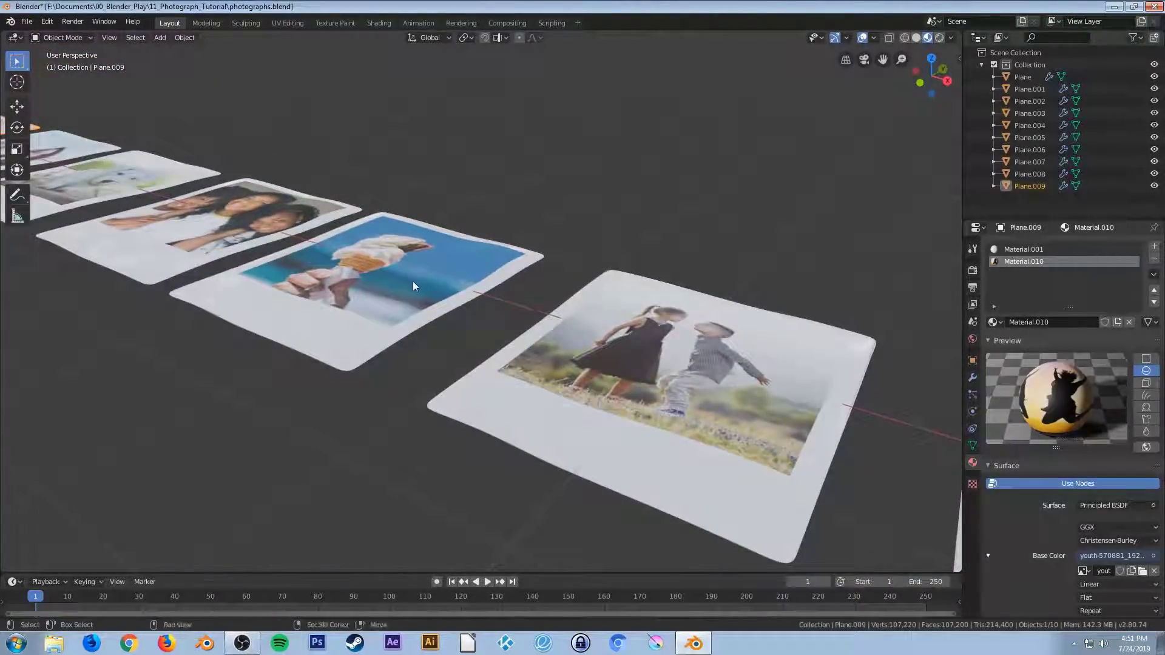
shift+middle_drag(413, 281, 597, 287)
click(521, 294)
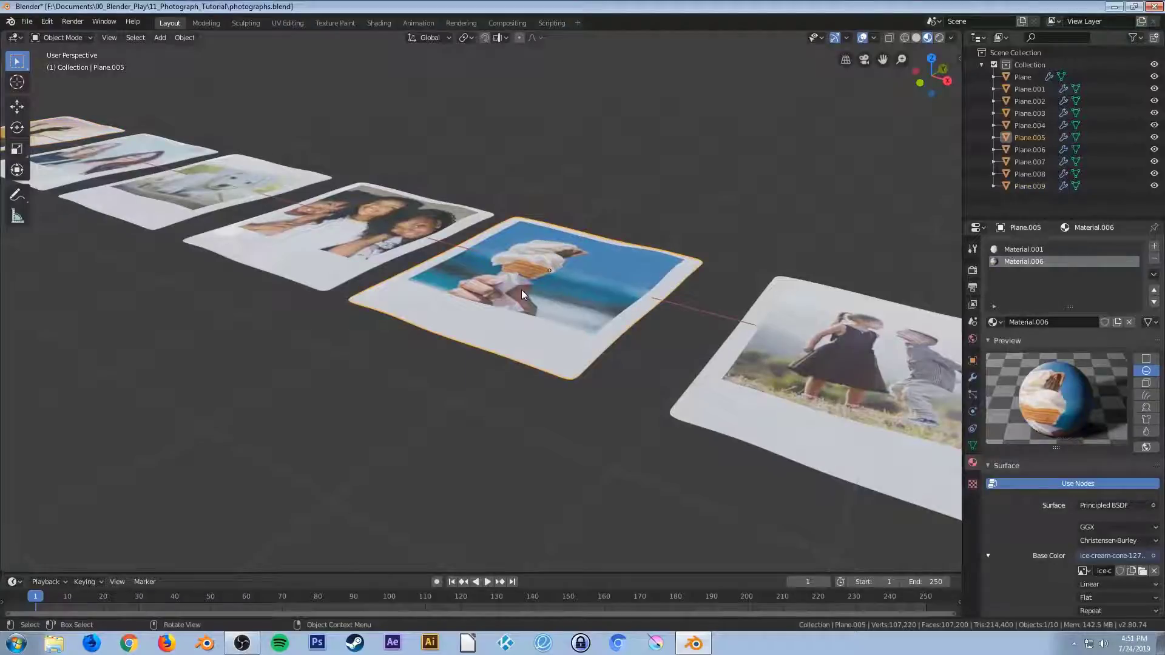
key(Tab)
scroll(522, 290, up, 2)
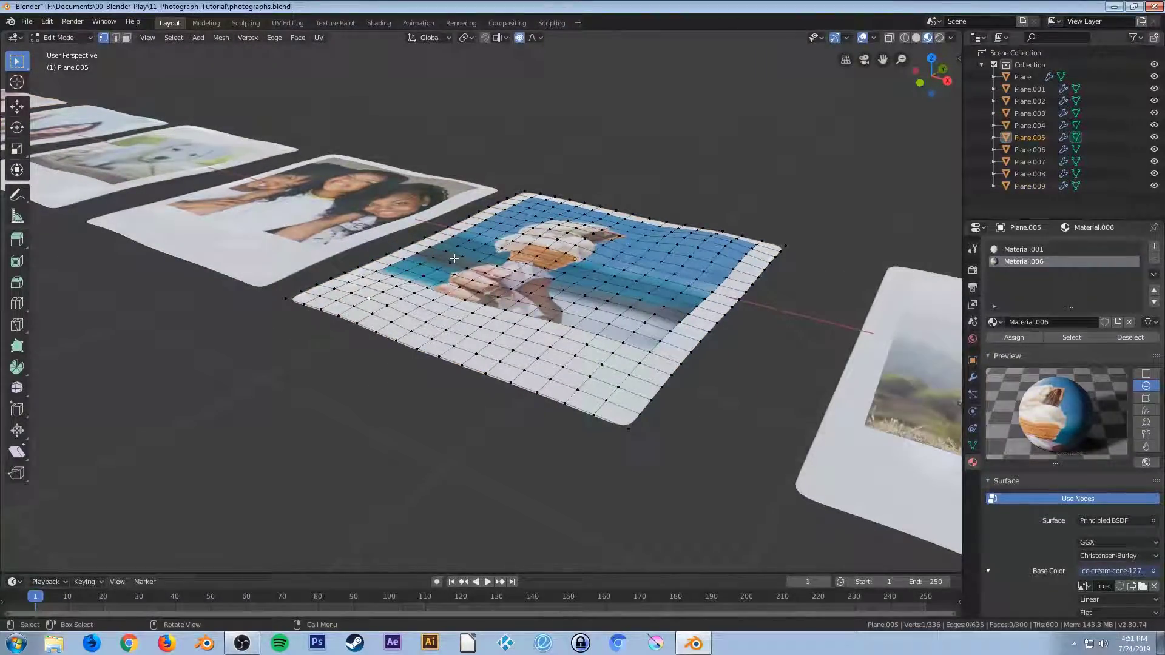
key(g)
key(z)
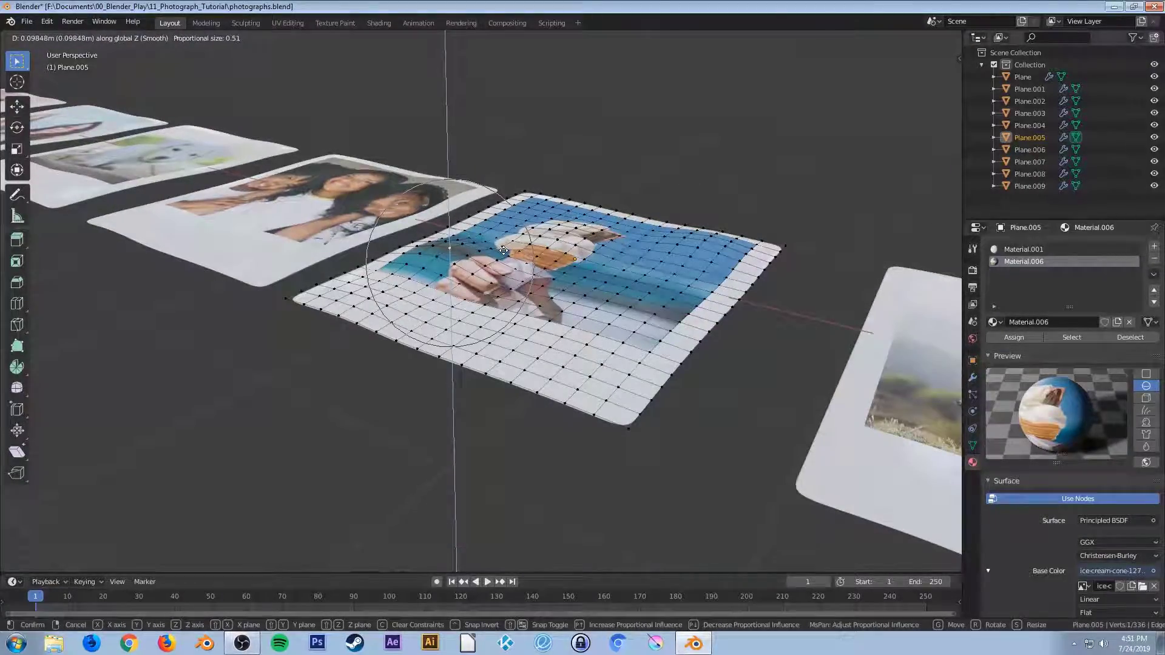
click(503, 256)
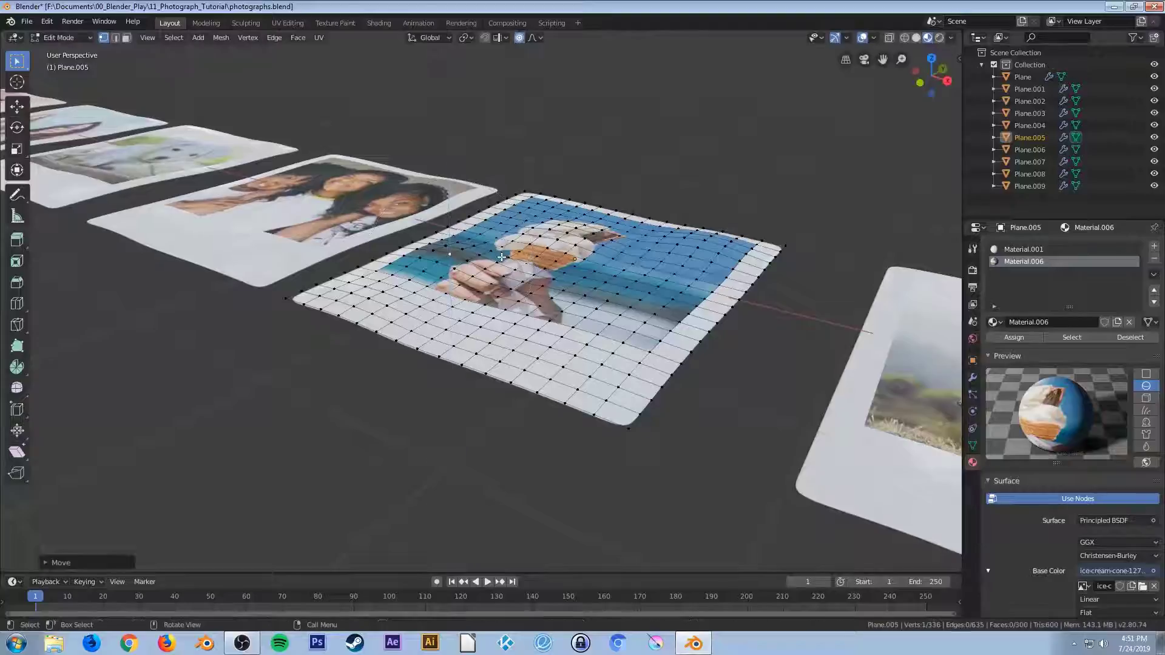
Raise another vertex in the blue area beside the ice cream about 0.08 m along Z with proportional editing, and return to Object Mode
click(644, 273)
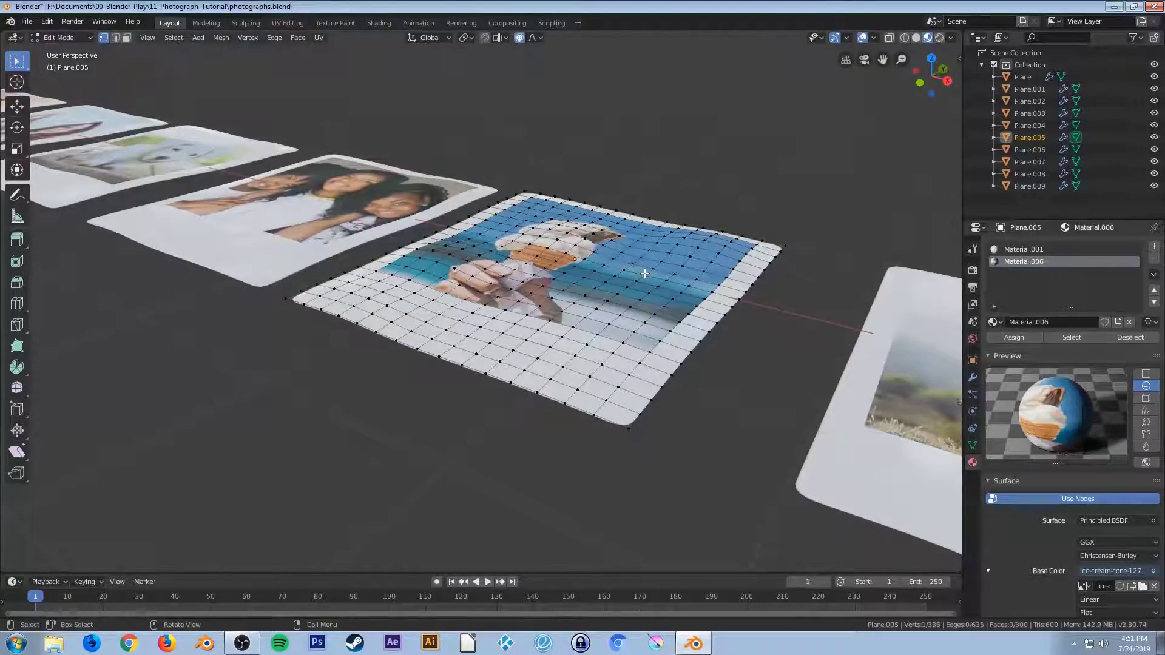
key(g)
key(z)
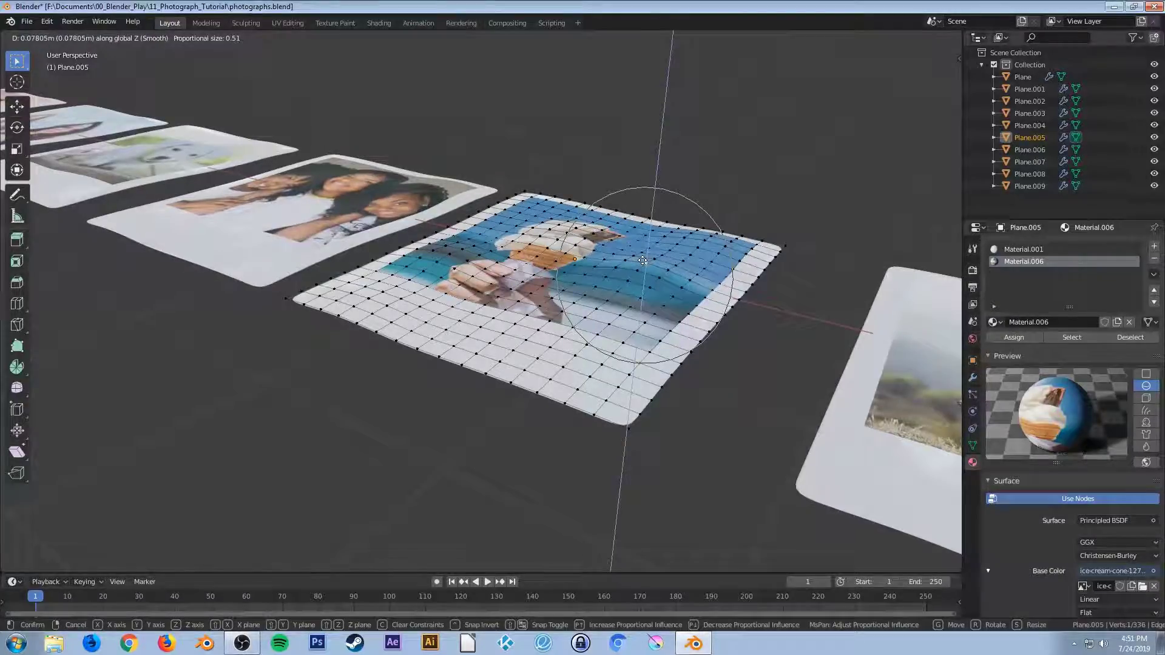
click(642, 260)
key(Tab)
middle_drag(637, 297, 559, 292)
scroll(628, 322, down, 6)
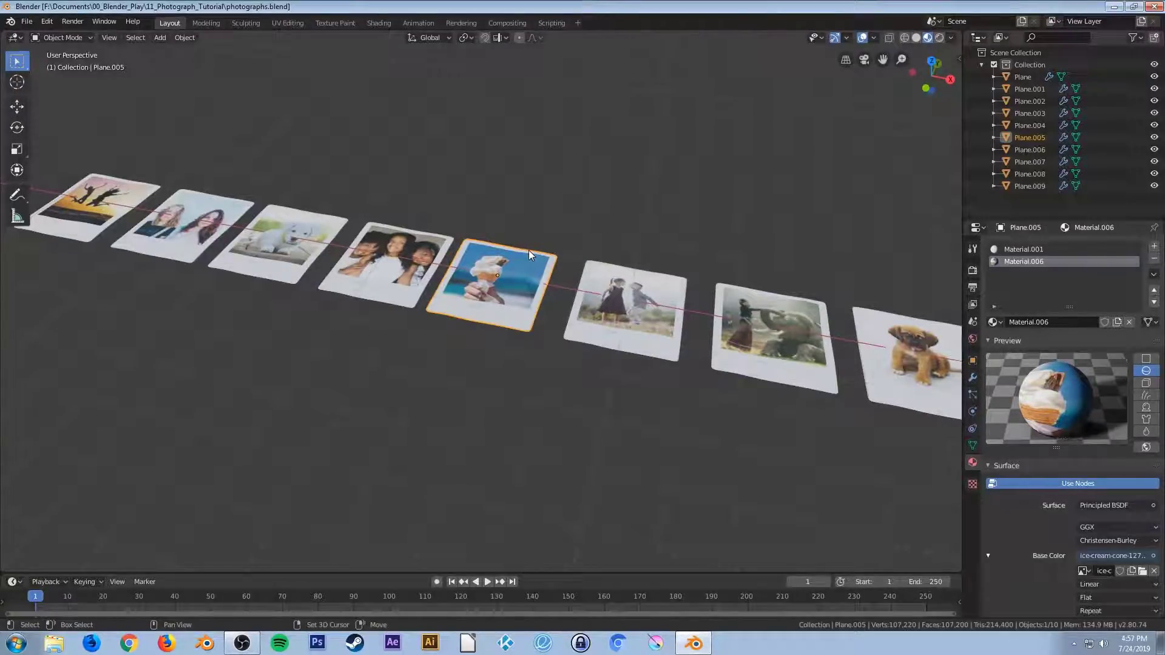
Add a mesh plane and scale it up uniformly about 5 times and then about 3.5 times so it spreads under the photo row
key(shift+a)
mouse_move(529, 250)
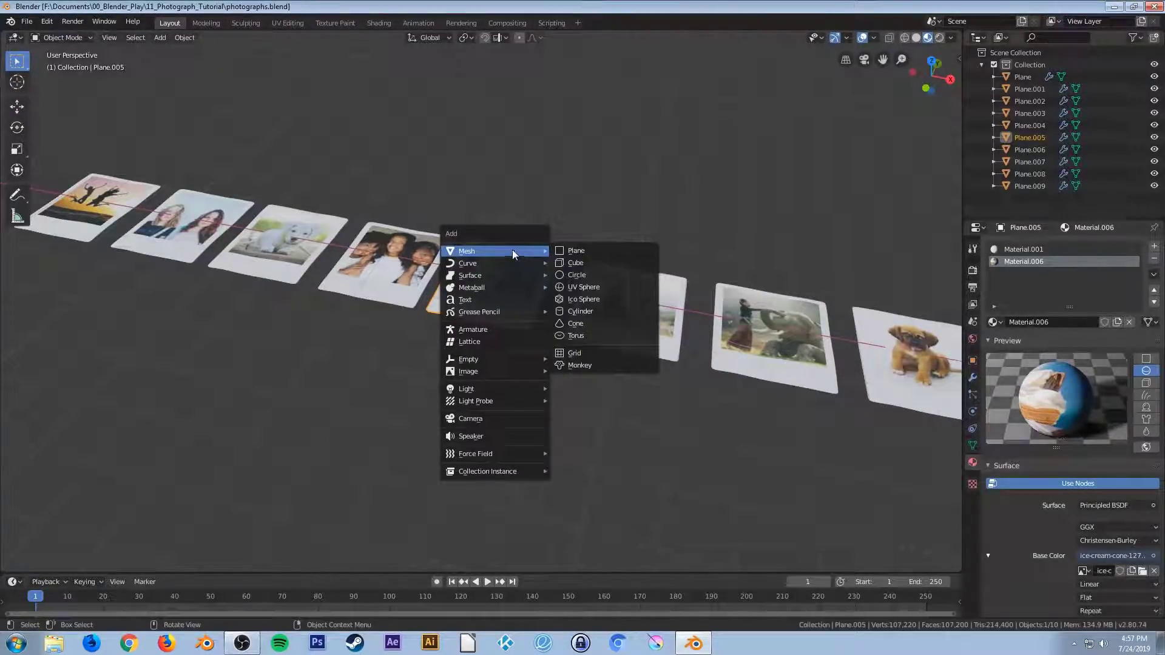
click(574, 250)
scroll(625, 309, down, 5)
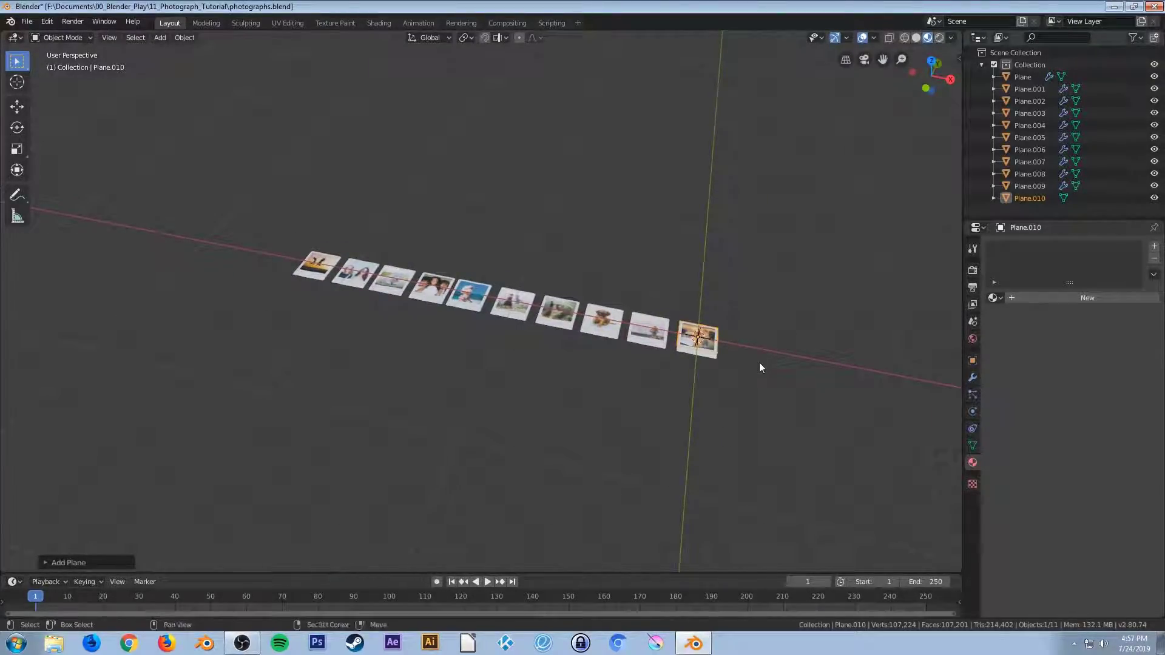
shift+middle_drag(738, 338, 577, 341)
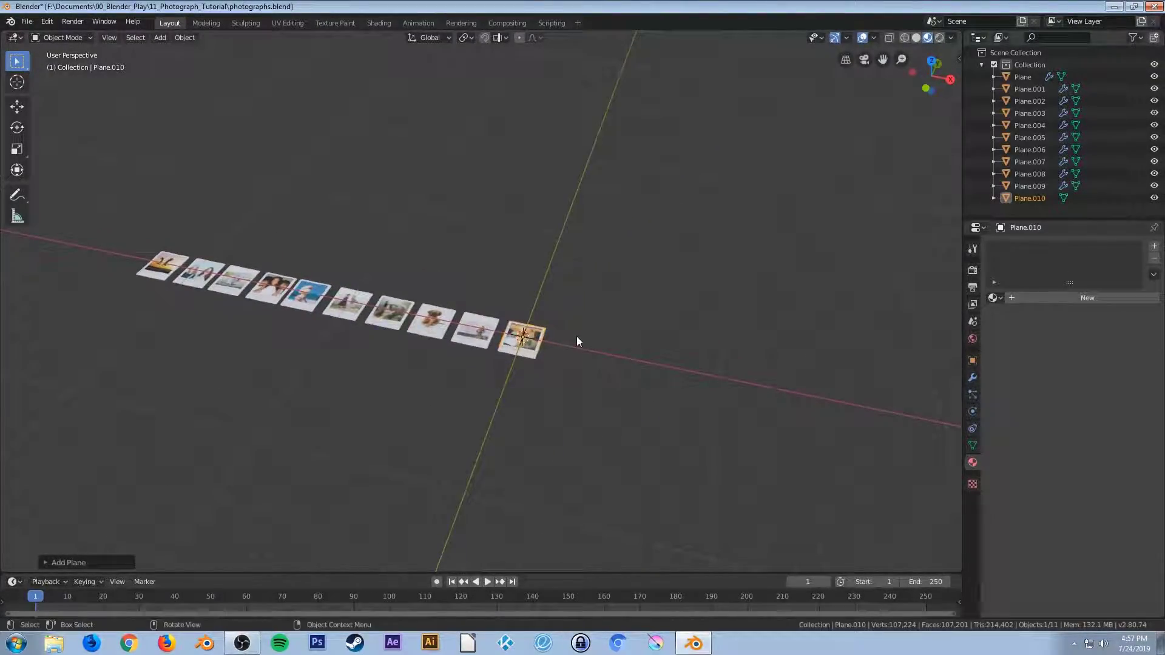
key(s)
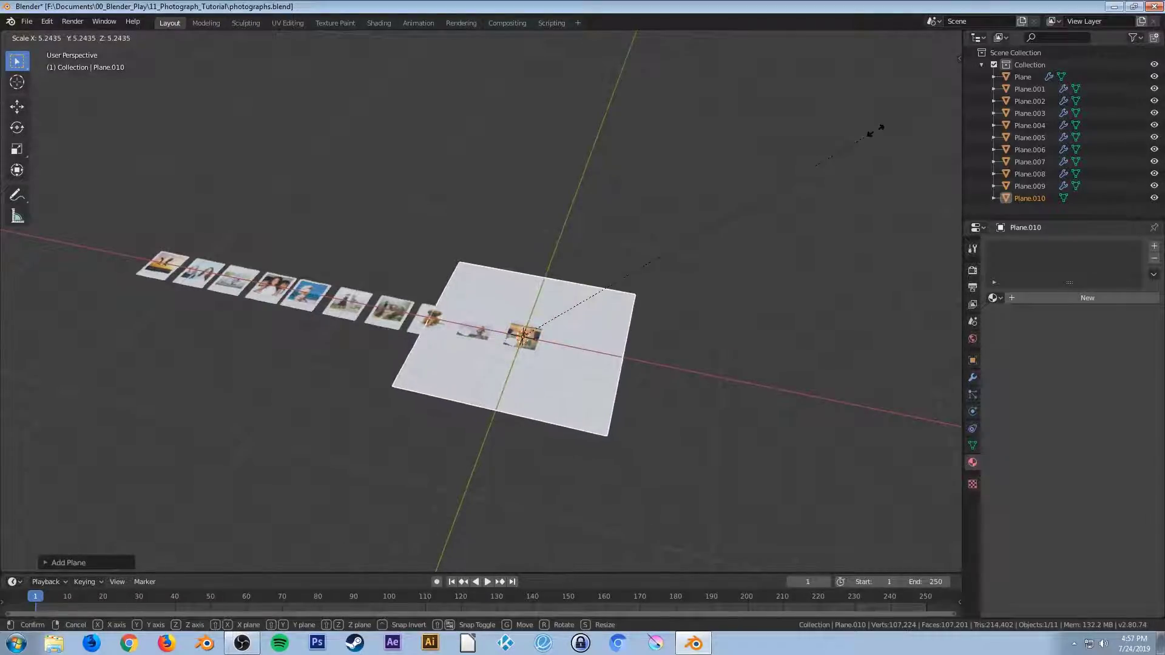
click(849, 143)
key(s)
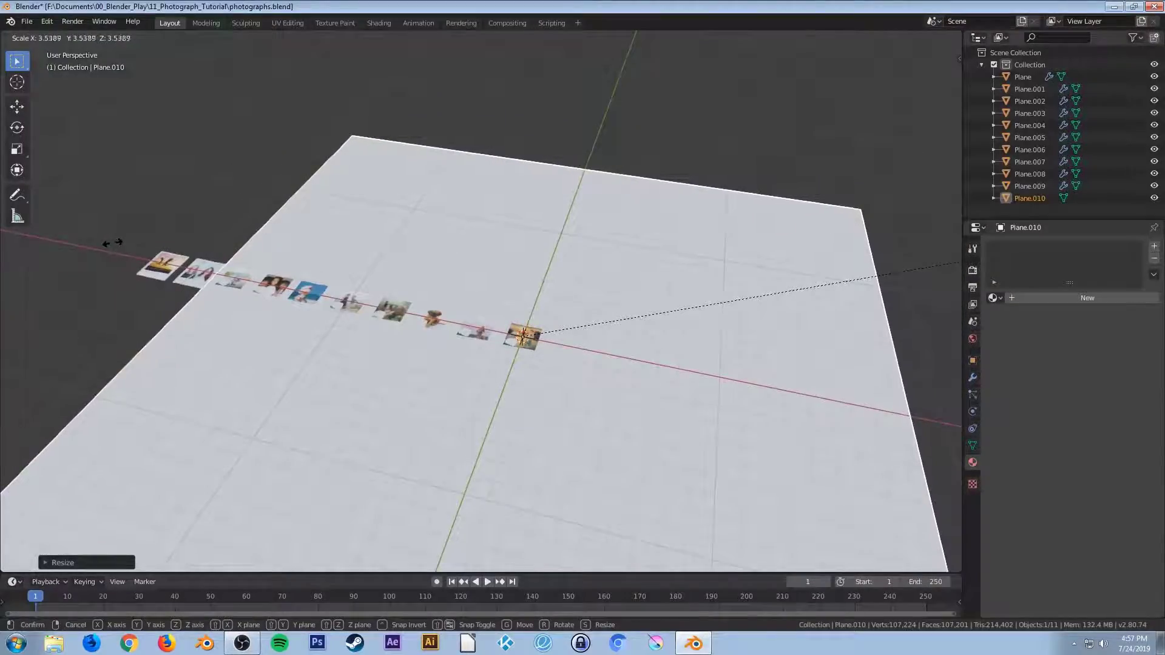
click(162, 250)
scroll(308, 301, down, 2)
shift+middle_drag(413, 309, 366, 281)
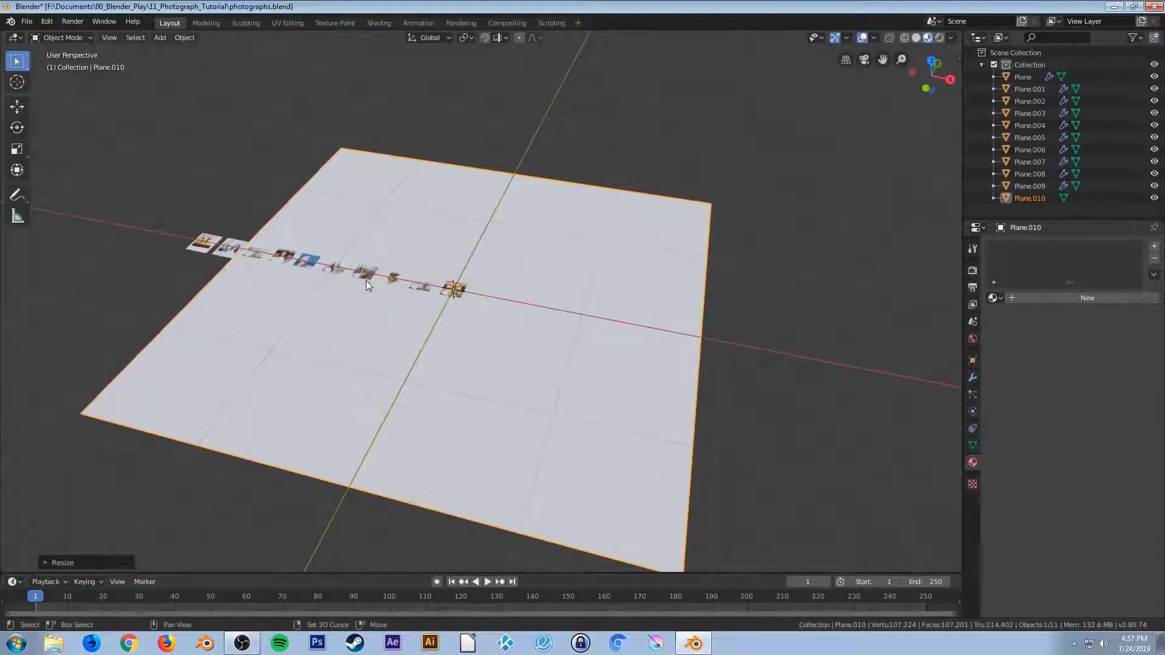
scroll(376, 291, up, 1)
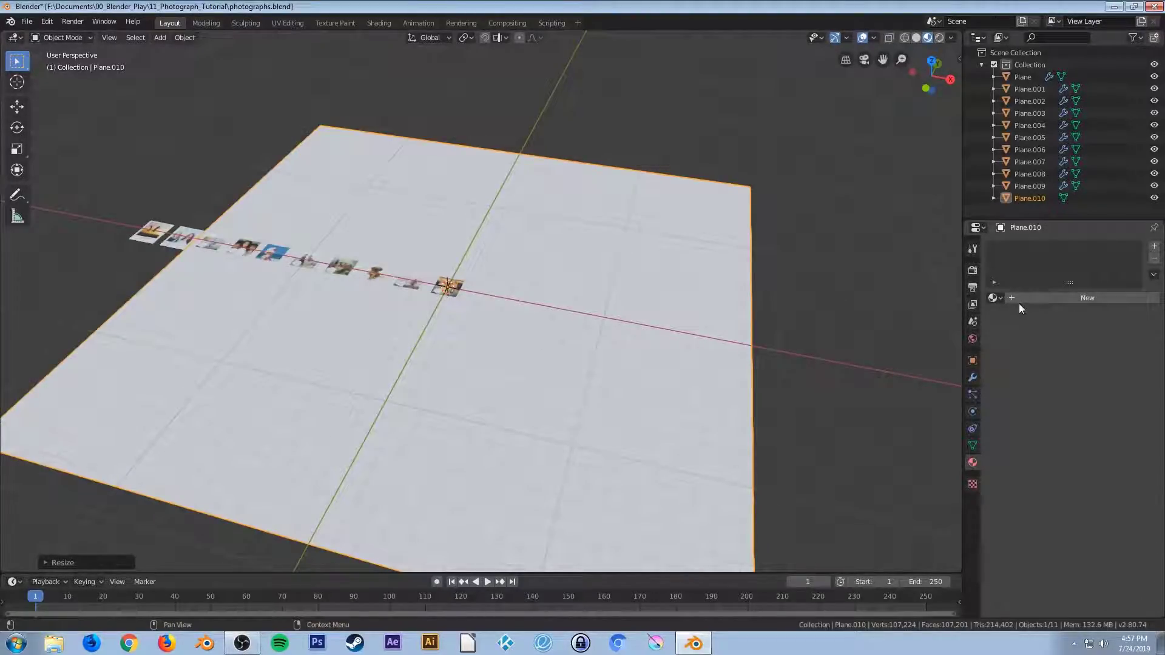
Give the large plane a new material and feed an added Image Texture node's Color into the Principled BSDF's Base Color in the Shading workspace
click(1057, 296)
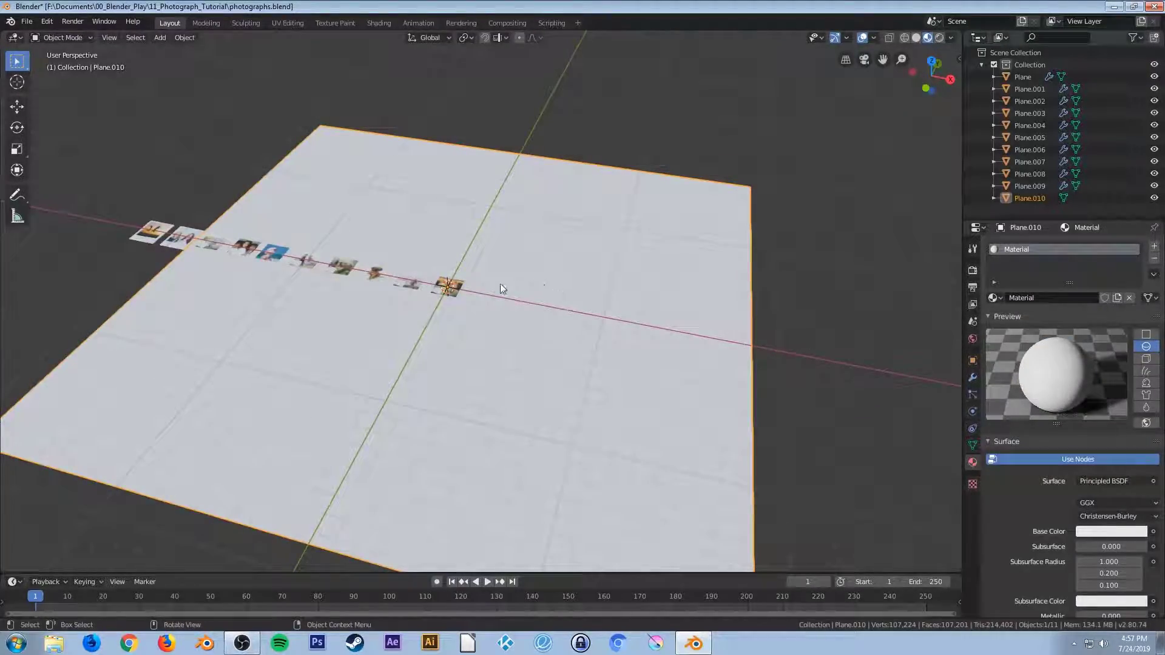
click(374, 24)
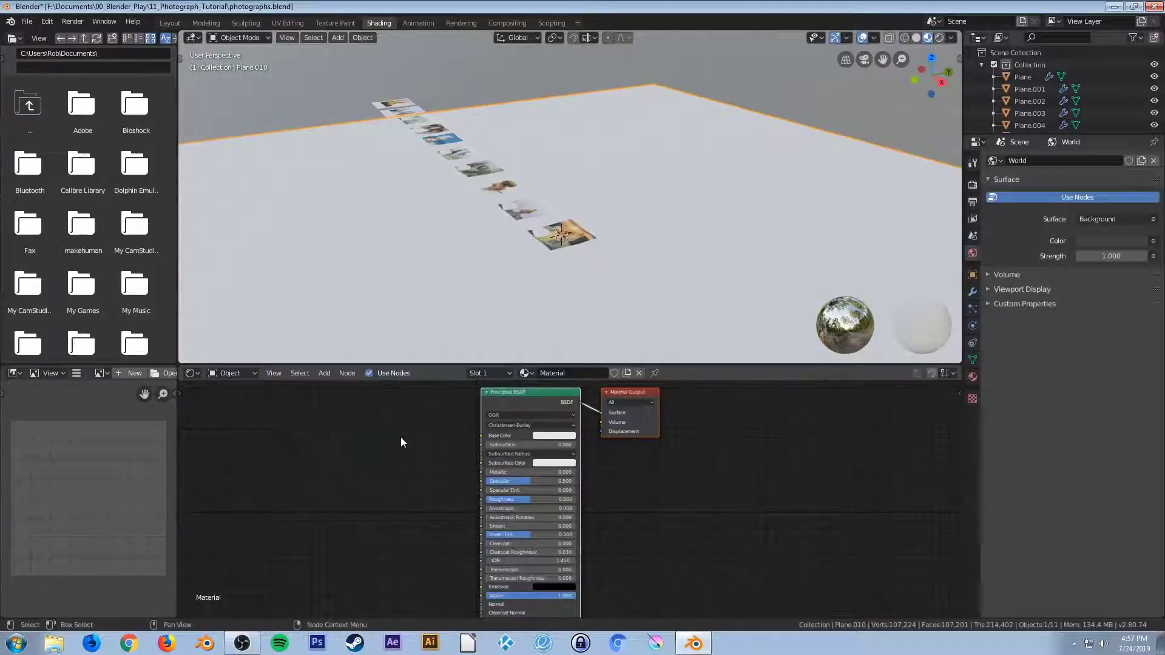
key(shift+a)
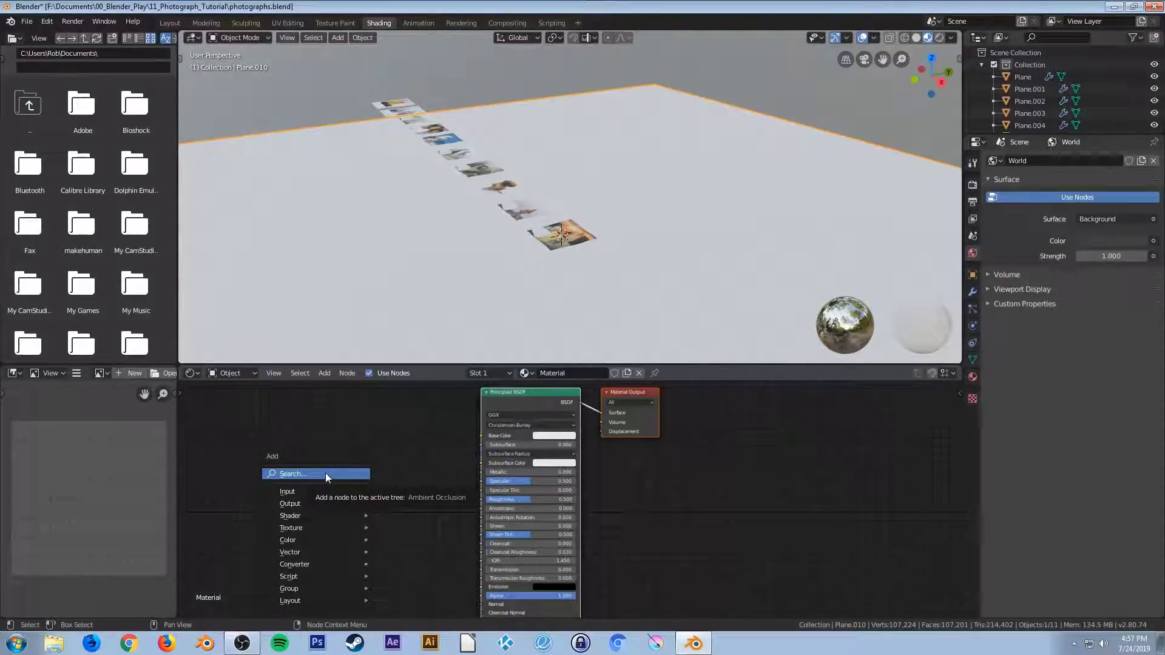
click(325, 473)
text(ima)
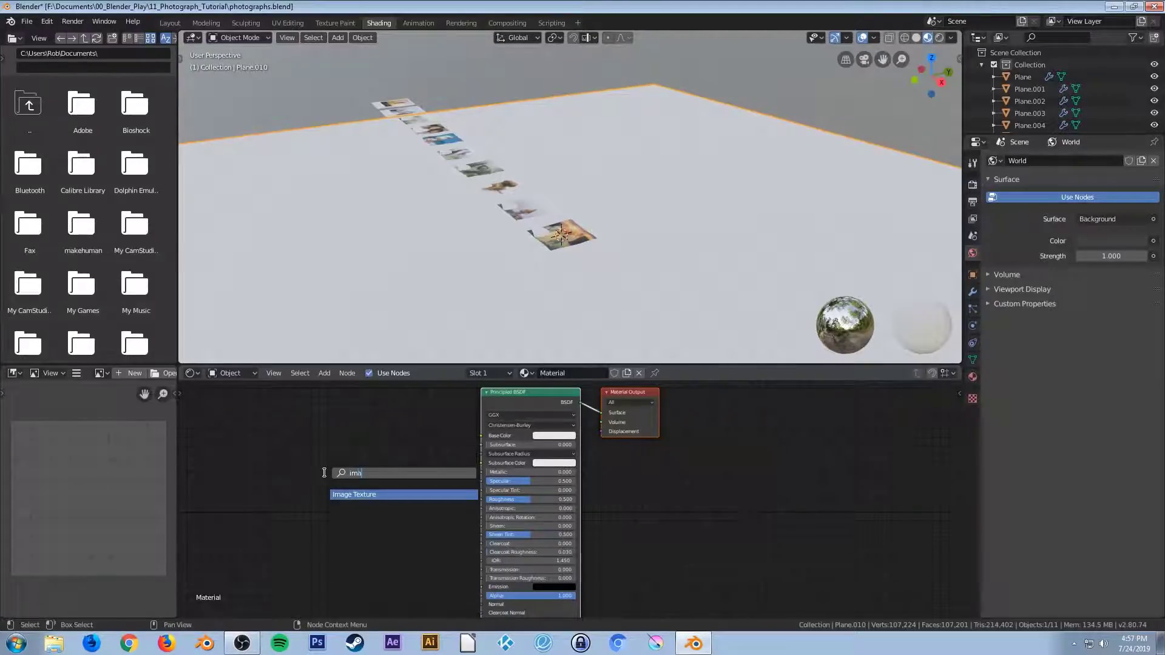
key(Return)
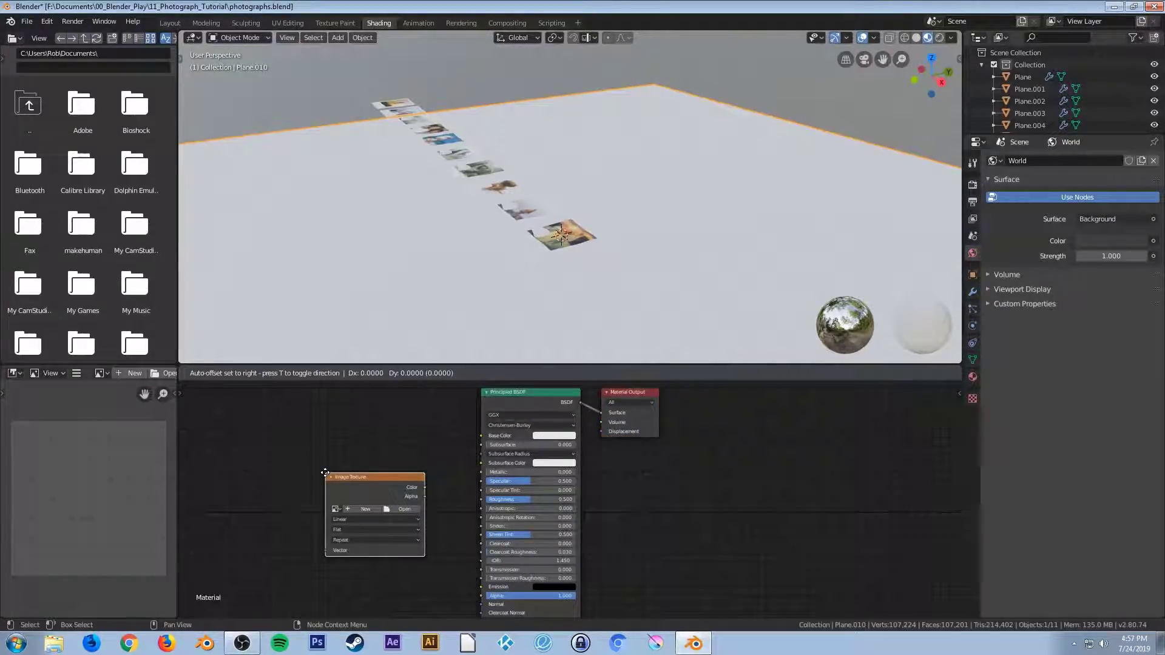
click(297, 404)
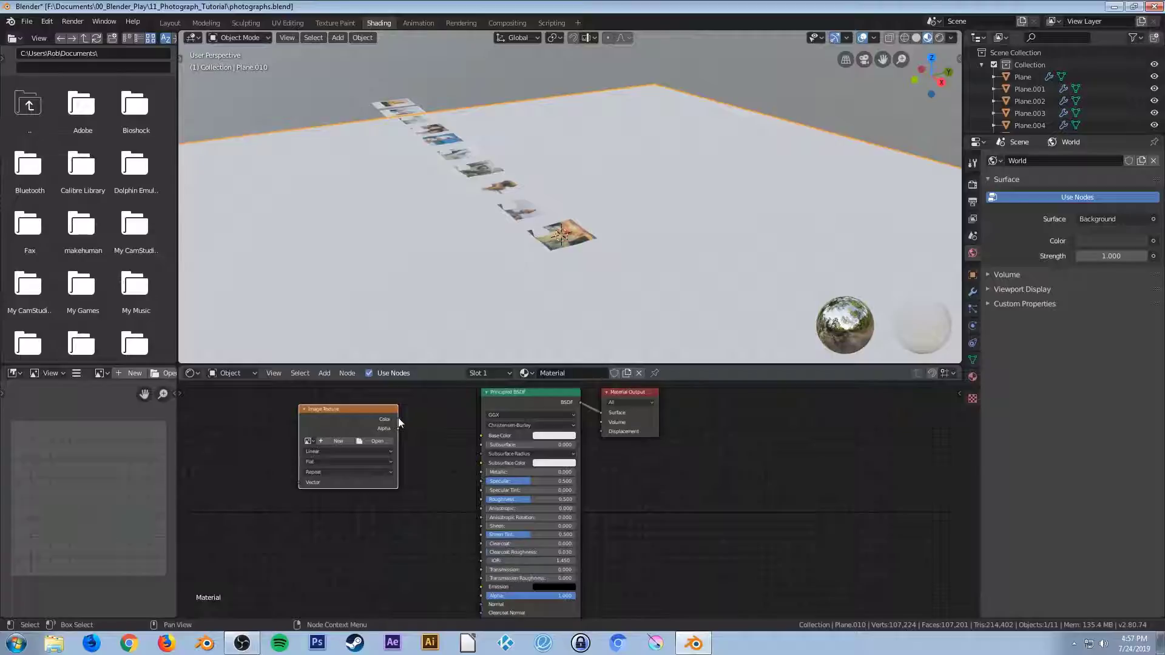
drag(398, 419, 408, 419)
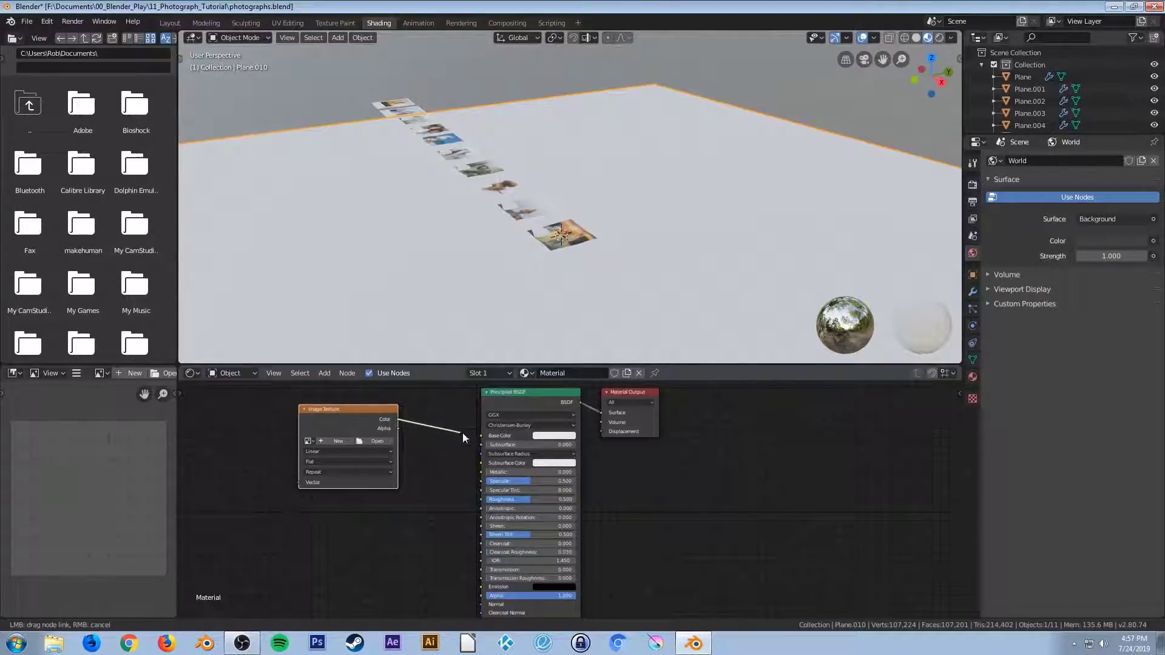
drag(483, 436, 483, 435)
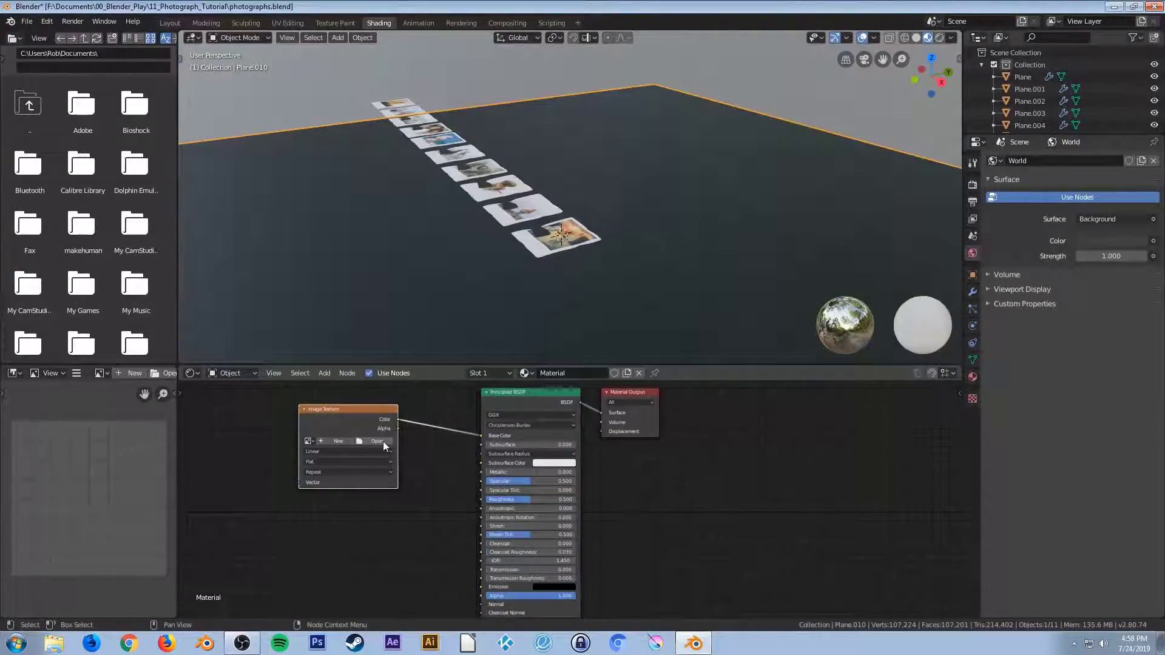
Load Wood28_col.jpg from the 00_textures\[2K]Wood28 folder into the Image Texture node
click(381, 442)
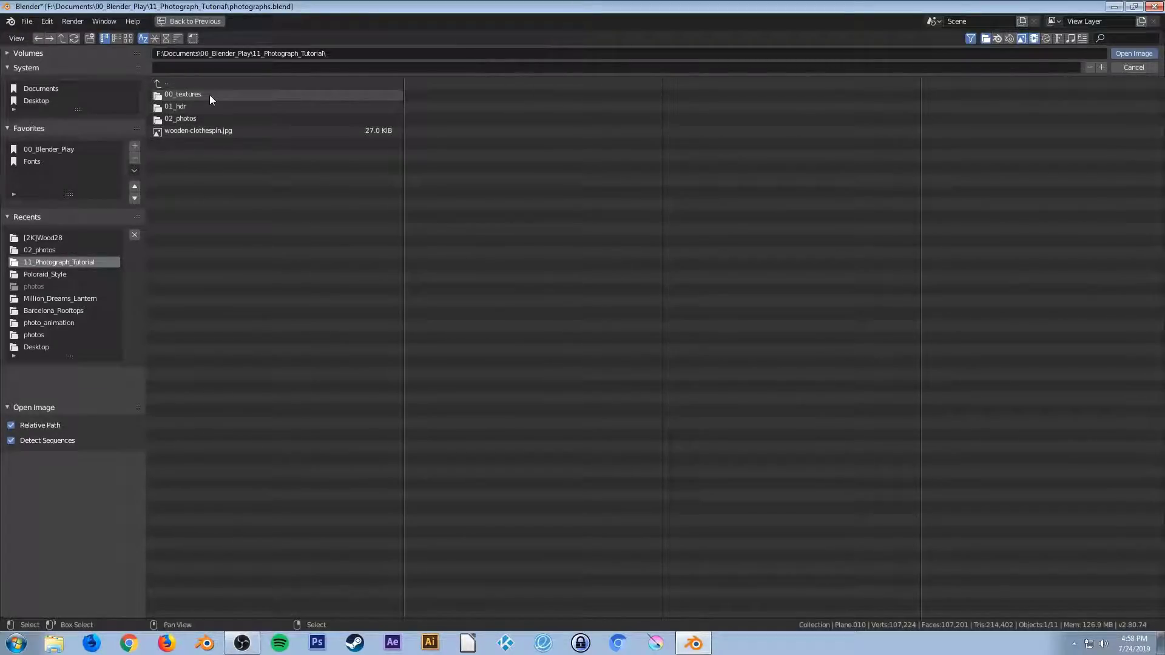
double_click(190, 94)
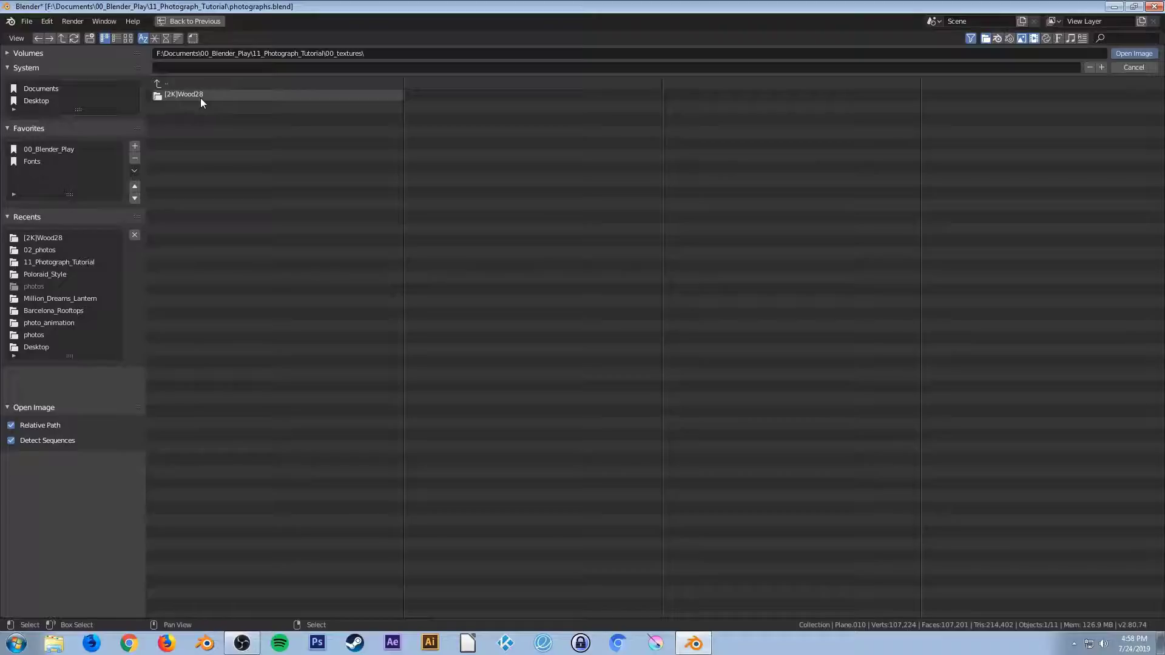
double_click(196, 94)
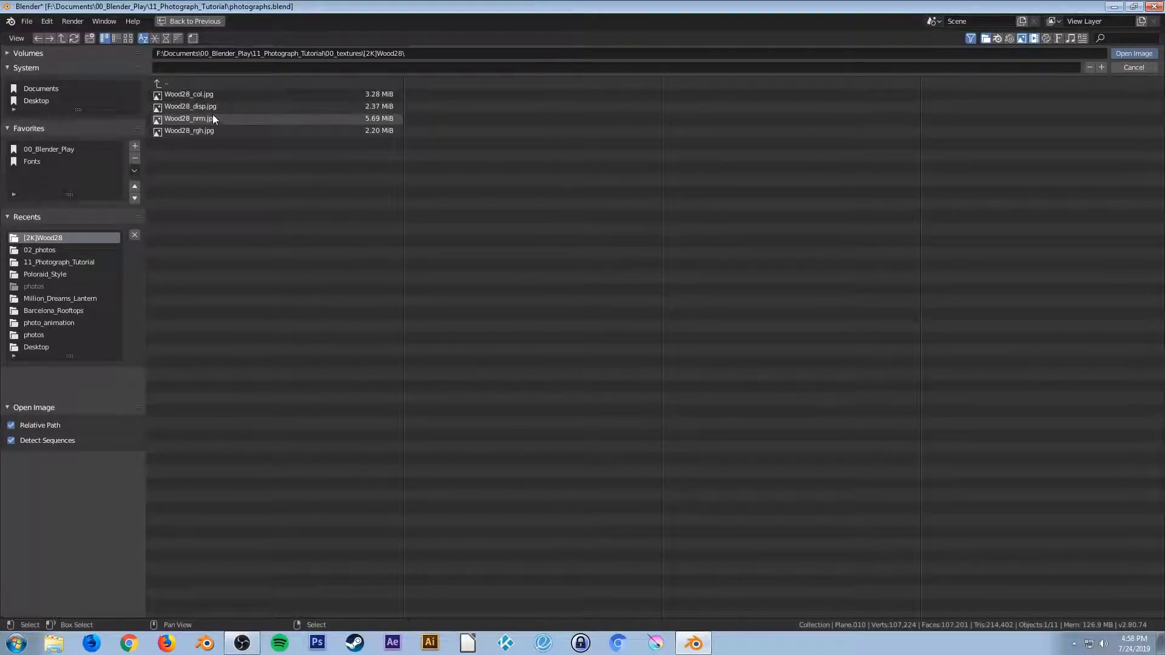
double_click(232, 94)
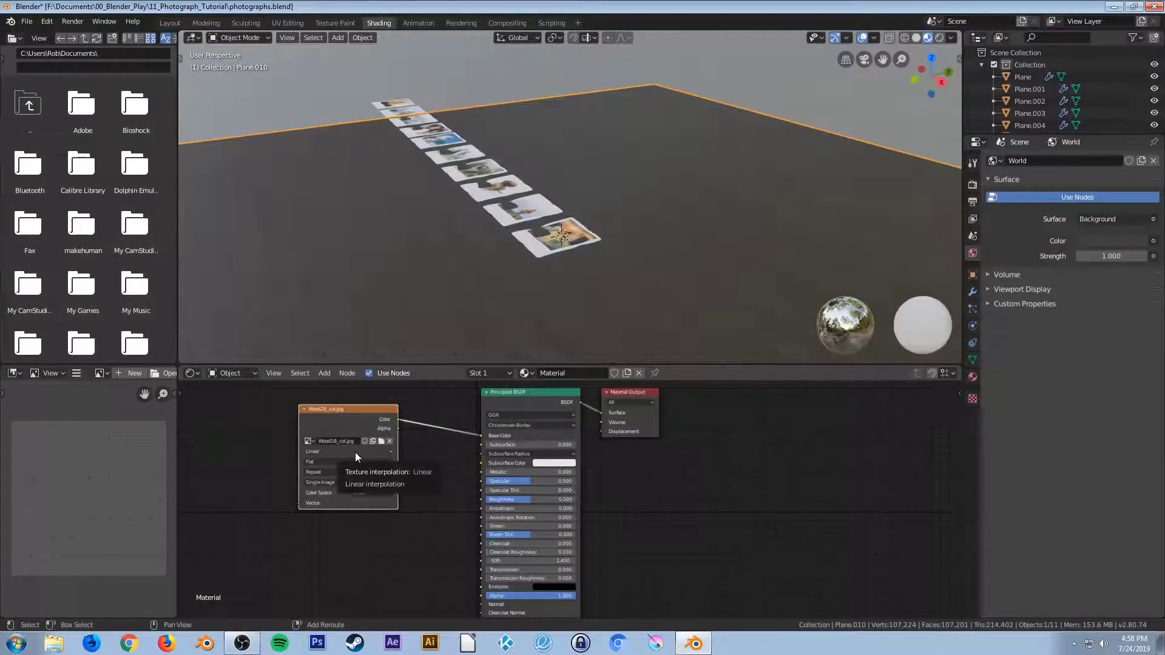
Duplicate the Wood28_col.jpg node as a Roughness texture using Wood28_rgh.jpg with its Color linked to Roughness, and save the file
key(g)
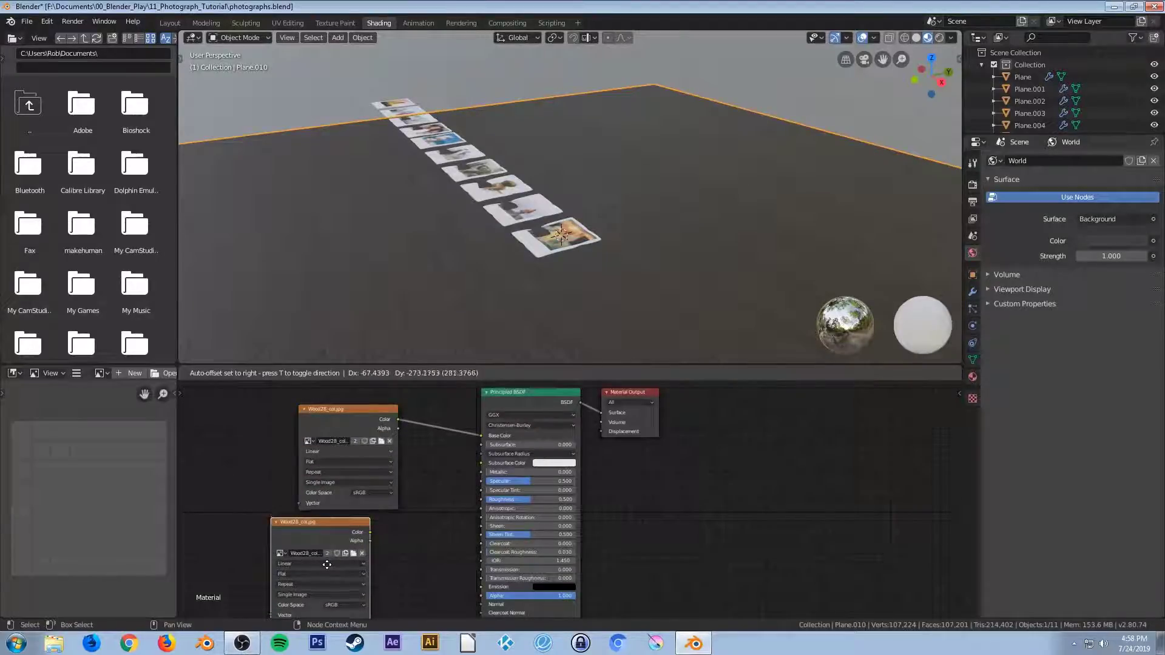
click(327, 565)
middle_drag(403, 573, 361, 503)
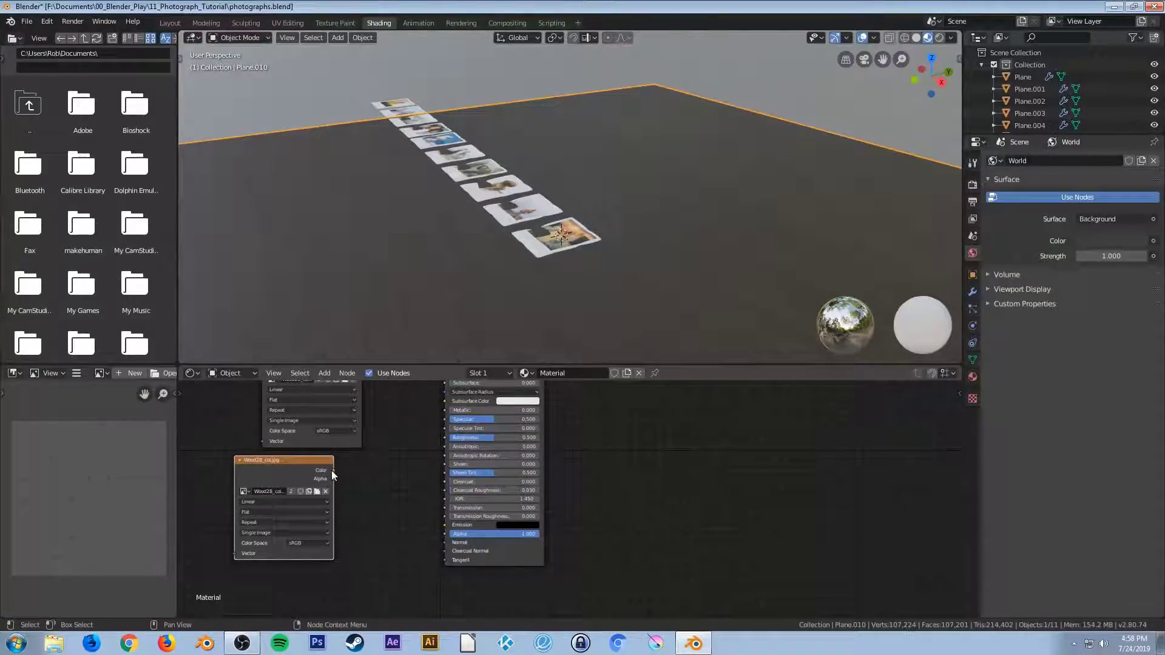
drag(333, 471, 439, 439)
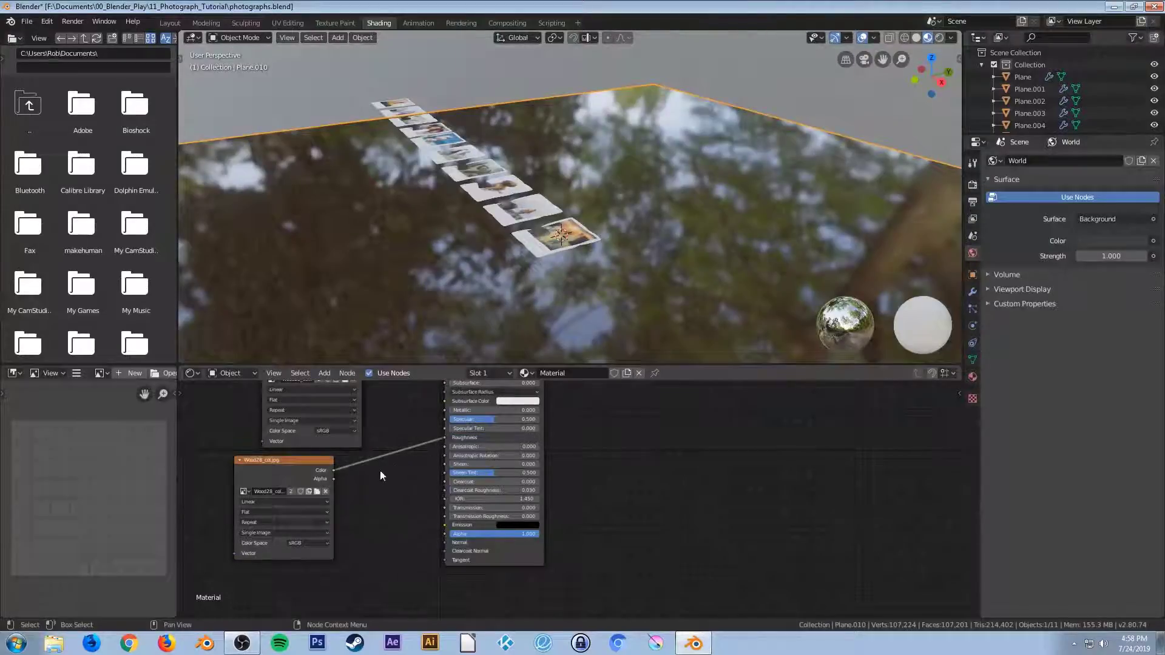
click(317, 491)
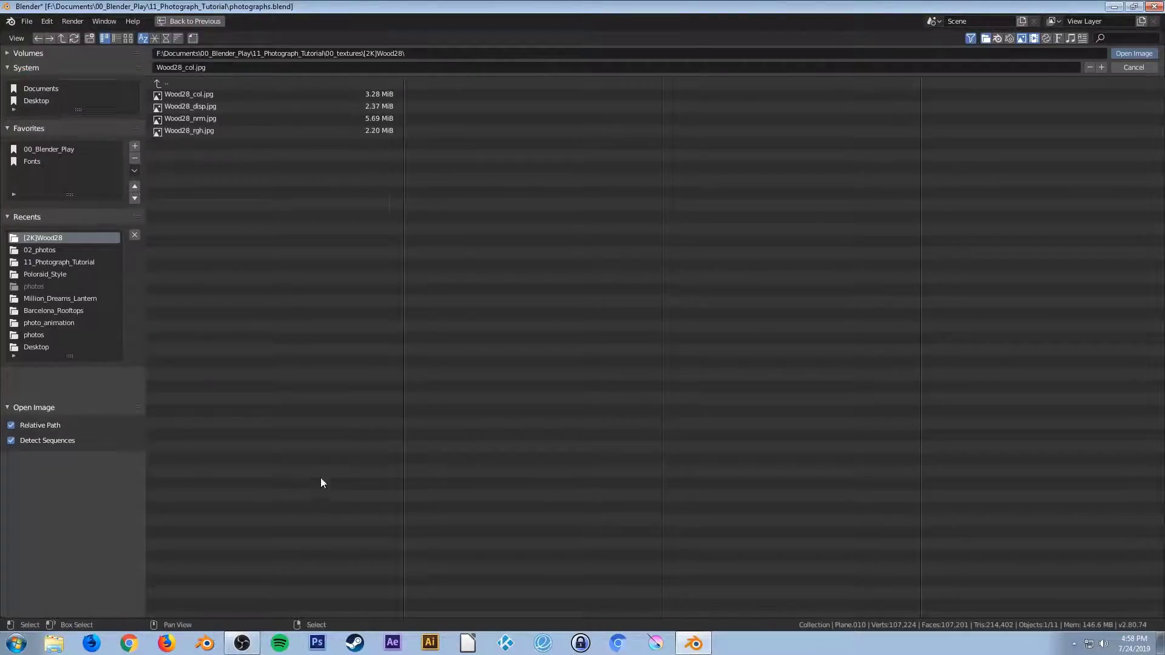
double_click(200, 129)
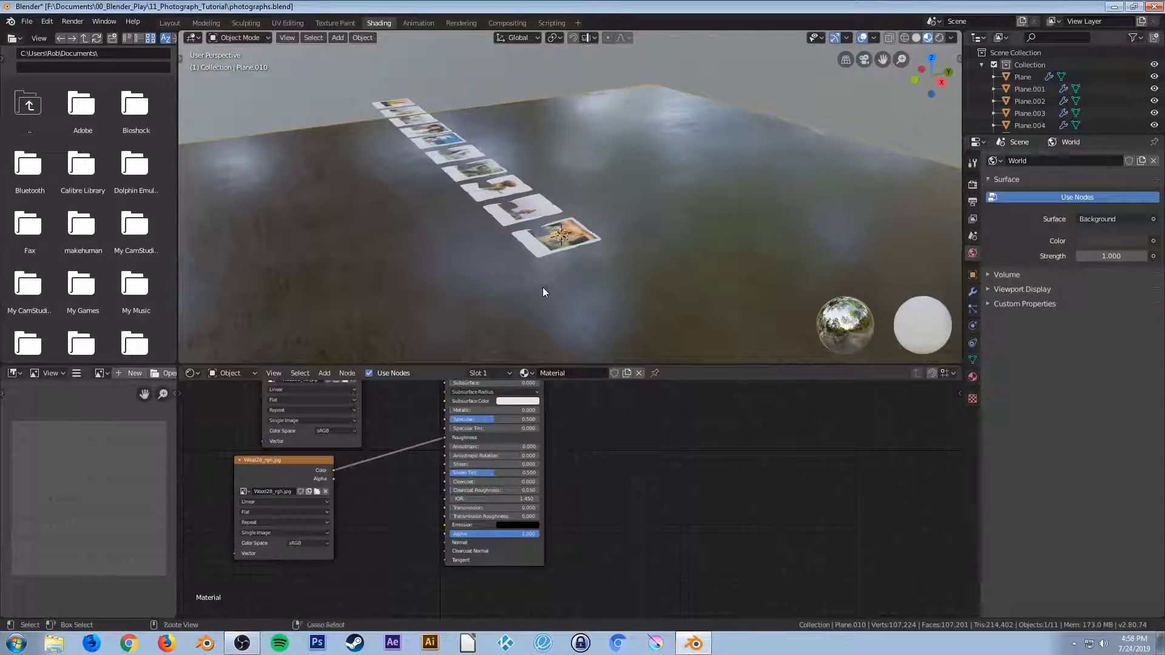
key(ctrl+s)
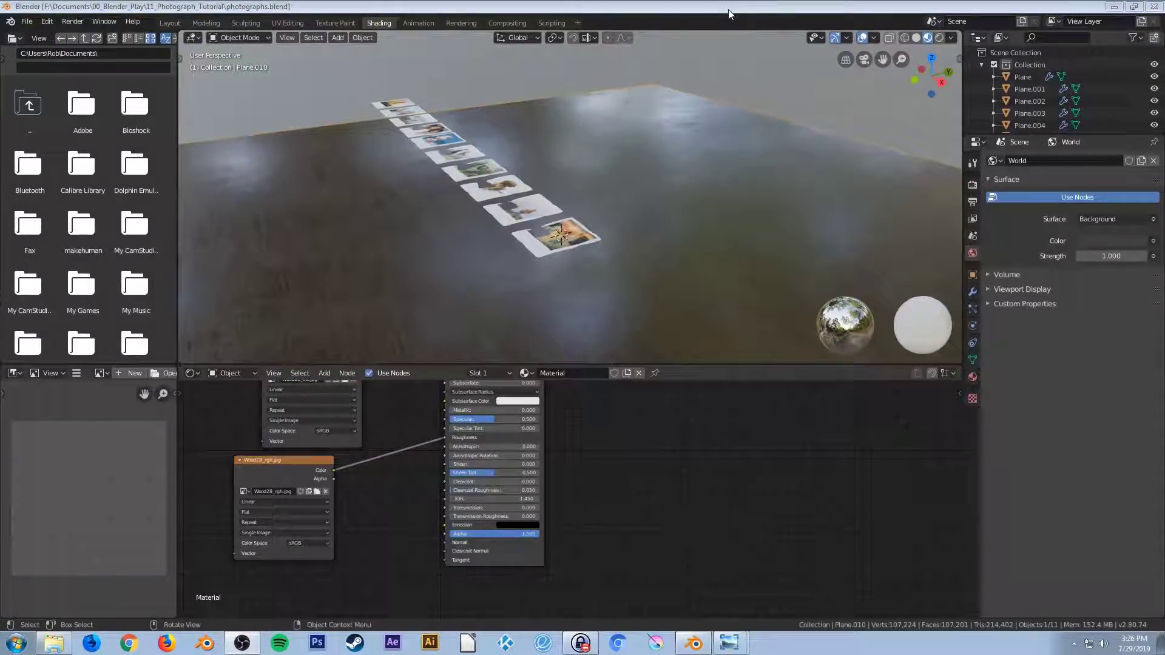
Duplicate the Wood28_rgh.jpg node below it, load Wood28_nrm.jpg into the copy and link its Color to the Principled BSDF's Normal input
click(729, 9)
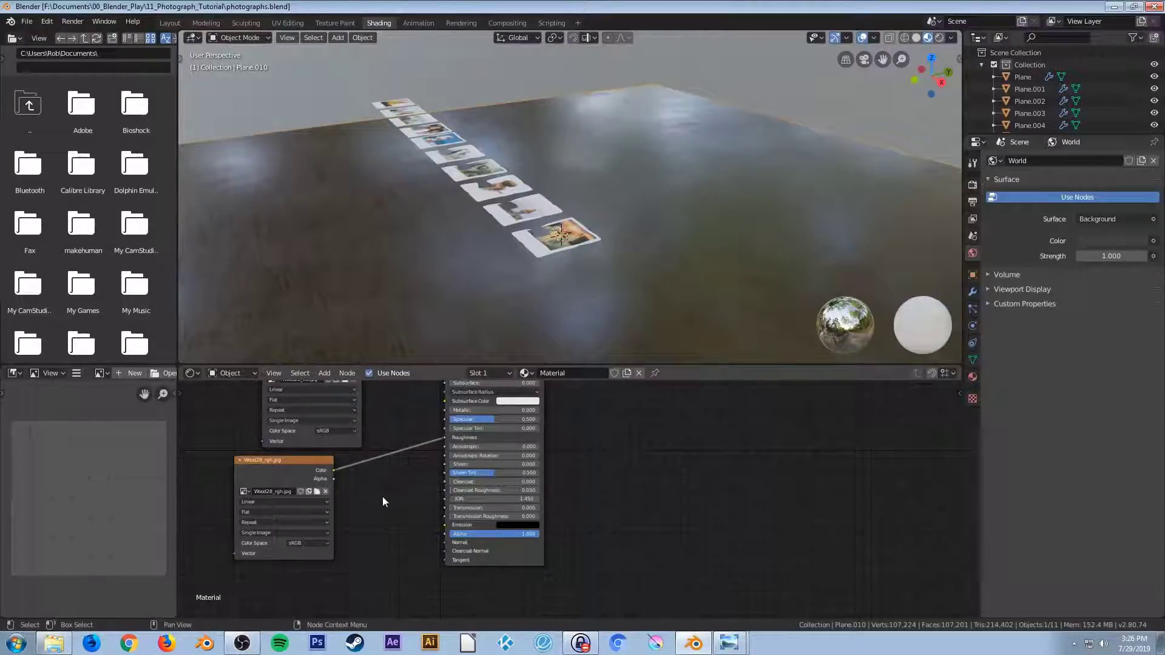
shift+middle_drag(376, 505, 484, 447)
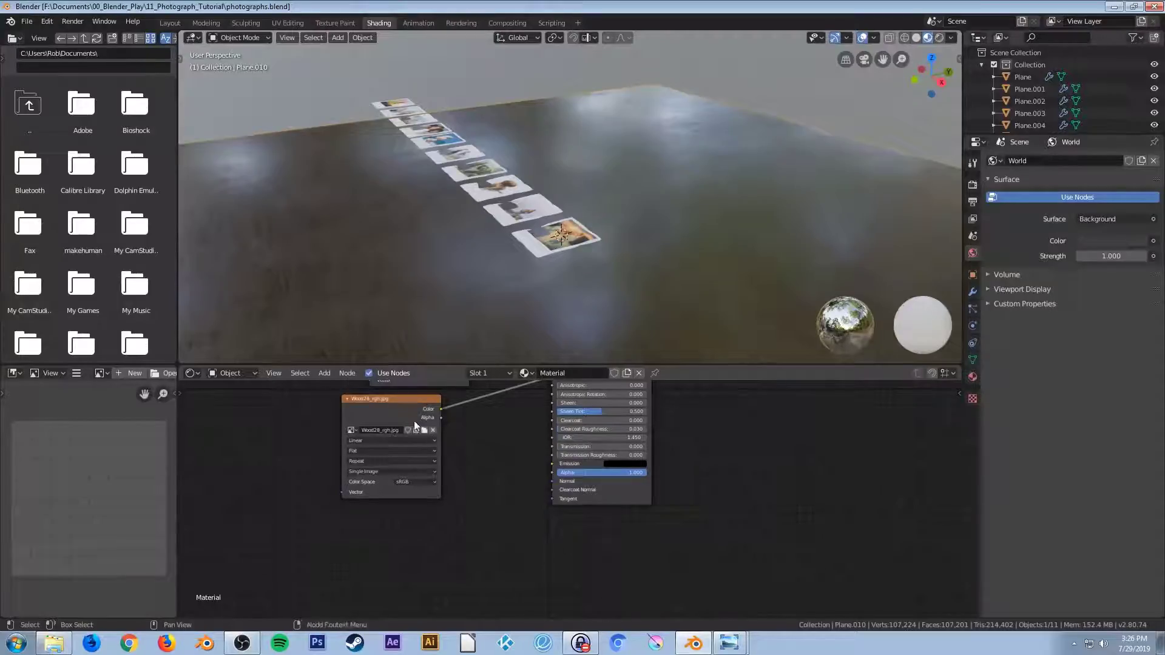
click(389, 410)
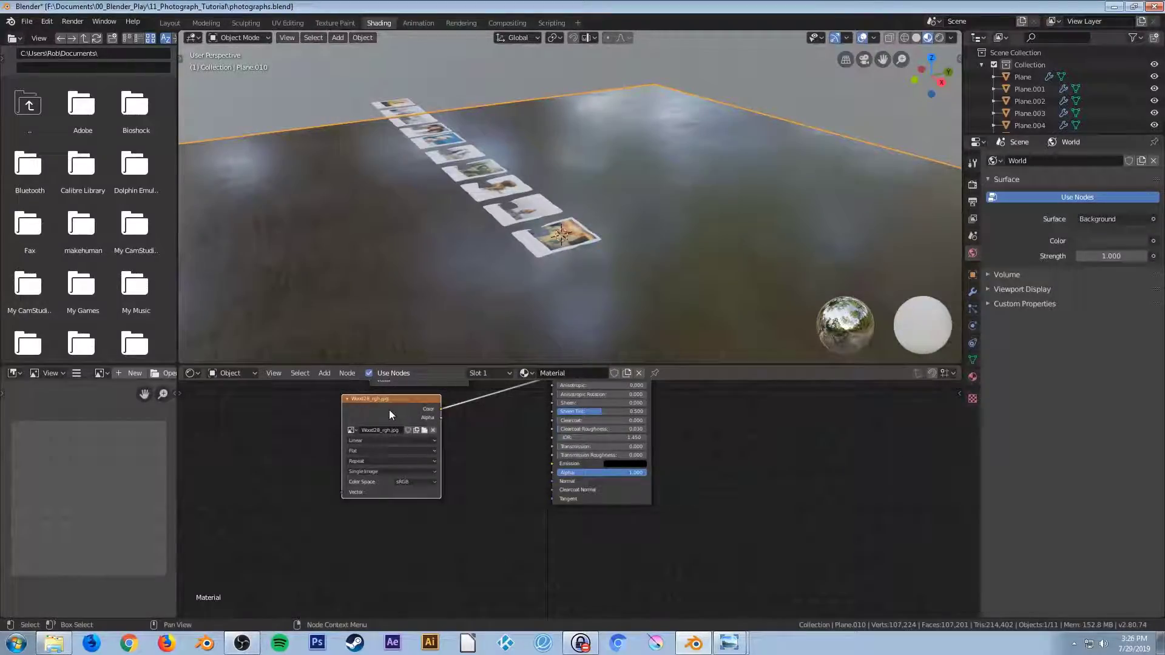
key(shift+d)
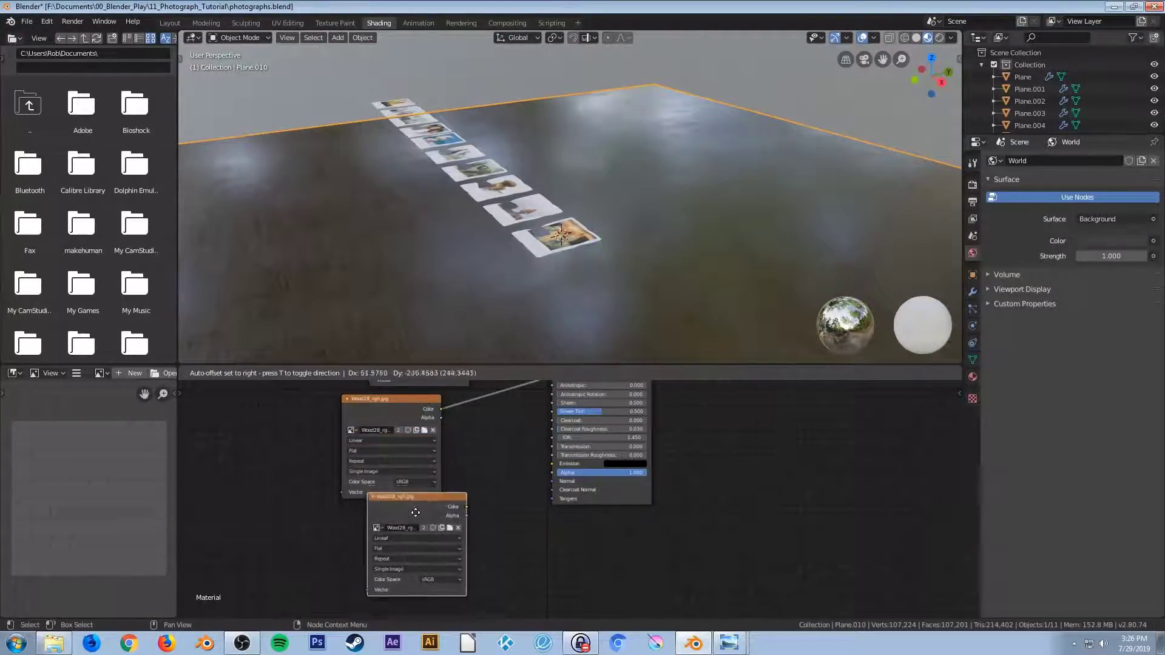
click(409, 526)
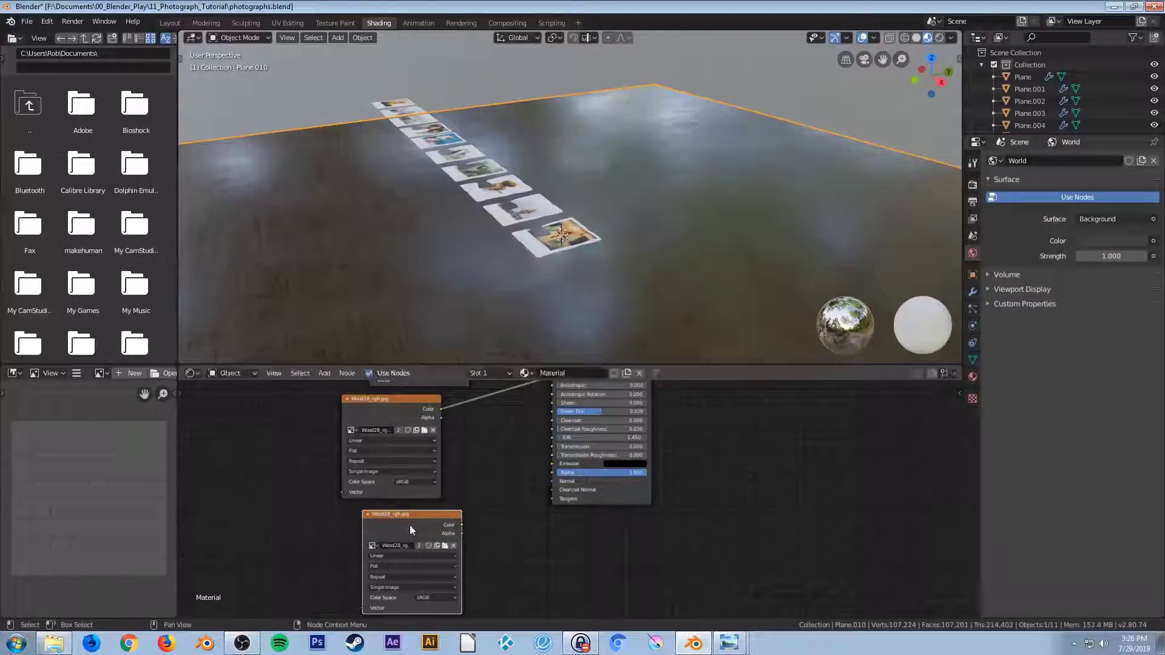
click(445, 545)
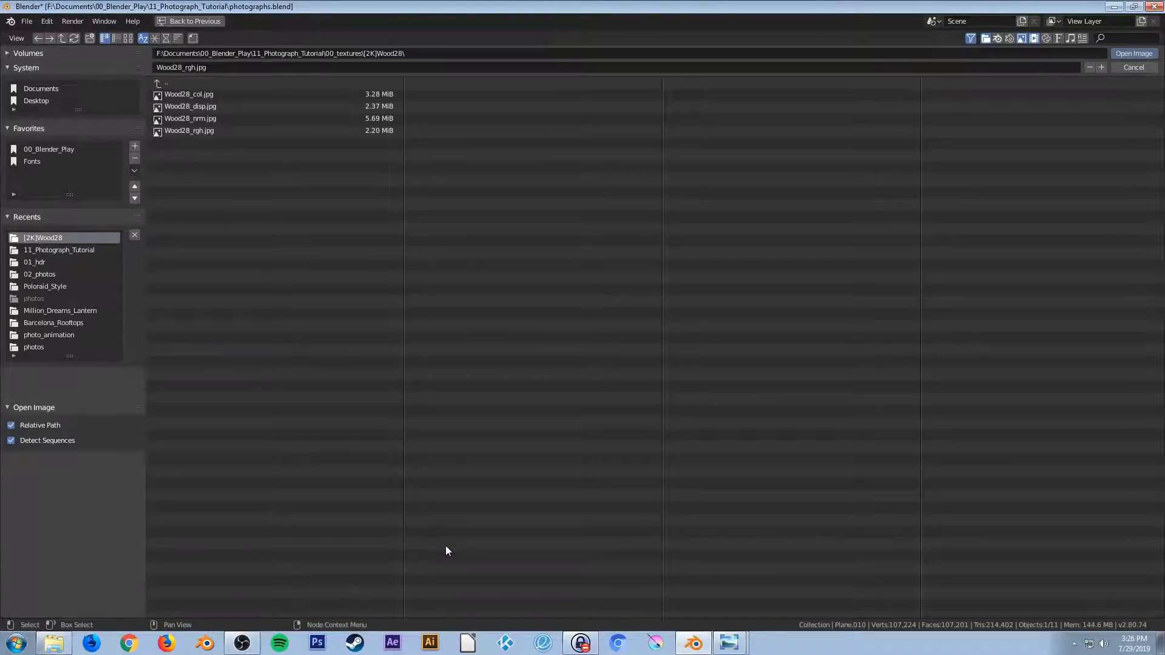
double_click(210, 121)
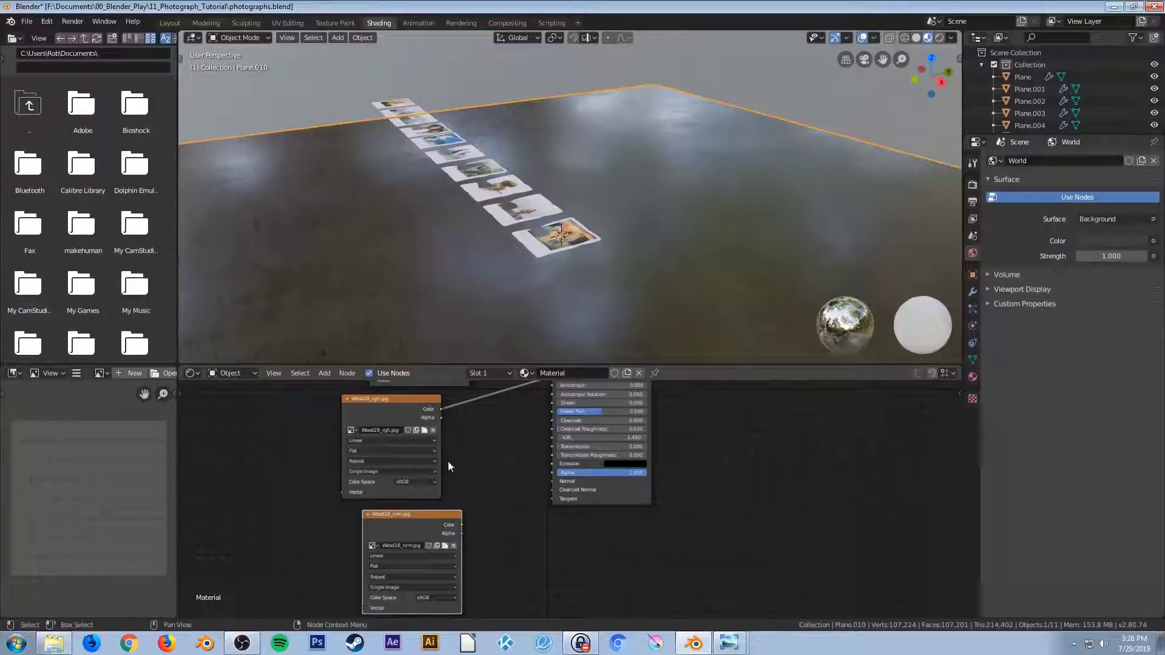
drag(462, 525, 550, 482)
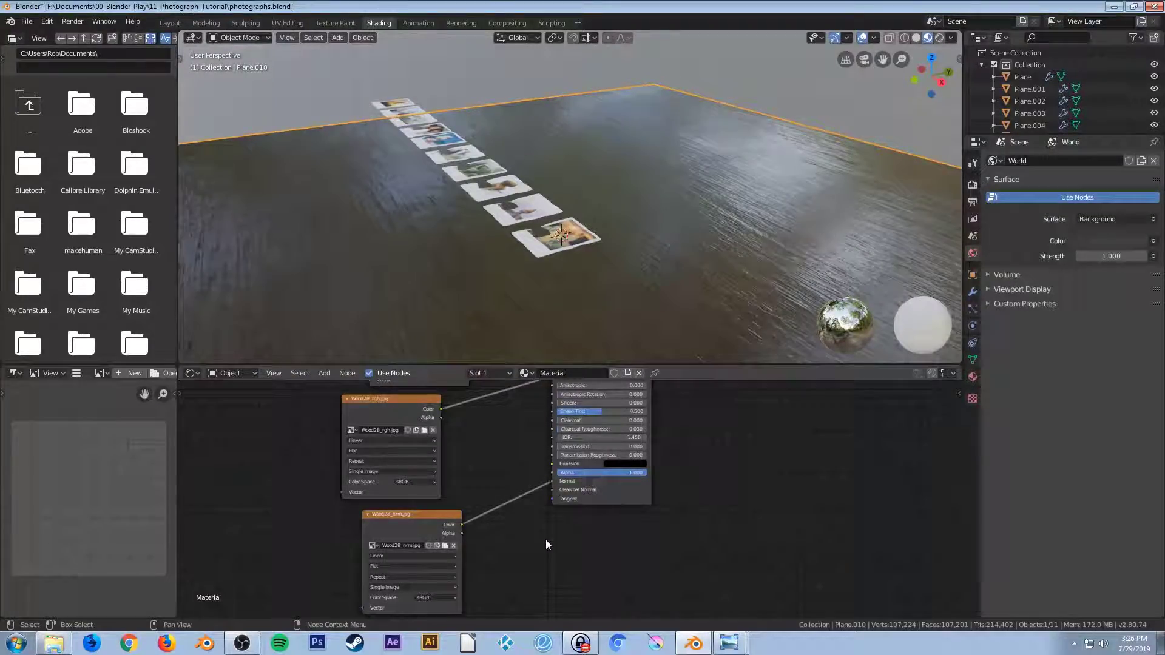
Insert a Normal Map node on the link between the Wood28_nrm.jpg texture's Color and the Principled BSDF's Normal input
key(shift+a)
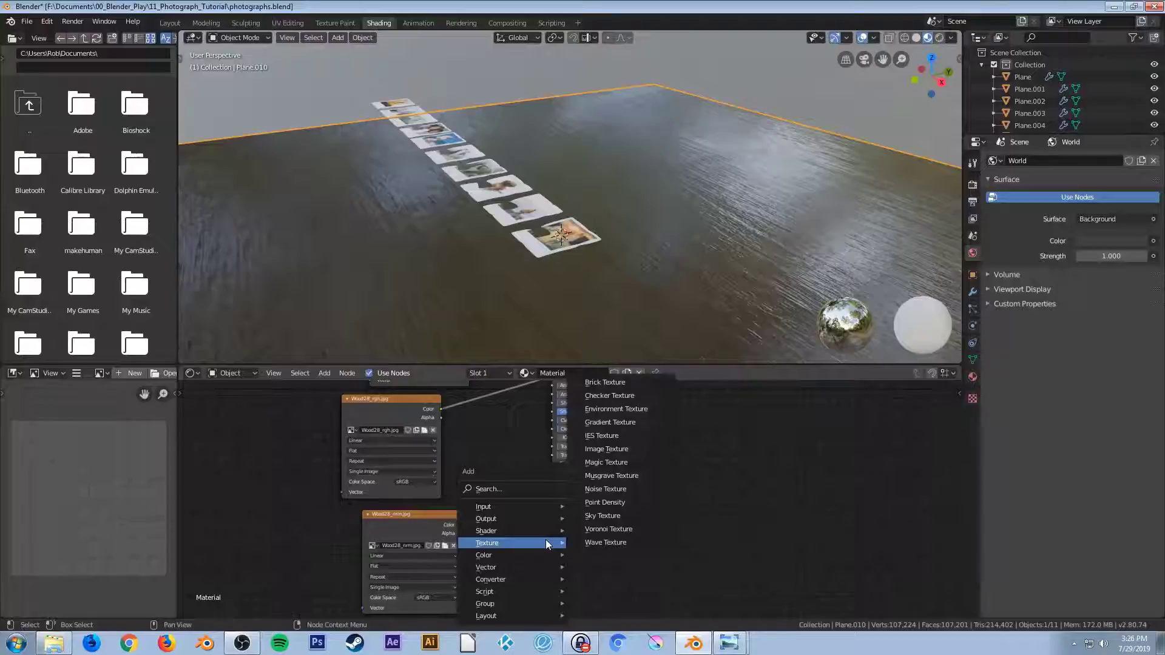
click(485, 489)
text(norm)
key(Down)
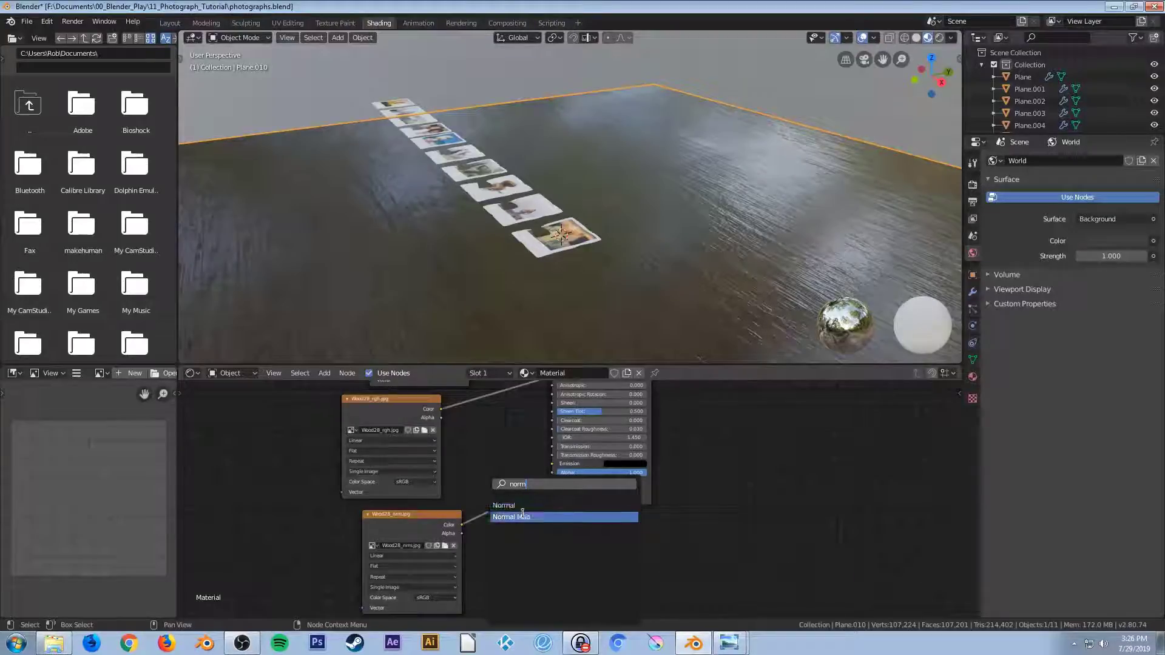
key(Return)
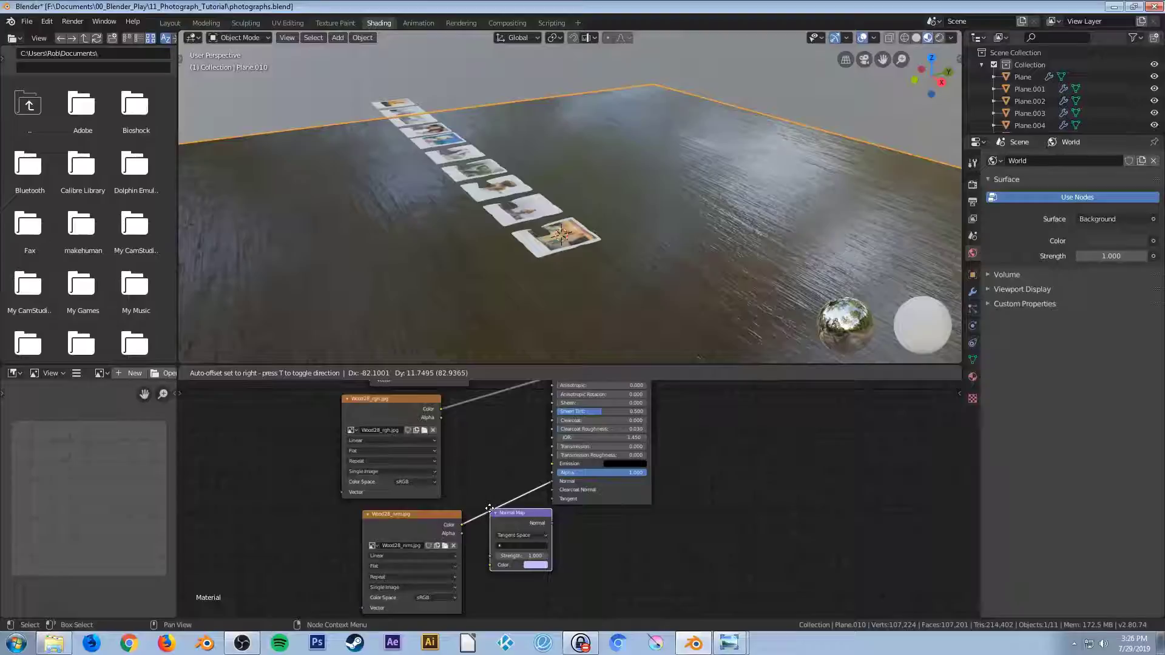
click(489, 509)
Set the Normal Map node's Strength to 1.5 and check the wood surface from several angles
middle_drag(526, 265, 567, 255)
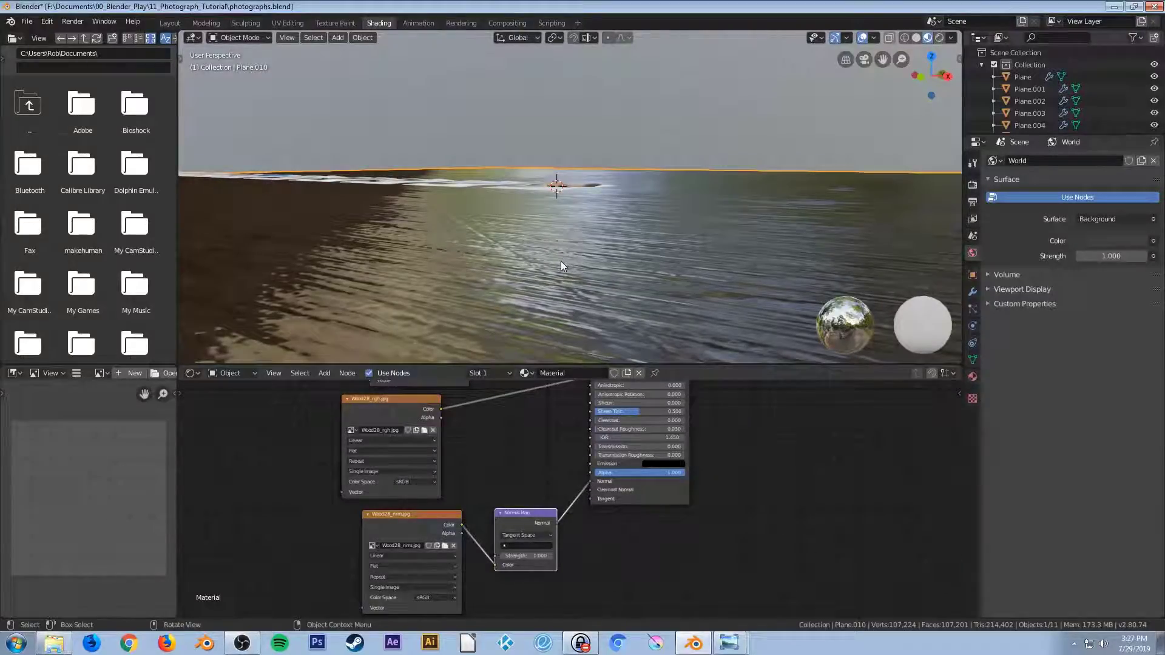
middle_drag(570, 245, 566, 253)
click(531, 555)
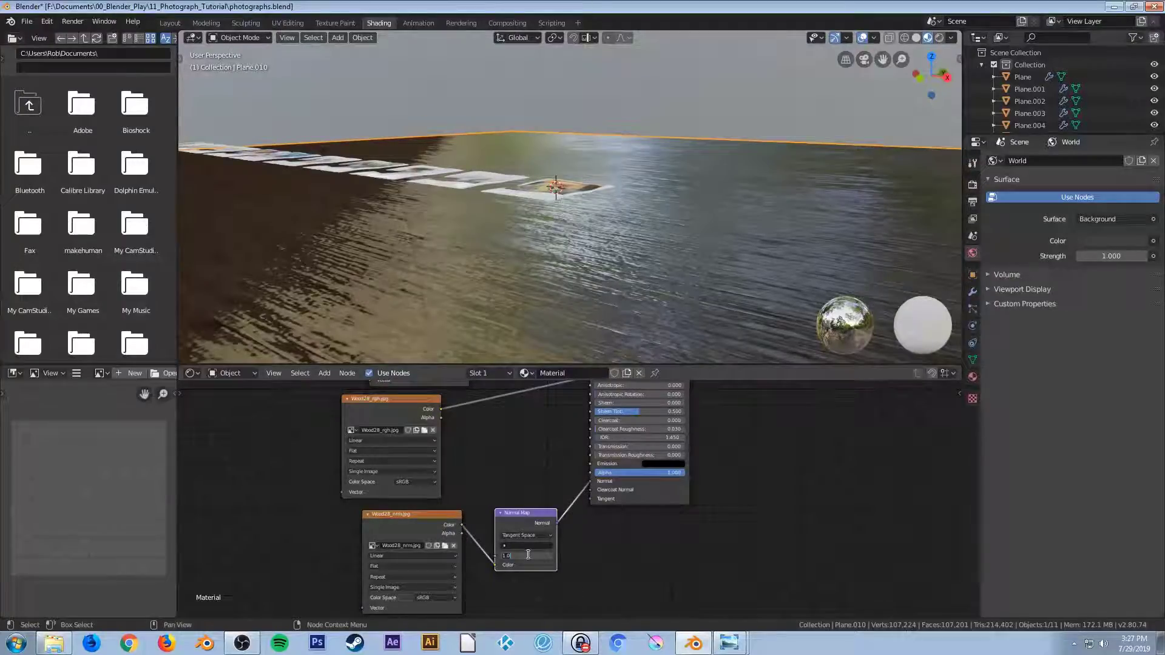
text(1.5)
key(Return)
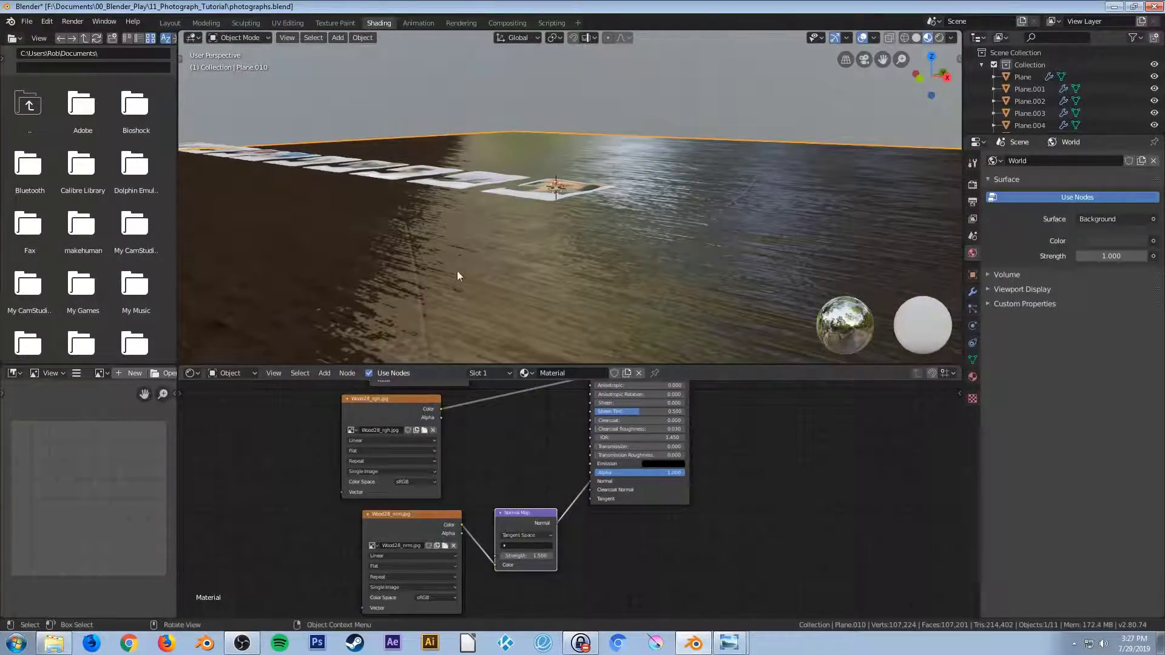
middle_drag(421, 159, 489, 202)
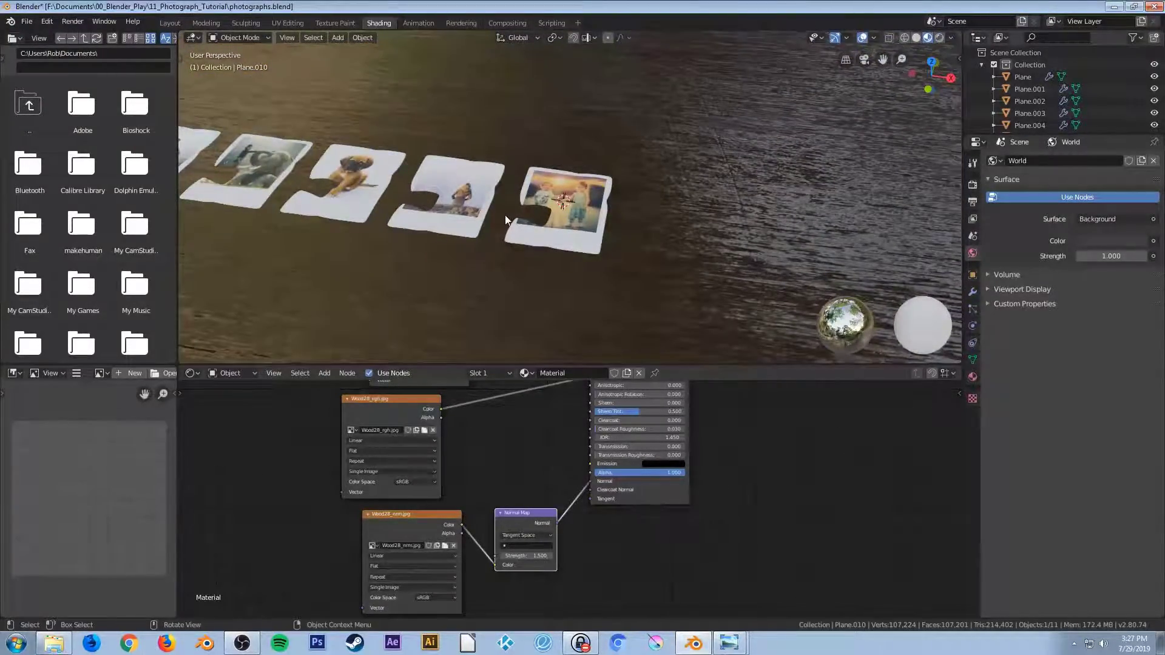
middle_drag(499, 261, 475, 238)
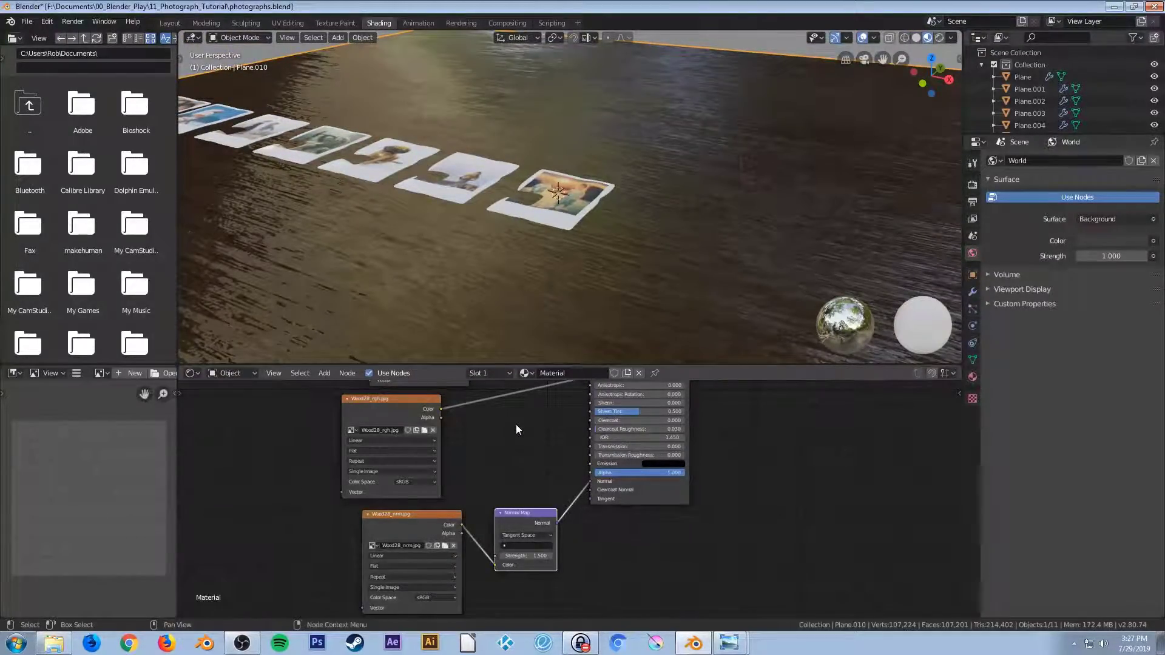
Insert a Bright/Contrast node on the link between the Wood28_rgh.jpg texture and the Principled BSDF's Roughness input
middle_drag(516, 424, 531, 498)
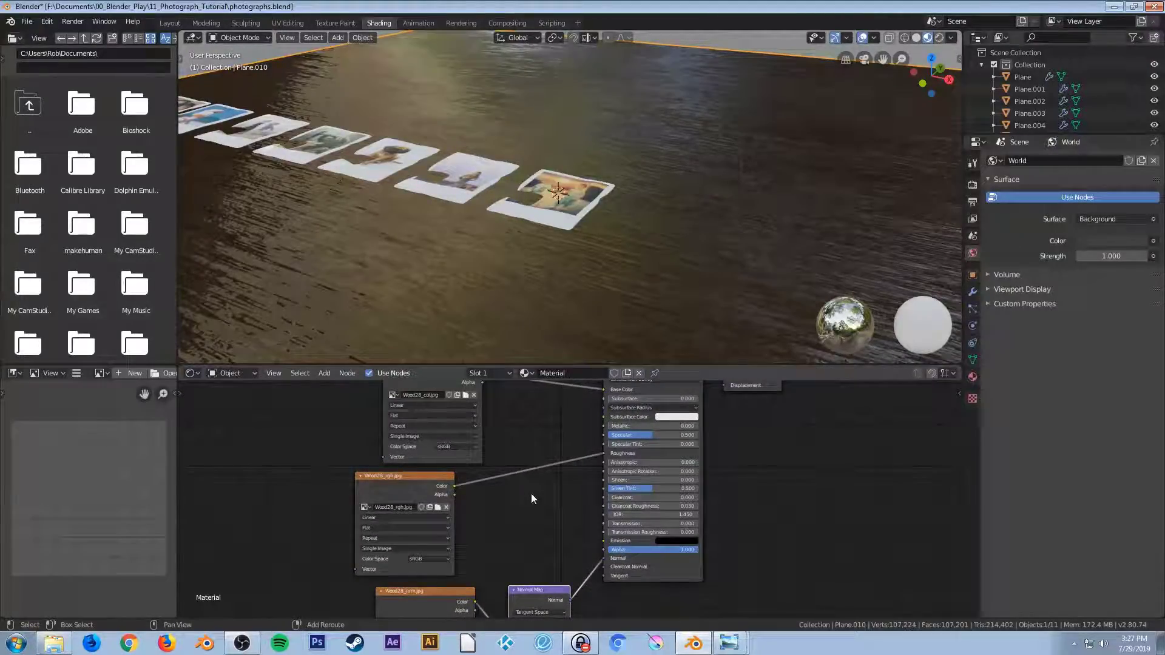
key(shift+a)
click(531, 493)
text(bright)
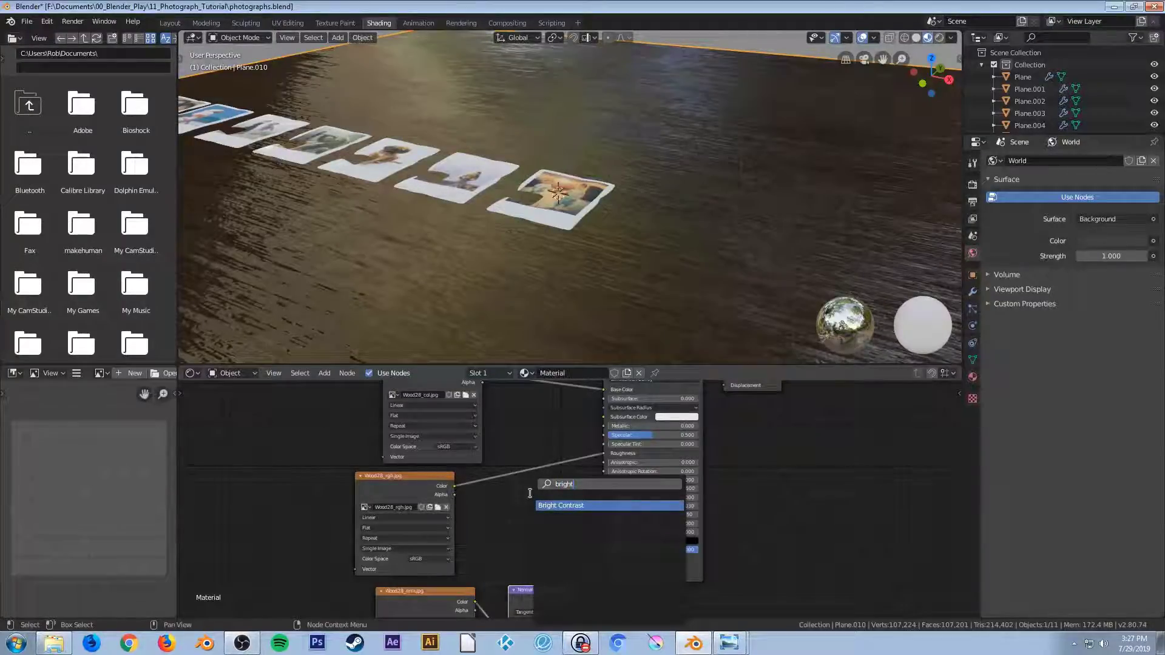
key(Return)
click(515, 470)
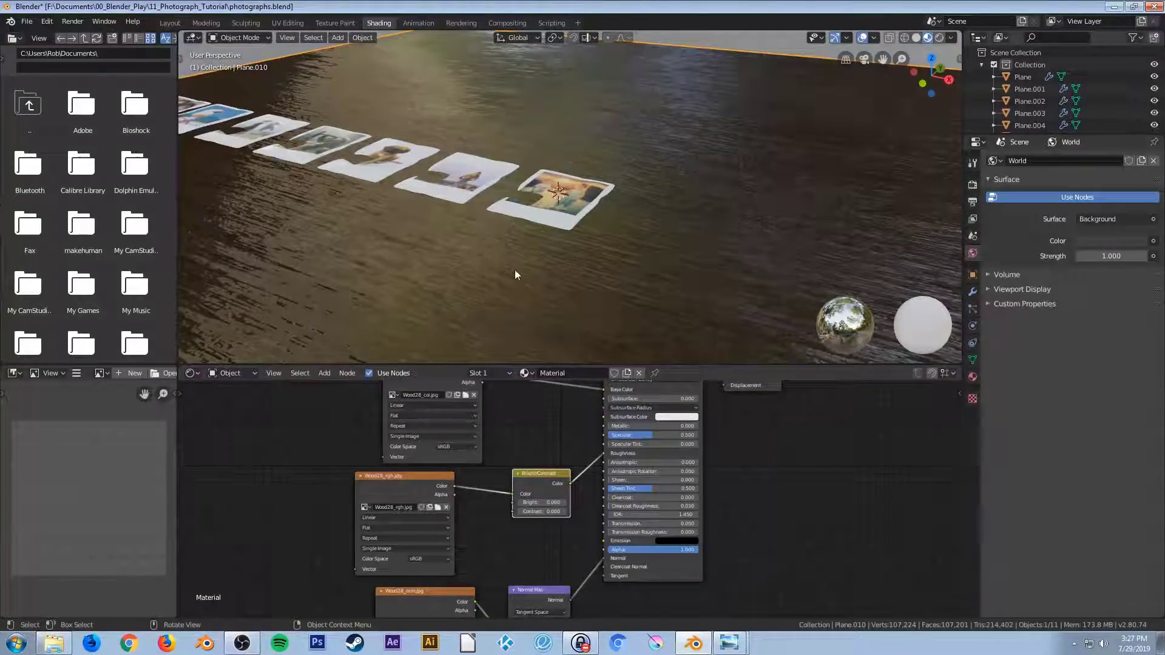
Raise the Bright/Contrast node's Bright value to 0.1 and check the wood's reflections around the photographs
click(565, 504)
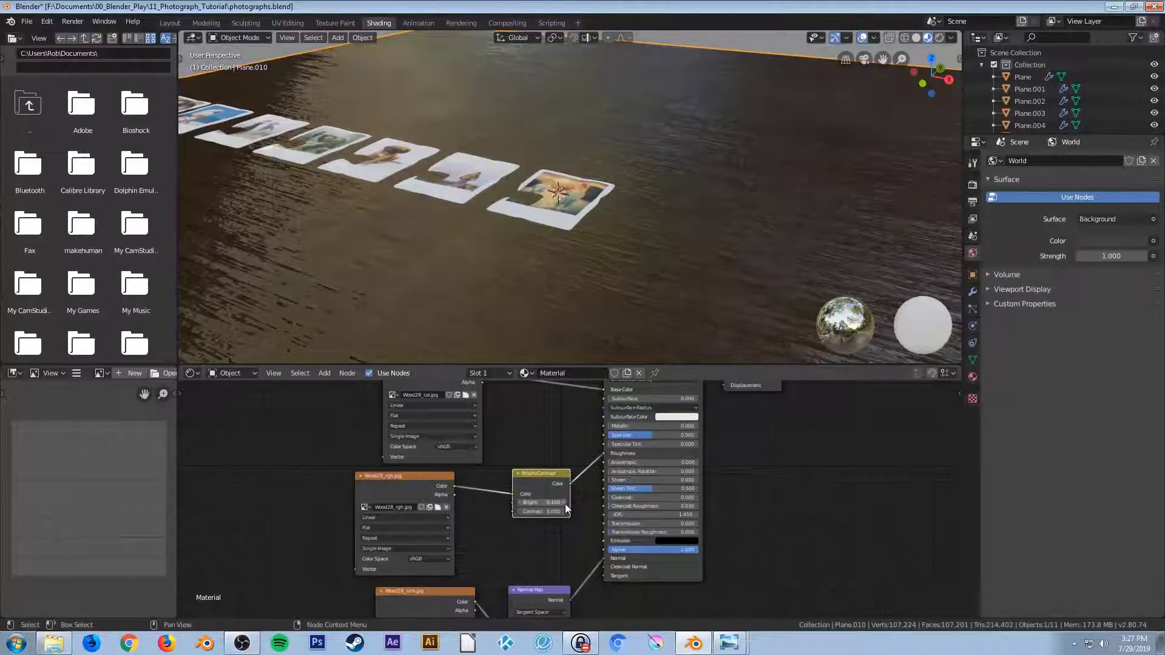
middle_drag(601, 268, 605, 332)
middle_drag(593, 286, 569, 239)
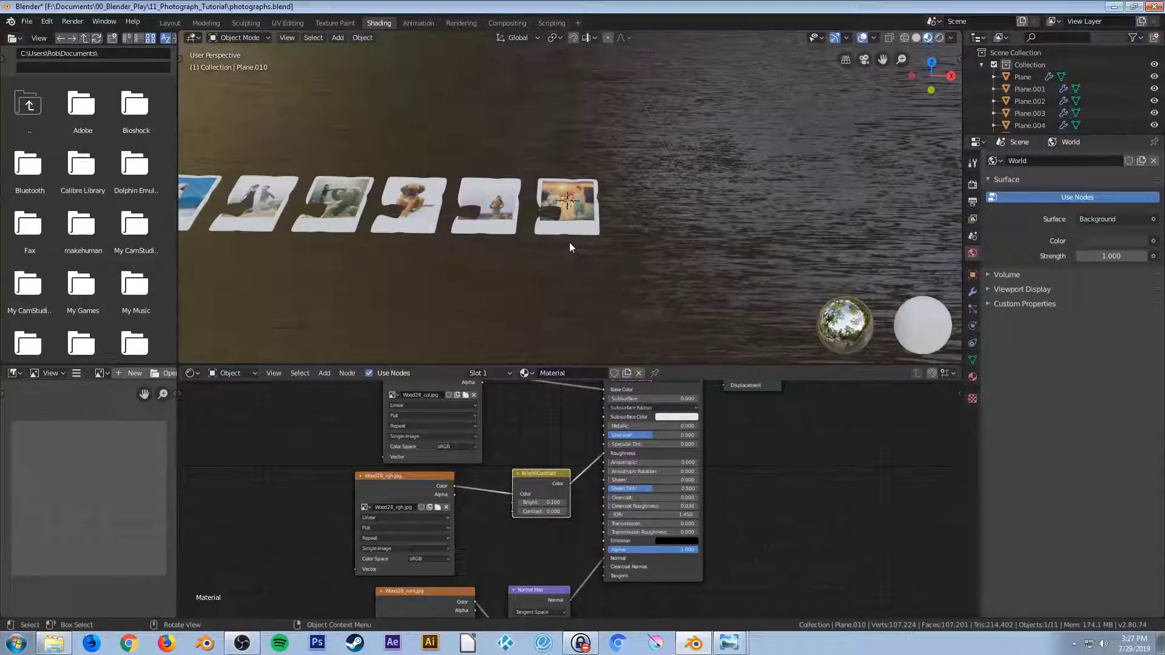
shift+middle_drag(555, 241, 574, 247)
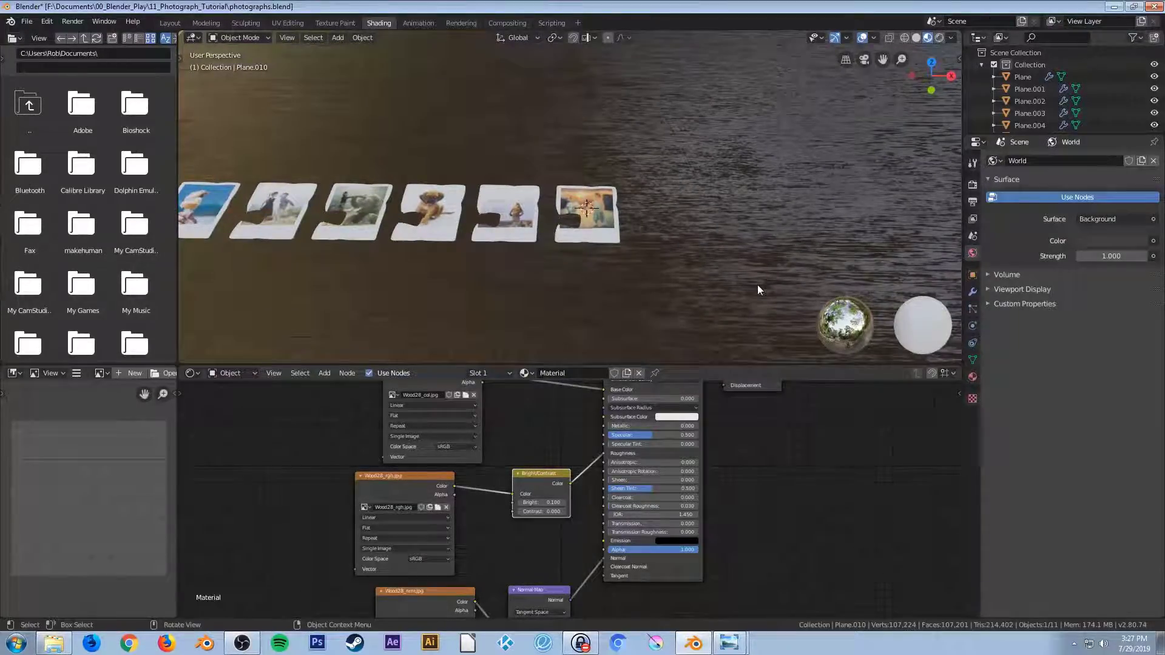
scroll(629, 250, up, 1)
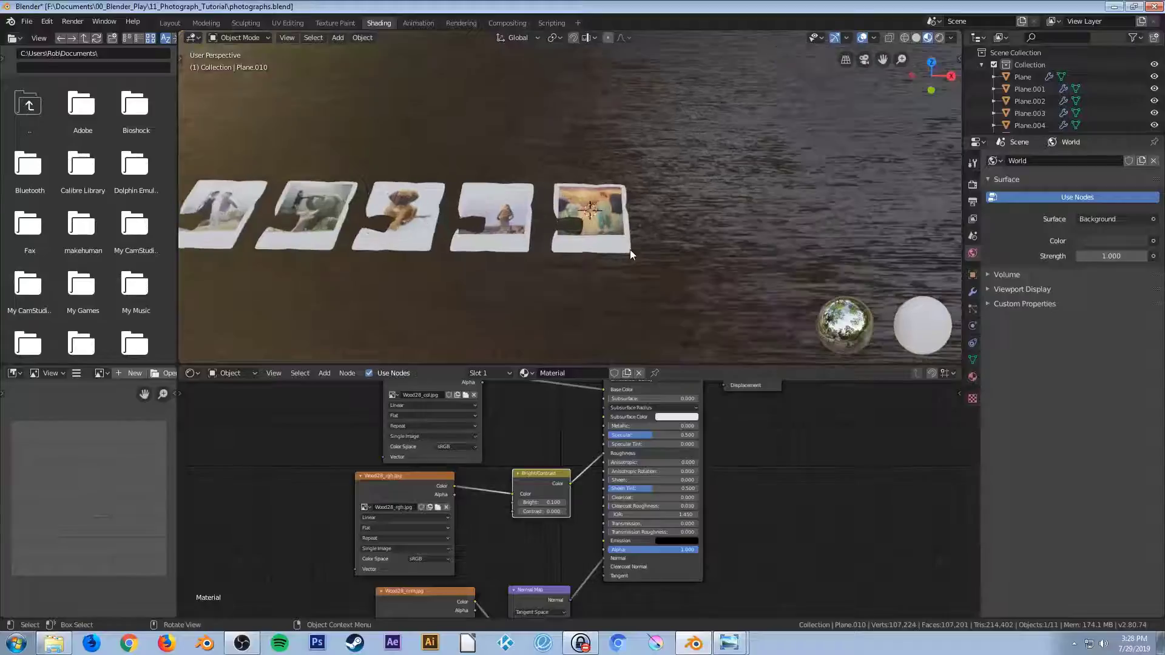
Enable Ambient Occlusion and Bloom in the Eevee render settings and expand the Bloom options
click(972, 185)
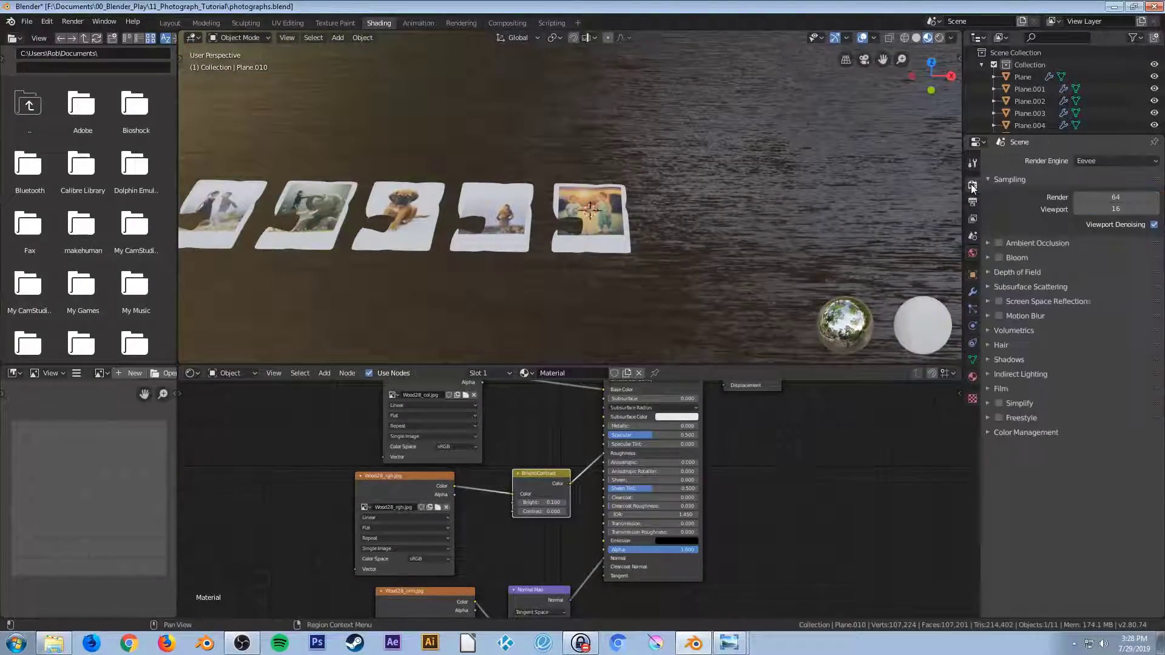
click(1000, 243)
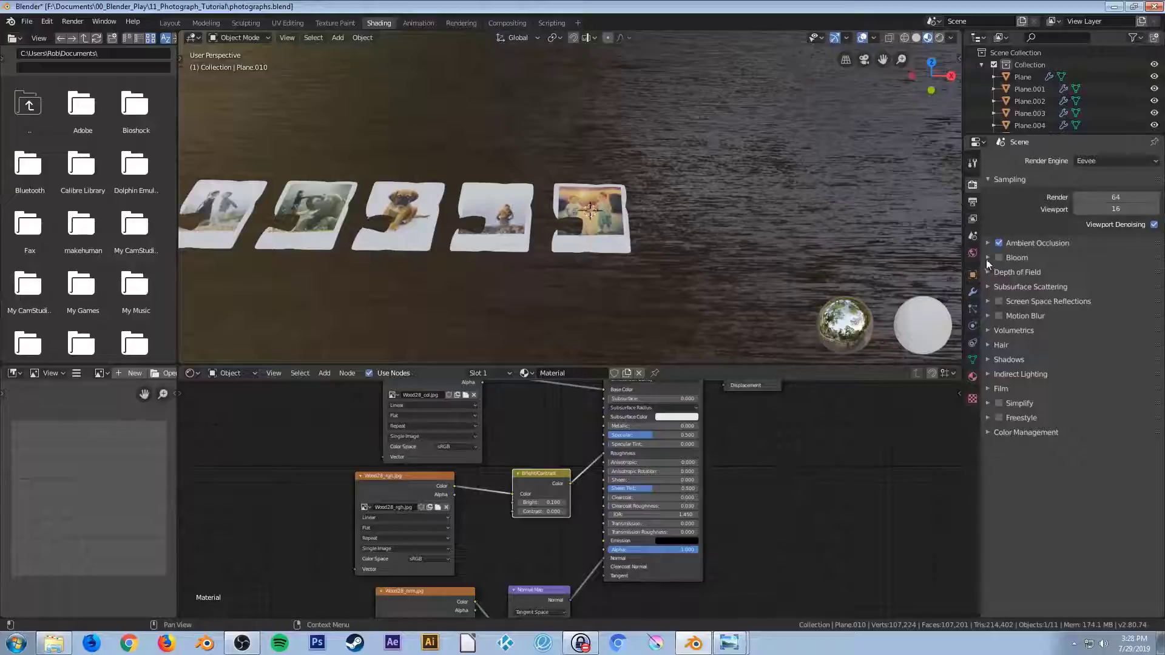
click(997, 257)
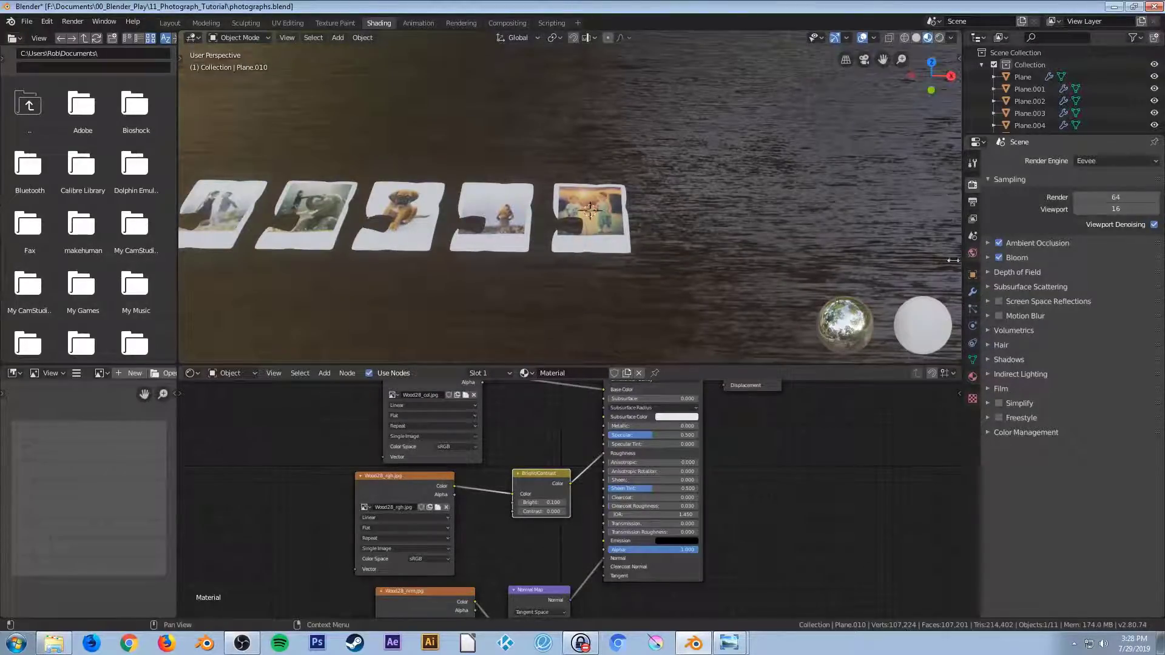
middle_drag(597, 223, 574, 205)
scroll(555, 212, up, 4)
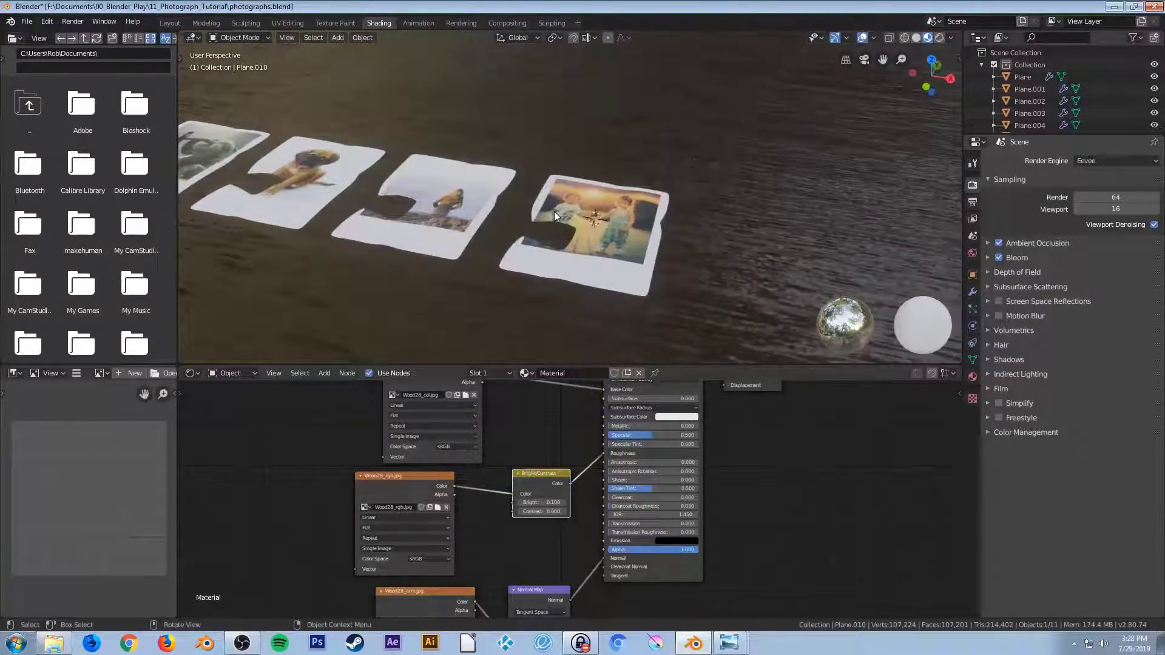
click(988, 259)
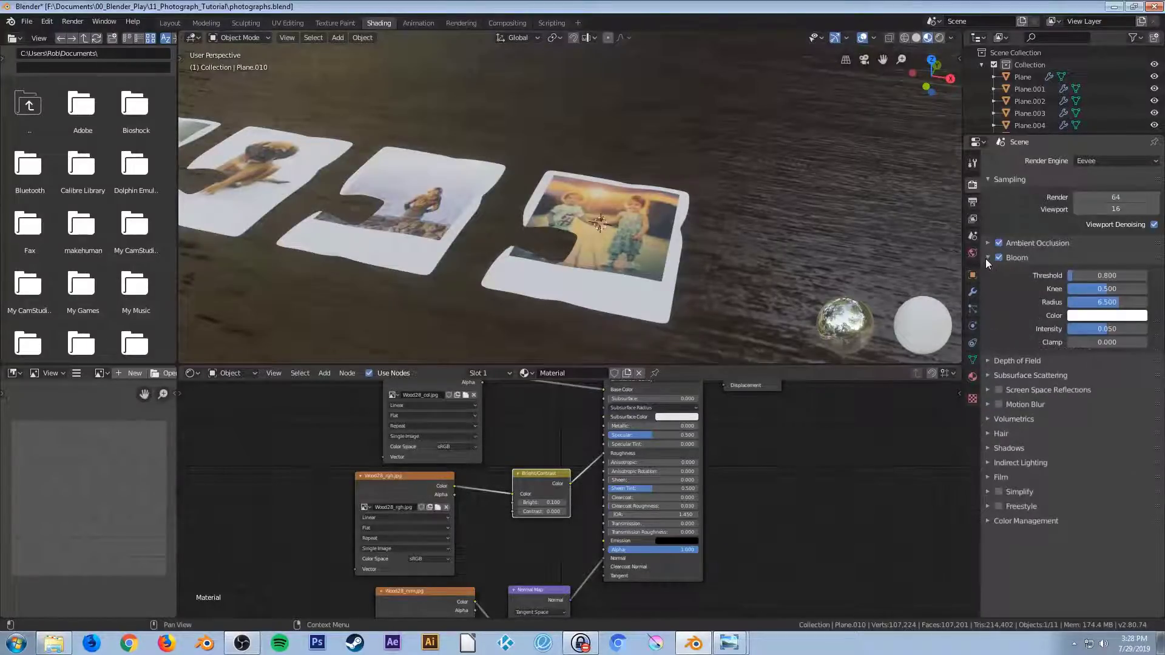
Try a Bloom Threshold of about 1.621 and a Radius of 0, and undo the changes
mouse_move(1082, 280)
mouse_down()
mouse_move(1056, 281)
mouse_move(1081, 280)
mouse_up()
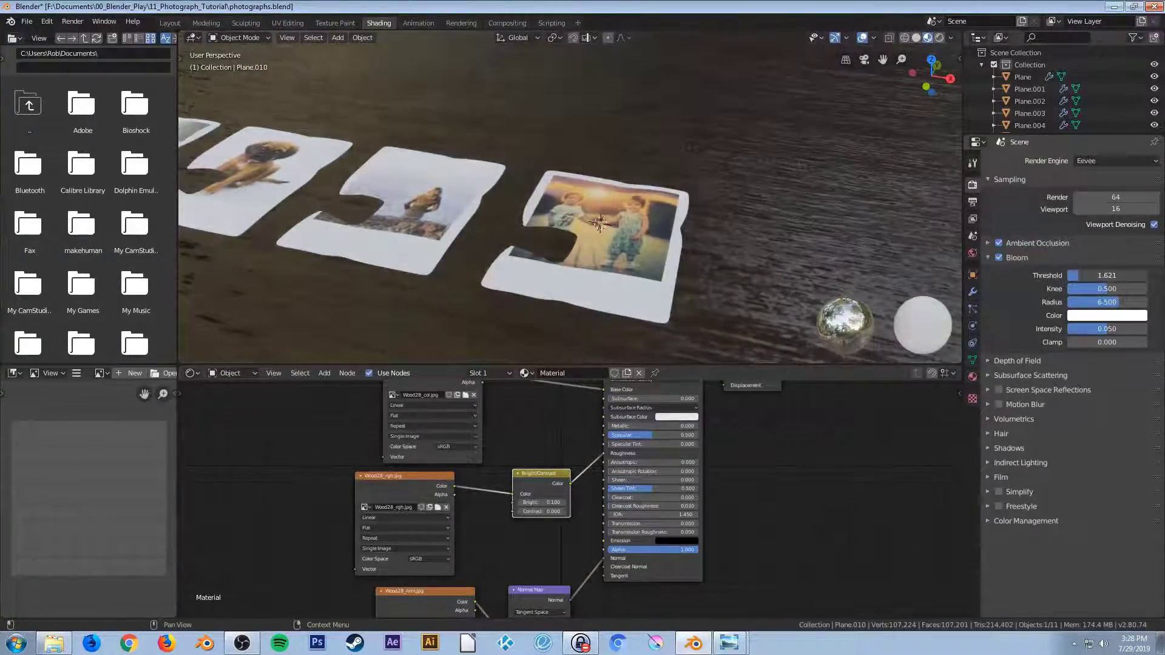
key(ctrl+z)
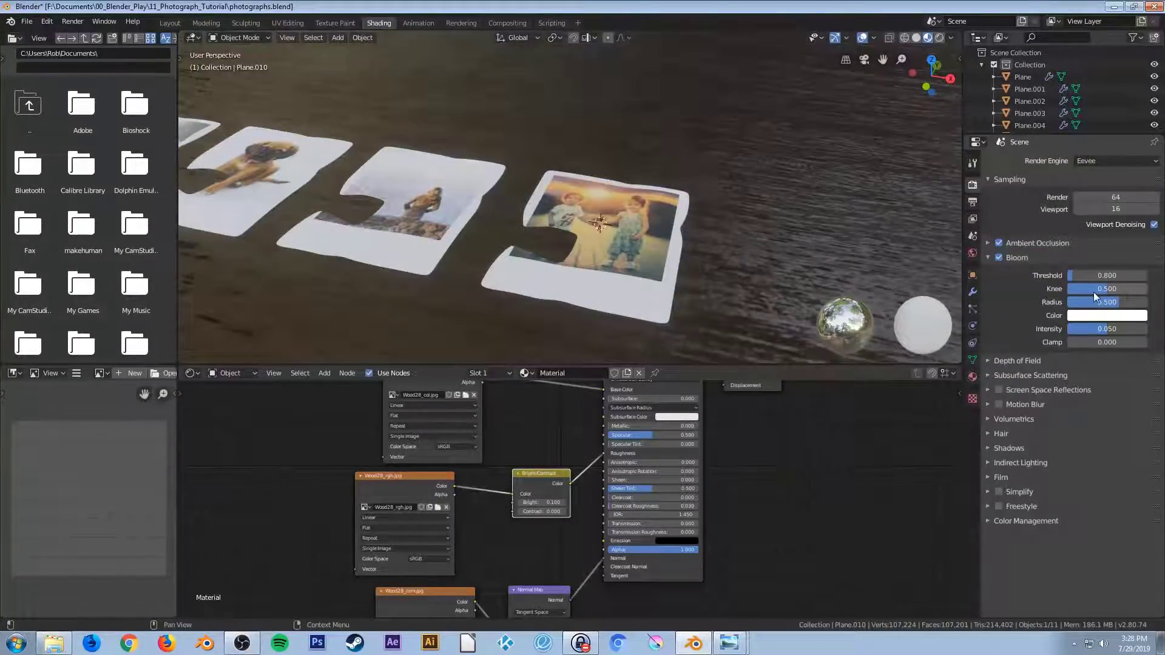
mouse_move(1072, 302)
mouse_down()
mouse_move(1041, 301)
mouse_move(1141, 302)
mouse_move(1066, 302)
mouse_up()
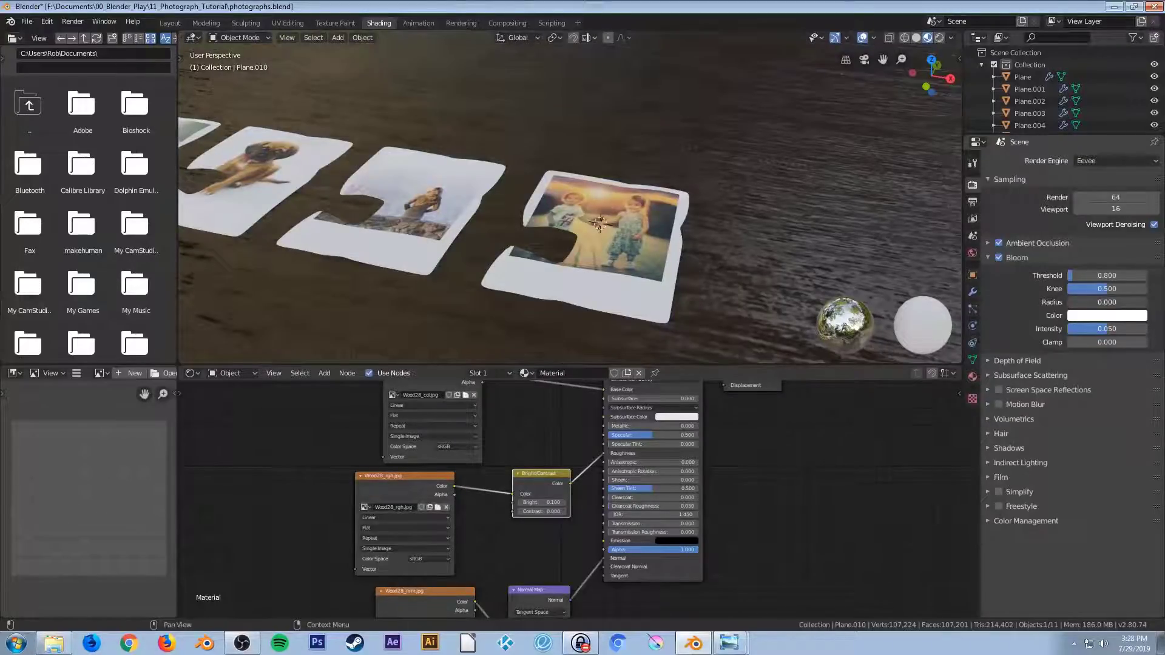
drag(1072, 303, 1110, 302)
key(ctrl+z)
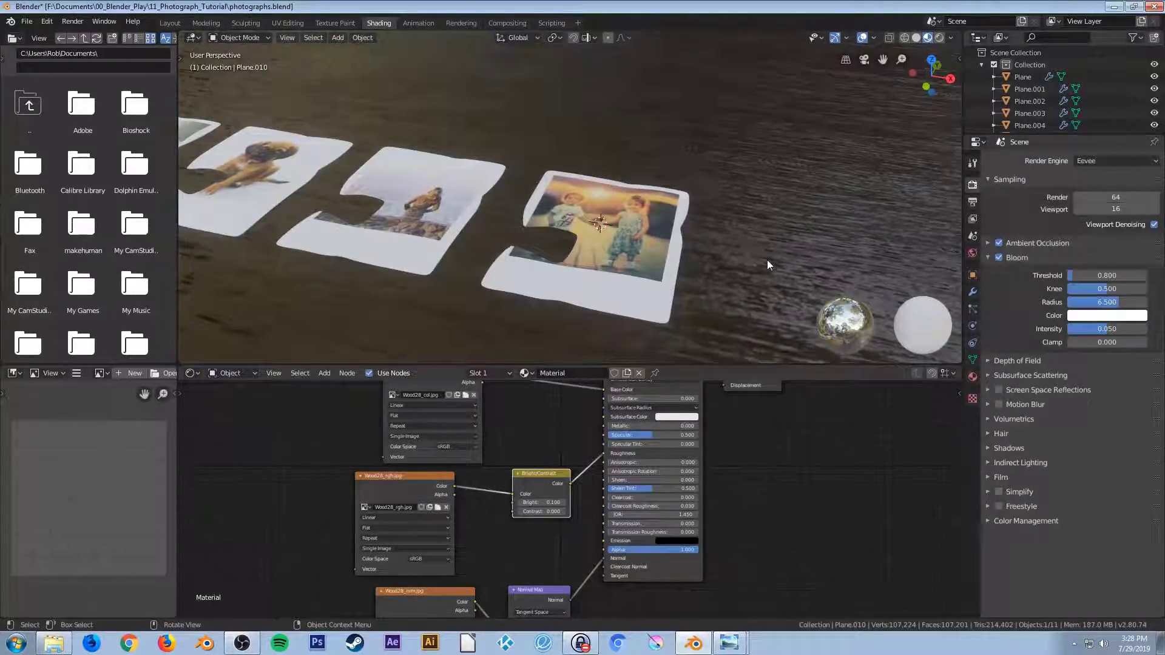
Compare the look of the photographs with Bloom switched off and on
click(999, 254)
click(998, 254)
click(998, 256)
click(998, 256)
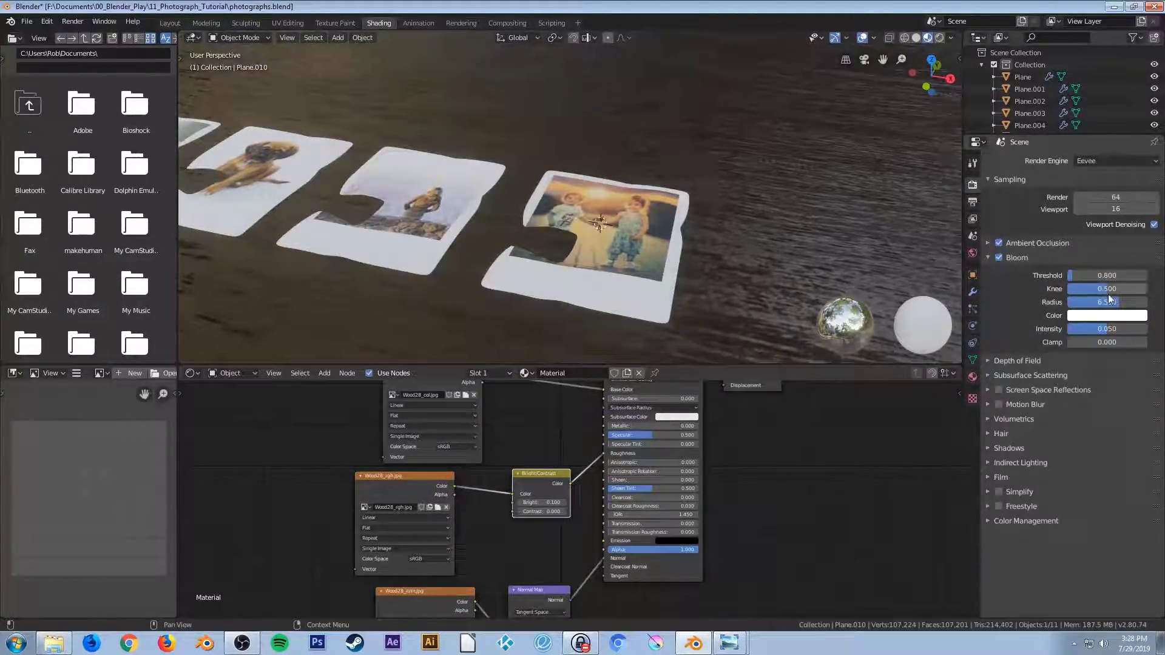
Reduce the Bloom Radius to about 3.813 and compare the photographs with Bloom off and on, leaving it enabled
drag(1109, 302, 1088, 301)
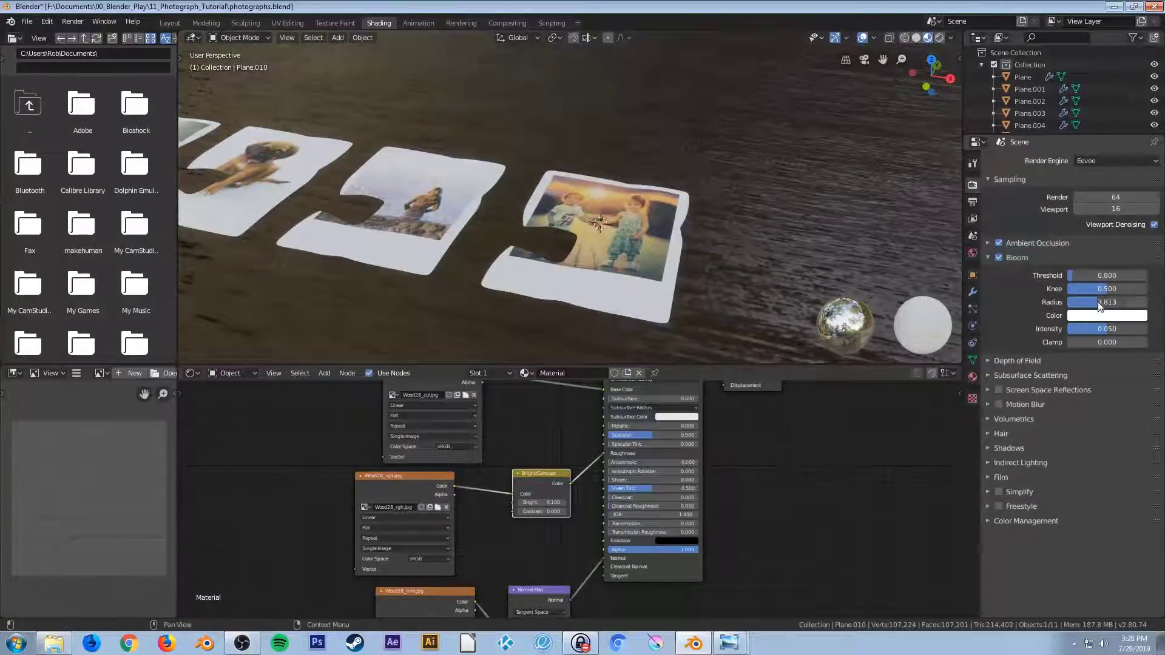
middle_drag(602, 191, 606, 208)
click(1000, 255)
click(1000, 255)
click(1000, 255)
click(1000, 255)
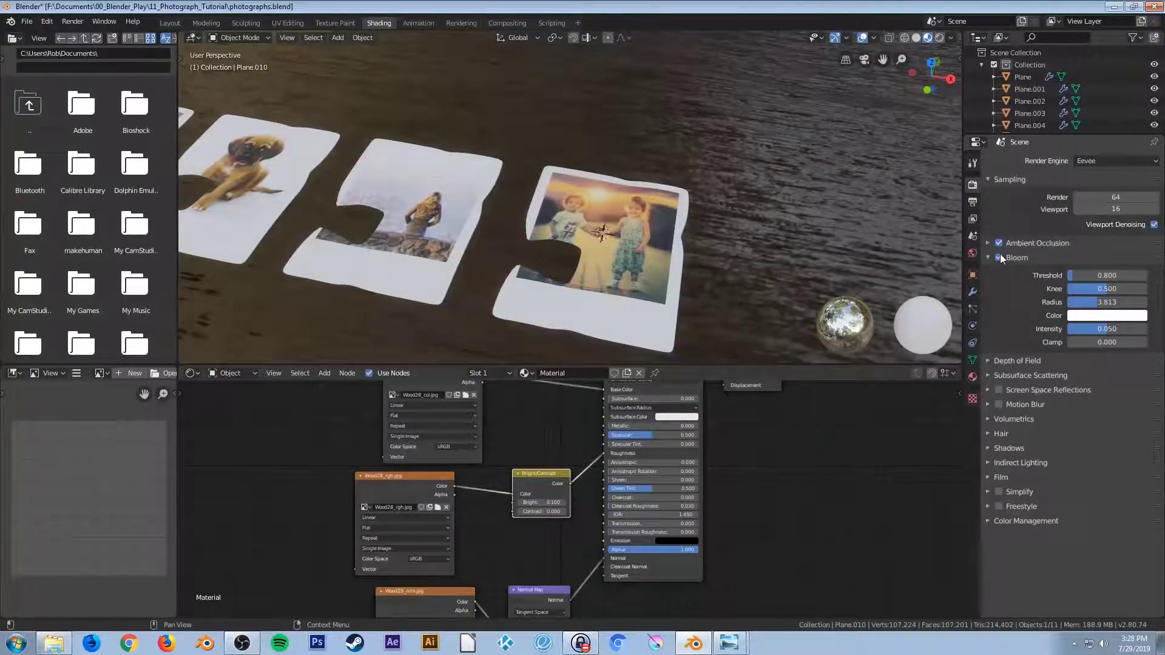
scroll(591, 235, down, 2)
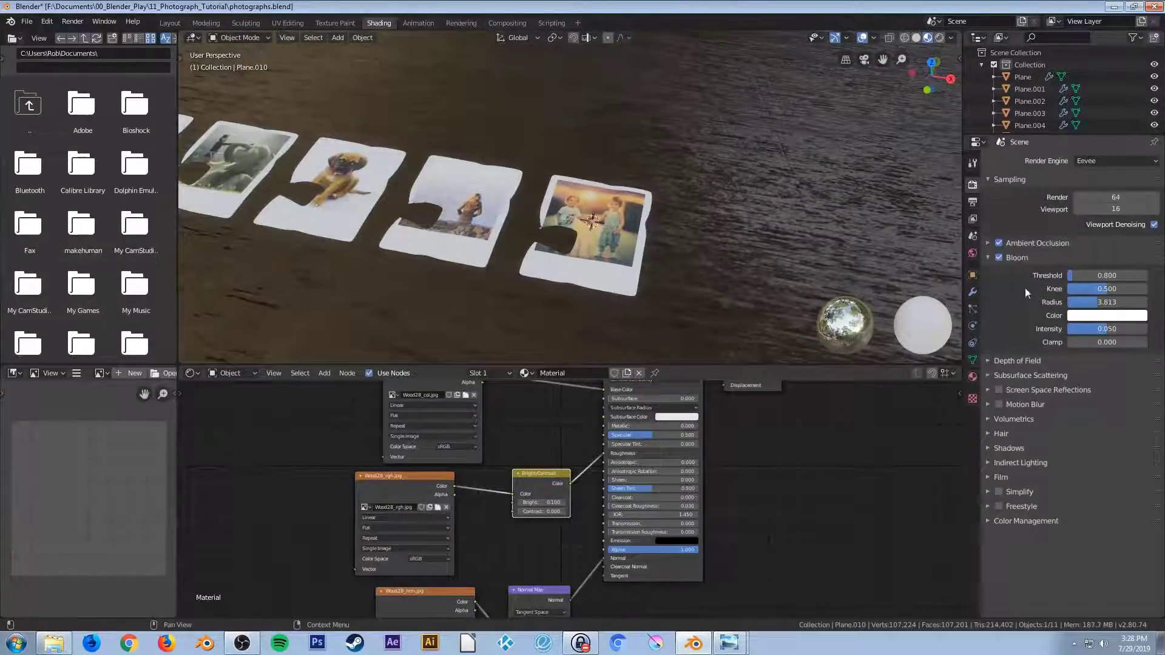
Turn on Screen Space Reflections for the Eevee renderer and compare the wood surface with and without them
click(987, 258)
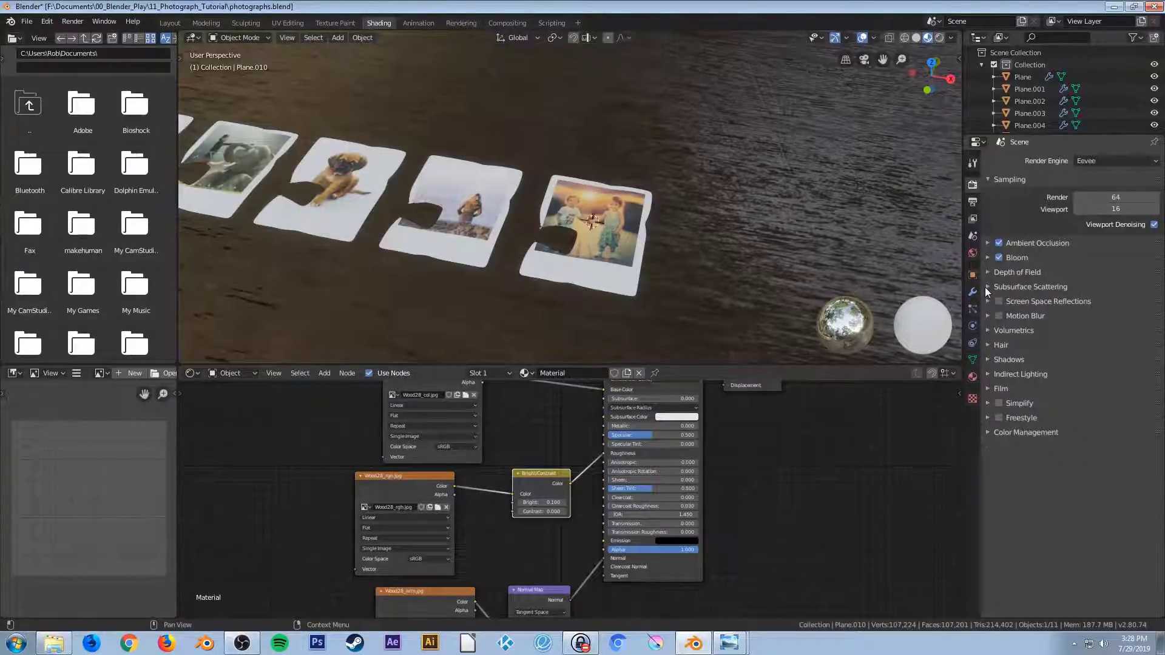
click(986, 286)
click(986, 287)
click(999, 302)
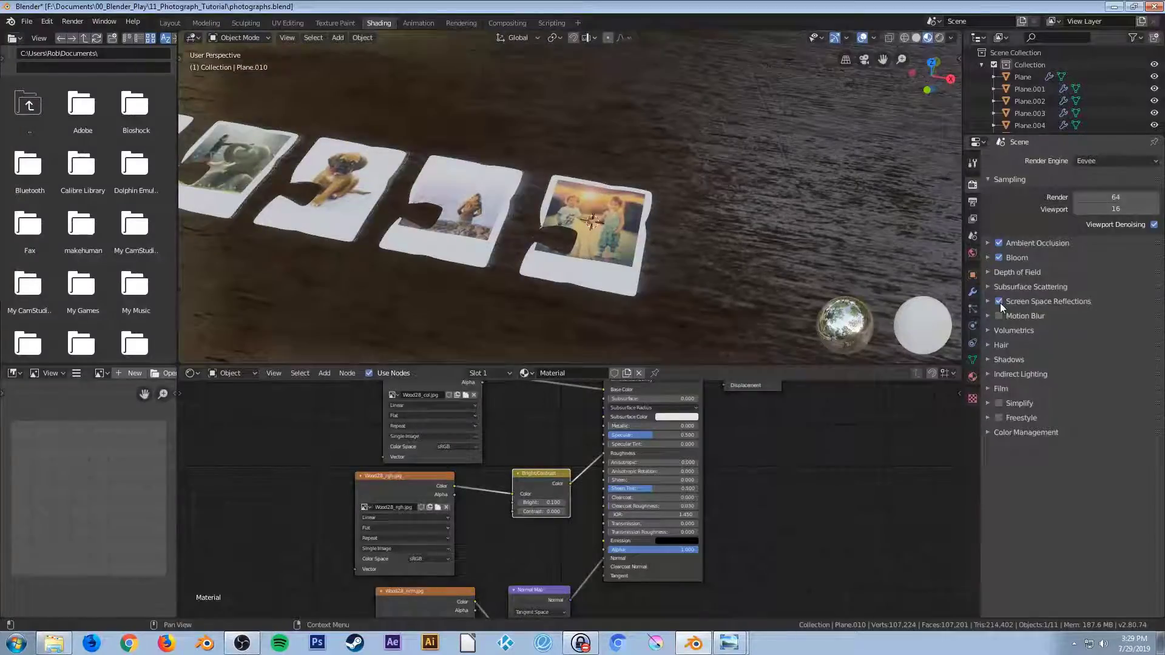
scroll(541, 202, down, 5)
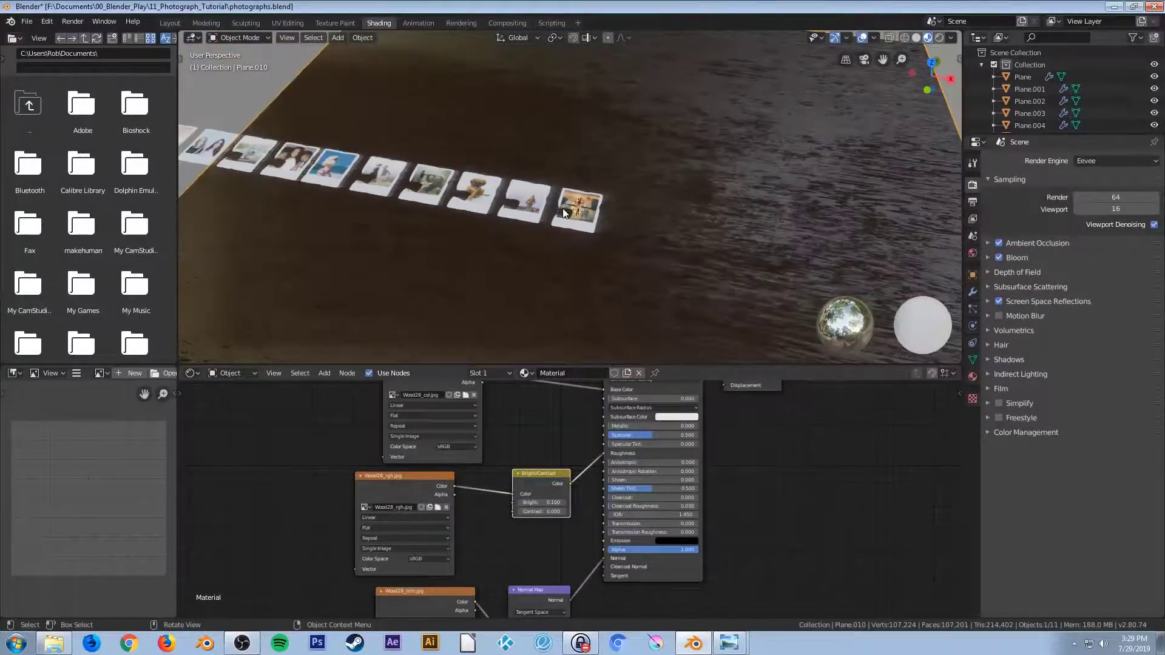
click(998, 302)
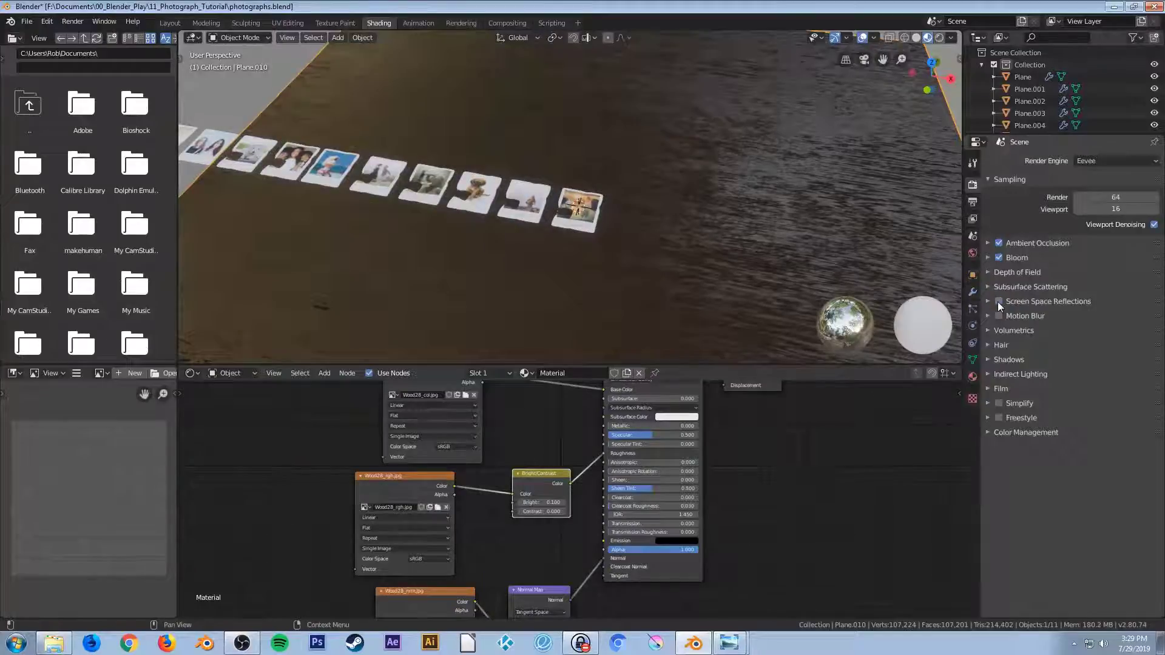
click(999, 302)
mouse_move(438, 187)
middle_down()
mouse_move(398, 164)
mouse_move(442, 173)
middle_up()
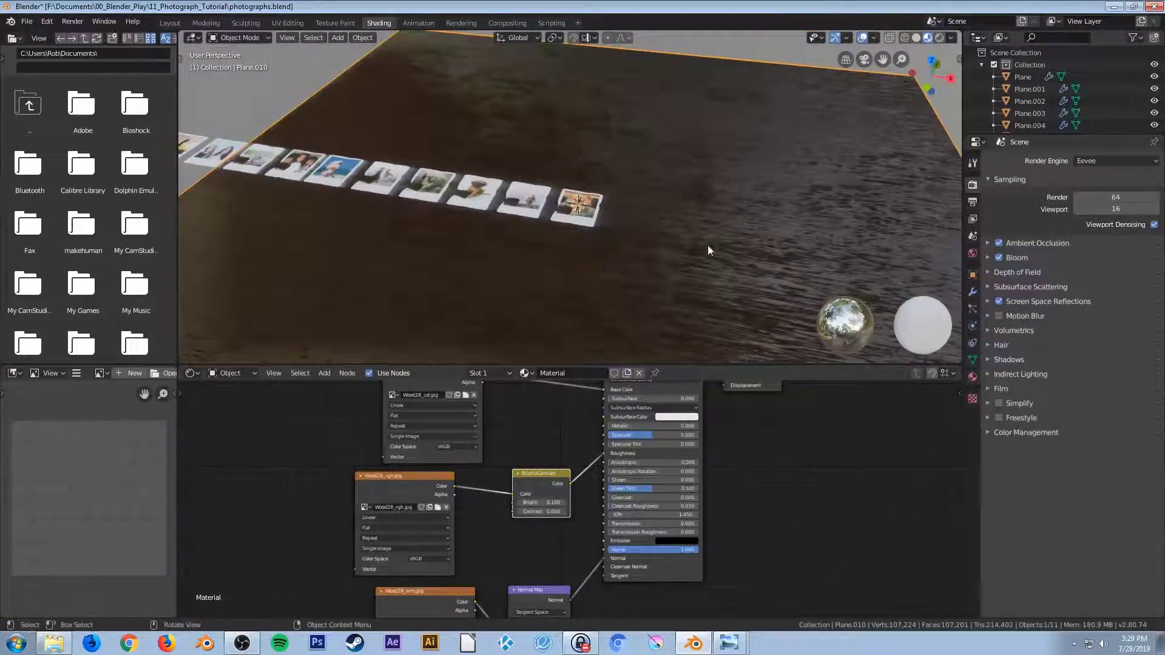
Enable the Refraction option in the Screen Space Reflections settings
click(987, 301)
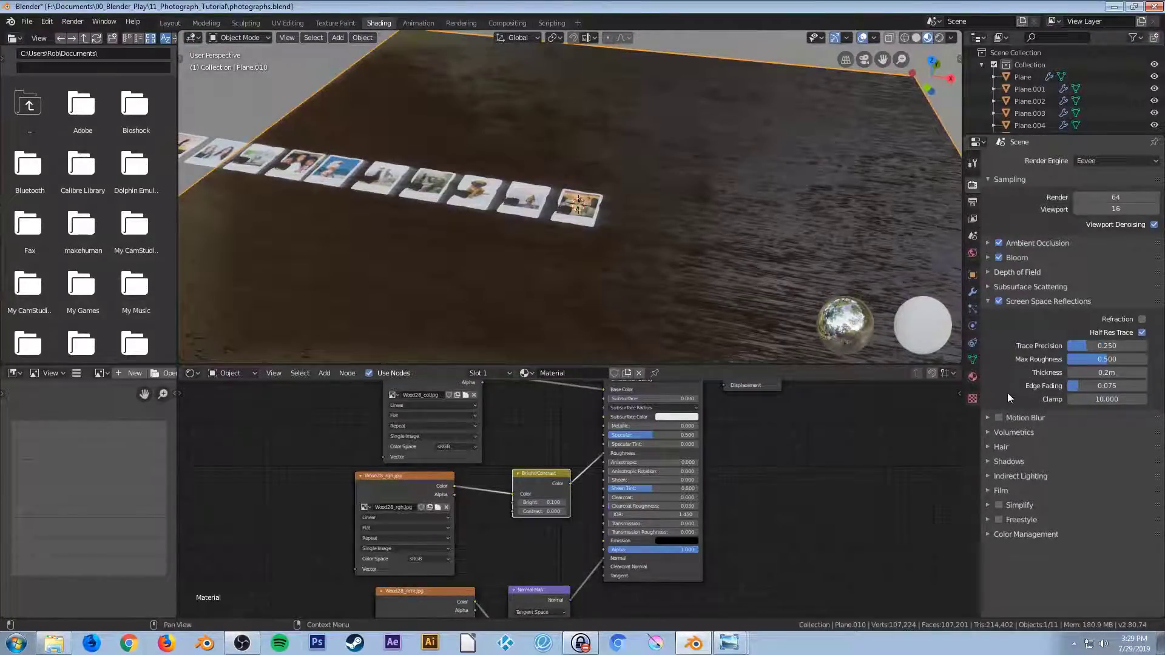
click(1142, 319)
click(987, 300)
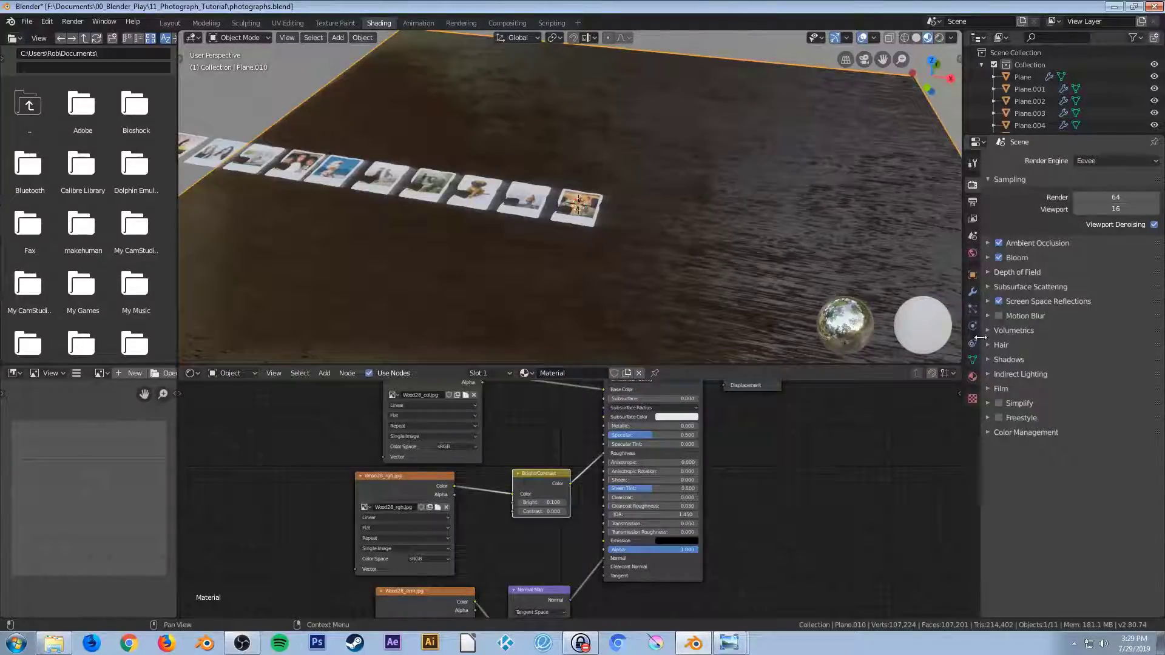
Enable Soft Shadows in the render shadow settings and check the row of photos on the wood surface
click(1004, 360)
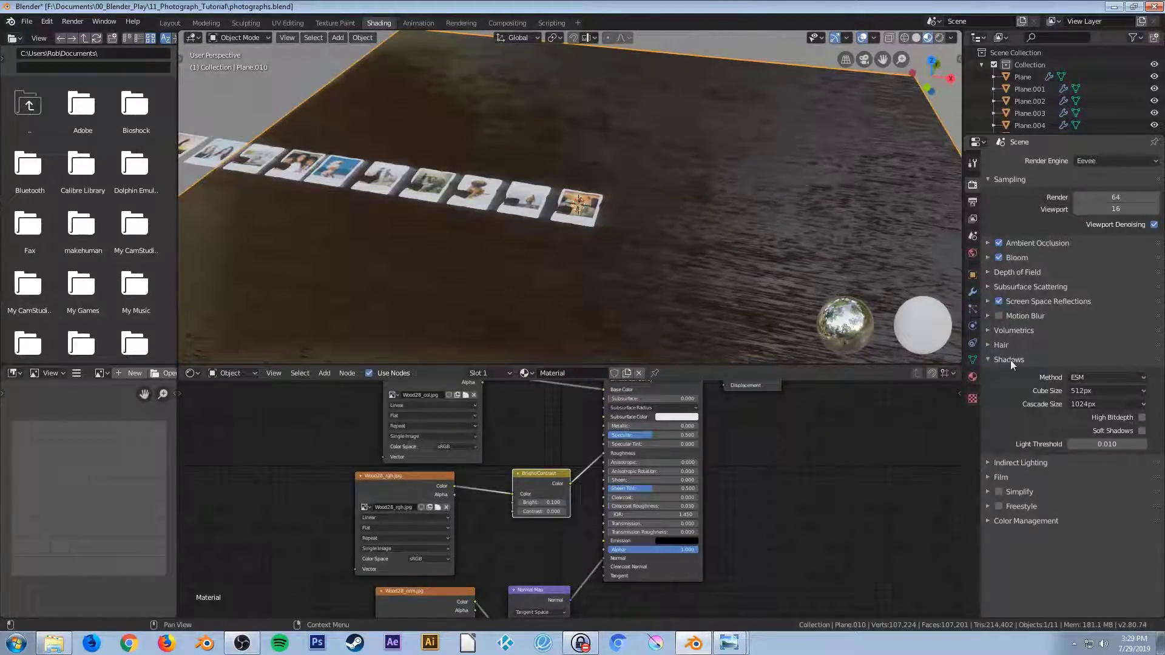
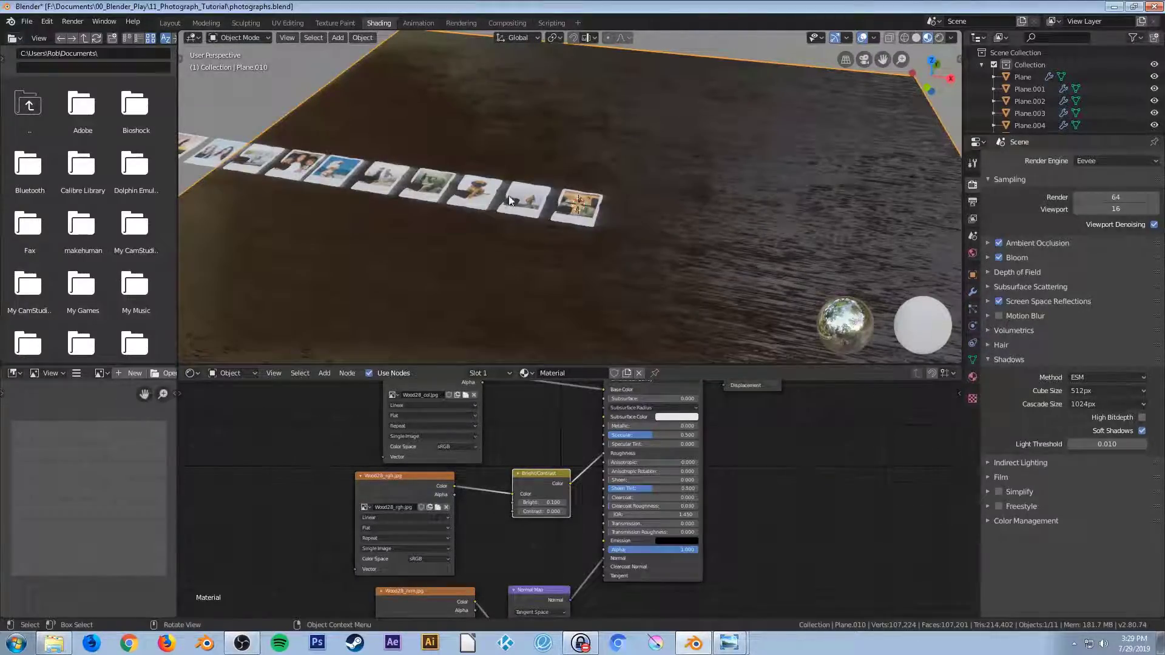
shift+middle_drag(361, 129, 492, 161)
scroll(625, 237, up, 6)
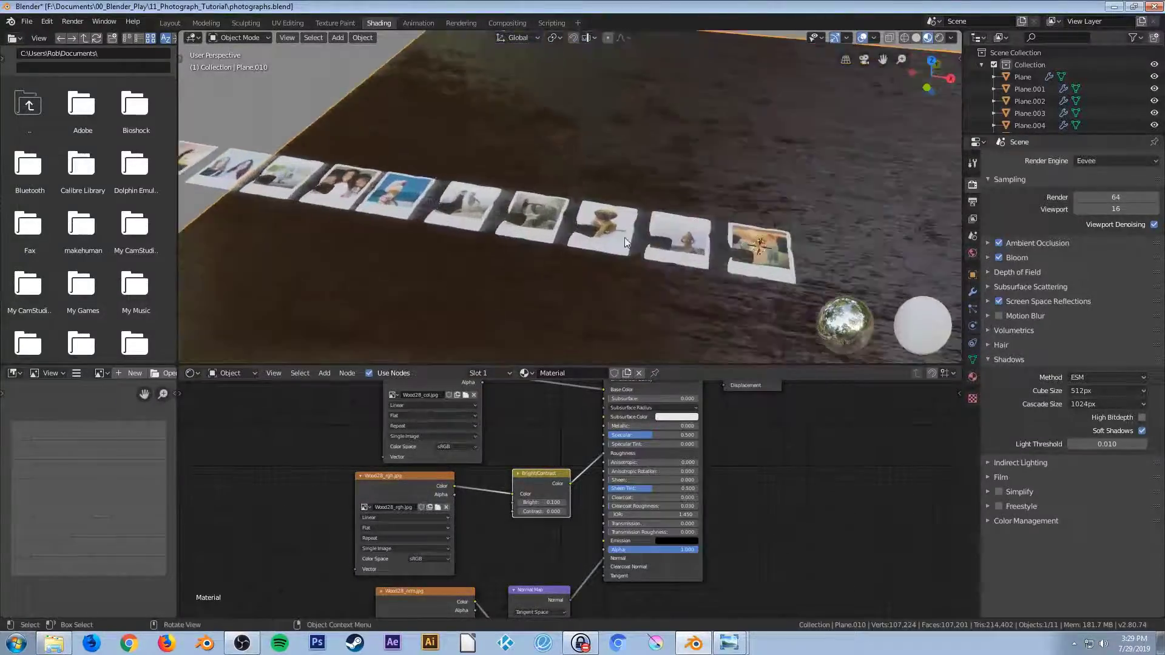
shift+middle_drag(619, 247, 548, 216)
scroll(547, 216, up, 2)
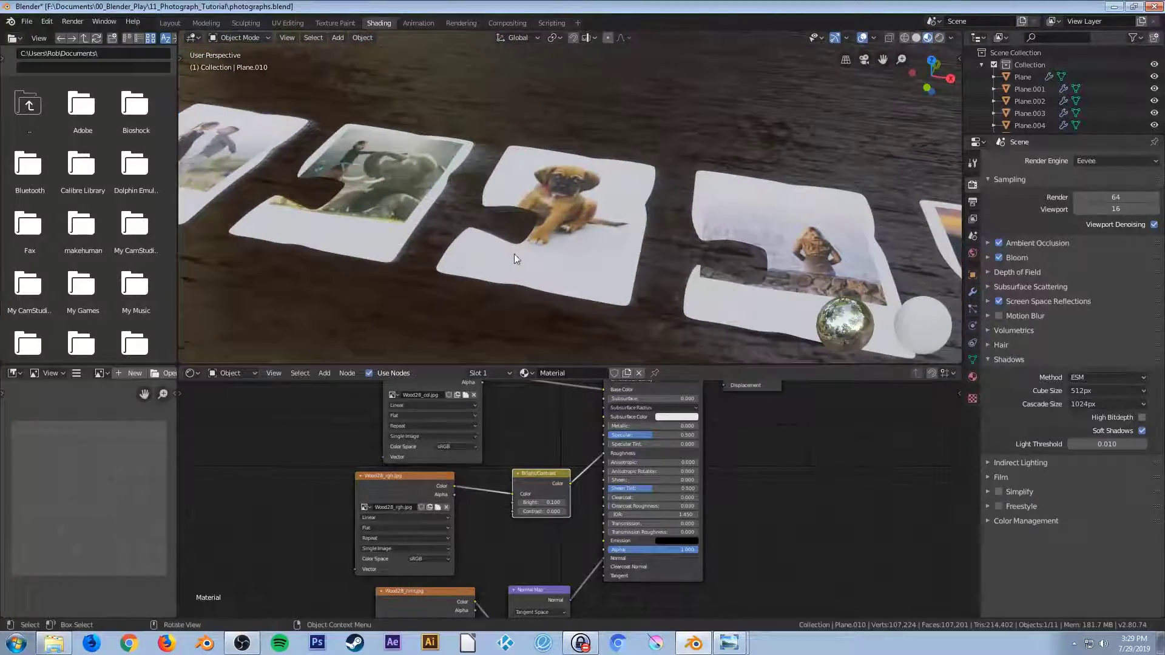
middle_drag(644, 232, 378, 213)
scroll(381, 181, down, 2)
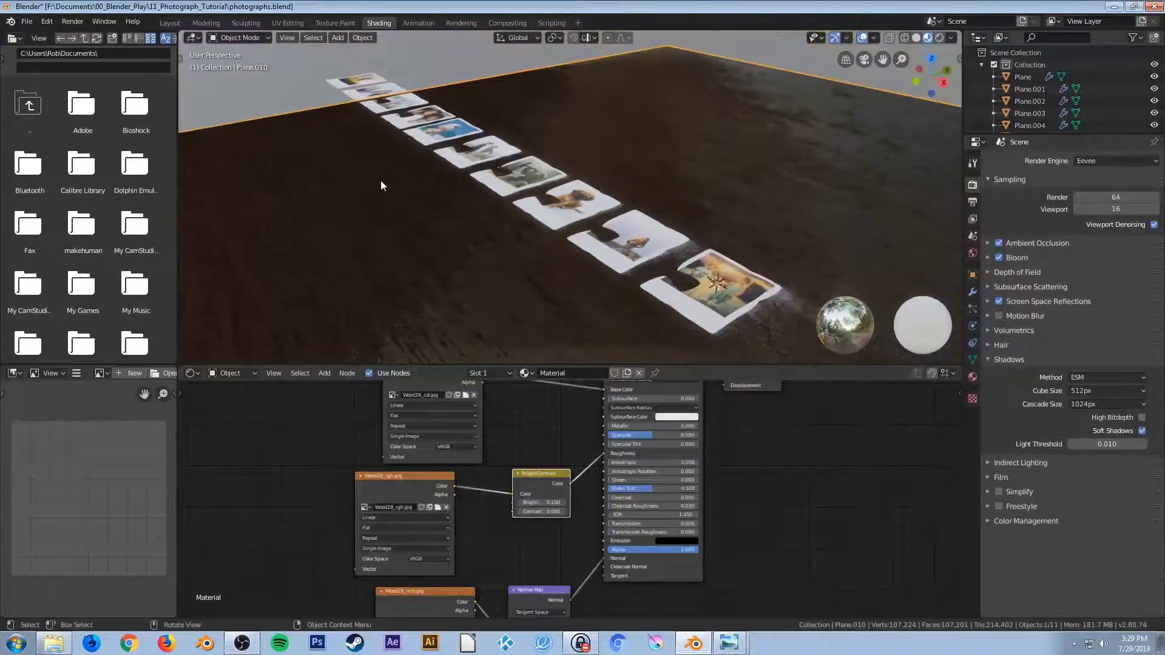
Select the ten photo planes without the wood plane and raise them slightly along the Z axis above the wood surface
key(KP_7)
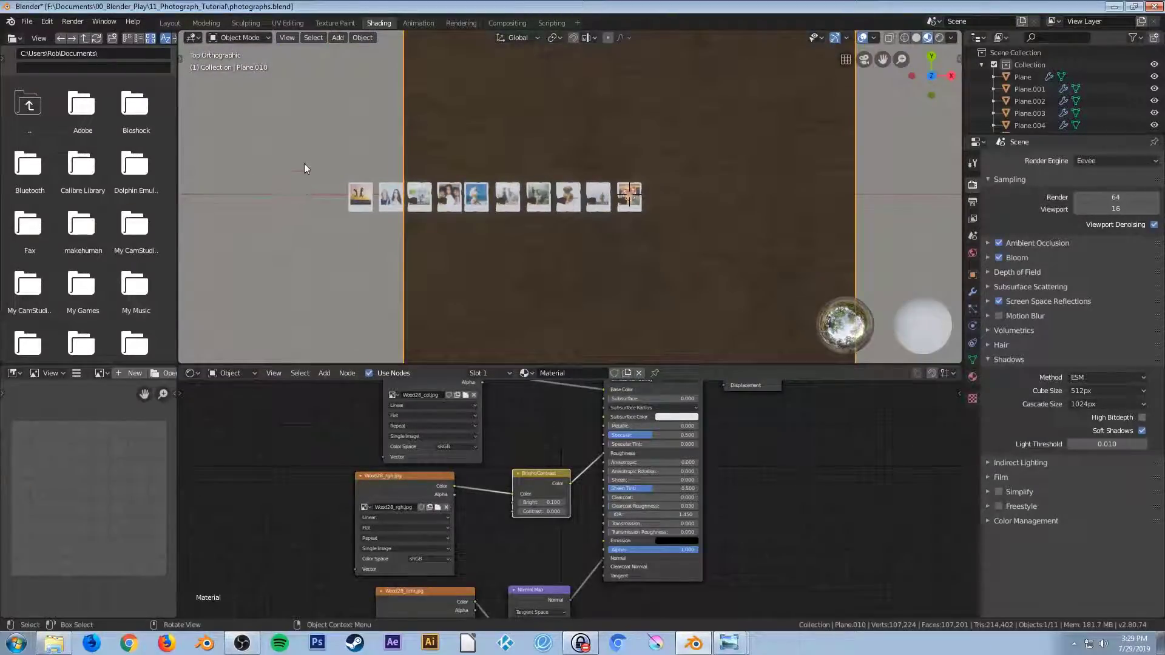
drag(300, 141, 733, 272)
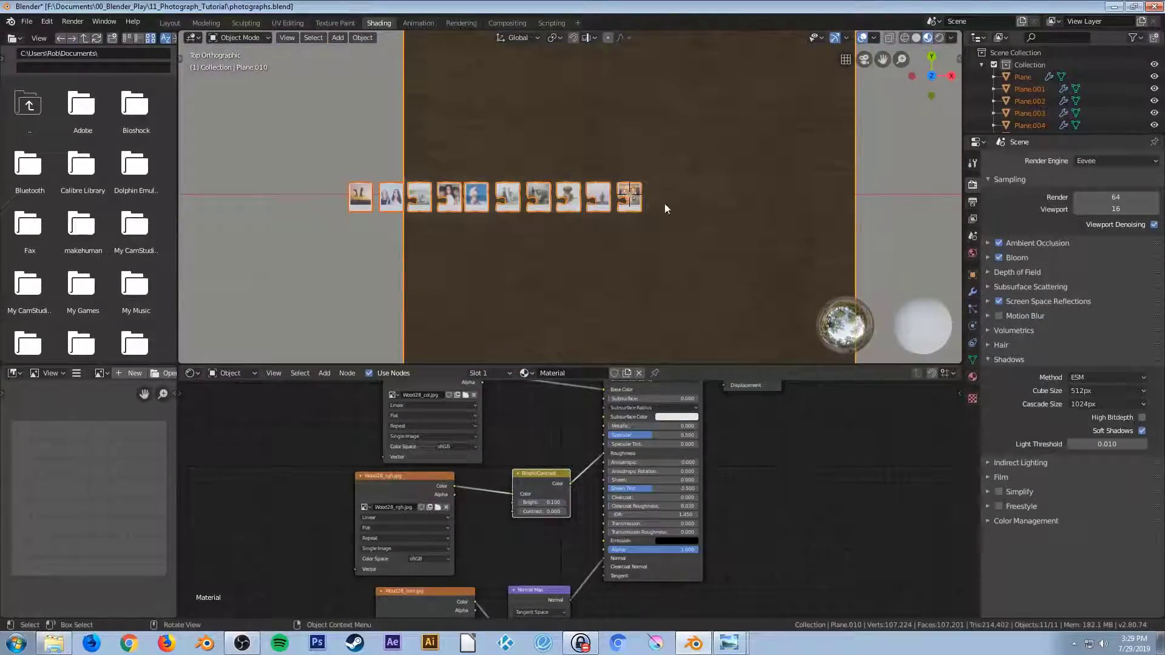
shift+click(598, 274)
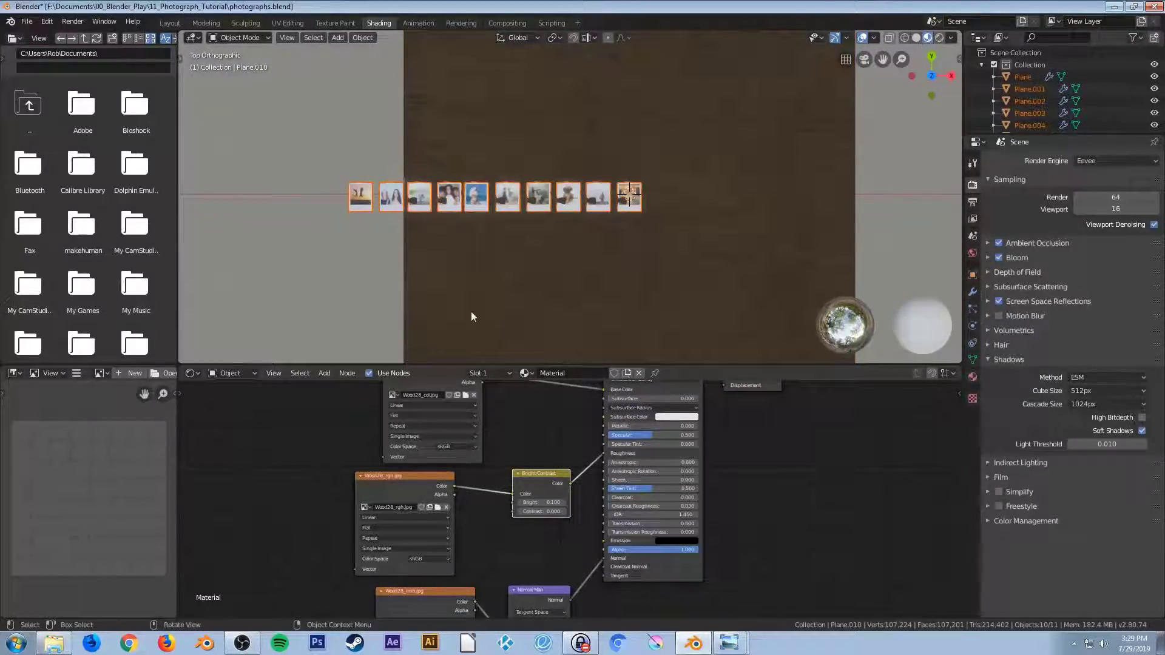
scroll(497, 261, up, 2)
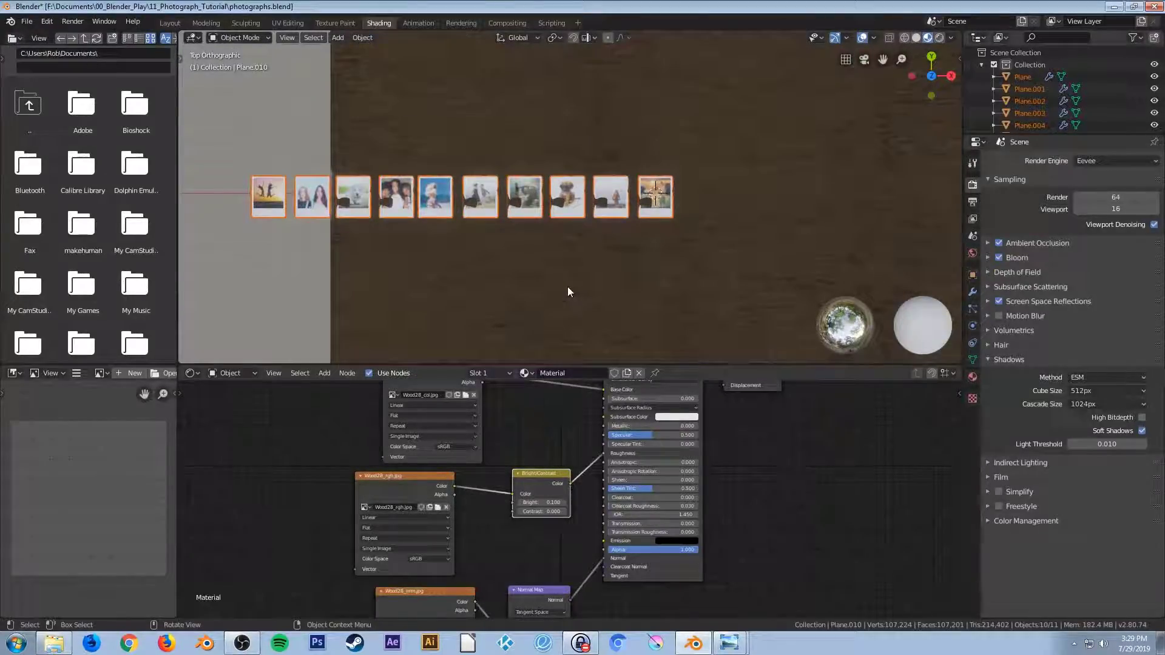
key(KP_3)
scroll(562, 207, up, 2)
scroll(565, 212, up, 13)
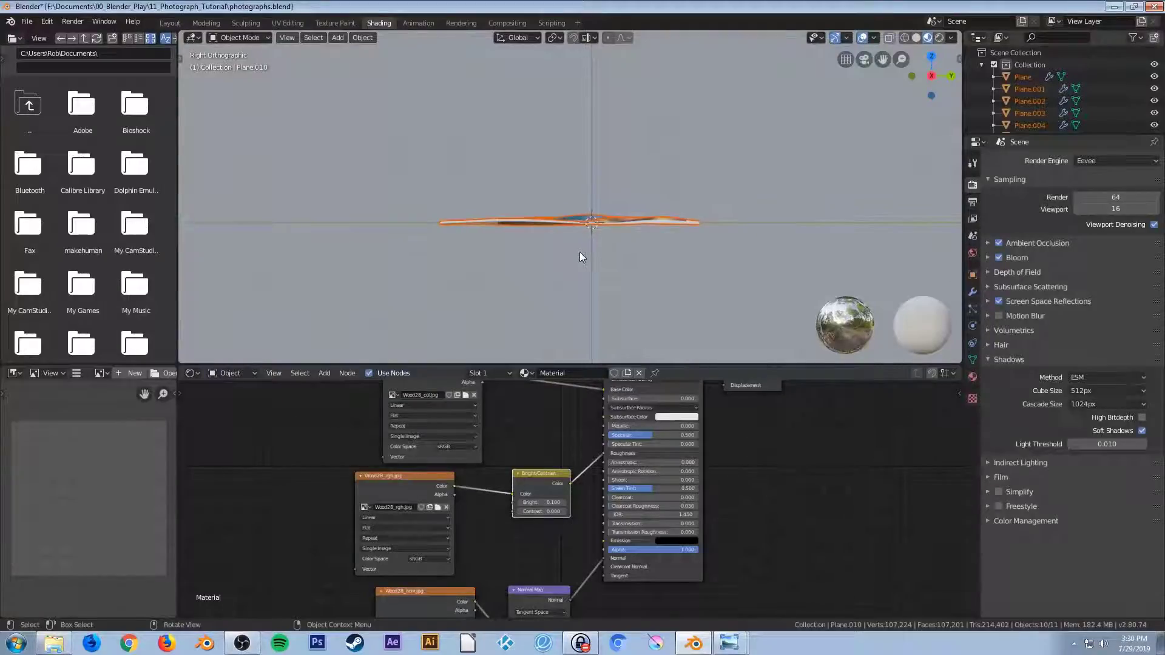
shift+middle_drag(569, 292, 700, 264)
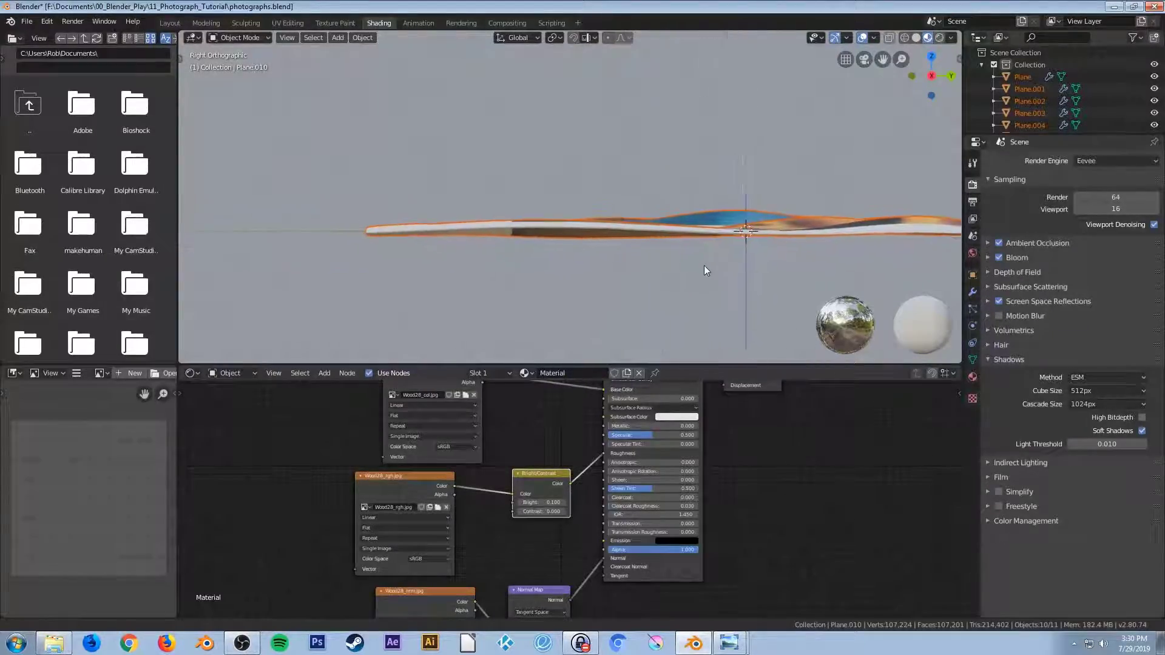
scroll(544, 257, up, 1)
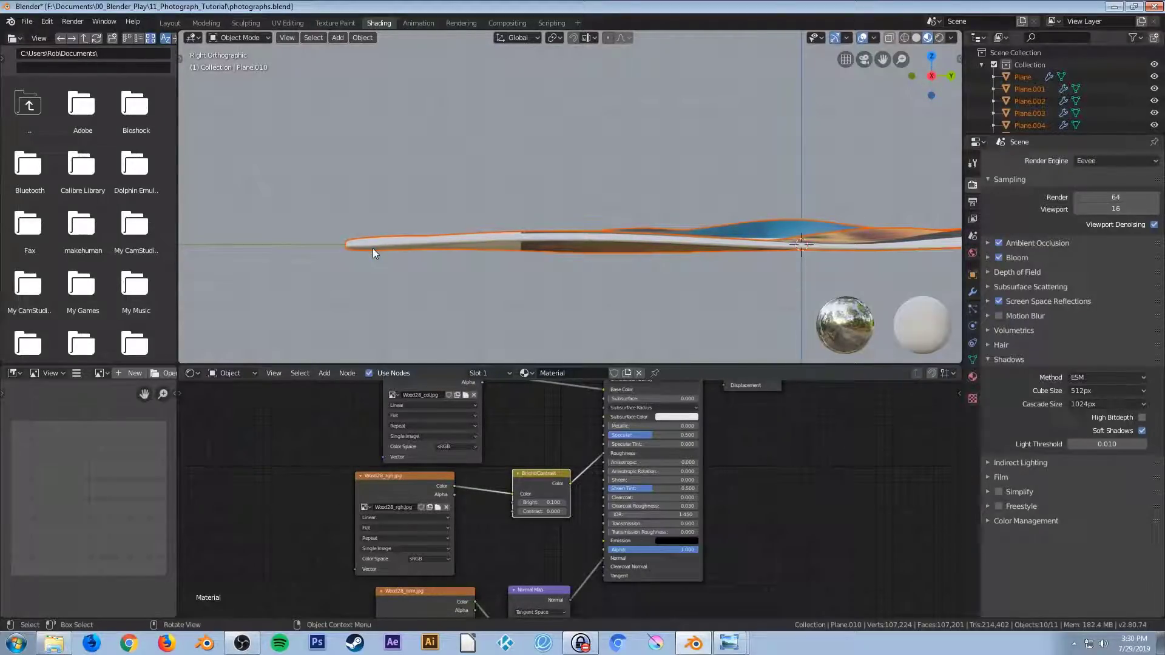
key(g)
key(z)
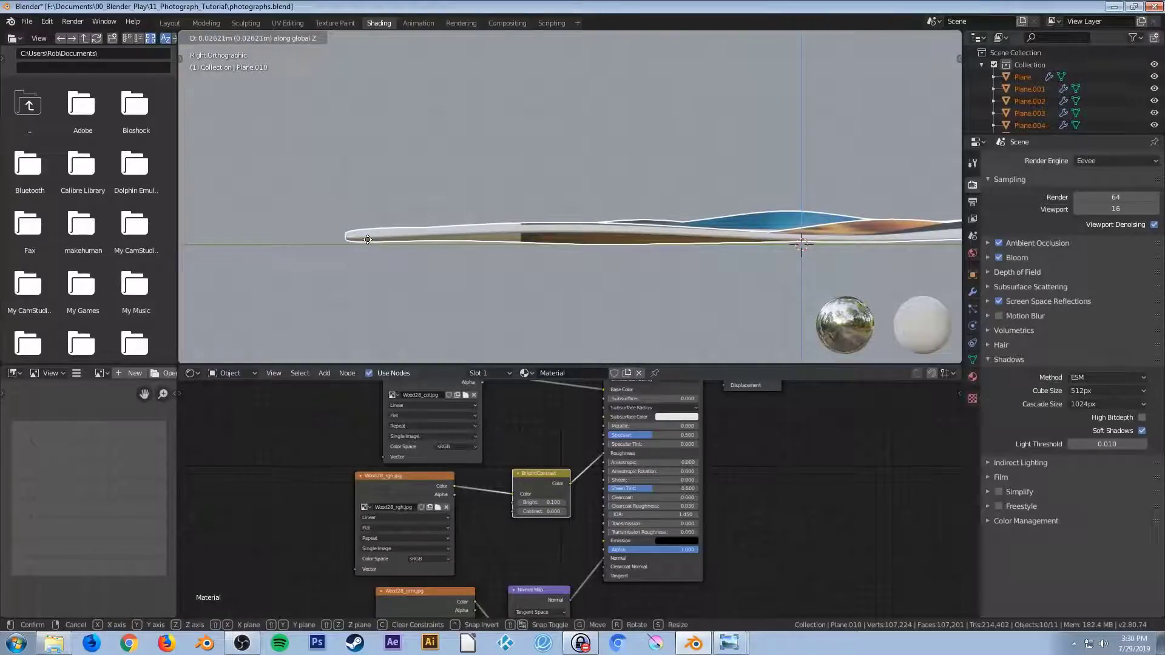
click(366, 247)
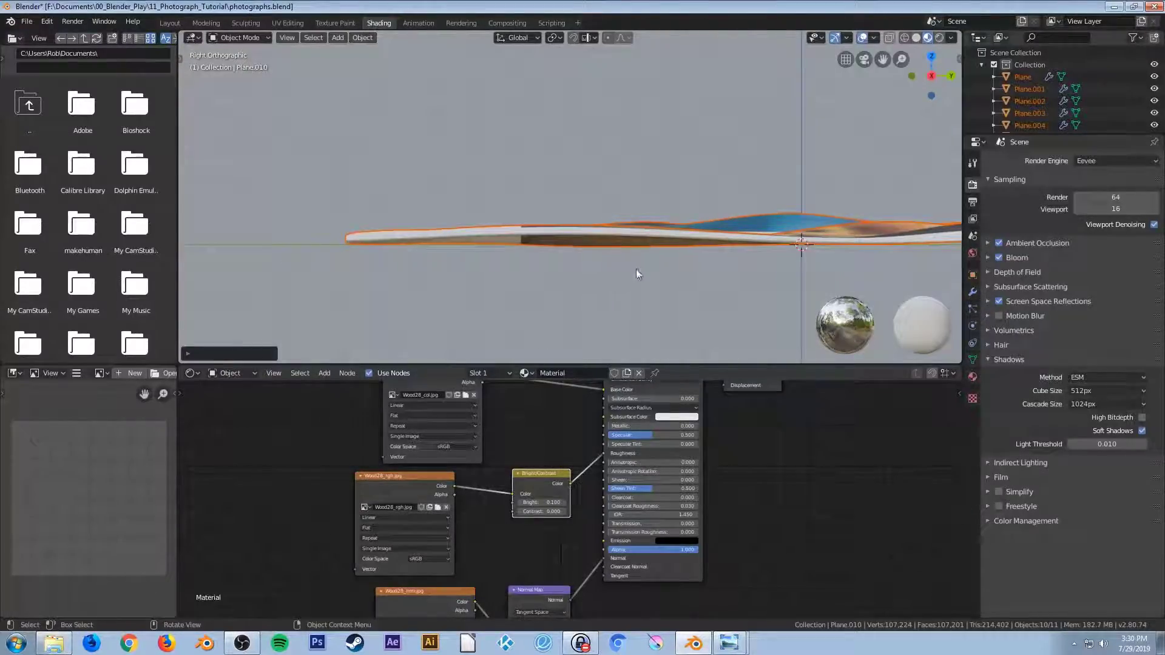
Check how the raised photos sit on the wood surface and save the file
shift+middle_drag(720, 275, 522, 235)
scroll(526, 237, up, 2)
scroll(526, 237, down, 4)
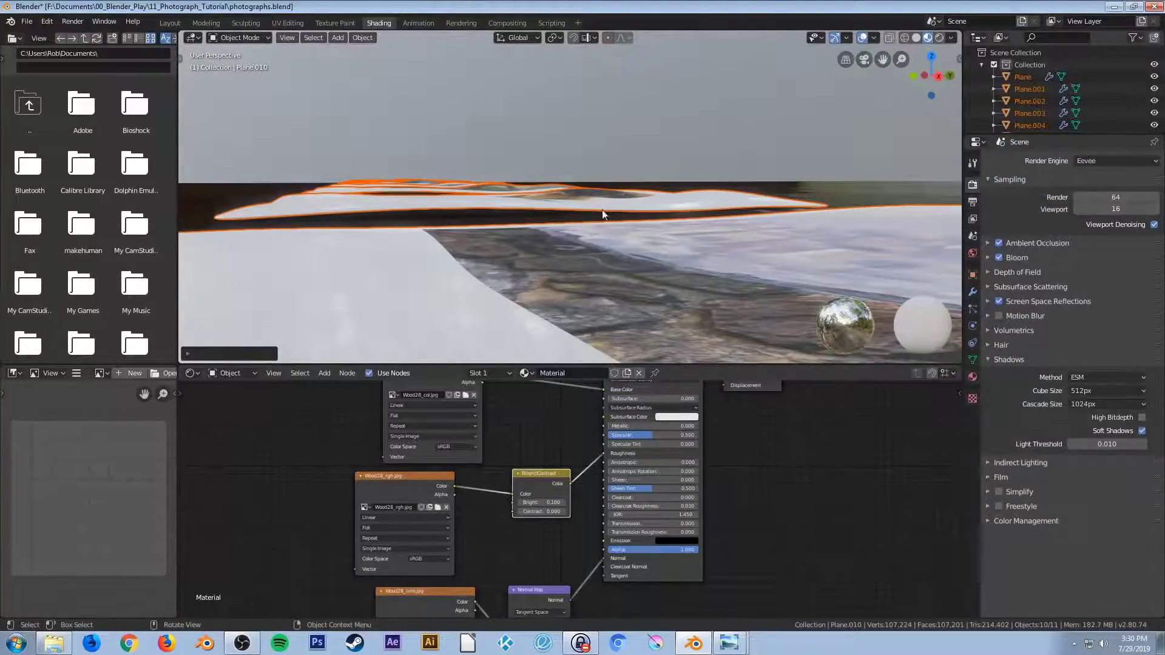
middle_drag(737, 196, 698, 241)
middle_drag(616, 219, 666, 251)
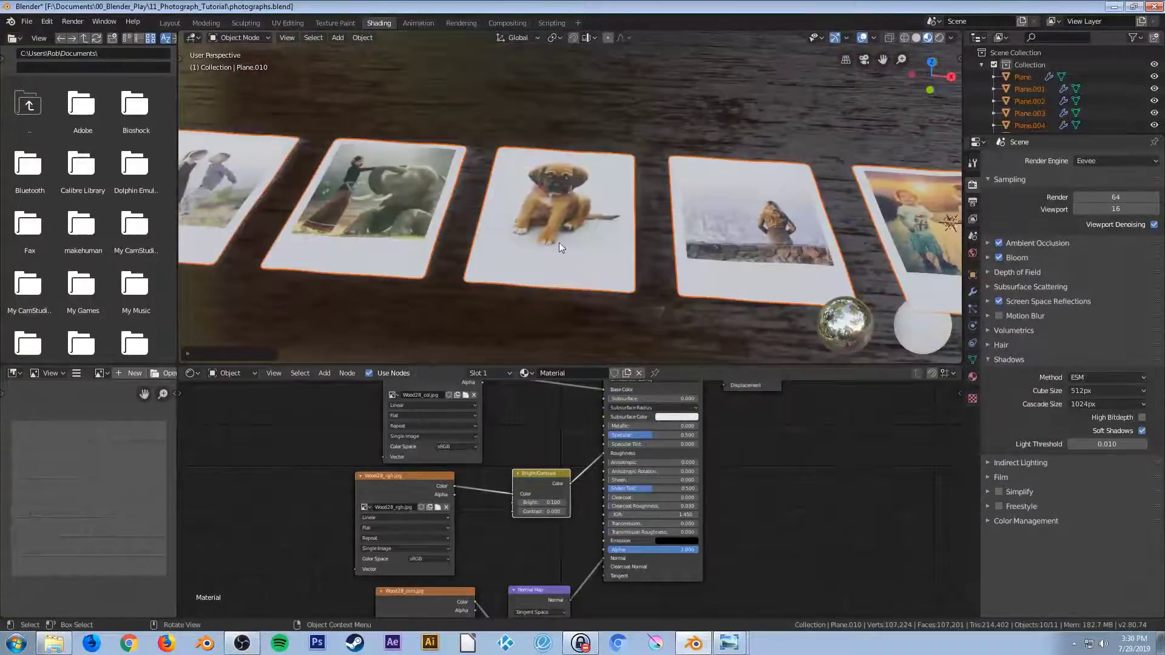
scroll(557, 245, down, 5)
middle_drag(556, 245, 420, 191)
key(ctrl)
key(ctrl+s)
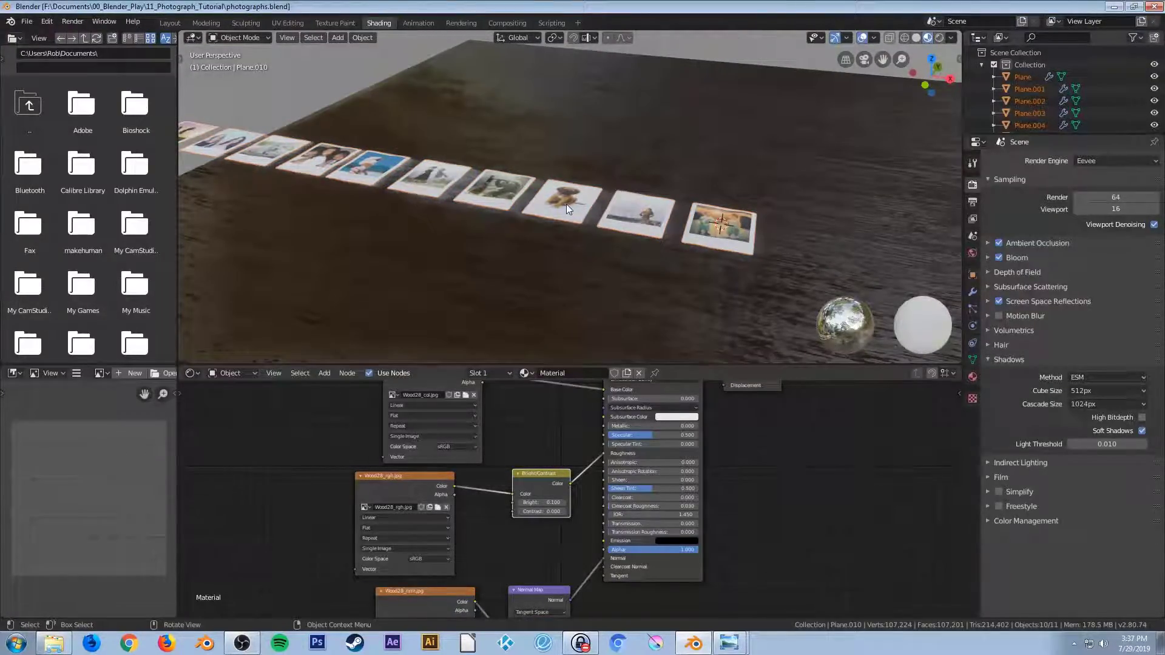
Switch to the Layout workspace and set the viewport shading to Rendered
middle_drag(576, 212, 627, 260)
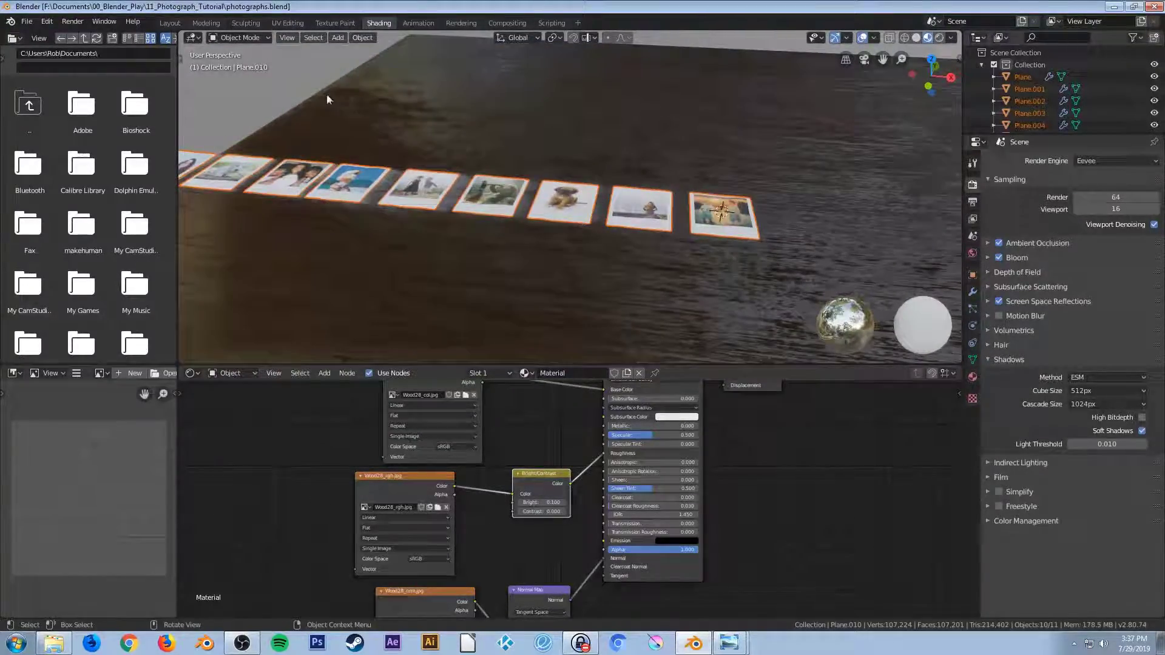
click(170, 22)
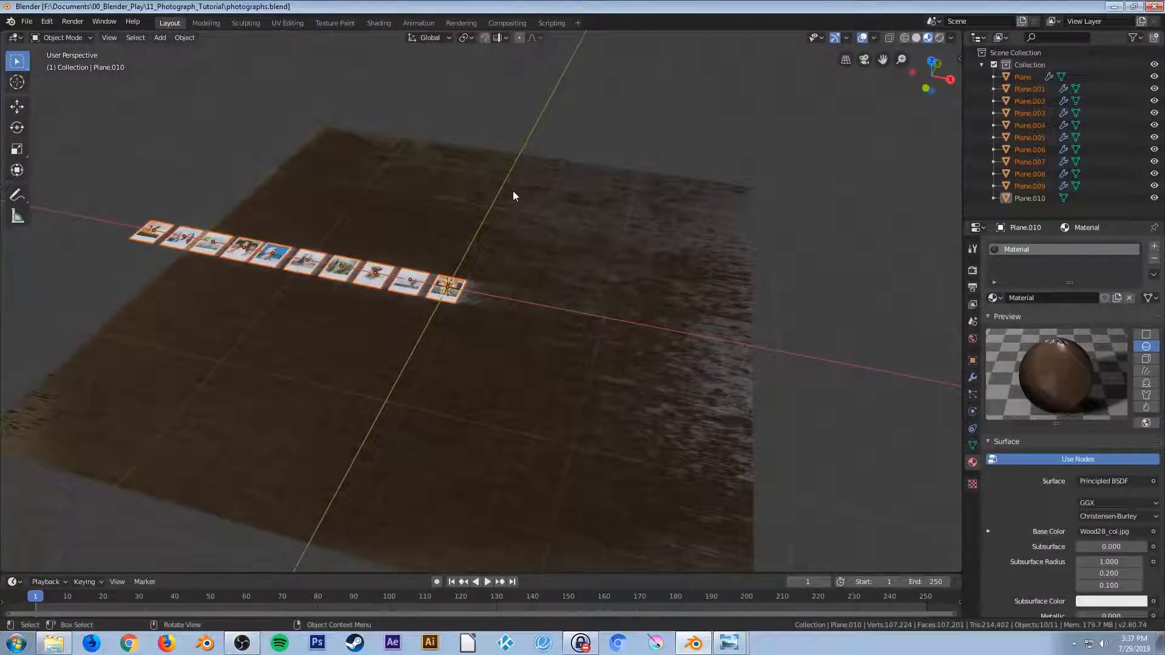
key(z)
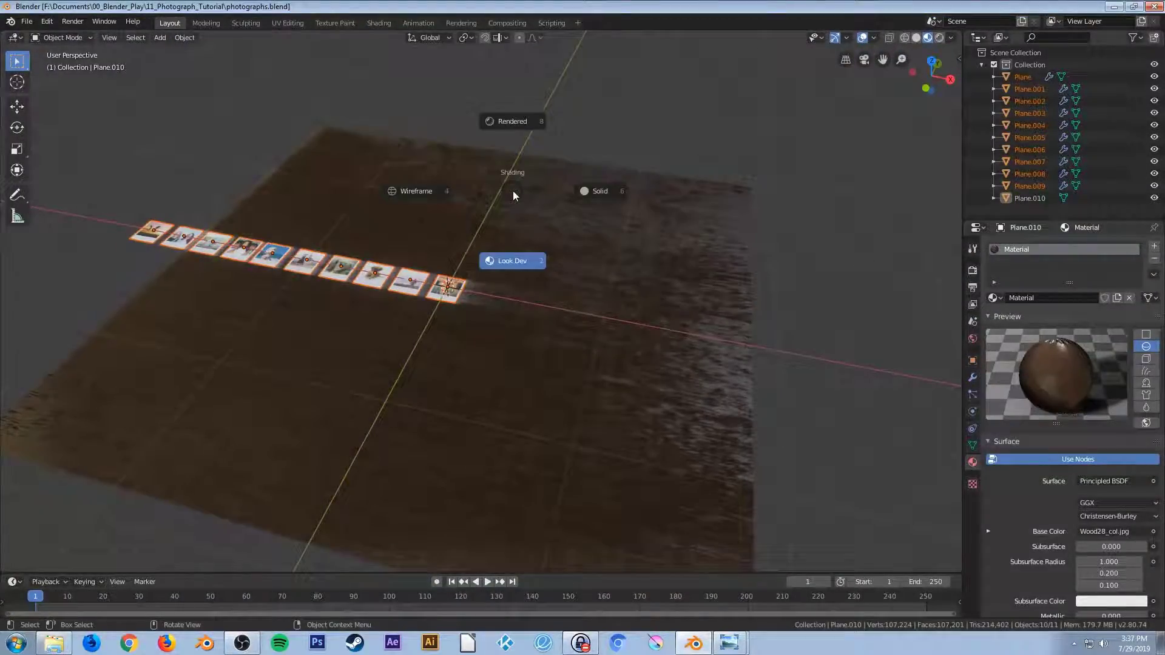
click(524, 121)
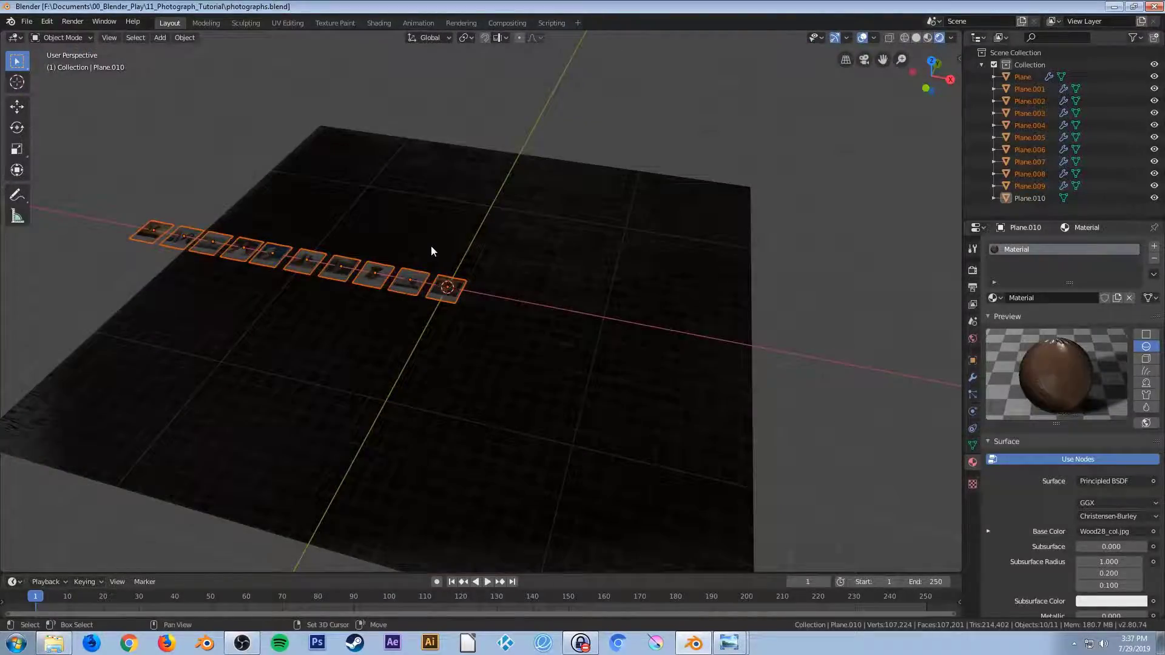
shift+middle_drag(471, 242, 588, 239)
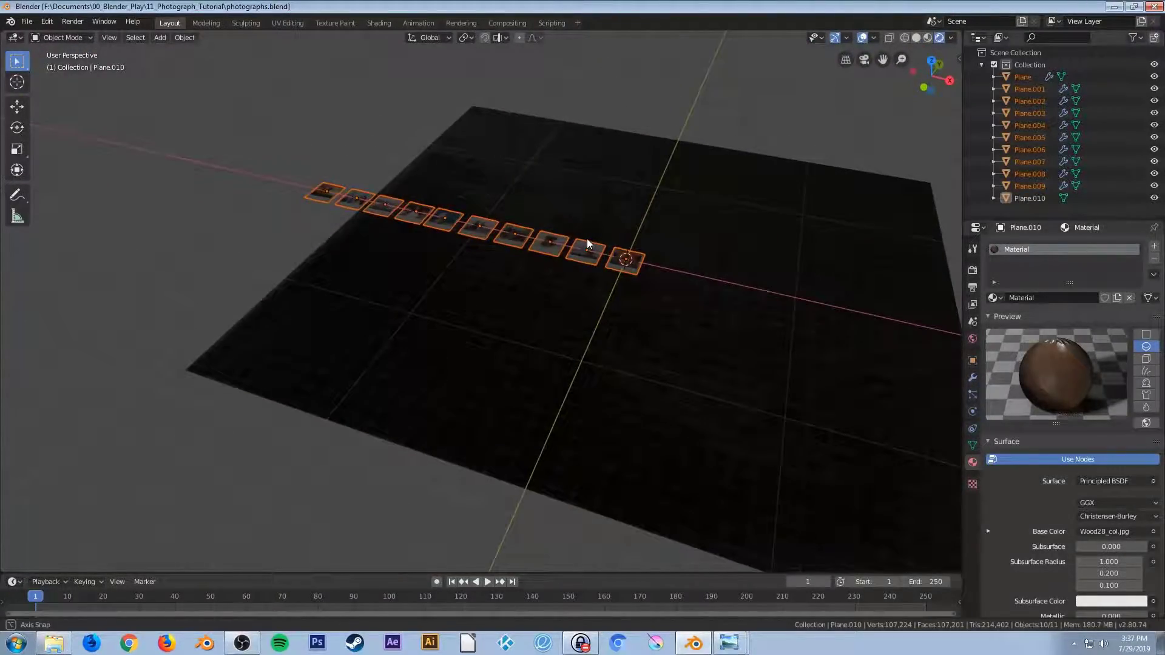
scroll(569, 259, up, 2)
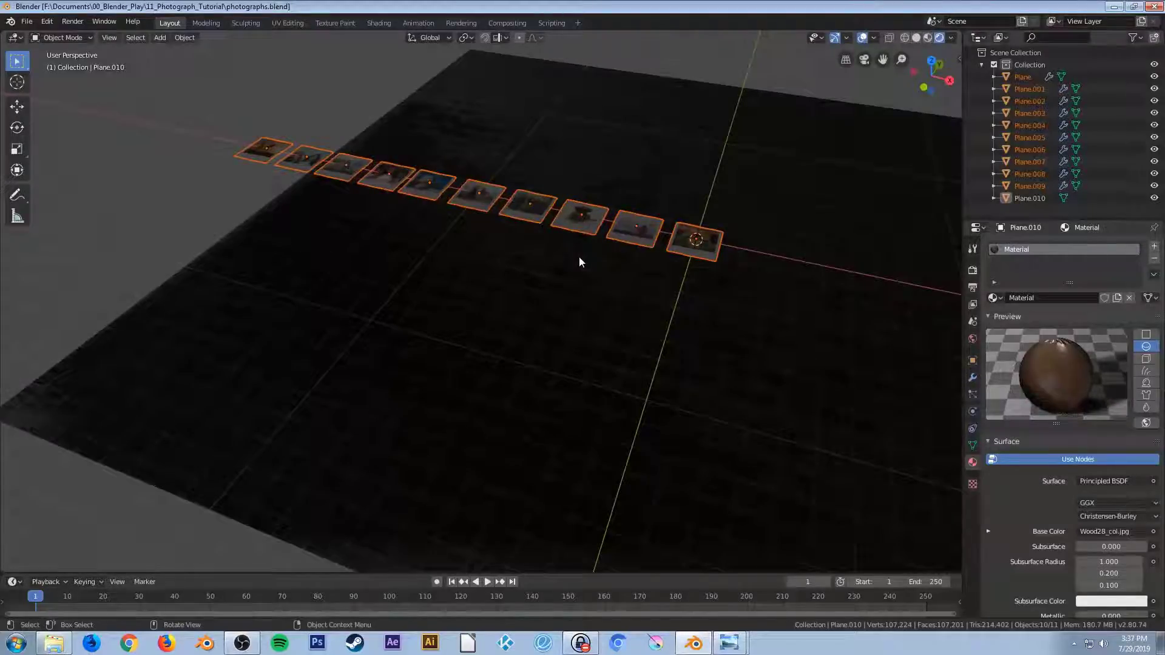
middle_drag(642, 156, 528, 180)
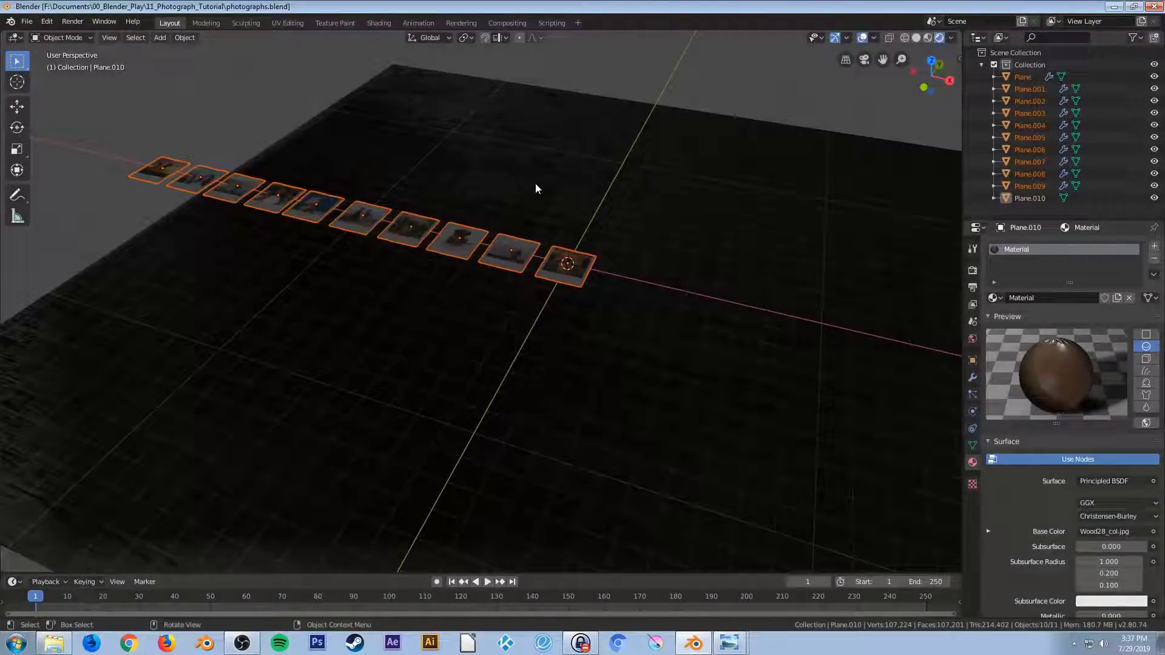
Brighten the world background color to a near-white in the World properties
click(972, 340)
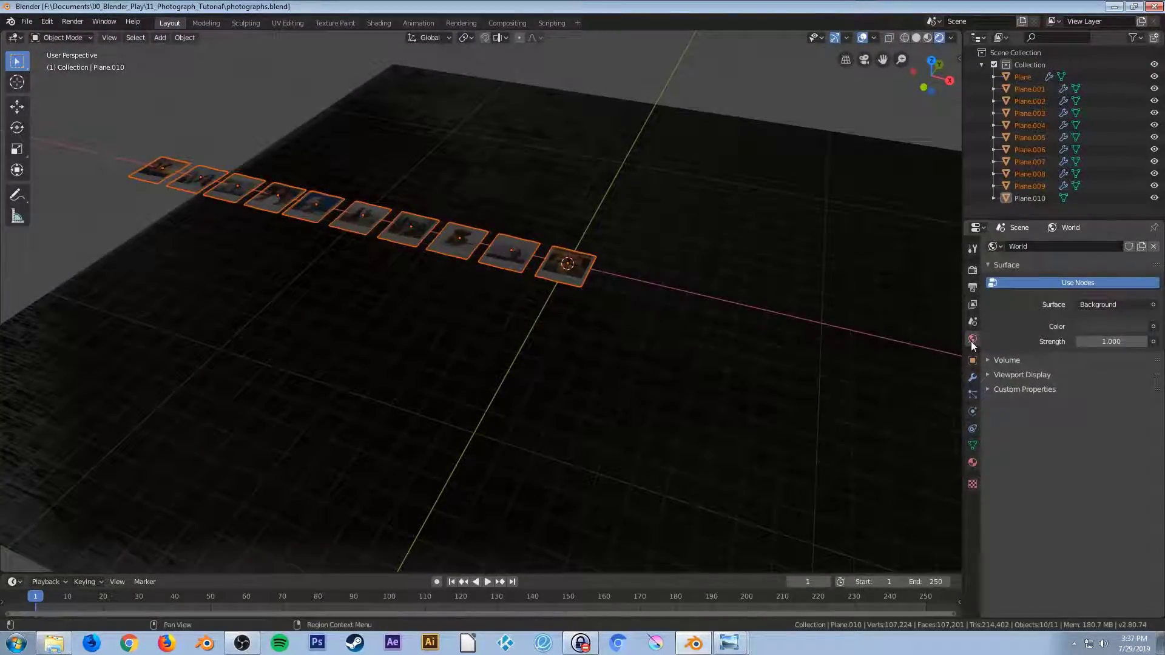
click(1123, 326)
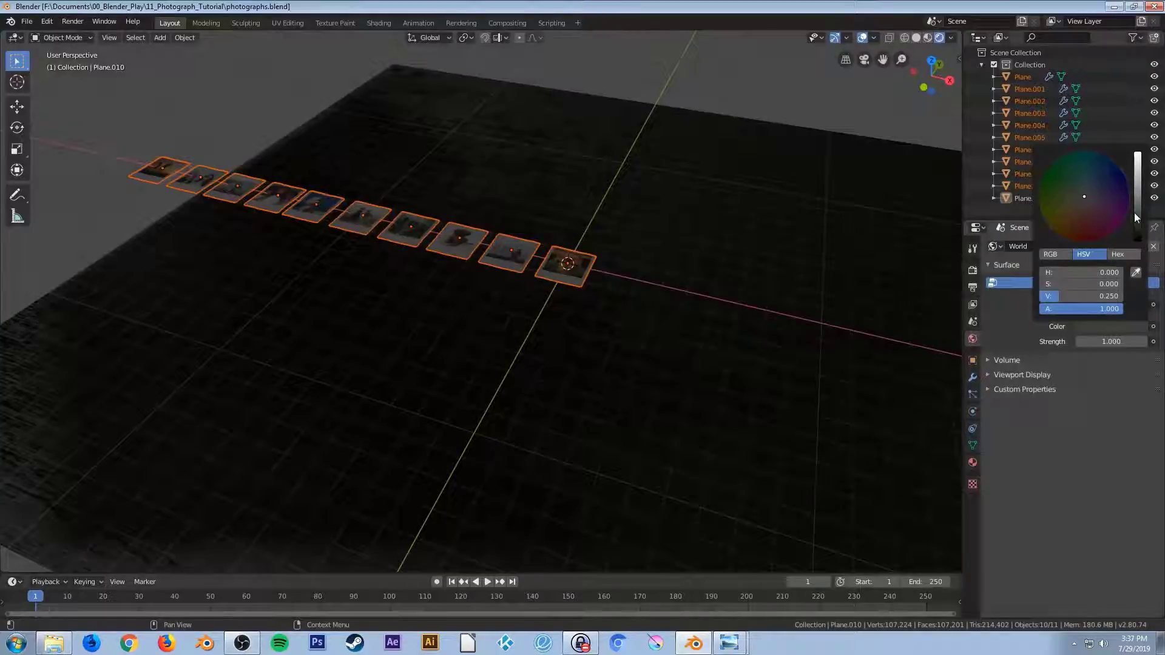
drag(1137, 213, 1137, 163)
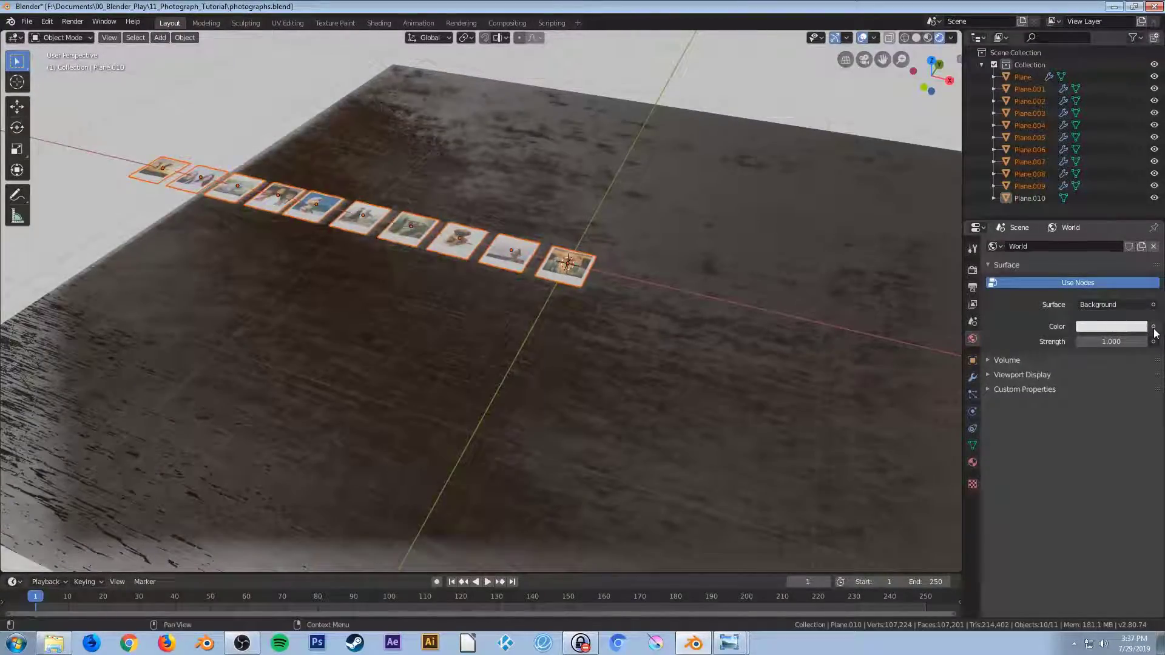
Light the world with an Environment Texture on the background color, loading Barce_Rooftop_C_3k.hdr from the 01_hdr folder
click(1154, 327)
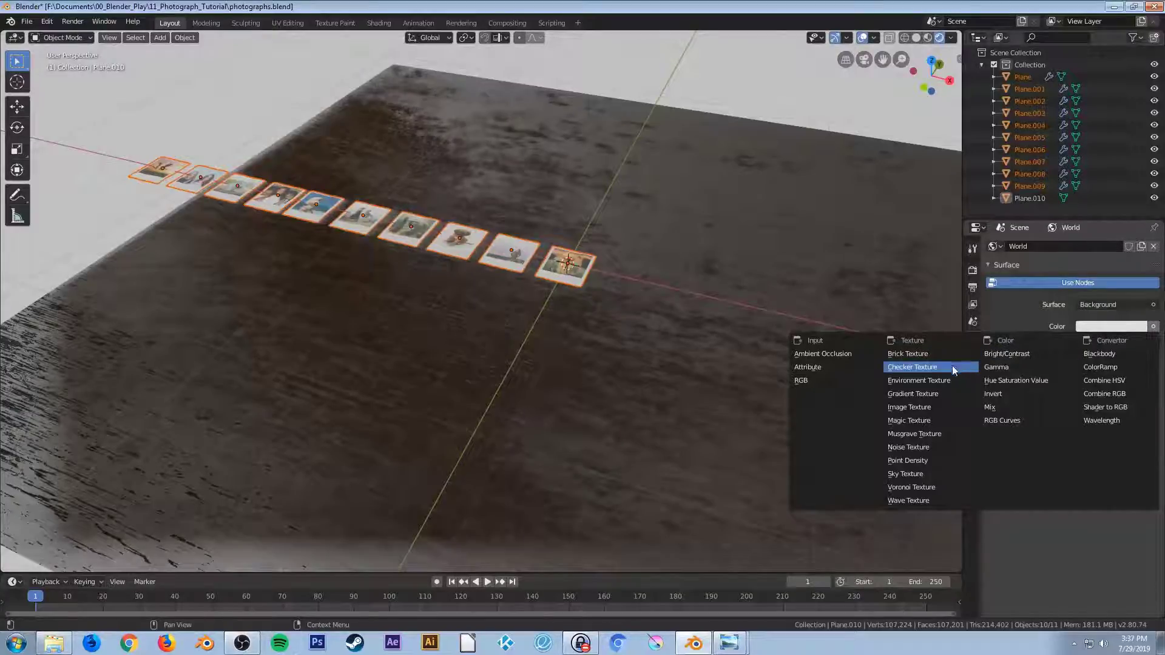
click(938, 381)
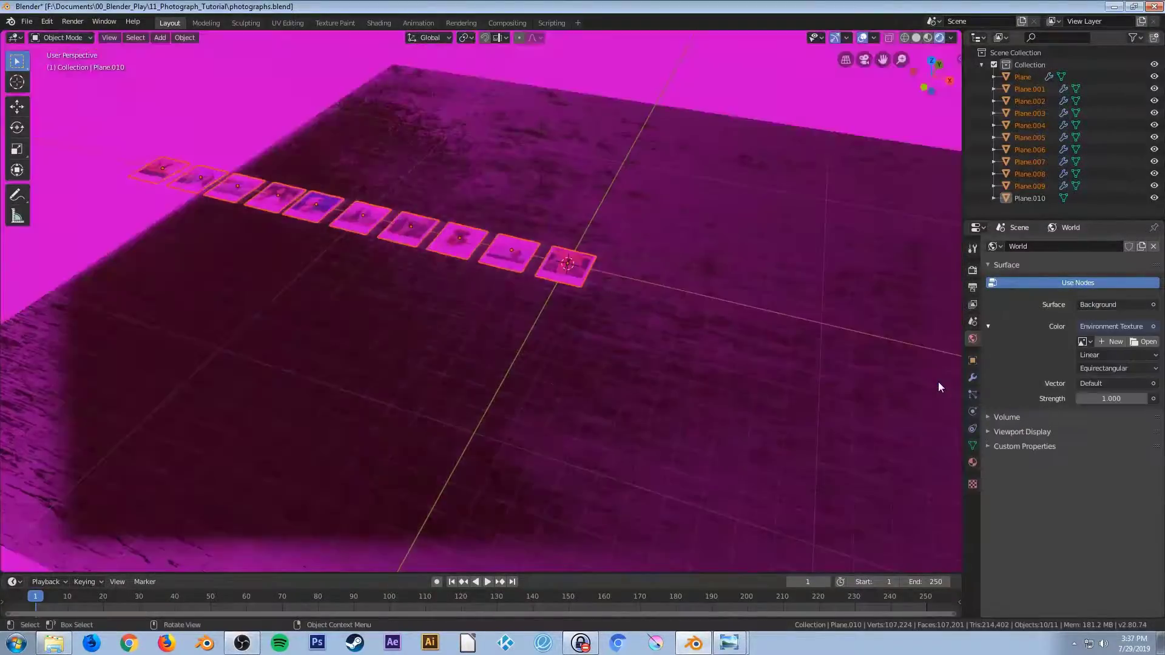
click(1143, 342)
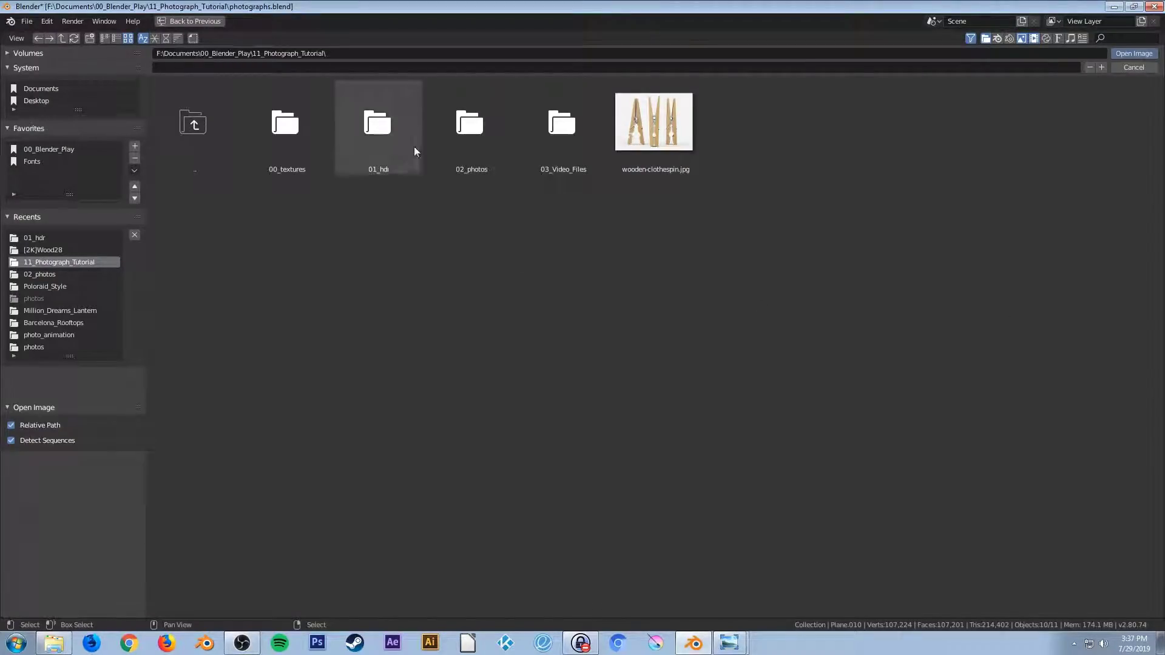
click(384, 123)
click(281, 132)
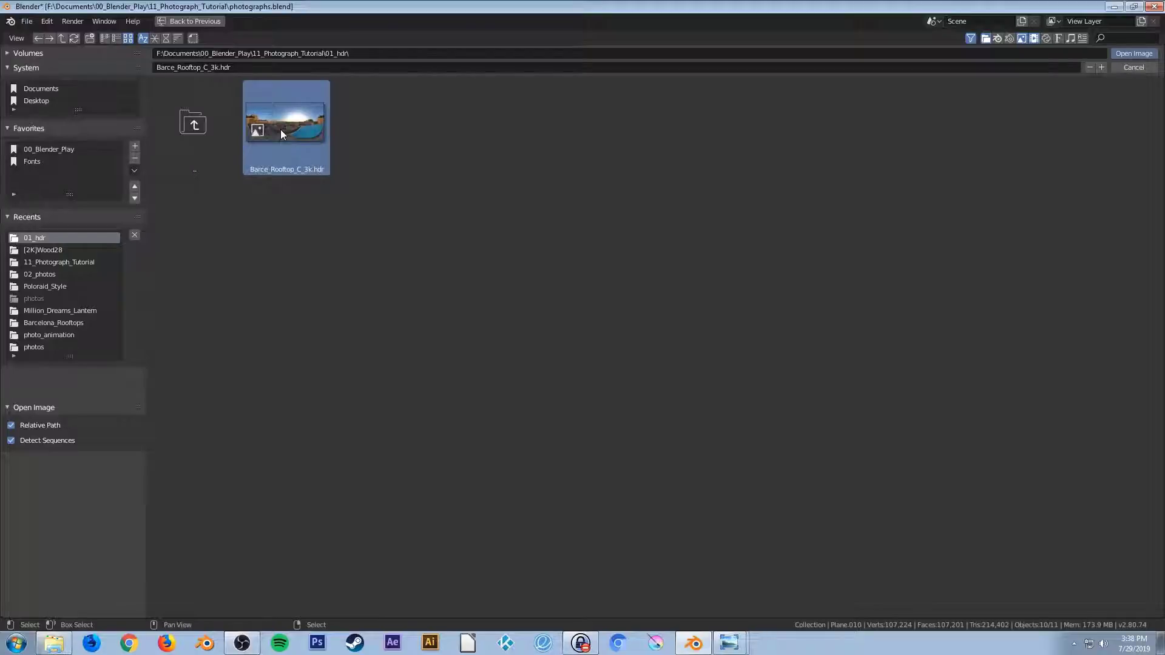
double_click(281, 132)
middle_drag(649, 337, 567, 235)
middle_drag(648, 258, 678, 260)
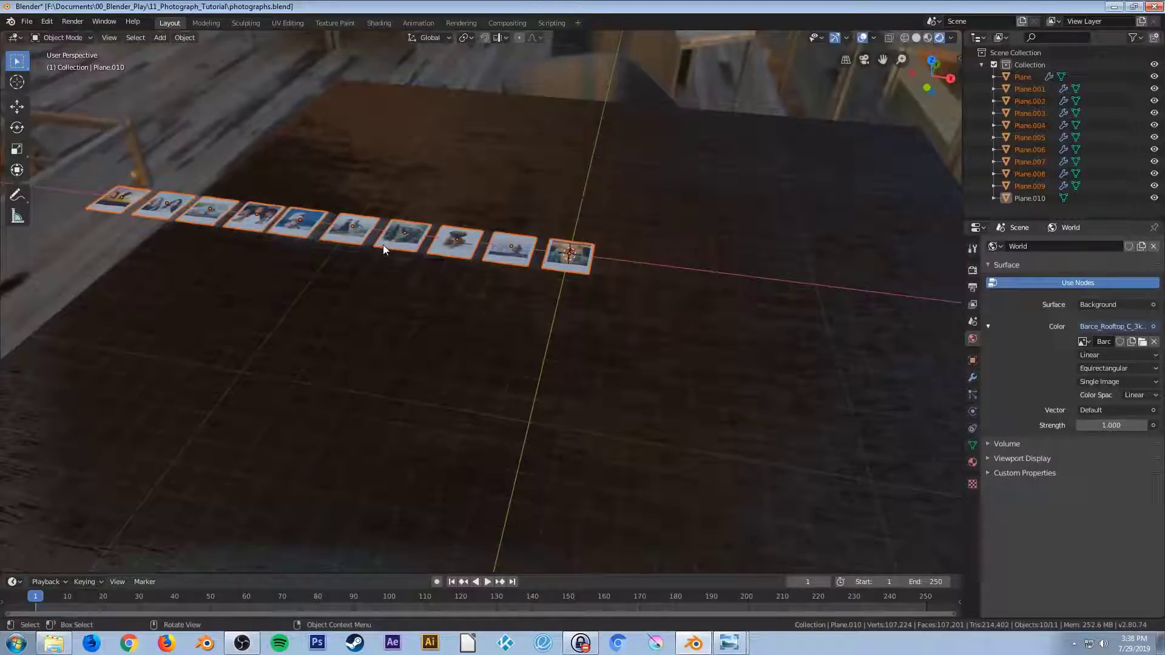
Move the row of ten selected photos about 10 m along X in top view to center it on the wood surface
key(KP_7)
scroll(529, 305, up, 2)
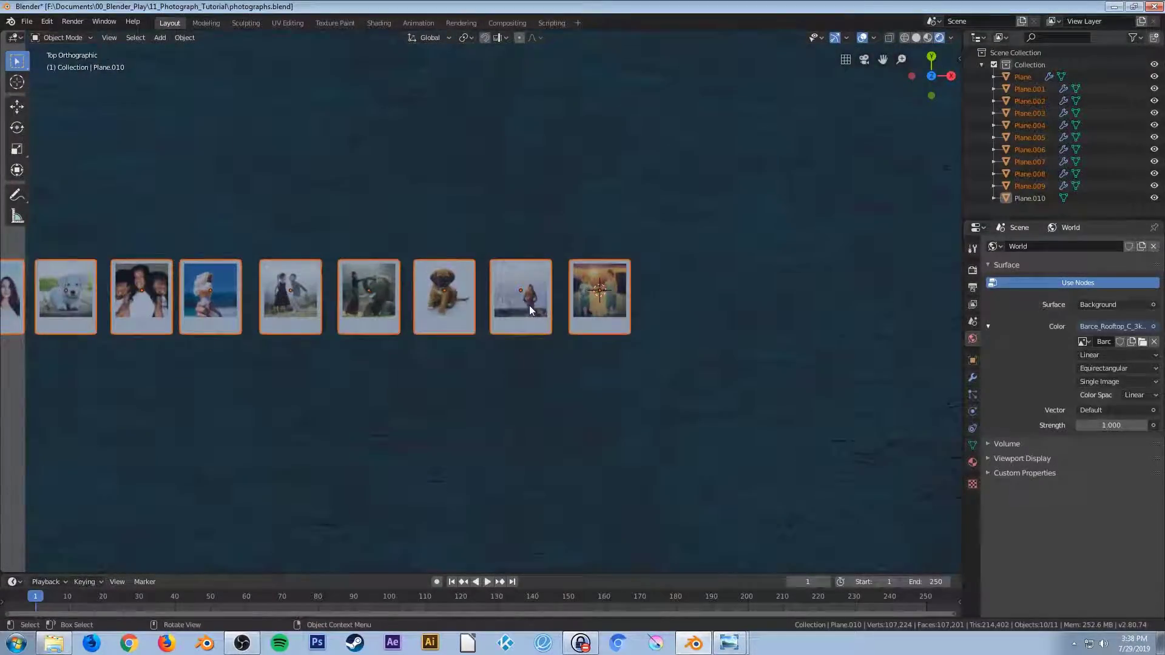
scroll(578, 325, down, 3)
key(g)
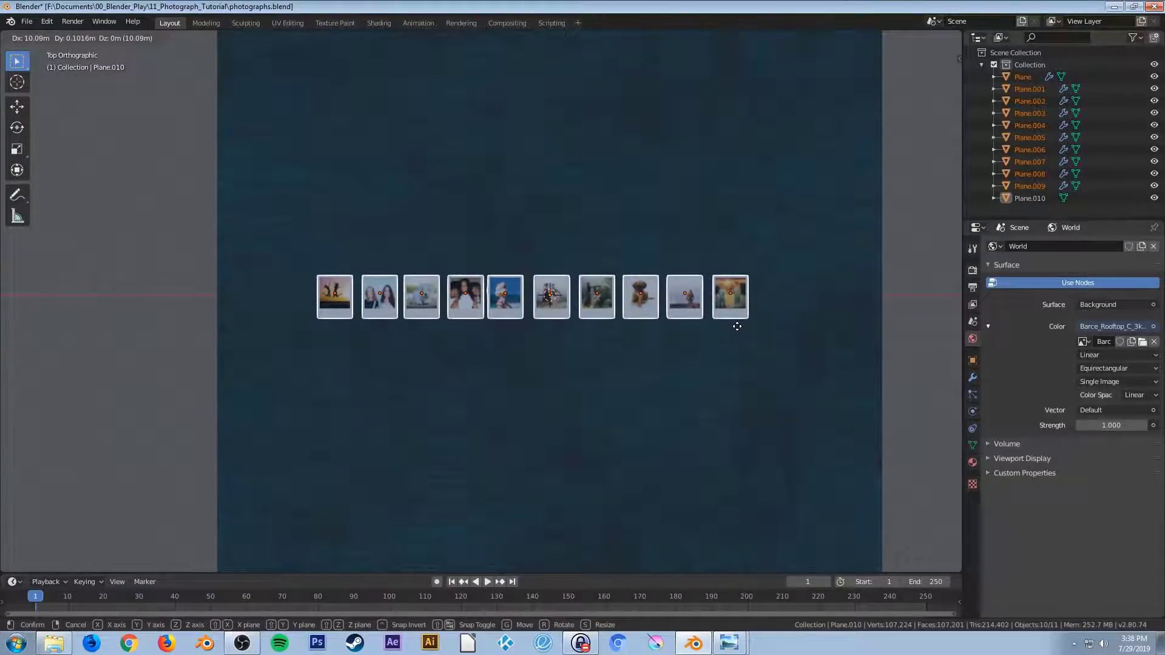
click(737, 326)
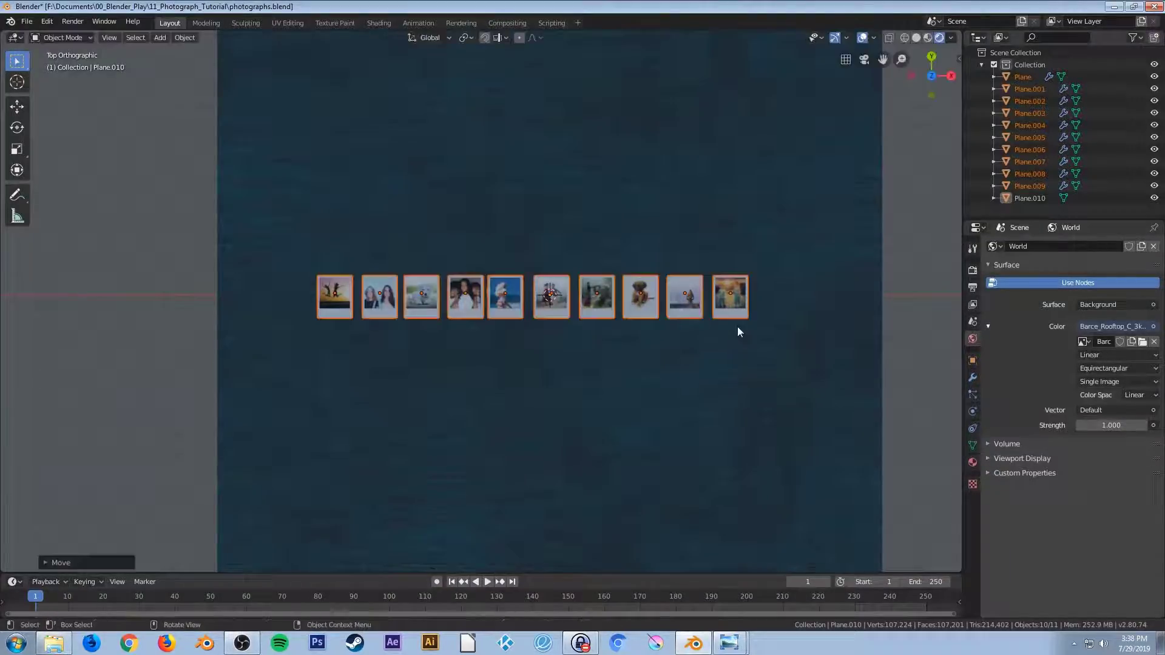
middle_drag(646, 387, 618, 320)
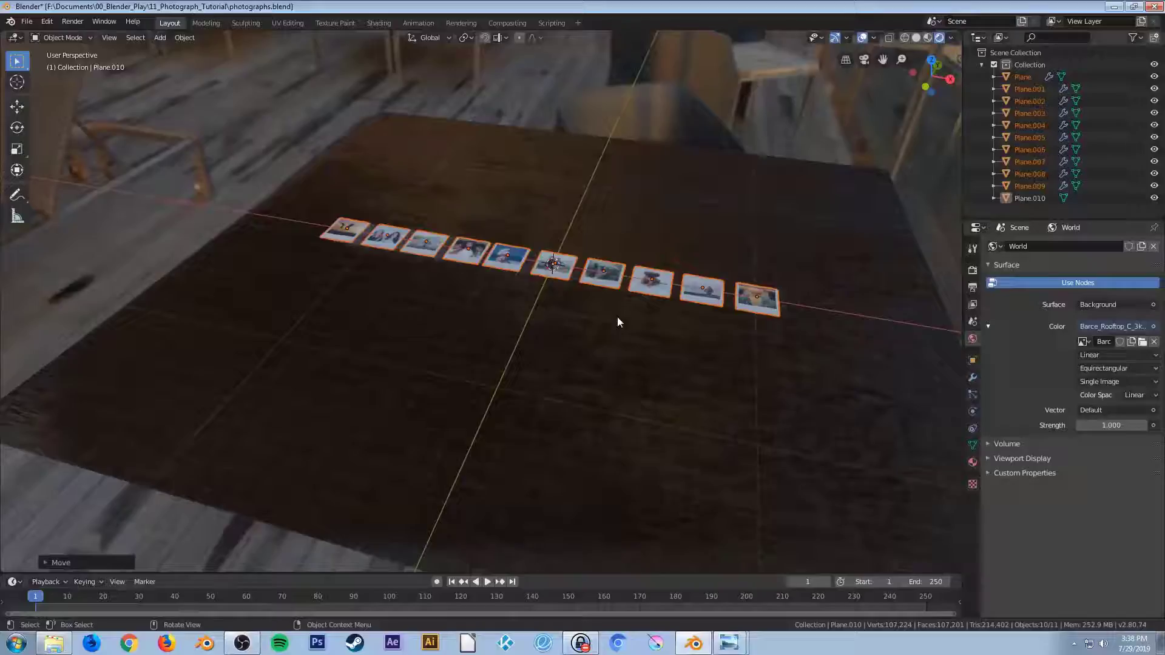
Deselect the photos, add a point light at the center of the scene and raise it along the Z axis above them
key(alt+a)
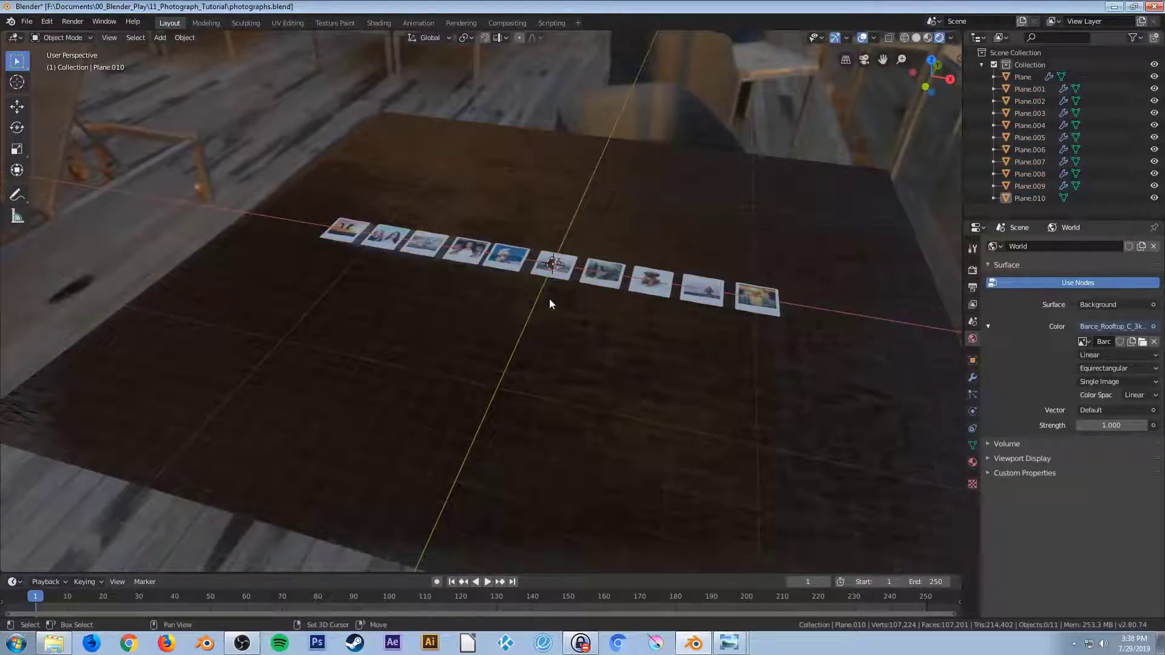
key(shift+a)
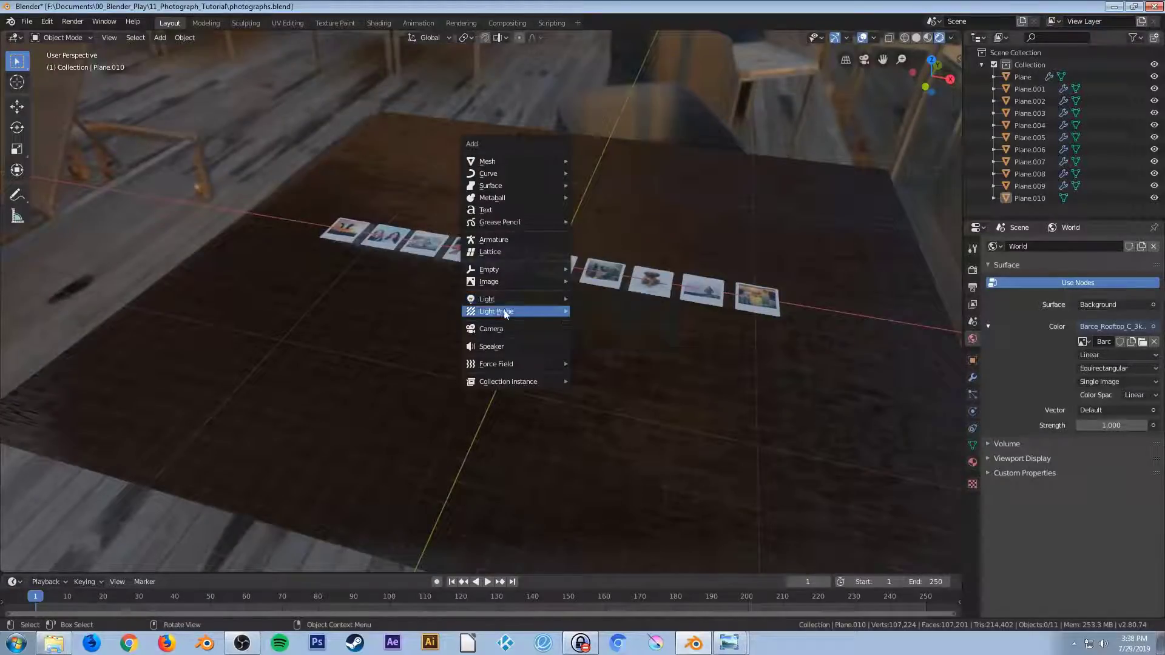
mouse_move(527, 299)
click(593, 297)
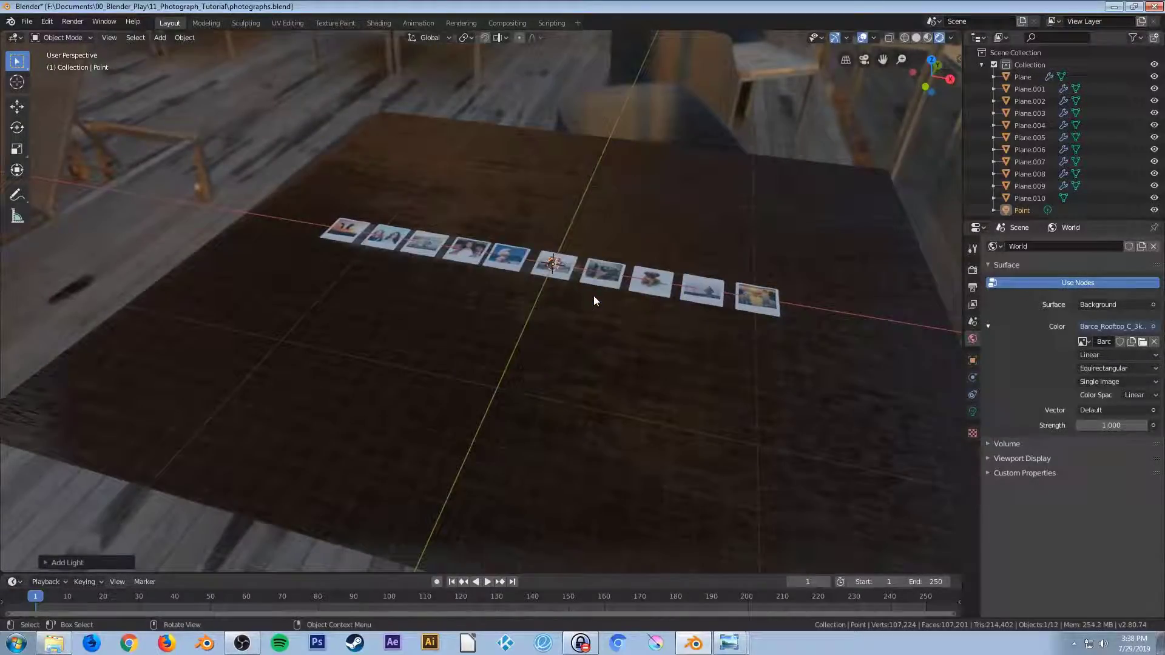
scroll(597, 301, up, 1)
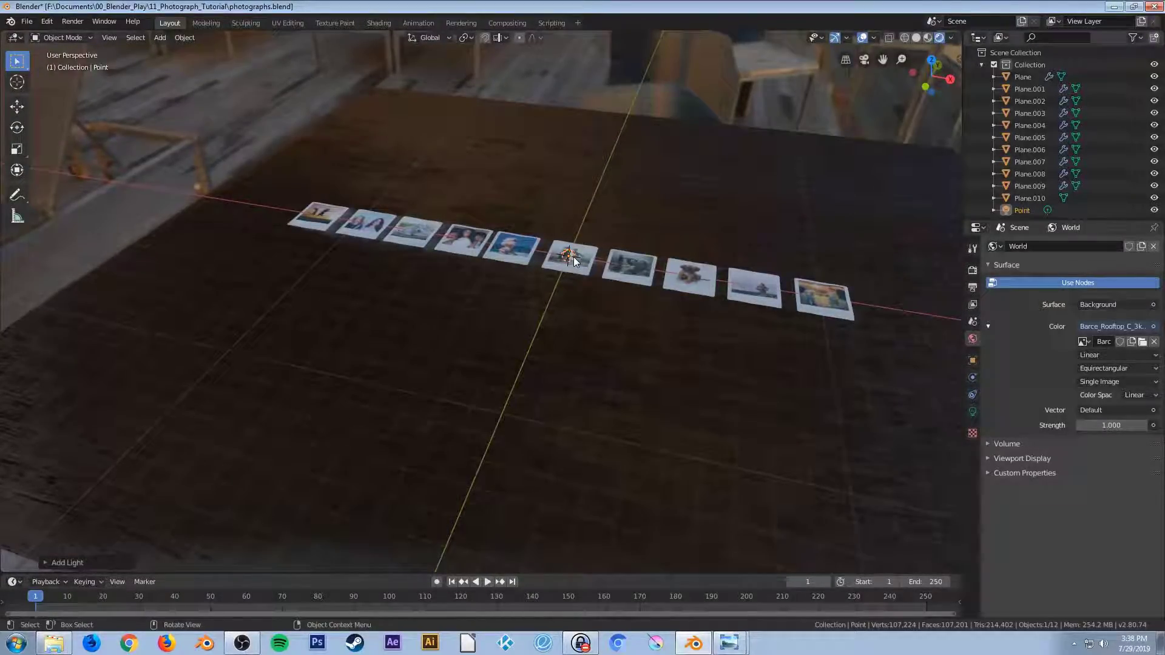
key(g)
key(z)
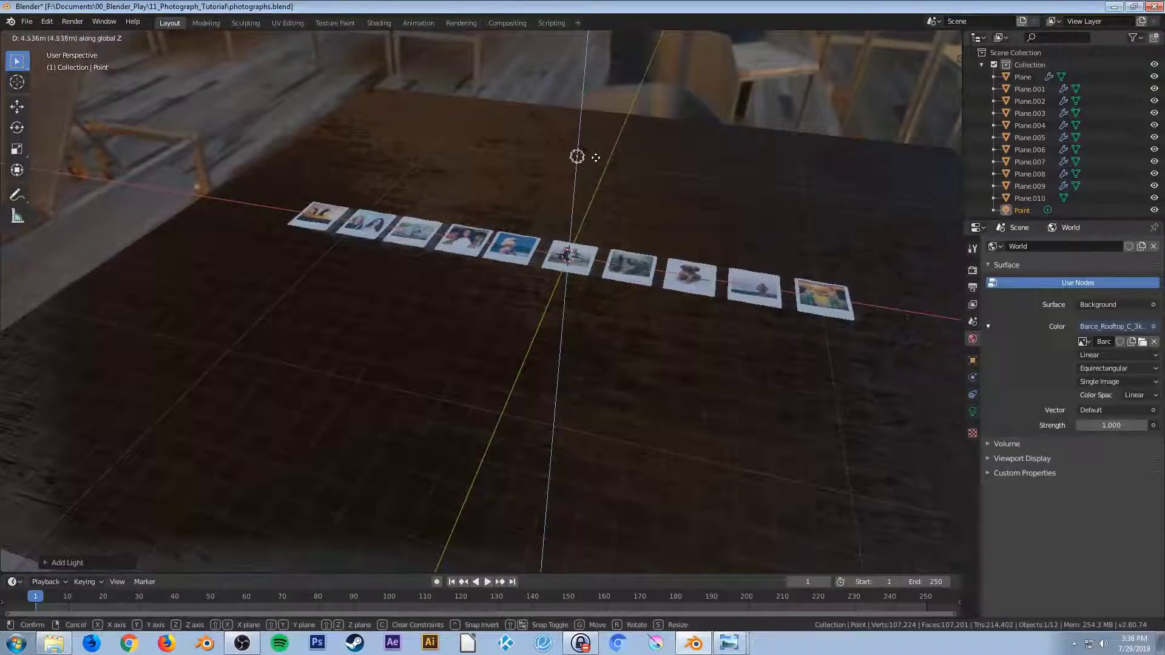
click(598, 177)
middle_drag(693, 335, 668, 308)
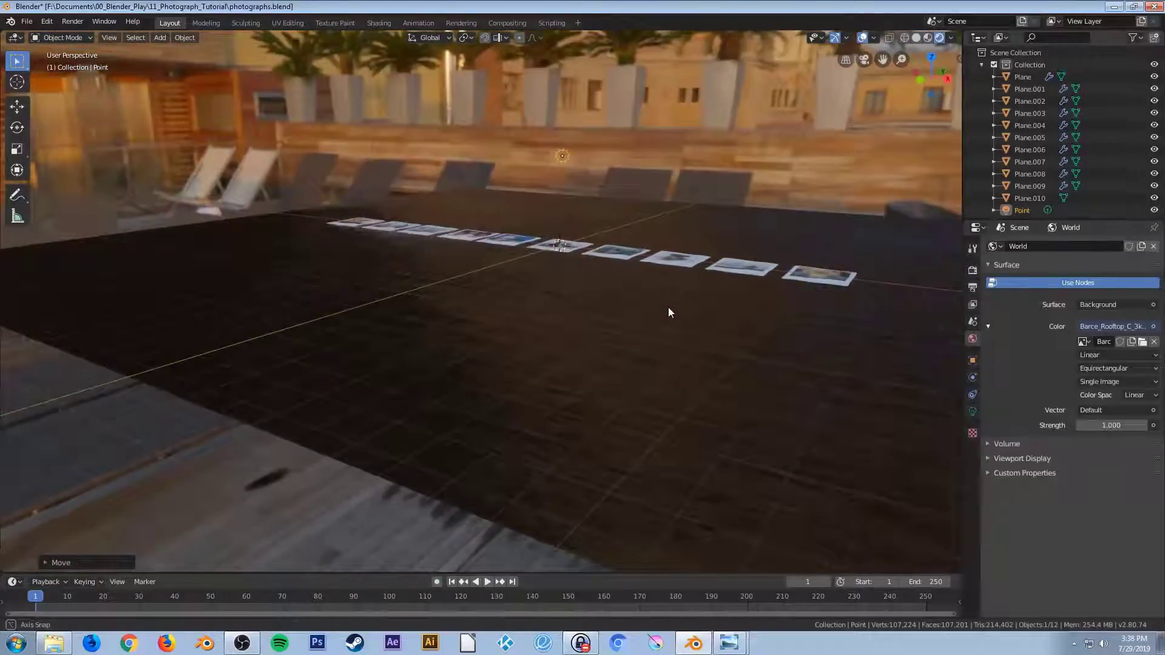
Set the point light's power to 2000 W
click(973, 412)
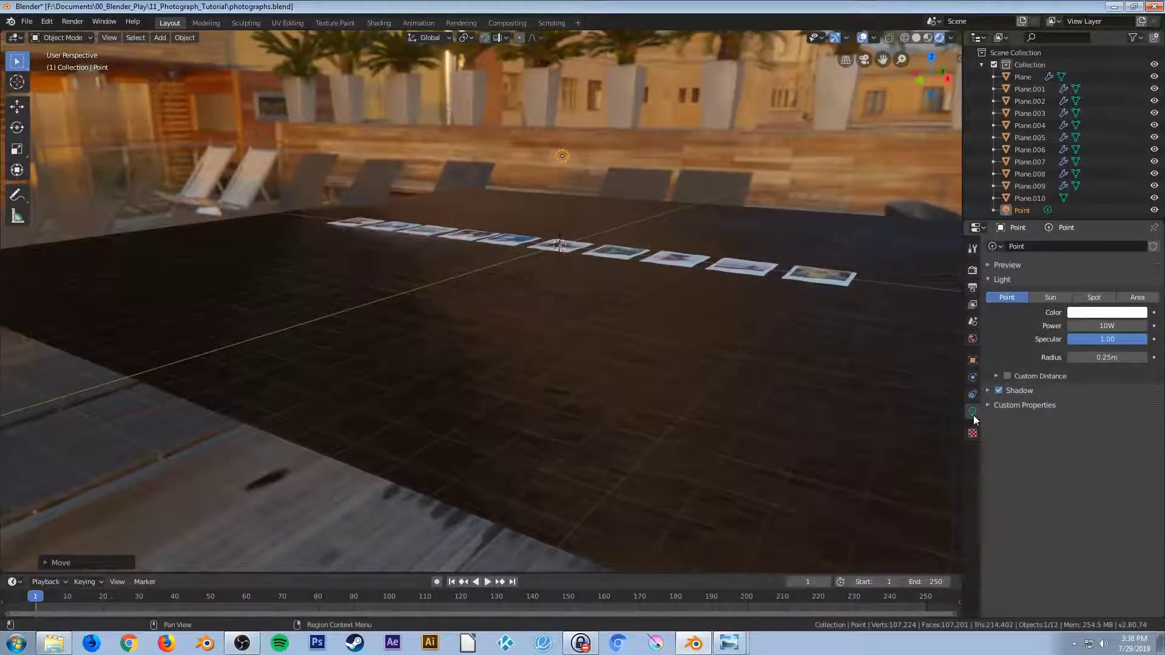
click(1111, 325)
text(2000)
key(Return)
middle_drag(737, 227, 752, 261)
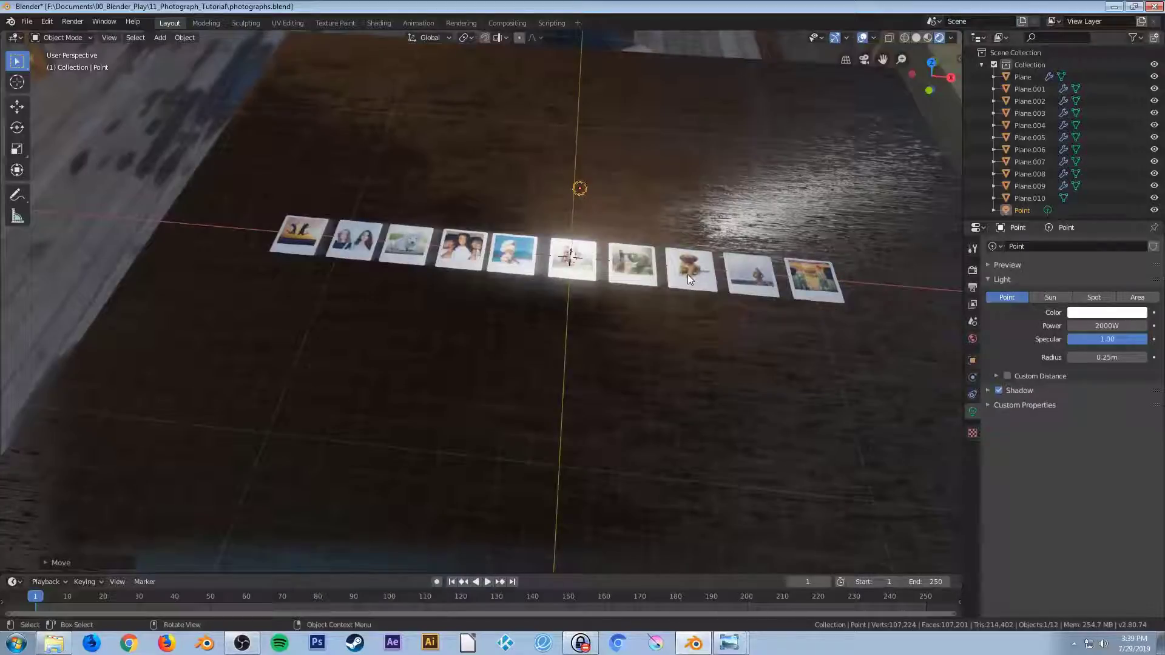
middle_drag(668, 266, 598, 296)
mouse_move(586, 345)
middle_down()
mouse_move(624, 326)
mouse_move(581, 346)
mouse_move(593, 351)
middle_up()
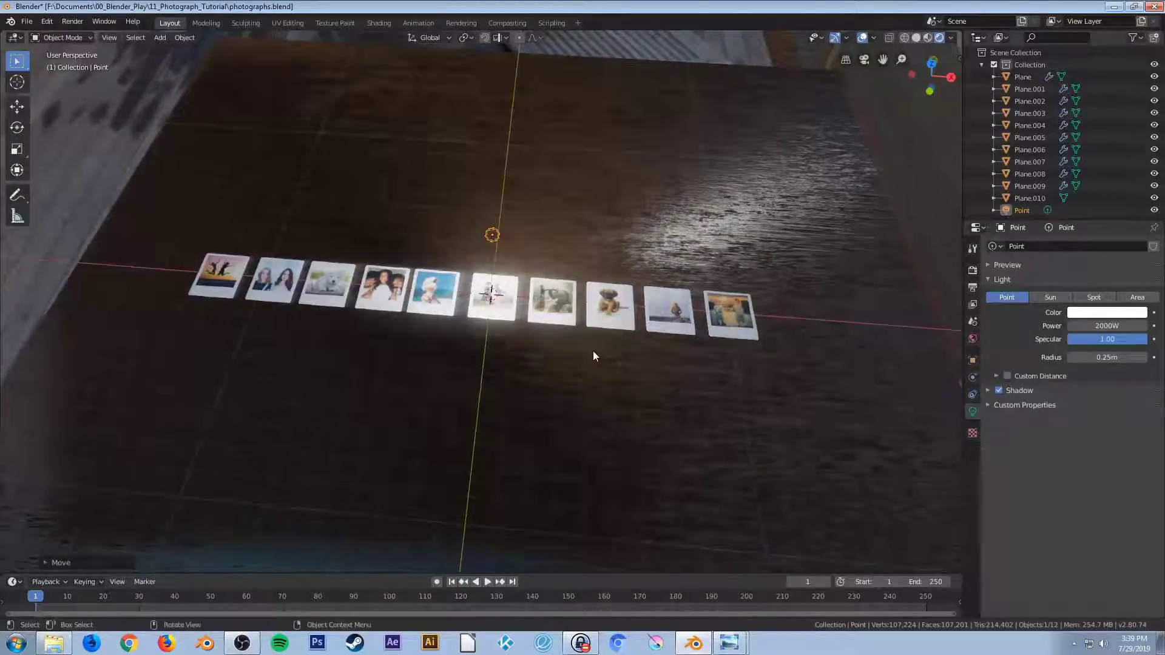
Move the point light in top view to just above the photo row, near its right end
key(KP_7)
key(g)
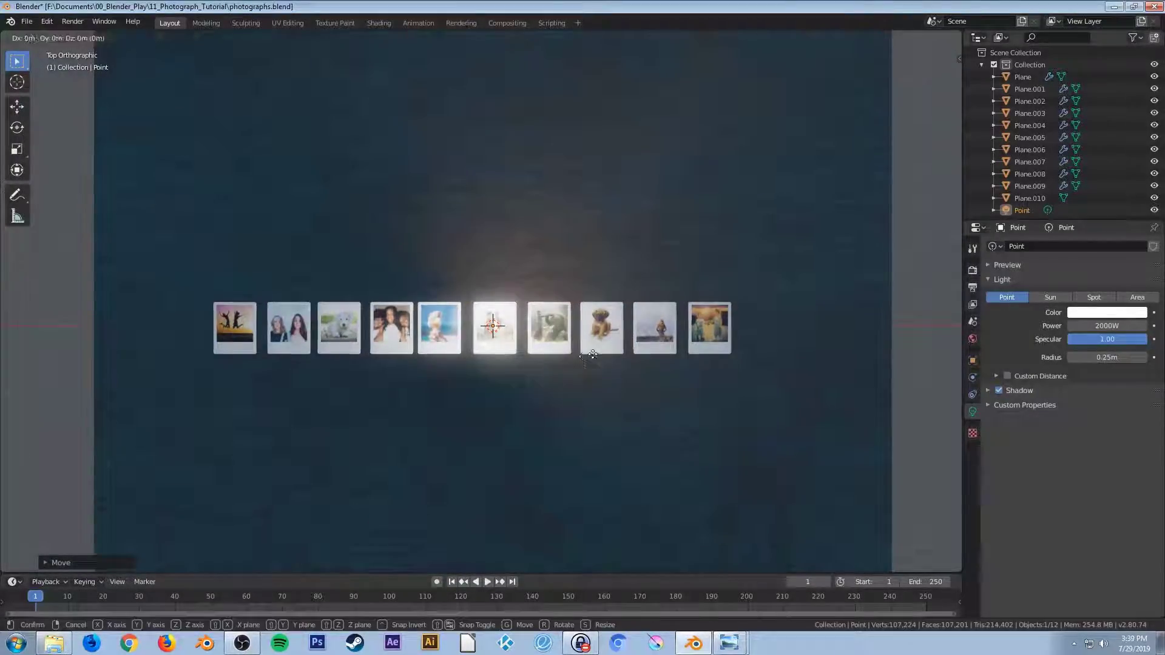
click(755, 265)
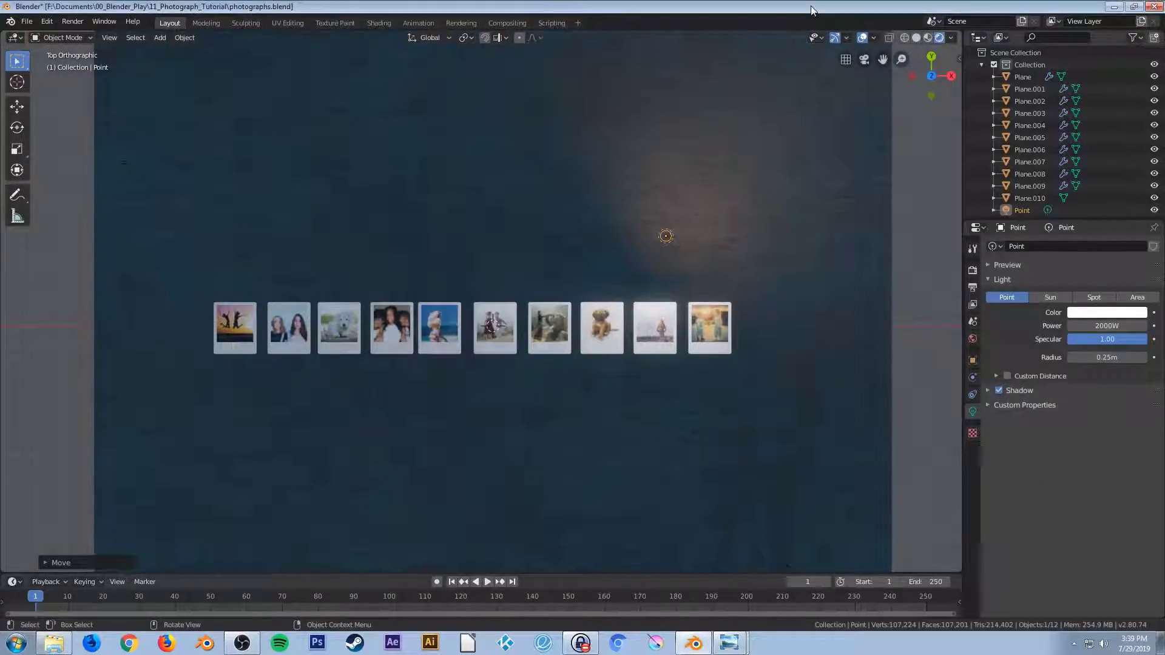
Duplicate the point light twice, placing one copy below the middle of the photo row and the other above its left end
key(shift+d)
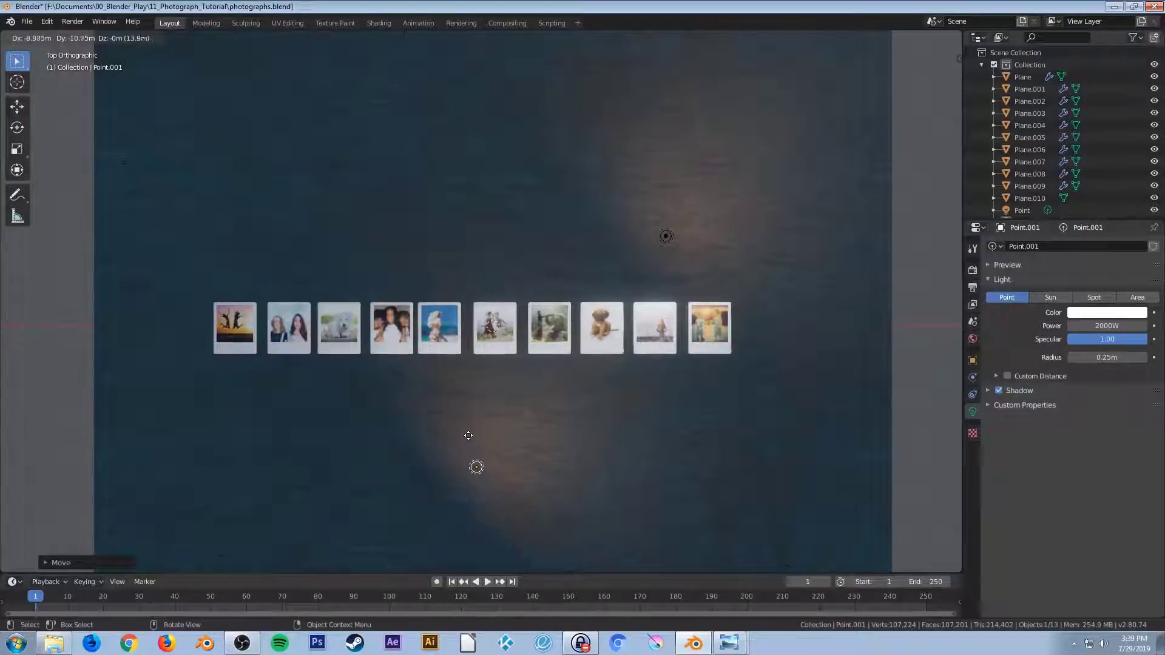
click(488, 434)
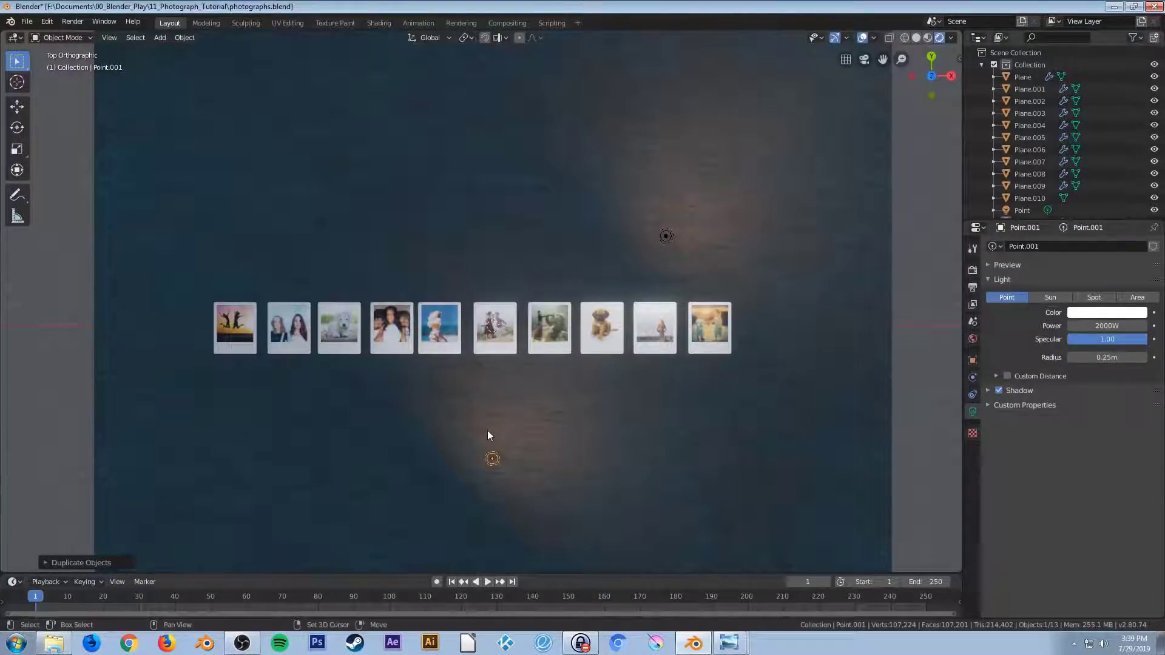
key(shift+d)
click(190, 225)
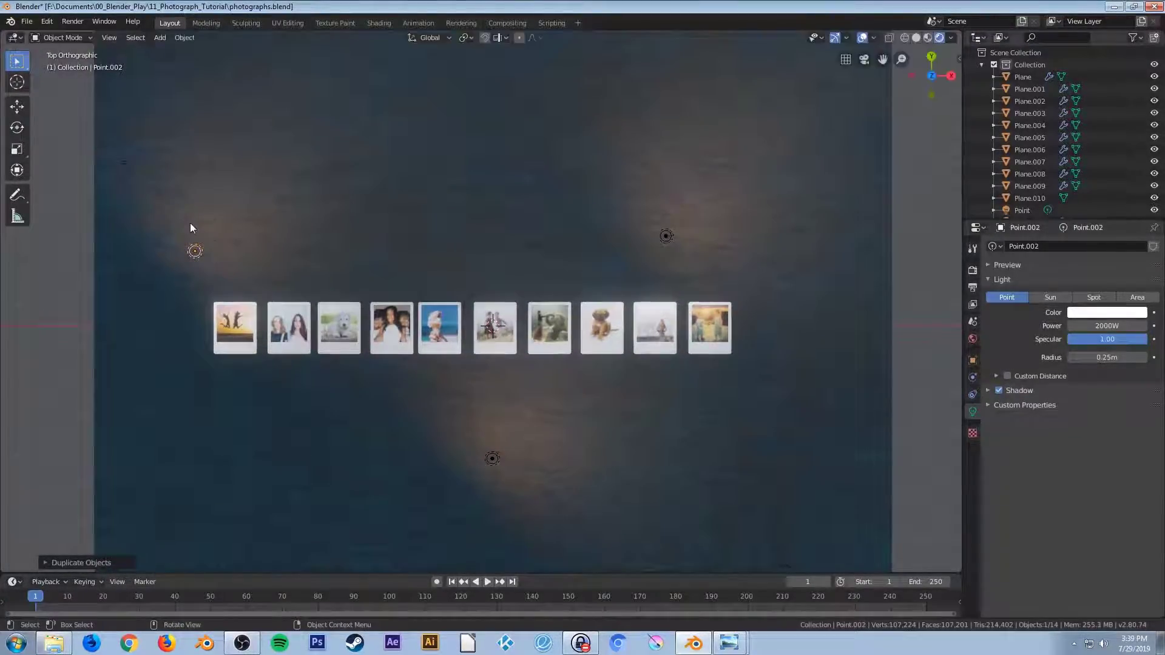
middle_drag(496, 366, 520, 311)
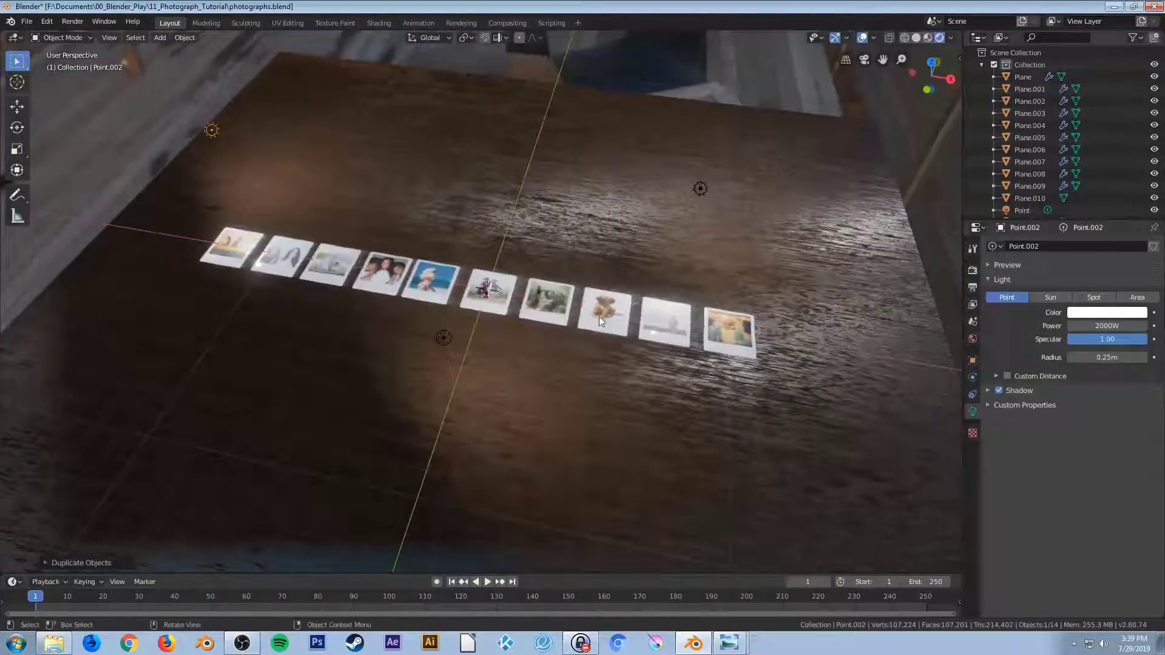
Try a power of 4000 W on the newest point light and return it to 2000 W
click(1104, 326)
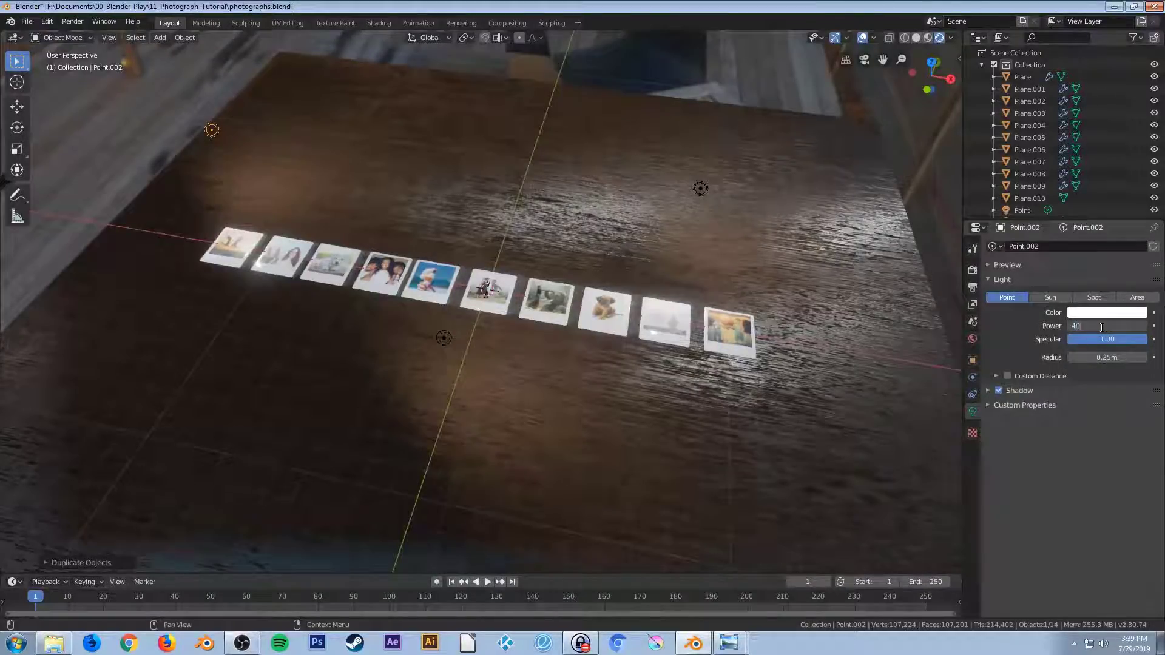
text(4000)
key(Return)
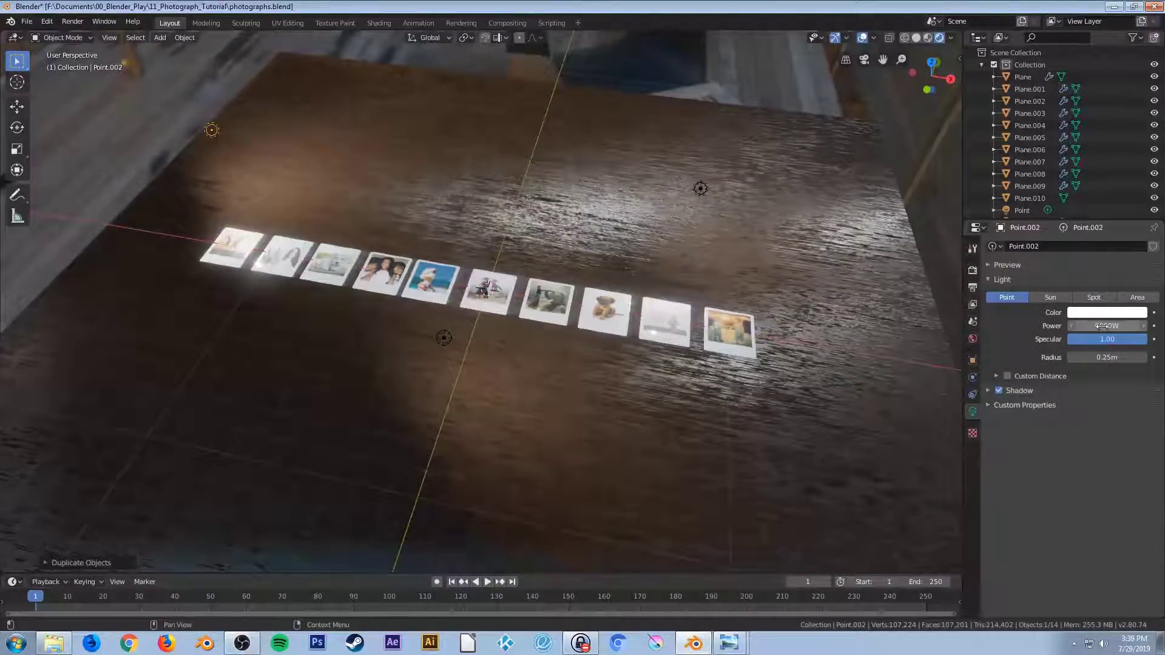
click(1102, 325)
text(2000)
key(Return)
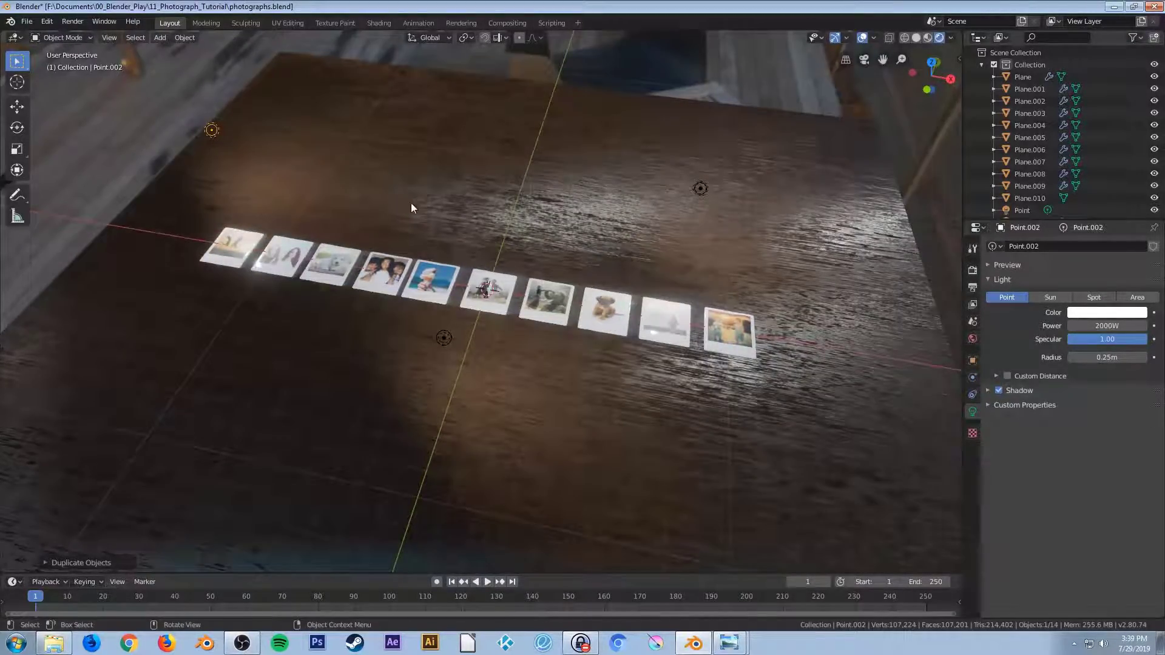
Shift the point light above the row's left end about 0.35 m along the Y axis
key(g)
key(y)
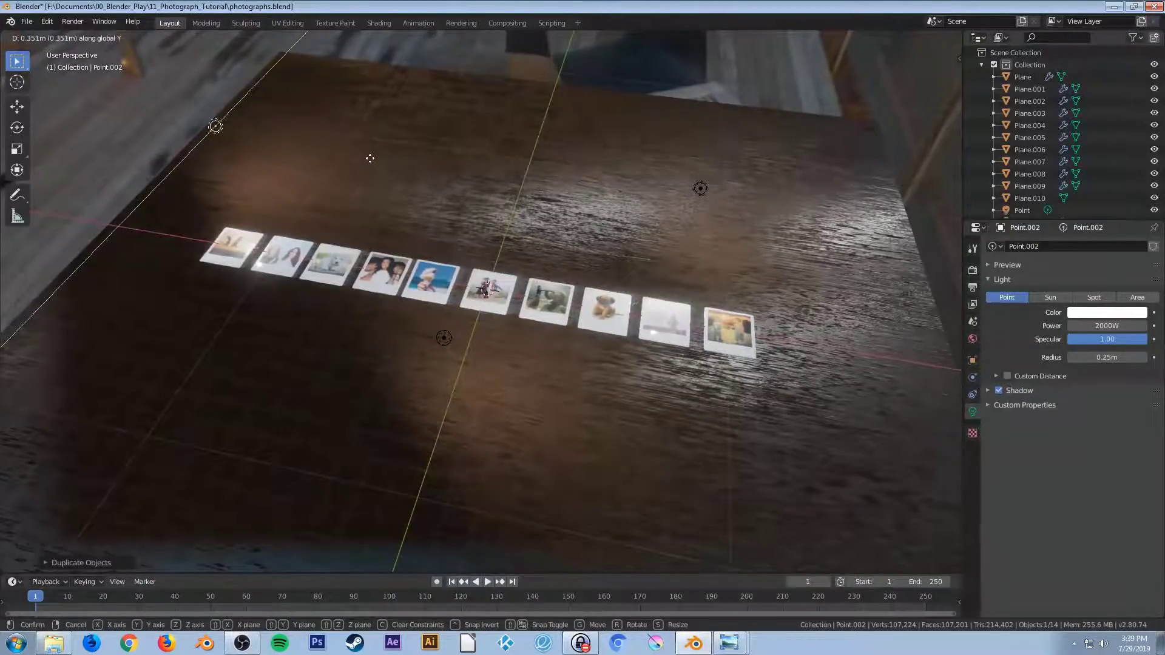
click(369, 156)
Inspect the lighting and reflections on the photos and wood up close along the row, and save the file
middle_drag(718, 359, 765, 358)
scroll(693, 358, up, 2)
shift+middle_drag(643, 339, 495, 278)
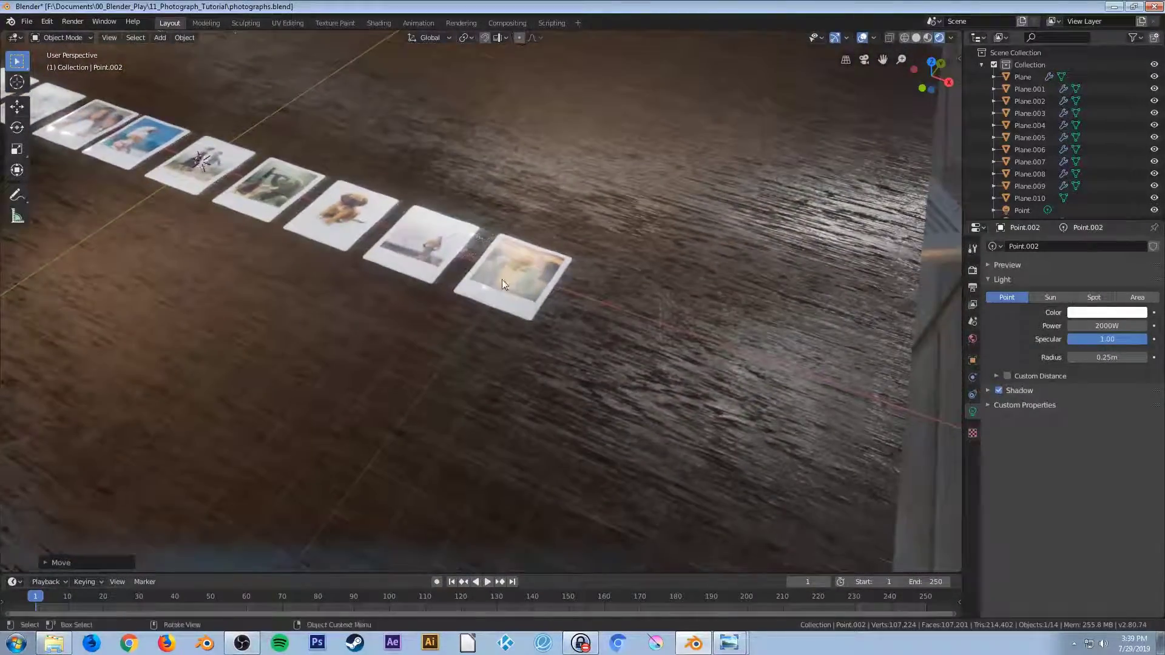
scroll(507, 281, up, 2)
shift+middle_drag(406, 197, 635, 285)
mouse_move(573, 327)
middle_down()
mouse_move(589, 330)
mouse_move(559, 342)
middle_up()
shift+middle_drag(445, 322, 671, 309)
shift+middle_drag(344, 329, 625, 346)
scroll(674, 370, down, 2)
scroll(611, 345, down, 3)
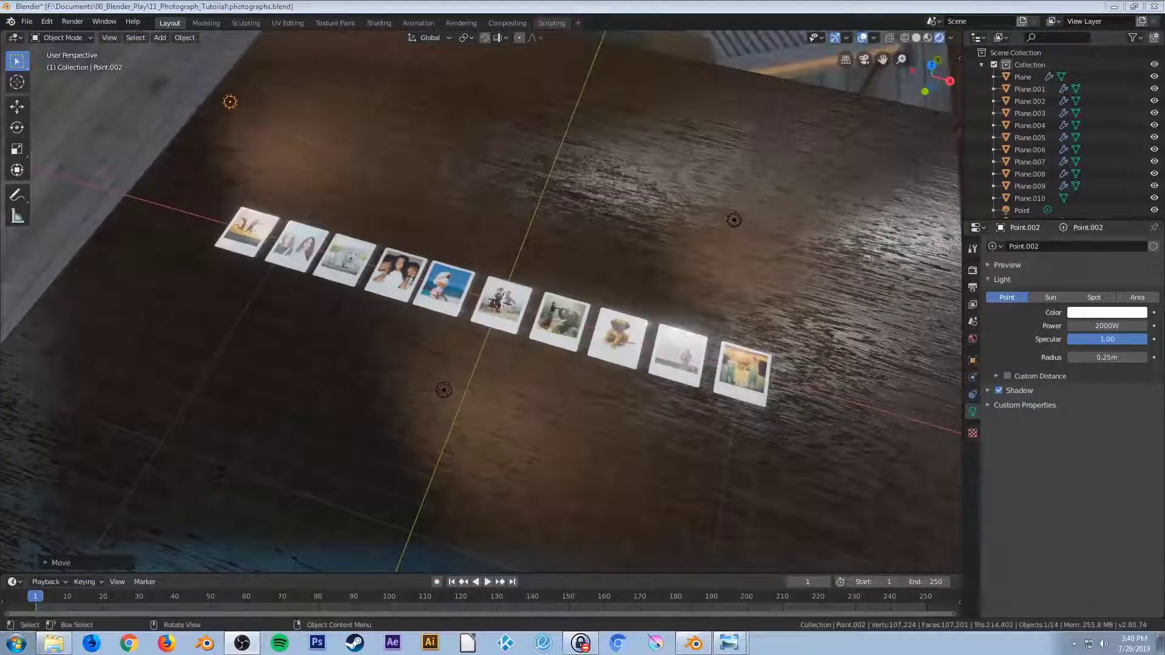
key(ctrl+s)
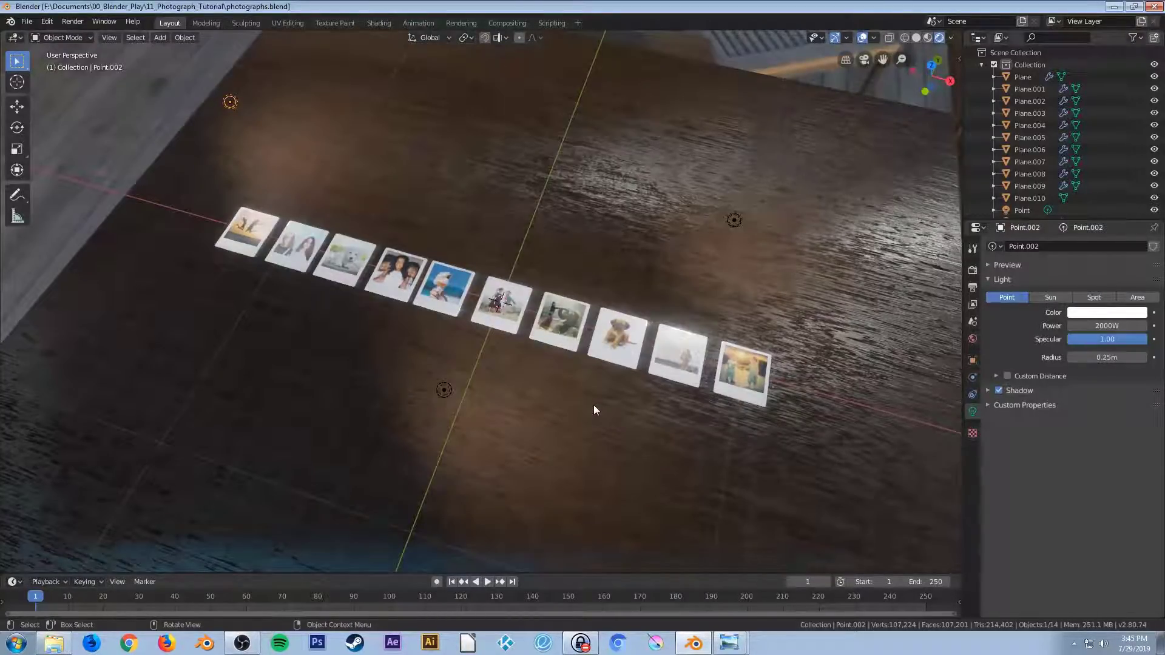
From the top view, rotate the photo at the row's right end, the two children at sunset, about 11° clockwise
key(KP_7)
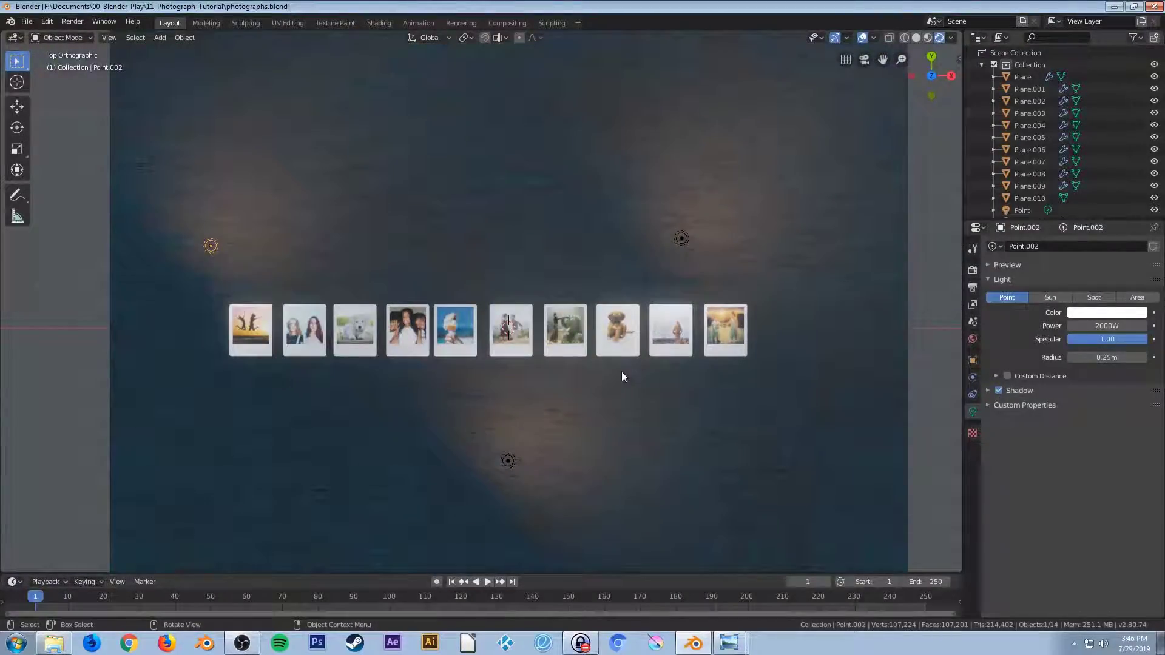
scroll(666, 363, up, 4)
shift+middle_drag(709, 385, 405, 336)
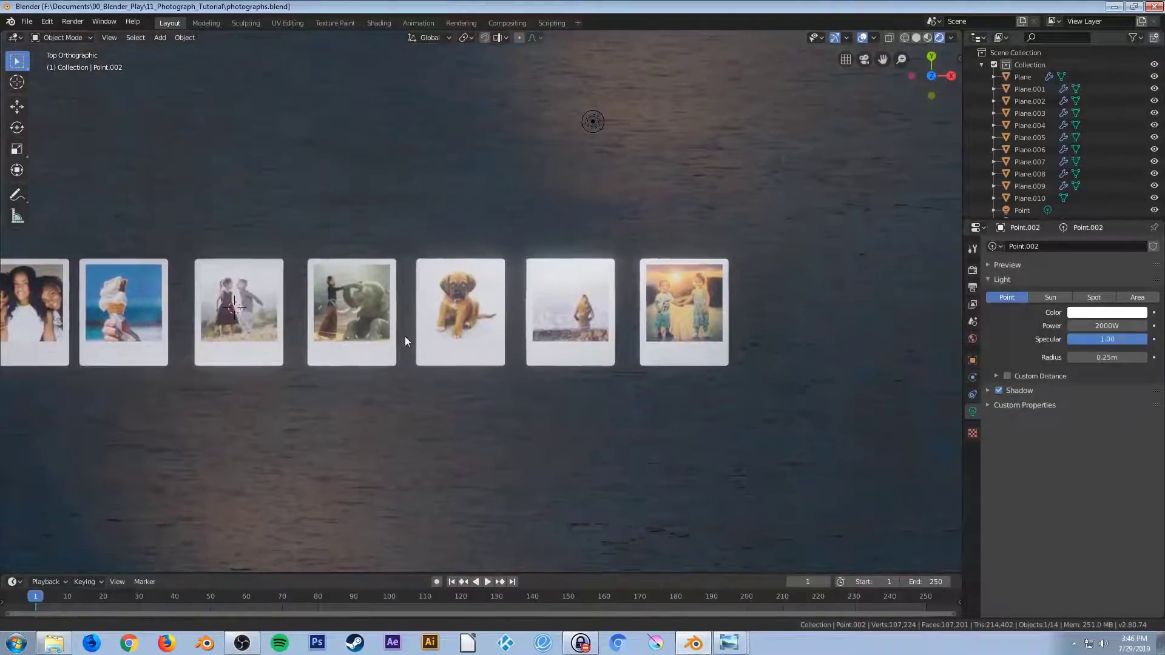
click(683, 309)
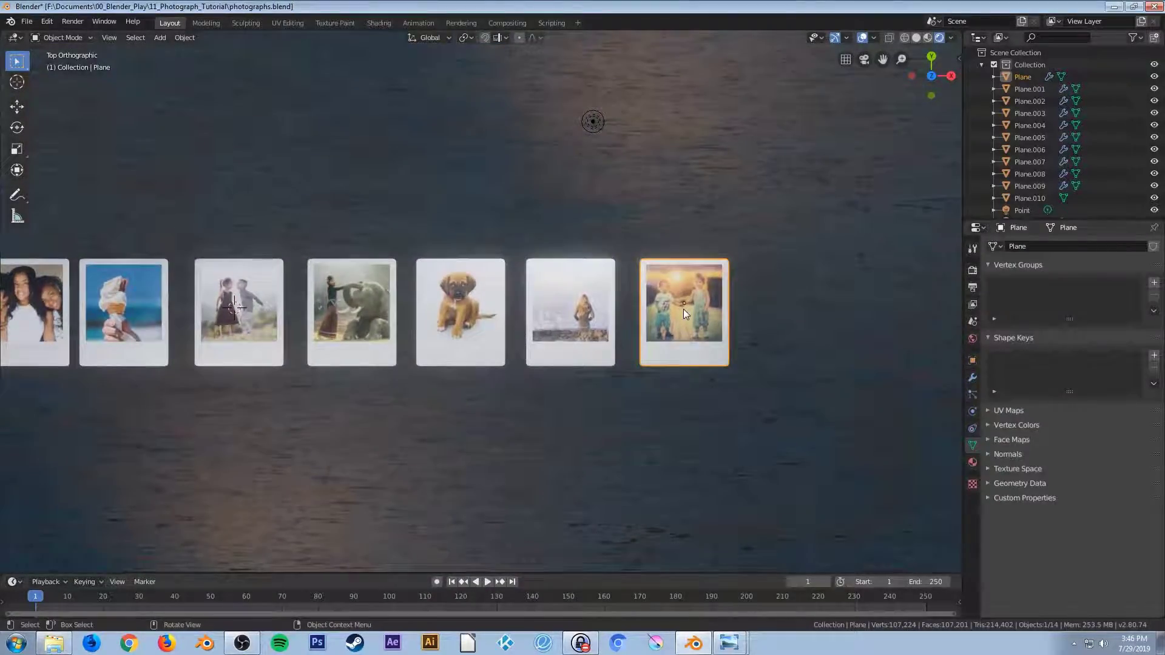
key(r)
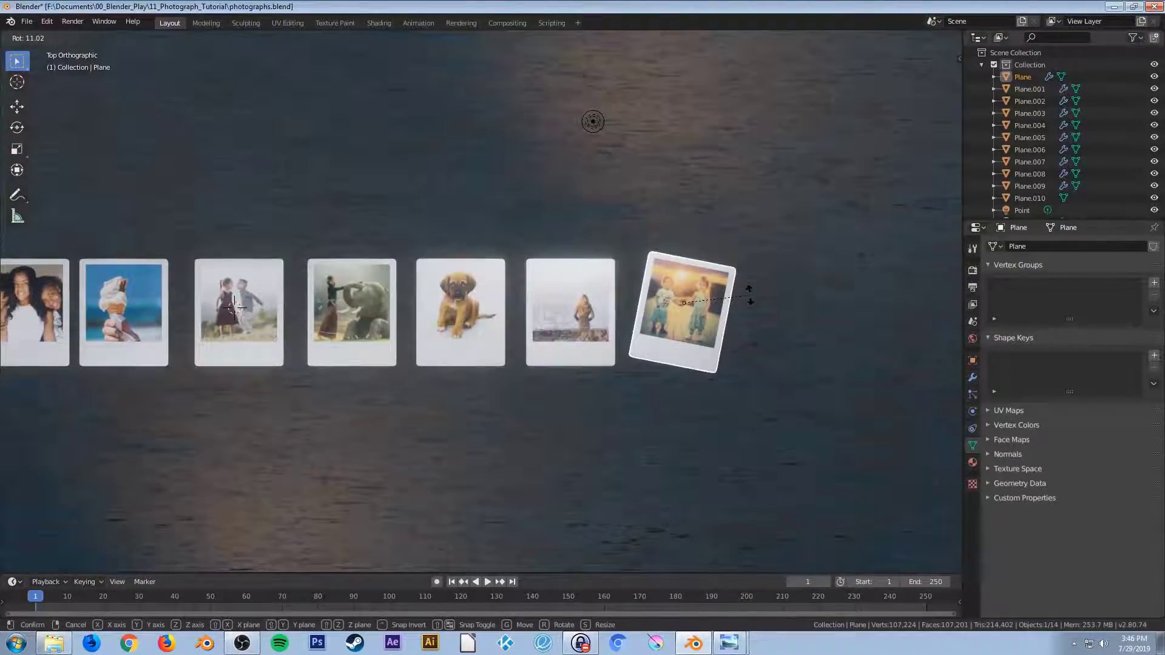
click(748, 293)
Move the lone-figure photo about 0.1 m along X and -0.34 m along Y, and tilt it slightly clockwise
click(580, 302)
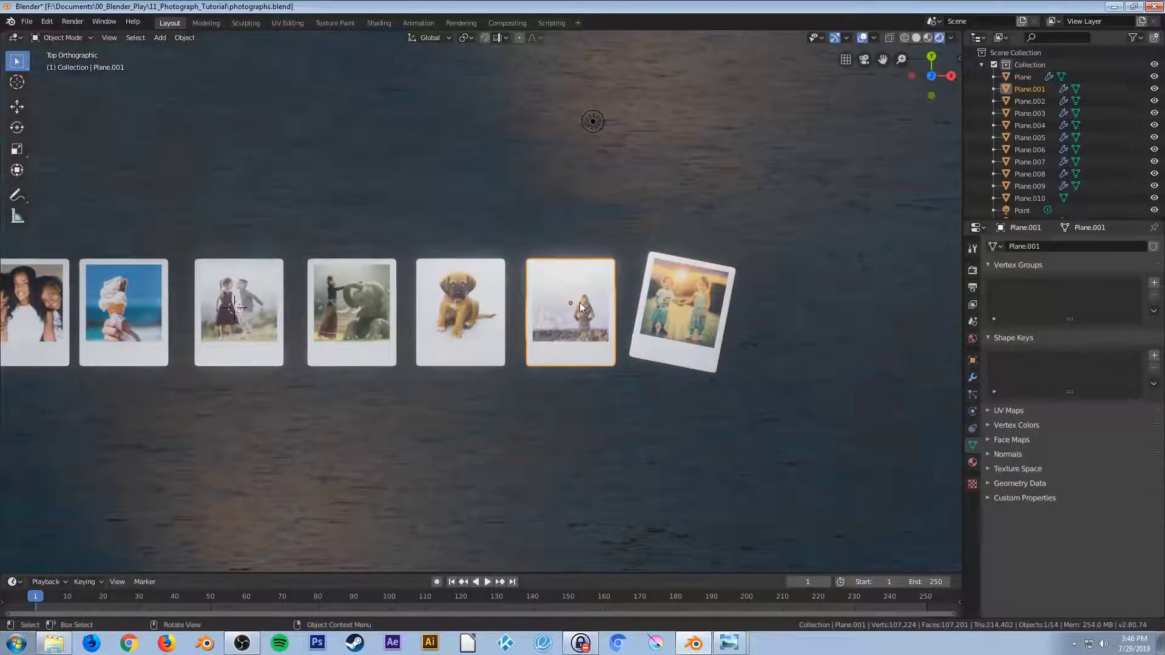
key(g)
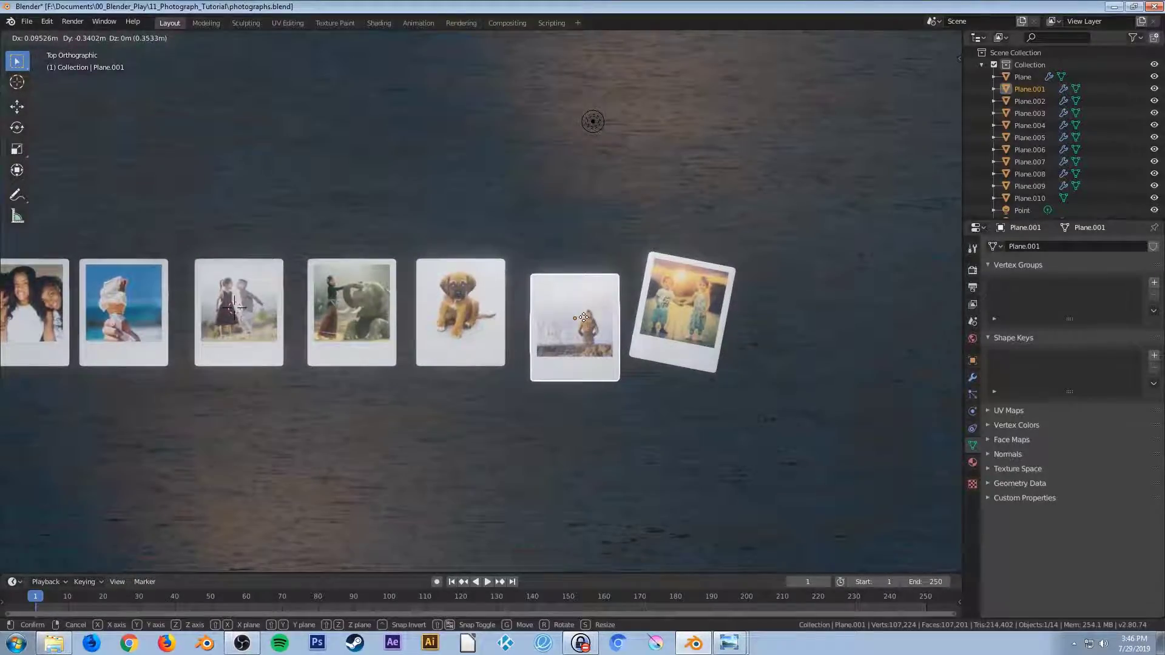
click(584, 318)
key(r)
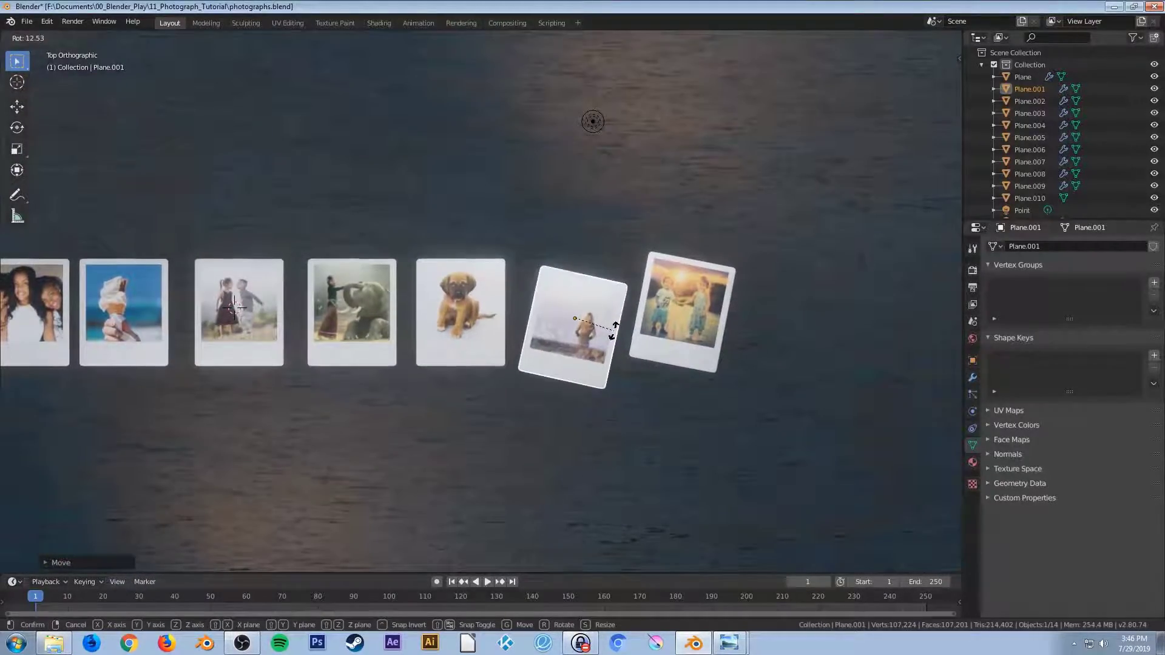
click(616, 325)
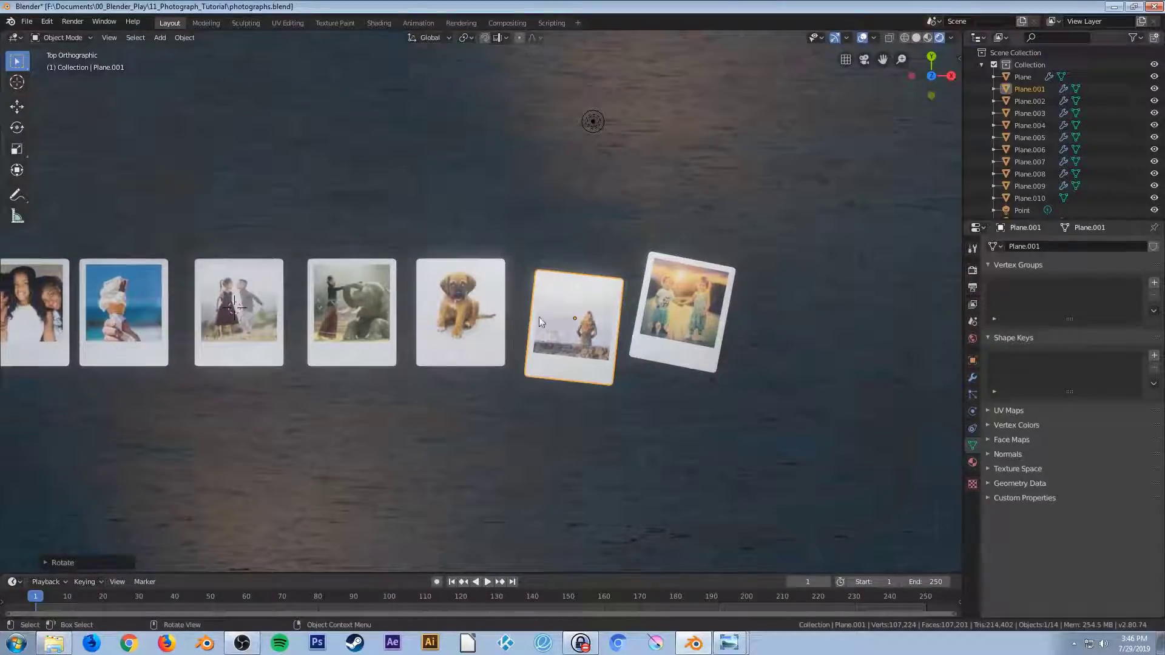
Shift the brown puppy photo up and closer to the lone-figure photo, and tilt it slightly counterclockwise
click(486, 318)
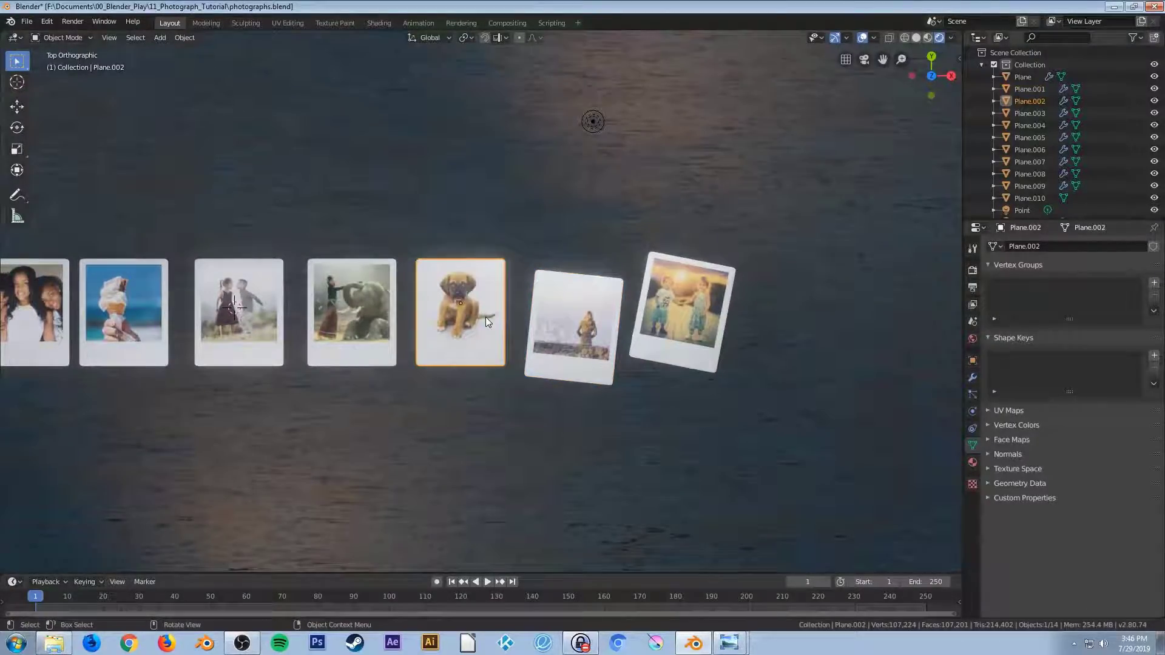
key(g)
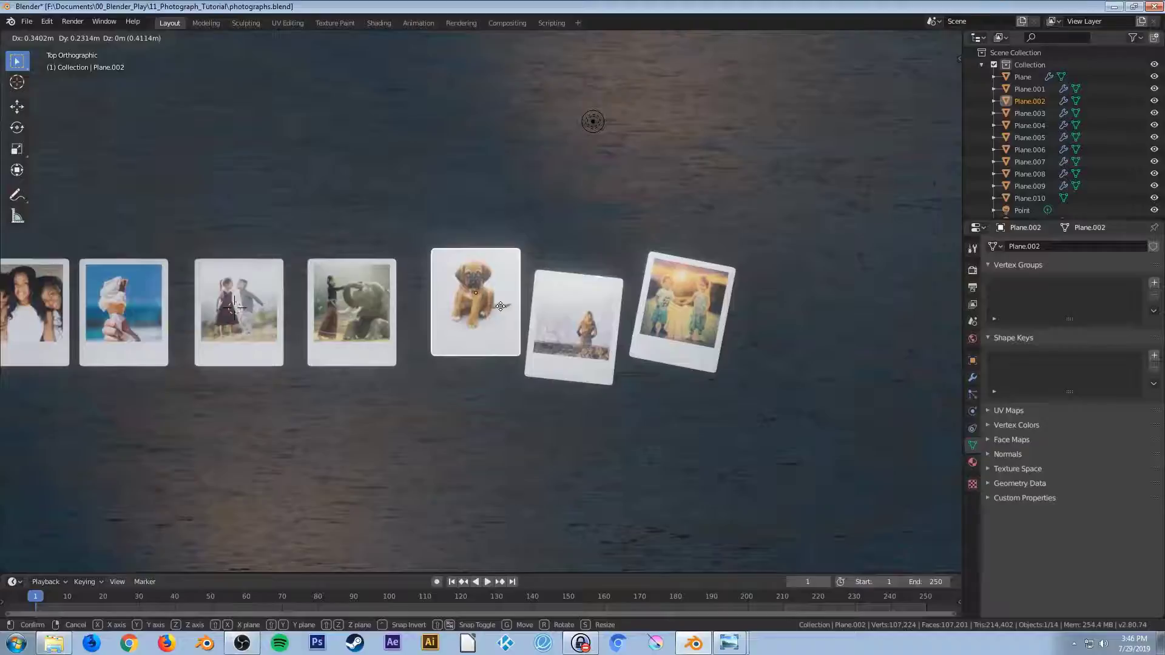
click(501, 306)
key(r)
click(577, 310)
key(g)
click(575, 297)
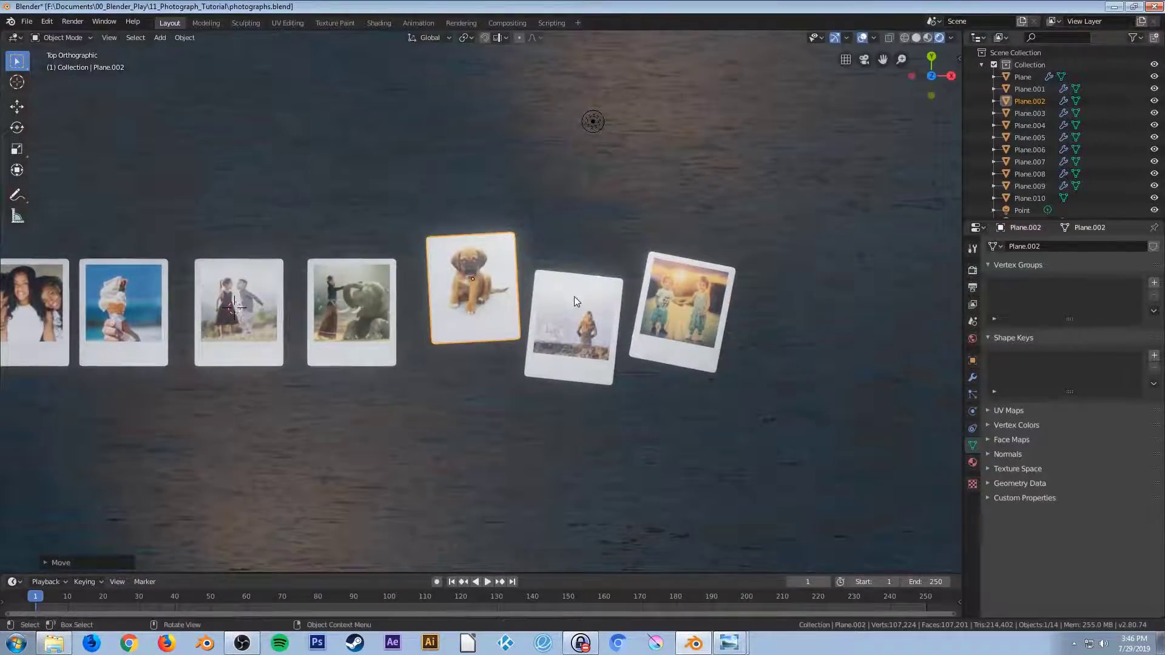
Move the elephant photo down and closer to the brown puppy photo, and tilt it slightly clockwise
click(364, 316)
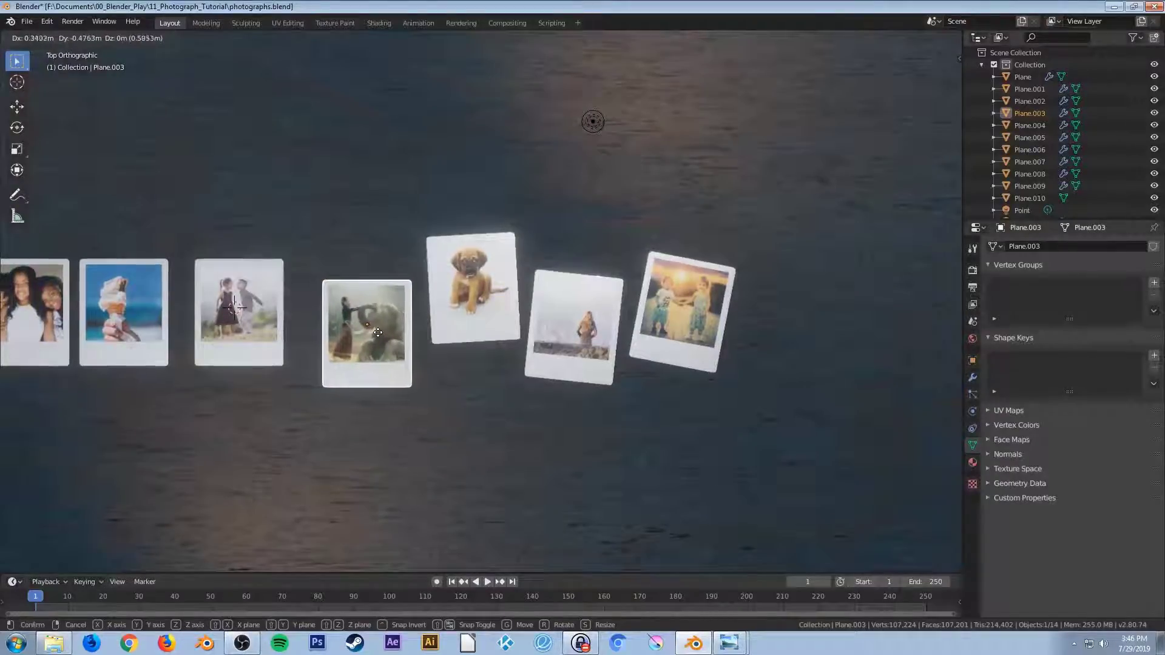
click(386, 324)
key(r)
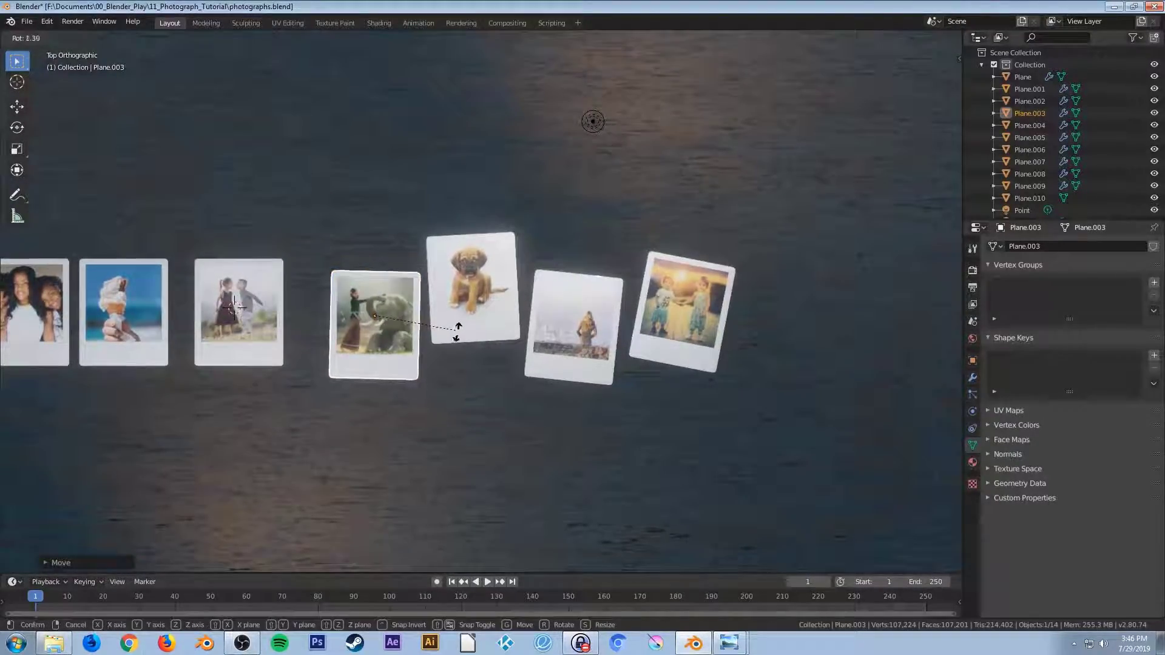
click(466, 345)
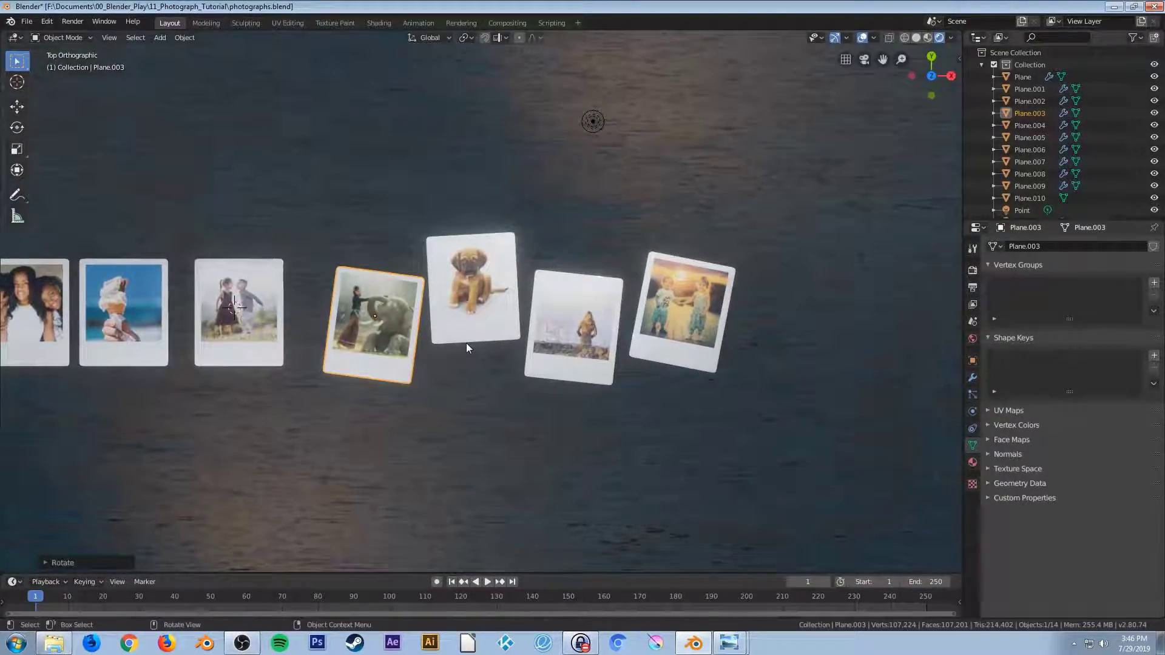
Move the photo of the two walking children about 0.7 m along X and 0.4 m along Y, and rotate it about 3° clockwise
click(257, 309)
key(g)
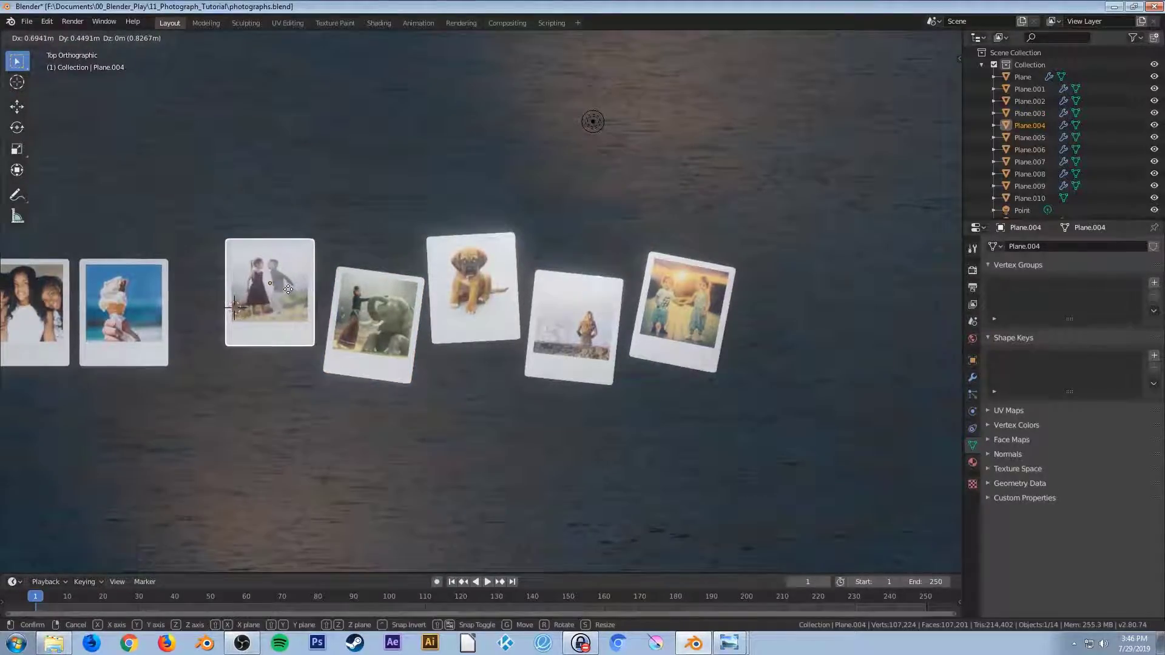
click(288, 291)
key(r)
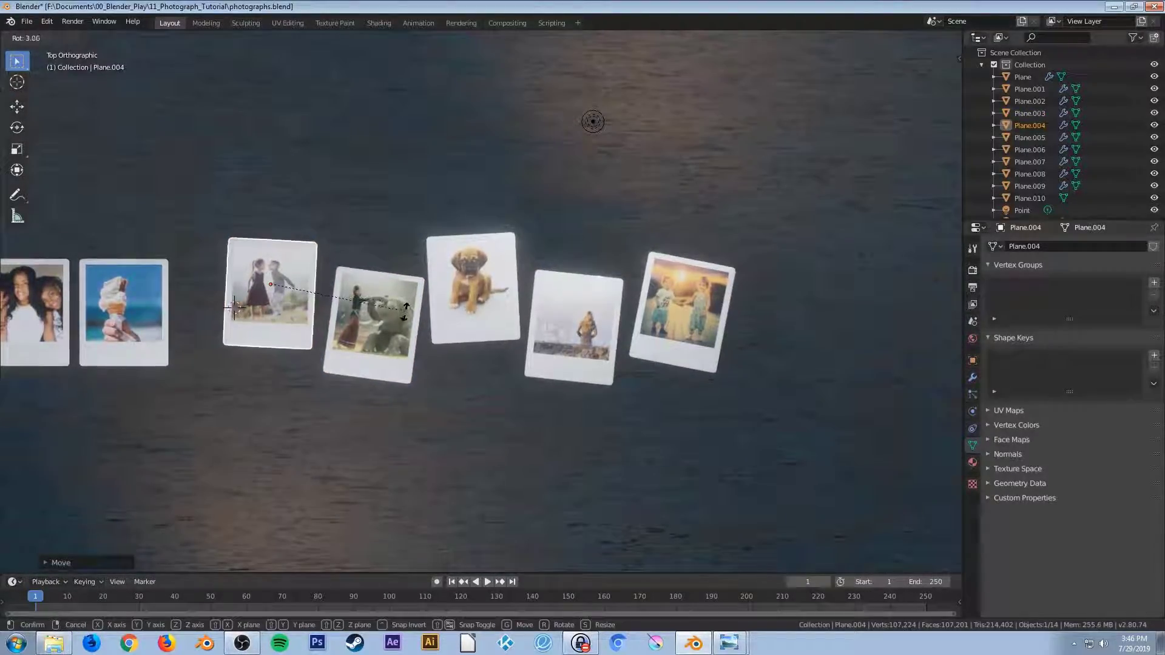
click(400, 322)
Move the ice cream photo next to the walking-children photo, slightly lower, and tilt it slightly counterclockwise
shift+middle_drag(401, 322, 518, 320)
click(318, 310)
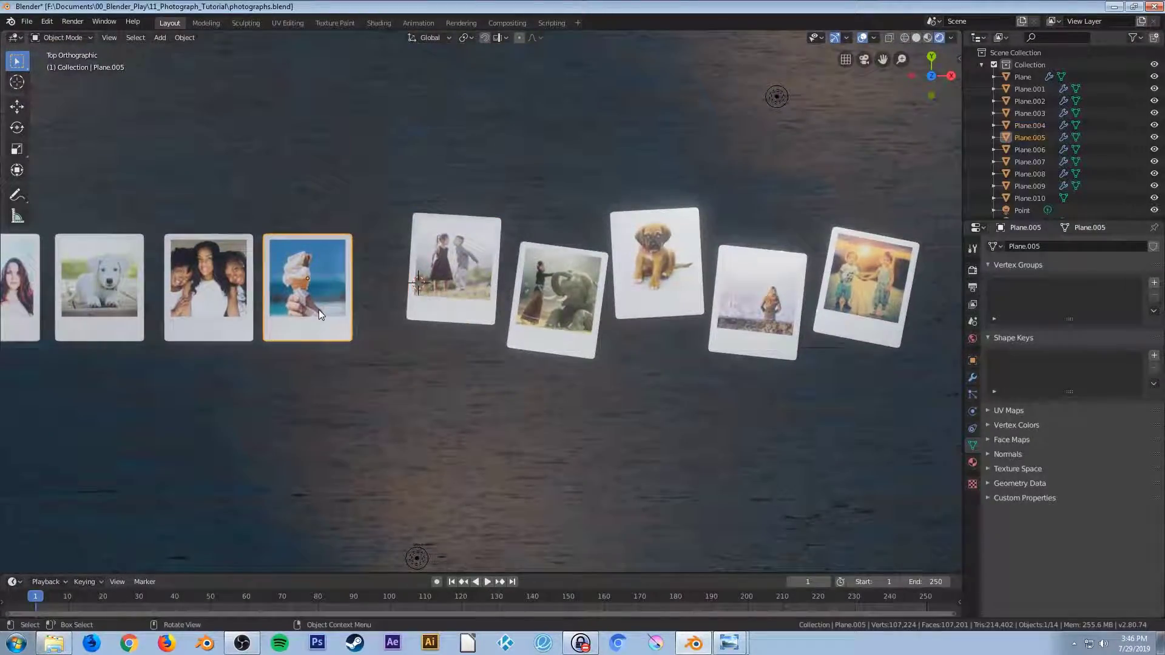
key(g)
click(372, 323)
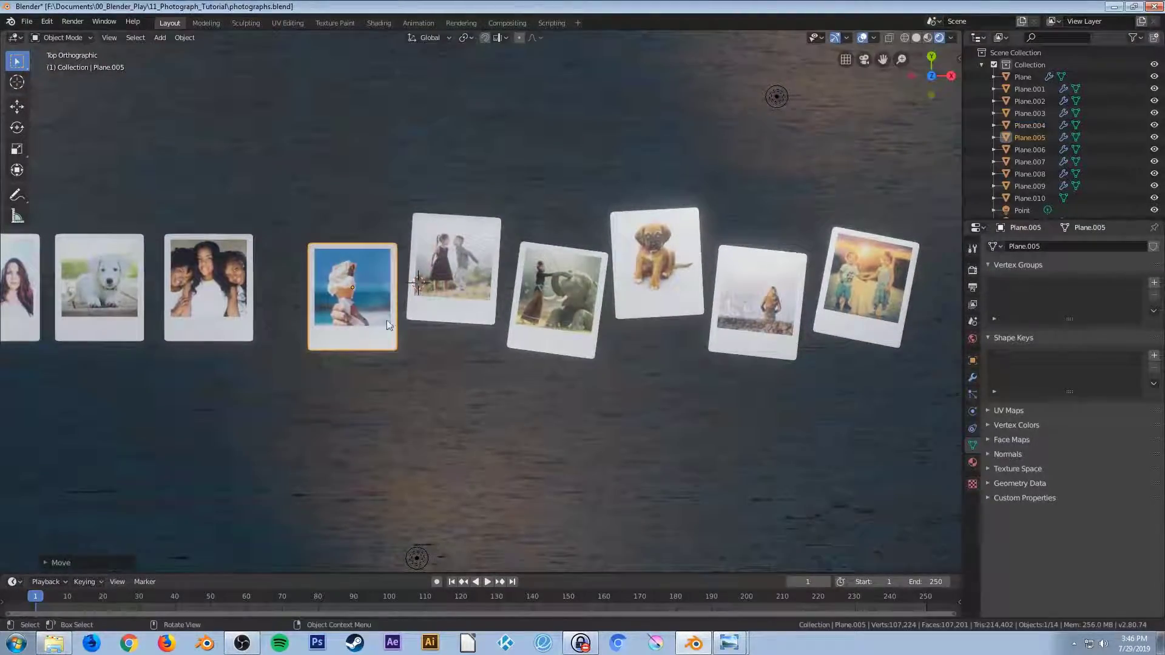
click(433, 313)
Move the photo of the three girls up beside the ice cream photo and tilt it counterclockwise
click(213, 288)
key(g)
click(258, 275)
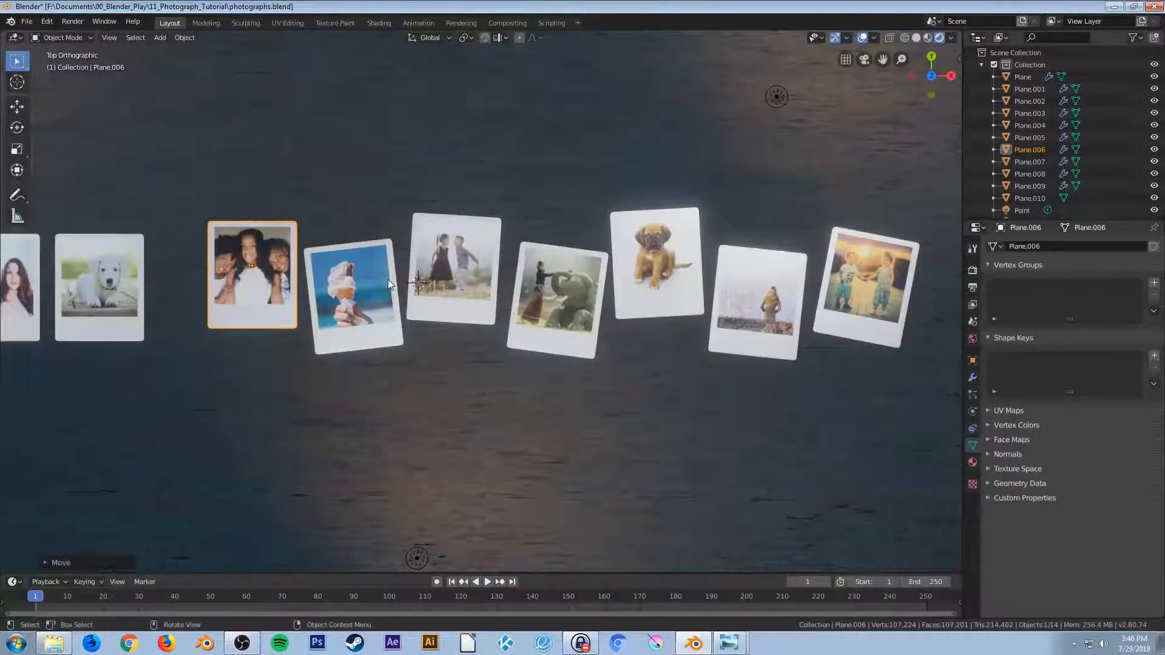
key(r)
click(389, 256)
Move the white dog photo about 1.2 m along X and slightly down, and rotate it about 4° clockwise
shift+middle_drag(366, 308, 463, 299)
click(227, 287)
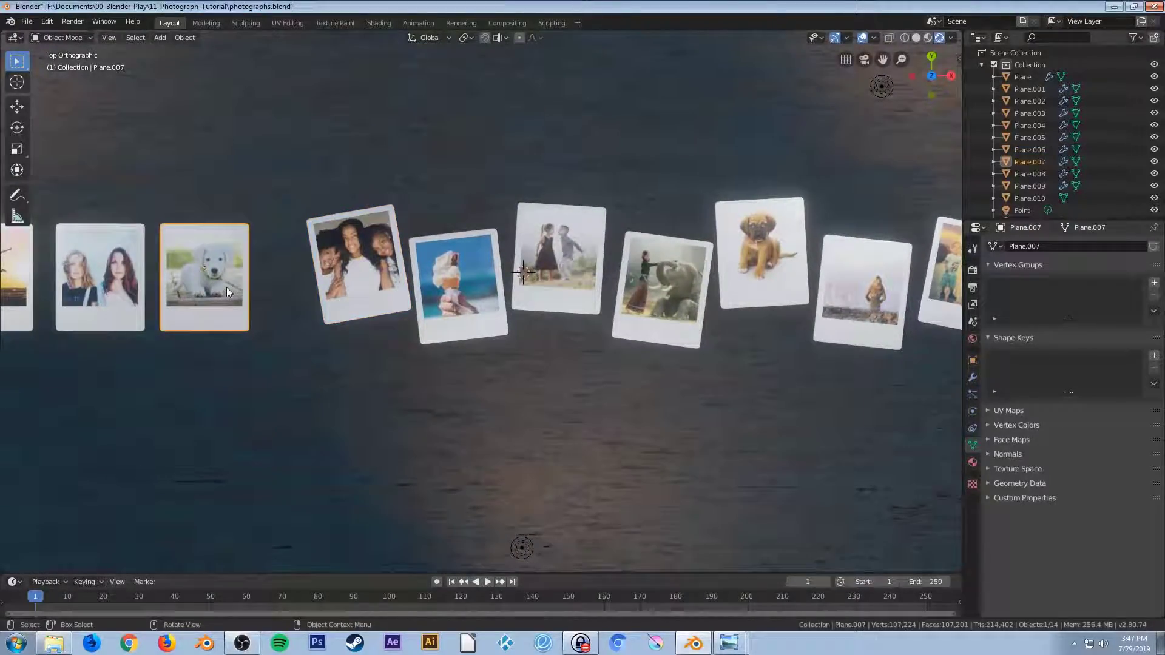
key(g)
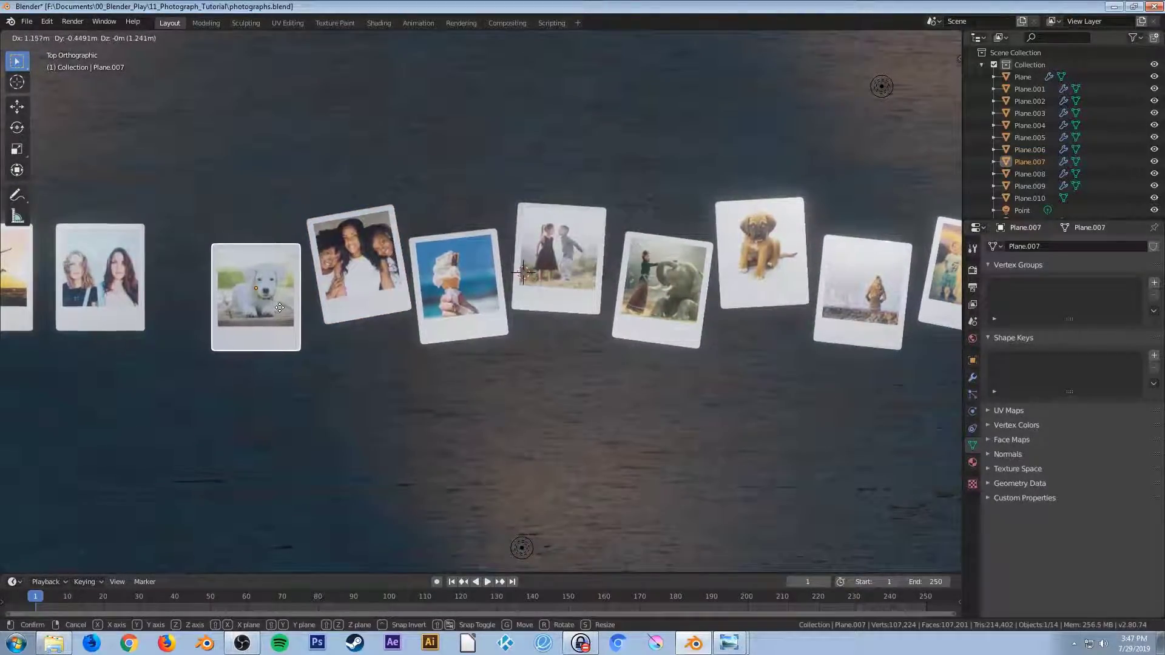
click(282, 312)
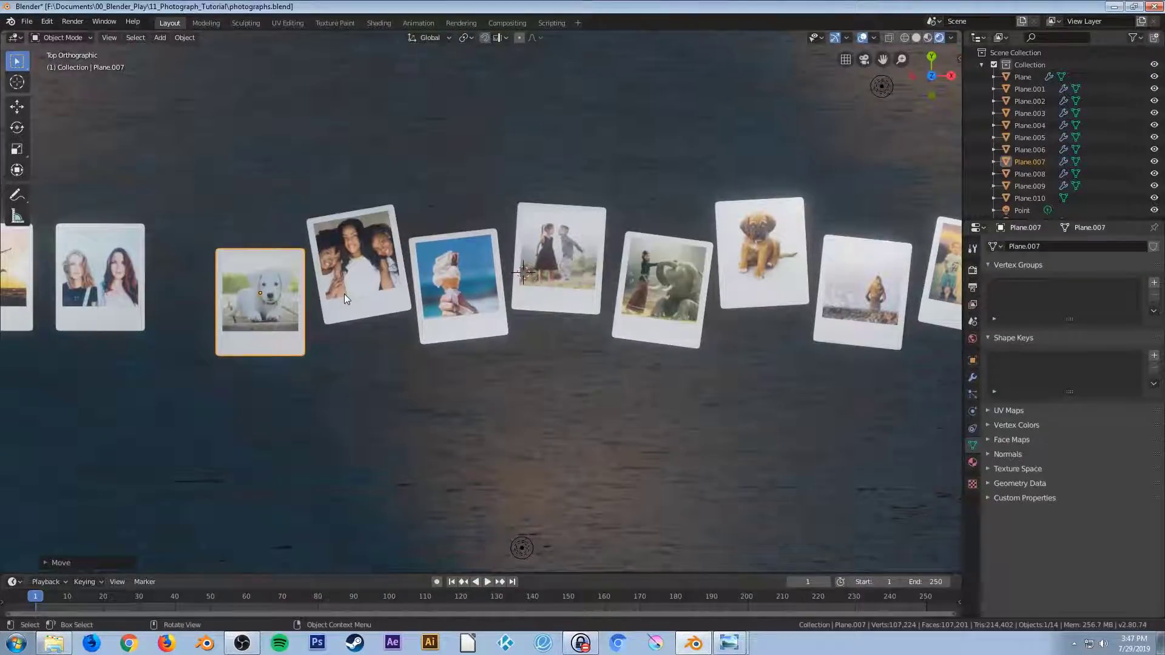
key(r)
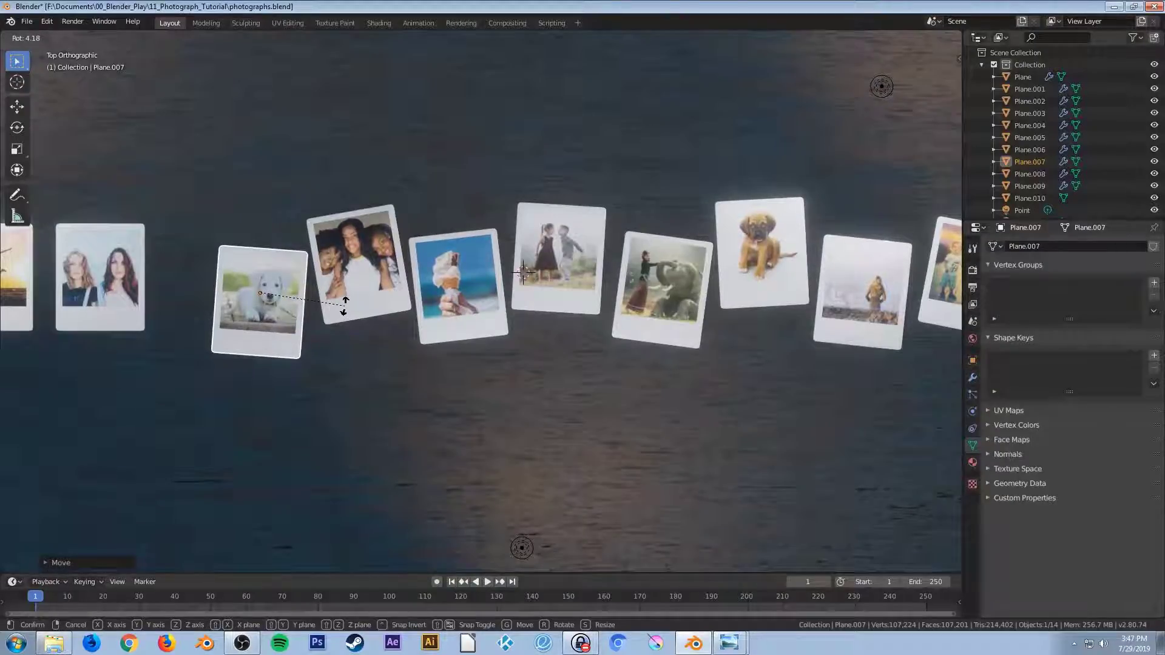
click(347, 311)
Move the photo of the two women up beside the white dog photo and tilt it slightly clockwise
click(114, 281)
key(g)
click(170, 272)
key(r)
click(235, 281)
Move the jumping-silhouettes photo beside the photo of the two women, tilt it, and fine-tune its angle and position
shift+middle_drag(250, 280, 458, 266)
click(240, 267)
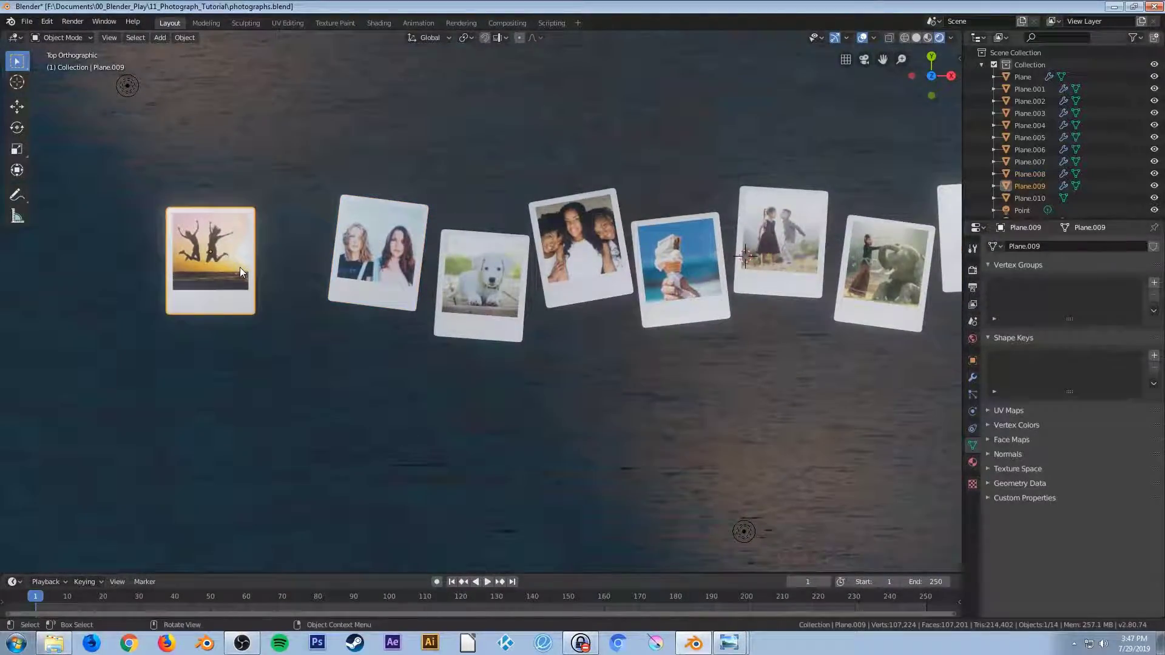
key(g)
click(292, 278)
key(r)
click(389, 286)
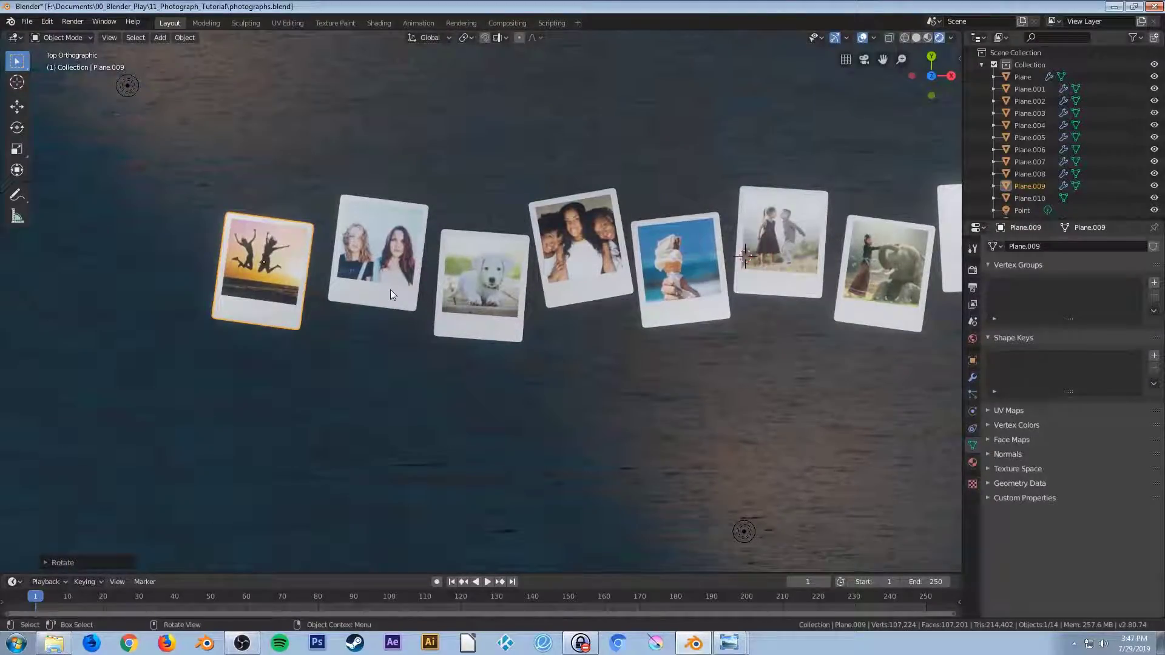
key(r)
click(396, 259)
key(g)
click(397, 265)
Check the staggered photo row from a perspective angle and save the file
scroll(596, 311, down, 3)
middle_drag(639, 347, 660, 306)
mouse_move(734, 308)
middle_down()
mouse_move(737, 350)
mouse_move(761, 340)
mouse_move(735, 315)
middle_up()
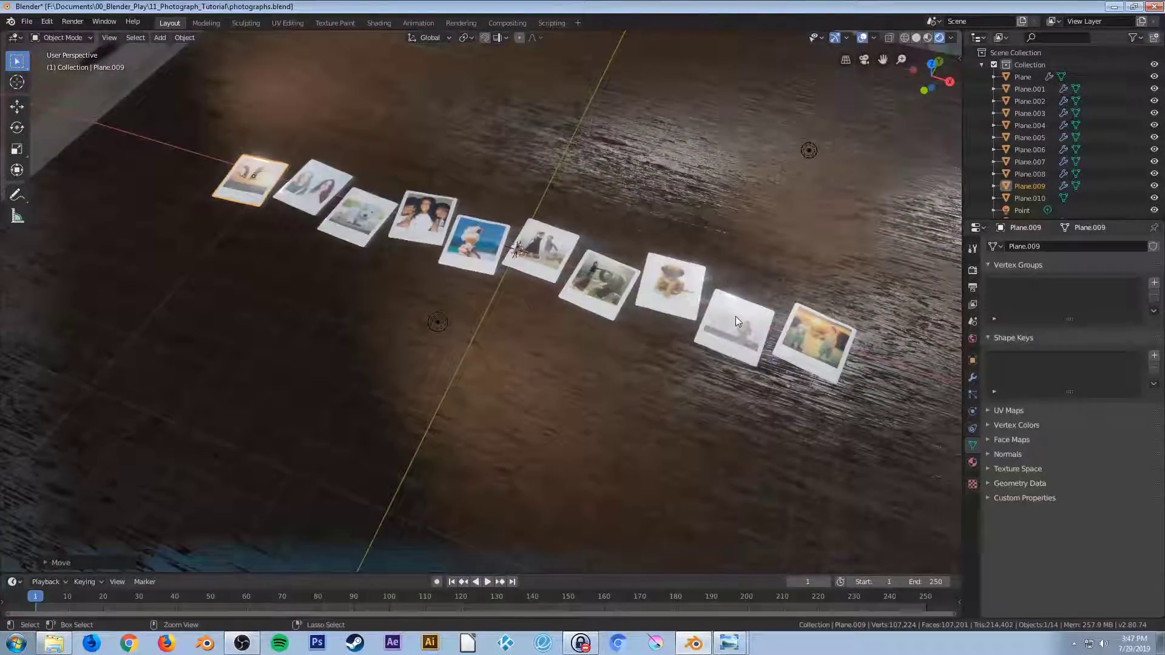
key(ctrl+s)
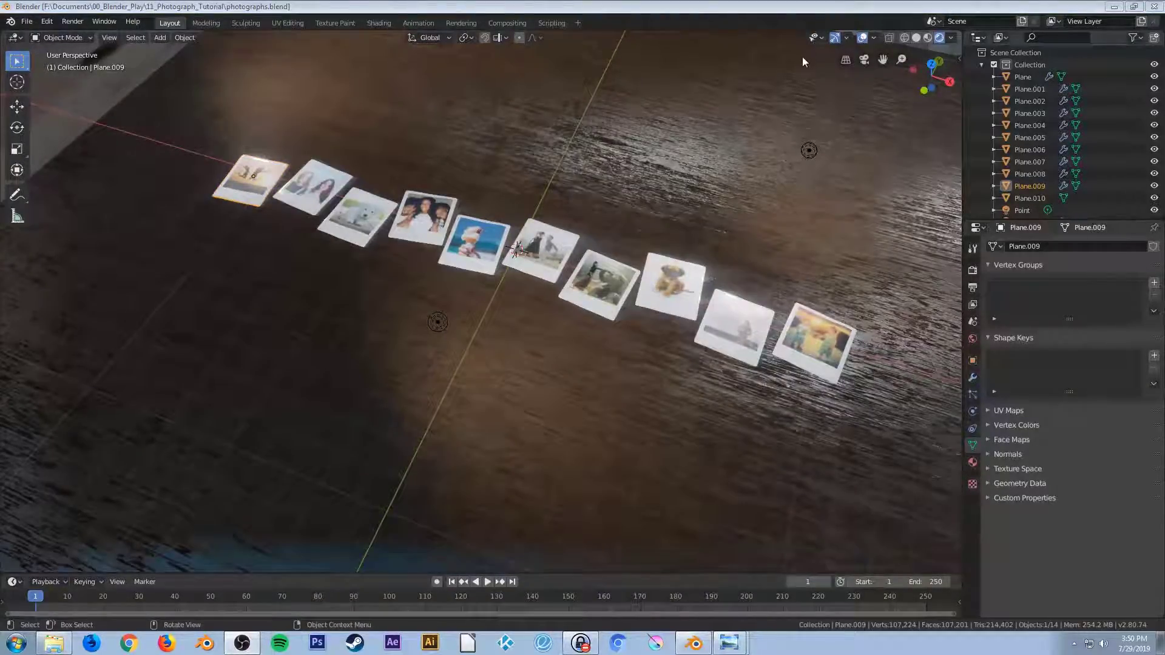
Add a camera at the scene's centre and raise it about 4.2 m along the Z axis
mouse_move(796, 214)
middle_down()
mouse_move(773, 209)
mouse_move(805, 209)
middle_up()
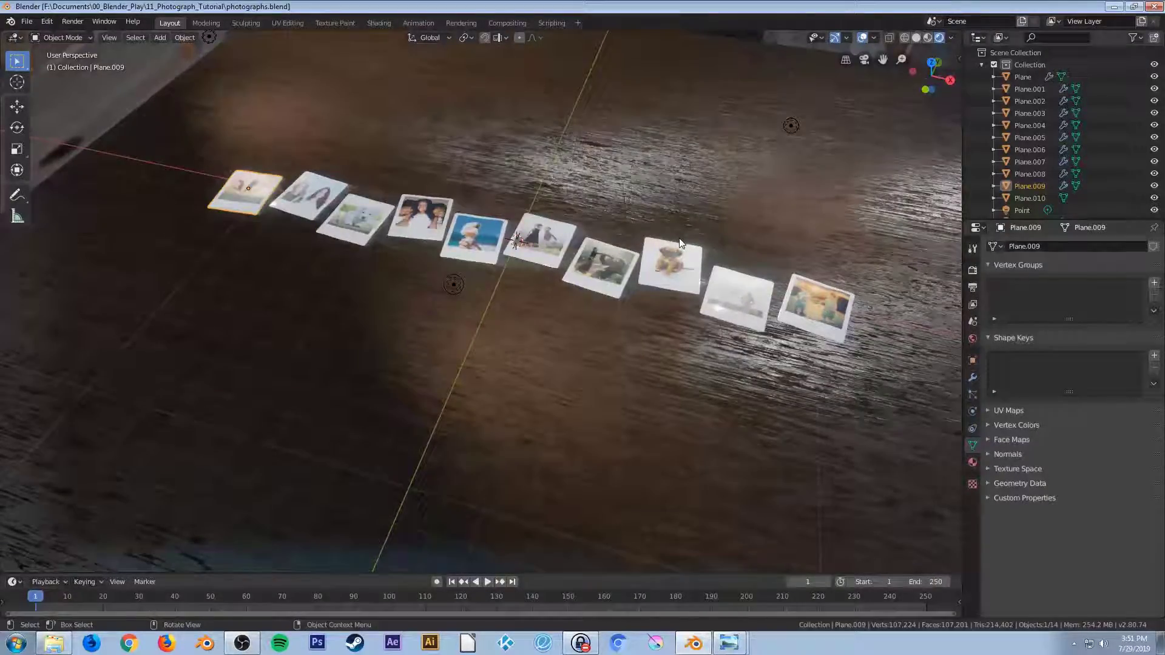
key(shift+a)
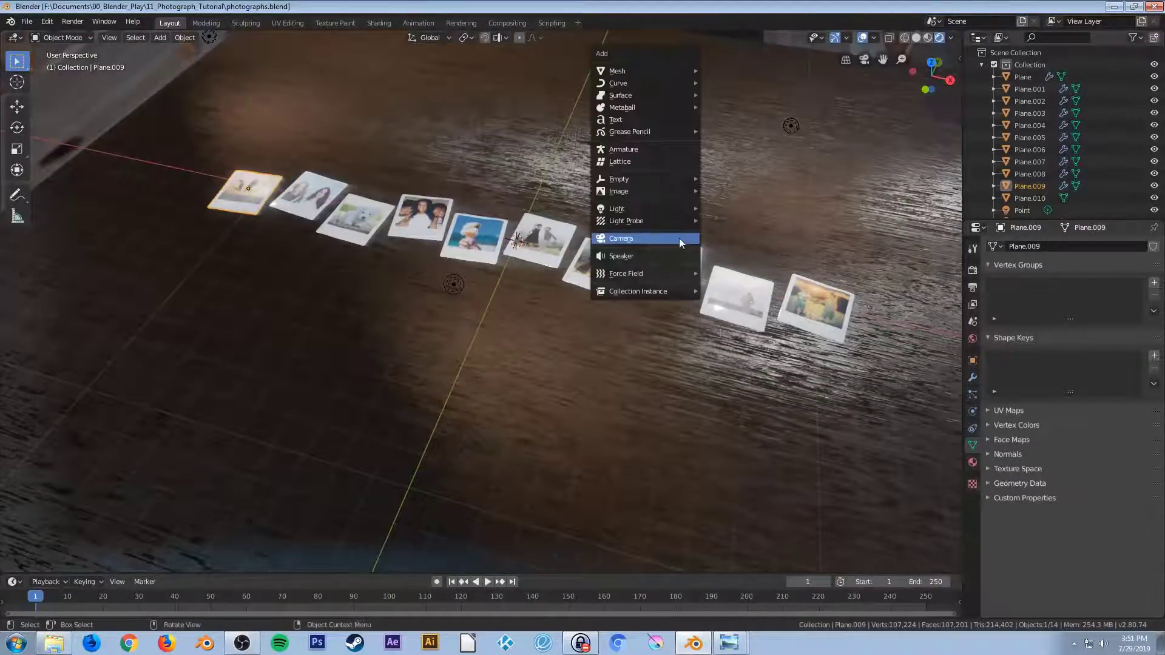
click(630, 238)
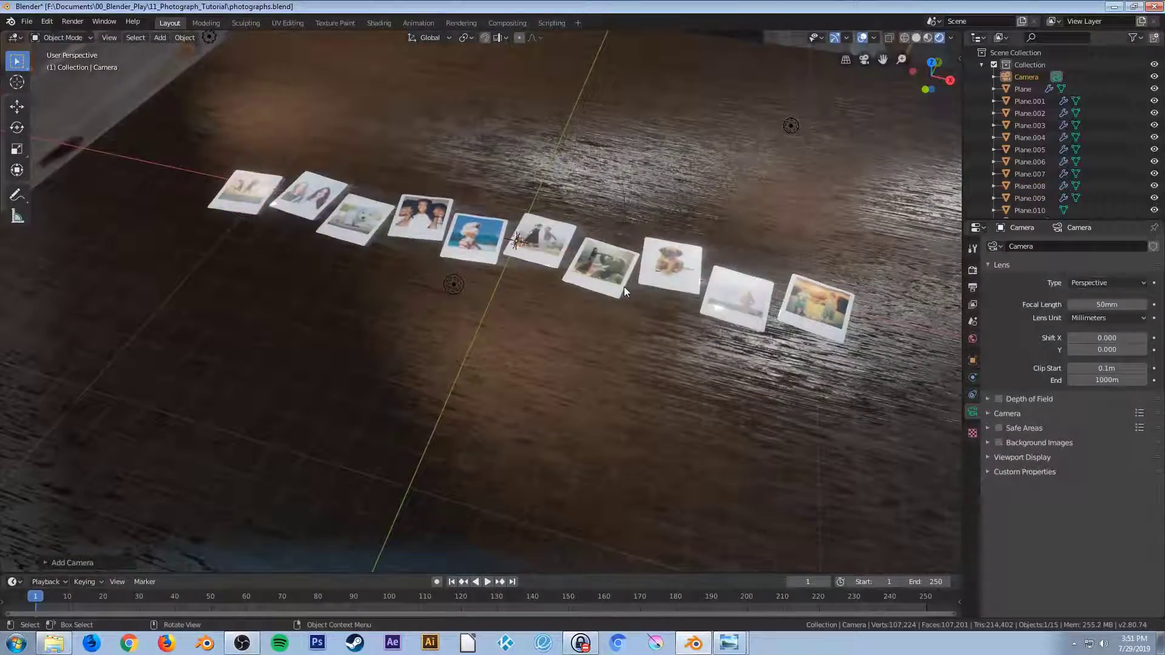
key(g)
key(z)
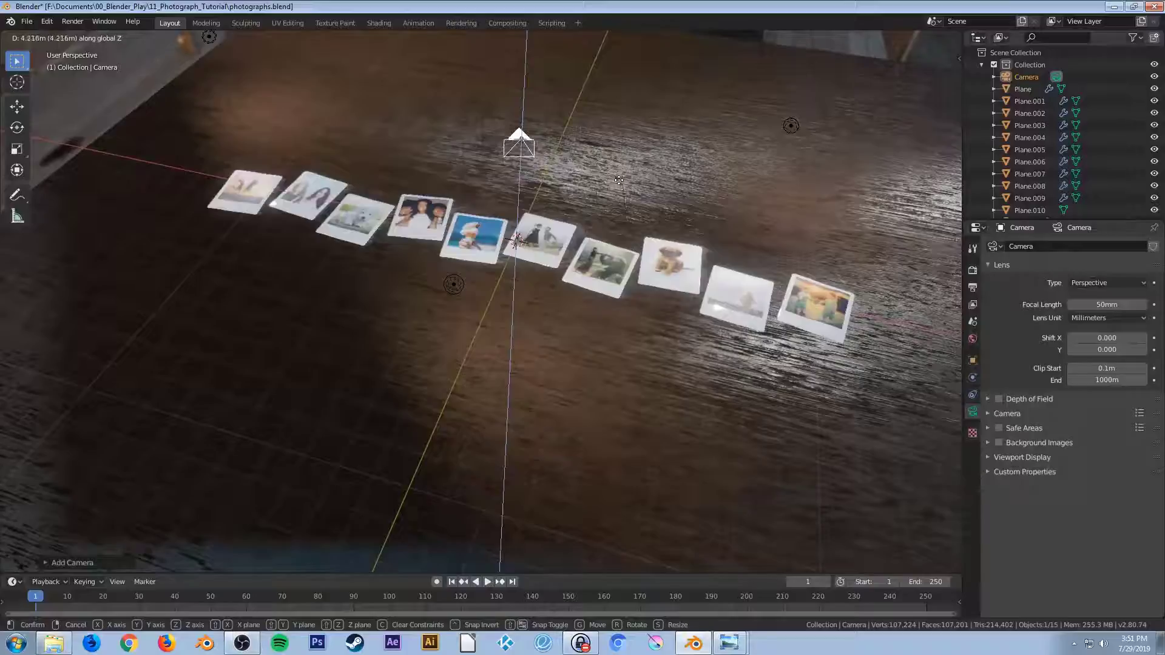
click(618, 177)
Scale the camera object up to about 3.6 times its size and switch to the camera view
middle_drag(617, 177, 599, 222)
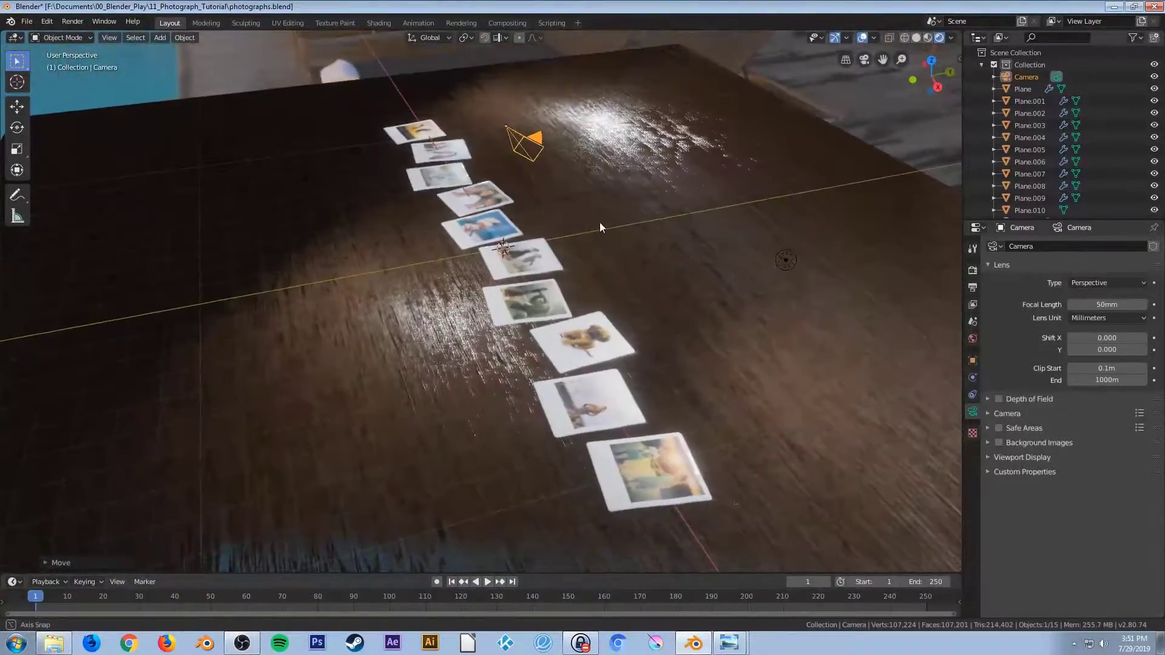
key(s)
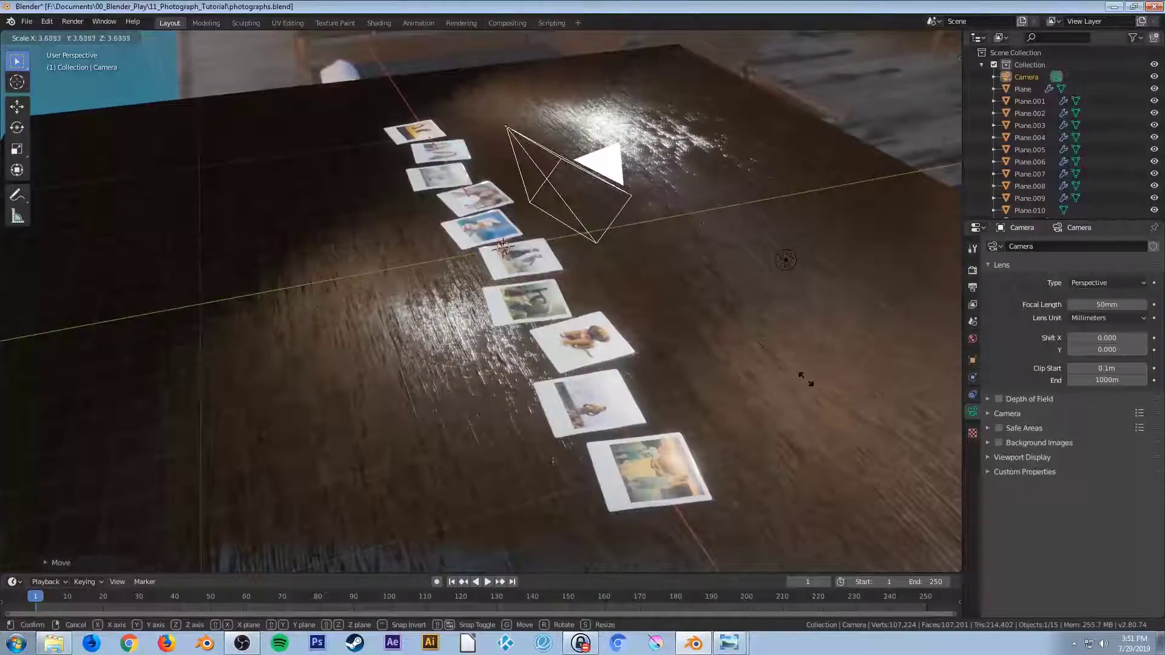
click(810, 382)
middle_drag(612, 277, 682, 296)
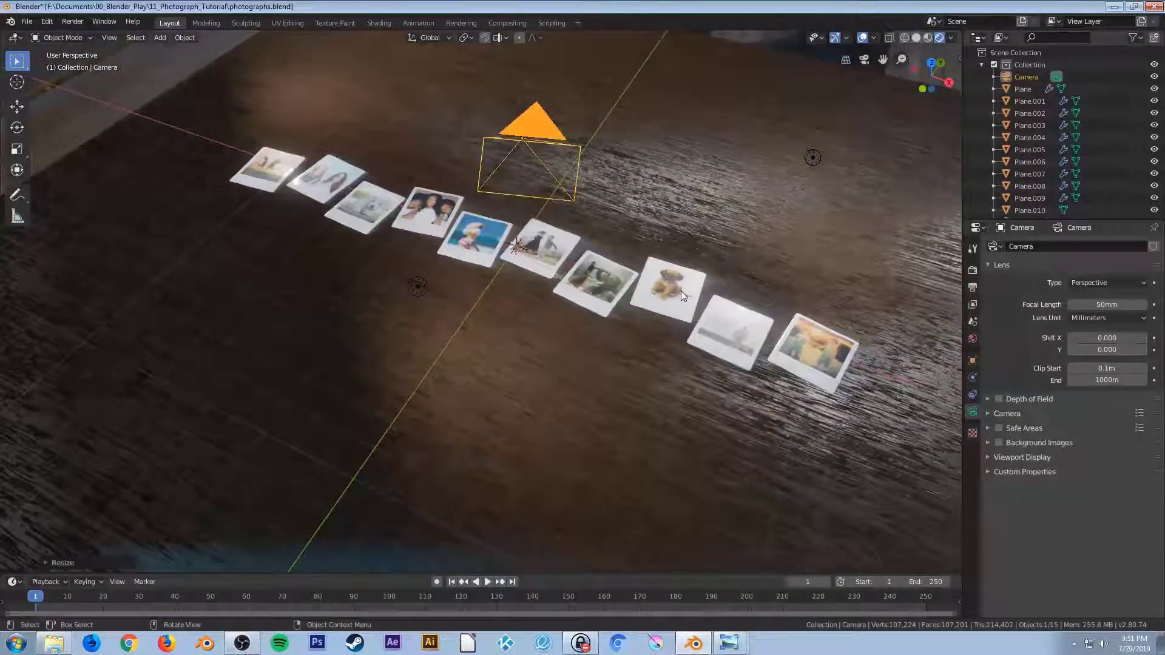
key(KP_0)
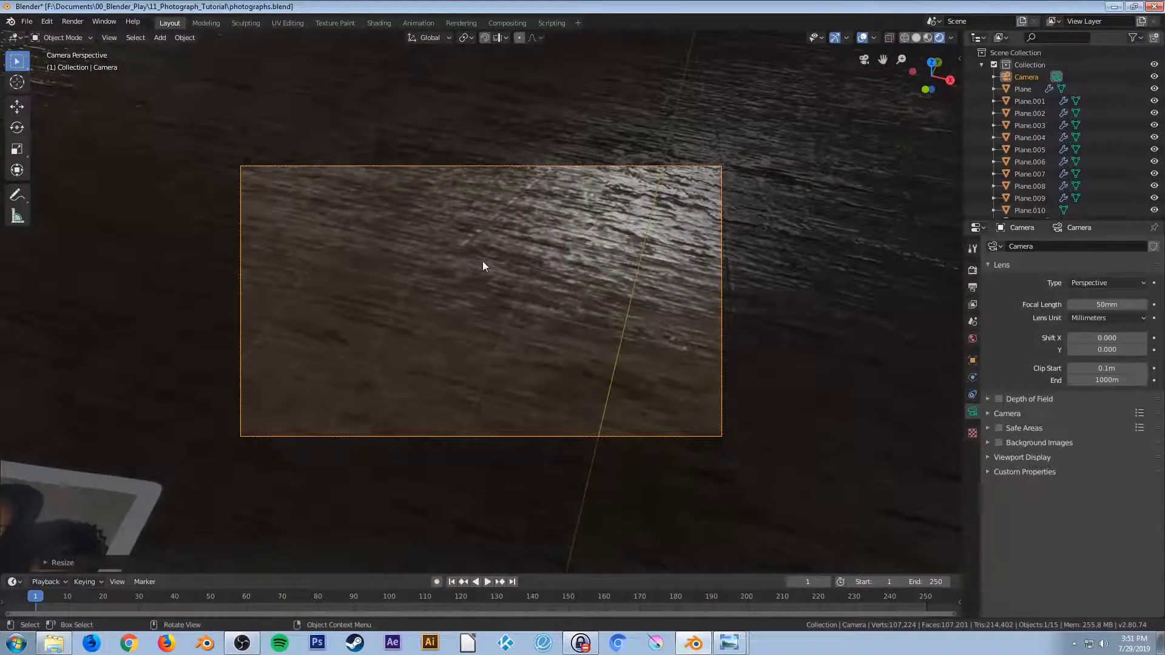
Lock the camera to the view, reframe it over the two end photos showing the seated figure and the sunlit pair, and unlock it
key(n)
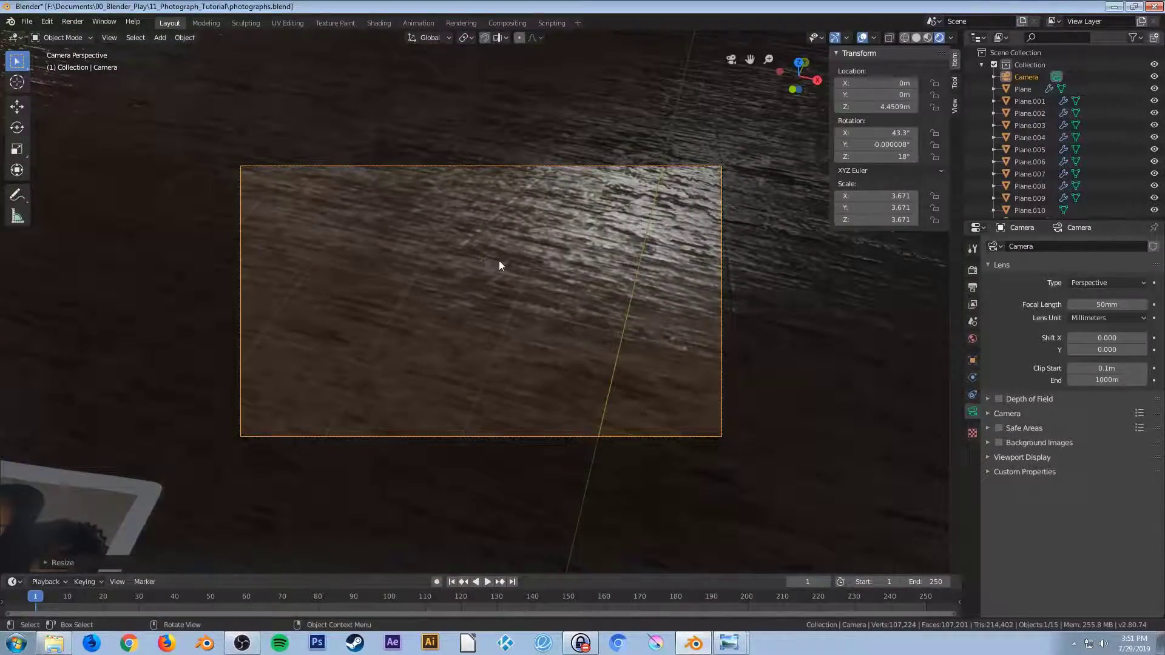
click(956, 108)
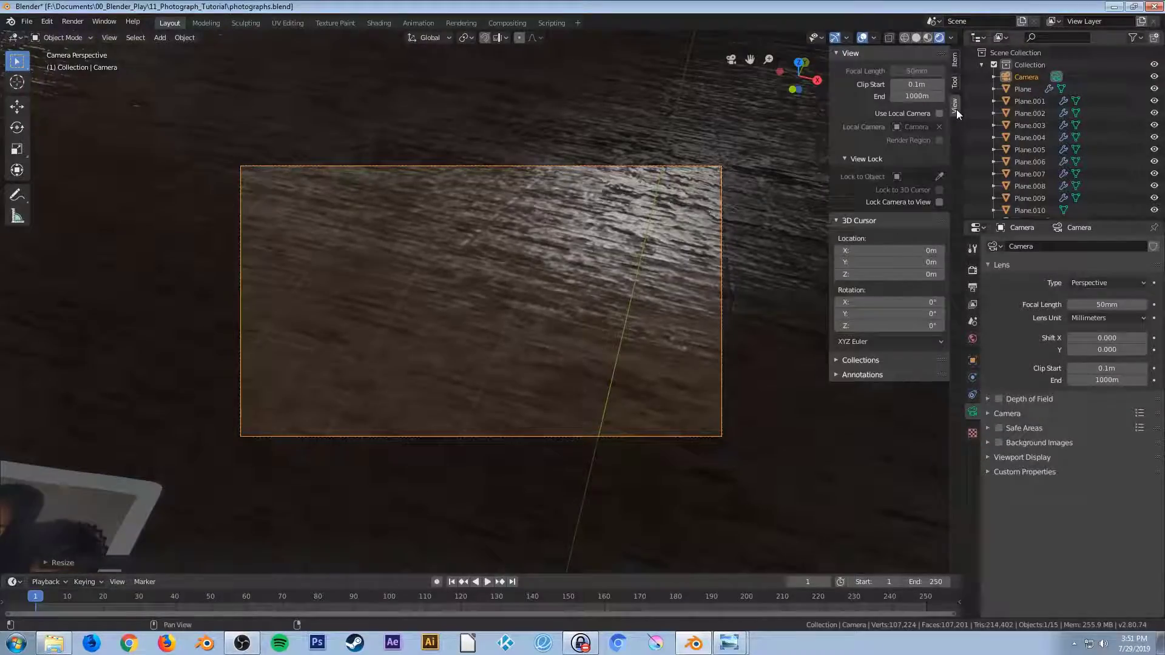
click(940, 201)
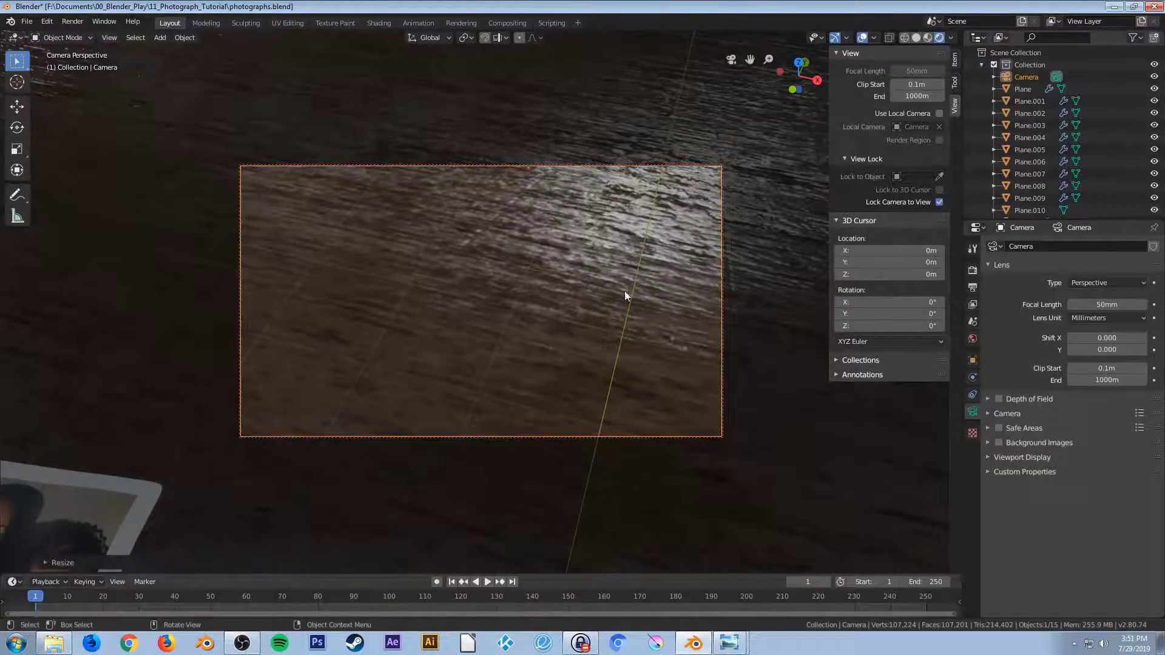
scroll(555, 315, down, 2)
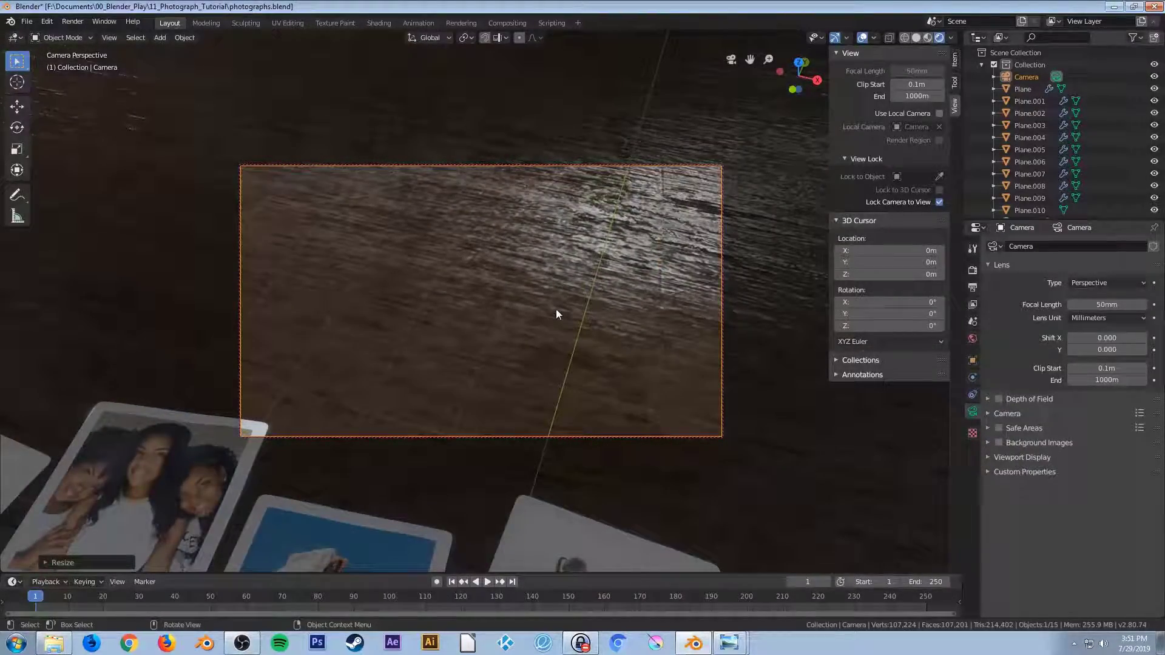
scroll(555, 312, down, 3)
scroll(553, 314, down, 2)
mouse_move(554, 315)
middle_down()
mouse_move(534, 329)
mouse_move(569, 311)
mouse_move(547, 327)
mouse_move(648, 364)
mouse_move(530, 281)
mouse_move(613, 358)
mouse_move(570, 264)
mouse_move(564, 309)
mouse_move(583, 322)
mouse_move(564, 324)
mouse_move(497, 270)
mouse_move(544, 326)
mouse_move(533, 304)
mouse_move(558, 293)
middle_up()
scroll(562, 320, up, 1)
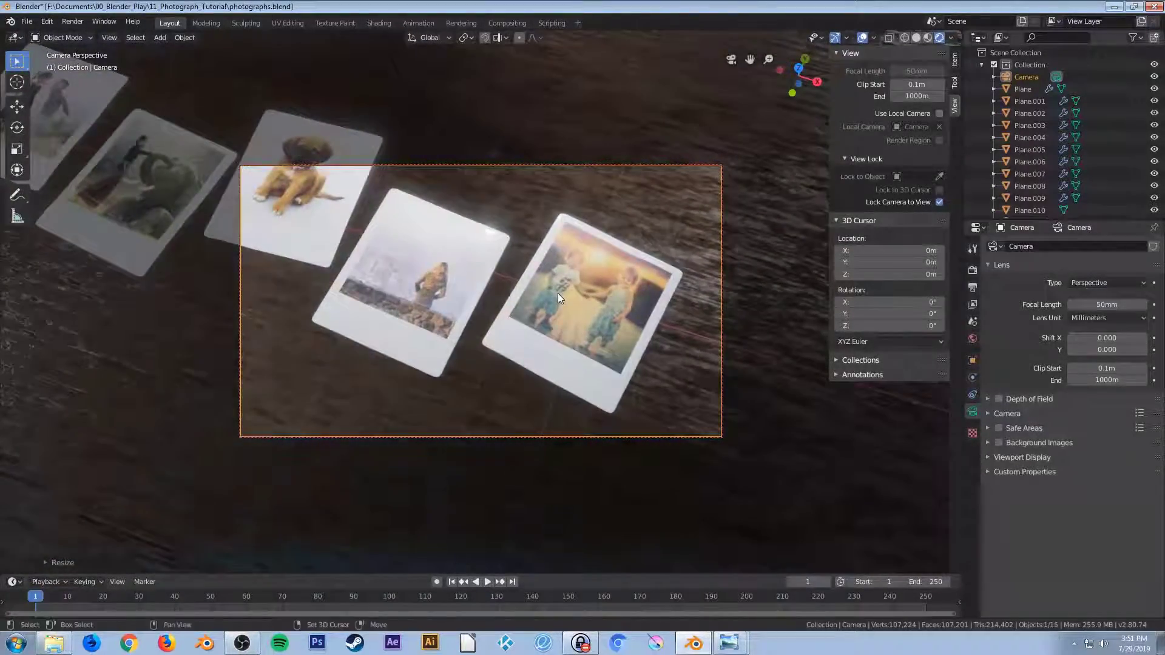
click(939, 202)
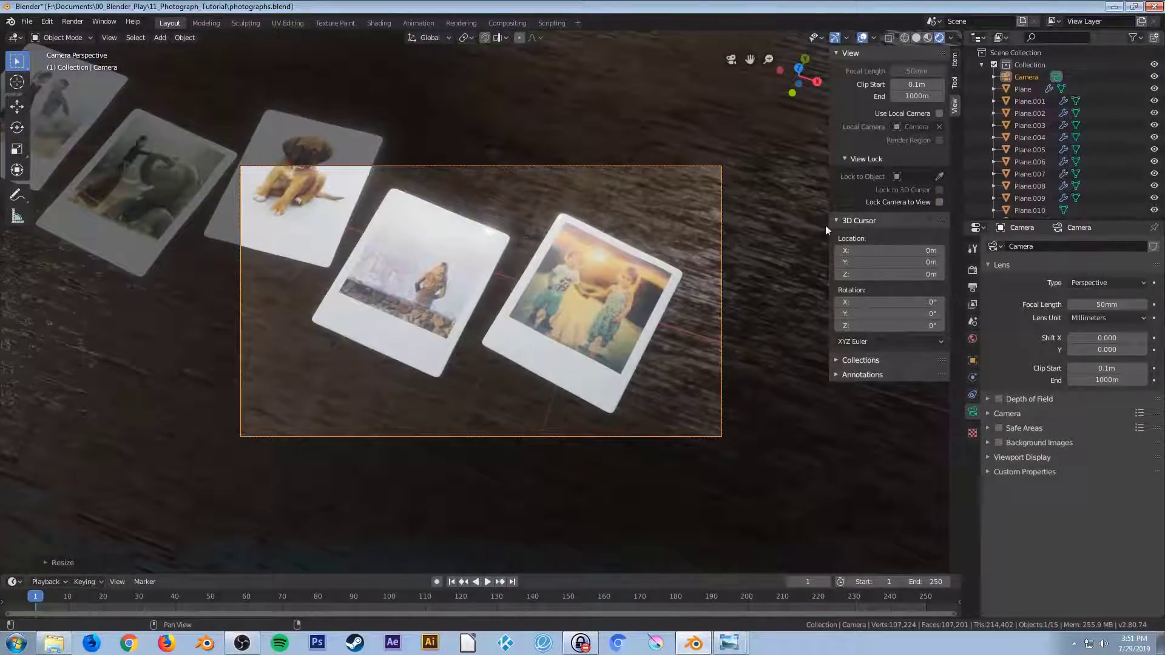
middle_drag(629, 300, 505, 261)
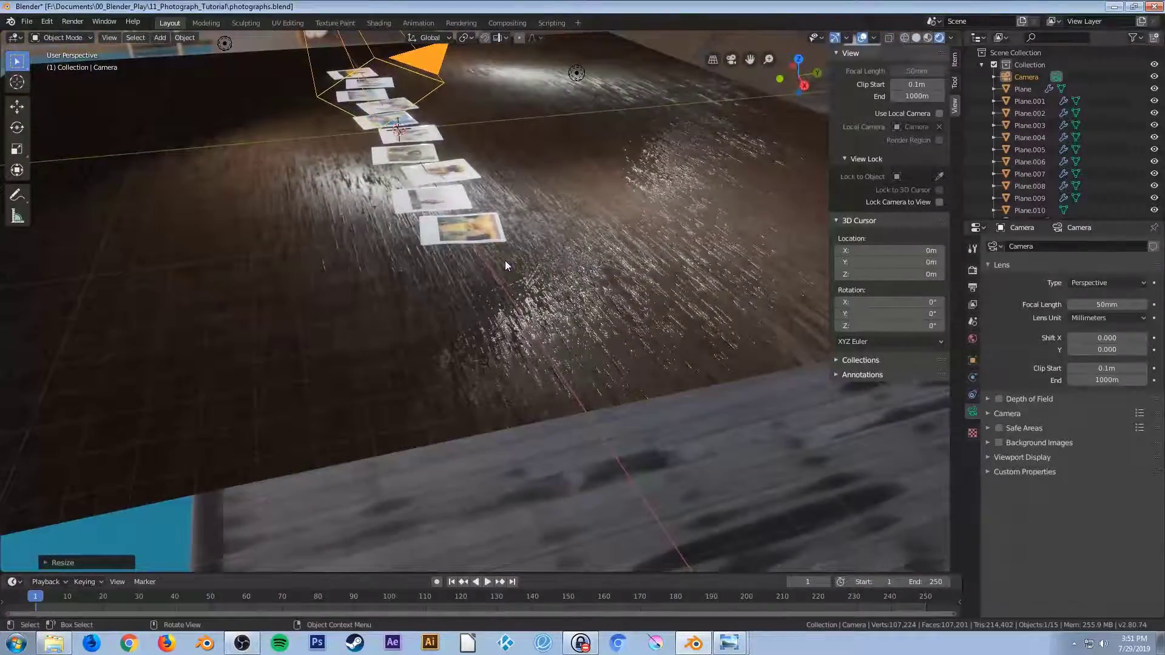
key(KP_0)
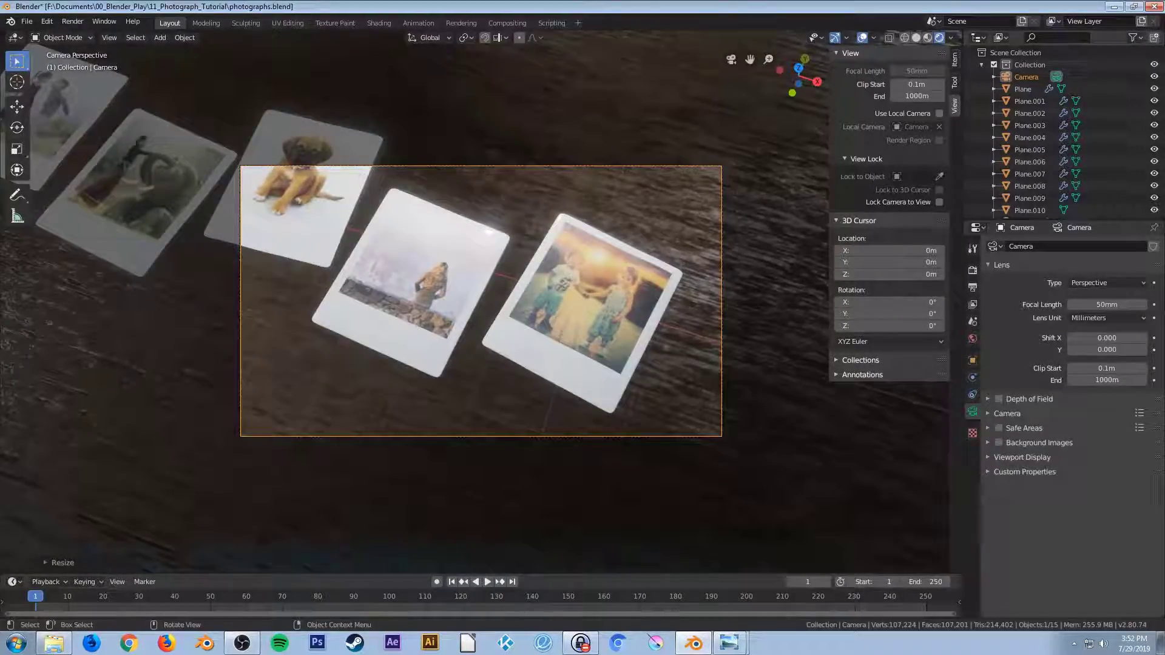
Snap the 3D cursor to the active camera object
middle_drag(625, 261, 567, 263)
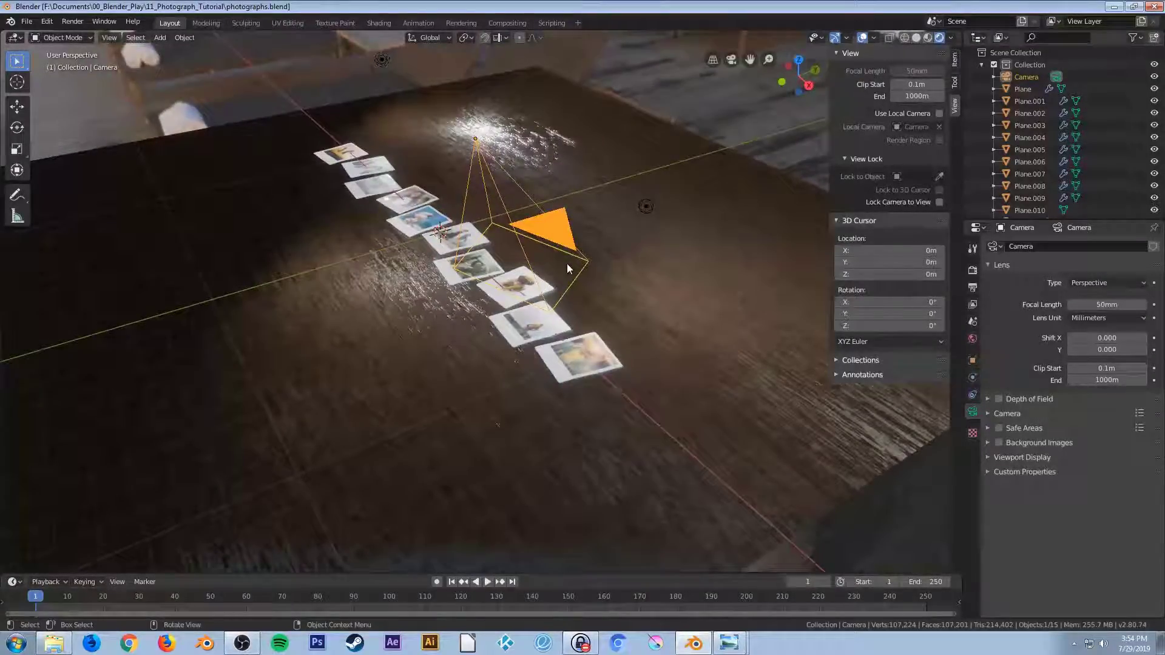
key(F3)
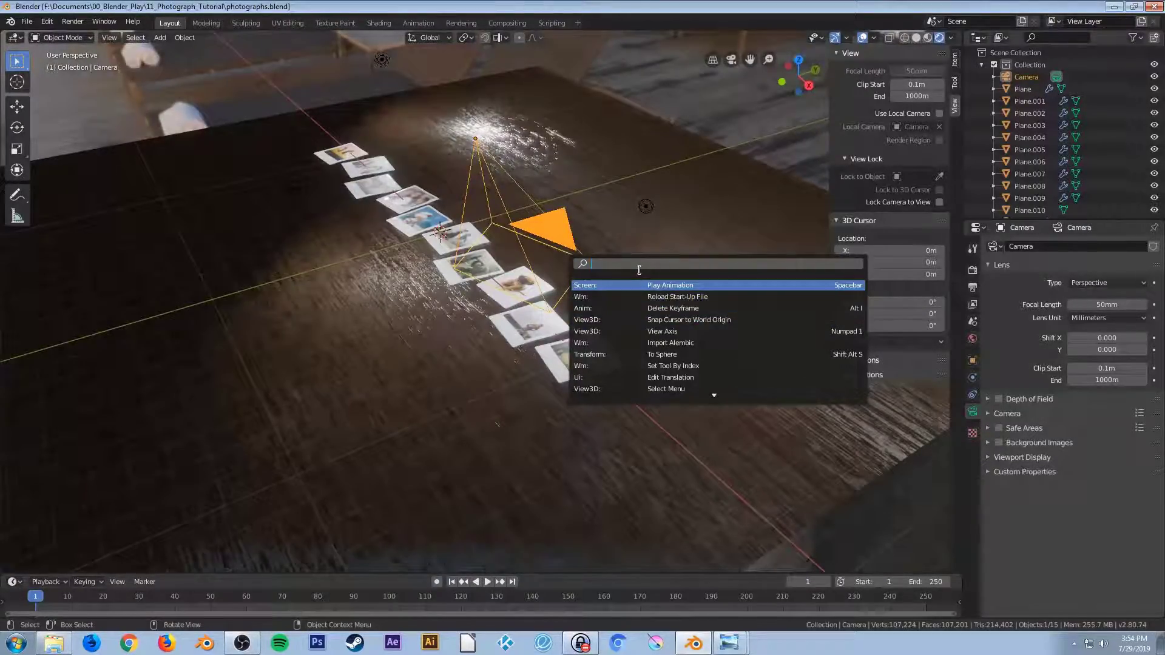
text(snap)
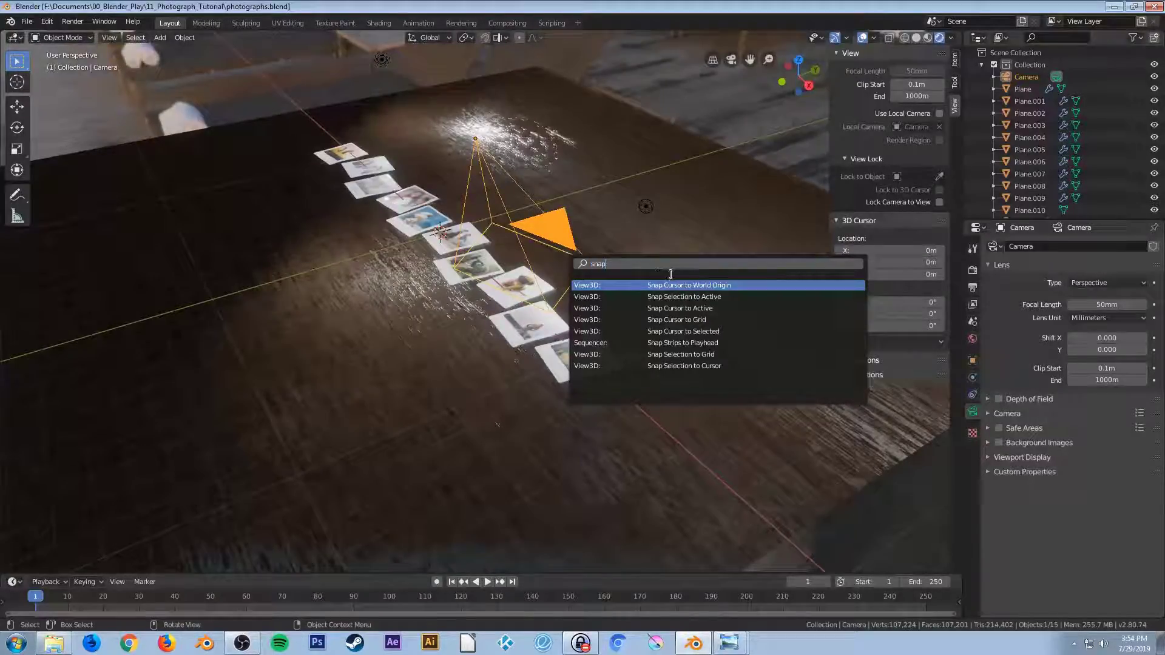
click(716, 308)
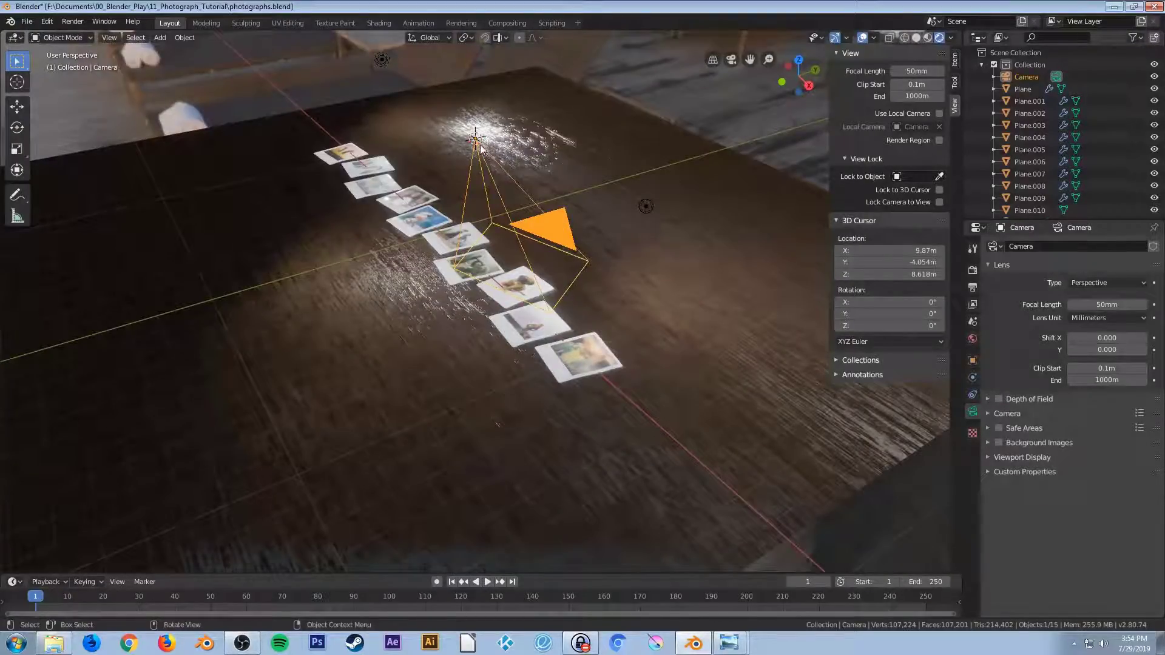
Add an Arrows empty at the 3D cursor on the camera's origin and scale it up slightly
middle_drag(480, 149, 505, 136)
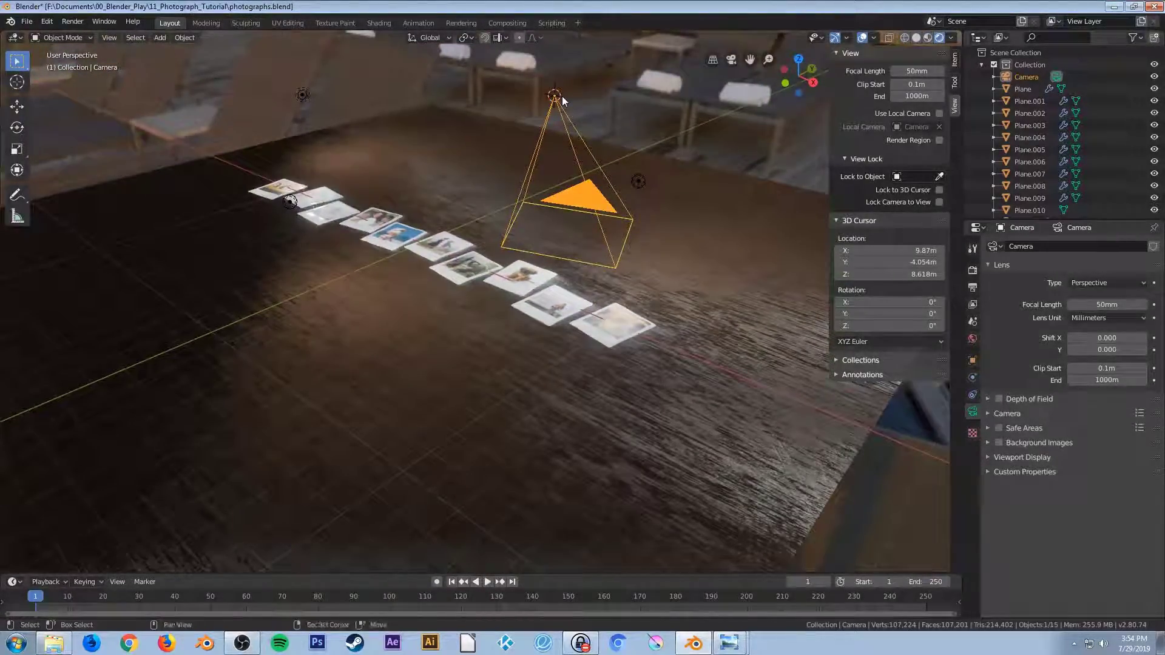
key(shift+a)
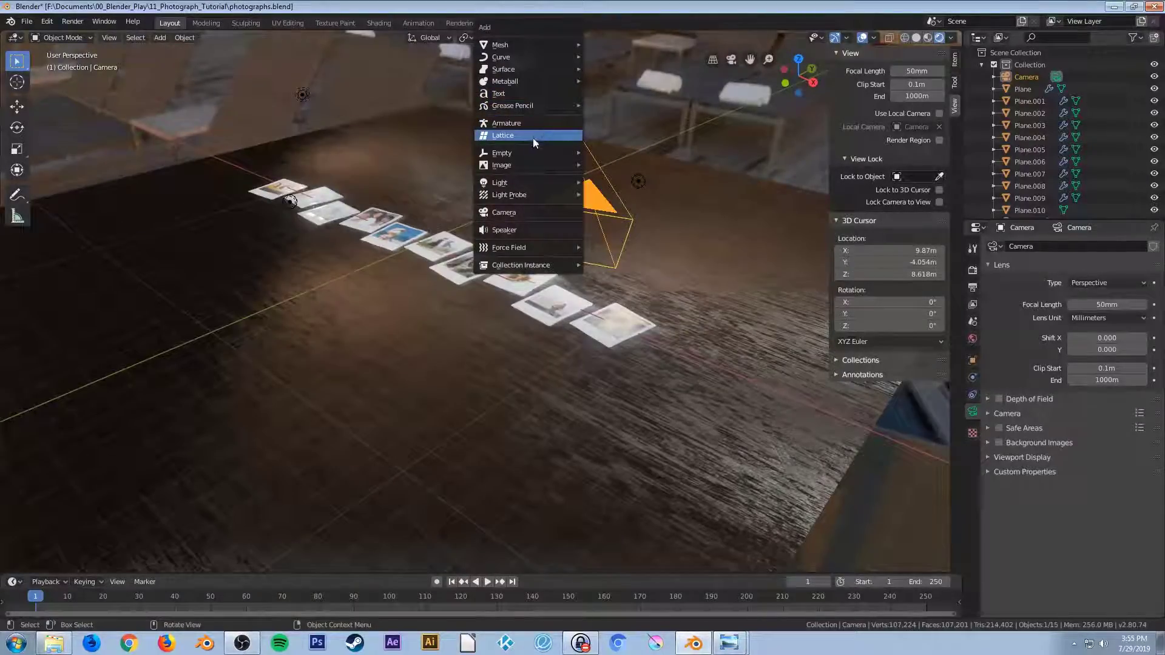
mouse_move(534, 152)
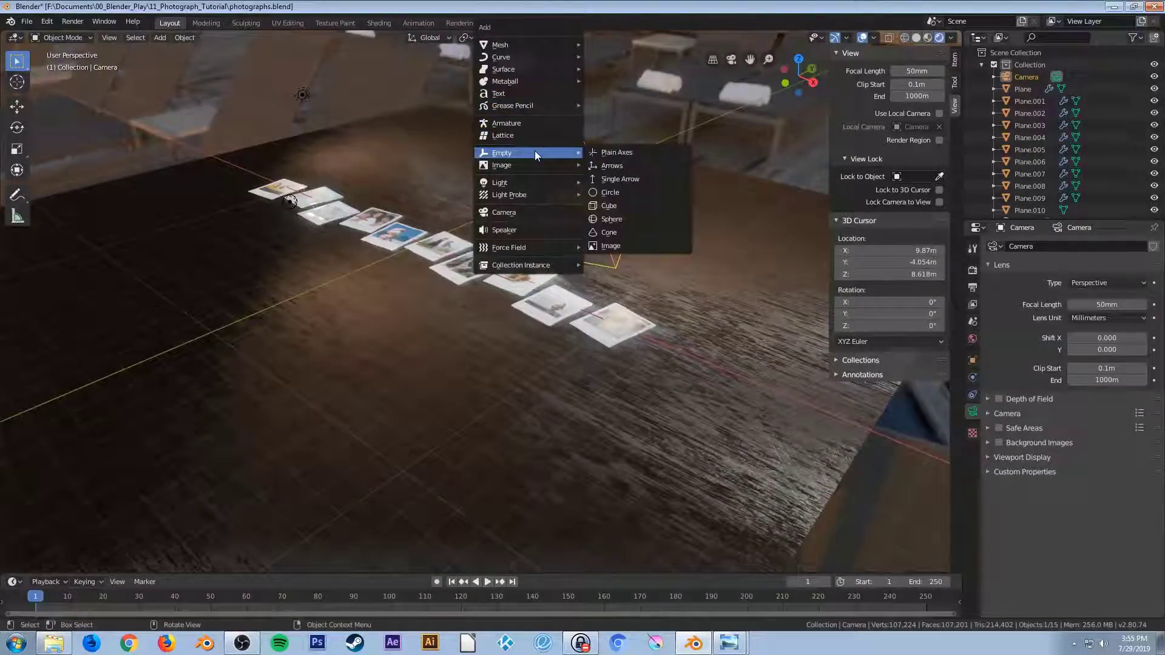
click(632, 167)
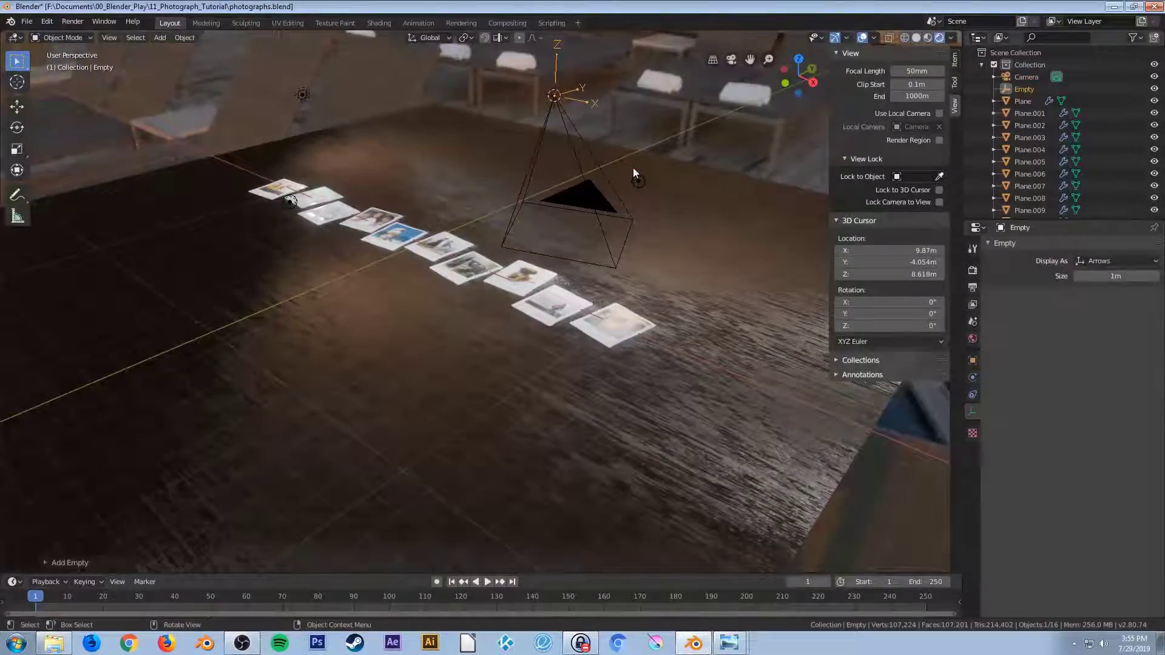
middle_drag(632, 167, 618, 224)
key(s)
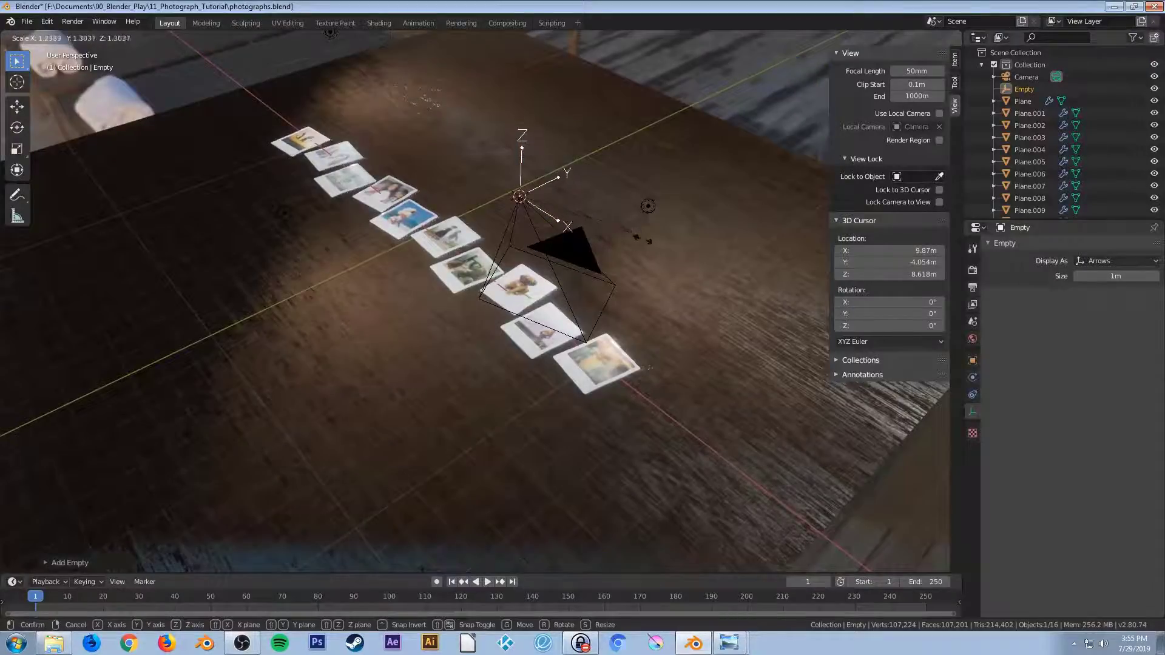
key(Return)
middle_drag(654, 239, 625, 248)
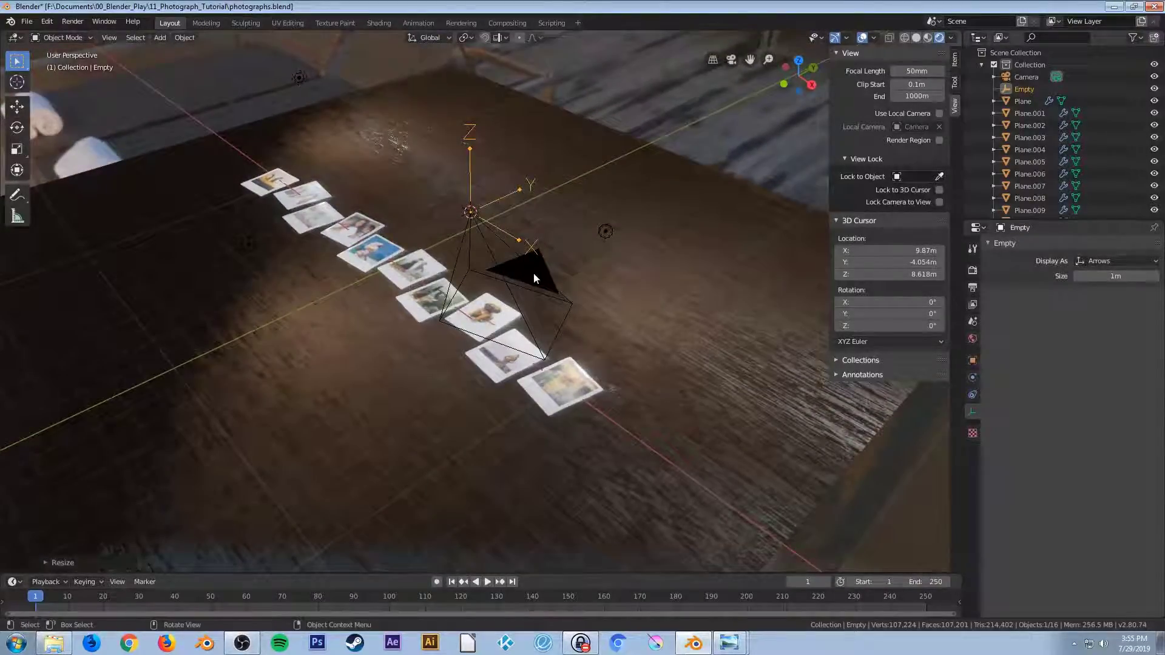
middle_drag(540, 273, 535, 300)
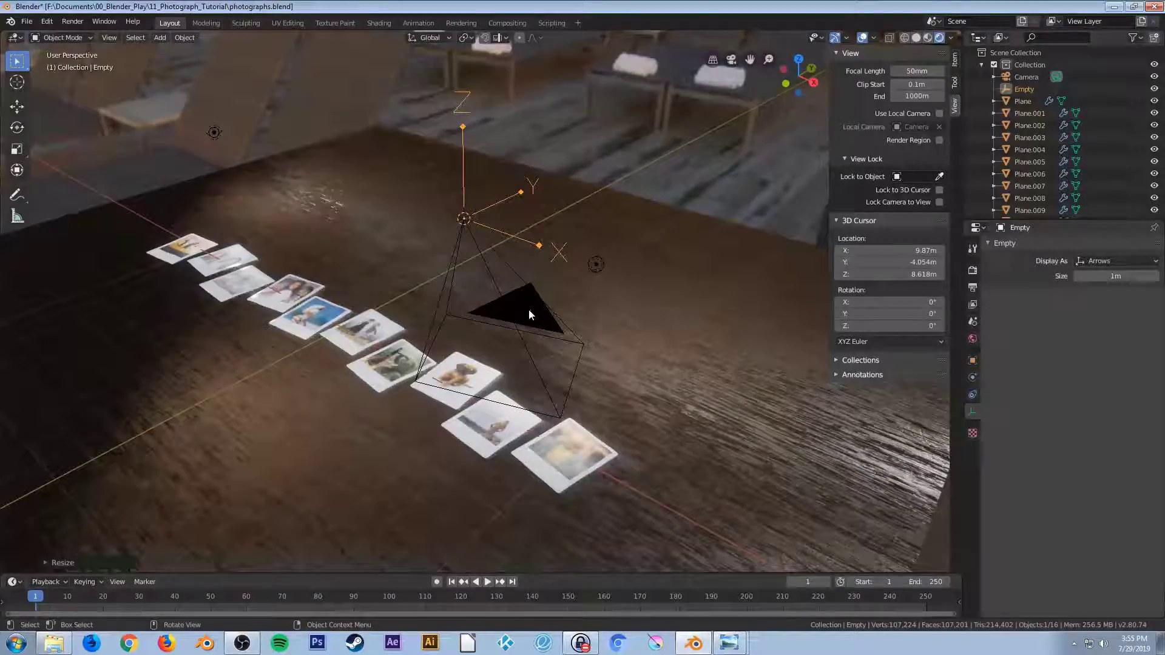
Parent the camera to the arrows empty using the Object option
click(529, 310)
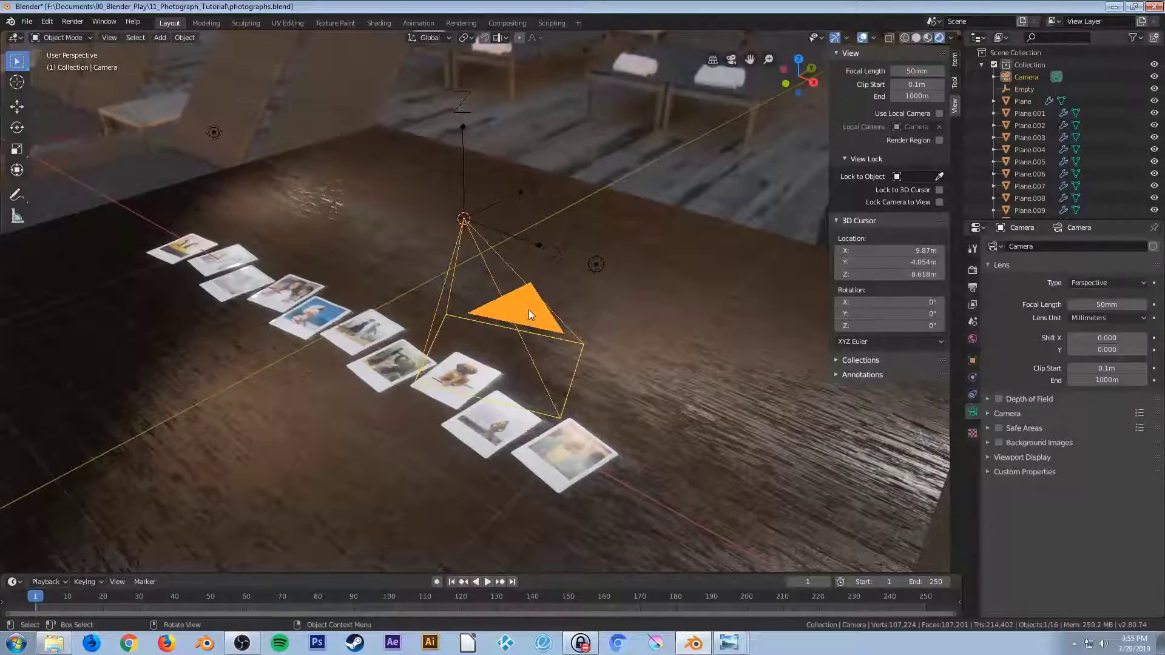
shift+click(463, 128)
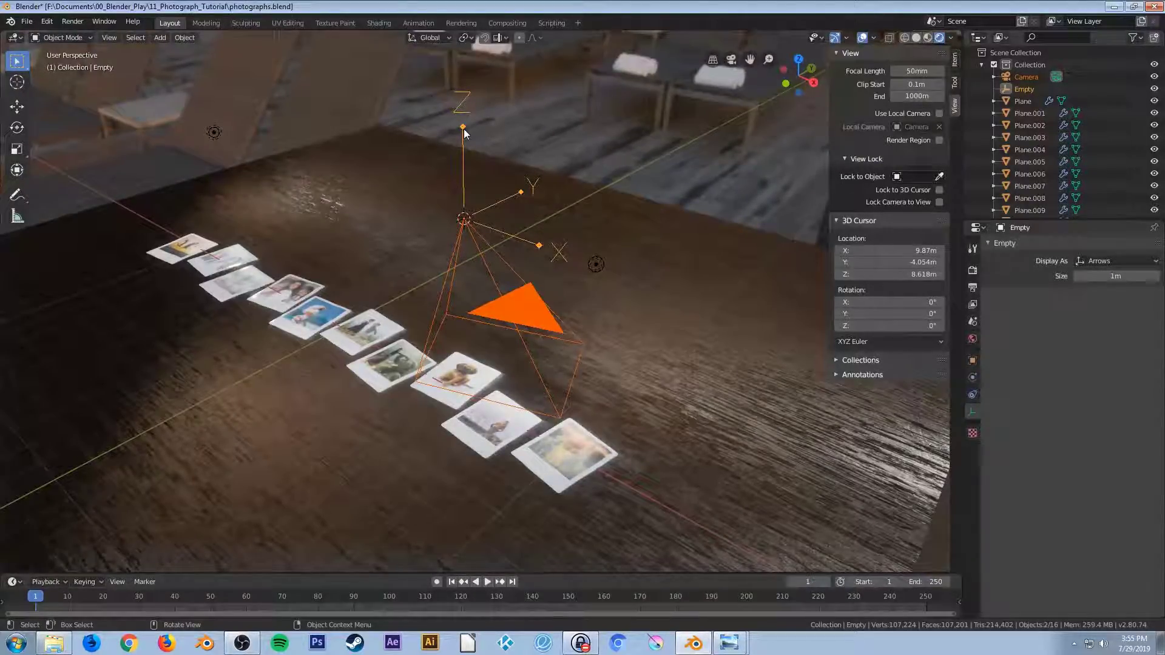
key(F3)
text(pare)
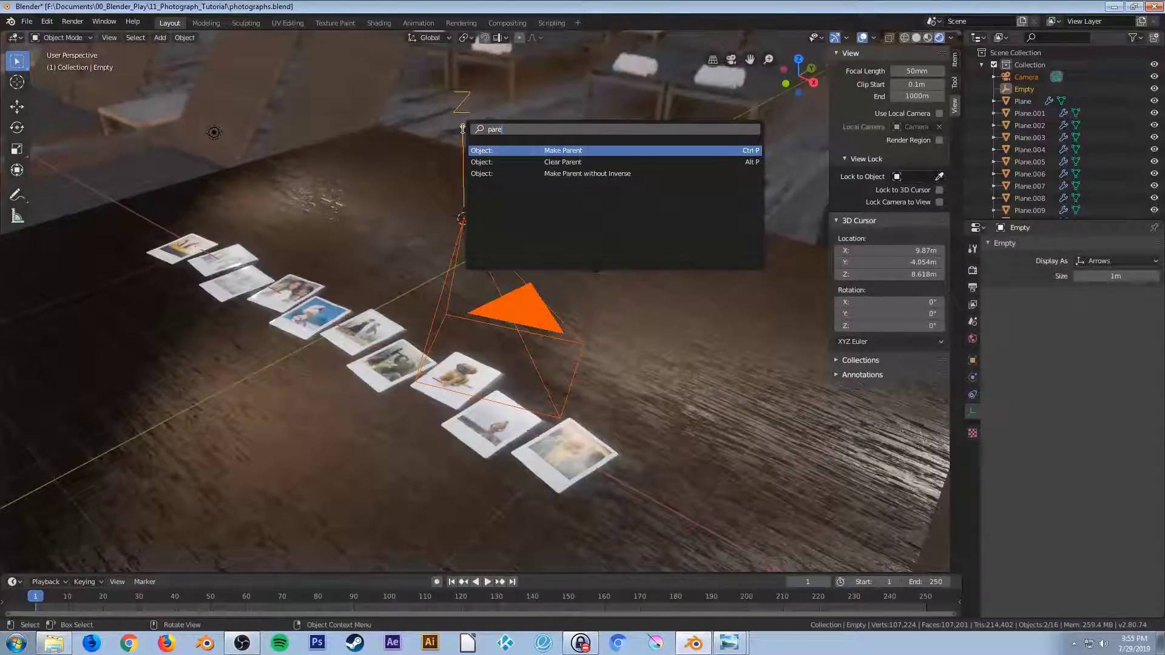
key(Escape)
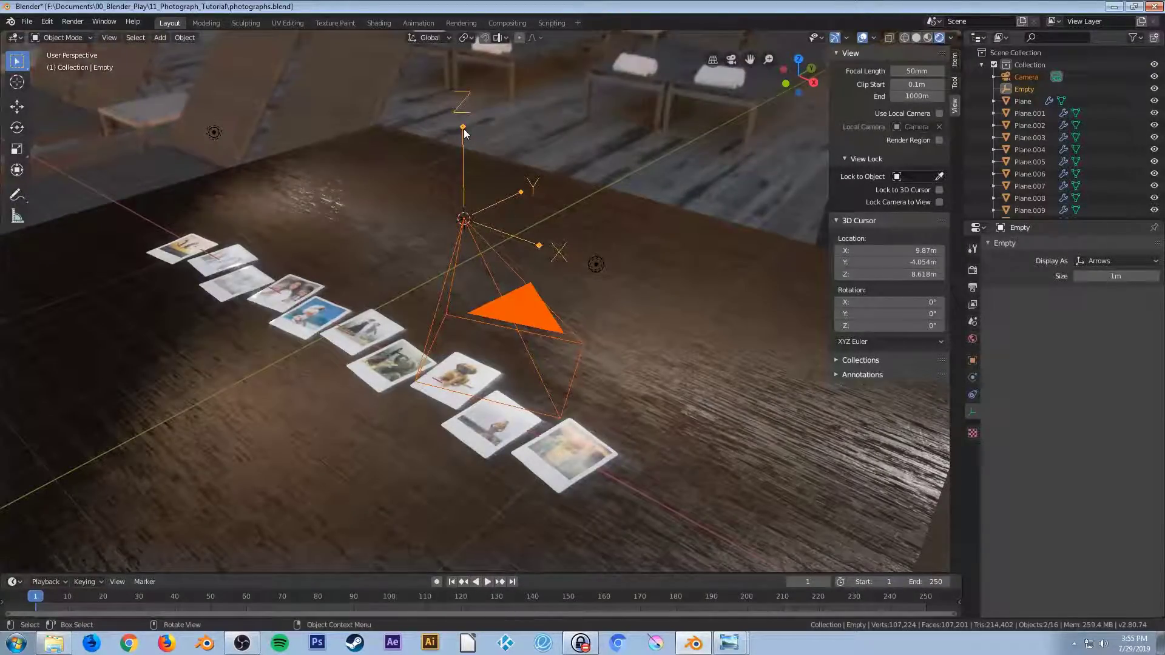
key(ctrl+p)
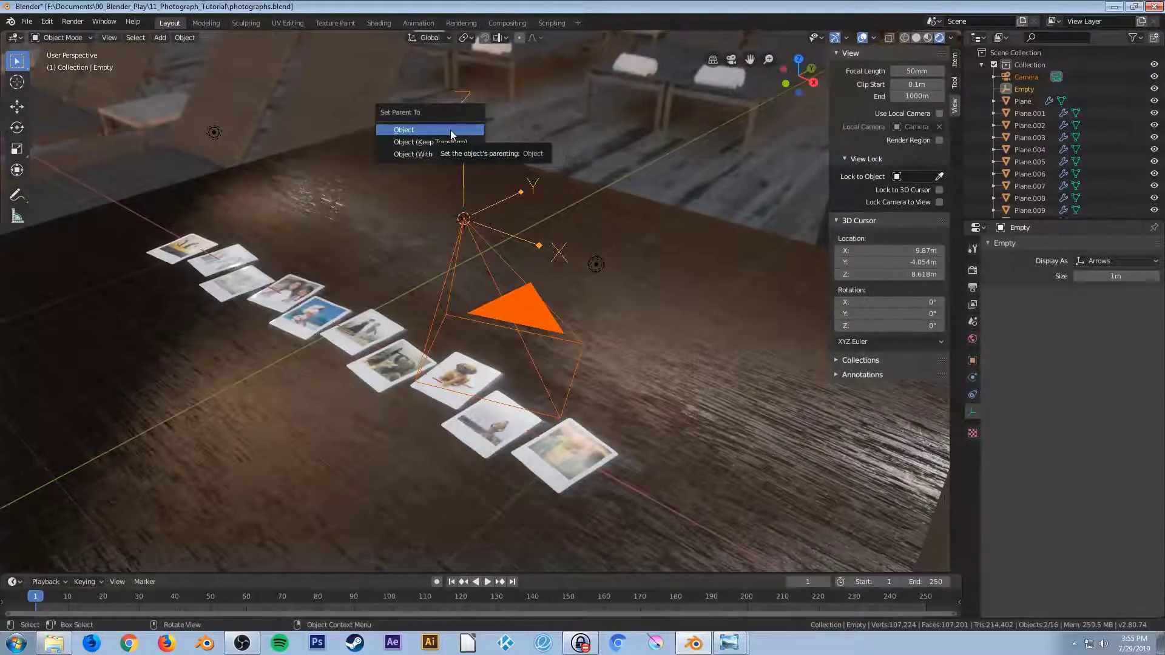
click(451, 130)
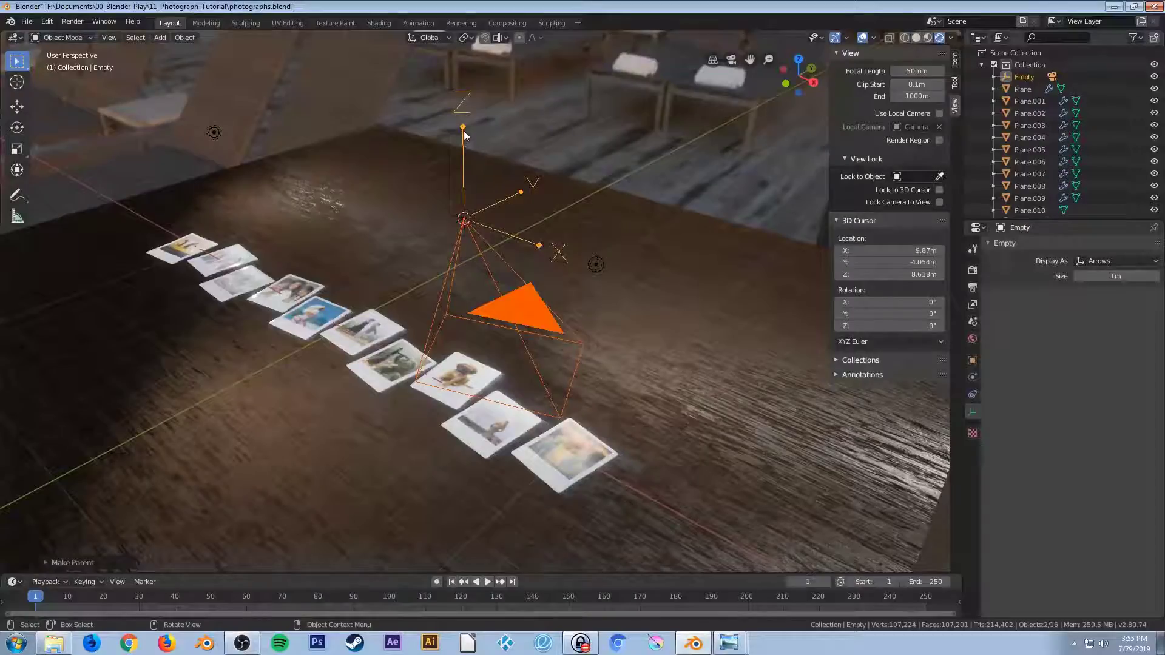
Try moving the arrows empty along the X axis to test the camera parenting
click(463, 128)
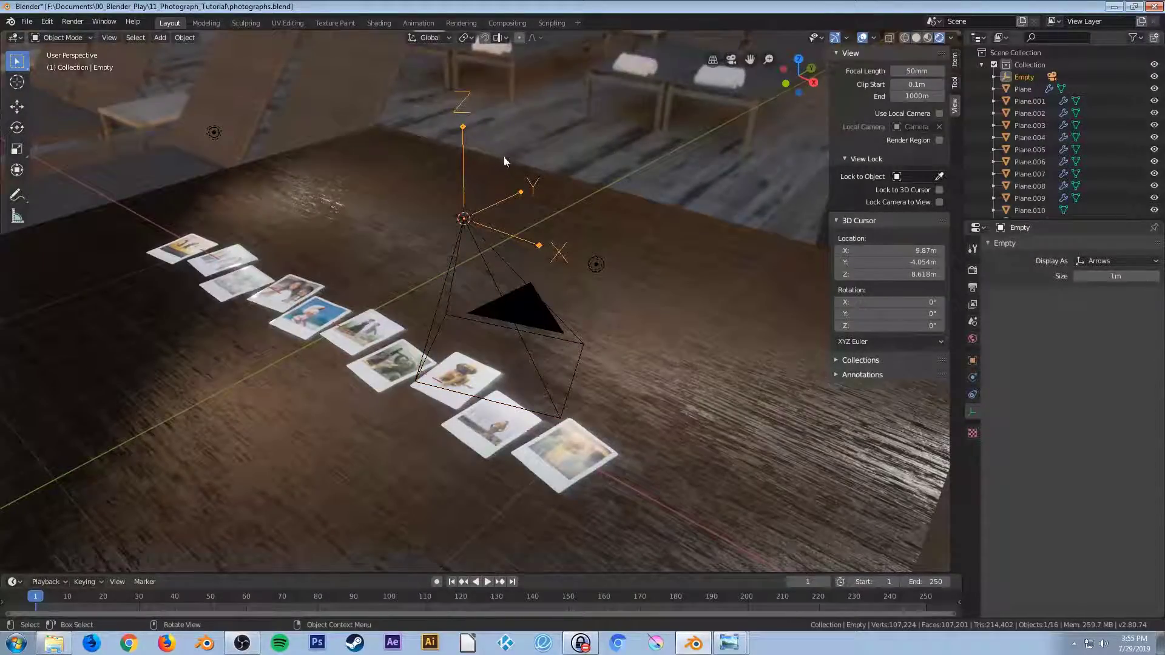
key(g)
key(x)
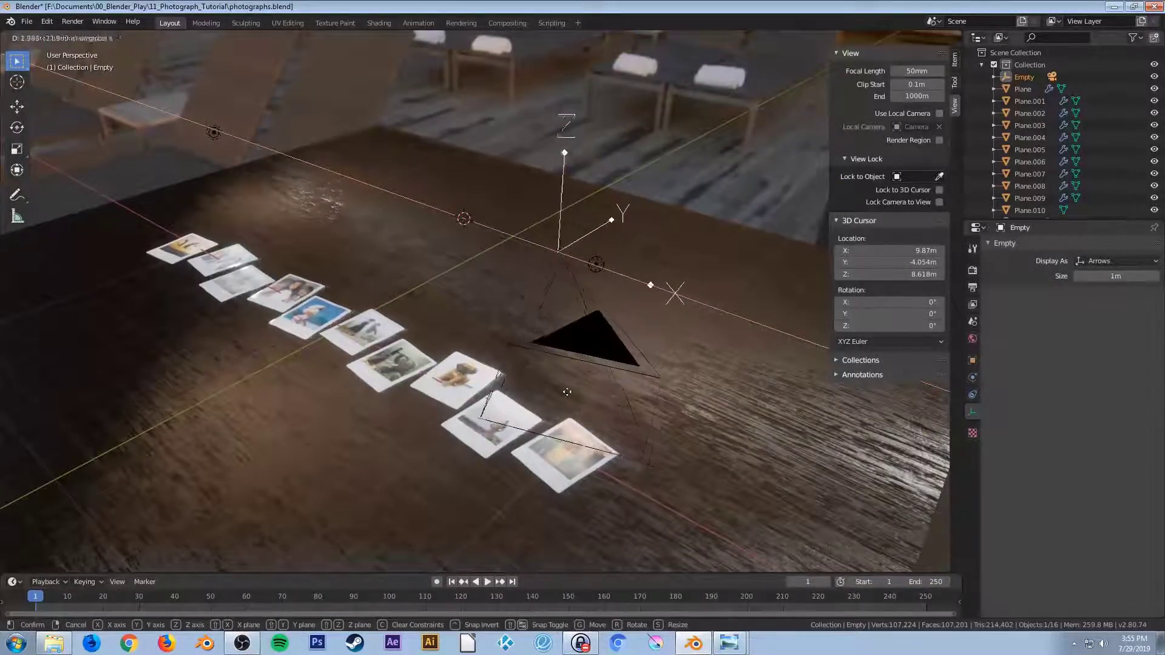
right_click(455, 322)
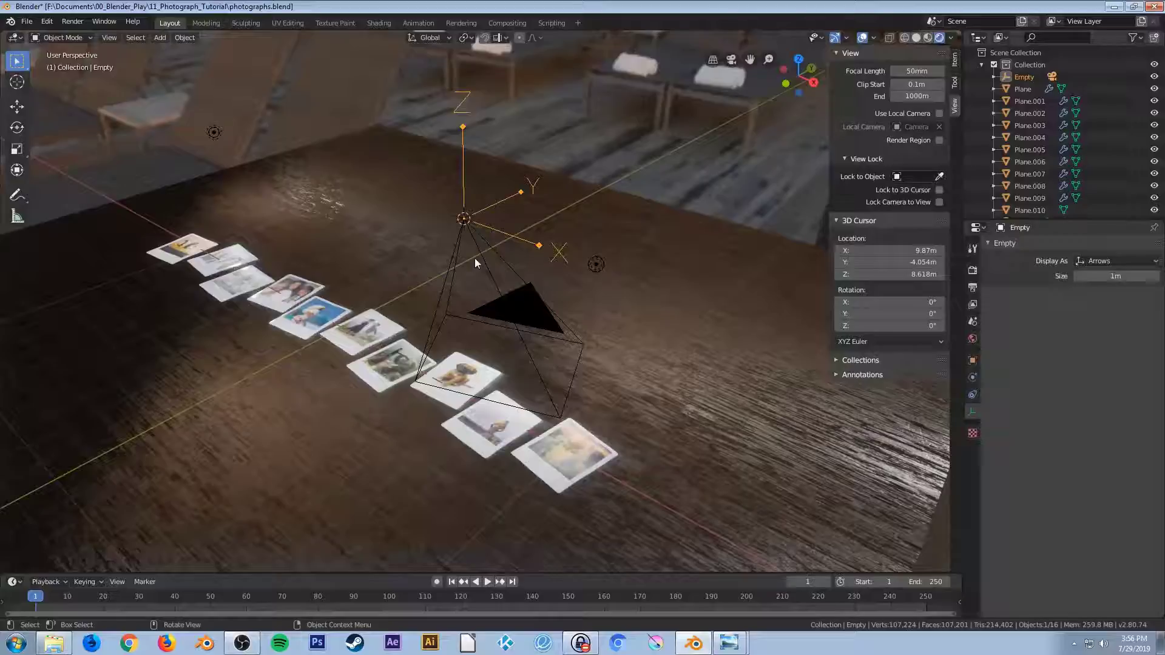
Add a Sphere empty at the 3D cursor and scale it down to about 0.6
key(shift+a)
mouse_move(475, 260)
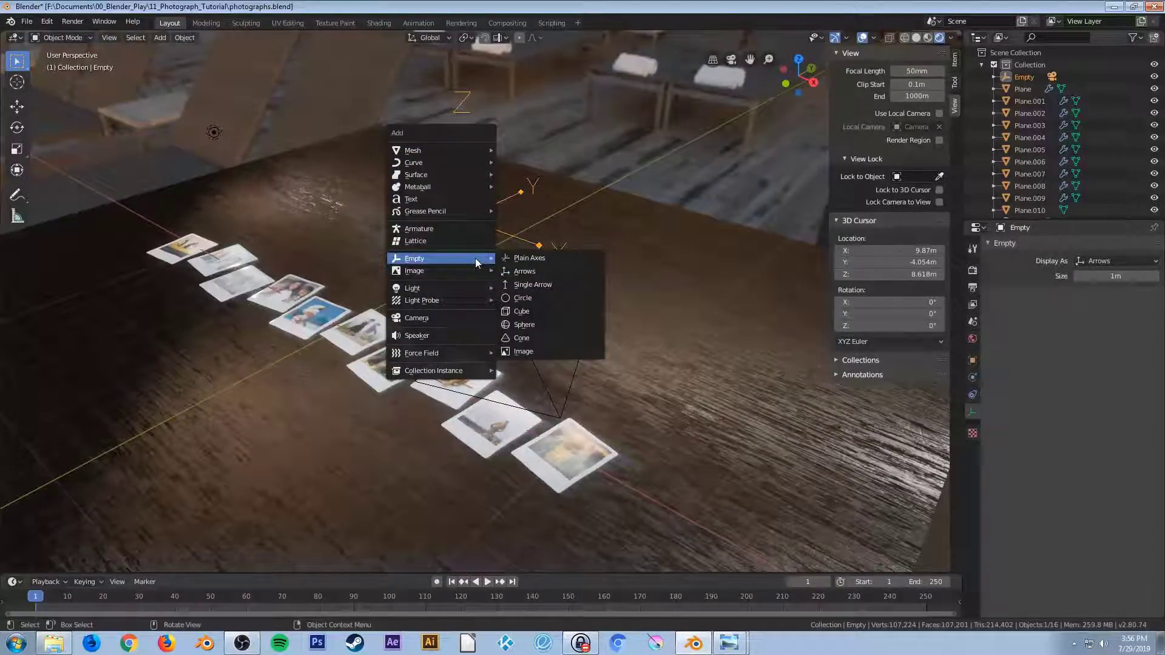
click(538, 324)
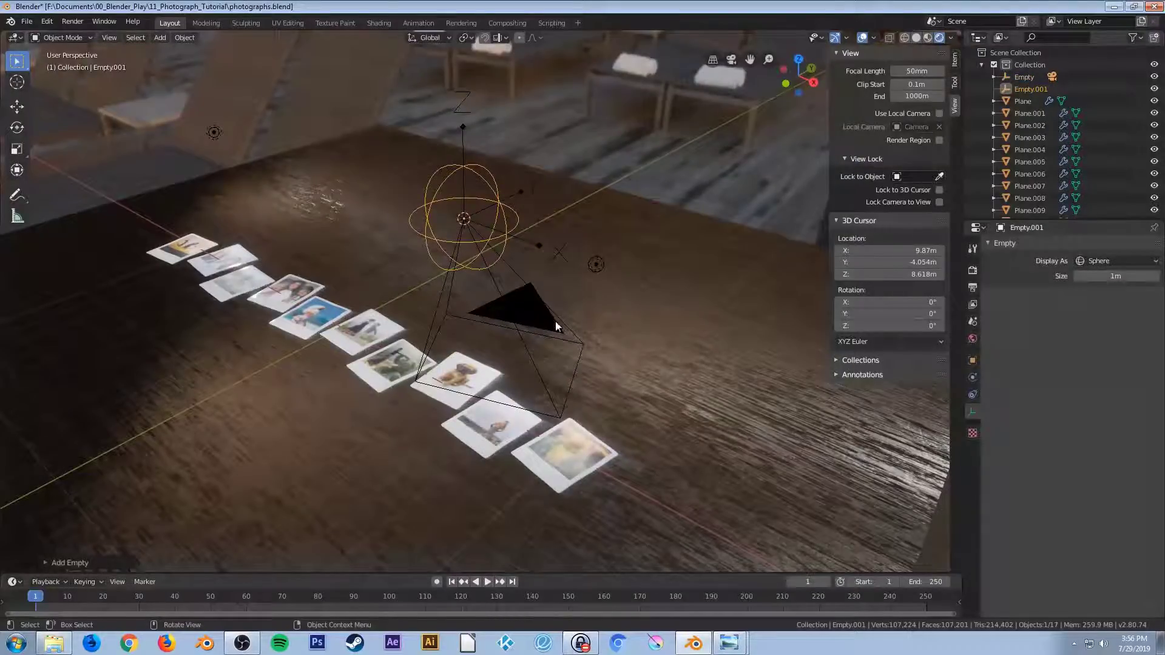
key(s)
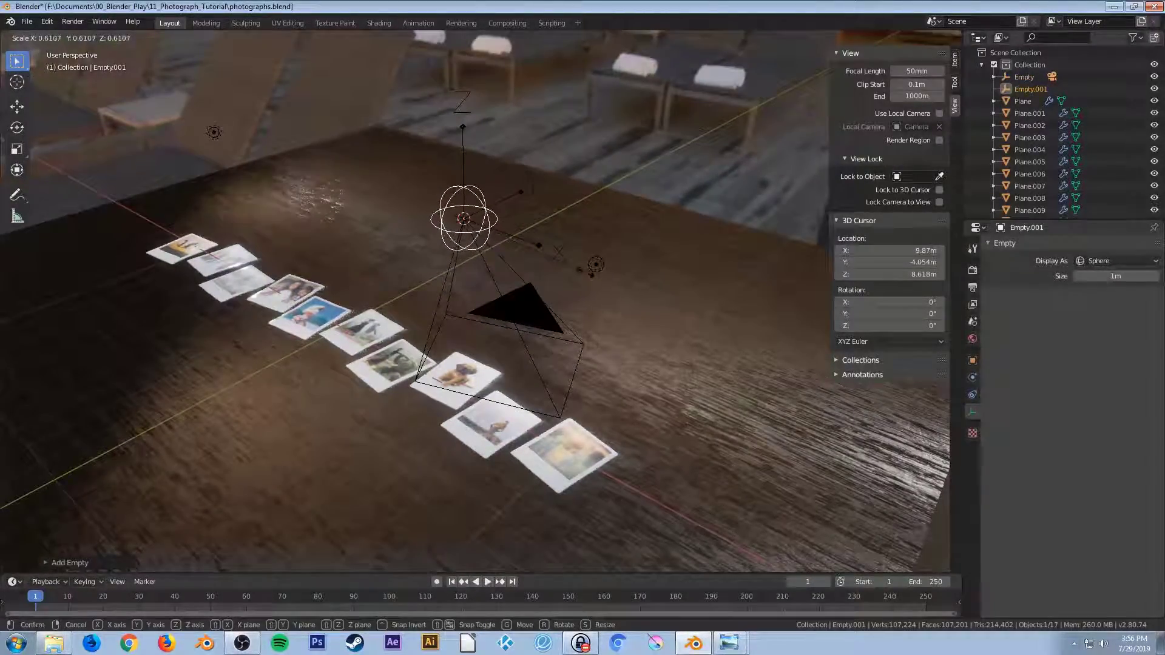
click(579, 269)
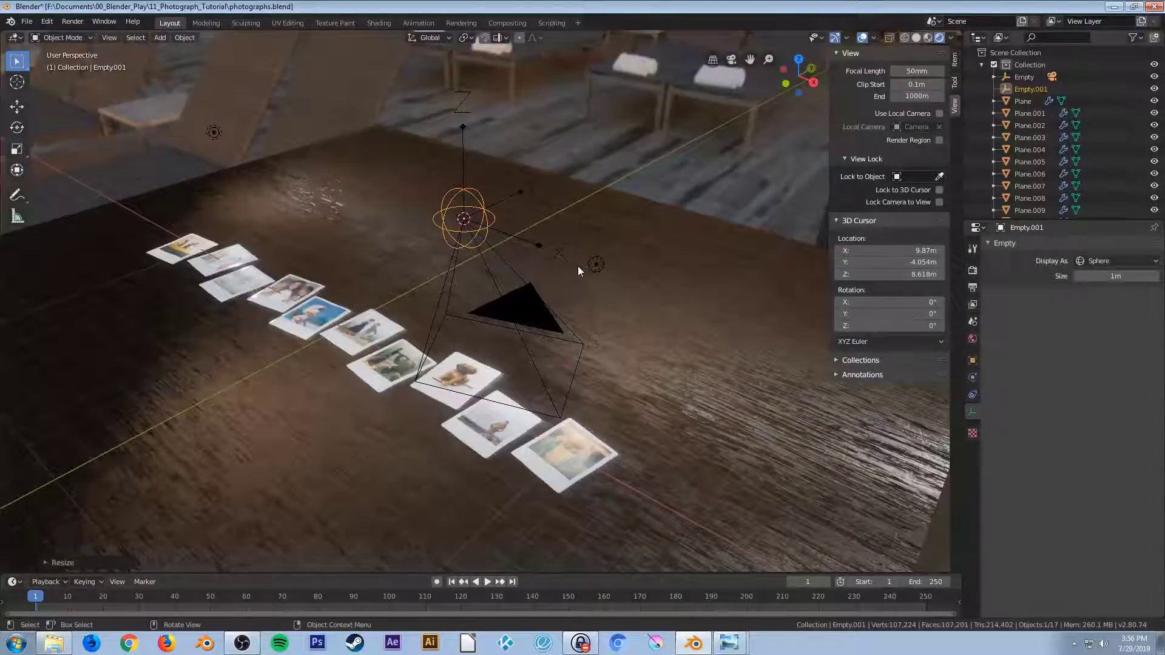
Parent the camera to the sphere empty using the Object option
scroll(533, 299, up, 1)
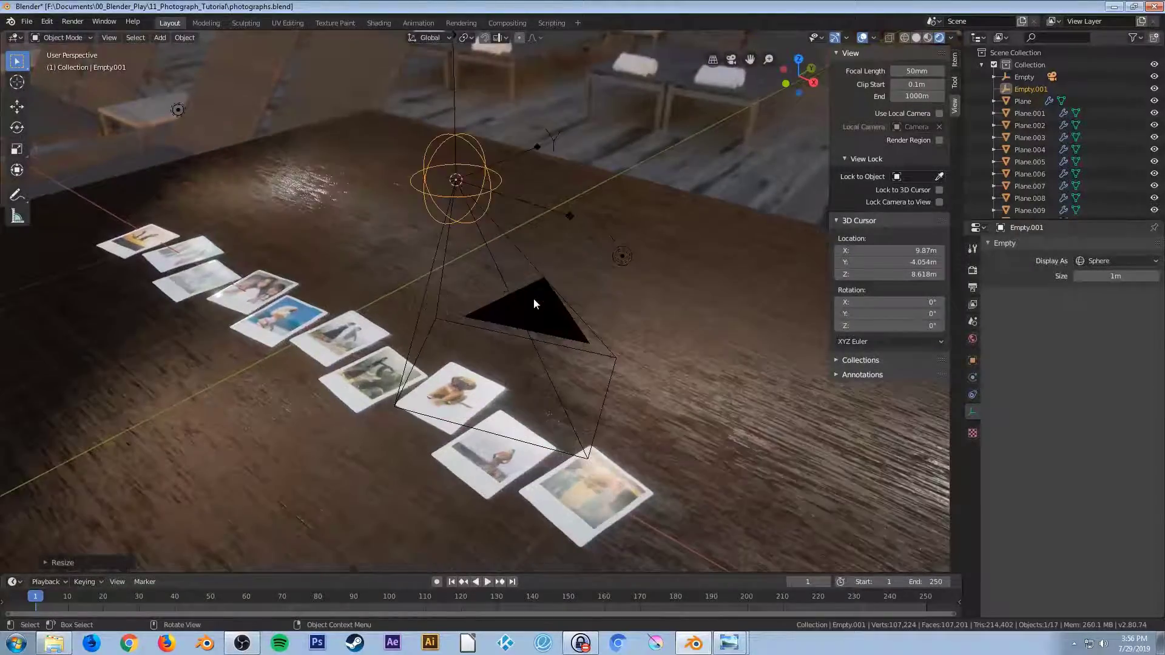
scroll(548, 312, down, 1)
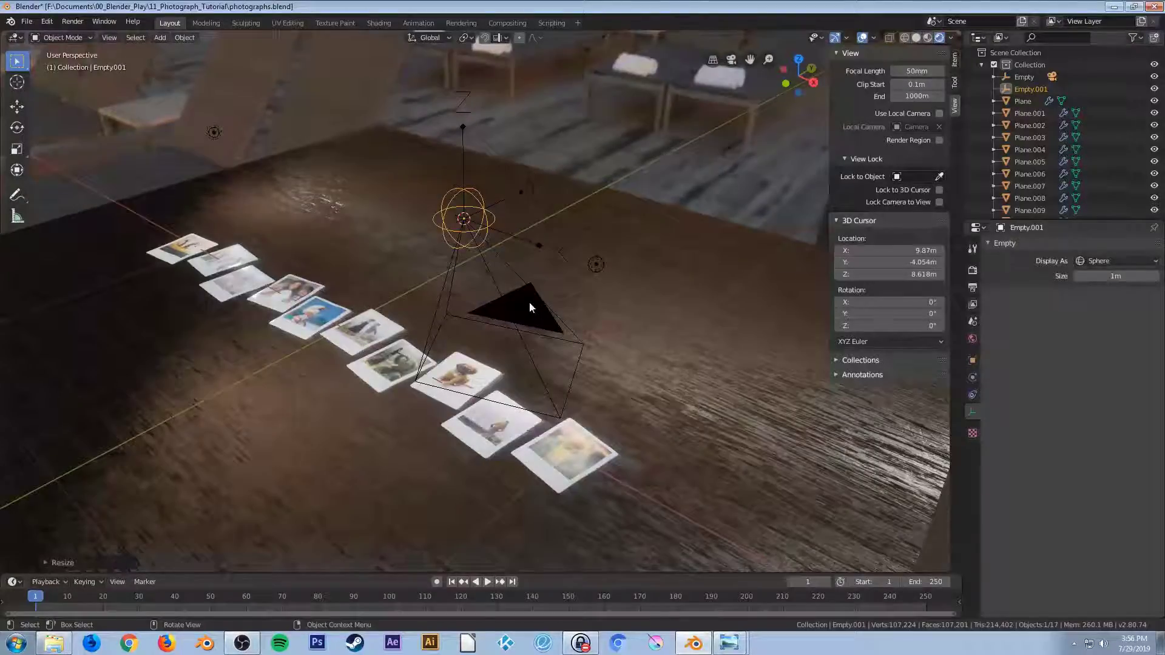
click(529, 302)
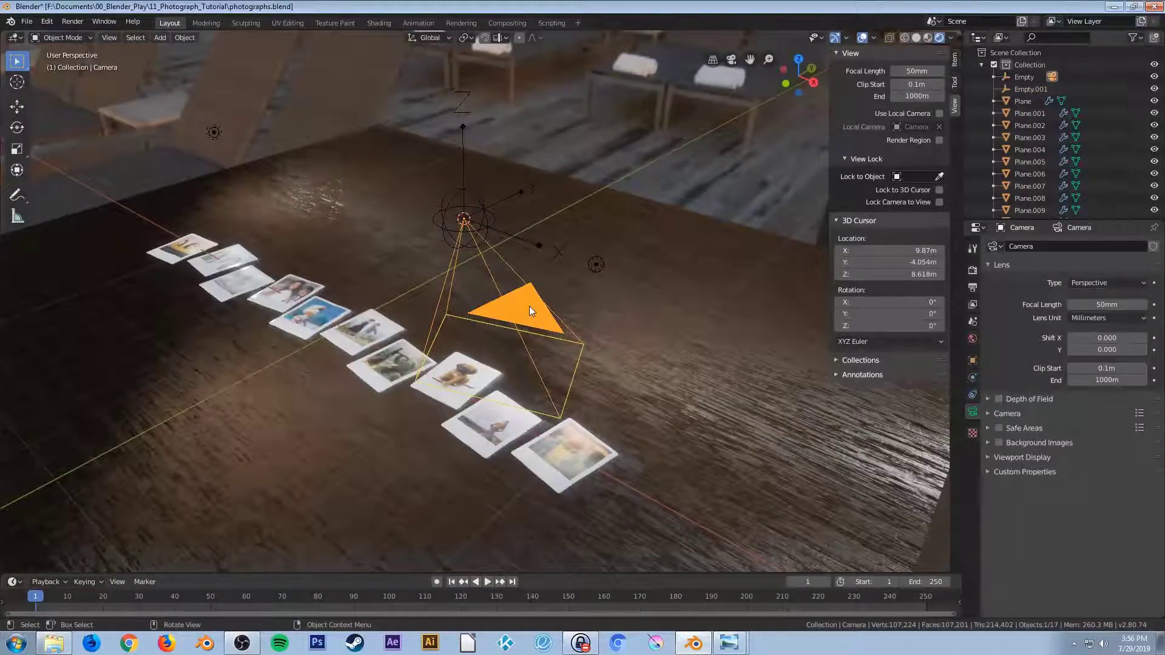
shift+click(449, 213)
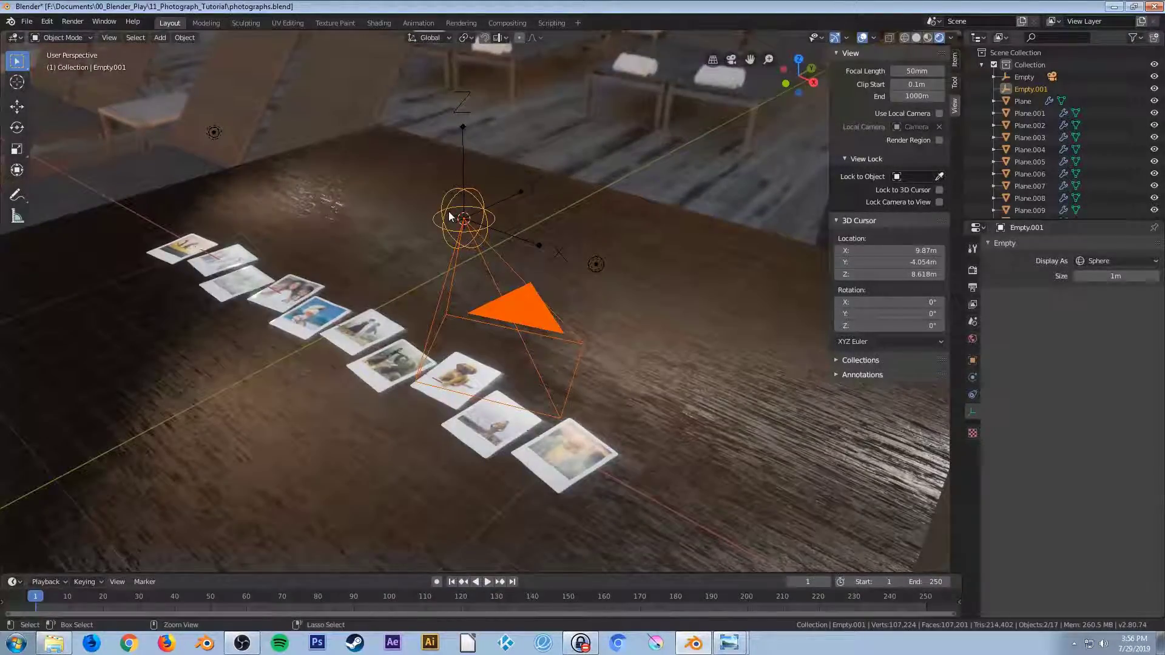
key(ctrl+p)
click(449, 211)
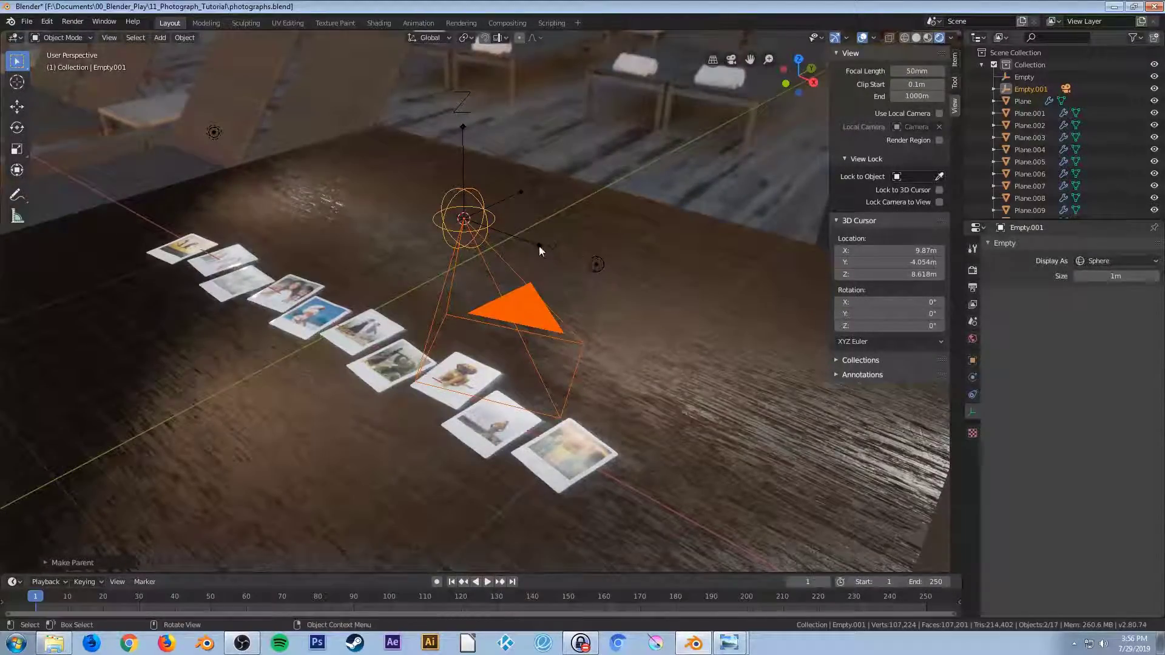
Parent the sphere empty to the arrows empty using the Object option
click(442, 220)
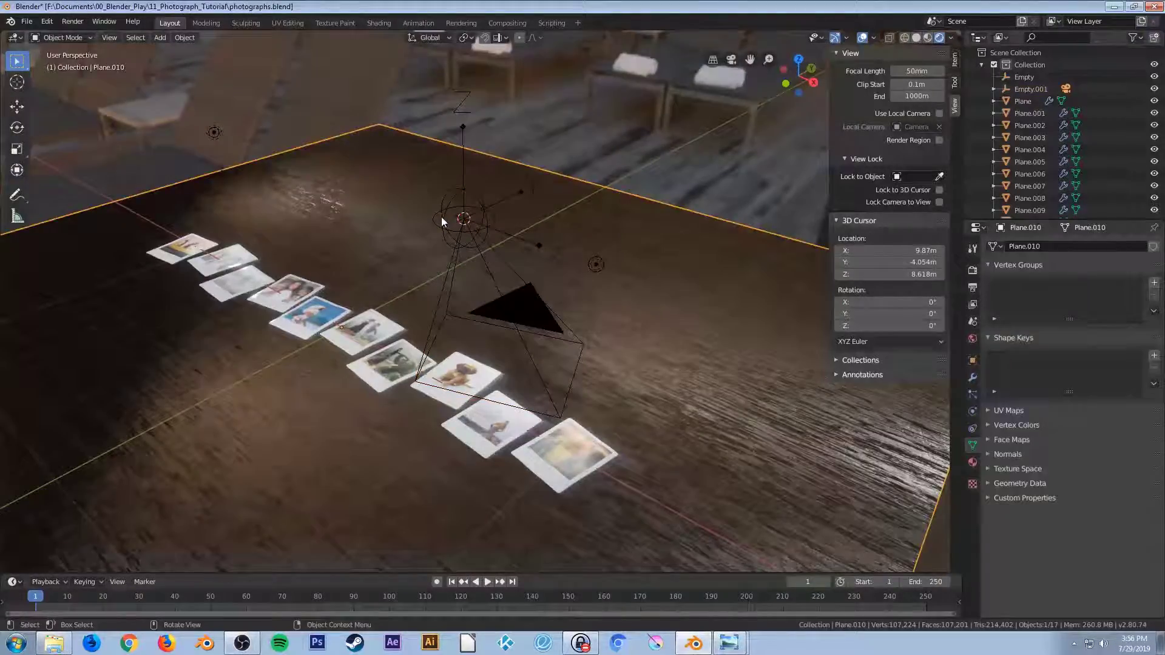
click(441, 219)
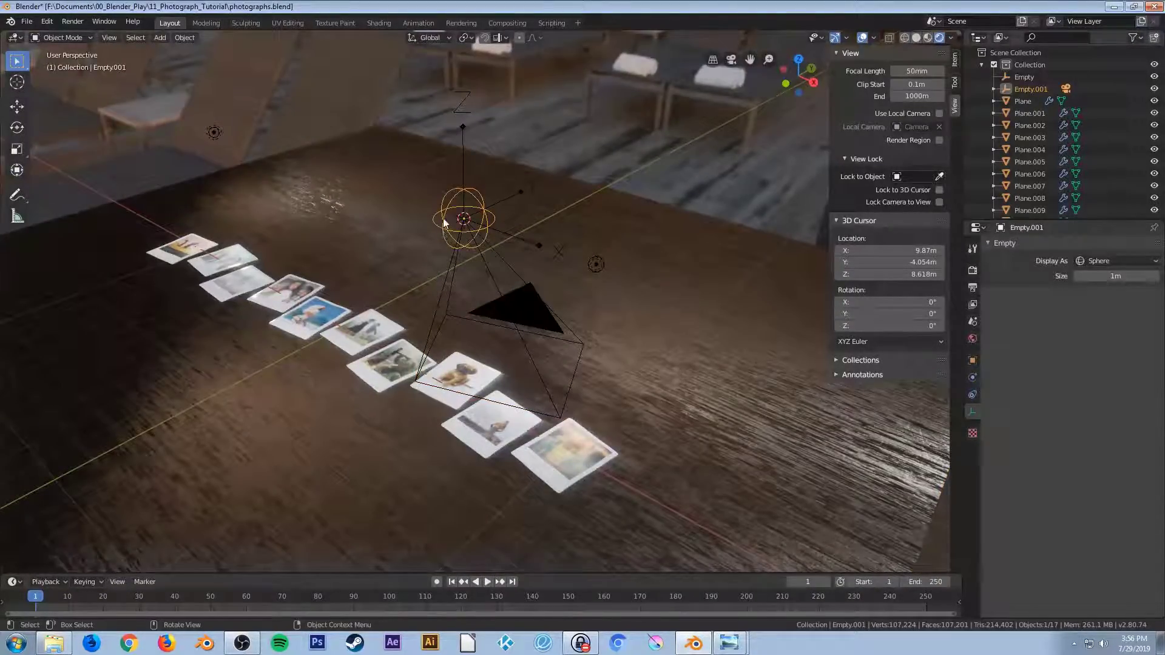
shift+click(463, 129)
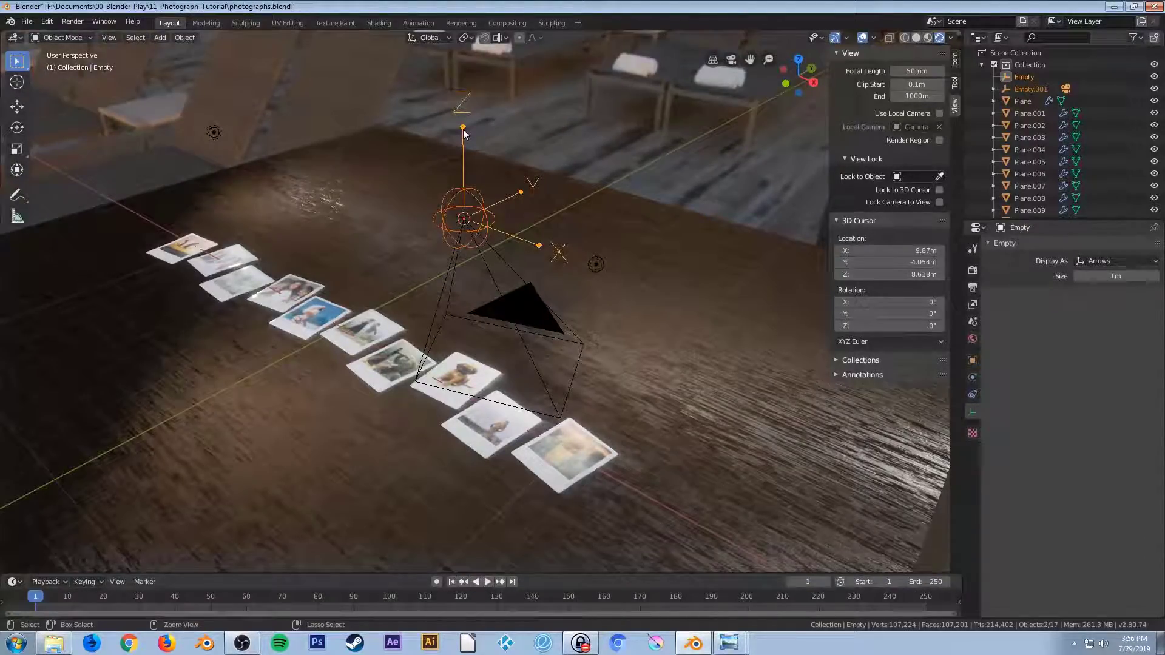
key(ctrl+p)
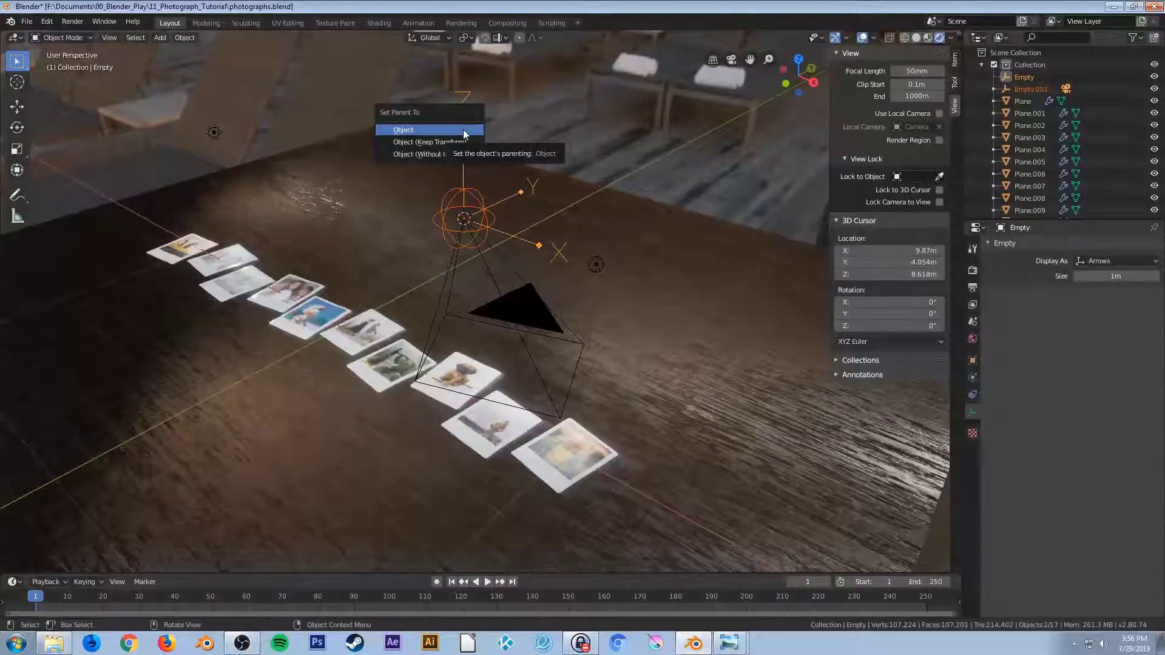
click(463, 129)
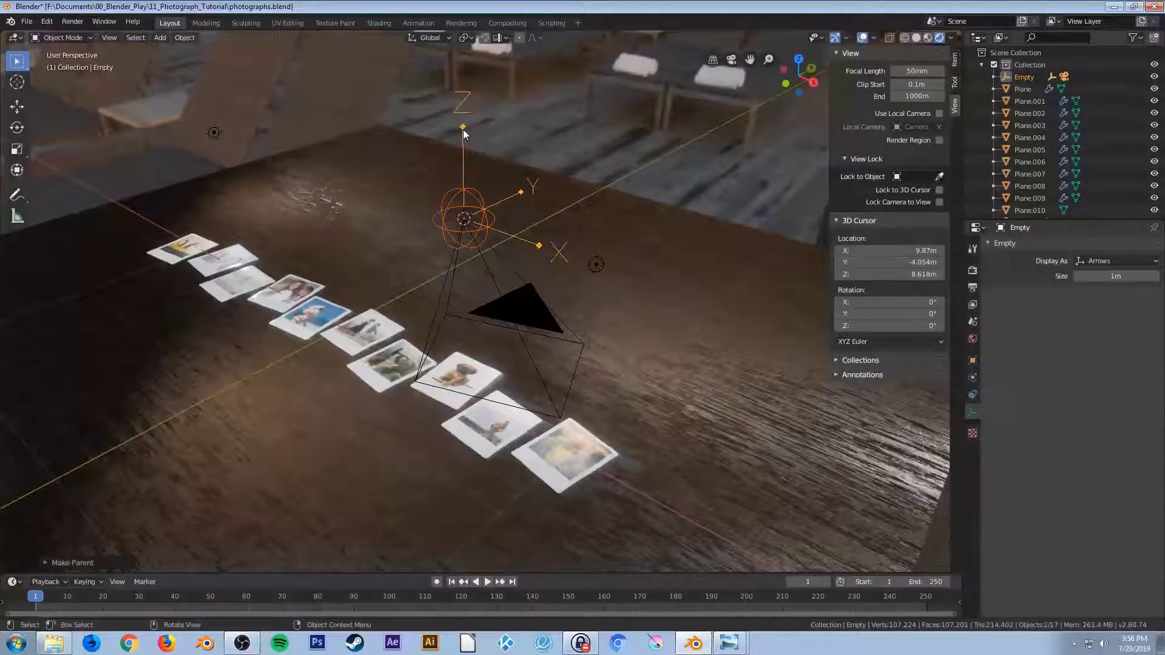
Try moving the arrows empty along the X axis and rotating the sphere empty to test the camera rig, cancelling both transforms
click(537, 243)
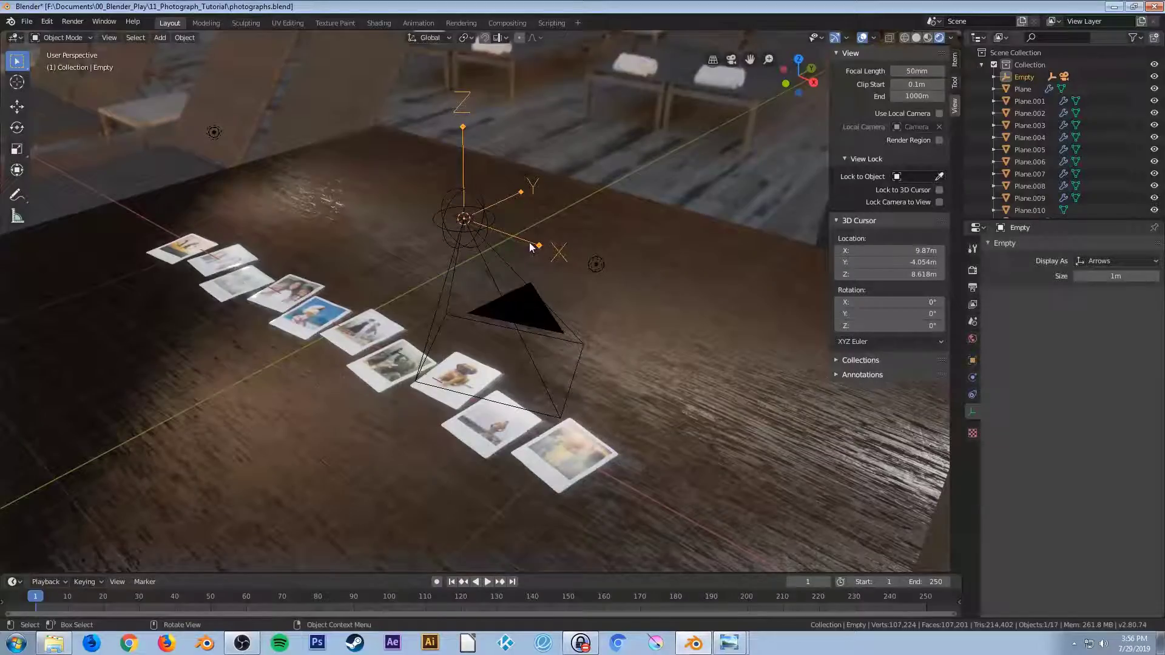
key(g)
key(x)
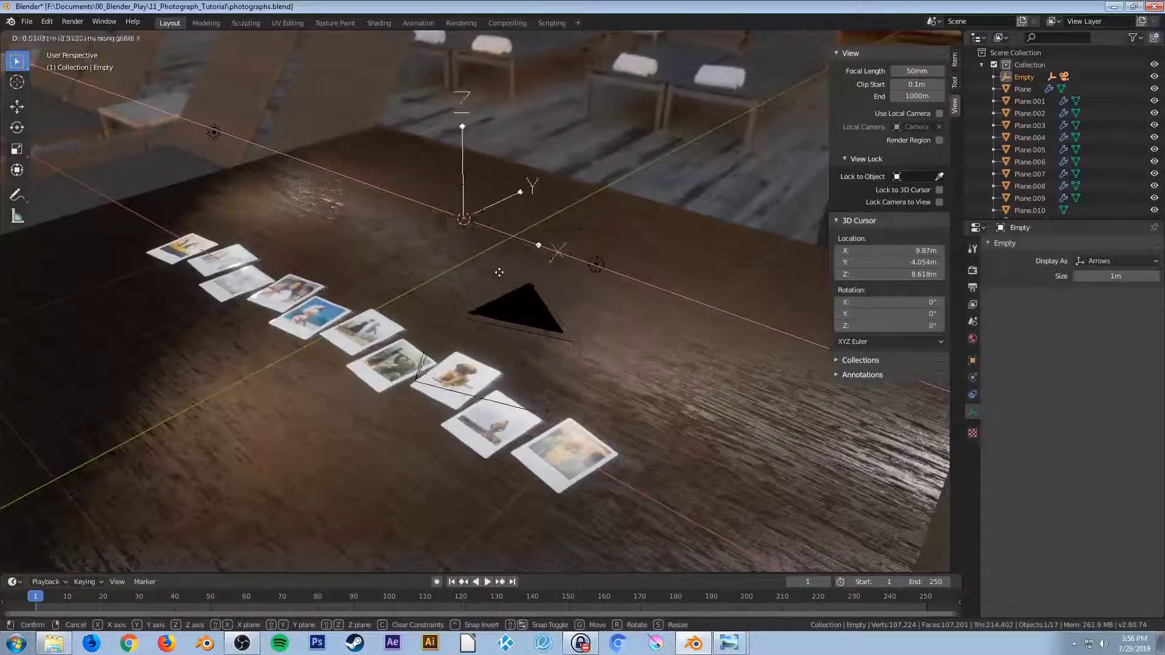
right_click(594, 307)
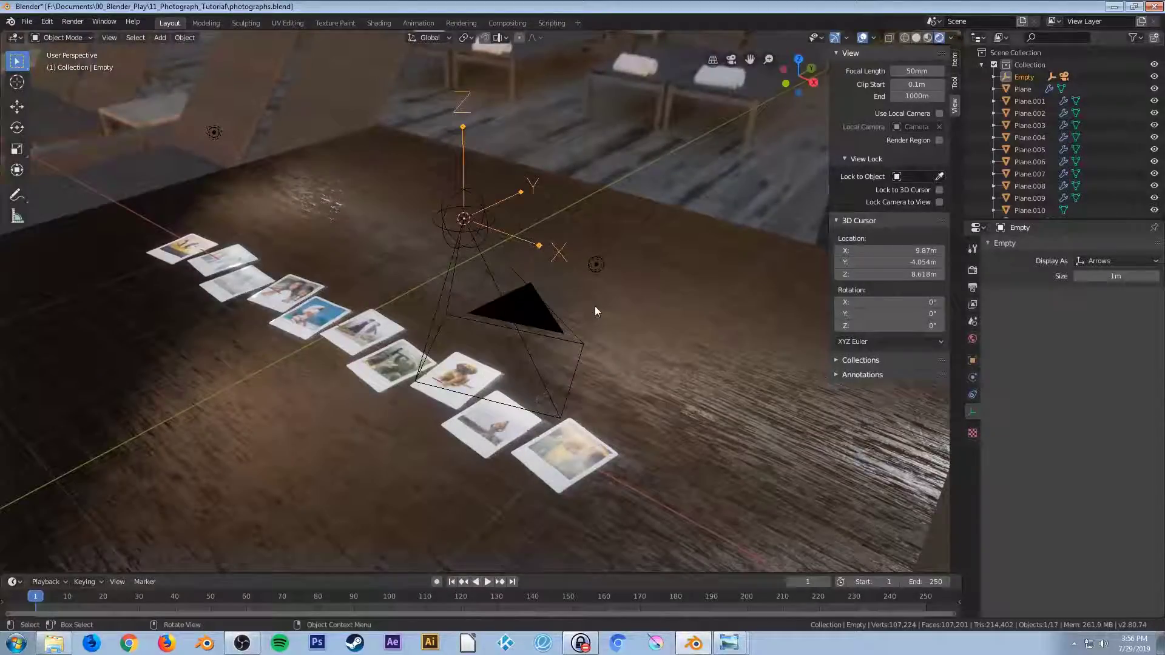
click(442, 225)
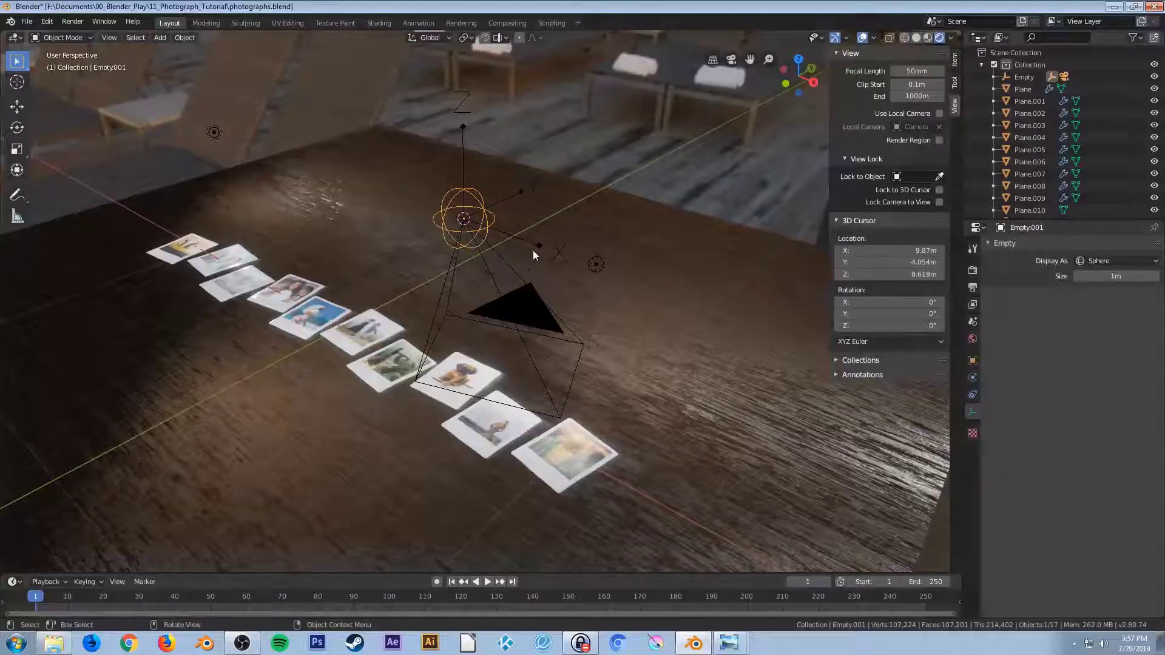
key(r)
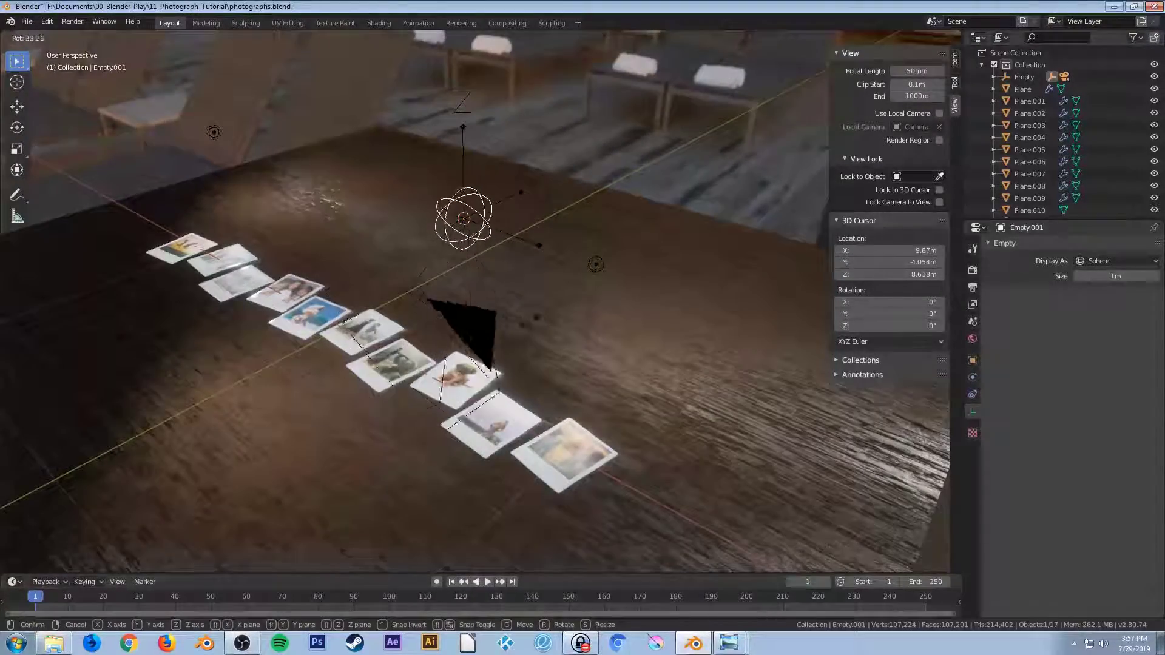
right_click(583, 310)
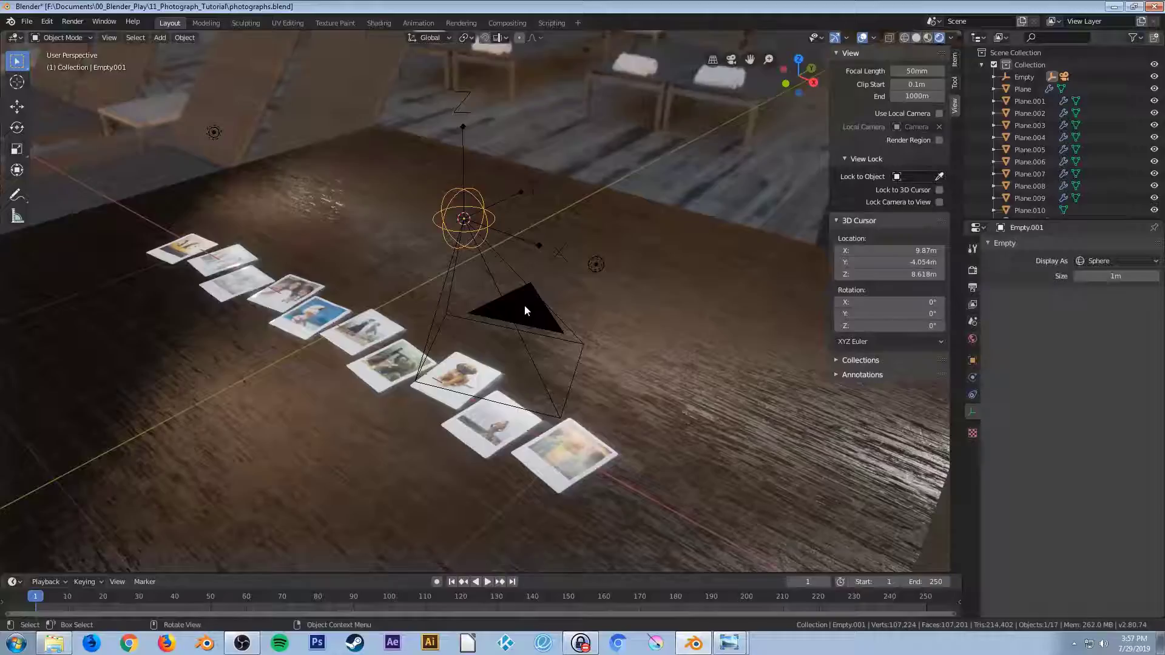
Save the file and, looking through the camera, keyframe the arrows empty's location at frame 1
click(464, 134)
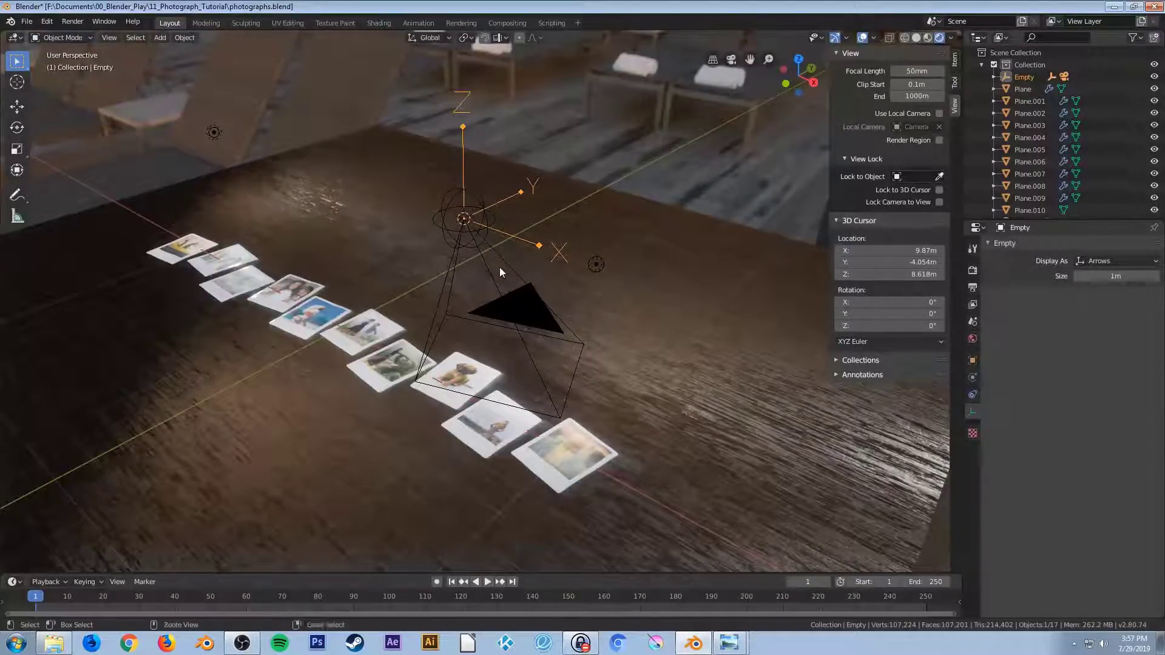
key(ctrl+s)
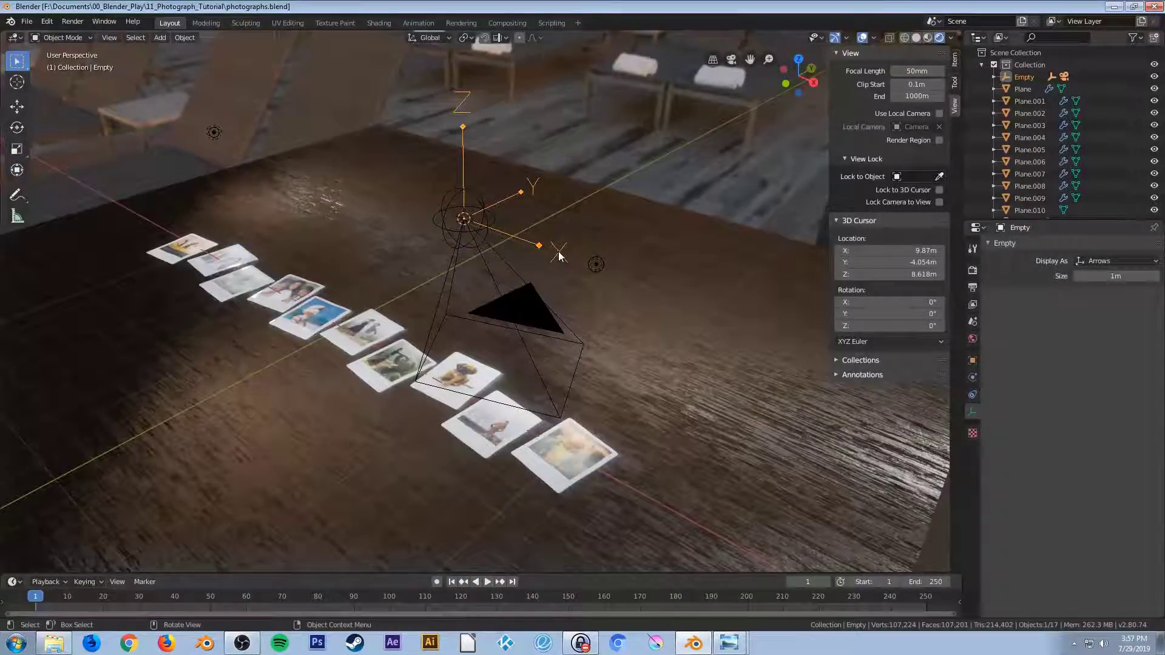
key(KP_0)
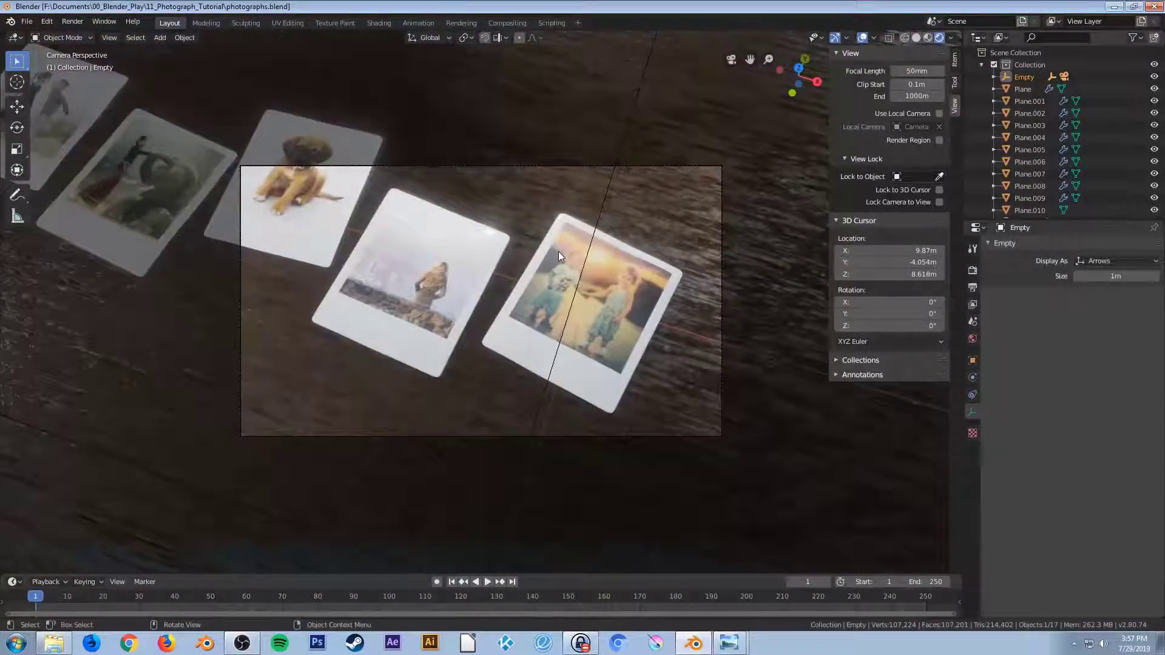
click(954, 63)
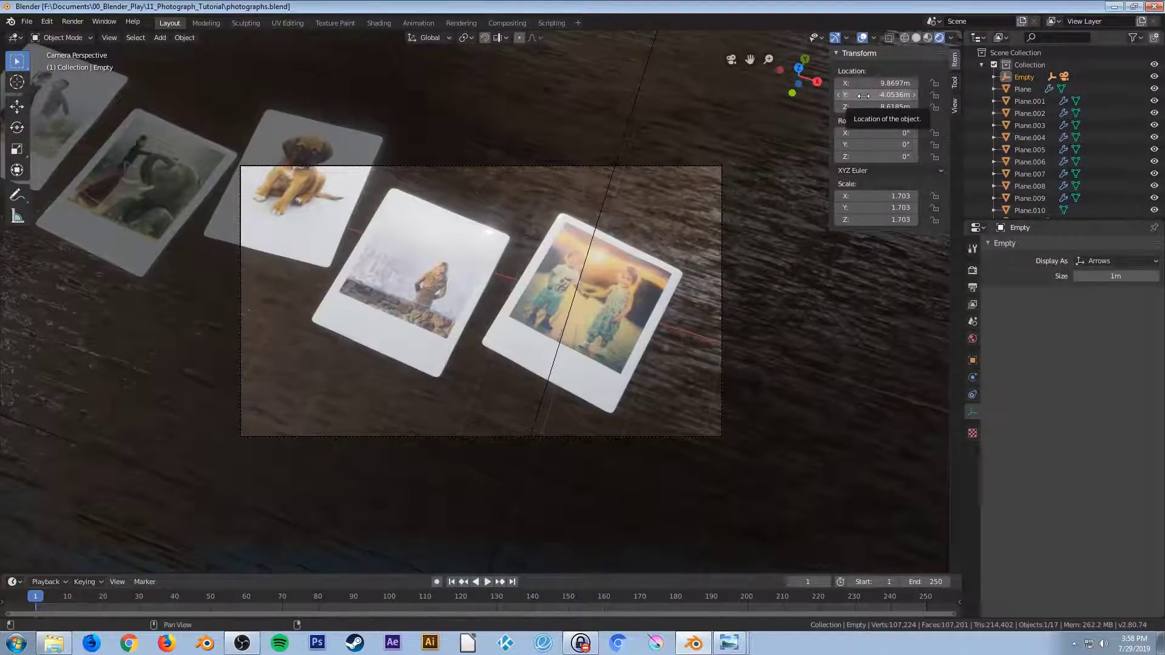
key(i)
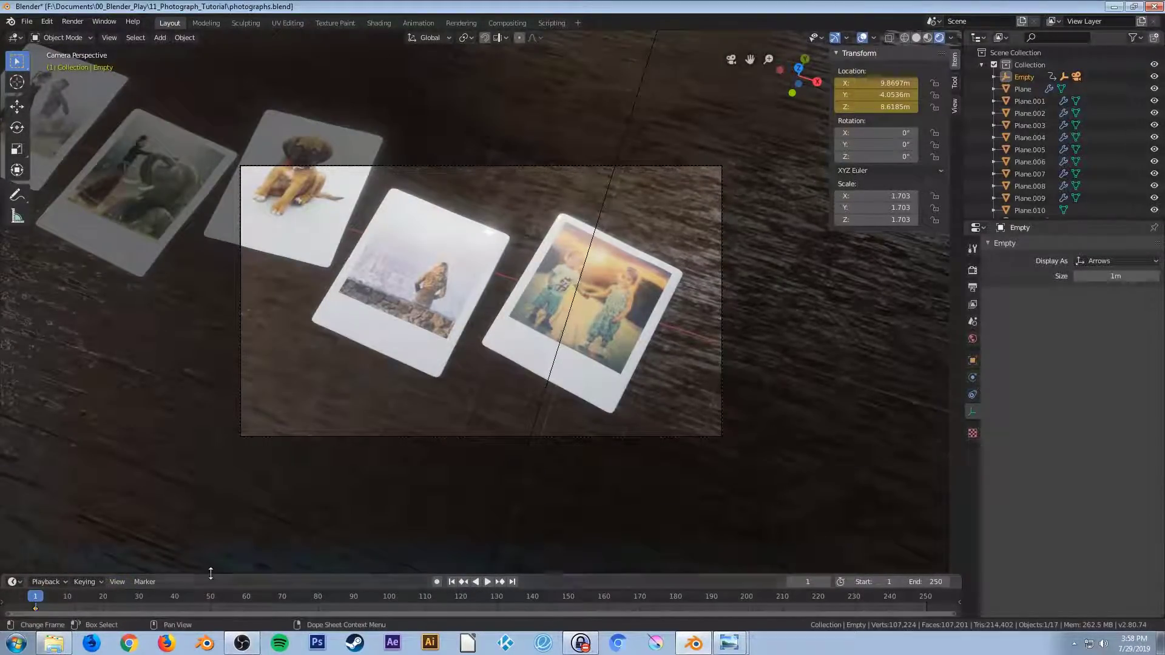
At frame 250, set the arrows empty's X location to about -8.66 m, keyframe its location, and play back the camera move
drag(209, 574, 220, 549)
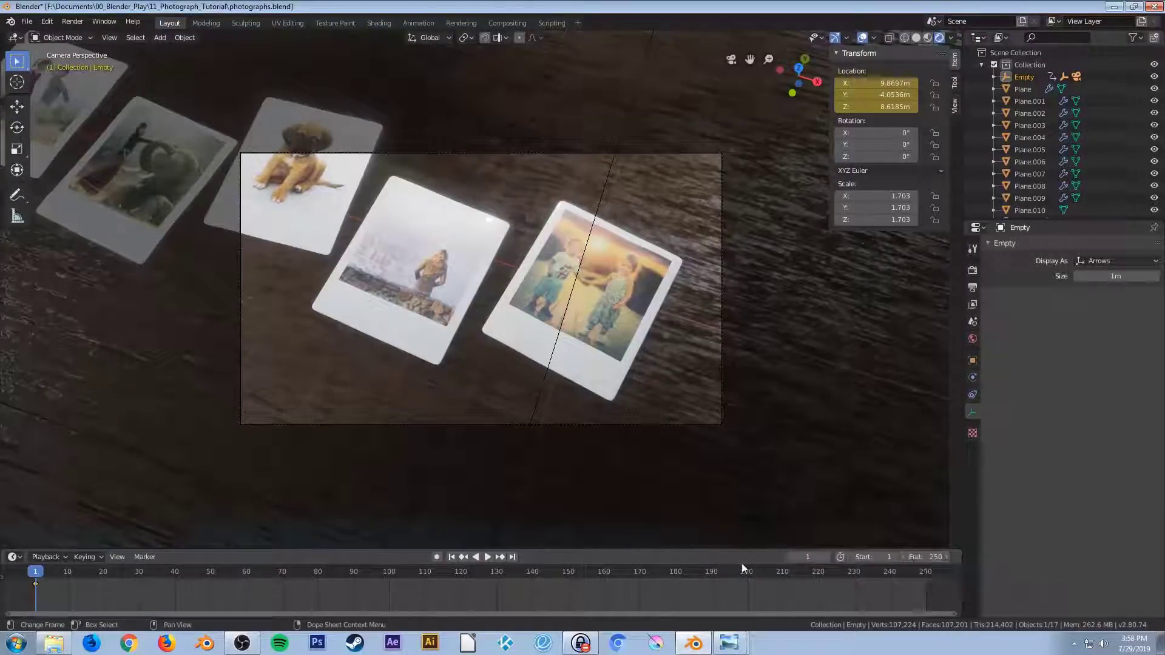
click(514, 556)
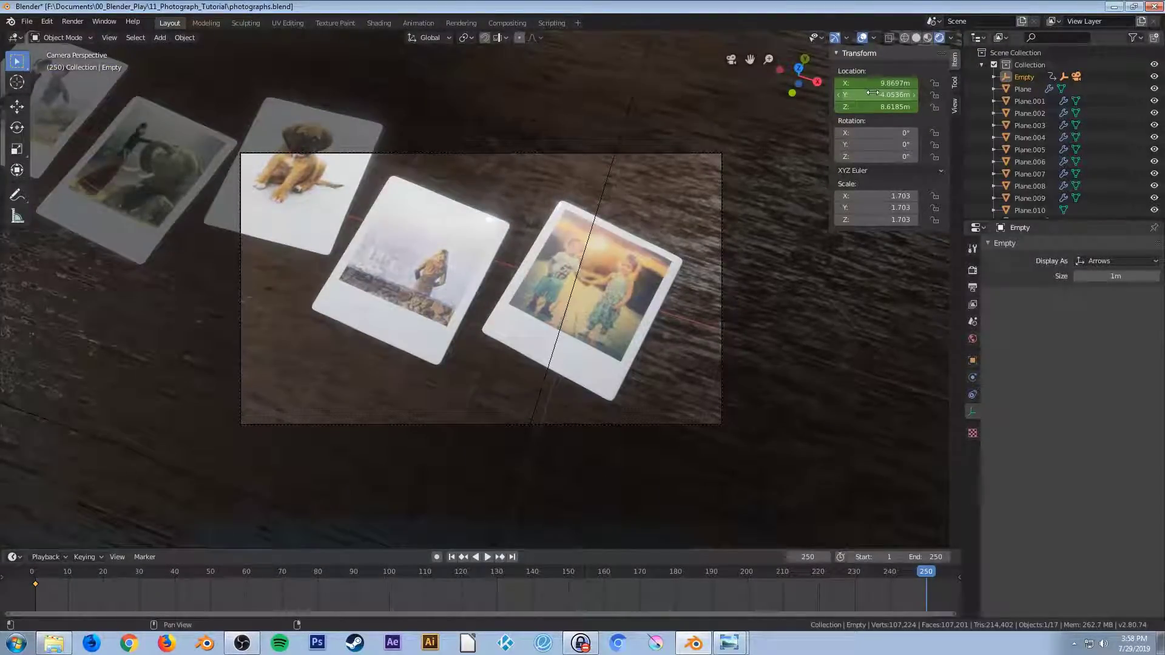
drag(876, 82, 677, 82)
key(i)
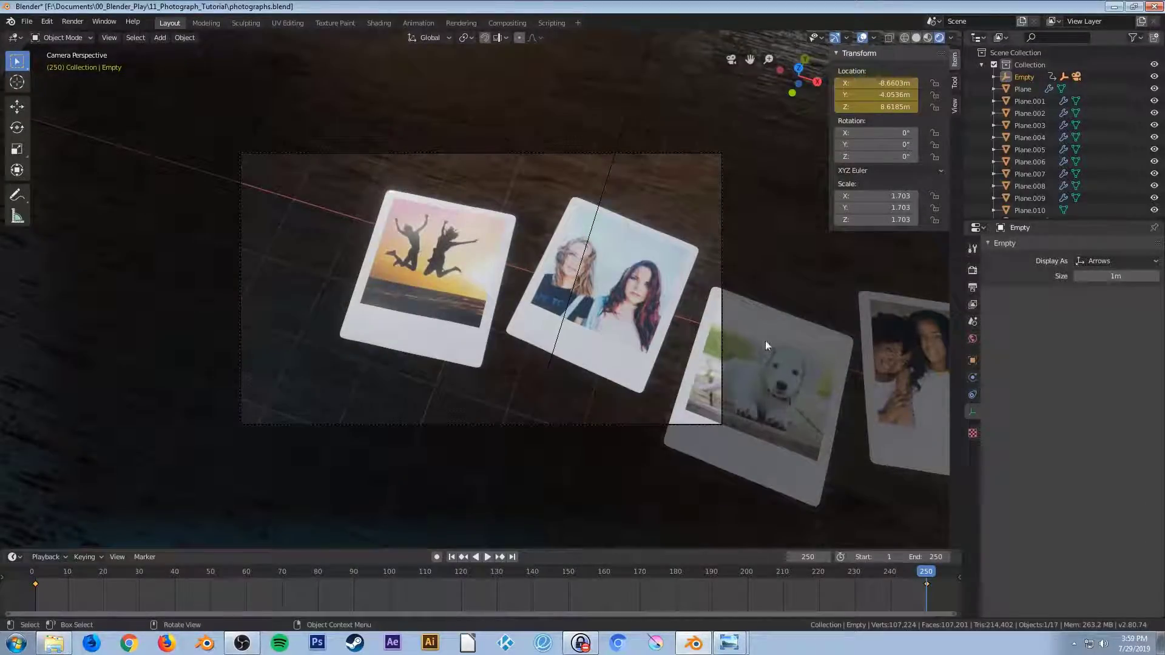
key(space)
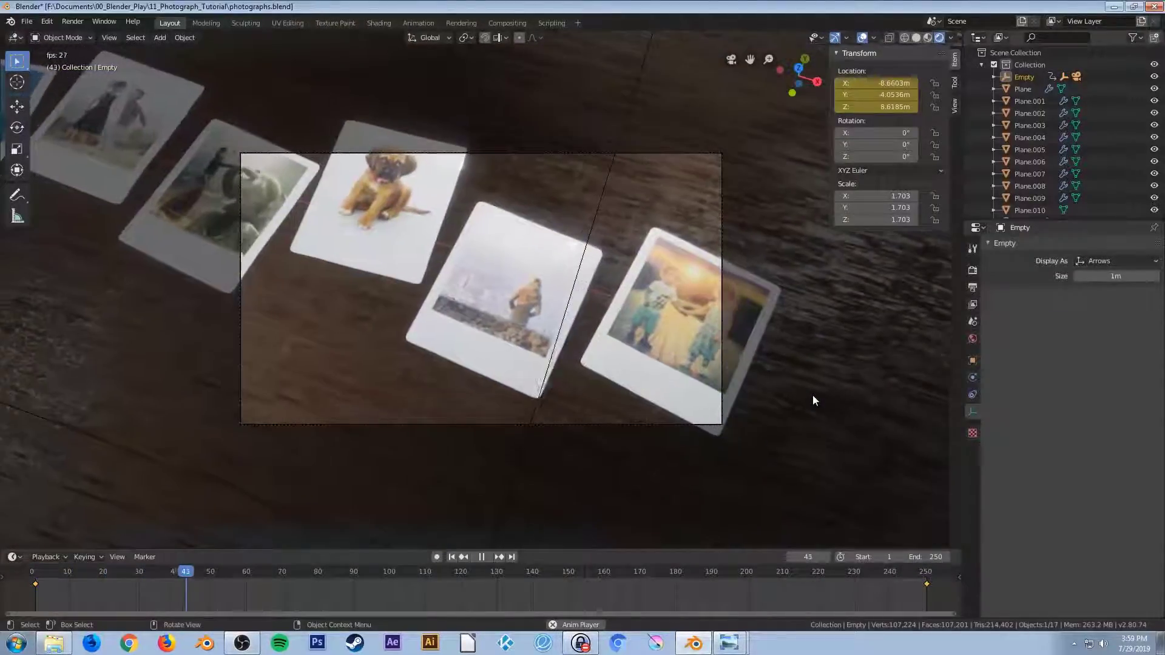
key(space)
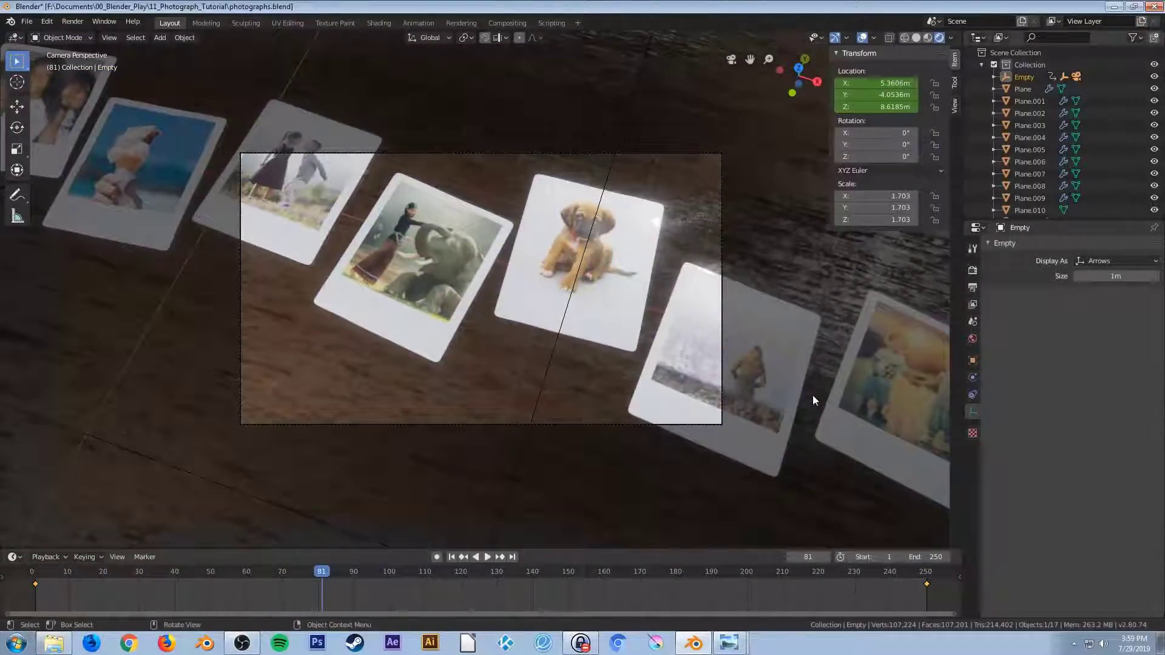
Set the scene's end frame to 400 in the output dimensions
click(973, 249)
click(971, 271)
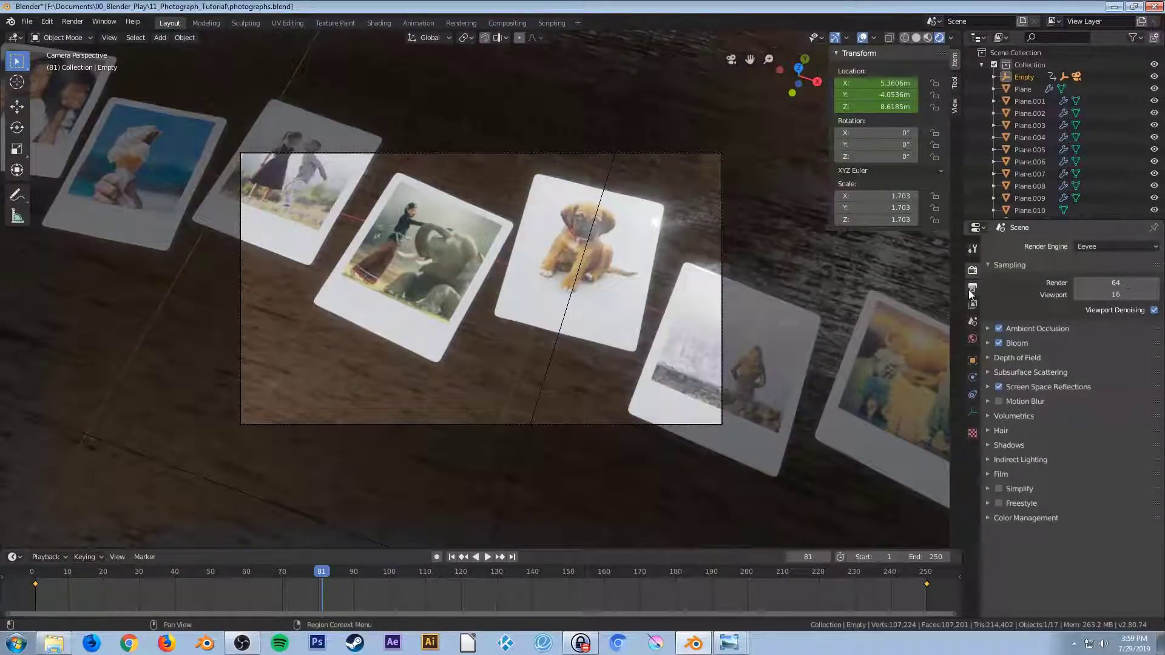
click(973, 287)
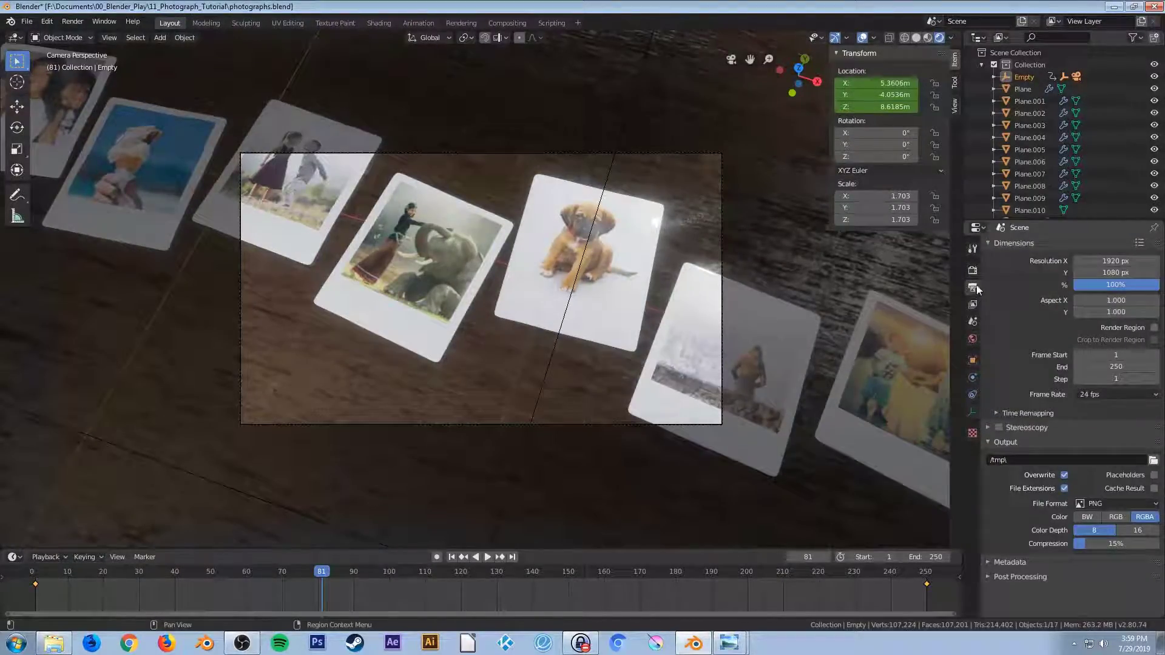
click(1121, 368)
text(400)
key(Return)
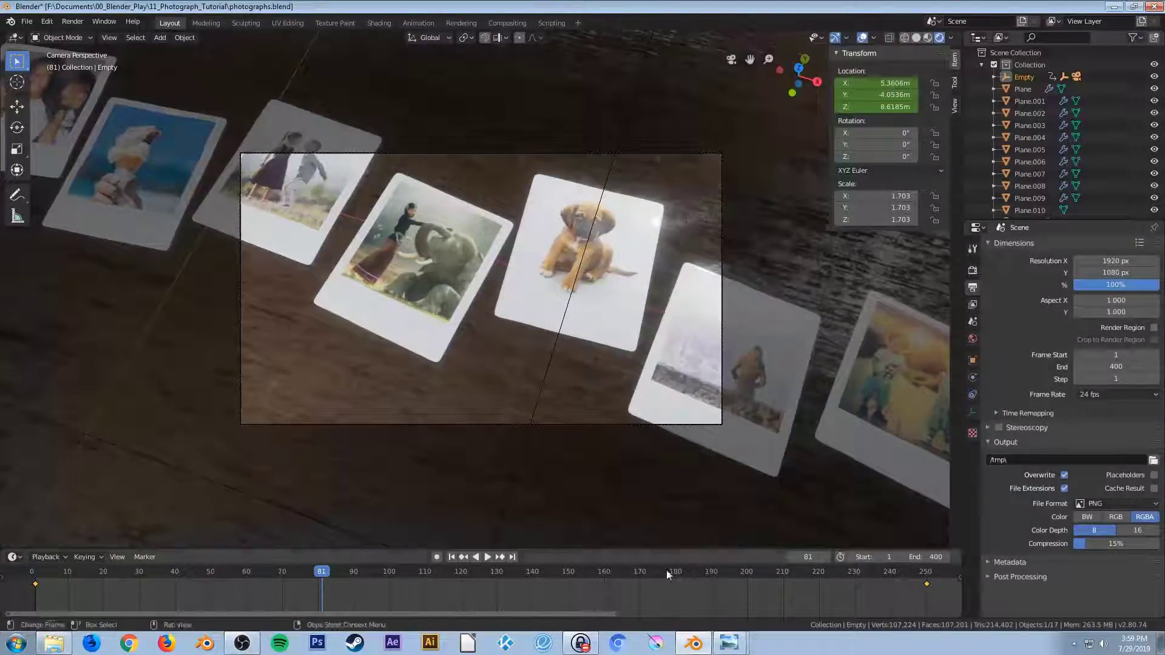
Move the arrows empty's second location keyframe from frame 250 to frame 400
drag(618, 614, 1011, 610)
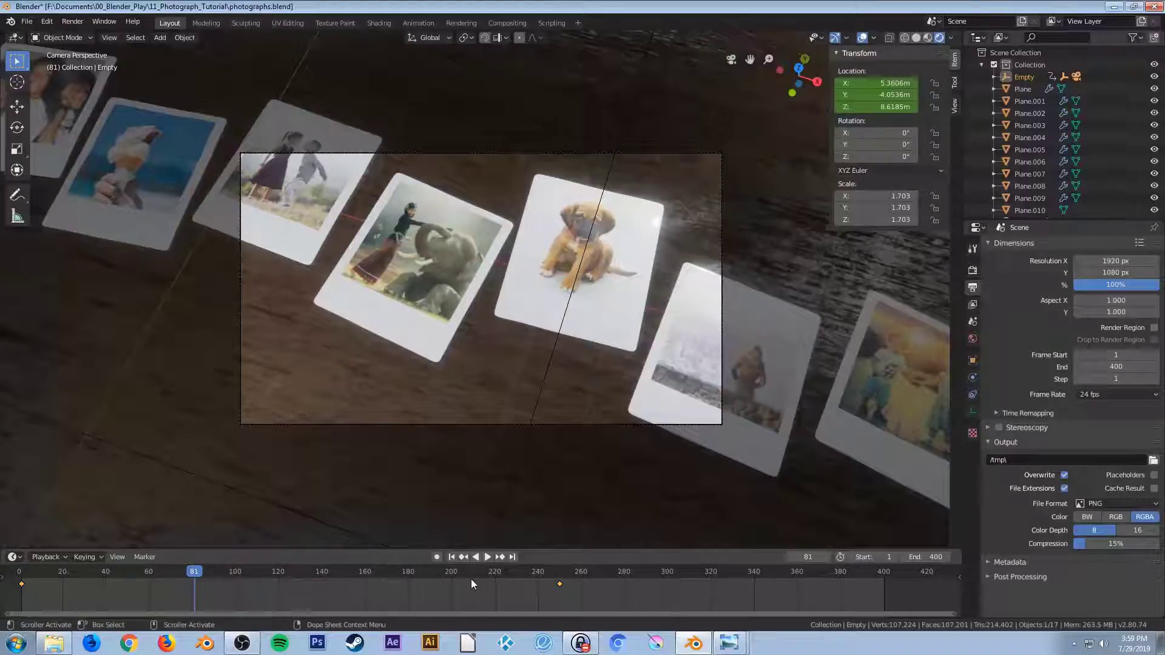
click(548, 599)
click(560, 585)
key(g)
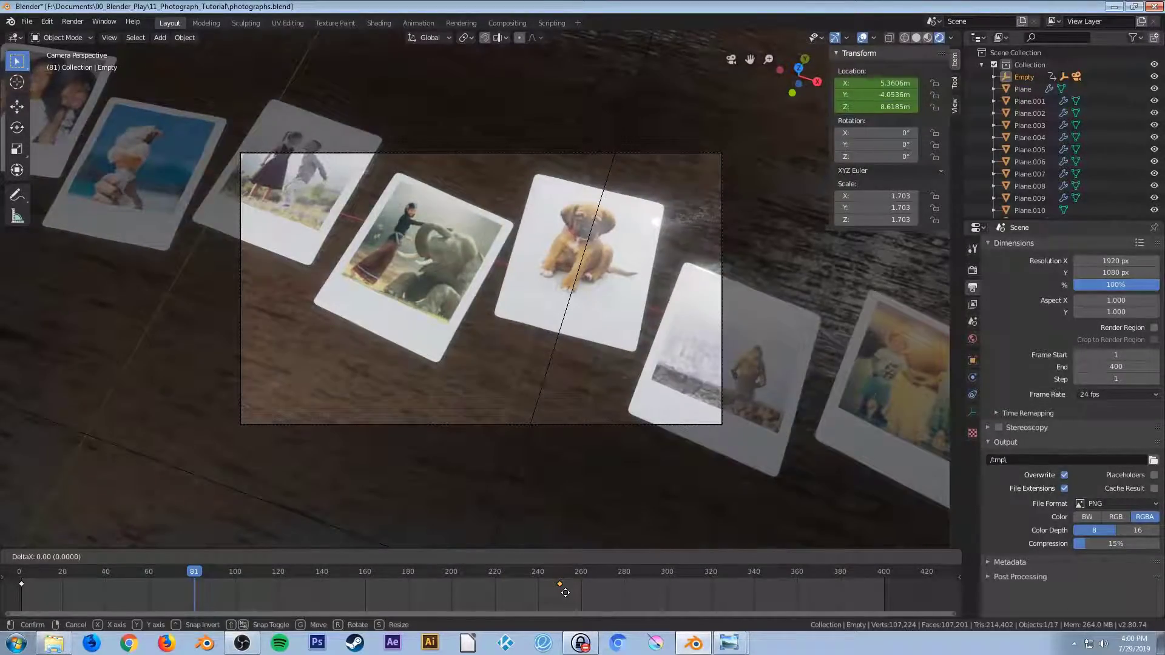
click(890, 592)
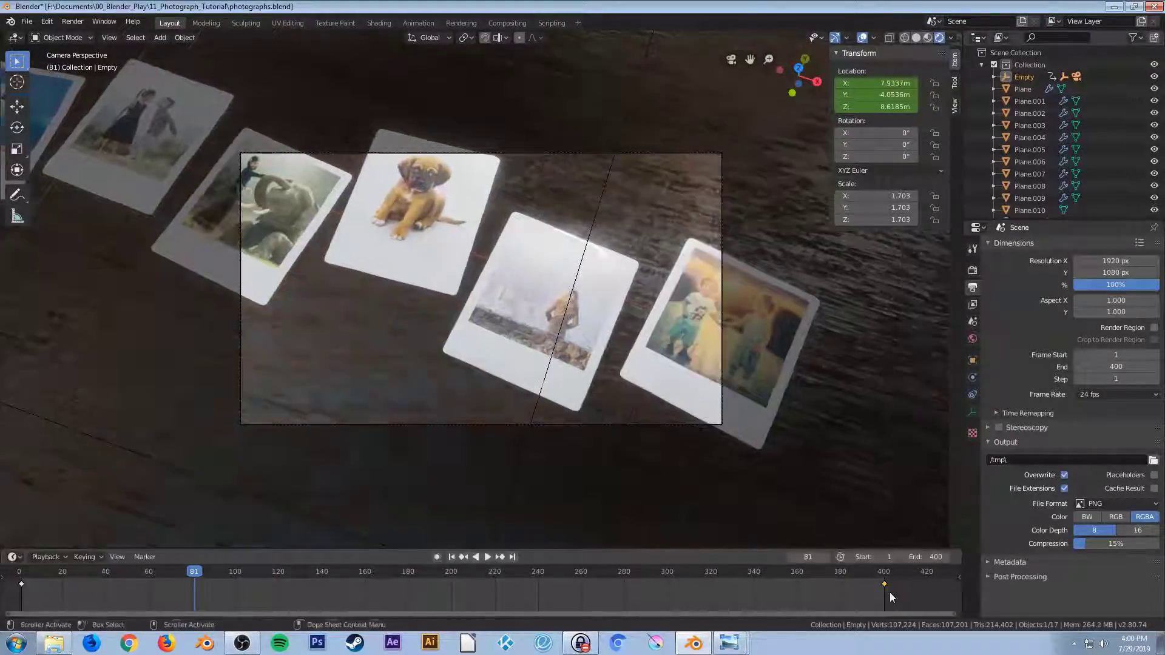
Play the camera animation from the first frame to review its speed, and save the file
click(451, 557)
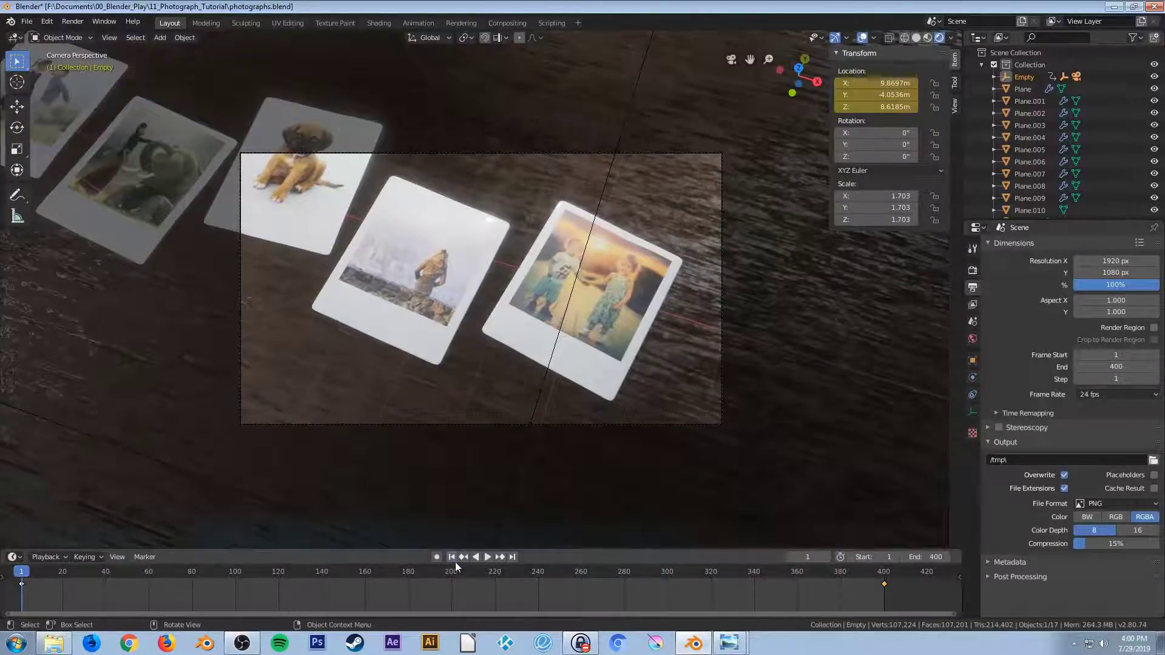
key(space)
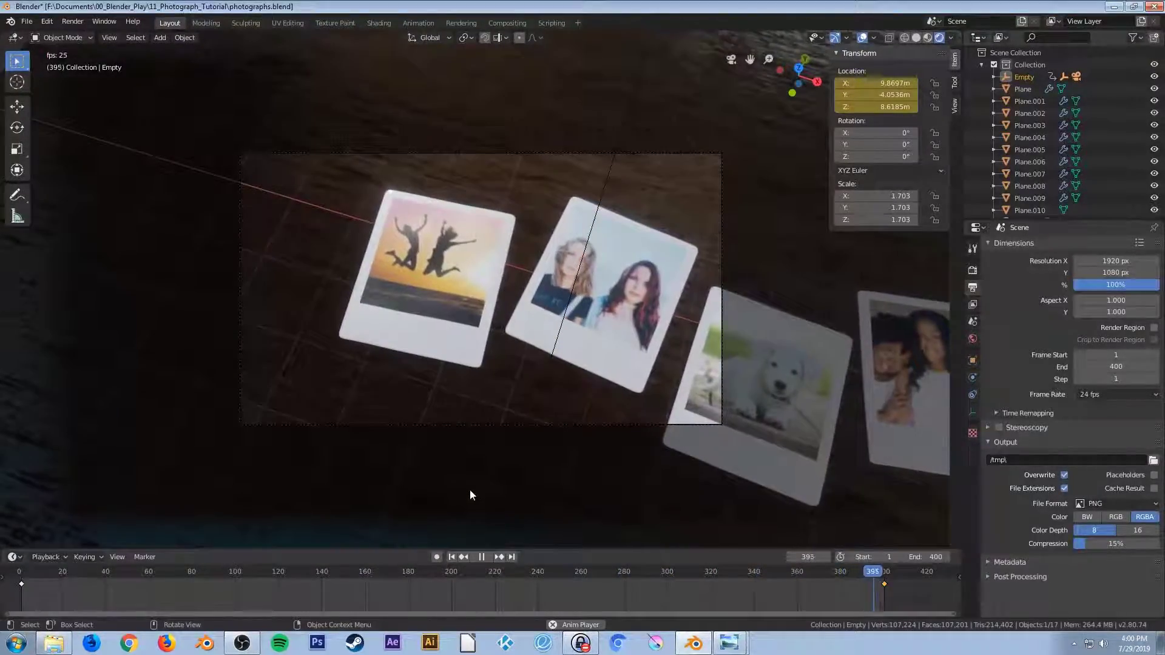
key(space)
key(ctrl+s)
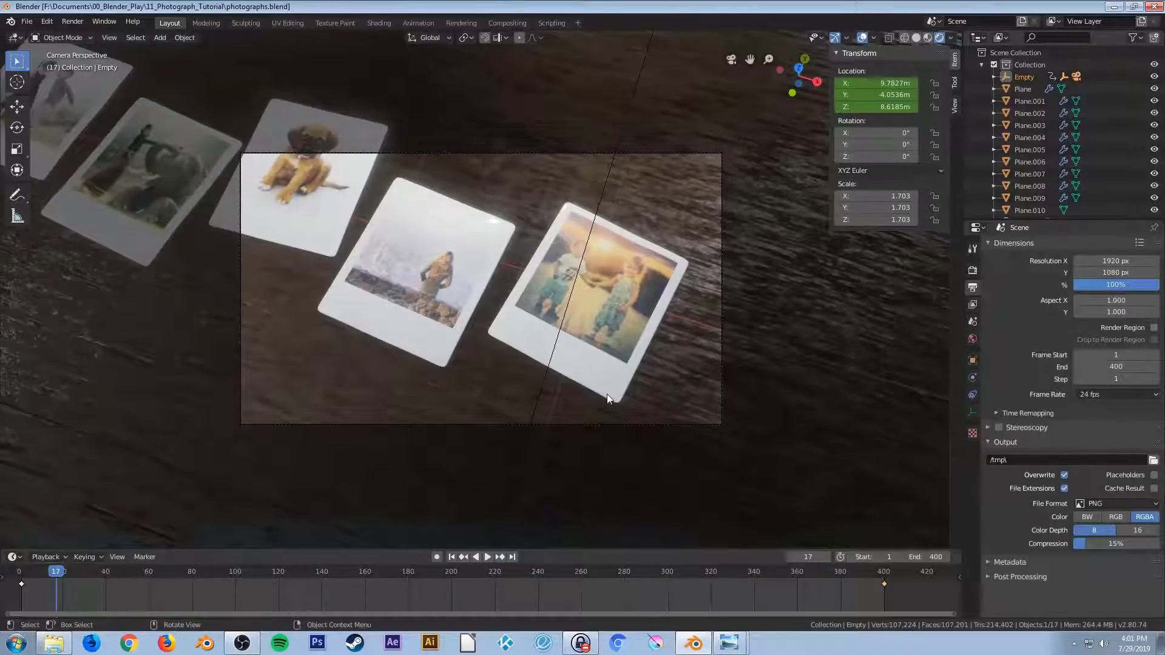
Select the sphere empty around the camera and return to the camera view
middle_drag(617, 405, 526, 409)
scroll(477, 375, down, 3)
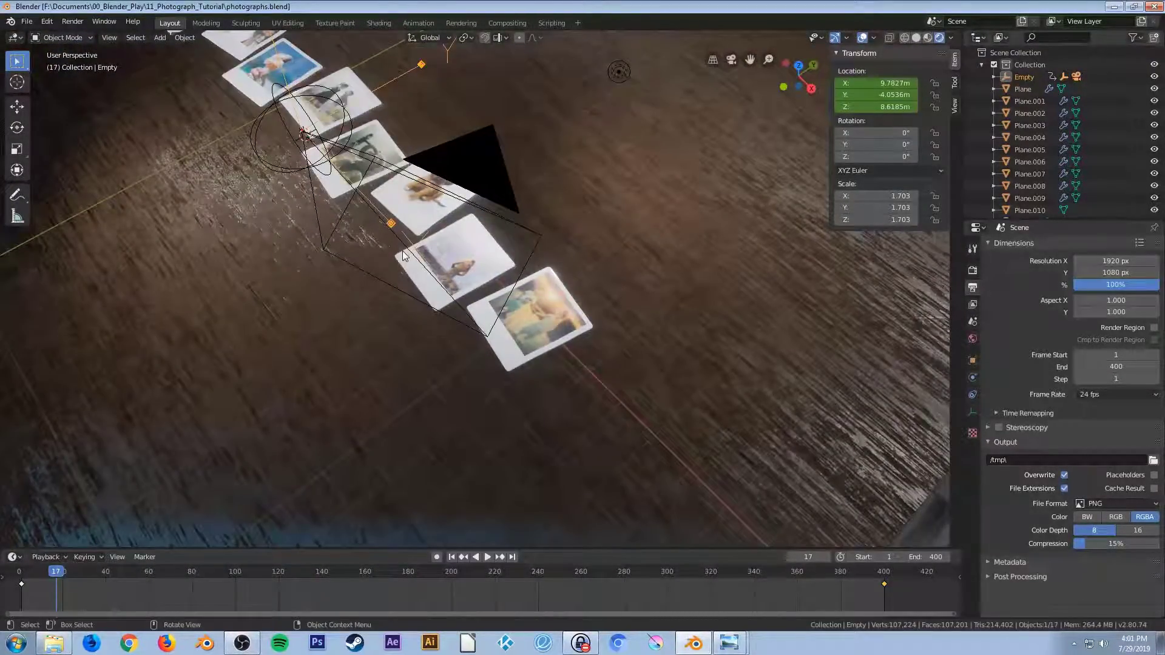
middle_drag(322, 210, 375, 115)
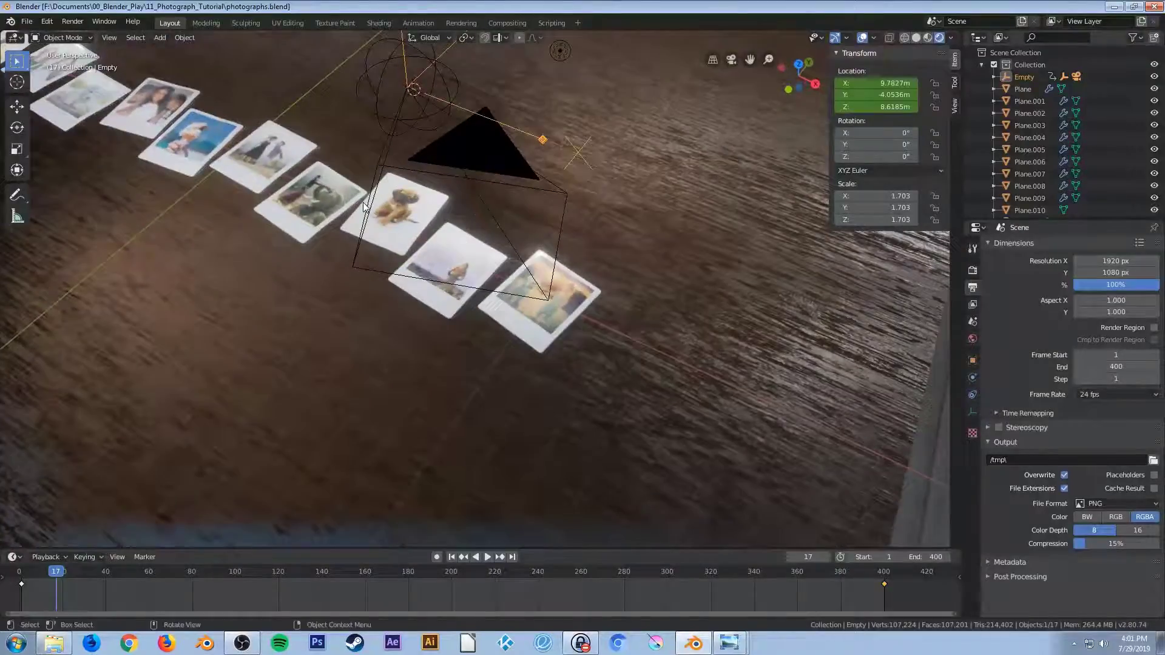
click(376, 107)
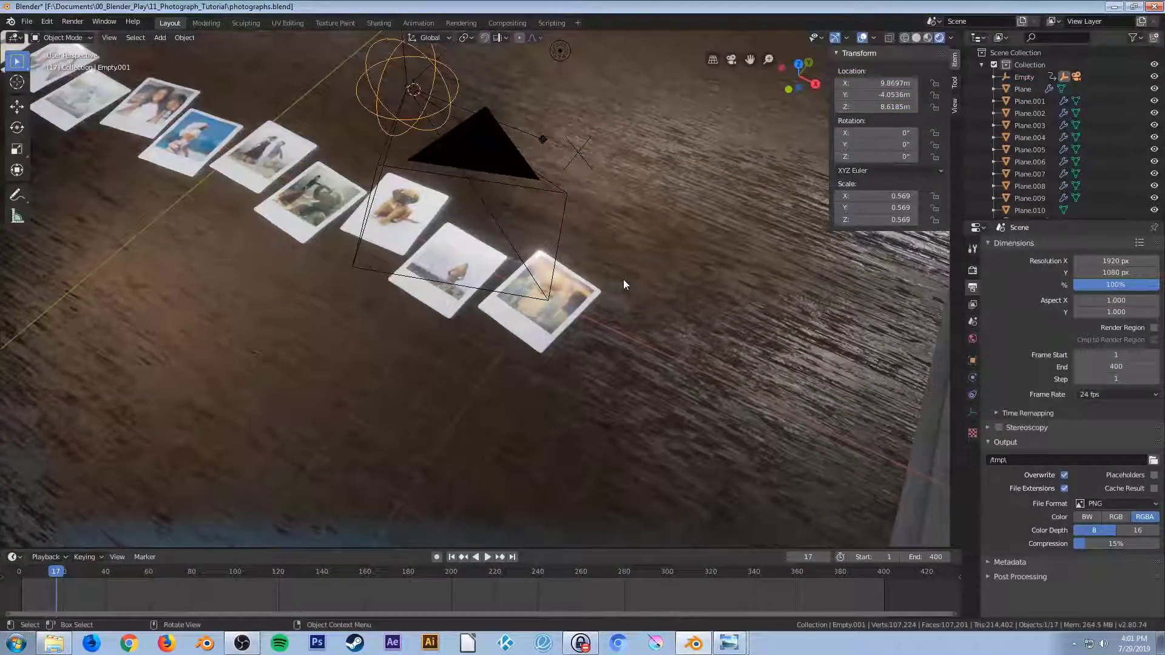
key(KP_9)
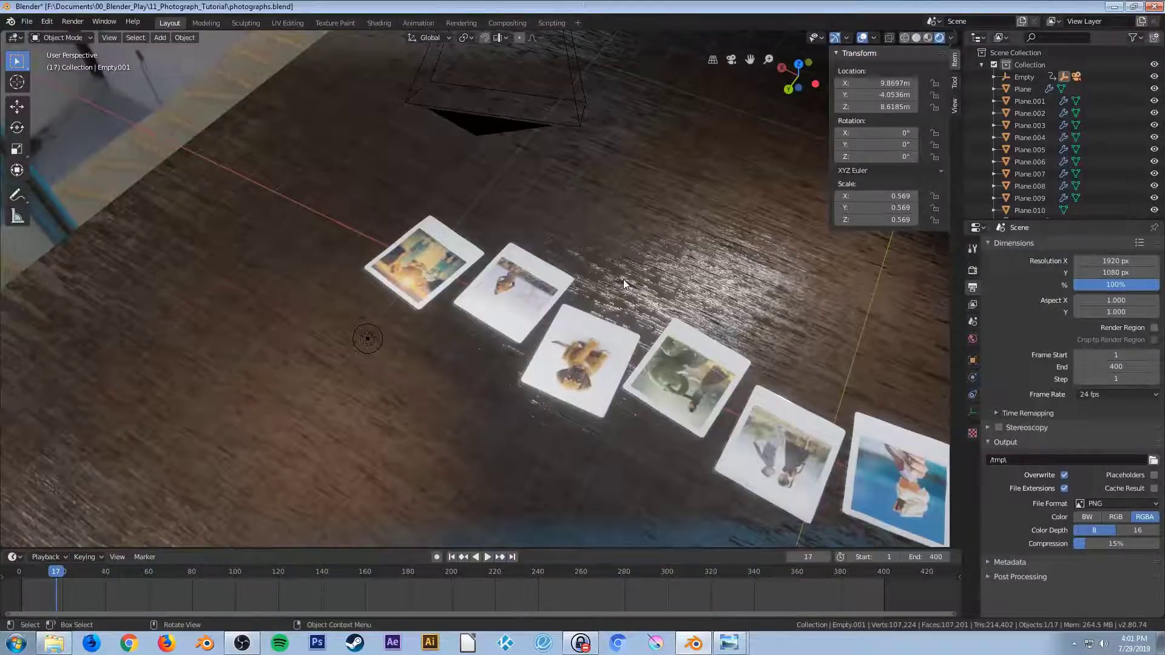
key(KP_0)
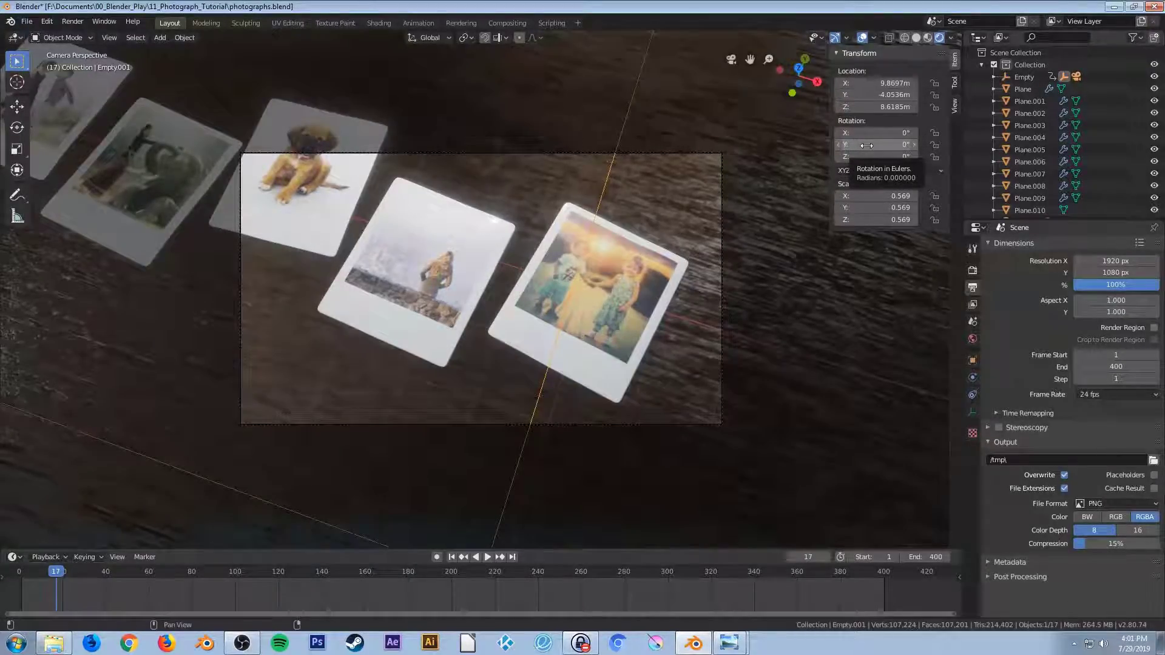
At frame 1, keyframe the sphere empty's rotation and tilt it to about X 4.3°, Y -5.8°, Z -1.8°
key(i)
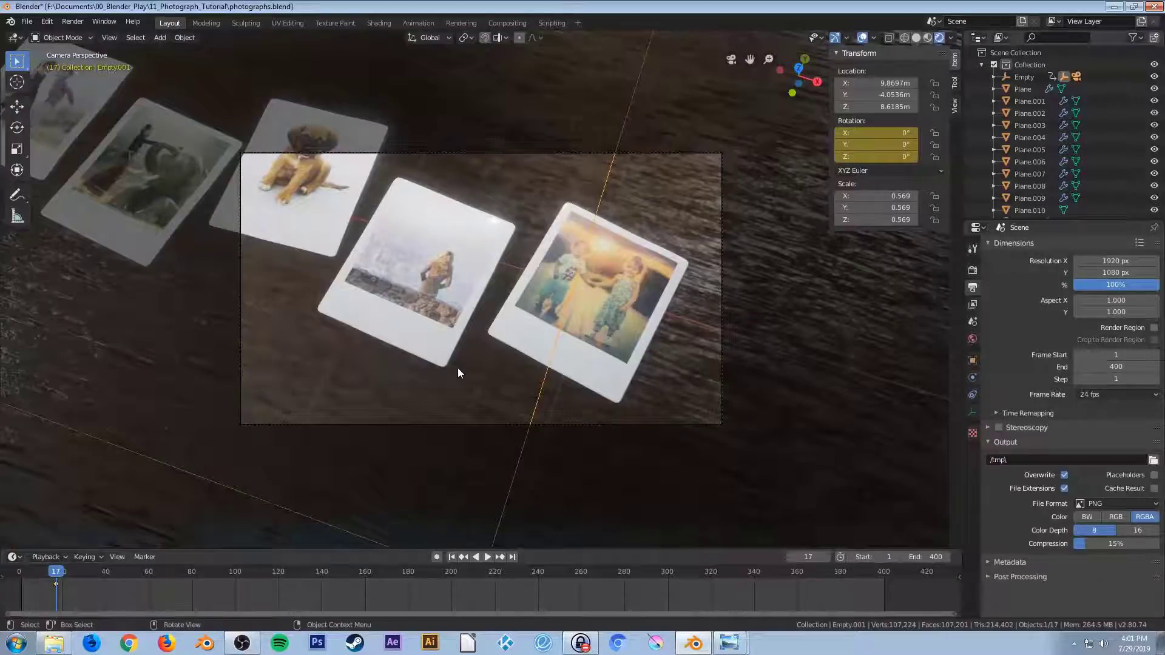
key(ctrl+z)
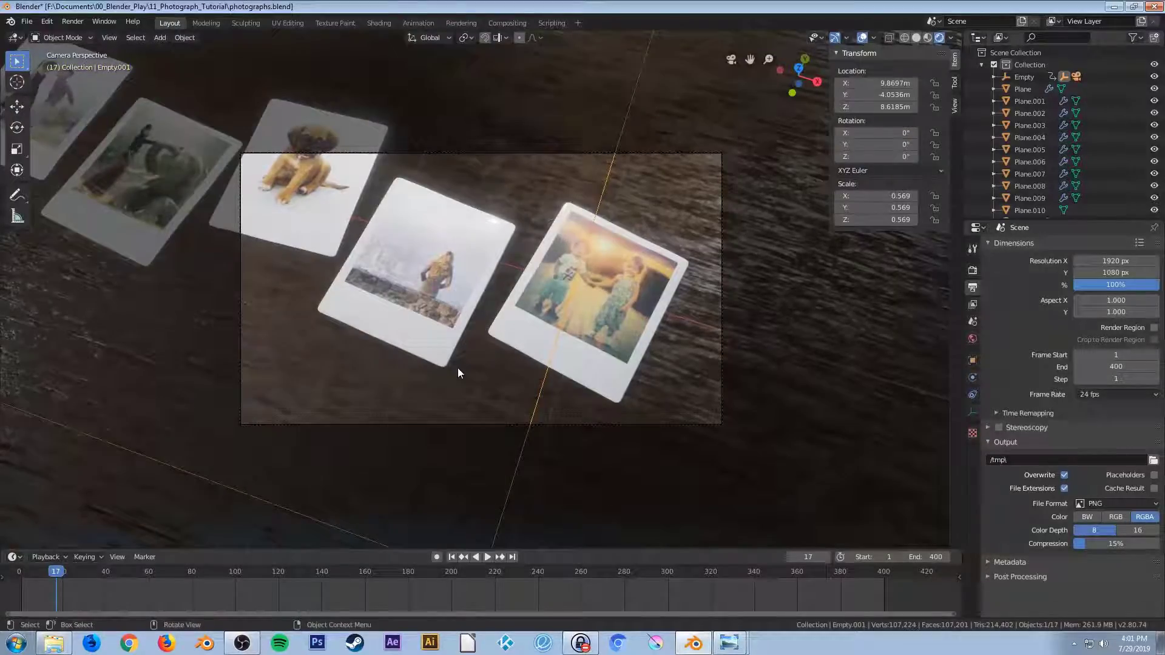
click(452, 557)
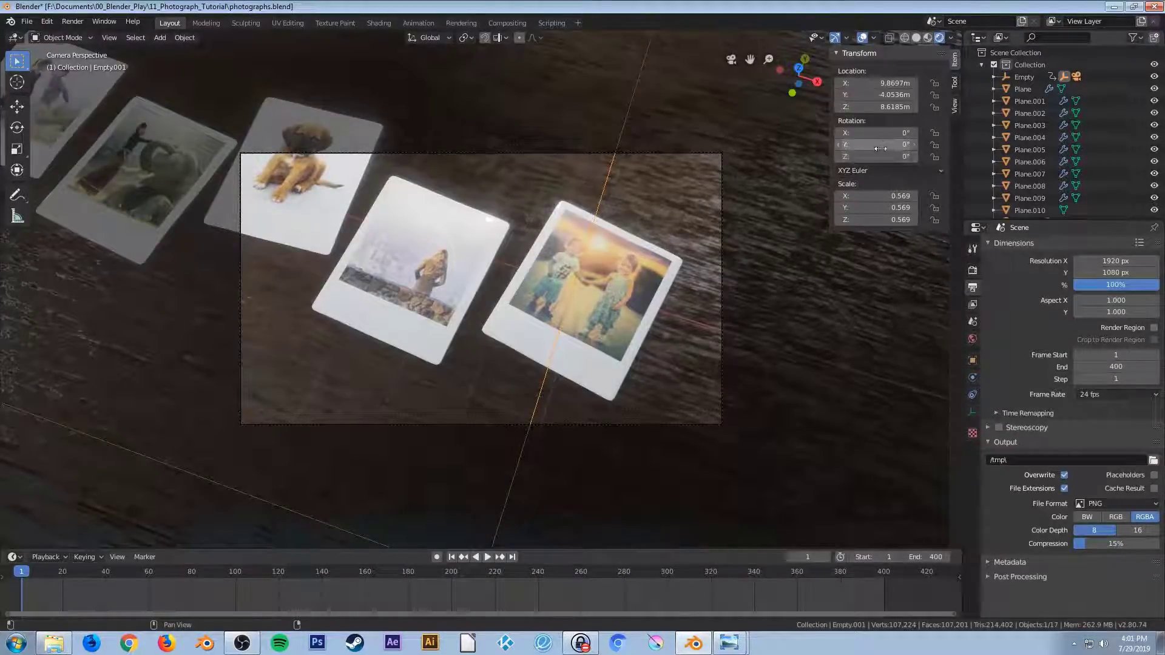
key(i)
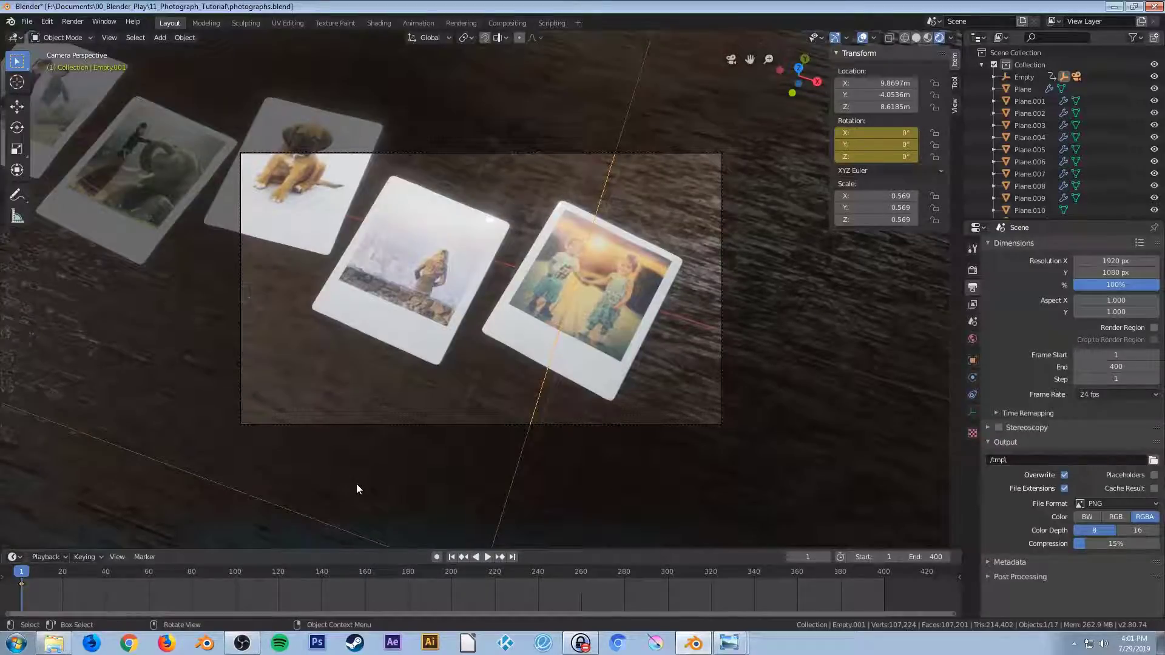
drag(862, 156, 892, 157)
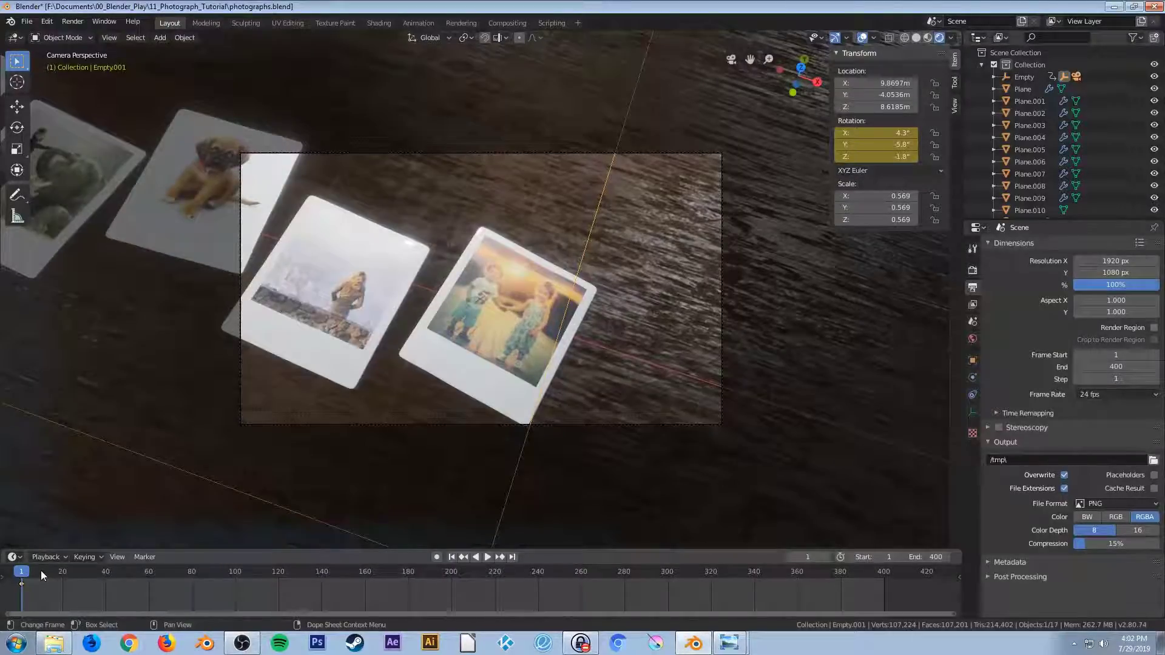
At frame 79, keyframe the sphere empty's rotation at about X -0.6°, Y -4.7°, Z -1.1°
key(space)
key(space)
drag(41, 575, 190, 573)
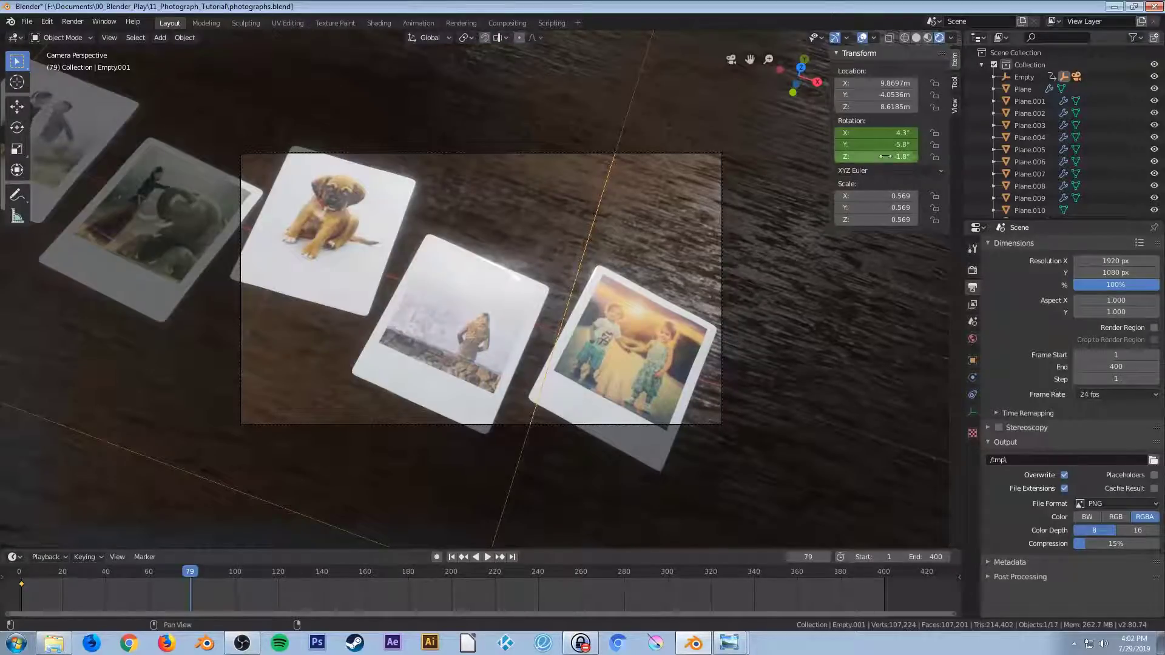
drag(877, 156, 900, 144)
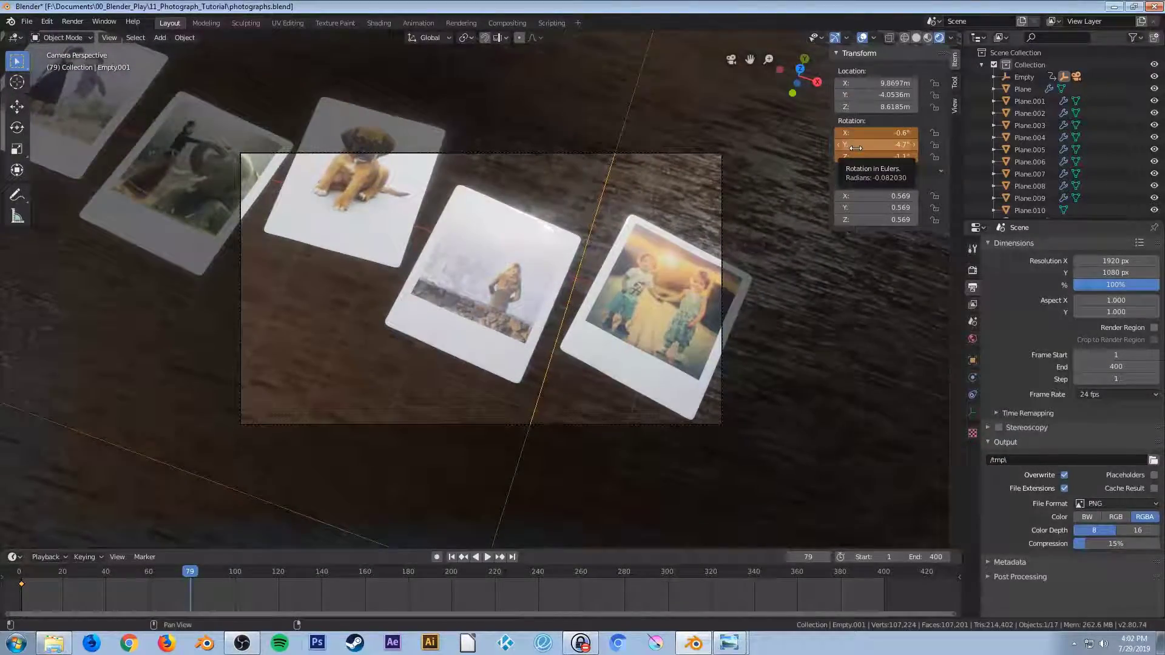
At frame 126, keyframe the sphere empty's rotation at about X 3.2°, Y -3.8°, Z 1.8°
drag(195, 574, 293, 575)
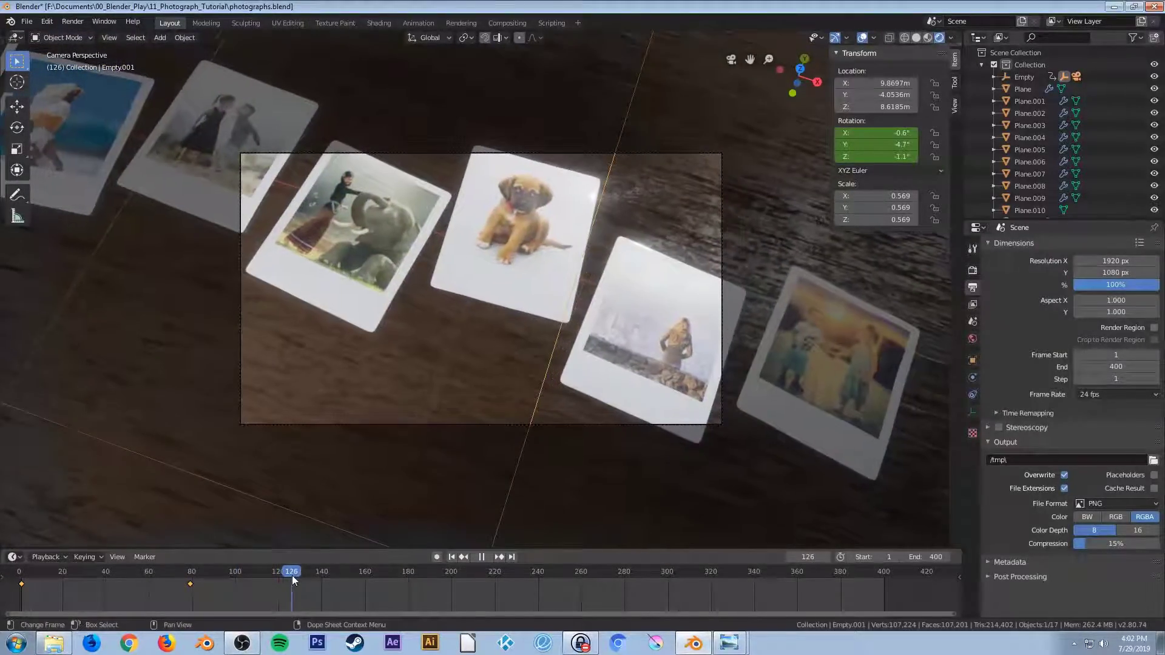
drag(889, 157, 867, 133)
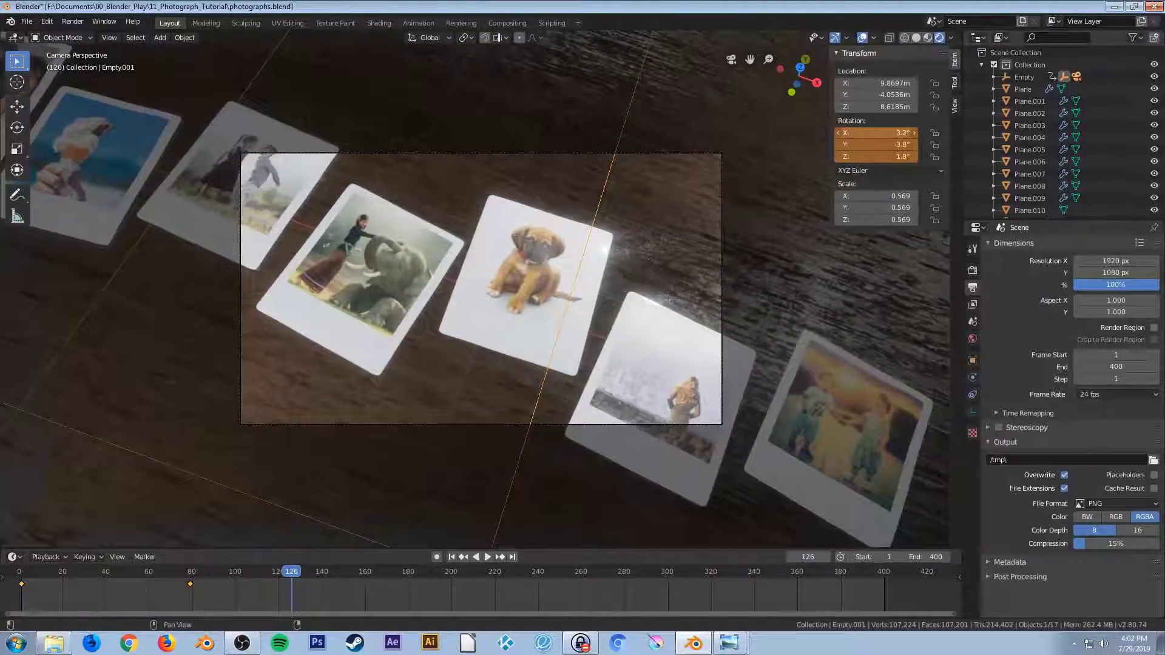
key(i)
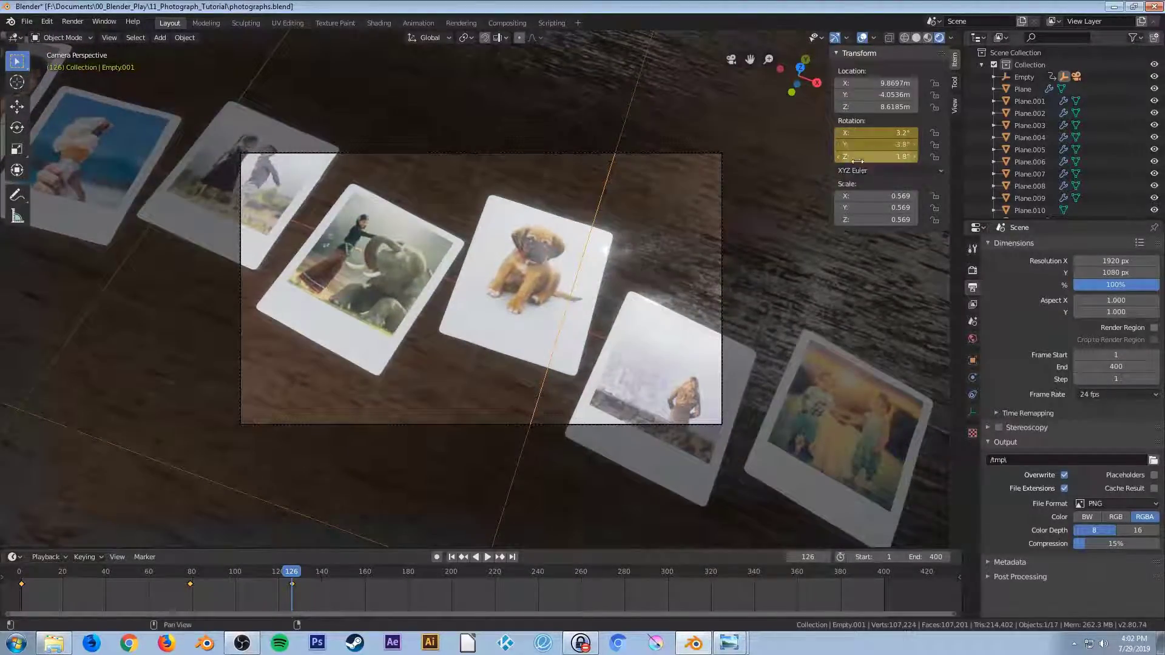
At frame 165, keyframe the sphere empty's rotation at about X -0.2°, Y -6.1°, Z -0.6°
key(space)
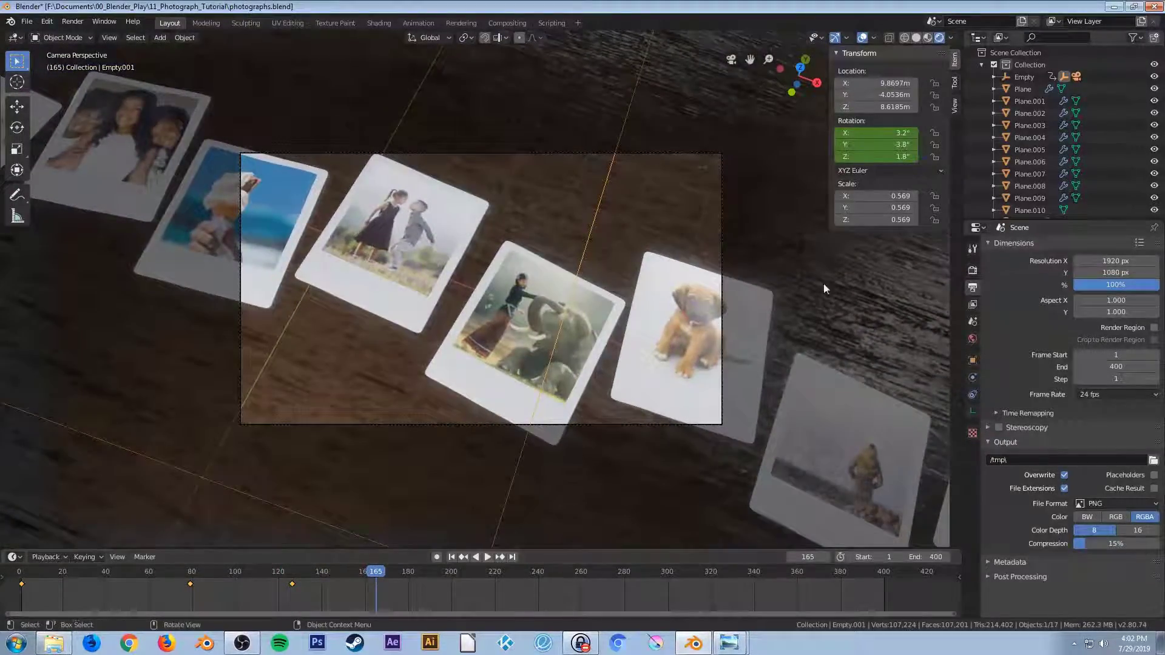
drag(880, 158, 858, 132)
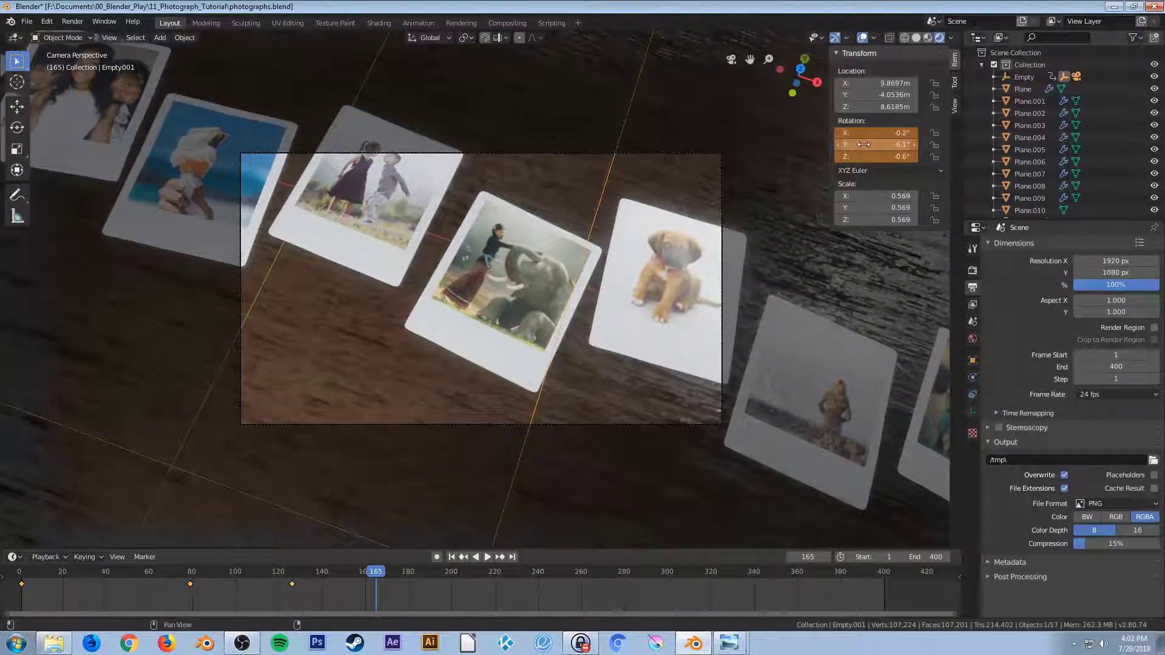
key(i)
At frame 214, keyframe the sphere empty's rotation at about X 3.9°, Y -1.5°, Z 1.1°
key(space)
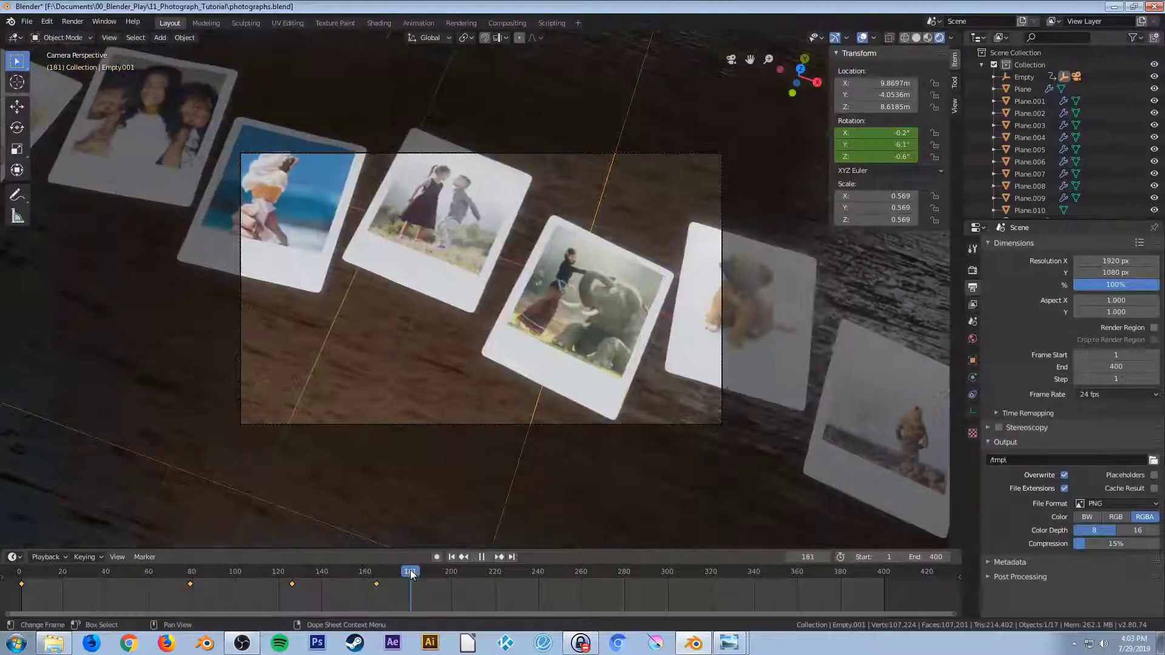
key(space)
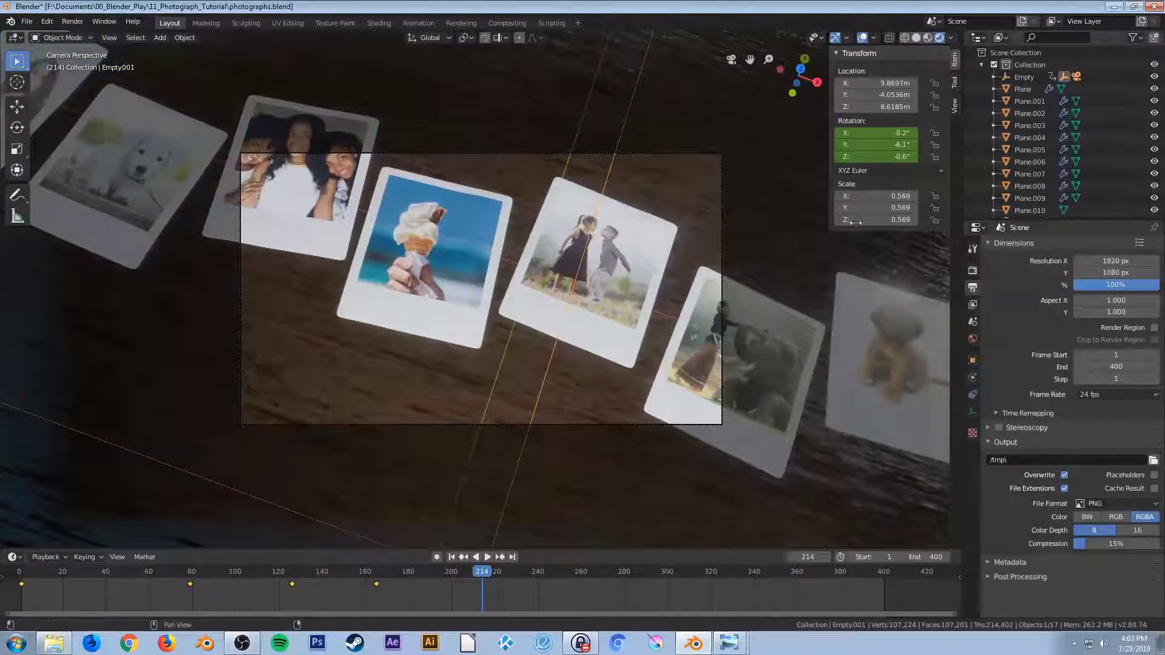
drag(864, 157, 893, 144)
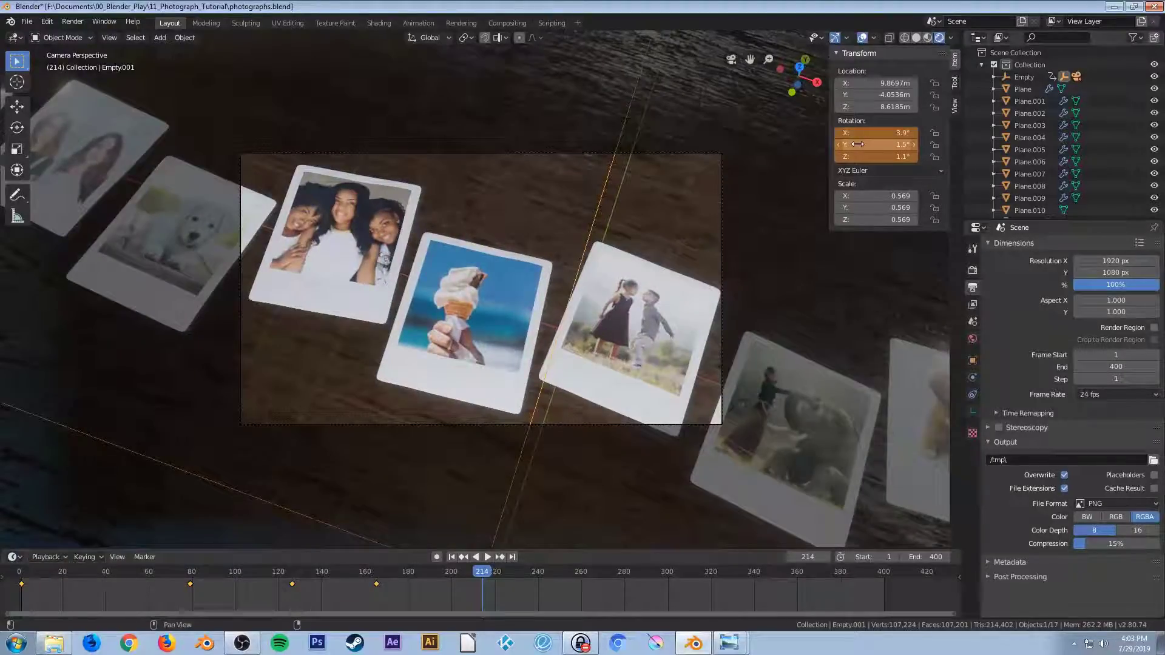
At frame 267, keyframe the sphere empty's rotation at about X -0.3°, Y -3.1°, Z -1.1°
drag(488, 572, 598, 570)
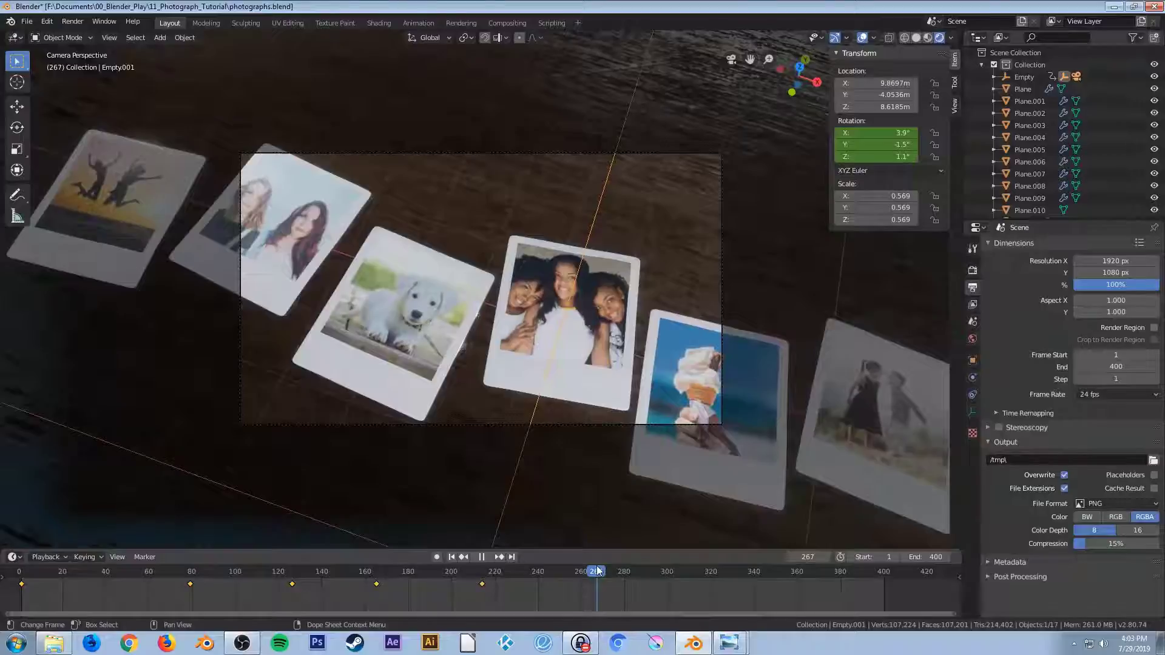
mouse_move(875, 156)
mouse_down()
mouse_move(858, 157)
mouse_move(883, 135)
mouse_move(874, 142)
mouse_up()
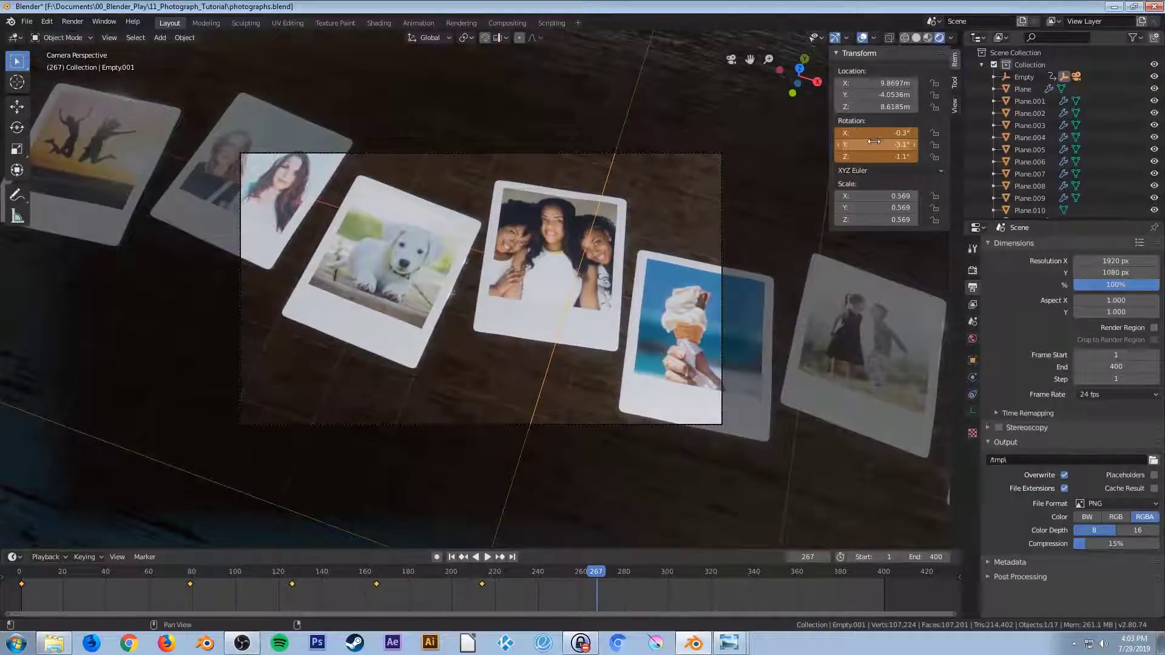
key(i)
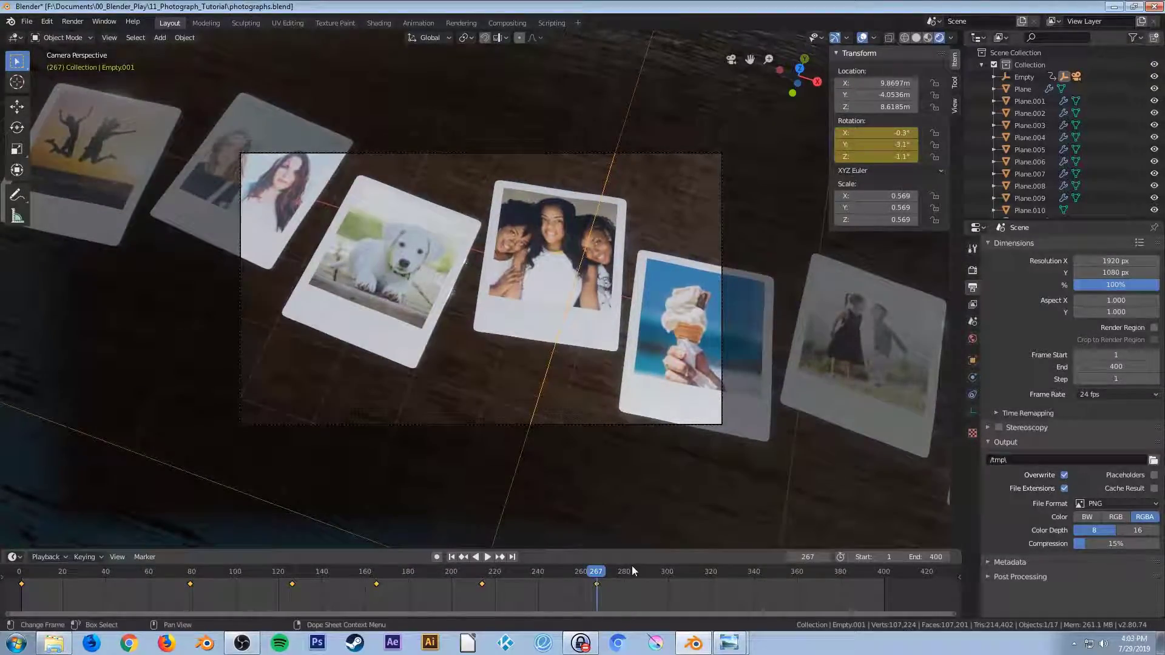
At frame 333, keyframe the sphere empty's rotation at about X 2°, Y 3.4°, Z 3.5°
drag(635, 570, 741, 577)
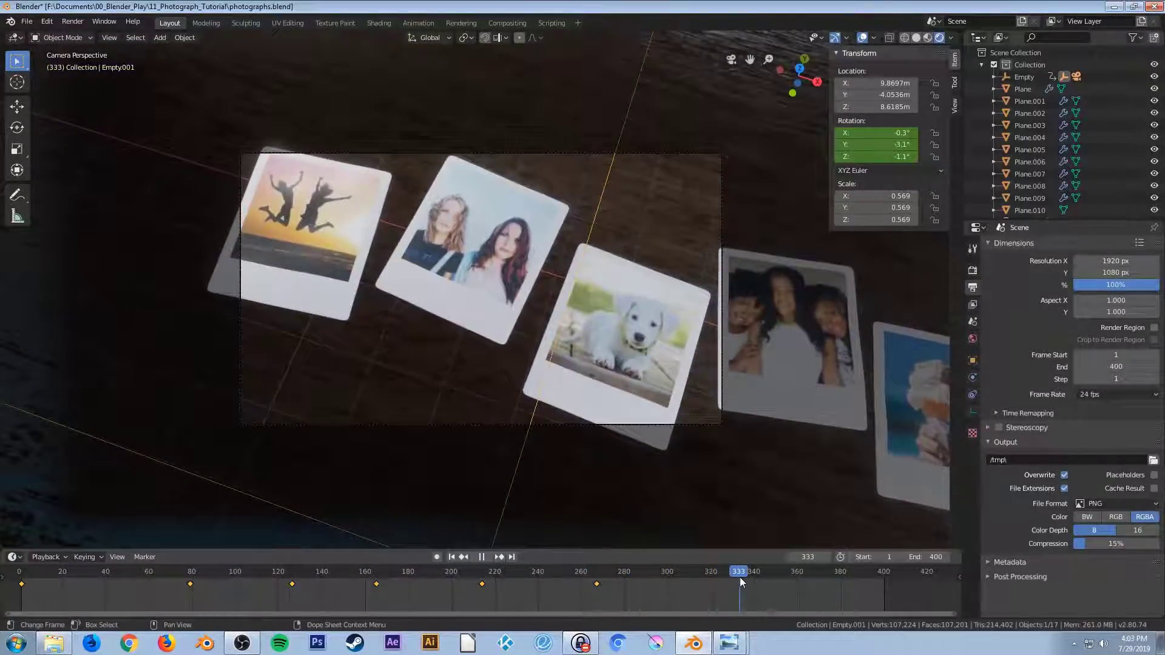
drag(868, 156, 881, 133)
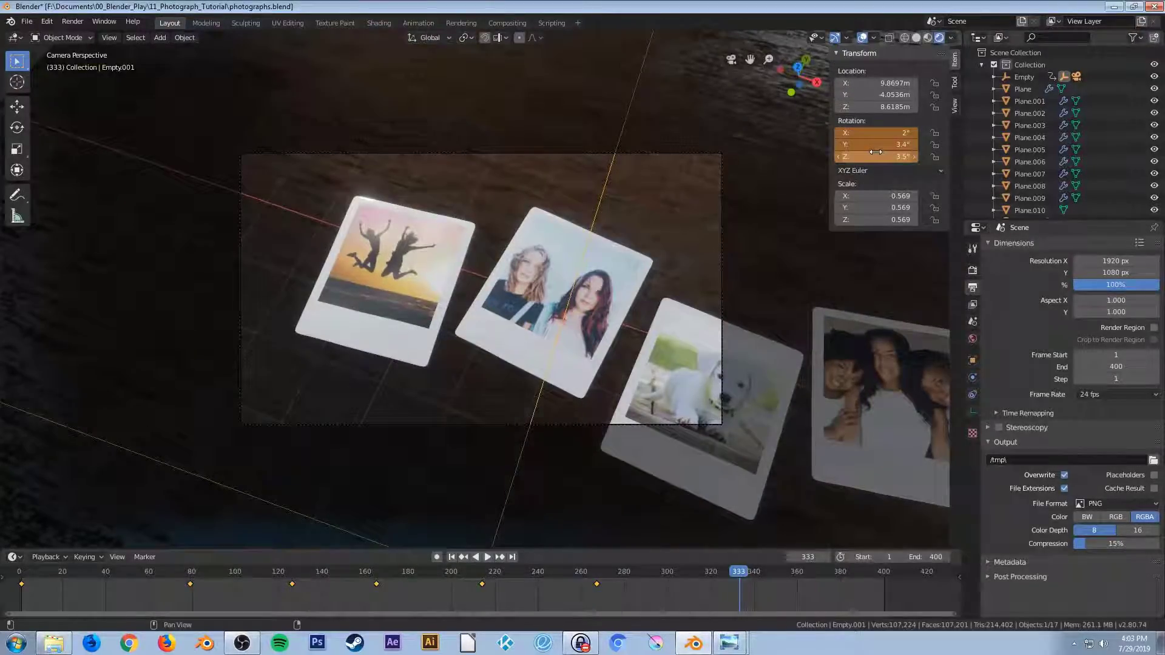
key(i)
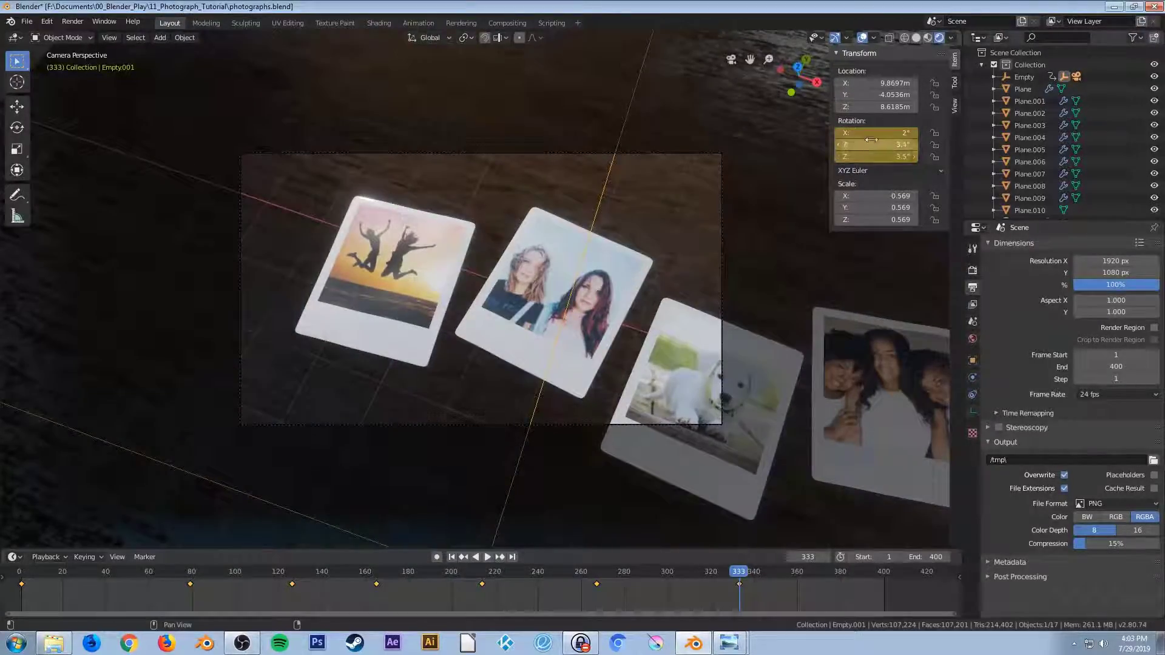
Play the animation from the first frame to review the camera's tilting motion along the photographs
click(452, 557)
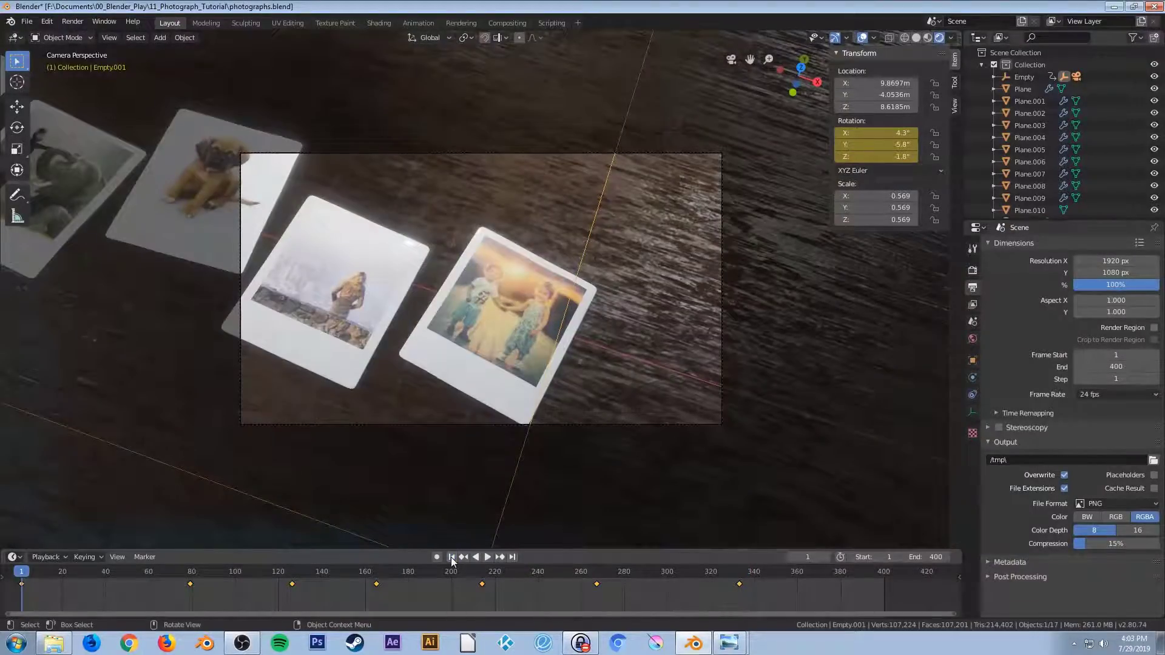
key(space)
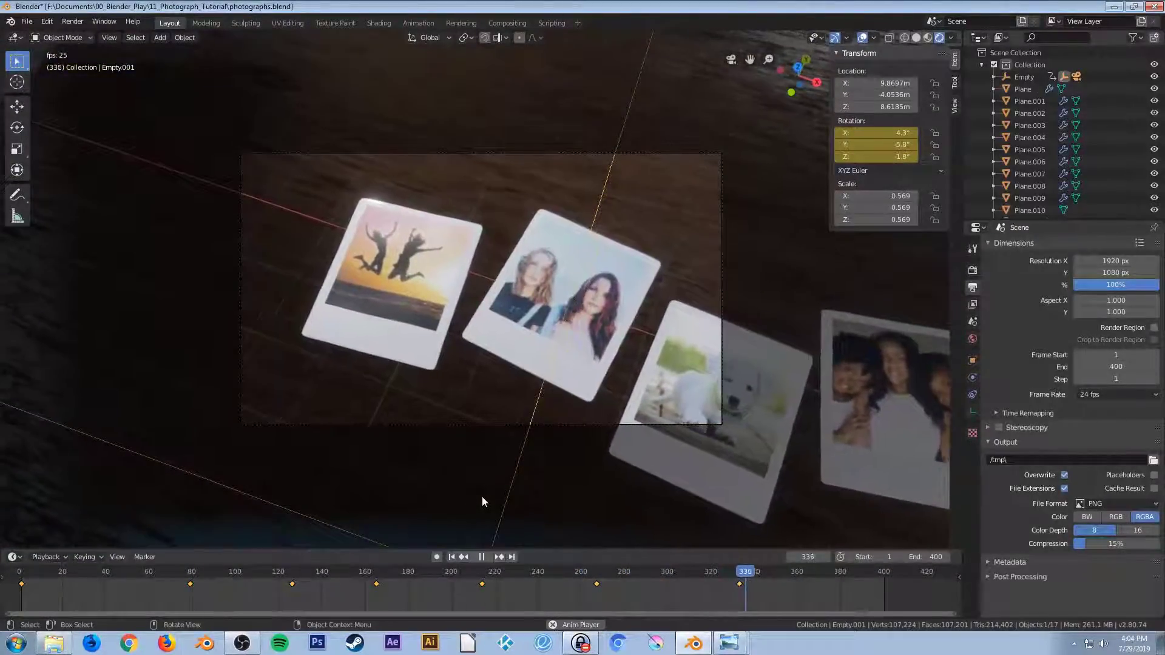
key(space)
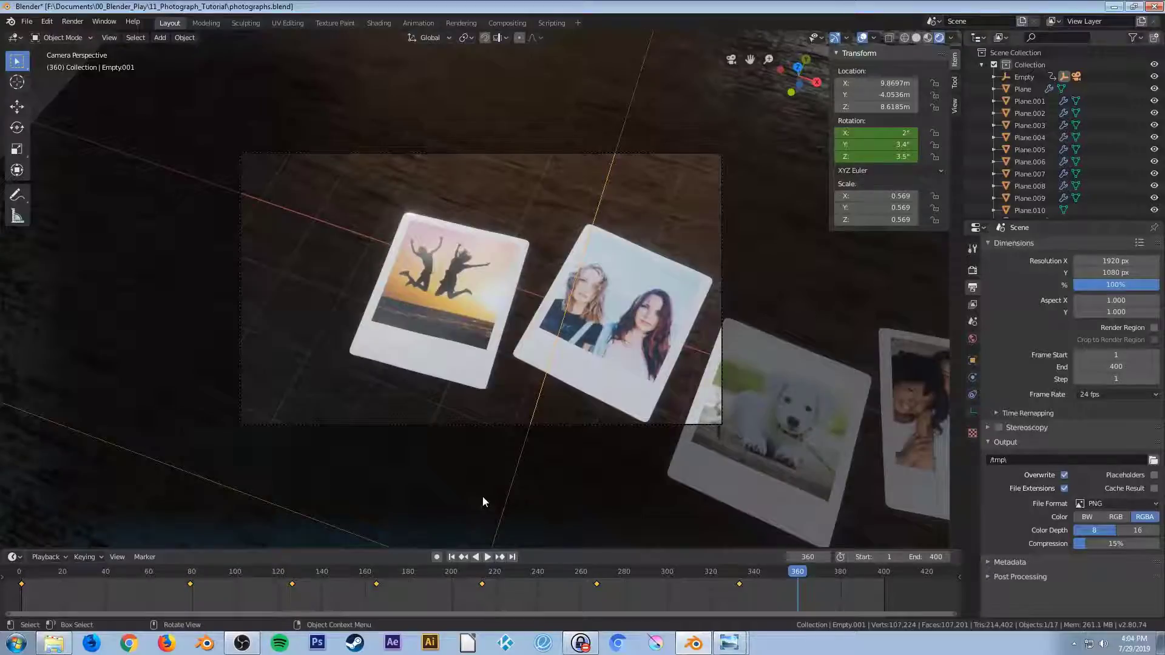
Select the camera and keyframe its focal length of 50 mm at frame 1
click(241, 421)
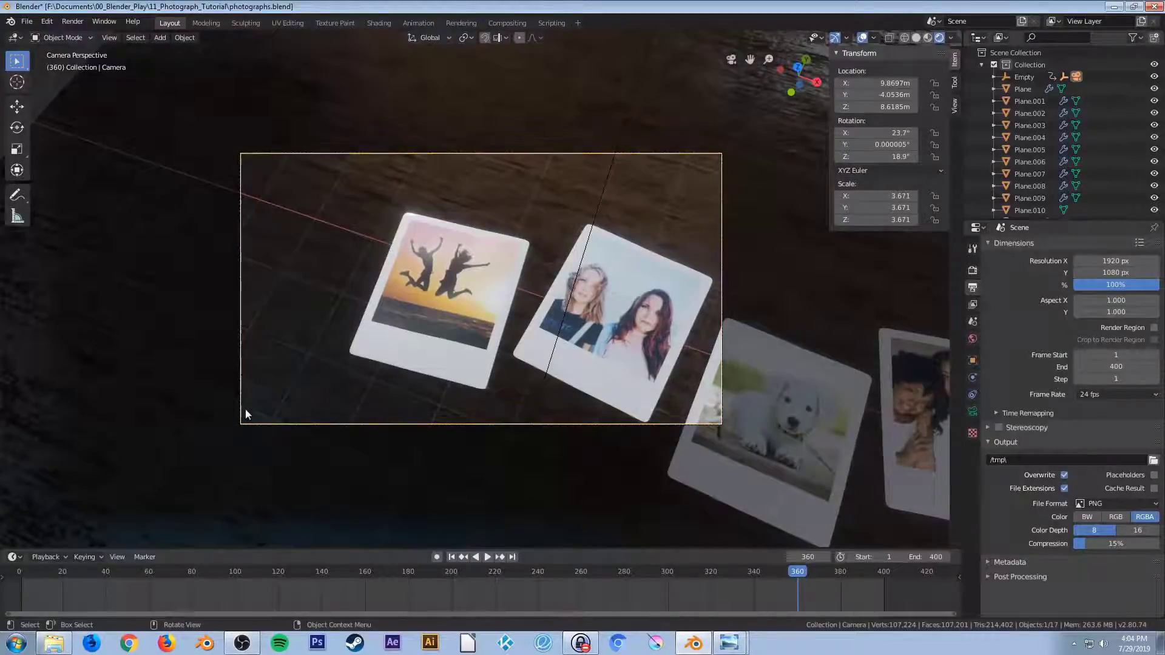
click(452, 558)
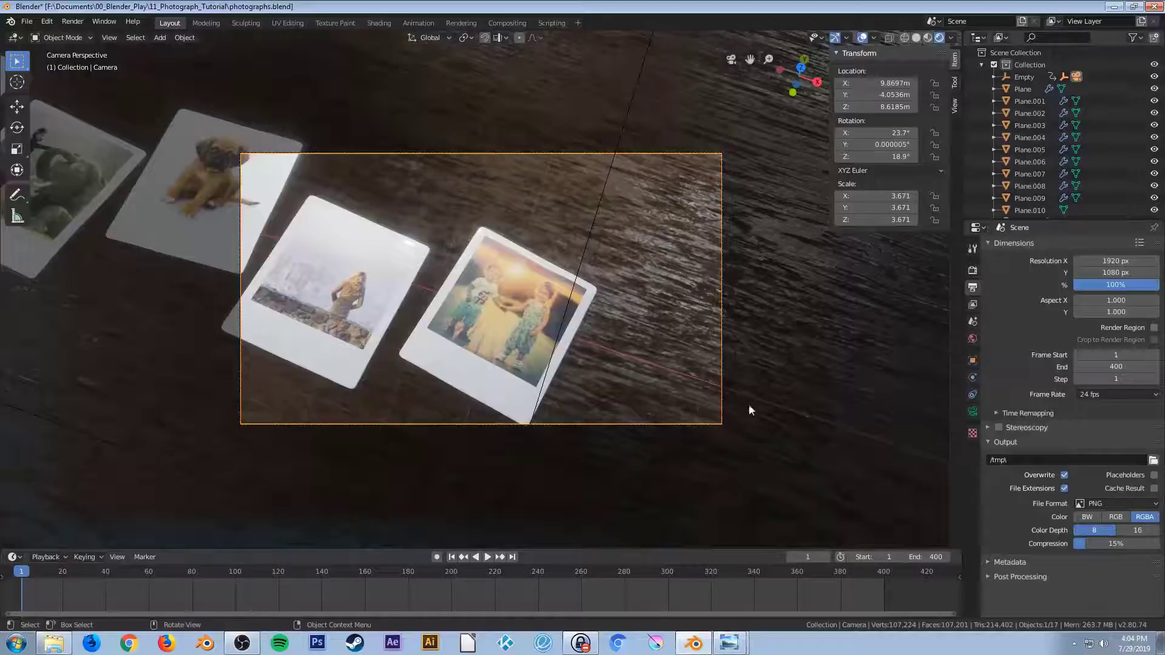
click(972, 413)
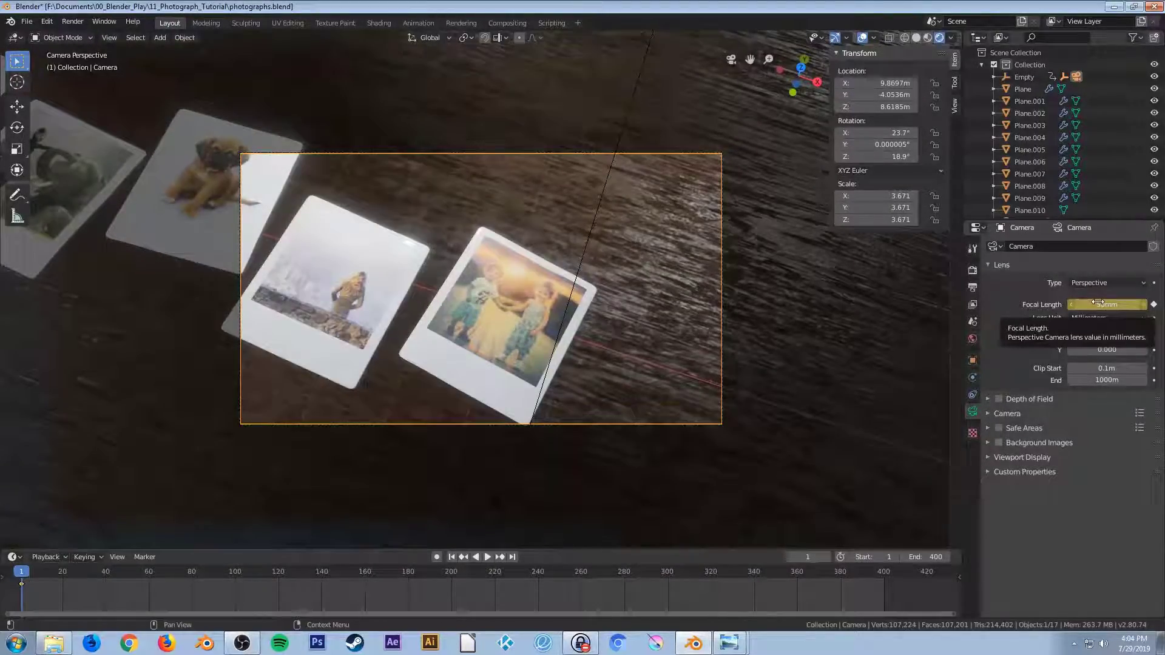
At frame 71, set the camera's focal length to about 72 mm and keyframe it
drag(38, 591, 90, 596)
key(space)
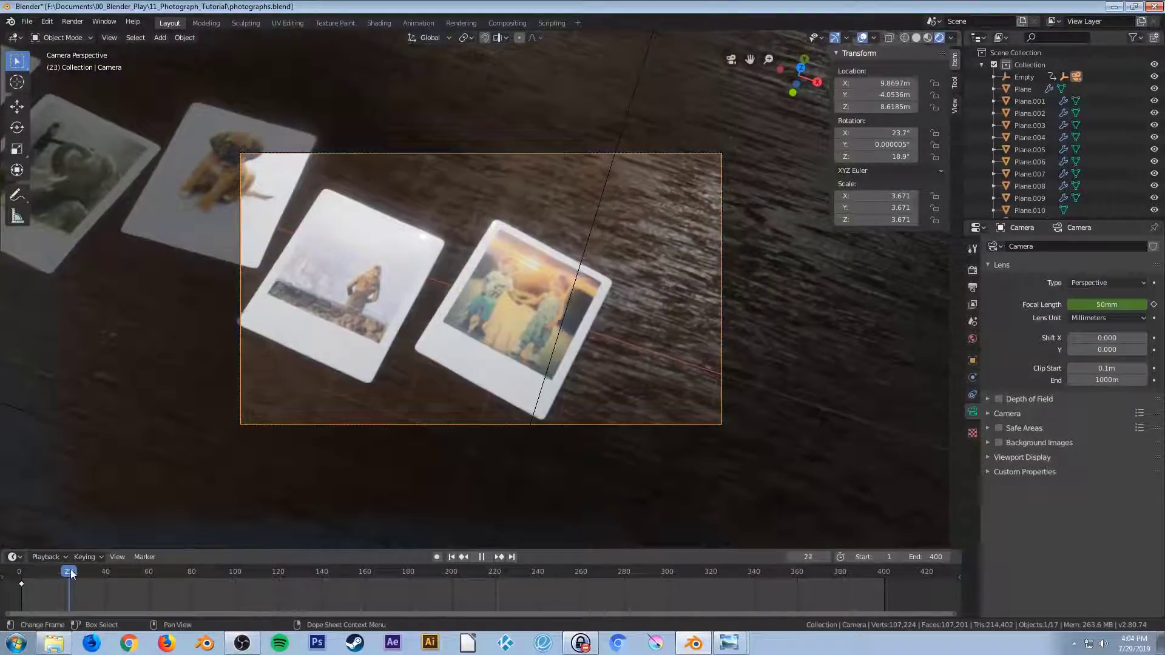
key(space)
drag(1099, 305, 1114, 305)
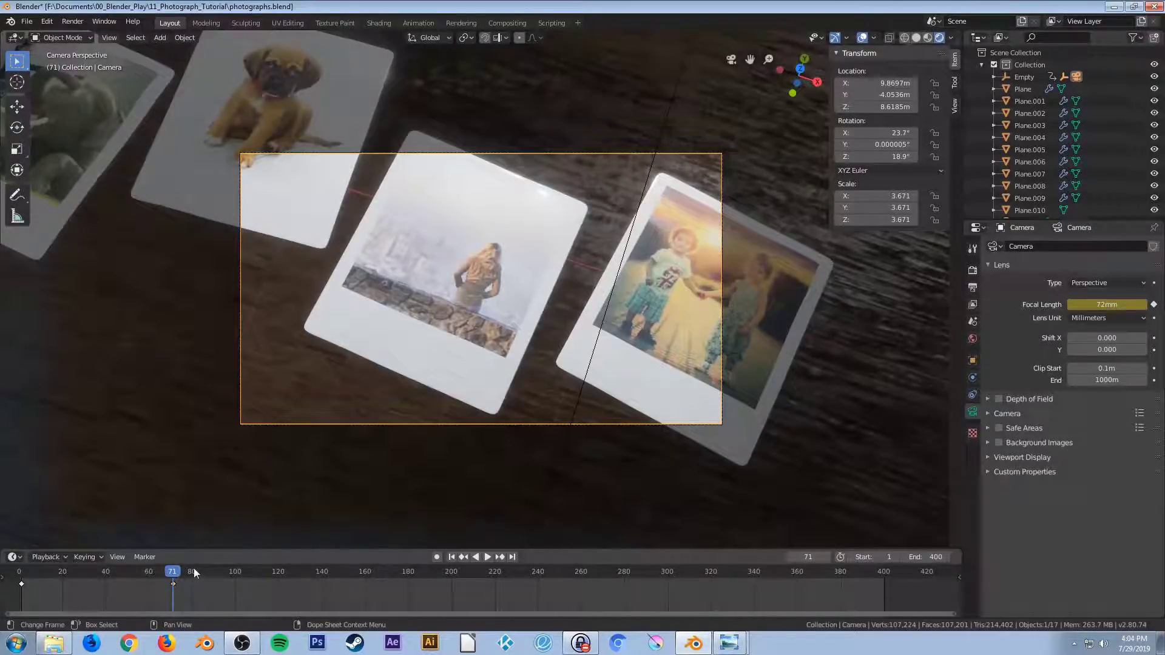
At frame 129, set the camera's focal length to 50 mm and keyframe it
key(space)
drag(246, 564, 299, 563)
key(space)
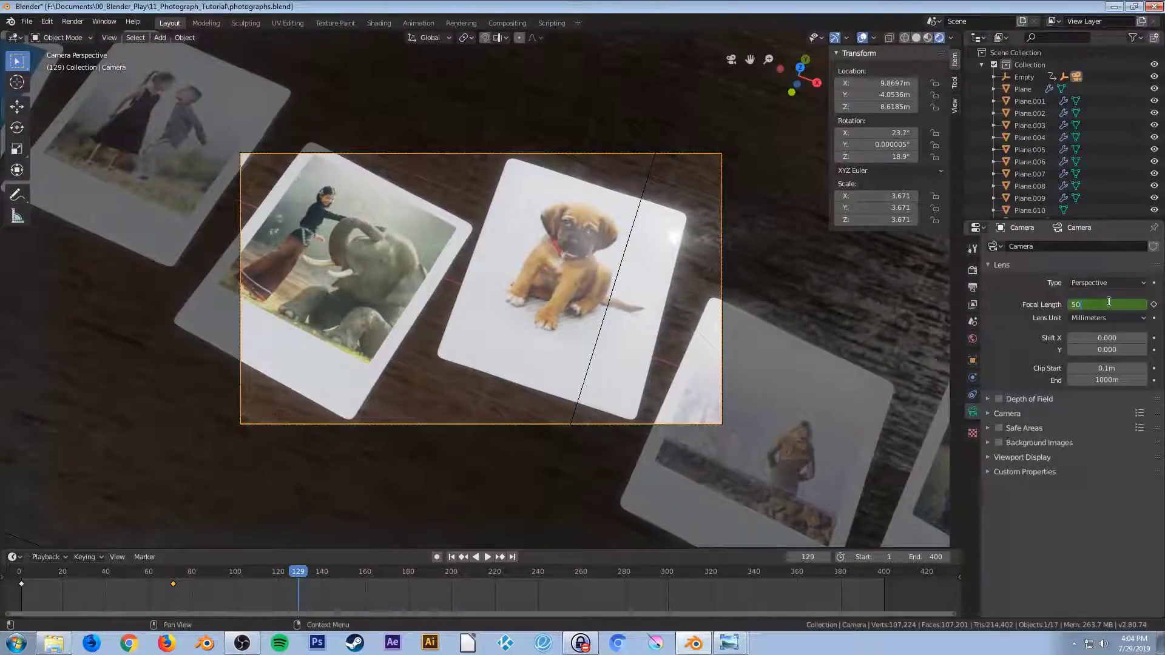
key(Return)
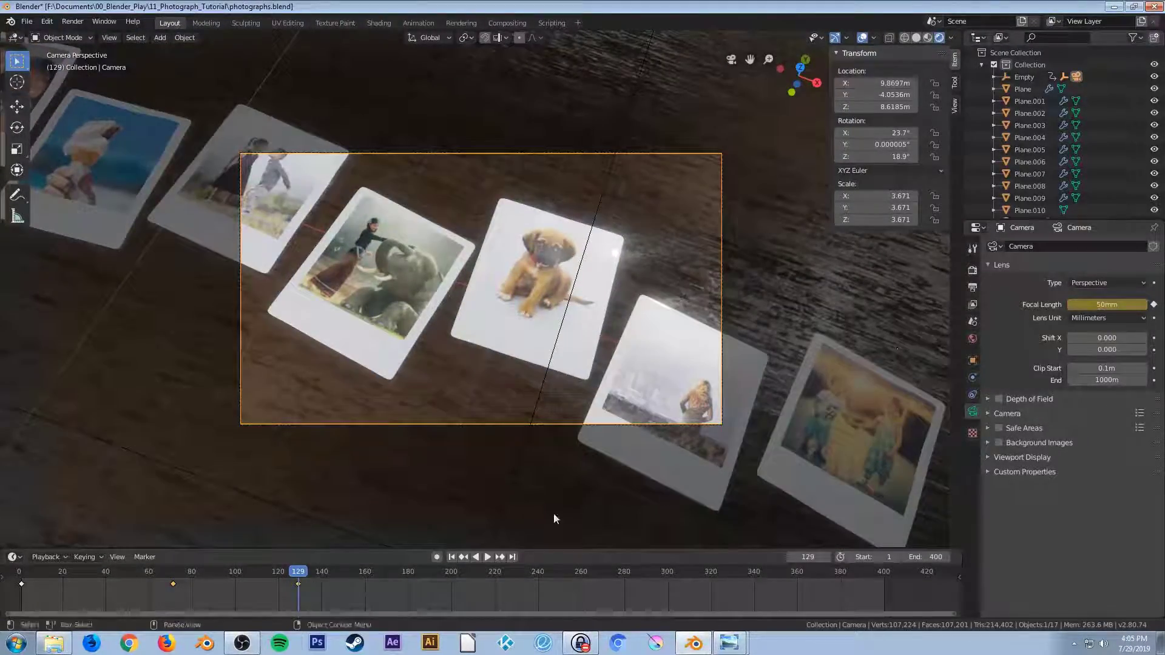
Play the animation from the first frame, and shift the camera's frame 129 focal-length keyframe to about frame 176
click(453, 557)
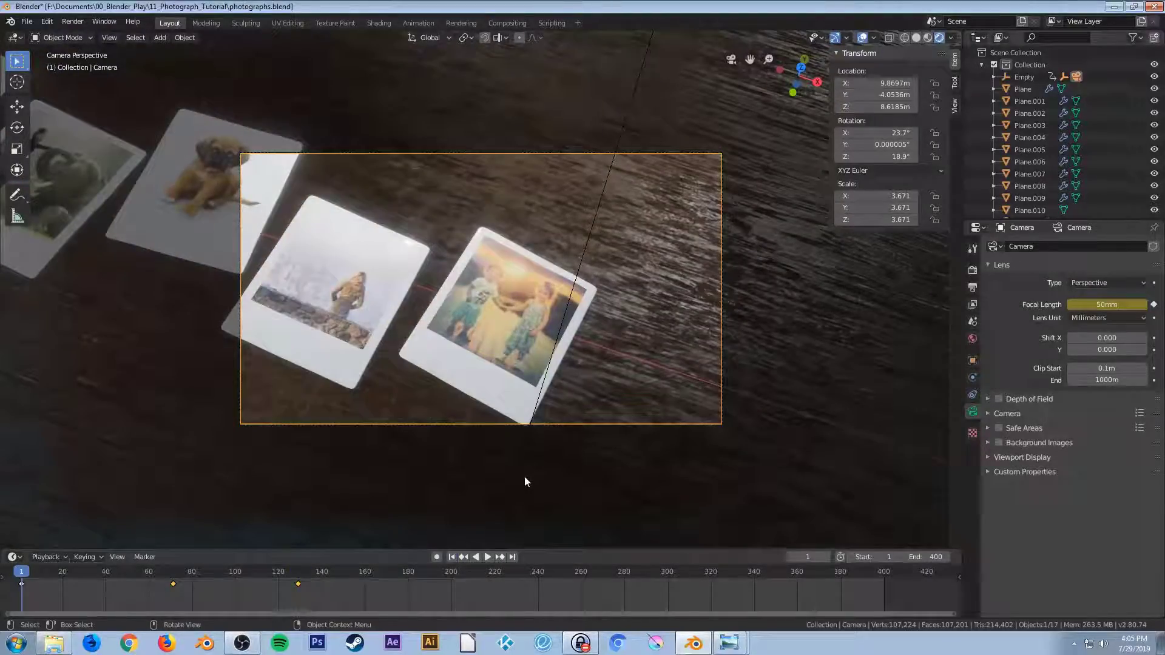
key(space)
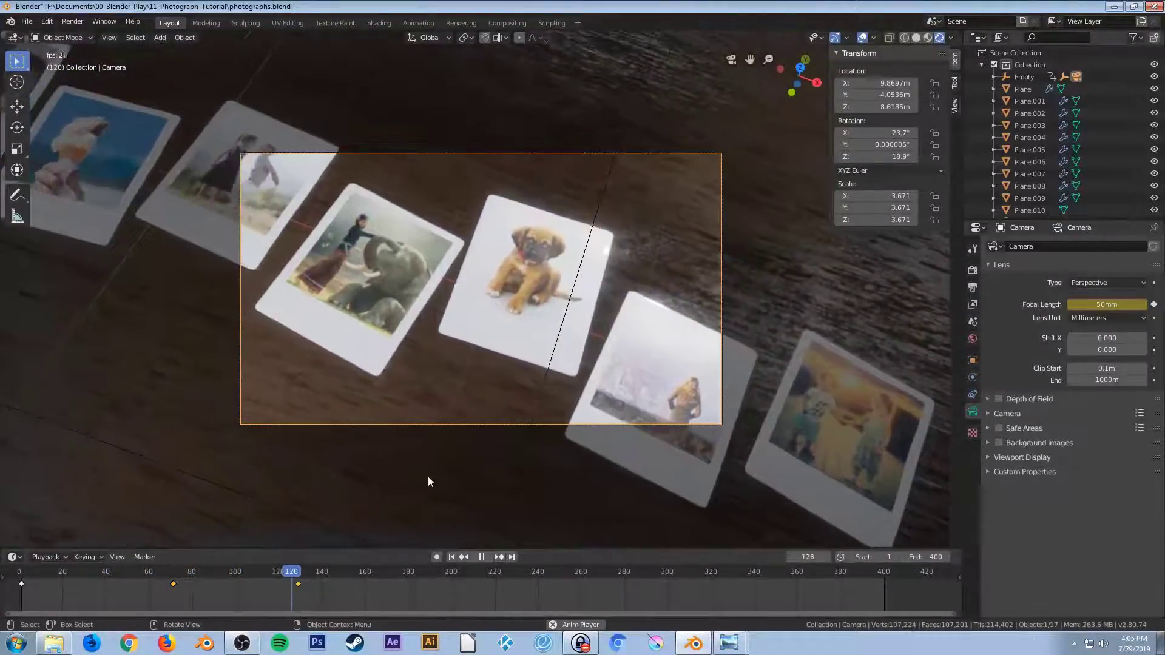
key(space)
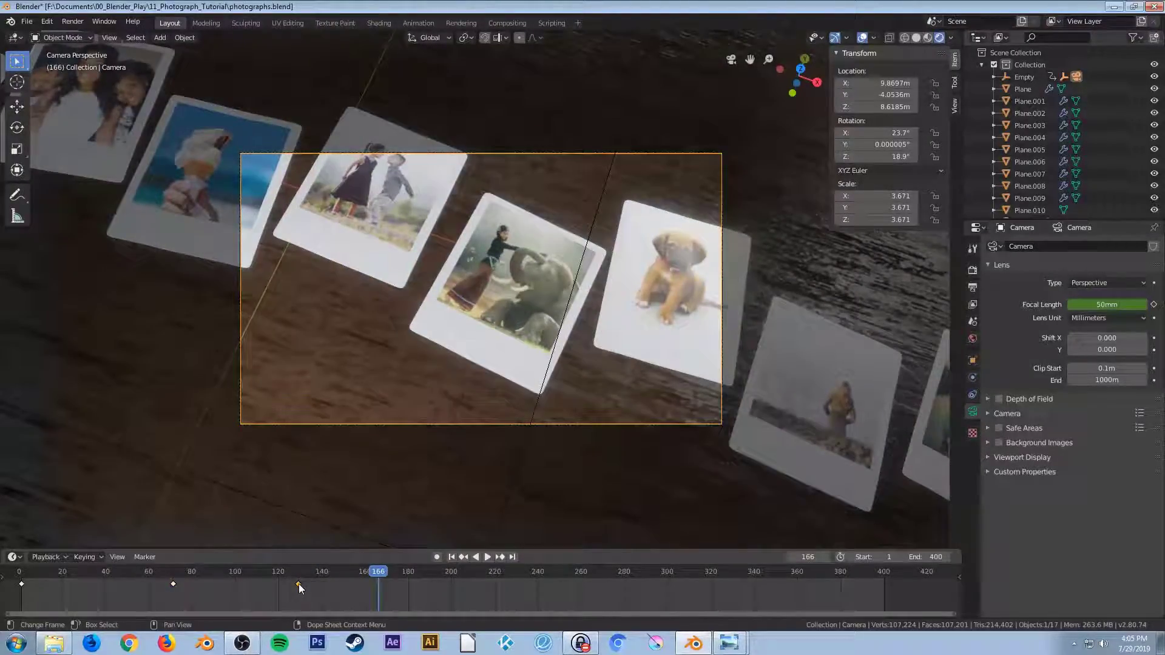
drag(298, 584, 401, 568)
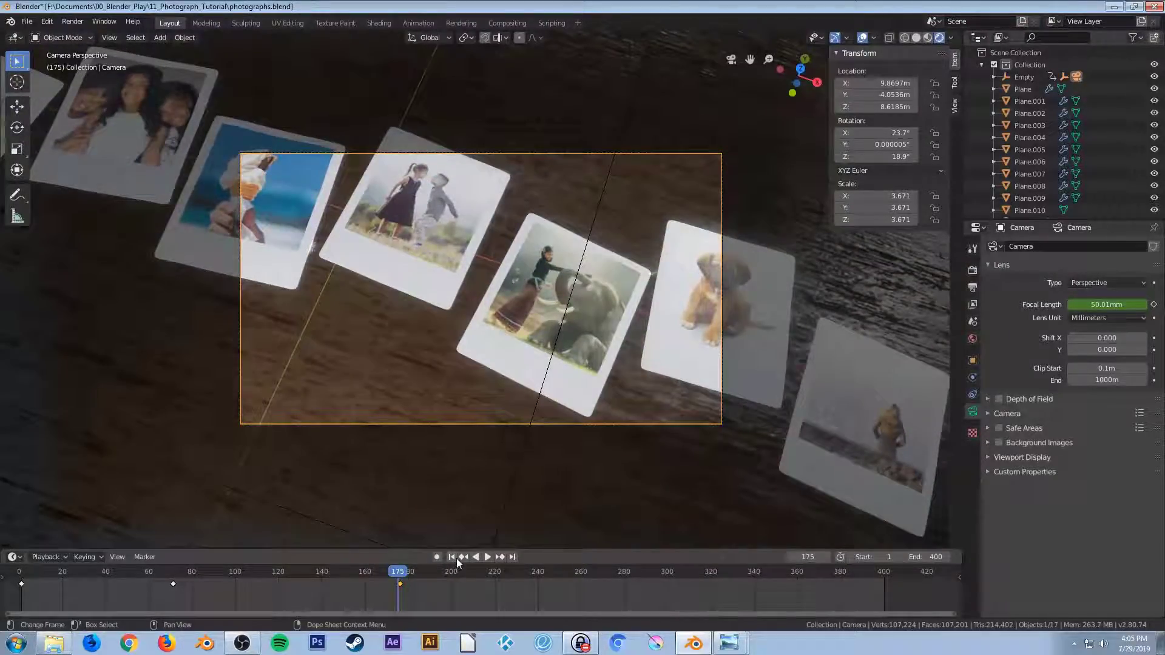
Play the animation from the first frame to review the pace of the camera's zoom
click(453, 557)
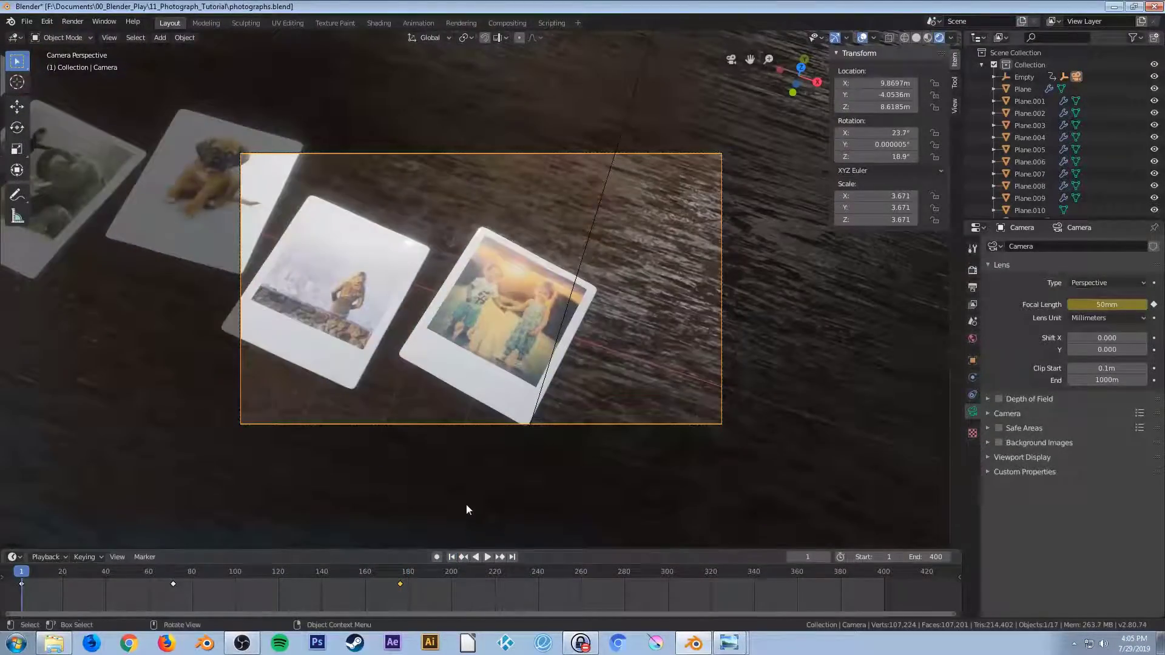
key(space)
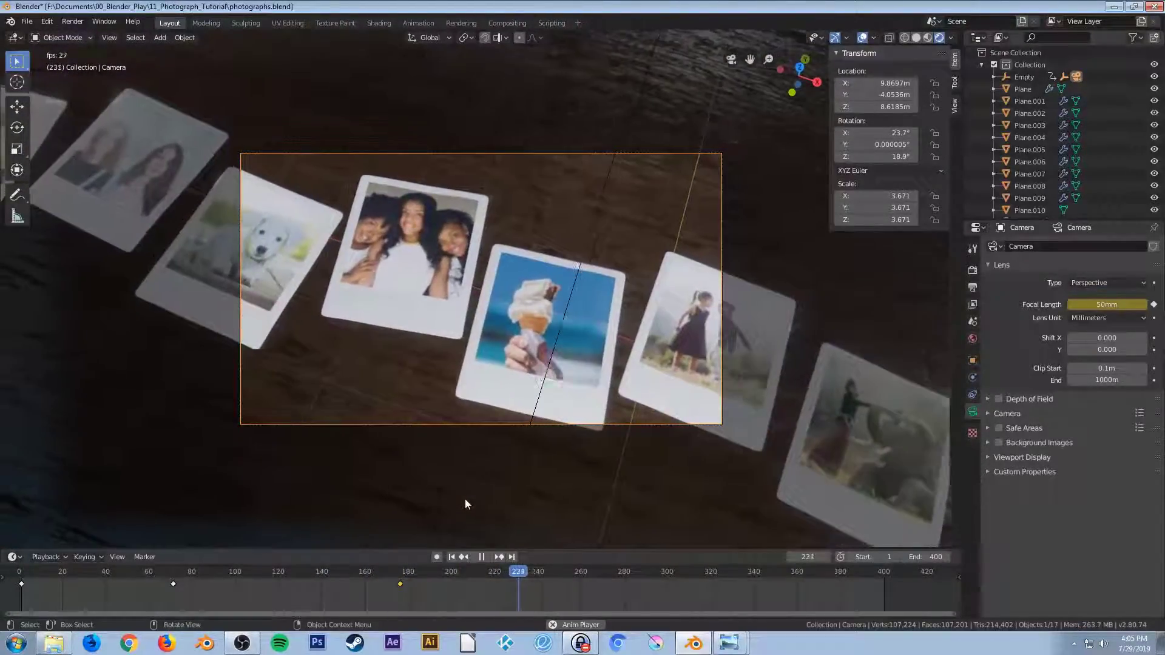
key(space)
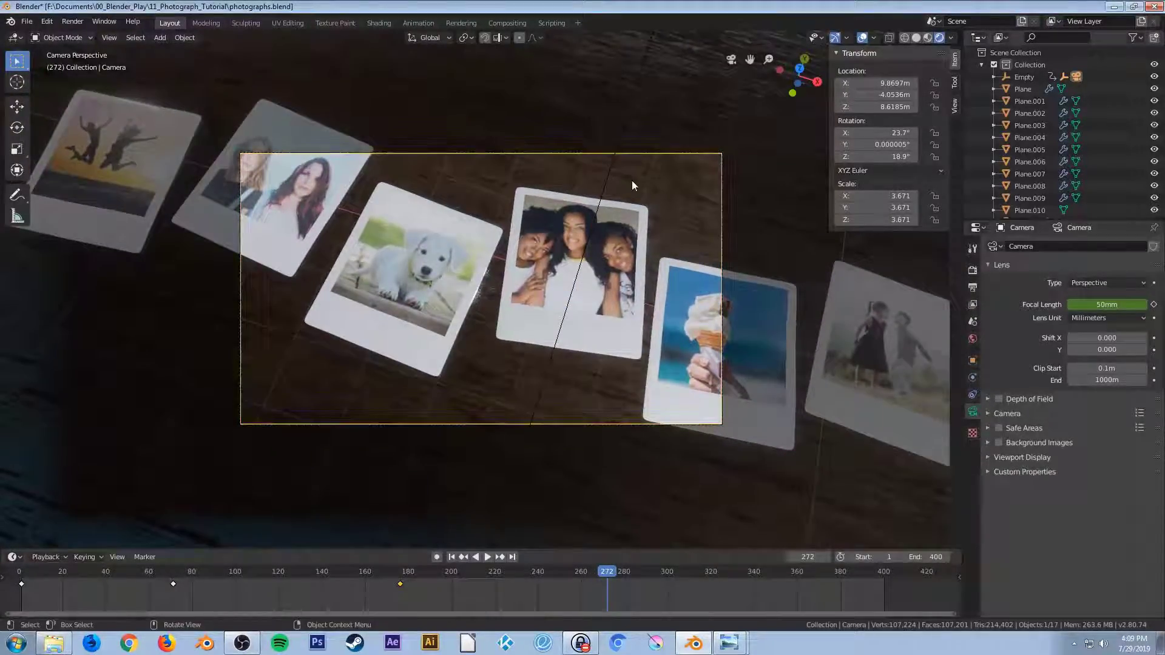
Select the arrows empty that carries the camera and set the scene's end frame to 600
middle_drag(490, 409, 517, 368)
scroll(540, 389, down, 3)
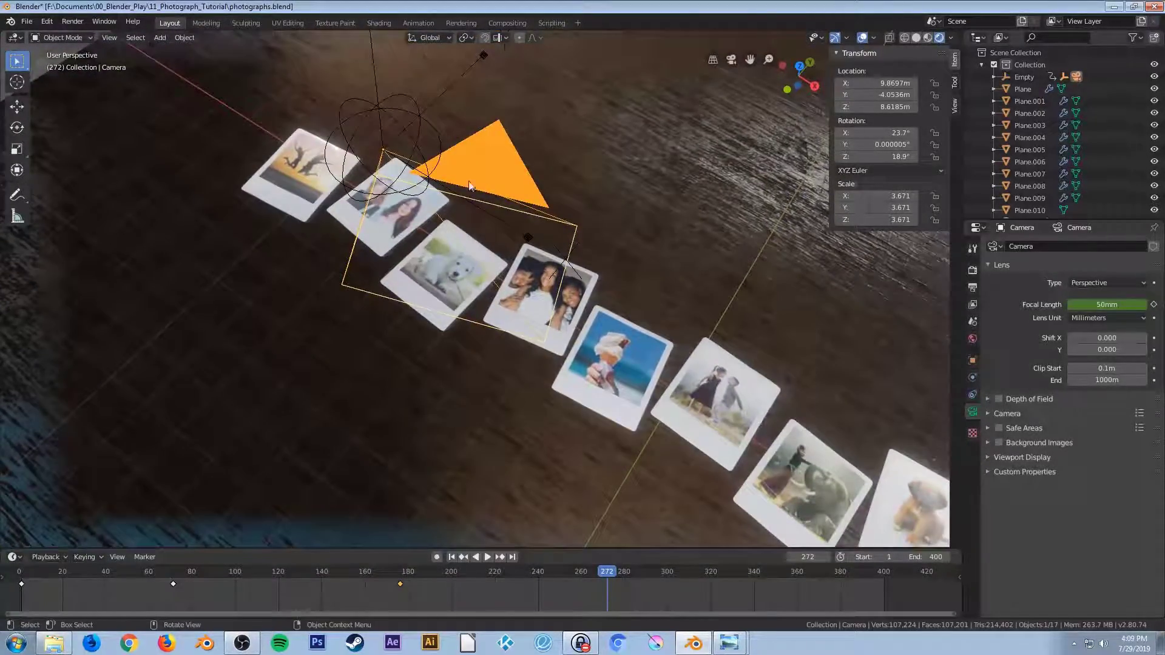
click(460, 89)
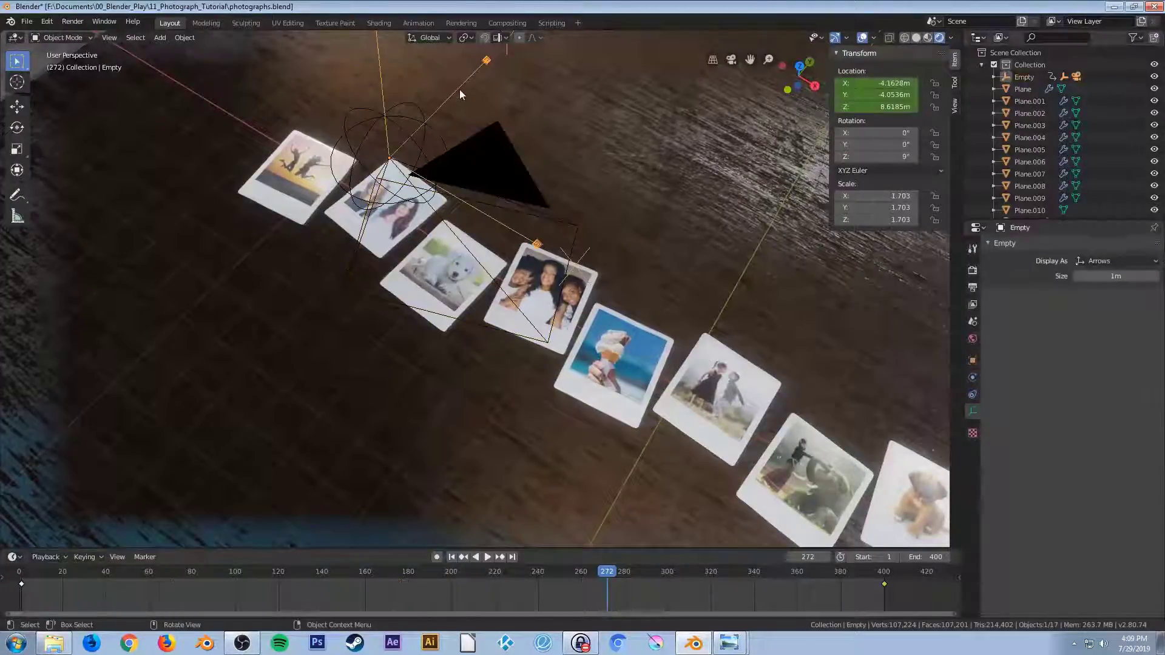
scroll(473, 195, down, 2)
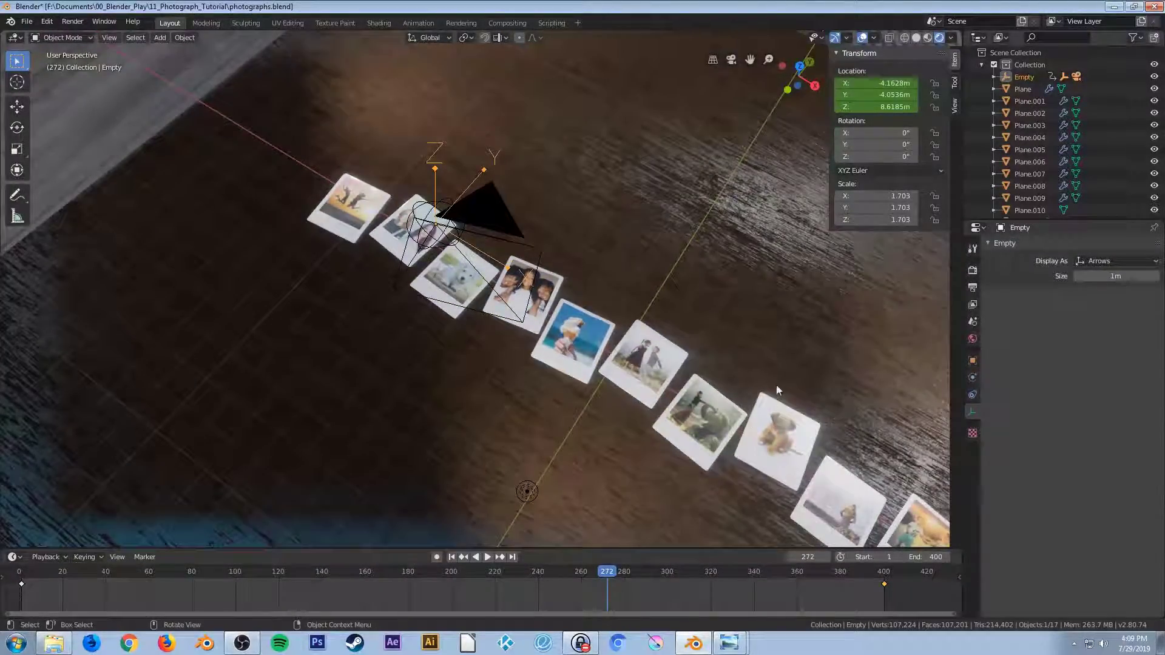
click(975, 289)
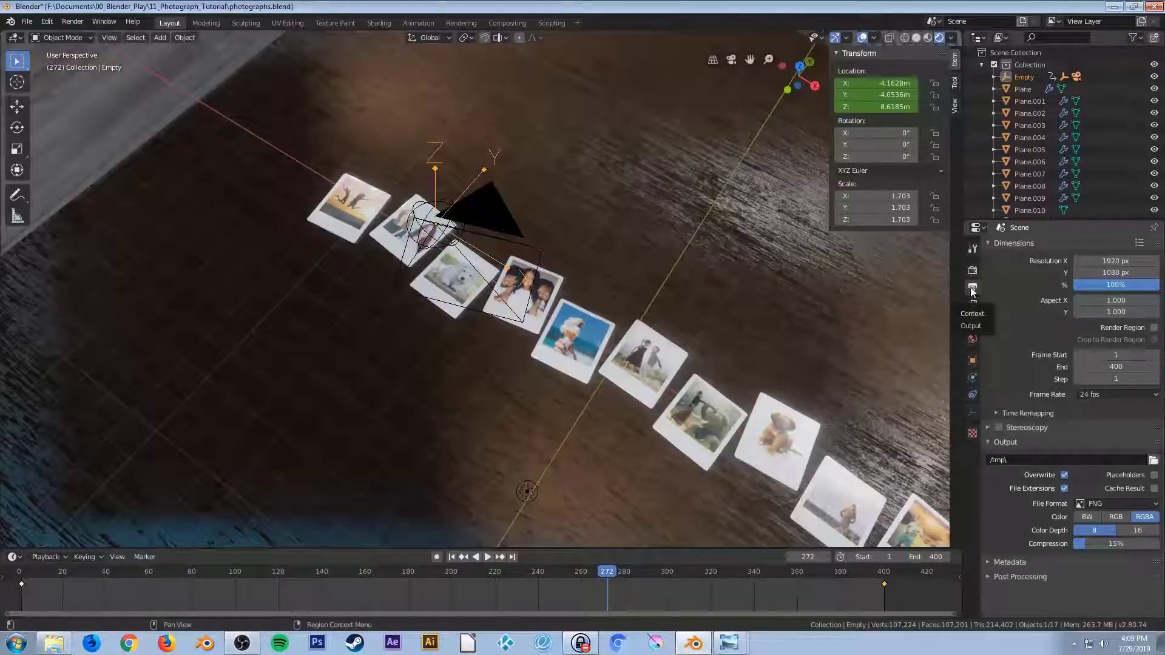
click(1104, 367)
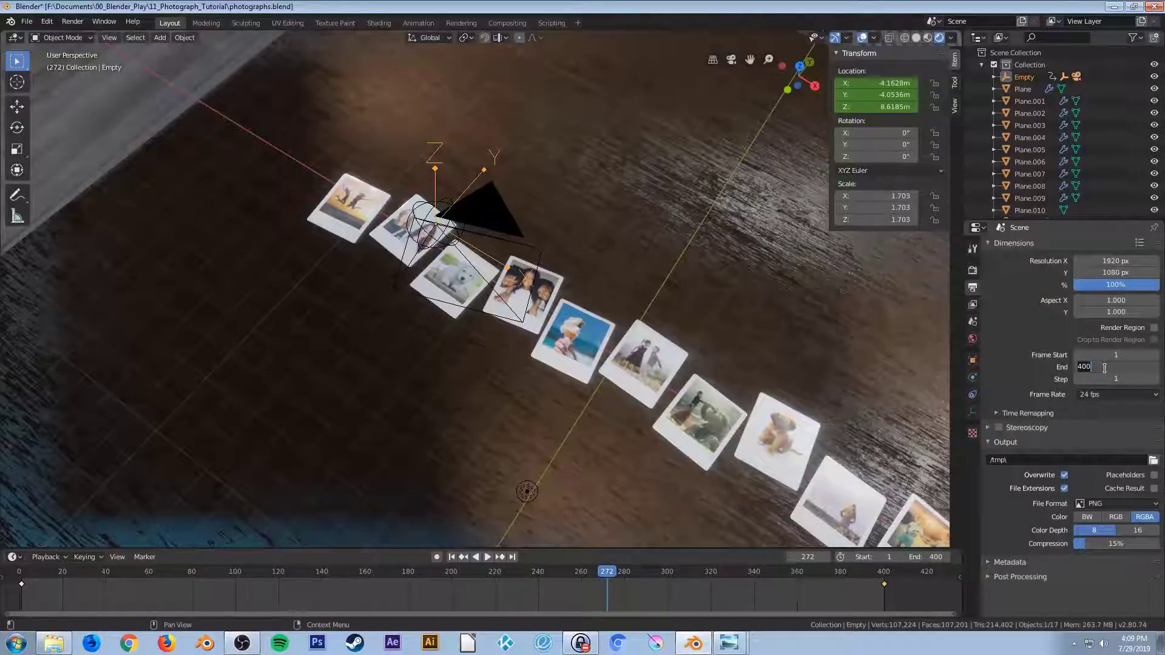
text(600)
key(Return)
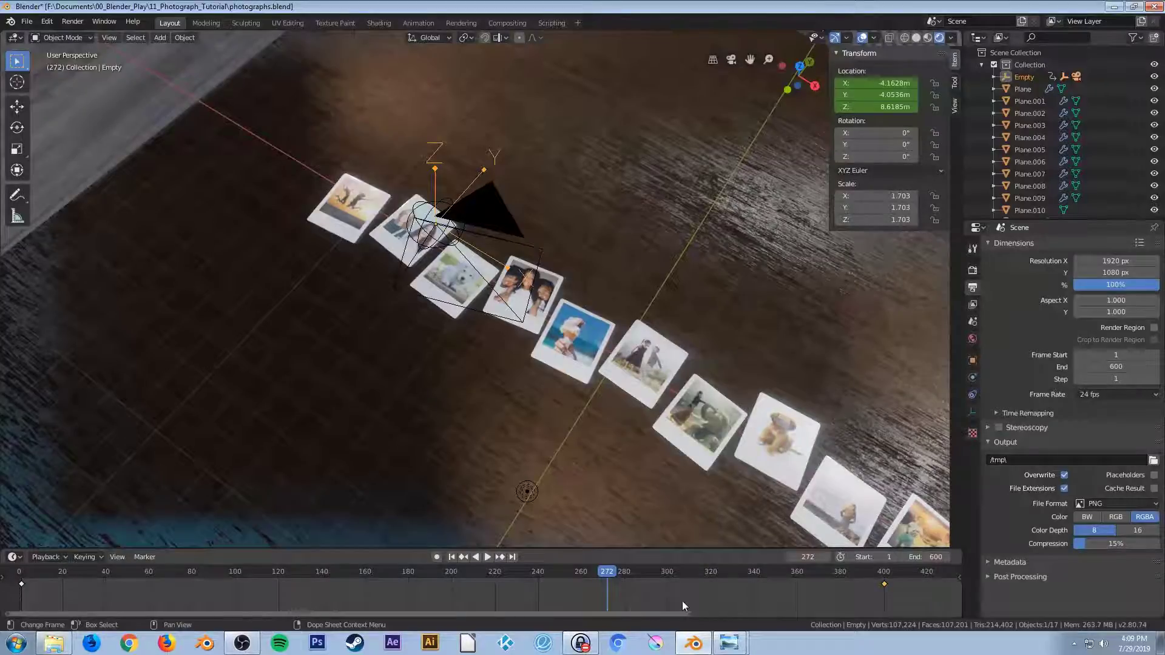
Extend the visible timeline range and move the arrows empty's last location keyframe to frame 600
drag(690, 614, 907, 615)
drag(815, 614, 988, 601)
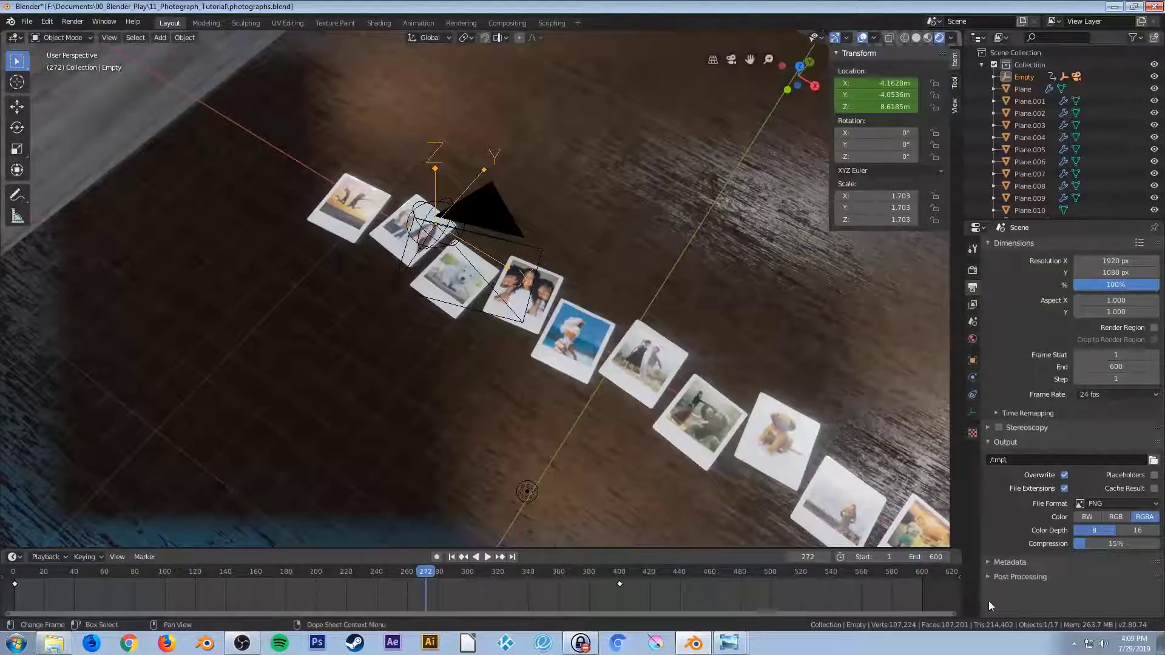
click(620, 584)
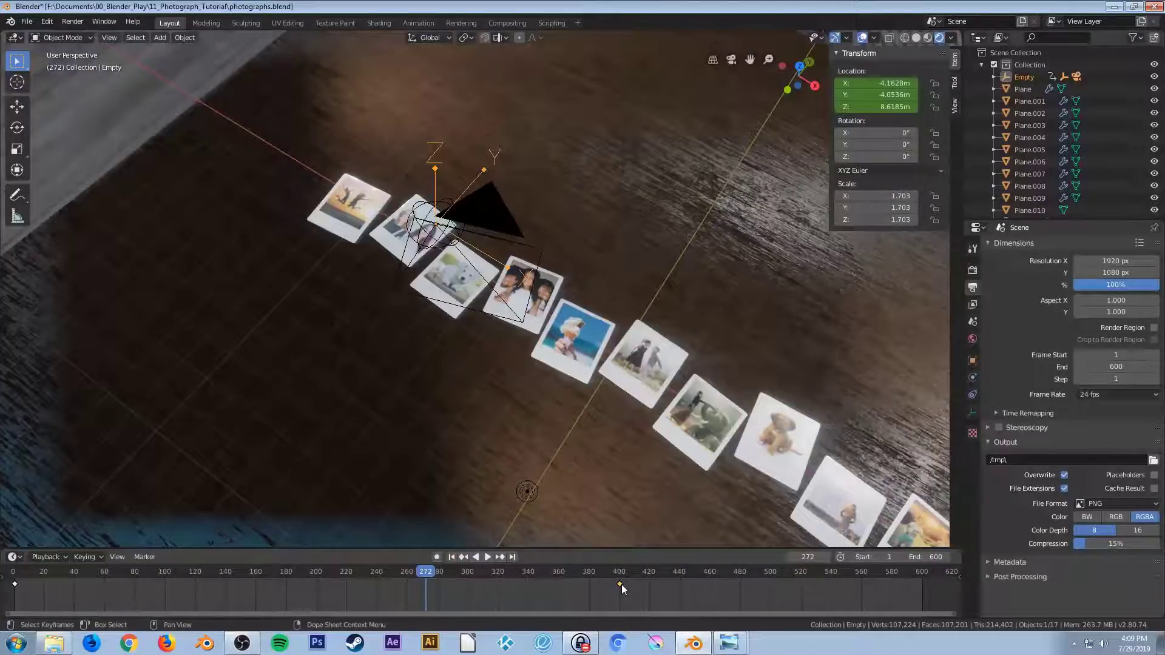
key(g)
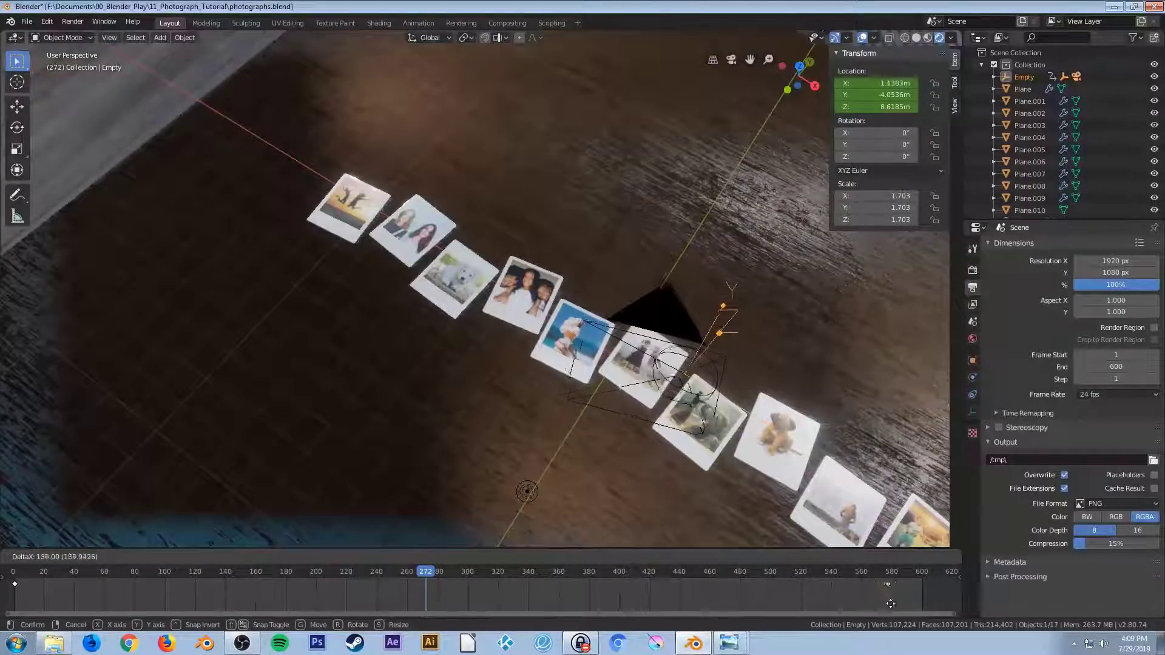
click(924, 602)
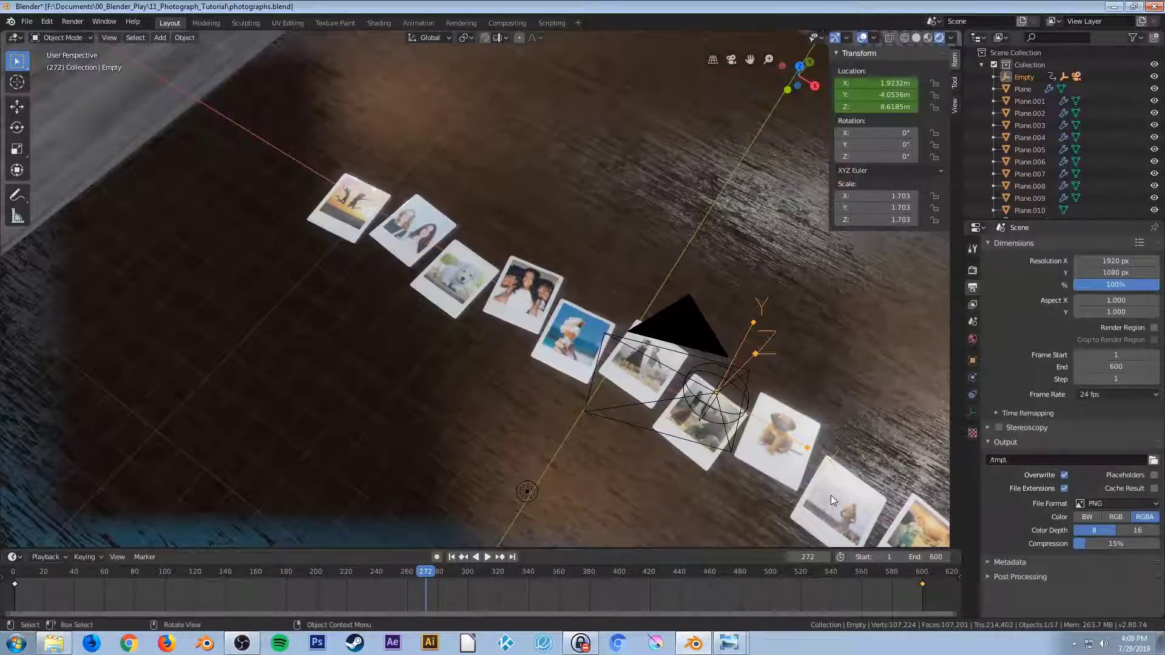
Play the animation from the first frame through the camera to review the slower travel
key(KP_0)
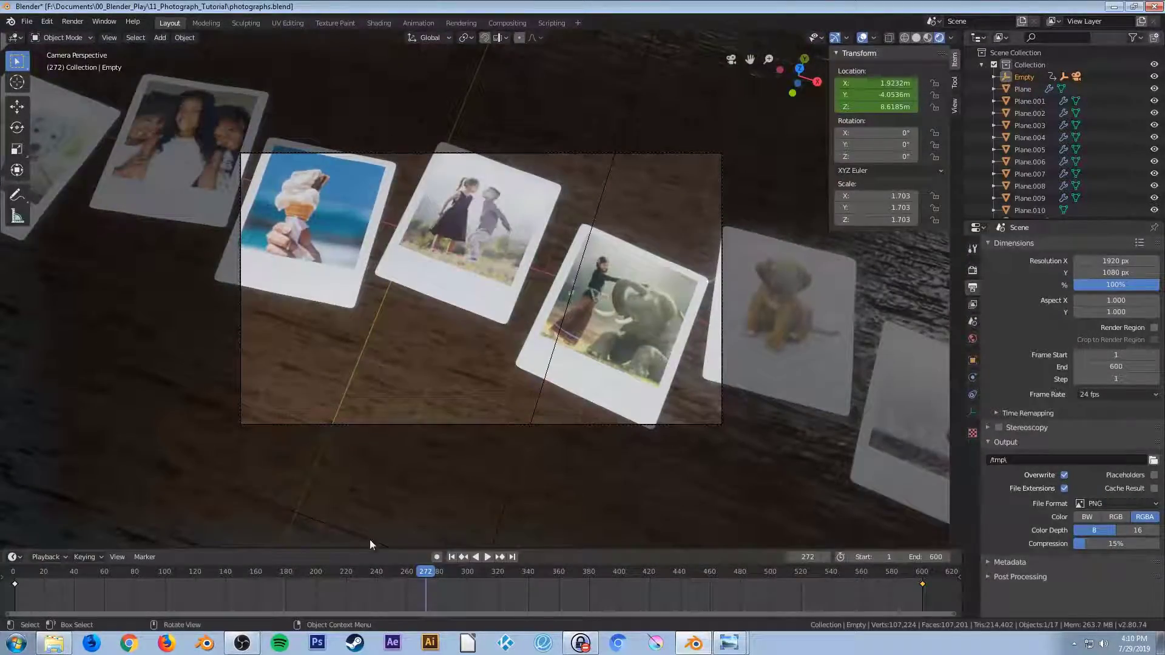
click(451, 557)
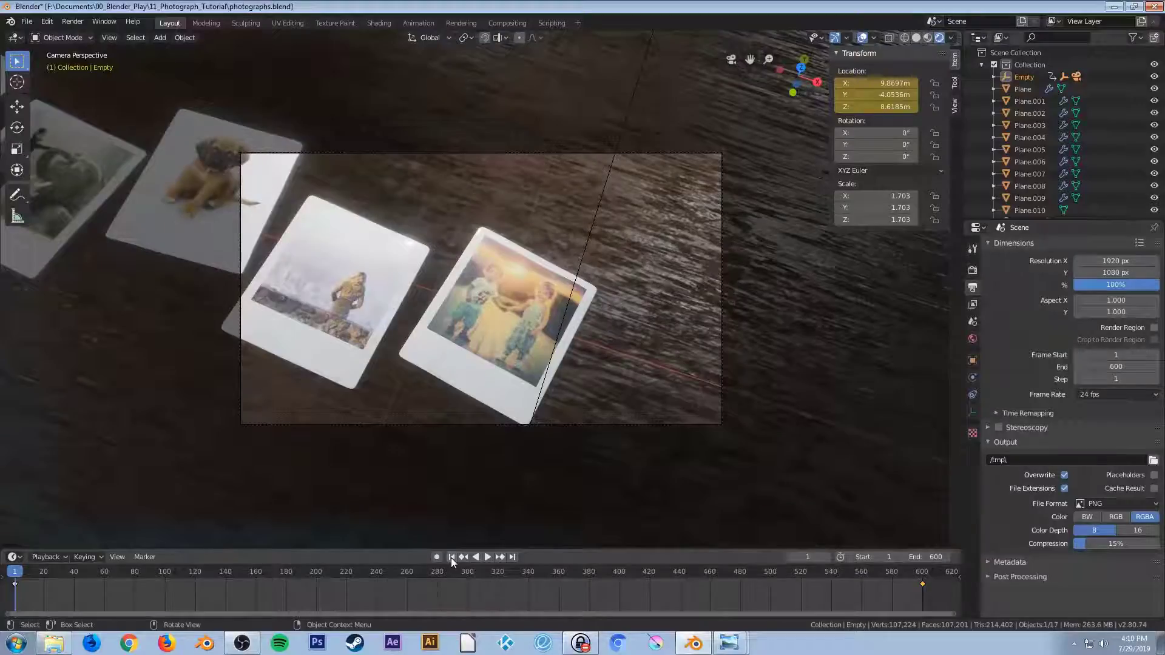
key(space)
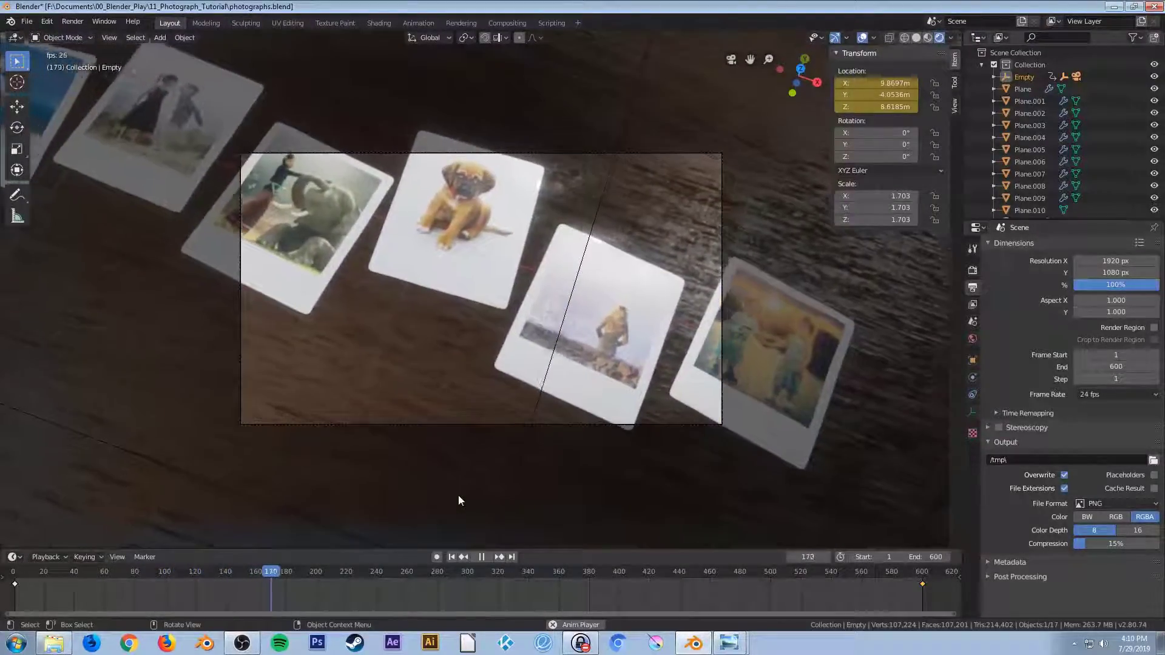
key(space)
Select the camera and move its second focal-length keyframe to about frame 129 and its third to about frame 298
click(470, 424)
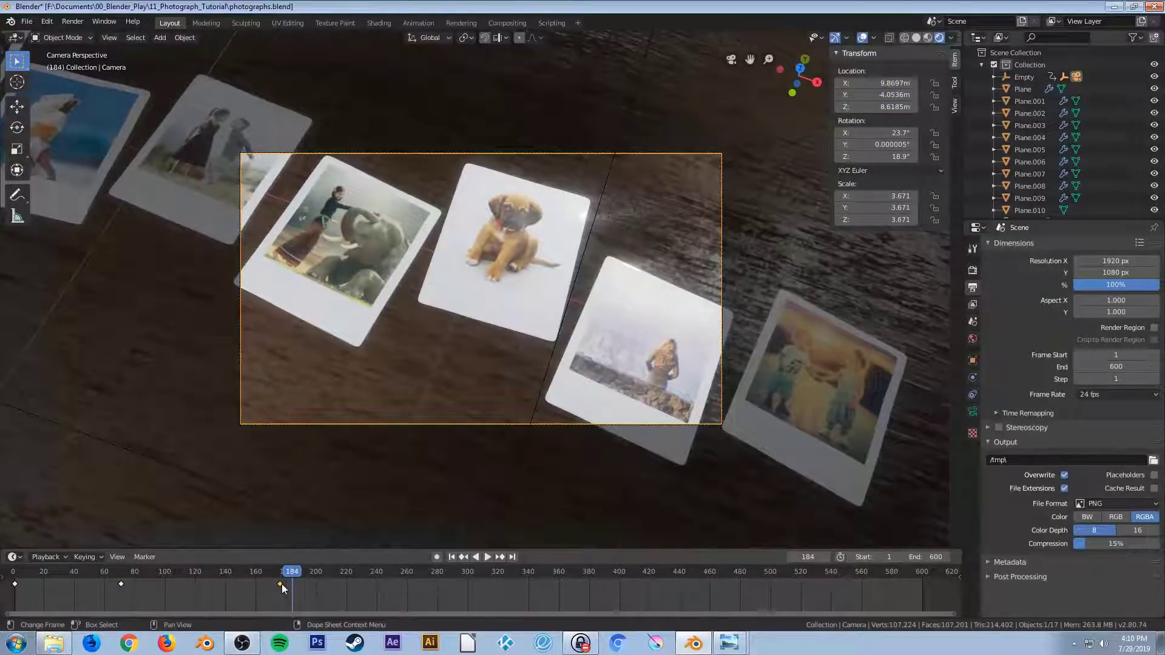
drag(281, 583, 384, 591)
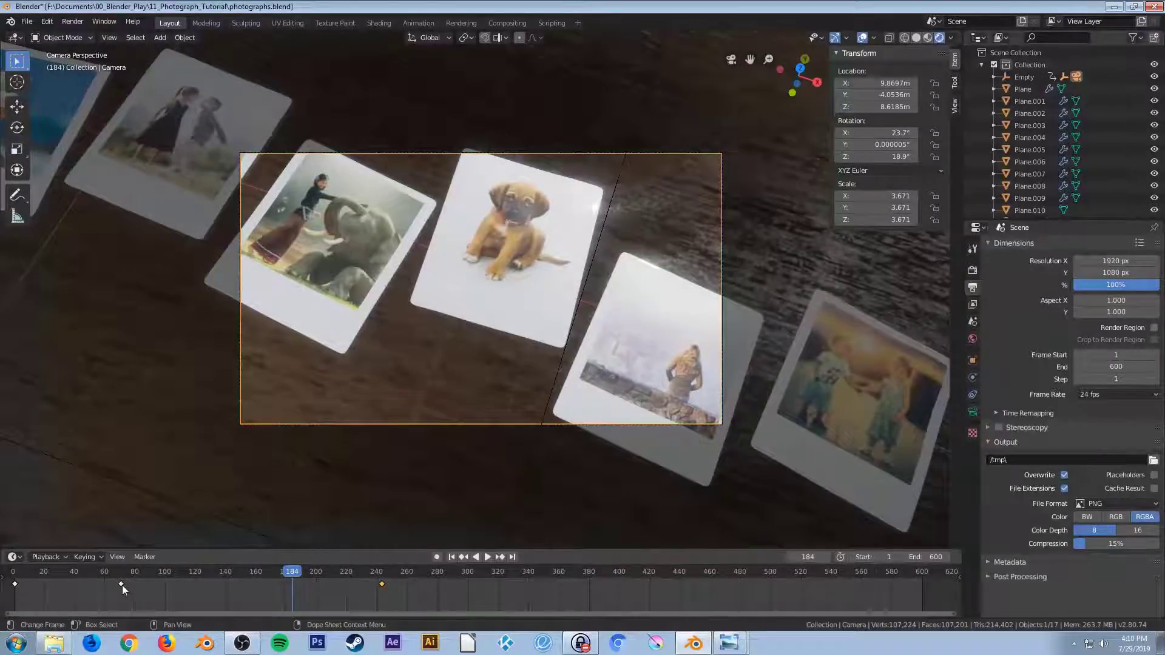
drag(122, 585, 211, 600)
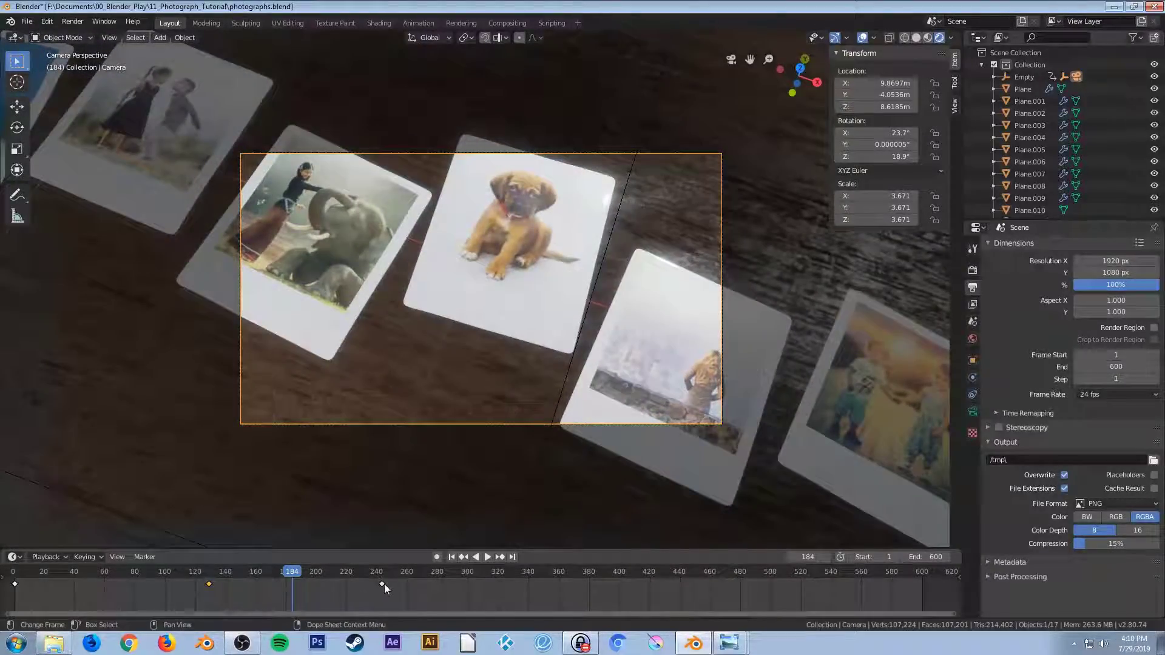
drag(382, 583, 464, 596)
drag(308, 571, 279, 570)
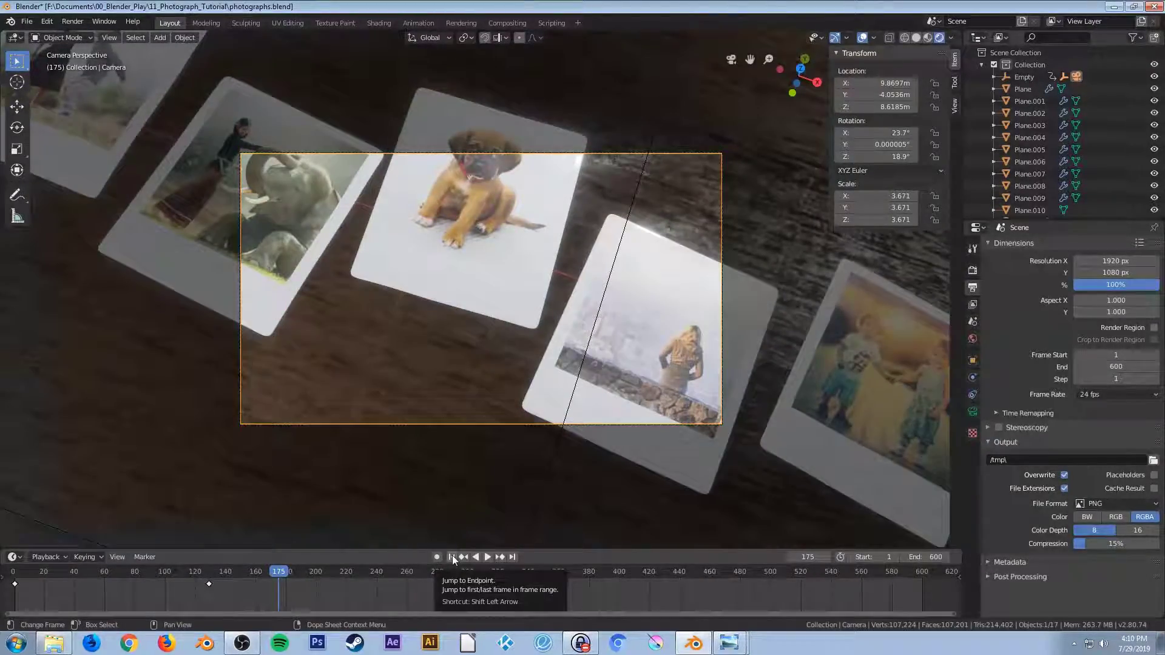
Play the lengthened animation from the first frame to check the retimed zoom along the photographs
click(453, 557)
key(space)
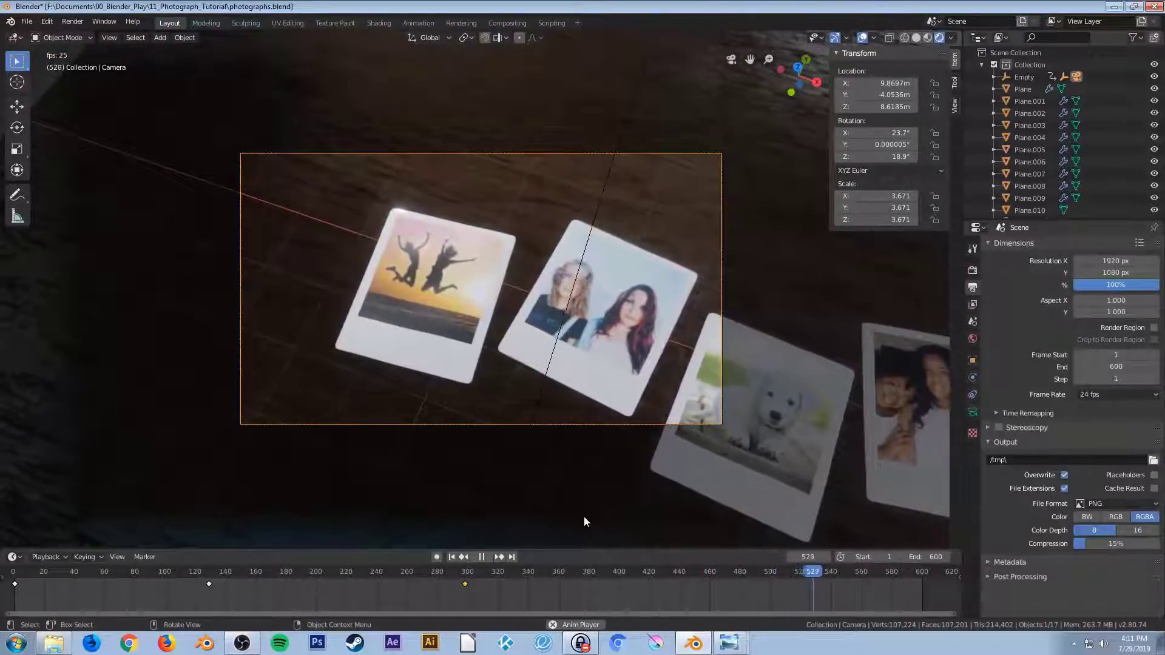
key(space)
Select the sphere empty and, at frame 398, keyframe its rotation at about X 0.3°, Y 5.6°, Z 6.2°
middle_drag(645, 468, 404, 263)
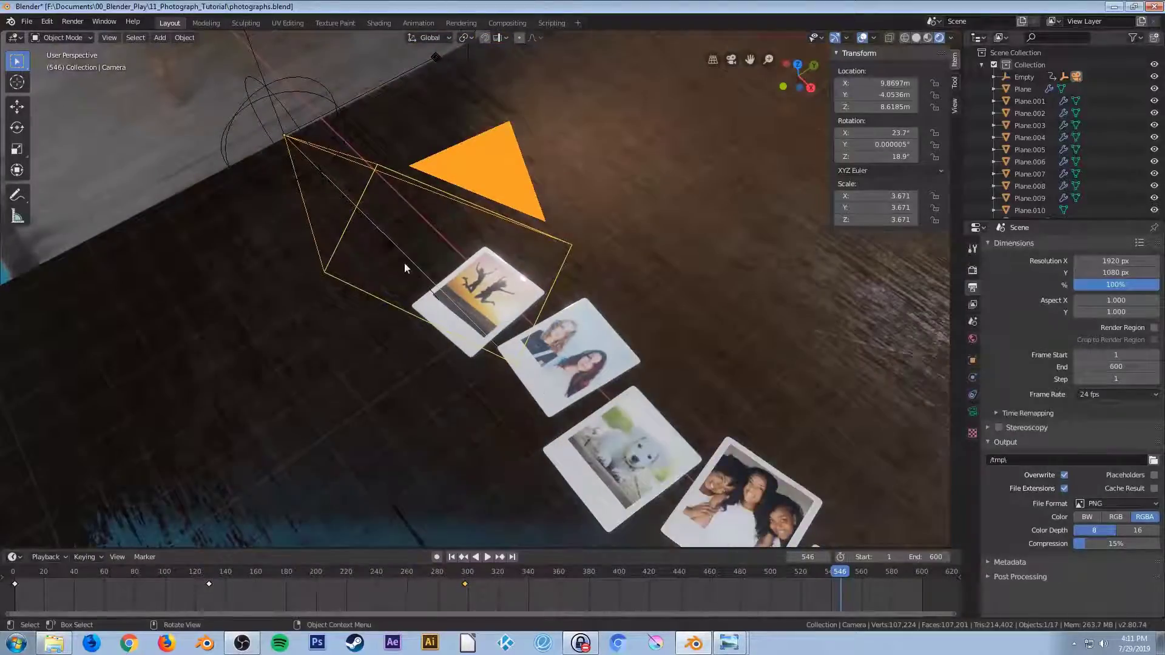
click(311, 91)
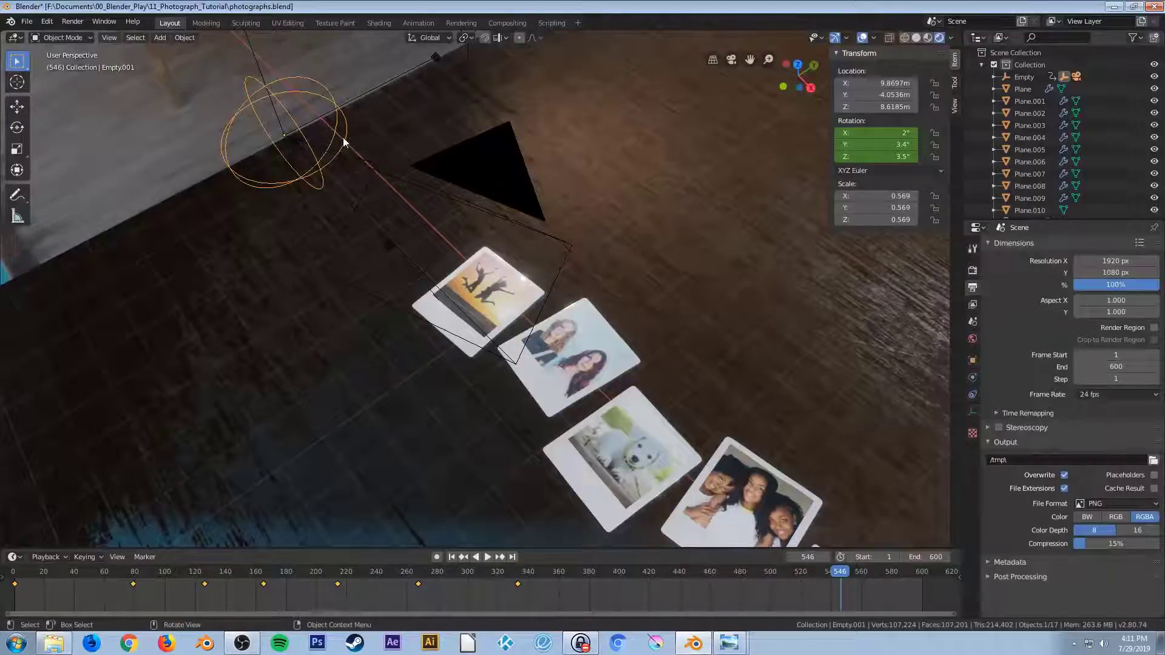
key(KP_0)
drag(570, 571, 617, 576)
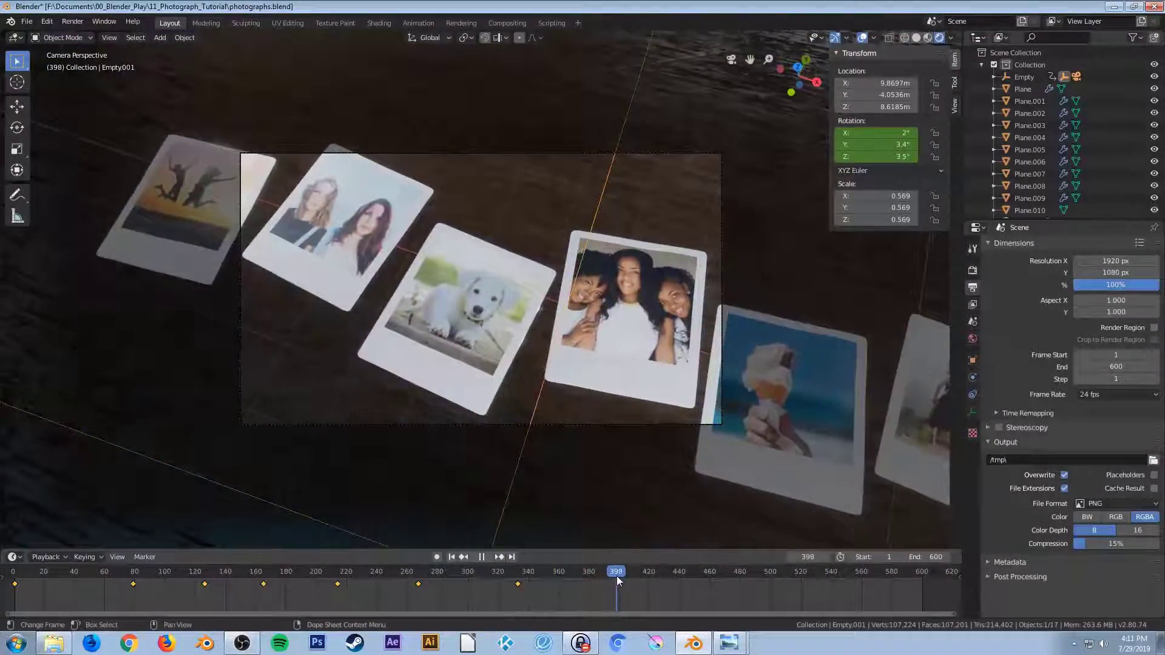
drag(867, 156, 857, 133)
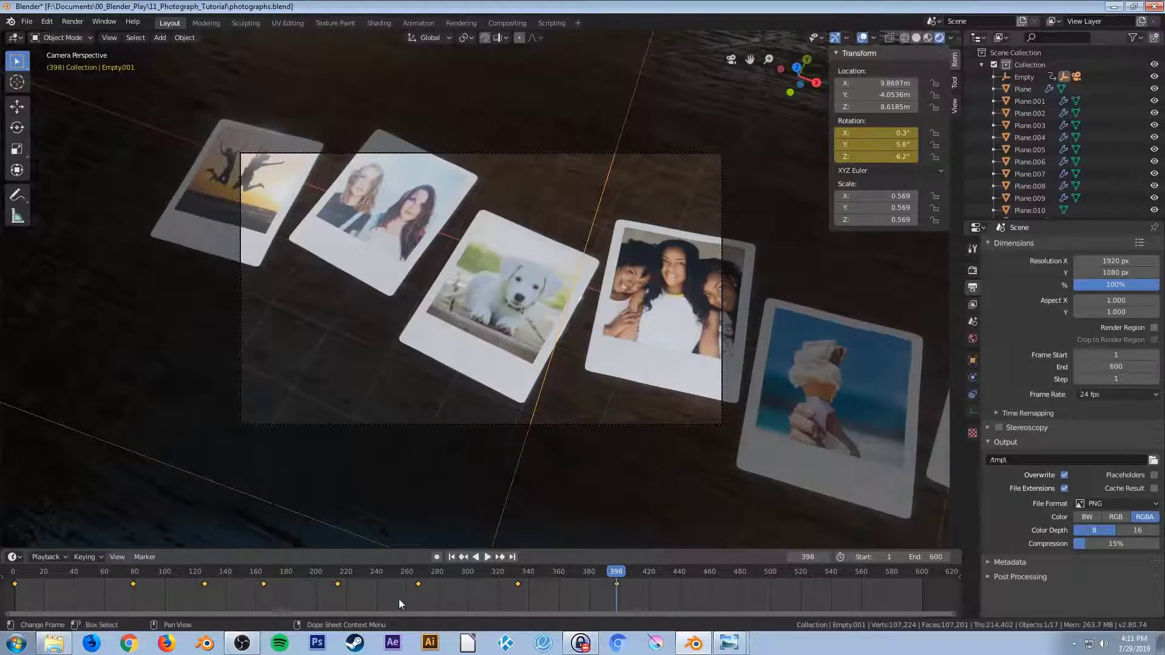
Delete the sphere empty's rotation keyframe near frame 165 and move the one before it to about frame 147
click(263, 584)
key(x)
click(252, 585)
drag(205, 583, 236, 583)
At frame 480, set the sphere empty's X rotation to about 2° and keyframe its rotation
drag(622, 575, 740, 570)
drag(860, 133, 870, 133)
key(i)
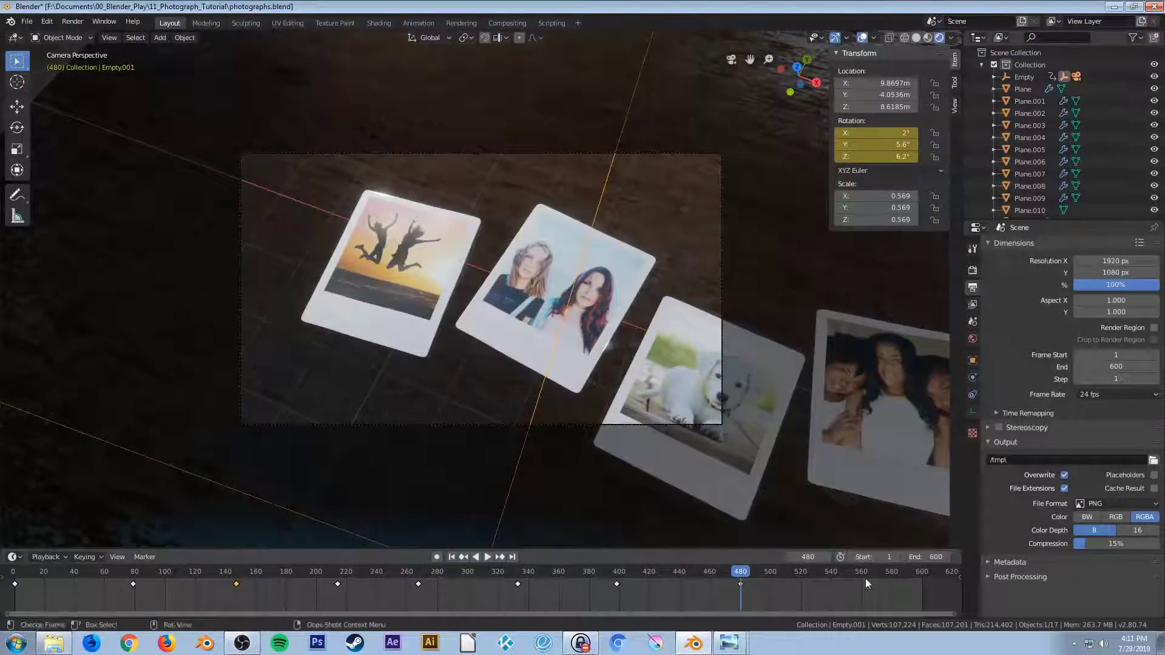
At frame 600, keyframe the sphere empty's rotation at about X -1.1°, Y -2.6°, Z -1.2°, and play the animation
click(512, 556)
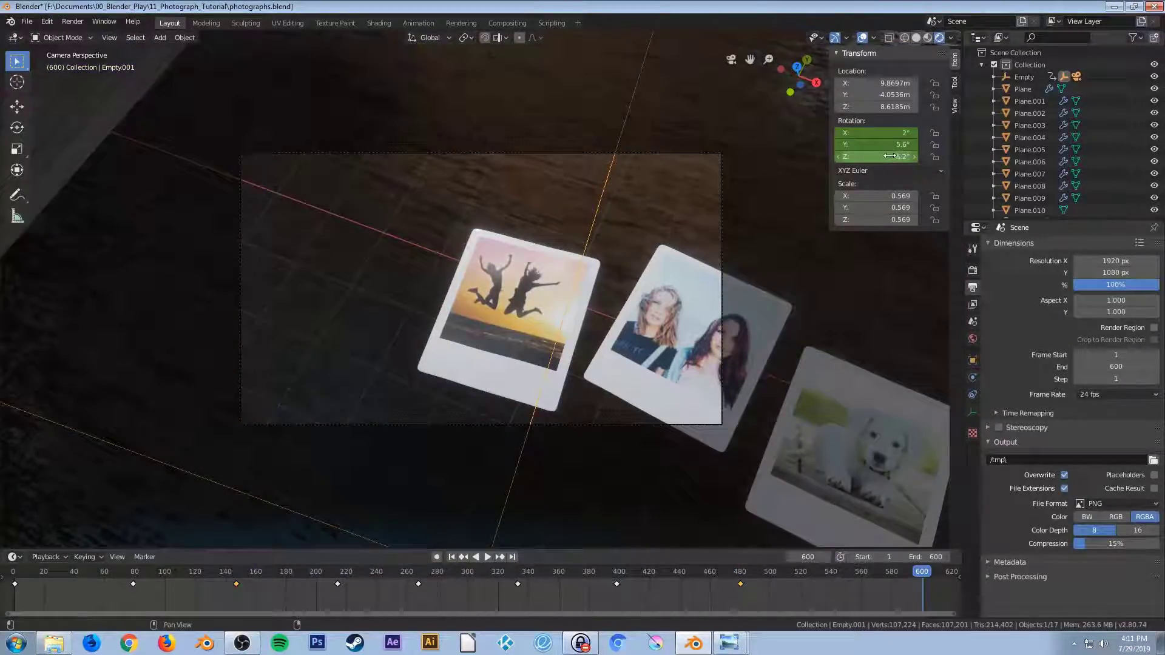
drag(873, 157, 862, 157)
mouse_move(882, 146)
mouse_down()
mouse_move(849, 146)
mouse_move(886, 134)
mouse_move(866, 134)
mouse_move(871, 148)
mouse_up()
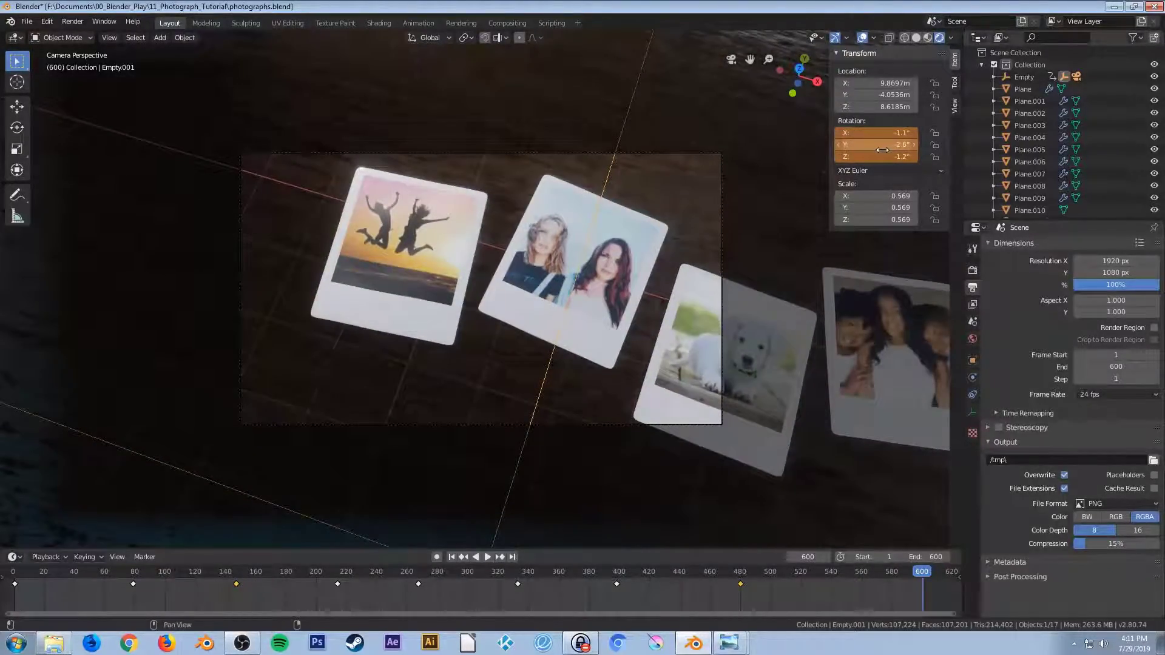
key(i)
key(space)
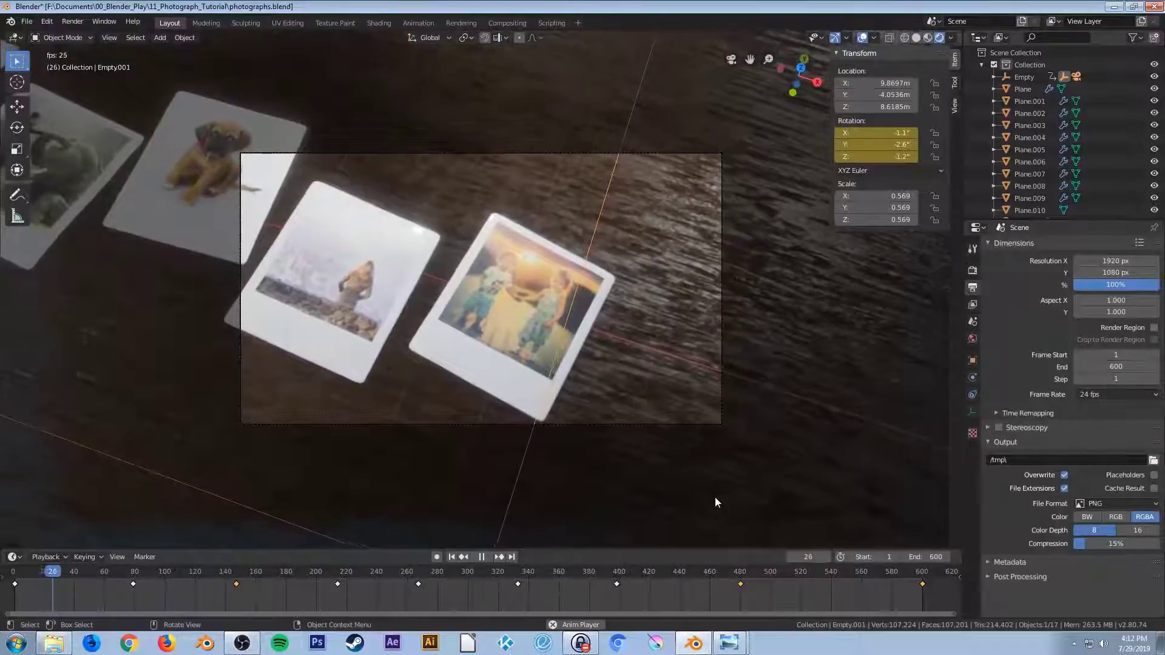
Replay the closing part of the camera animation from about frame 467 and save the file
key(space)
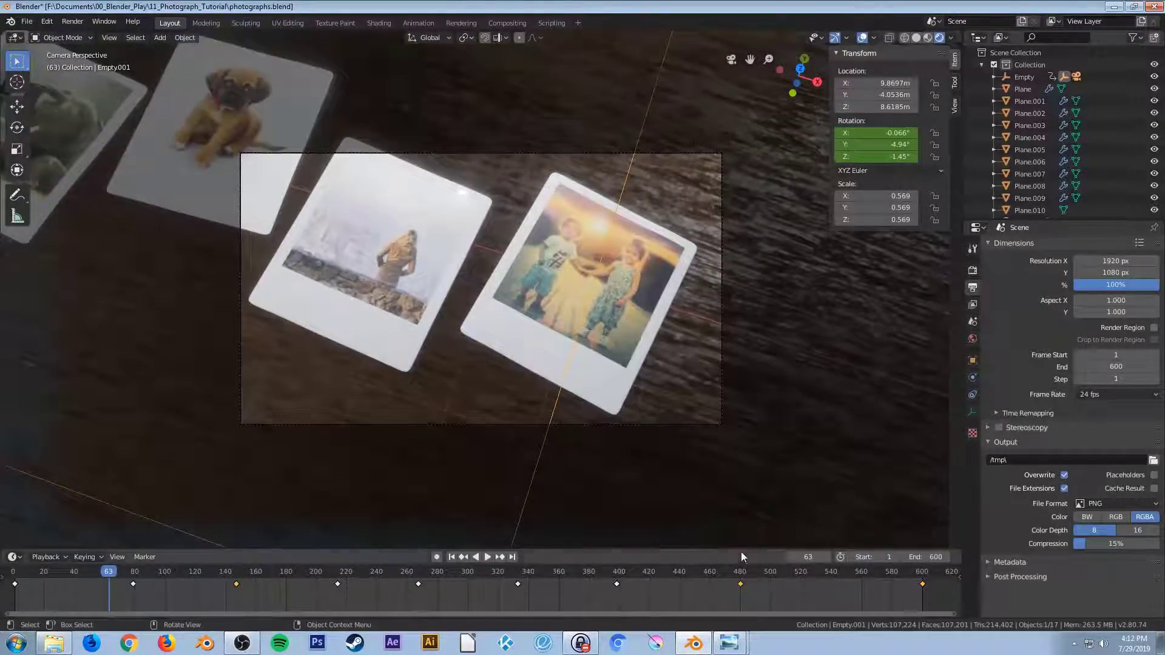
click(720, 570)
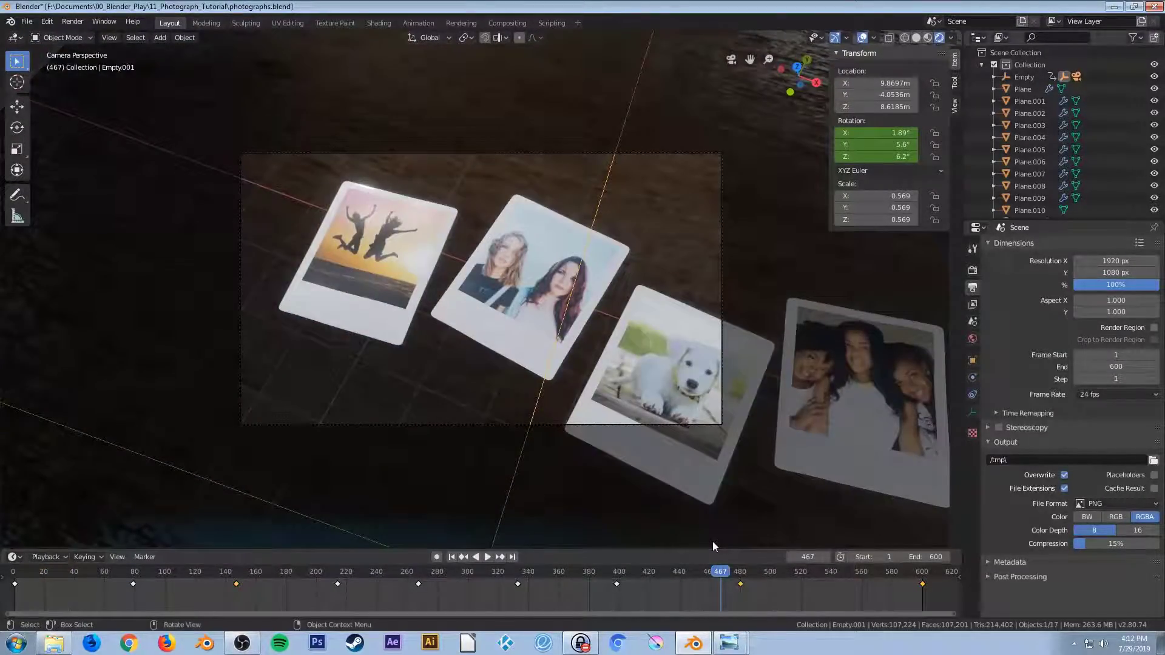
key(space)
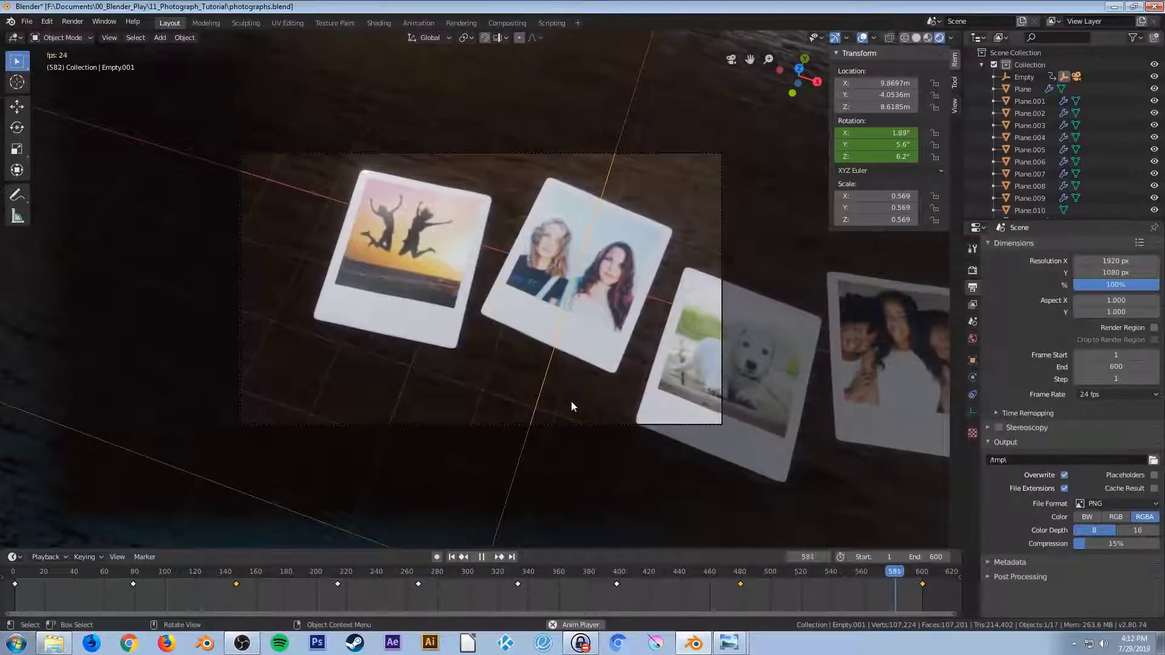
key(space)
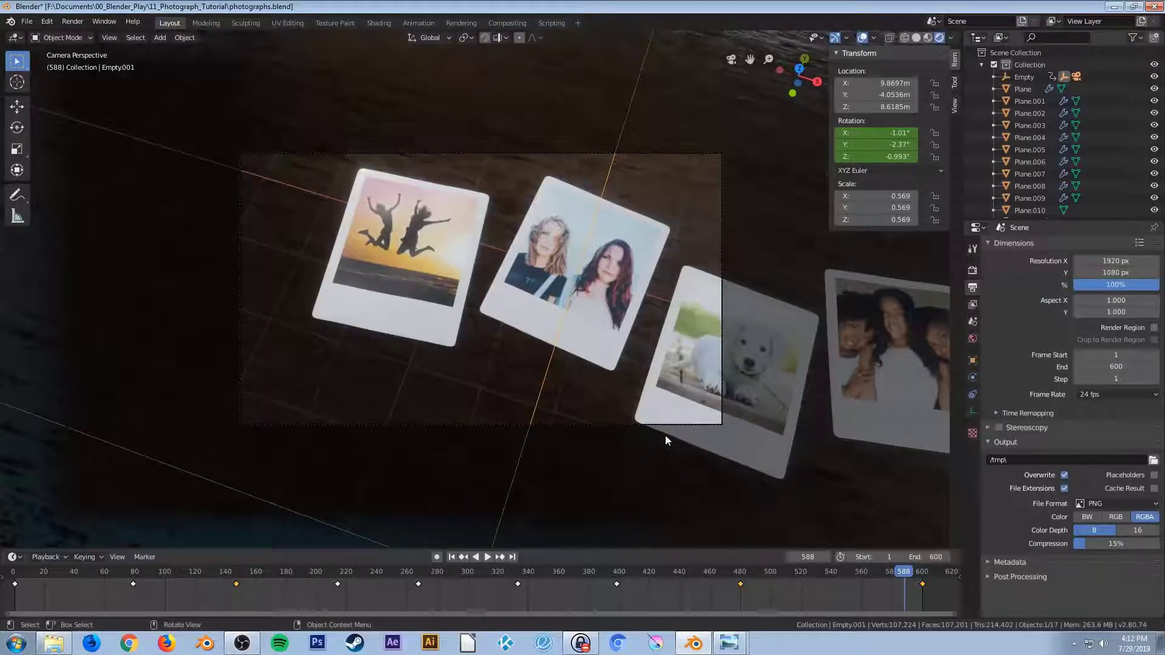
key(ctrl+s)
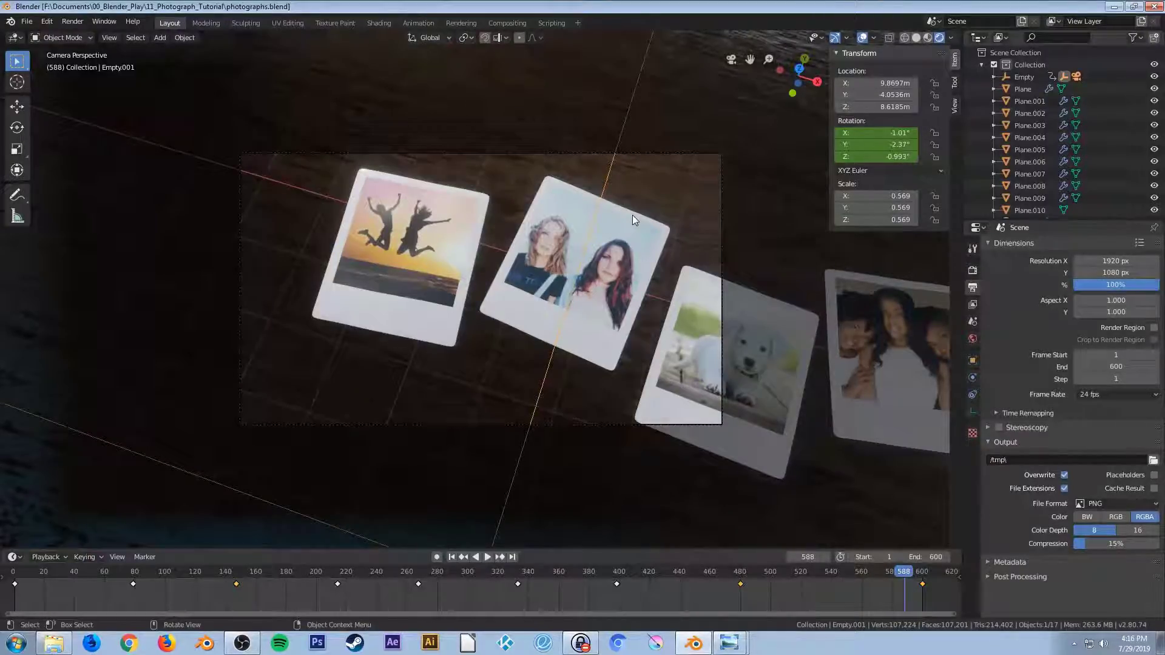
key(ctrl+s)
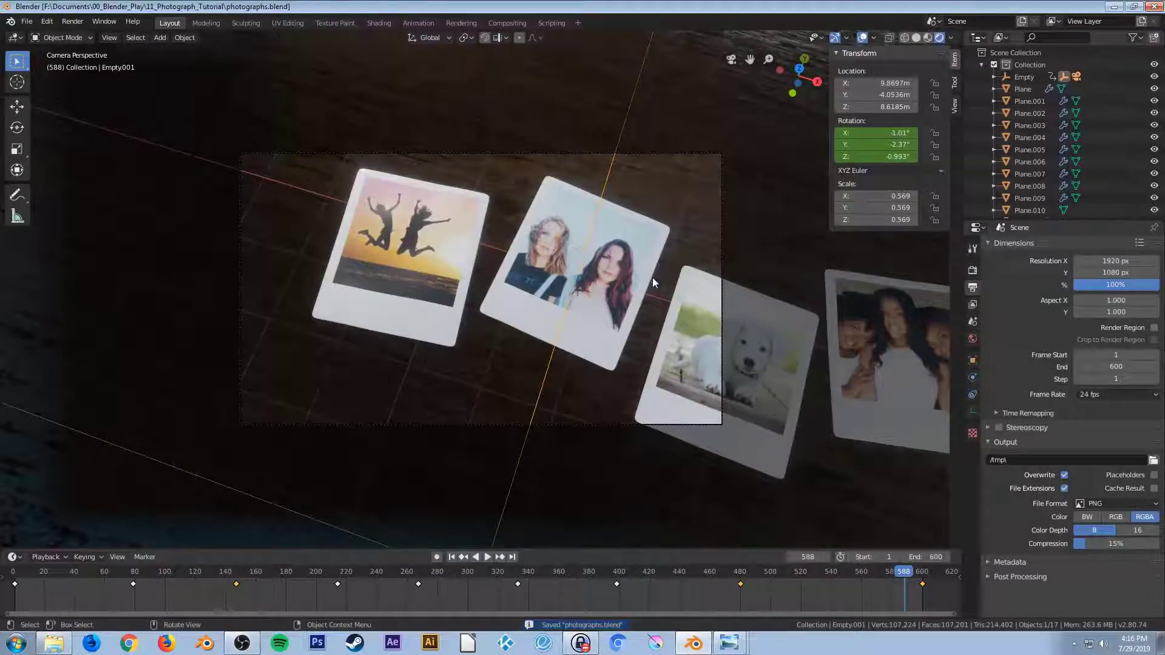
Set the render output path to finished_video_photographs in the 11_Photograph_Tutorial folder
click(973, 270)
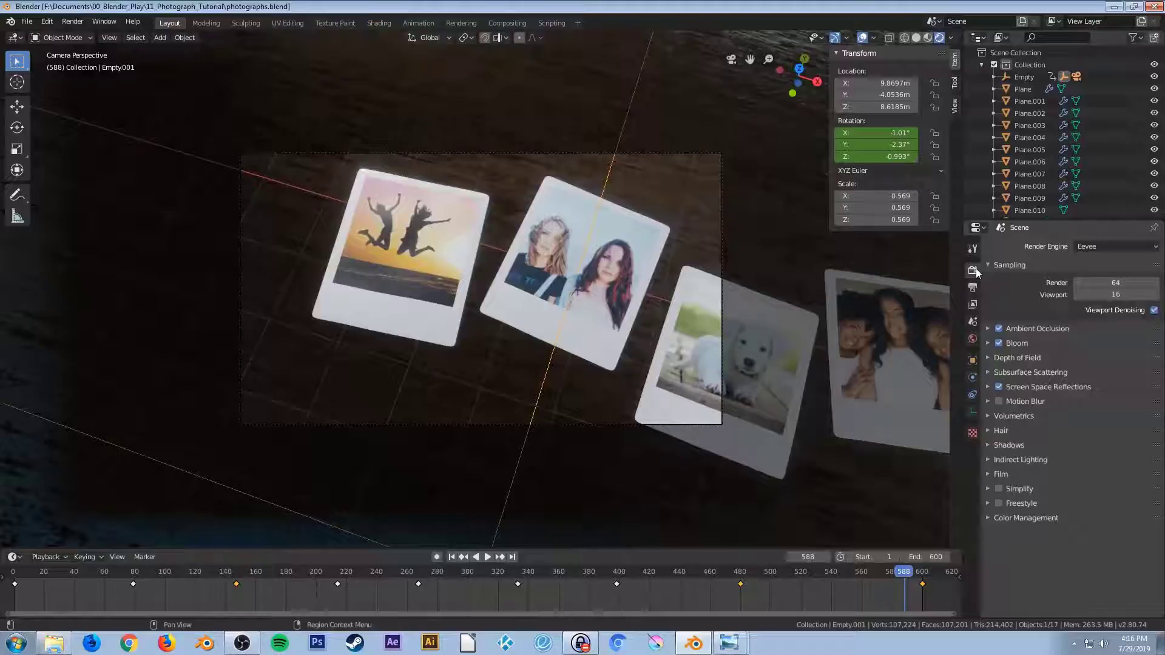
click(973, 287)
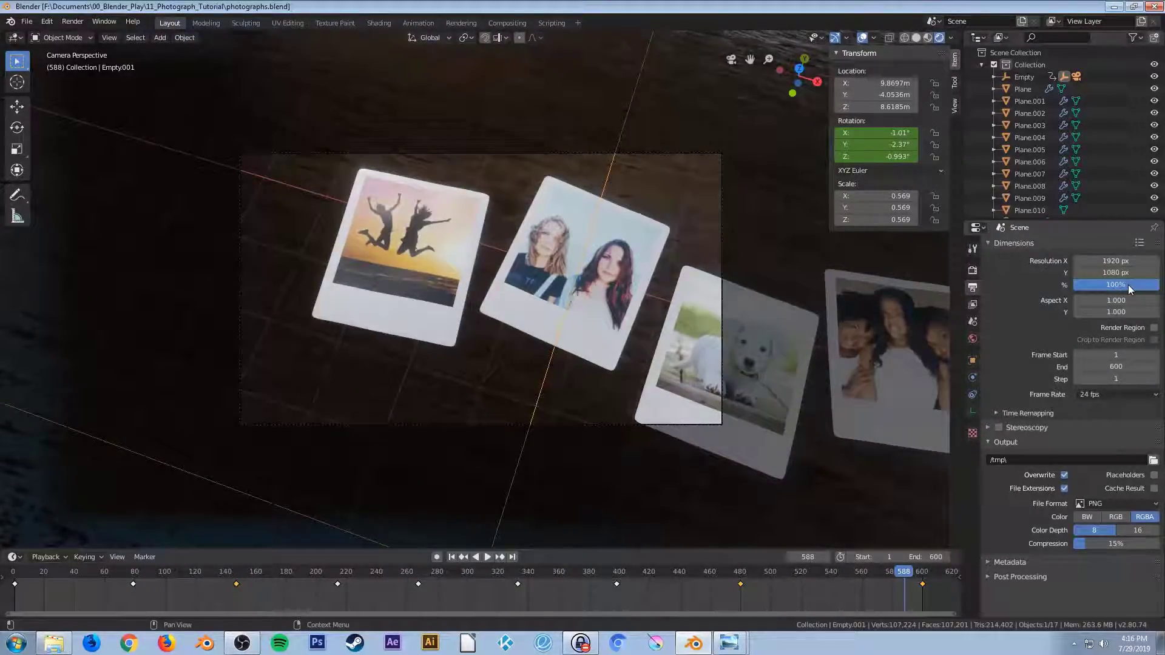
click(999, 244)
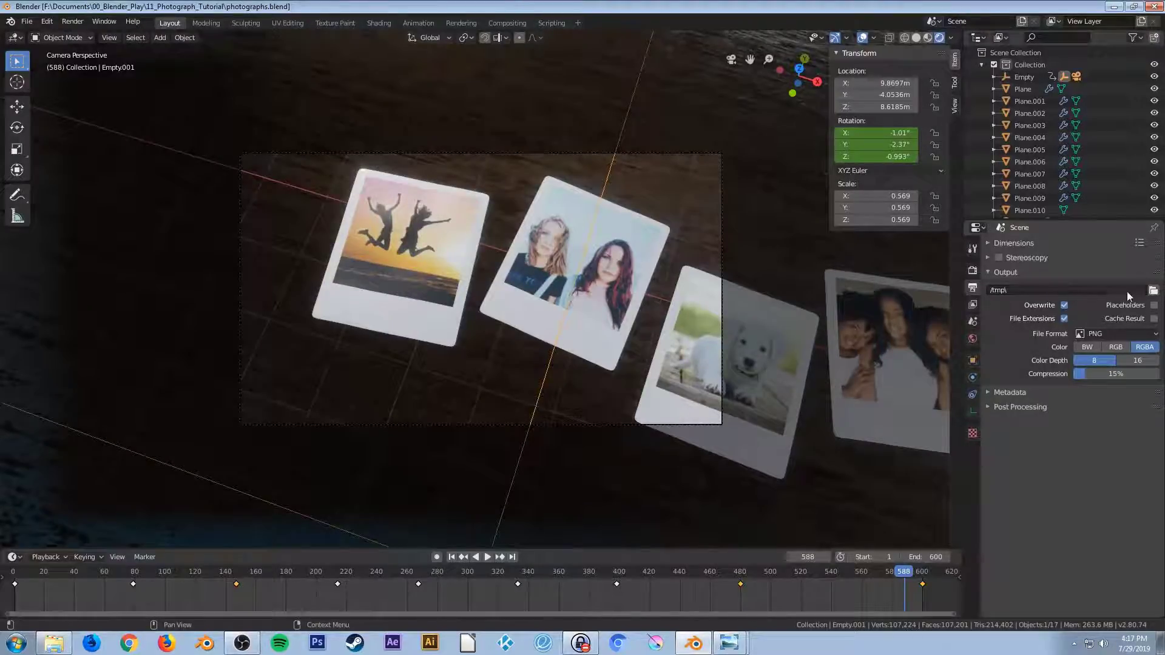
click(1153, 291)
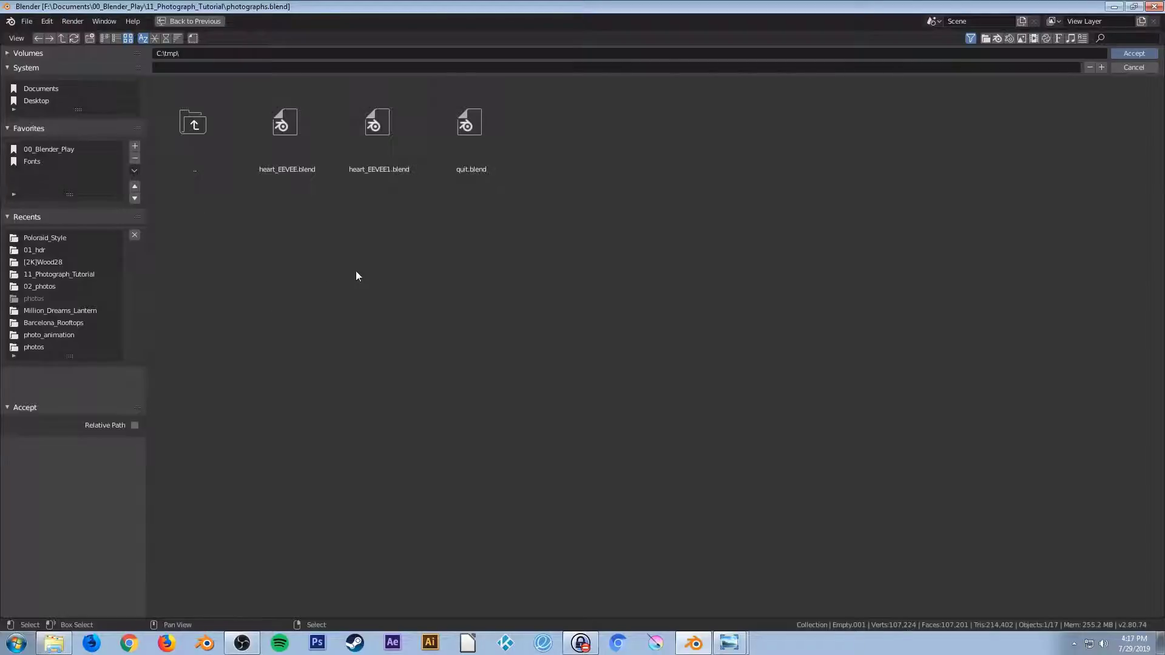
click(45, 238)
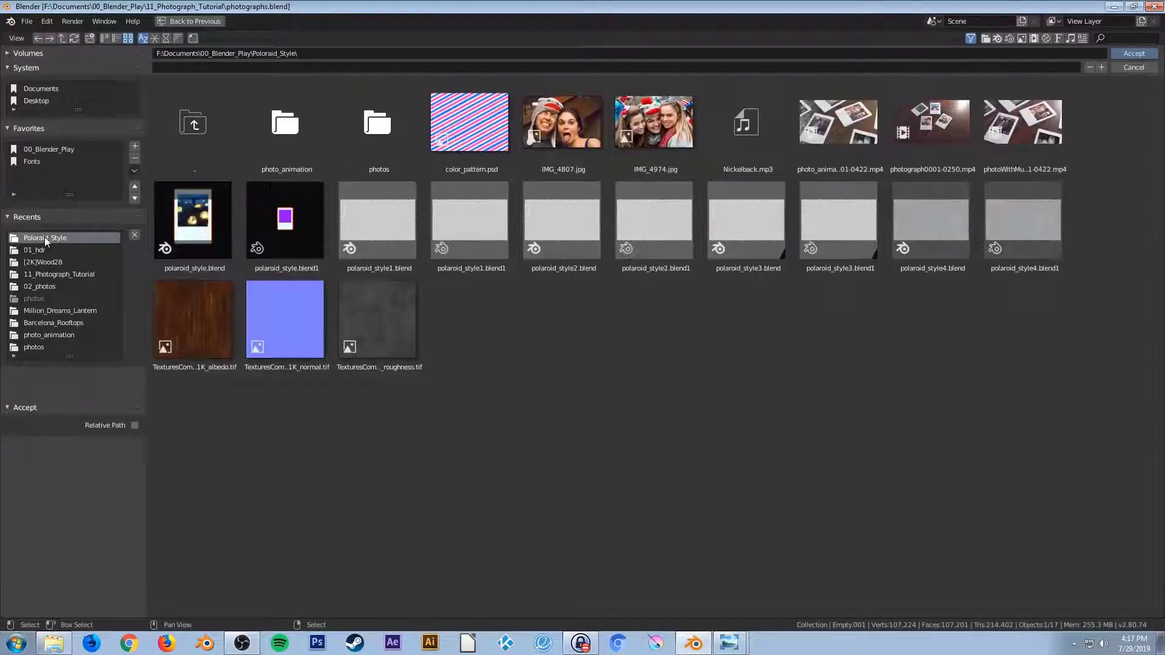
click(67, 274)
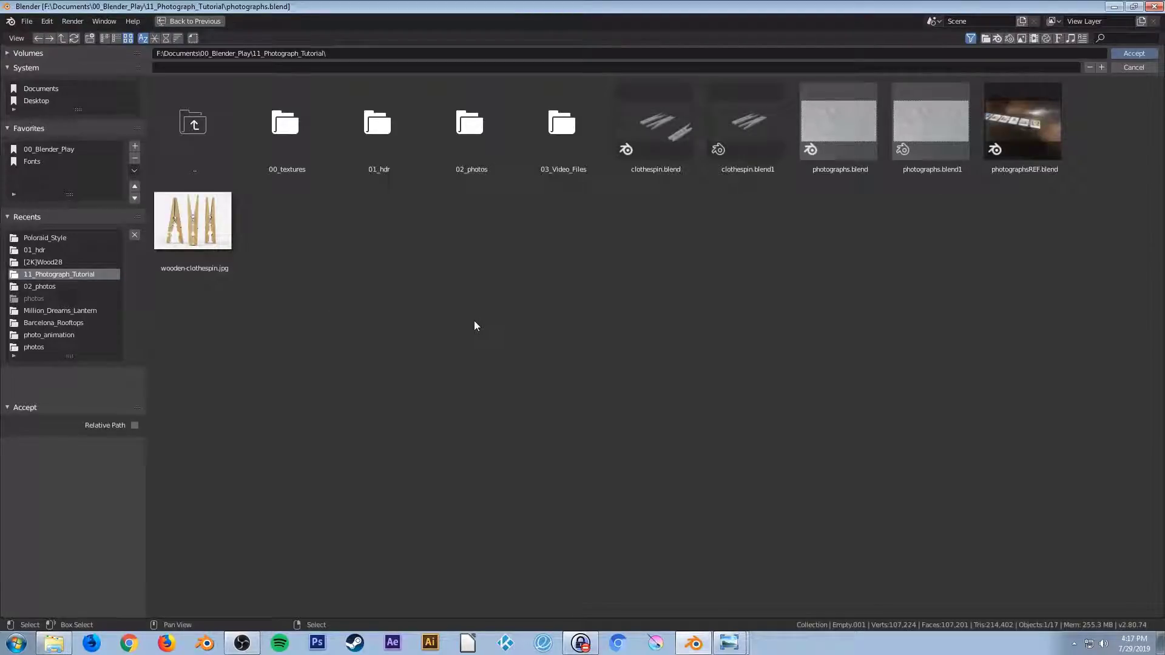
click(375, 65)
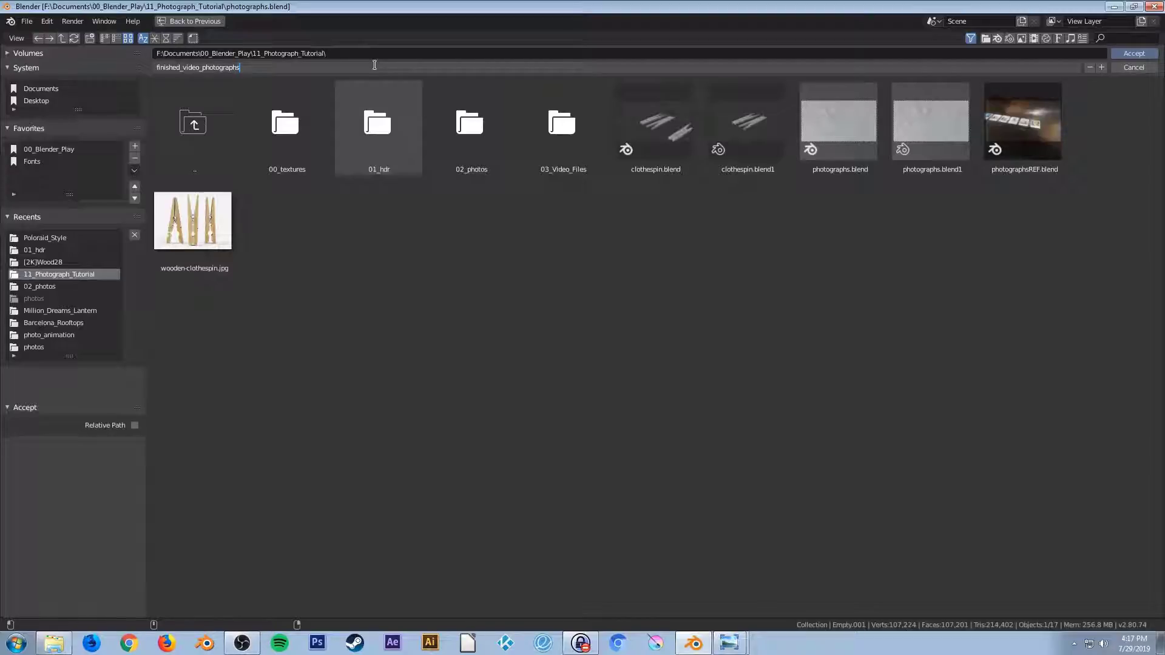
key(Return)
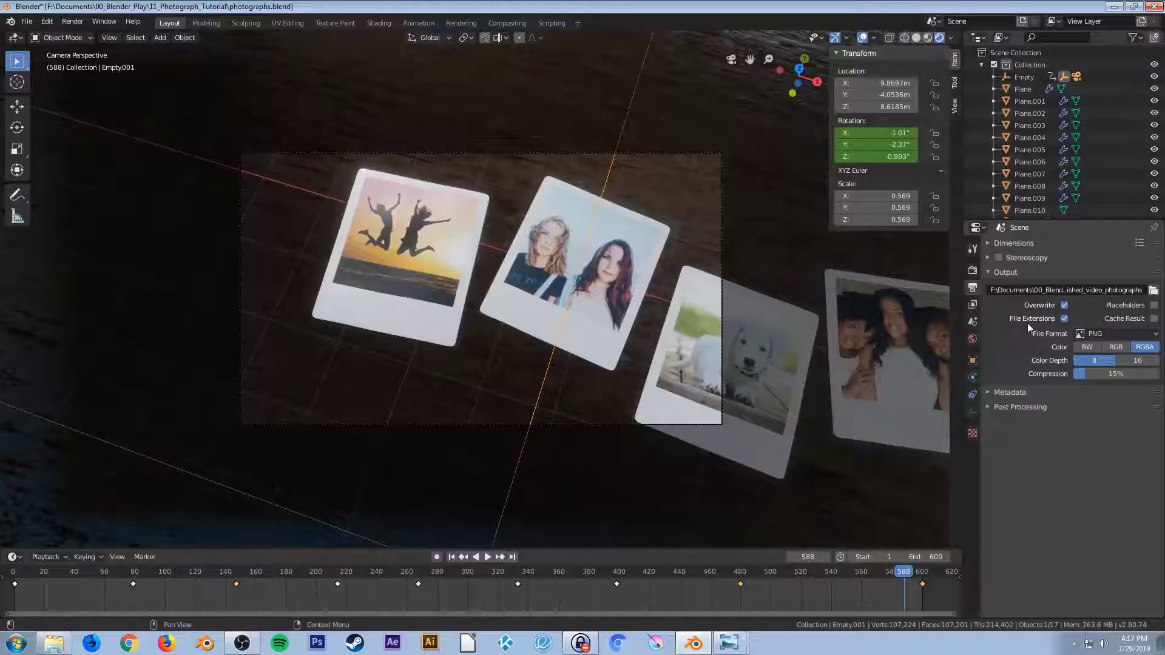
Set the output file format to FFmpeg video with an MPEG-4 container
click(1113, 333)
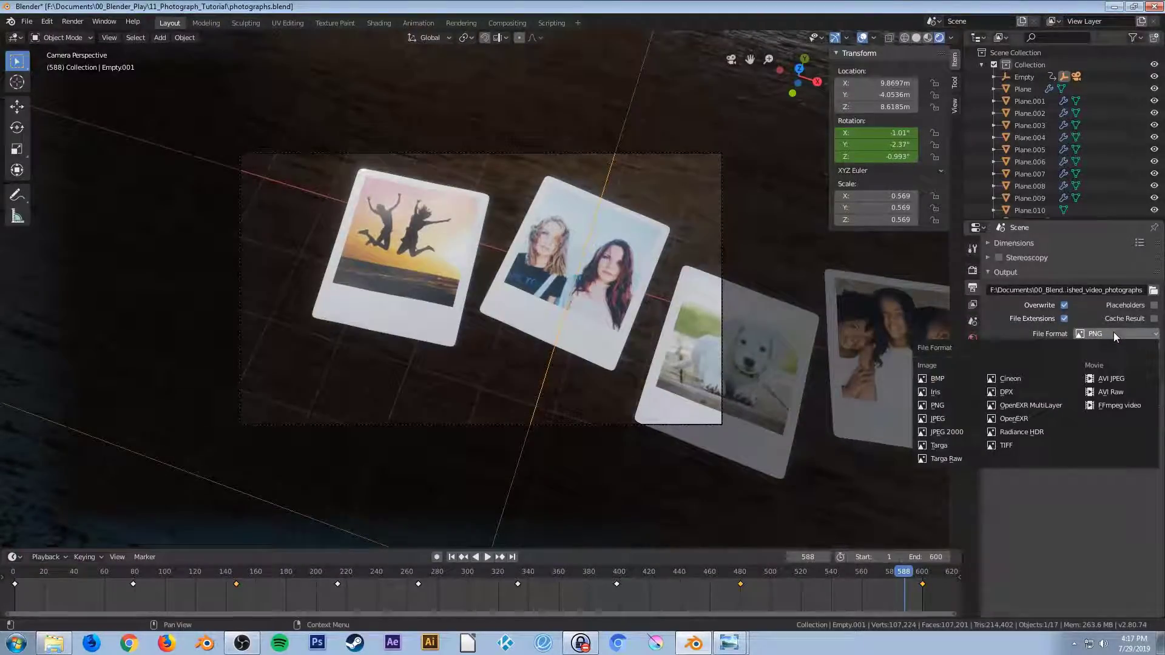
click(1124, 405)
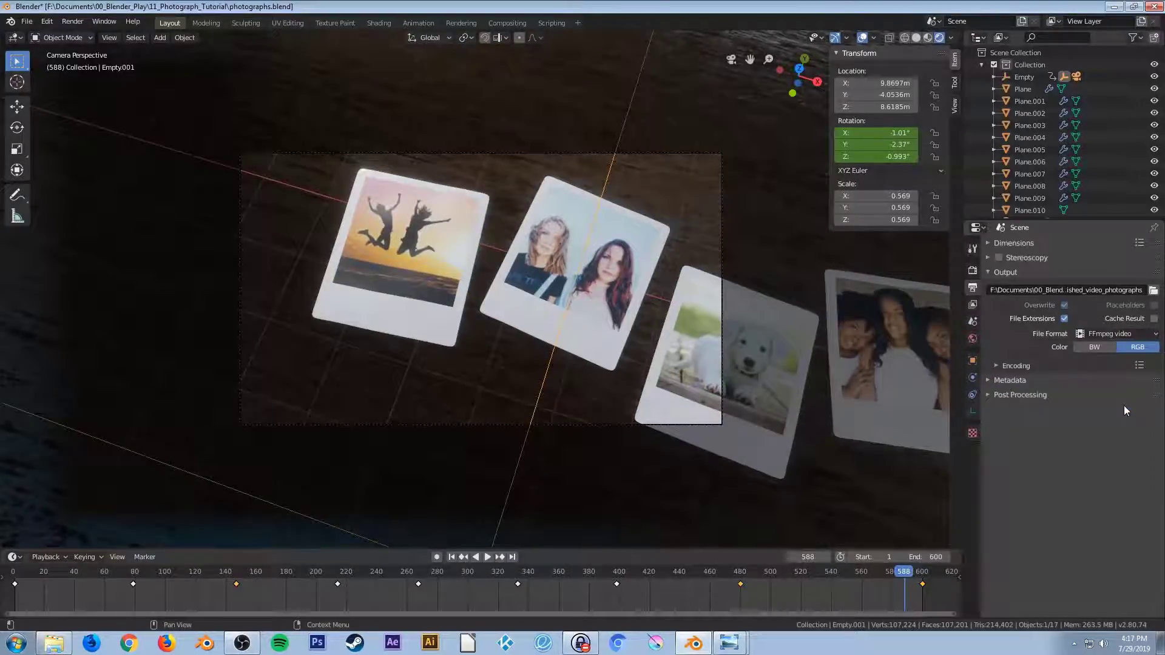
click(1020, 366)
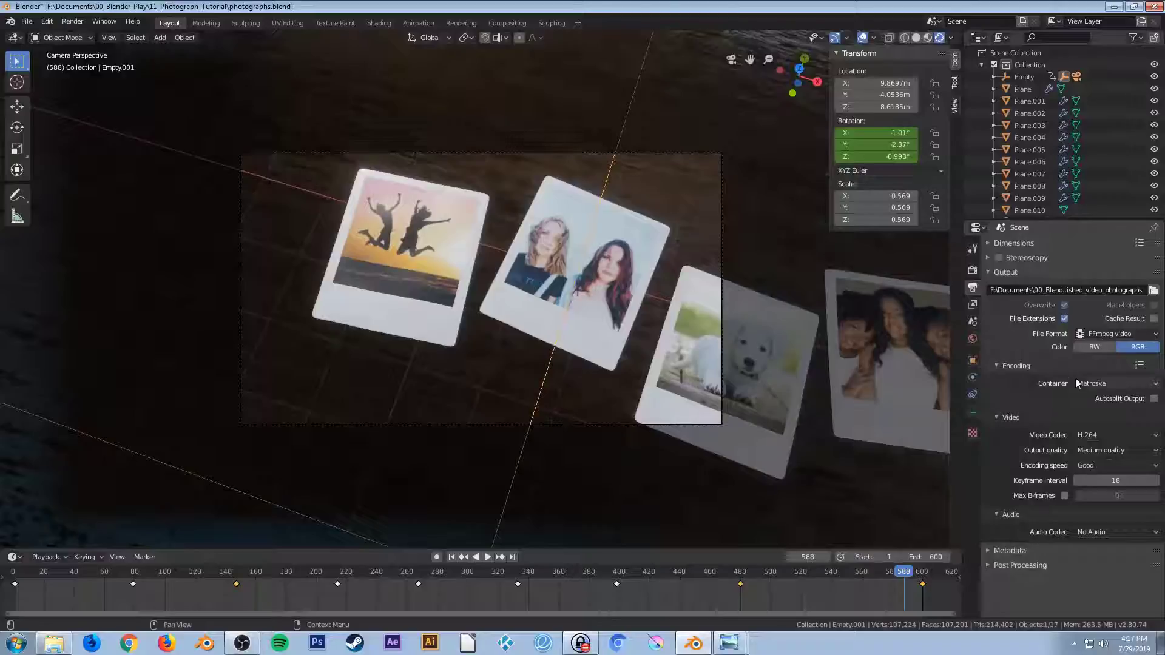
click(1089, 384)
click(1089, 384)
click(1096, 385)
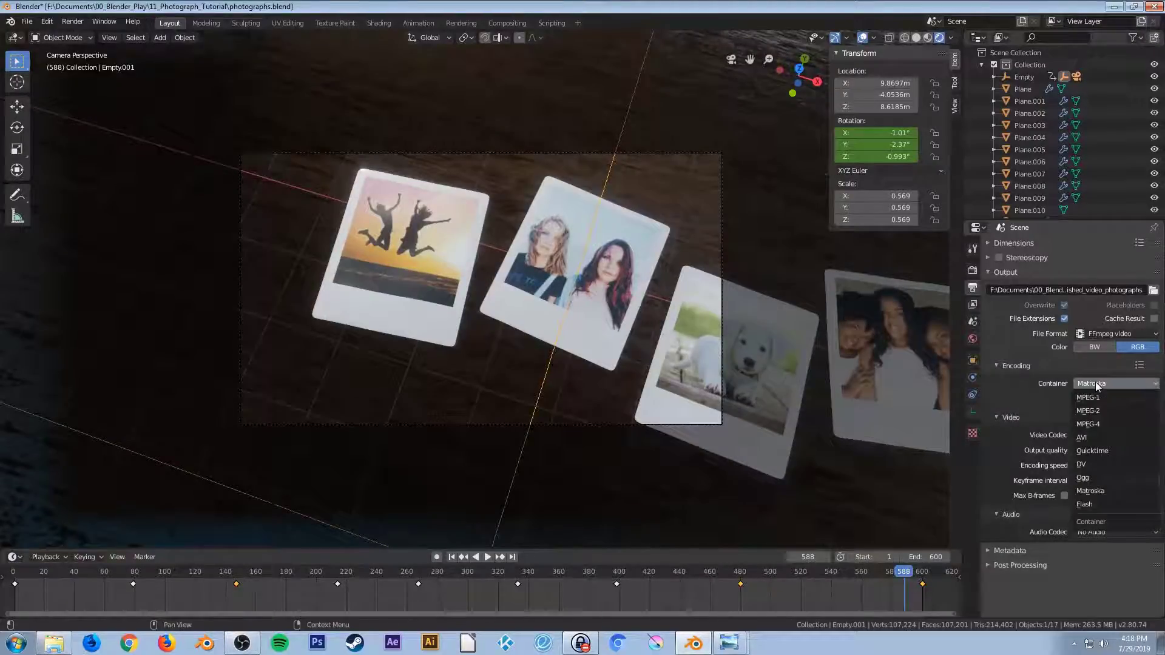
click(1112, 423)
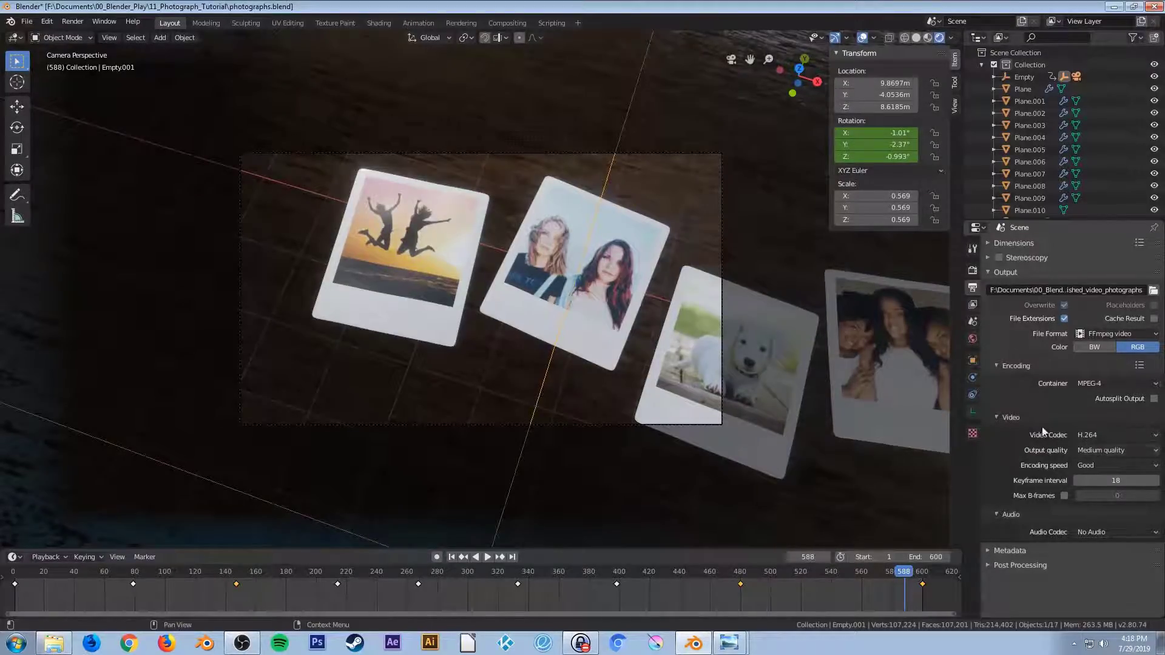
Set the video output quality to High quality and save the file
click(1101, 450)
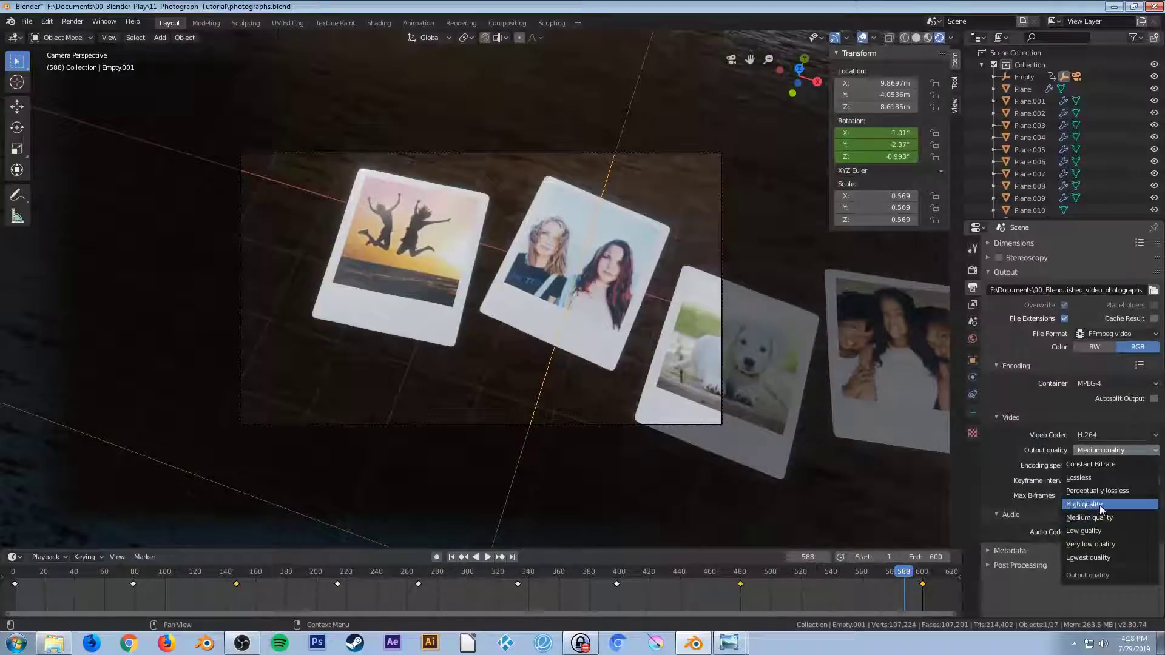
click(1099, 505)
click(1101, 451)
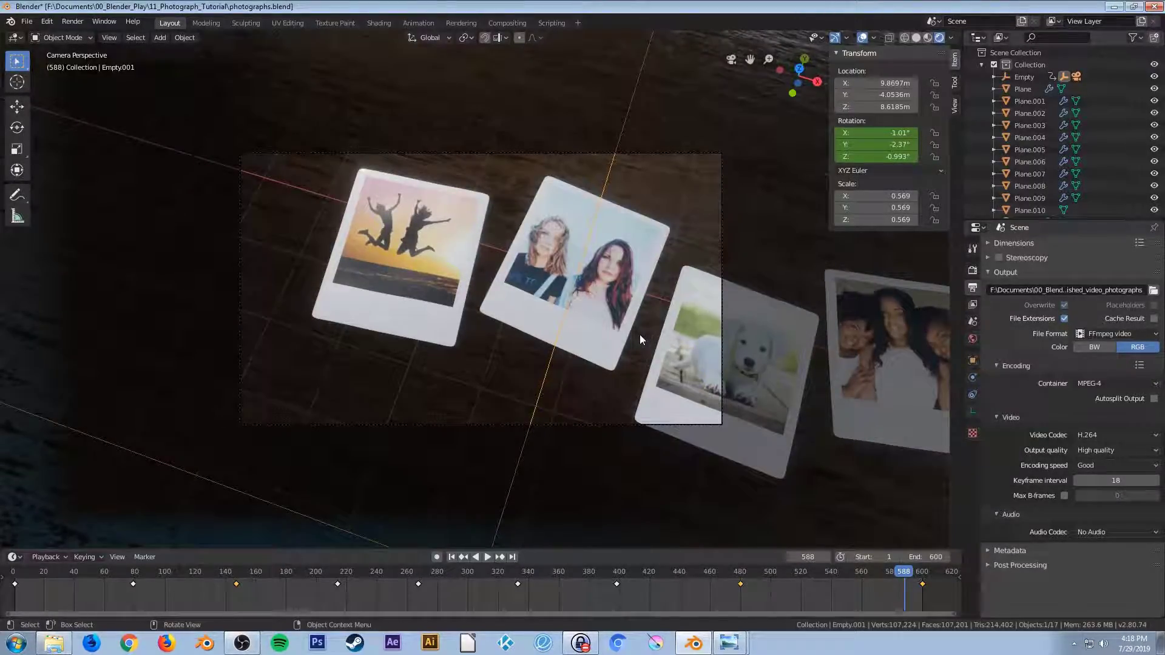
key(ctrl+s)
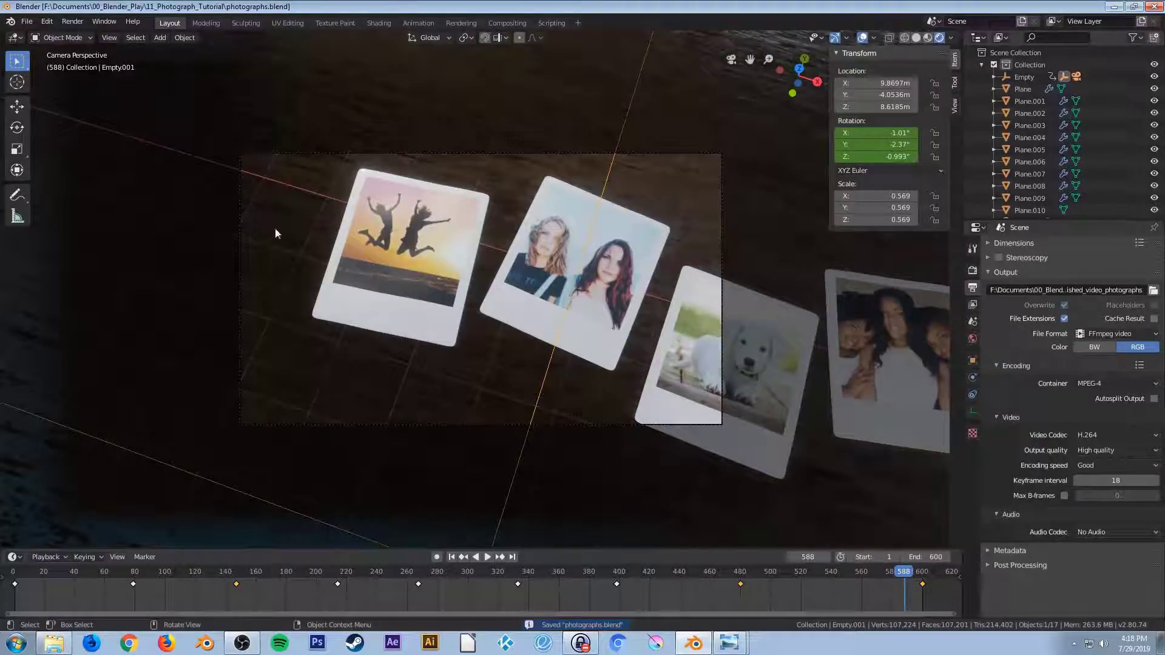
Render the full animation and enlarge the render result to watch the frames
click(27, 22)
mouse_move(74, 23)
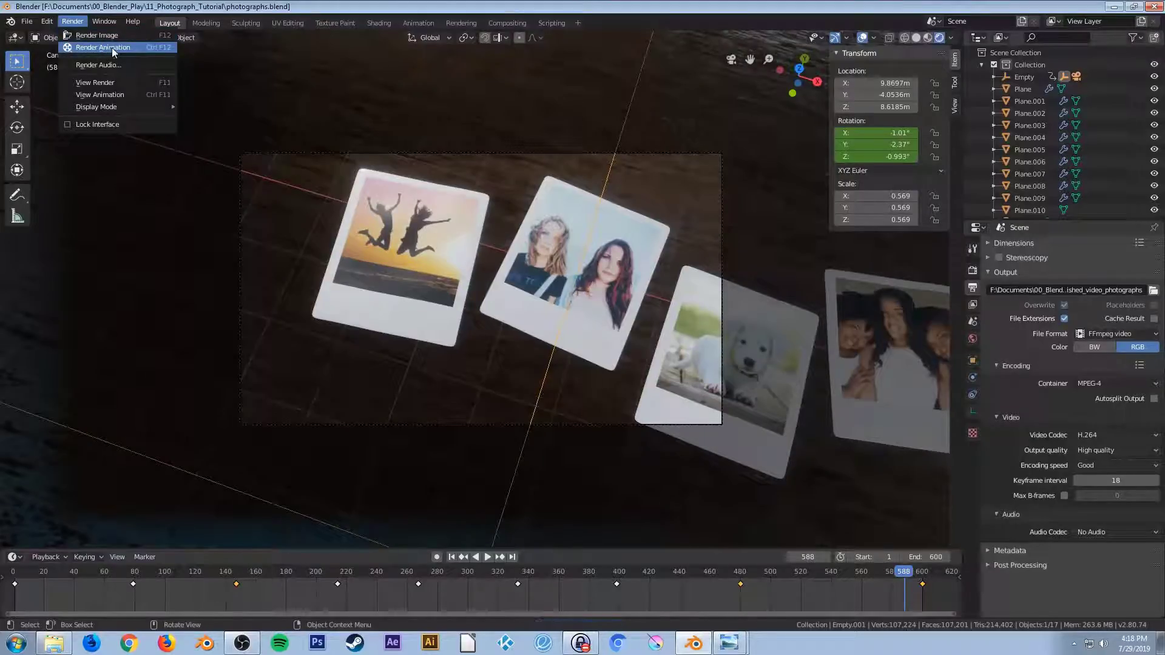
click(112, 47)
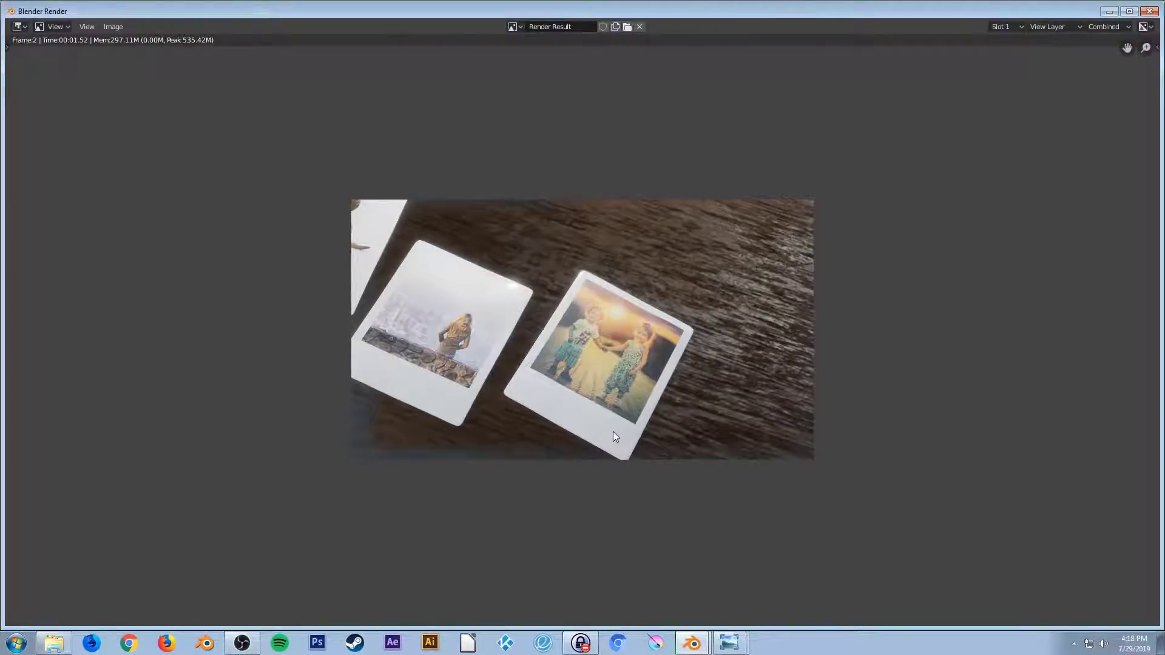
scroll(613, 432, up, 1)
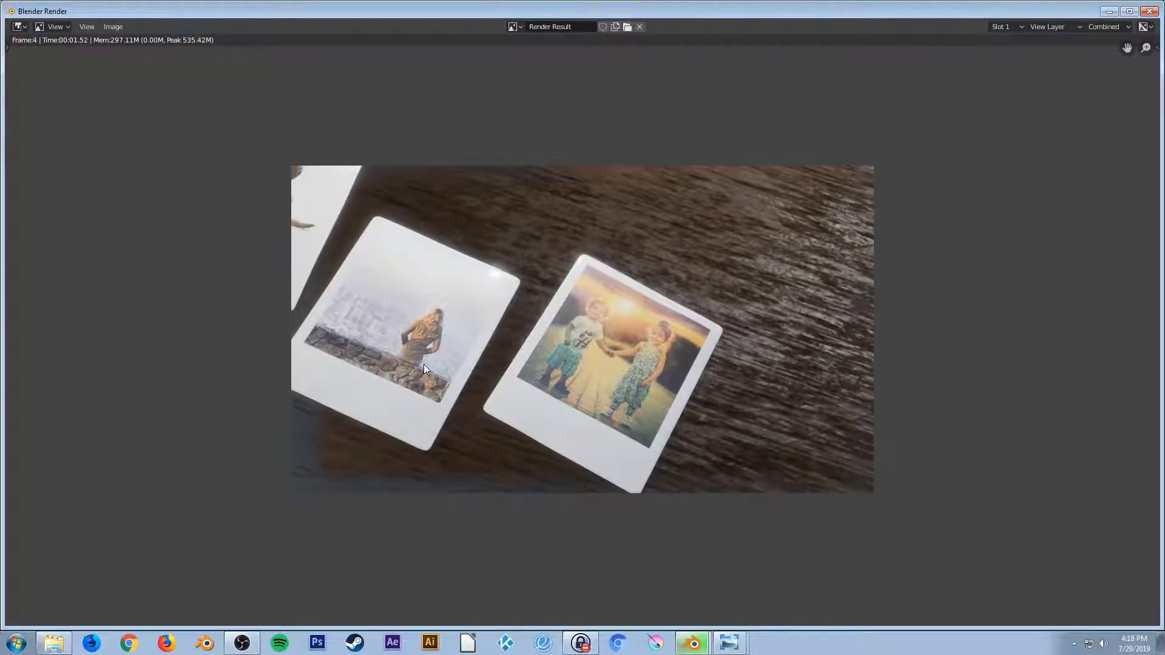